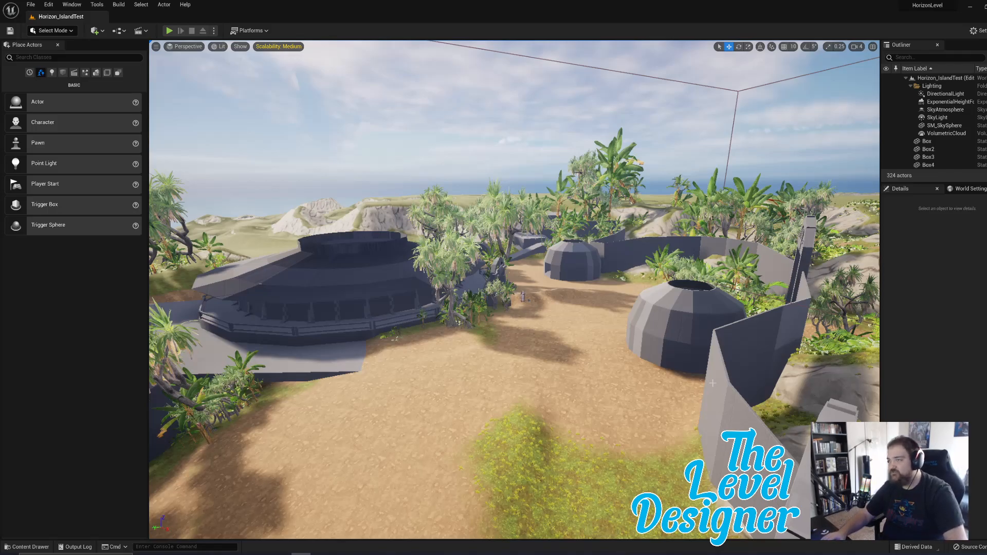
Survey the walled village, its domed huts, the gate arch and the surrounding jungle.
{"action": "key", "text": "d"}
{"action": "right_click_drag", "start_coordinate": [514, 290], "coordinate": [617, 329]}
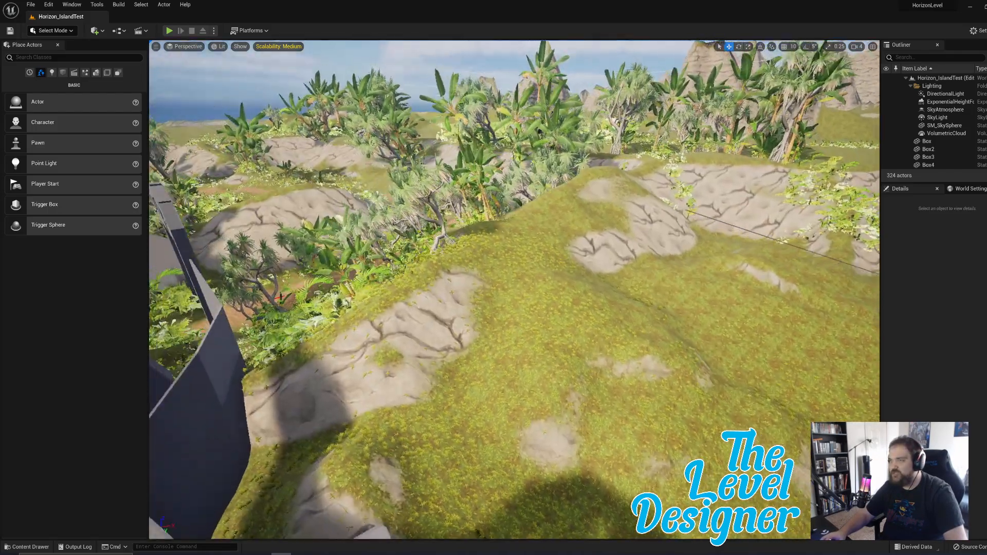
{"action": "right_click_drag", "start_coordinate": [514, 289], "coordinate": [391, 257]}
{"action": "right_click_drag", "start_coordinate": [514, 290], "coordinate": [499, 373]}
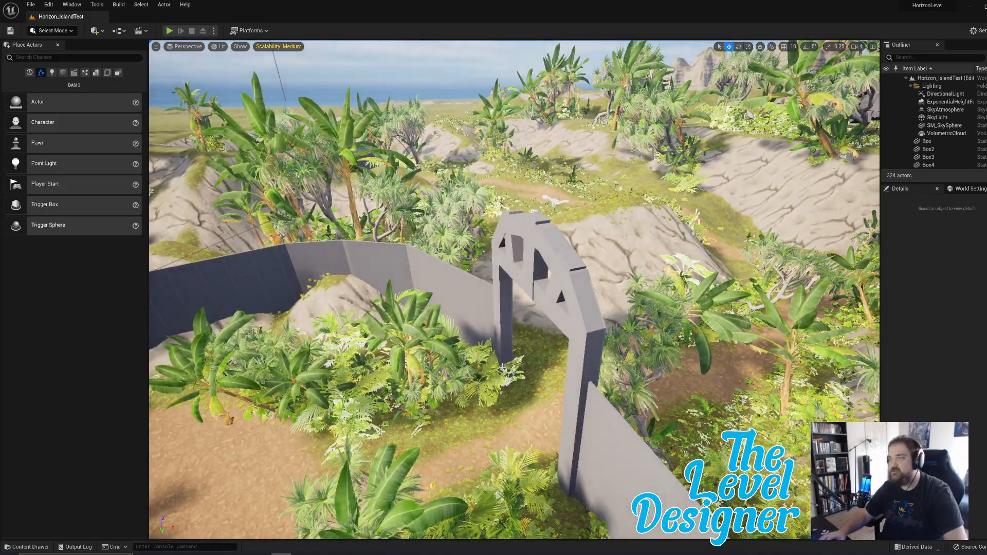
{"action": "right_click_drag", "start_coordinate": [514, 290], "coordinate": [617, 231]}
{"action": "right_click_drag", "start_coordinate": [514, 290], "coordinate": [175, 291]}
Inspect the dirt path through the jungle beyond the village gate and the machine creatures placed beside it.
{"action": "key", "text": "w"}
{"action": "key", "text": "d"}
{"action": "right_click_drag", "start_coordinate": [514, 290], "coordinate": [488, 287]}
{"action": "key", "text": "w"}
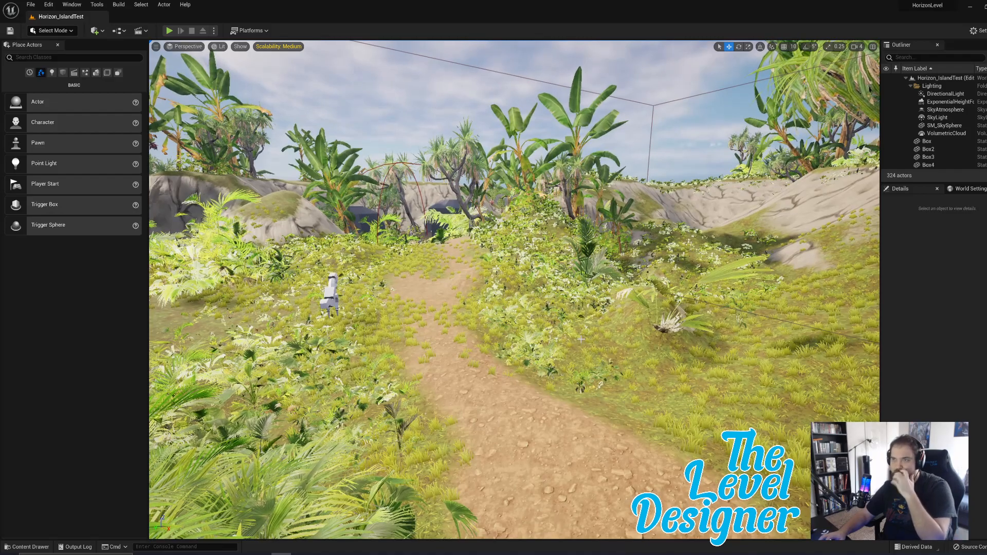
{"action": "key", "text": "s"}
{"action": "right_click_drag", "start_coordinate": [514, 290], "coordinate": [437, 293]}
{"action": "key", "text": "w"}
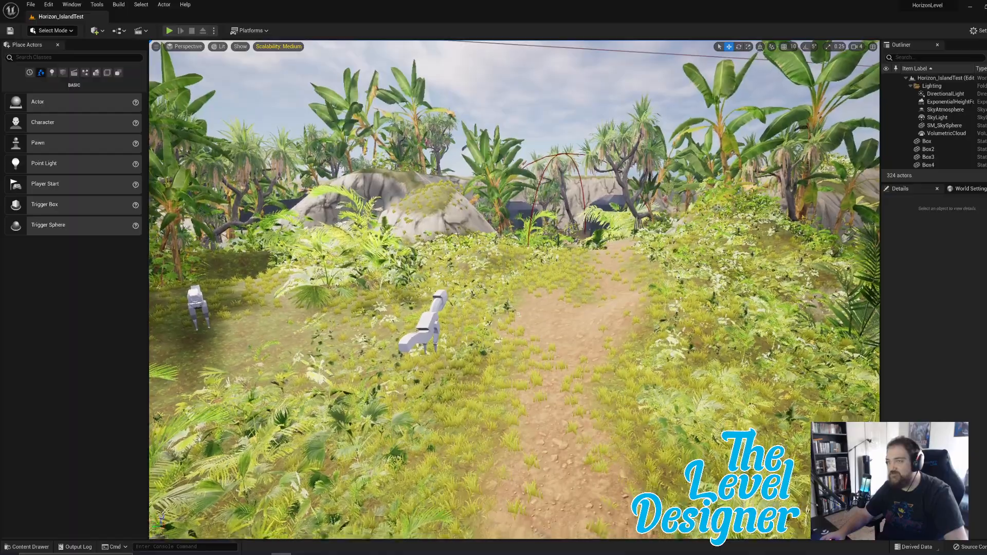
{"action": "key", "text": "q"}
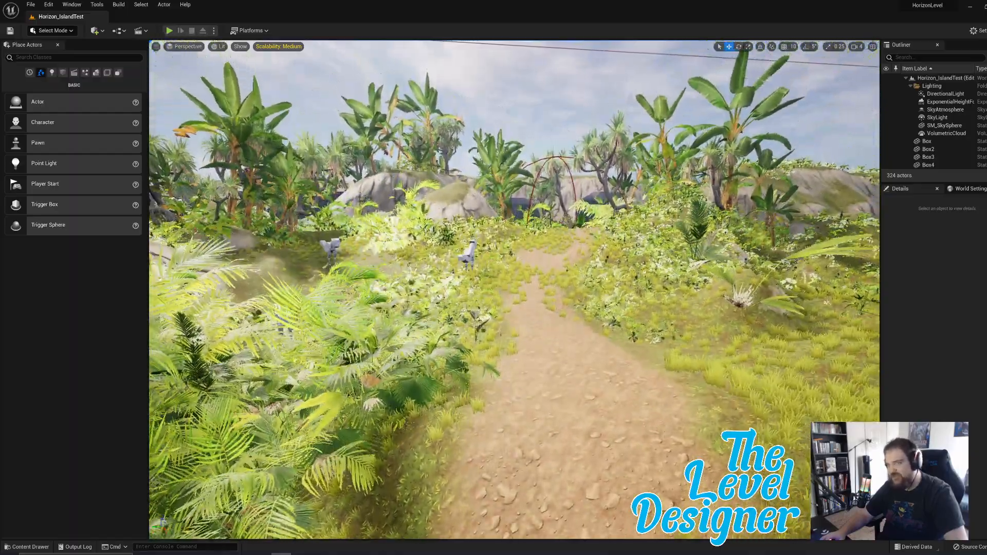
{"action": "key", "text": "s"}
{"action": "right_click_drag", "start_coordinate": [514, 290], "coordinate": [591, 275]}
{"action": "key", "text": "e"}
{"action": "key", "text": "e"}
{"action": "key", "text": "w"}
{"action": "key", "text": "s"}
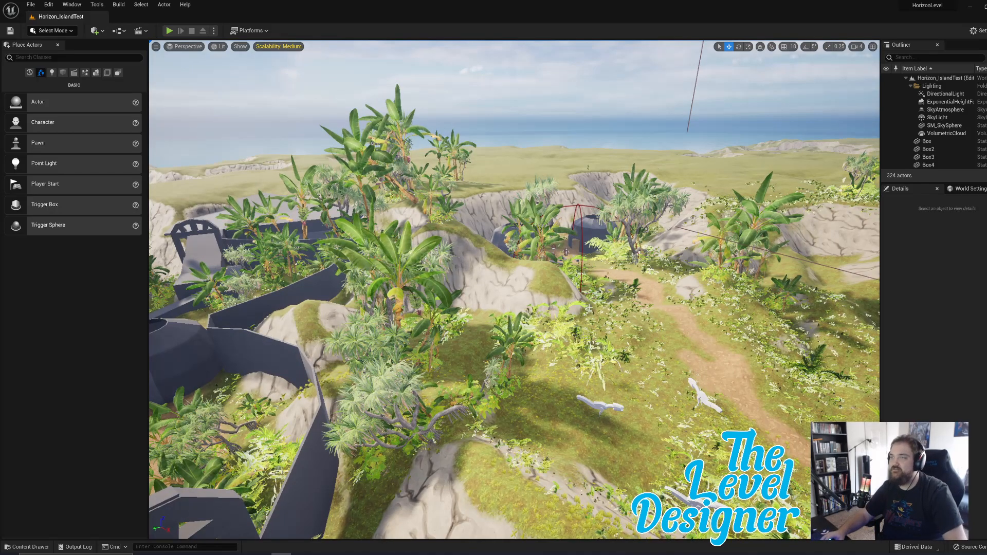
Inspect the large domed building in the village and the sandy ground in front of its entrance.
{"action": "right_click_drag", "start_coordinate": [514, 290], "coordinate": [287, 328]}
{"action": "key", "text": "w"}
{"action": "key", "text": "w"}
{"action": "key", "text": "a"}
{"action": "key", "text": "w"}
{"action": "key", "text": "w"}
{"action": "key", "text": "d"}
{"action": "key", "text": "w"}
{"action": "key", "text": "w"}
{"action": "key", "text": "e"}
{"action": "key", "text": "s"}
{"action": "key", "text": "d"}
{"action": "key", "text": "w"}
{"action": "key", "text": "s"}
{"action": "key", "text": "a"}
{"action": "right_click_drag", "start_coordinate": [575, 325], "coordinate": [572, 326]}
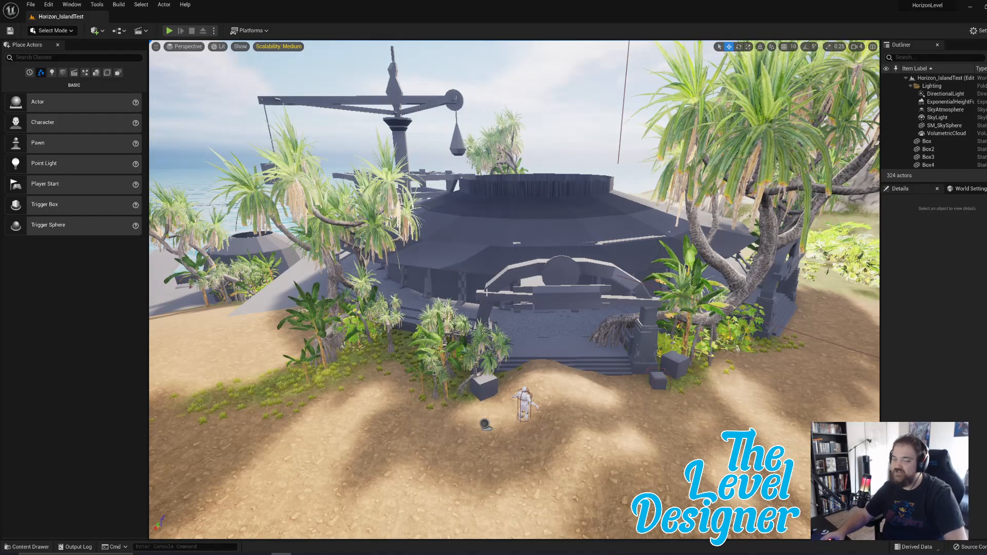
{"action": "key", "text": "d"}
{"action": "right_click_drag", "start_coordinate": [486, 292], "coordinate": [428, 307]}
{"action": "key", "text": "q"}
{"action": "key", "text": "s"}
{"action": "key", "text": "e"}
{"action": "key", "text": "s"}
Select the landscape, enter Landscape mode and choose the Flatten sculpting tool.
{"action": "left_click", "coordinate": [531, 389]}
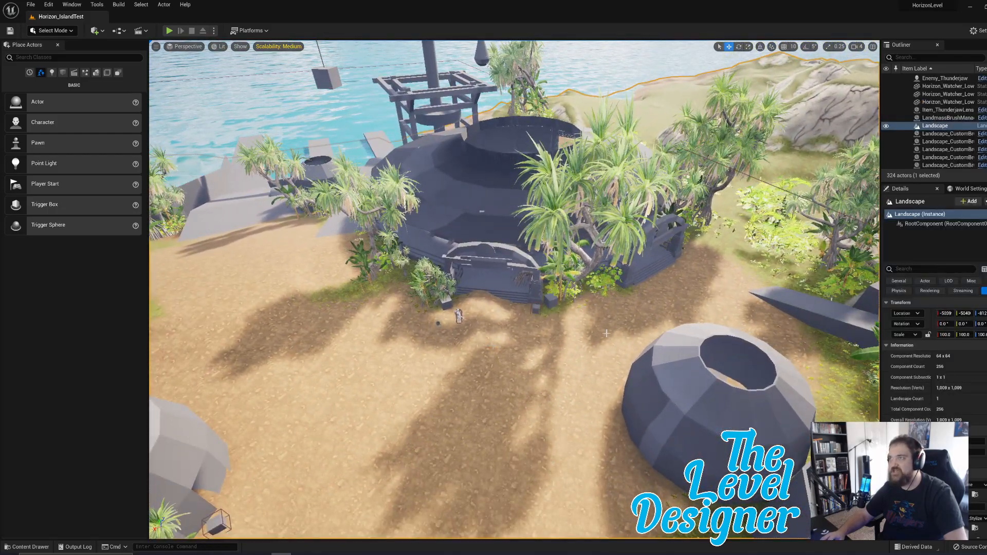
{"action": "left_click", "coordinate": [60, 30]}
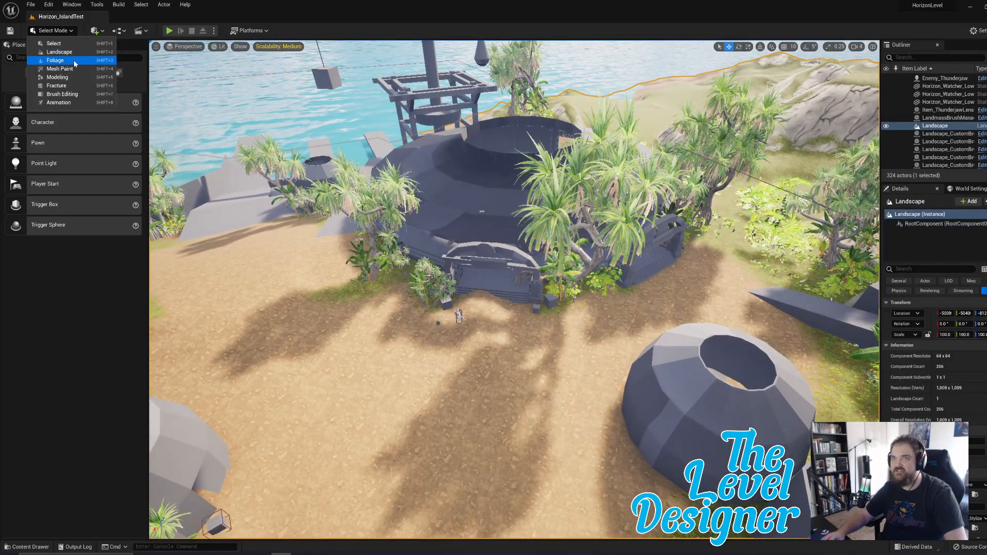
{"action": "left_click", "coordinate": [59, 52]}
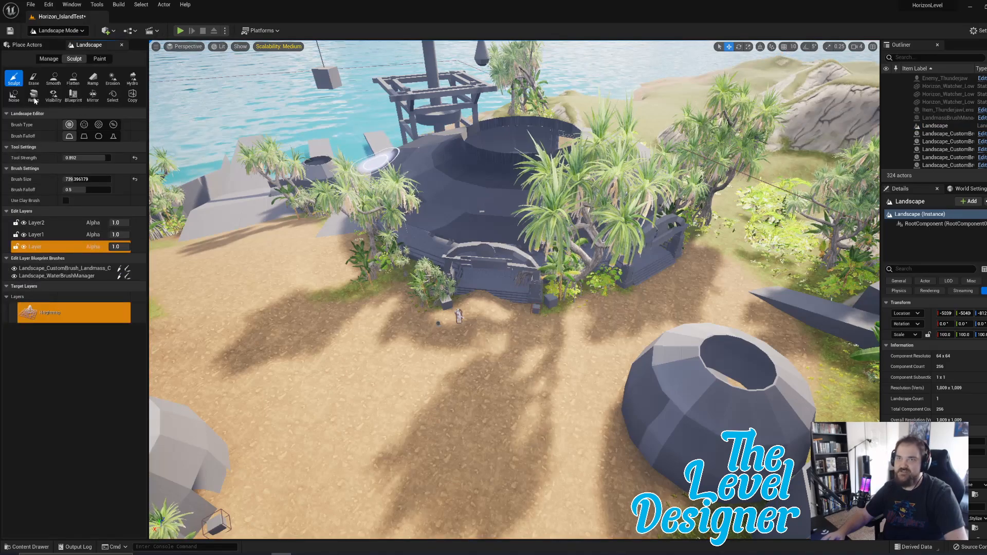
{"action": "left_click", "coordinate": [60, 81]}
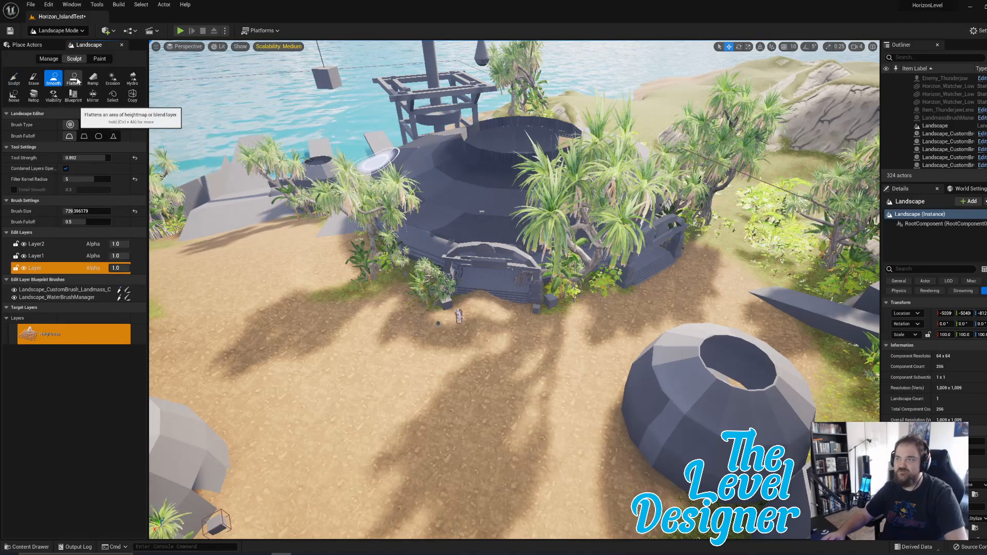
{"action": "left_click", "coordinate": [75, 79]}
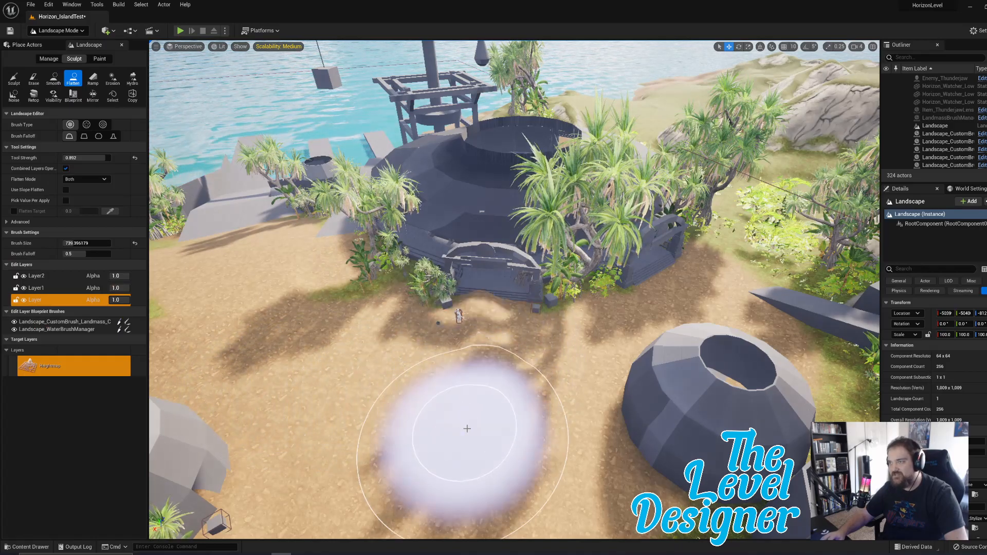
Reduce the Flatten brush size to about 517 for the ground before the large building's entrance.
{"action": "key", "text": "w"}
{"action": "mouse_move", "coordinate": [530, 388]}
{"action": "right_mouse_down"}
{"action": "mouse_move", "coordinate": [532, 437]}
{"action": "mouse_move", "coordinate": [530, 386]}
{"action": "right_mouse_up"}
{"action": "key", "text": "w"}
{"action": "left_click_drag", "start_coordinate": [71, 243], "coordinate": [68, 243]}
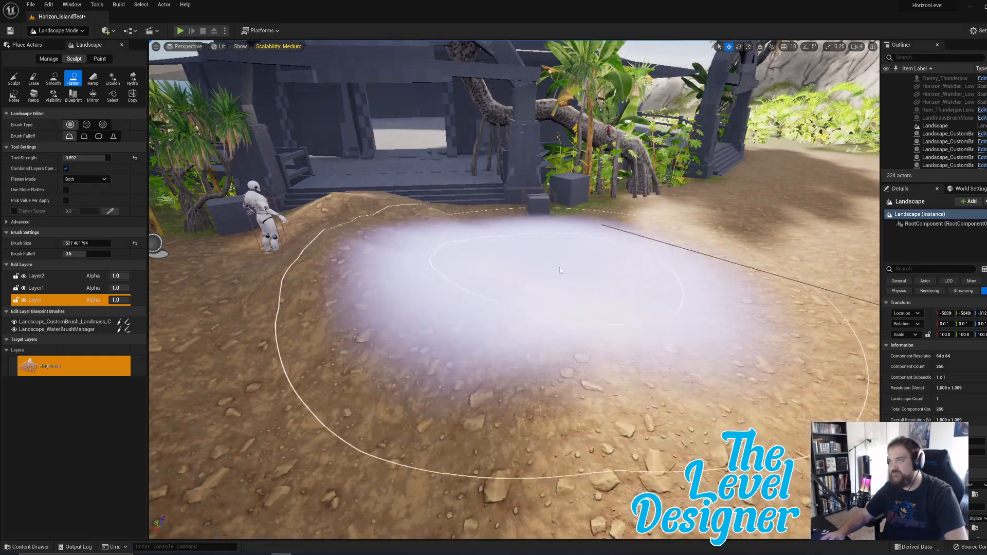
Examine the village square, gate, perimeter wall and the hills beyond it from above.
{"action": "mouse_move", "coordinate": [548, 274]}
{"action": "right_mouse_down"}
{"action": "mouse_move", "coordinate": [624, 274]}
{"action": "mouse_move", "coordinate": [613, 298]}
{"action": "mouse_move", "coordinate": [684, 295]}
{"action": "mouse_move", "coordinate": [661, 317]}
{"action": "mouse_move", "coordinate": [659, 310]}
{"action": "right_mouse_up"}
{"action": "key", "text": "s"}
{"action": "key", "text": "s"}
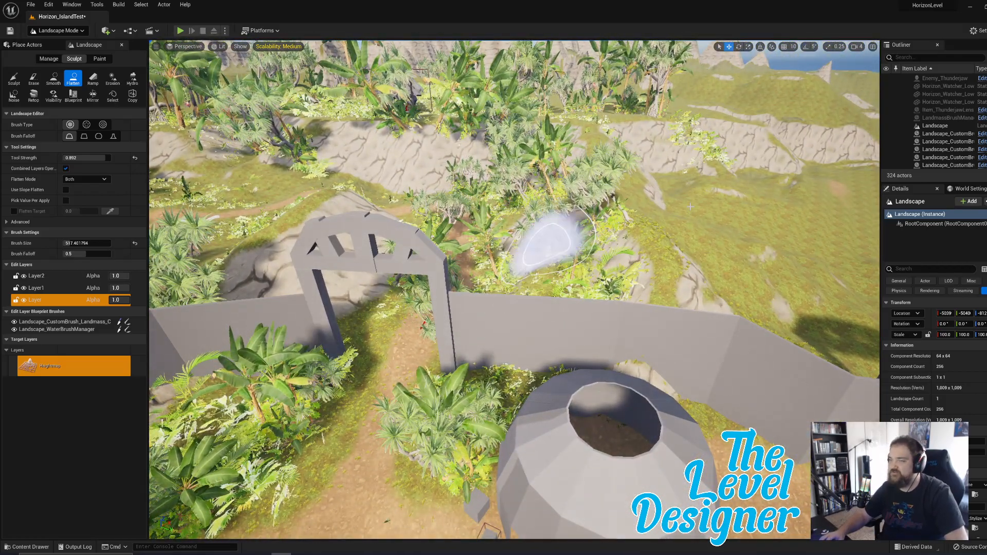
{"action": "right_click_drag", "start_coordinate": [578, 233], "coordinate": [668, 227]}
{"action": "key", "text": "q"}
{"action": "key", "text": "s"}
{"action": "mouse_move", "coordinate": [533, 251]}
{"action": "right_mouse_down"}
{"action": "mouse_move", "coordinate": [571, 253]}
{"action": "mouse_move", "coordinate": [635, 220]}
{"action": "right_mouse_up"}
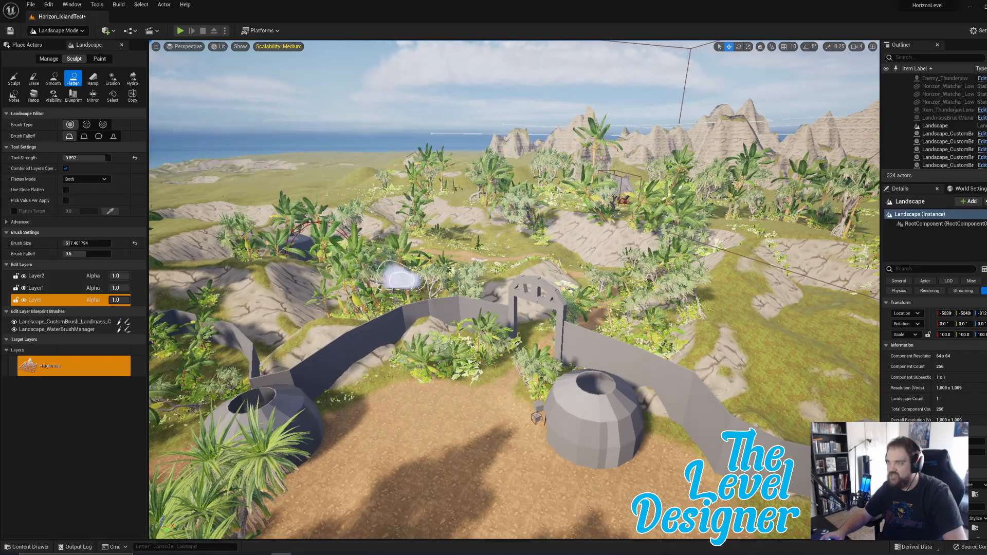
{"action": "right_click_drag", "start_coordinate": [509, 251], "coordinate": [483, 240]}
{"action": "key", "text": "q"}
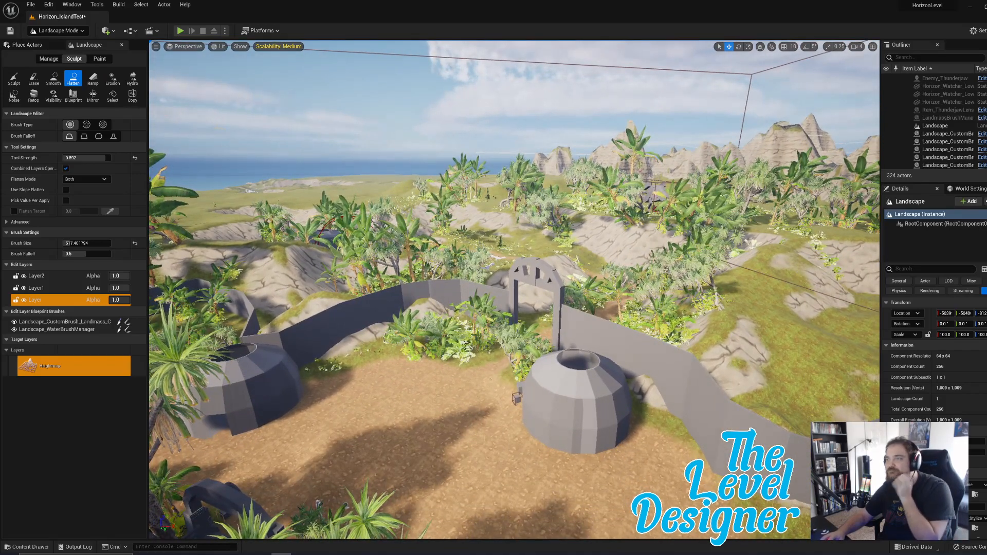
{"action": "key", "text": "w"}
{"action": "right_click_drag", "start_coordinate": [411, 247], "coordinate": [358, 239]}
{"action": "key", "text": "s"}
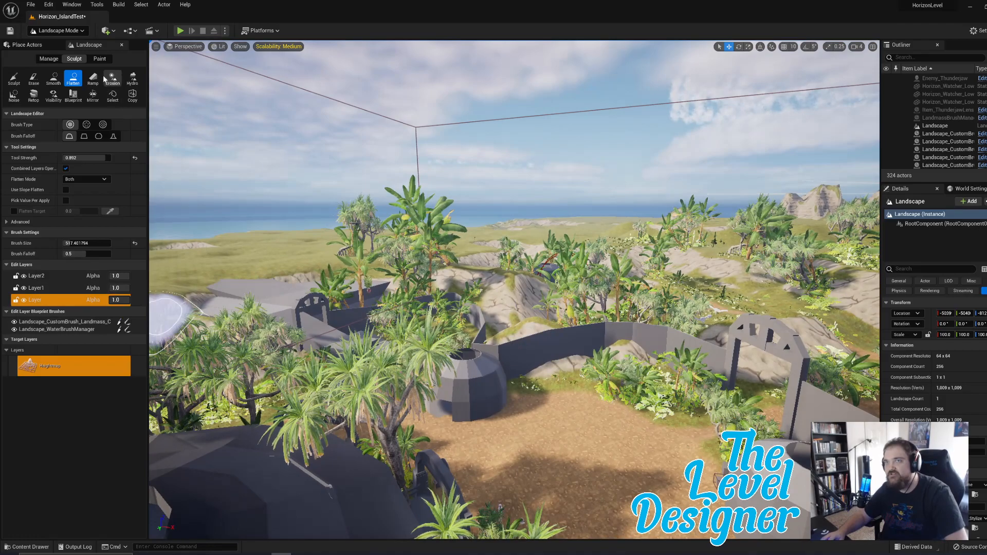
Switch to Blueprint brush sculpting and select the Landscape_CustomBrush_Landmass brush so its spline can be edited.
{"action": "left_click", "coordinate": [74, 95]}
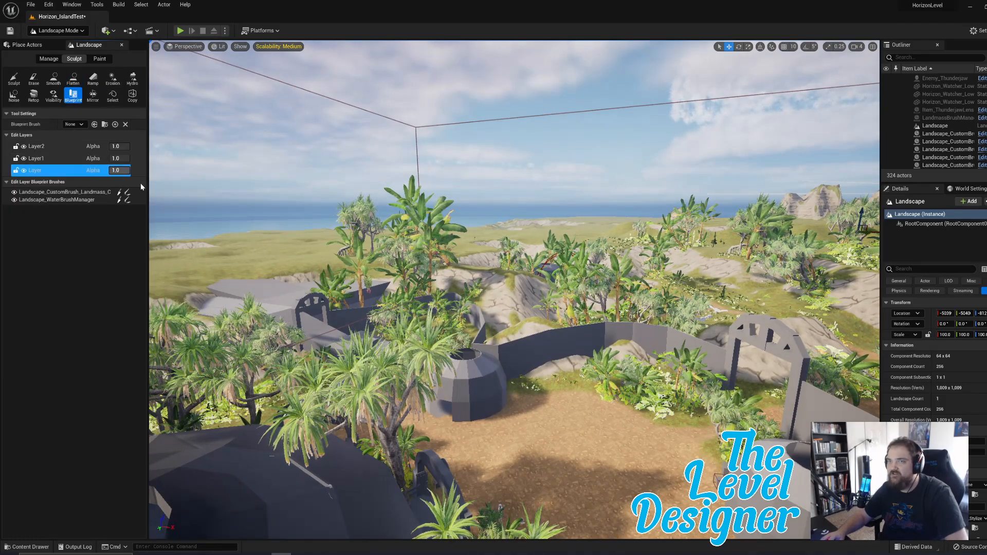
{"action": "left_click", "coordinate": [65, 200]}
{"action": "left_click", "coordinate": [63, 193]}
{"action": "mouse_move", "coordinate": [517, 354]}
{"action": "right_mouse_down"}
{"action": "mouse_move", "coordinate": [627, 385]}
{"action": "mouse_move", "coordinate": [630, 444]}
{"action": "mouse_move", "coordinate": [647, 430]}
{"action": "mouse_move", "coordinate": [617, 431]}
{"action": "right_mouse_up"}
{"action": "key", "text": "e"}
{"action": "key", "text": "s"}
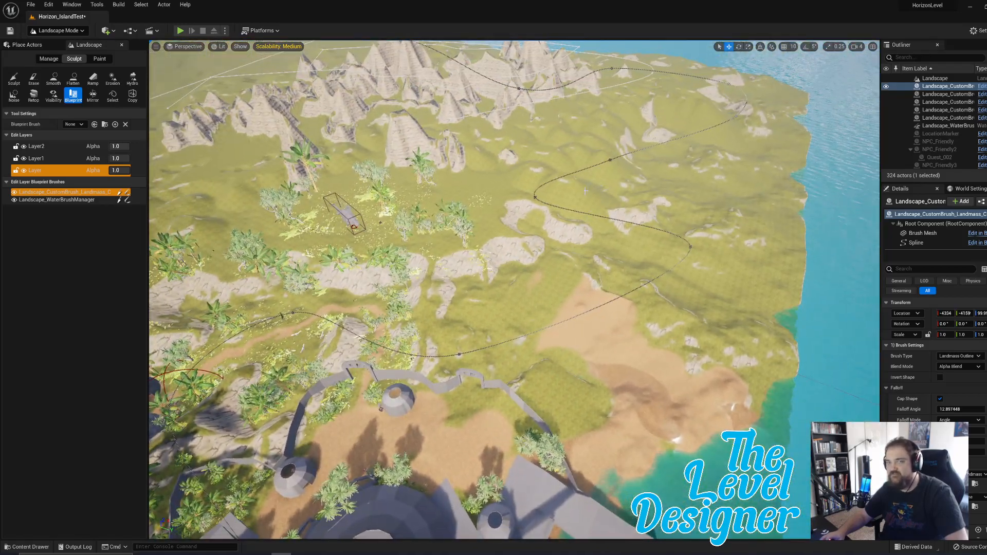
{"action": "mouse_move", "coordinate": [571, 348]}
{"action": "right_mouse_down"}
{"action": "mouse_move", "coordinate": [624, 336]}
{"action": "mouse_move", "coordinate": [679, 380]}
{"action": "right_mouse_up"}
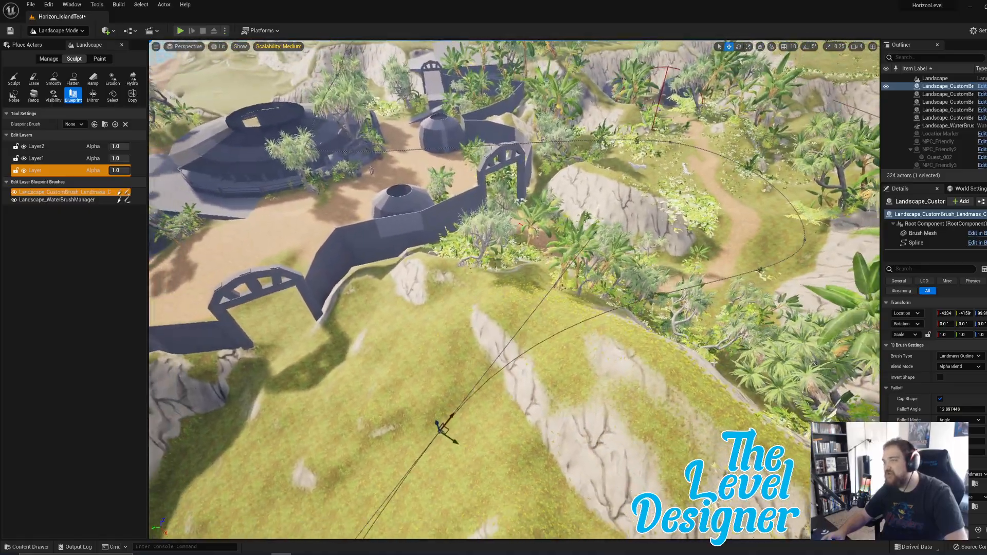
Set the viewport camera speed to 6 for crossing the island.
{"action": "right_click_drag", "start_coordinate": [713, 364], "coordinate": [540, 287]}
{"action": "key", "text": "w"}
{"action": "key", "text": "w"}
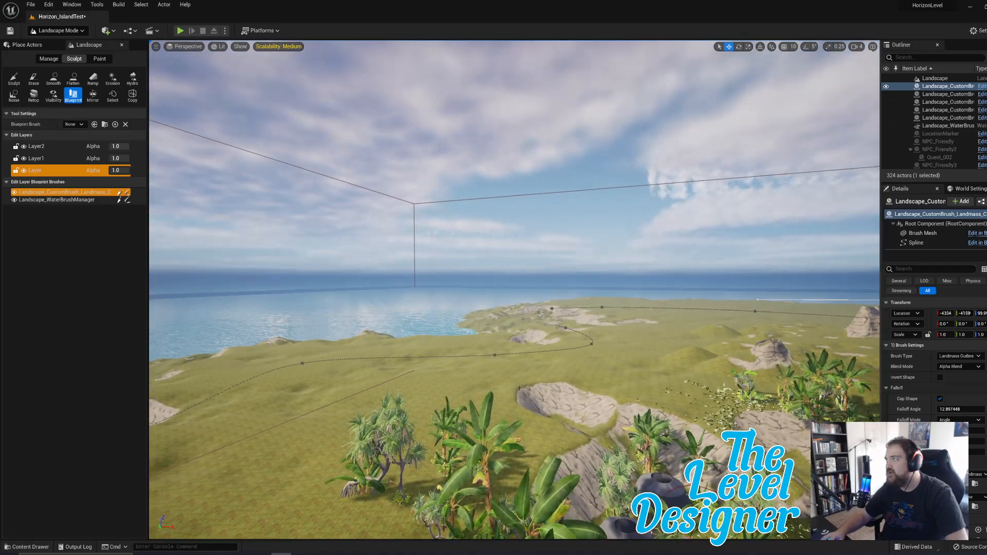
{"action": "left_click", "coordinate": [856, 47]}
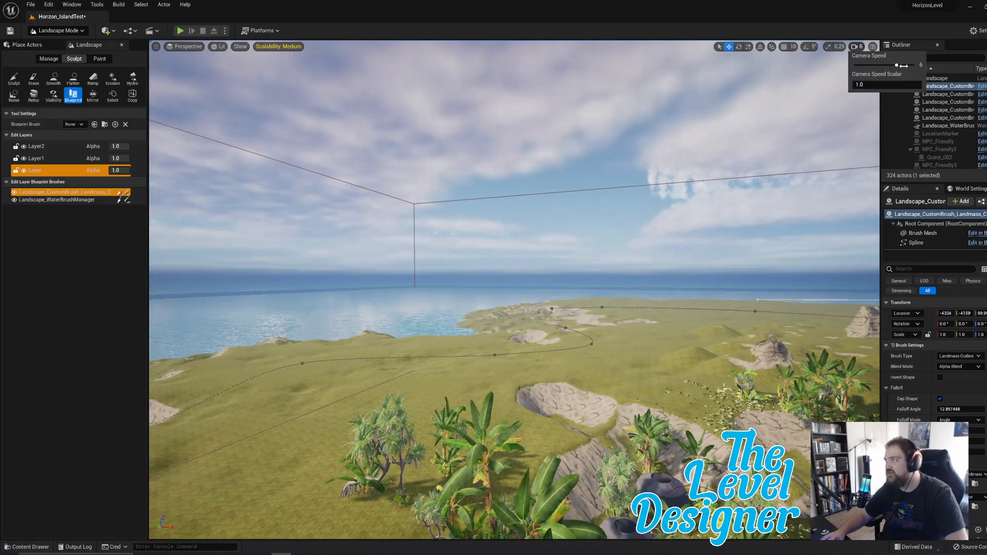
{"action": "left_click", "coordinate": [857, 48]}
Reposition two points of the Landmass brush spline along the island's far coast.
{"action": "key", "text": "w"}
{"action": "right_click_drag", "start_coordinate": [514, 288], "coordinate": [551, 336]}
{"action": "key", "text": "w"}
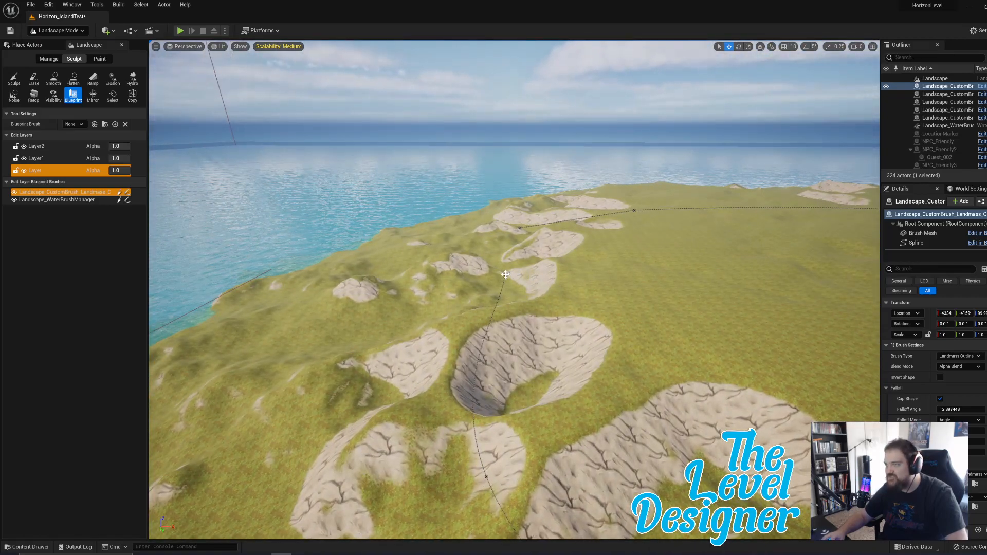
{"action": "mouse_move", "coordinate": [524, 278]}
{"action": "left_mouse_down"}
{"action": "mouse_move", "coordinate": [601, 280]}
{"action": "mouse_move", "coordinate": [434, 267]}
{"action": "mouse_move", "coordinate": [547, 281]}
{"action": "left_mouse_up"}
{"action": "right_click_drag", "start_coordinate": [514, 289], "coordinate": [655, 360]}
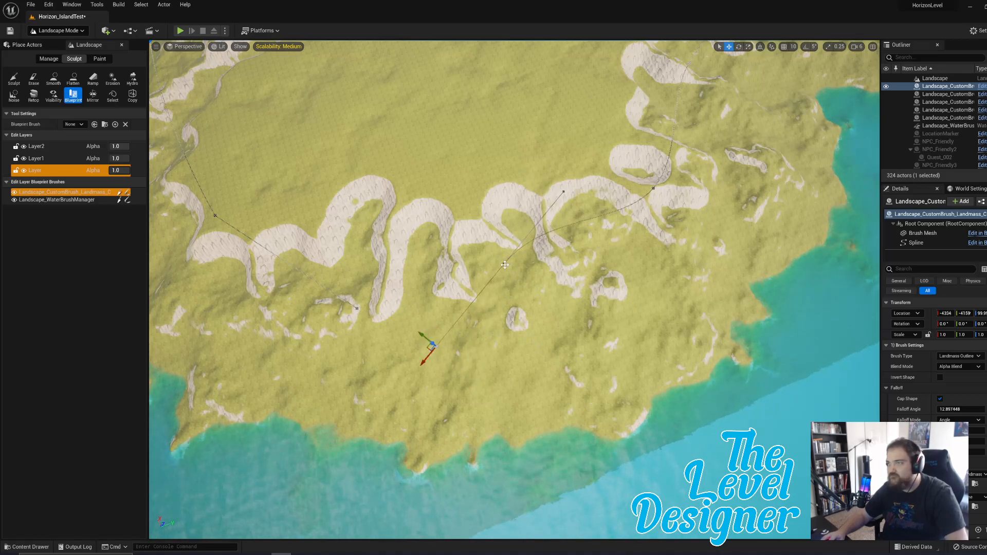
{"action": "mouse_move", "coordinate": [488, 253]}
{"action": "left_mouse_down"}
{"action": "mouse_move", "coordinate": [552, 312]}
{"action": "mouse_move", "coordinate": [470, 271]}
{"action": "left_mouse_up"}
Move two Landmass spline points on the coast opposite the mountains inland to pull the shoreline back.
{"action": "right_click_drag", "start_coordinate": [464, 267], "coordinate": [586, 191]}
{"action": "key", "text": "w"}
{"action": "key", "text": "s"}
{"action": "key", "text": "a"}
{"action": "key", "text": "w"}
{"action": "key", "text": "d"}
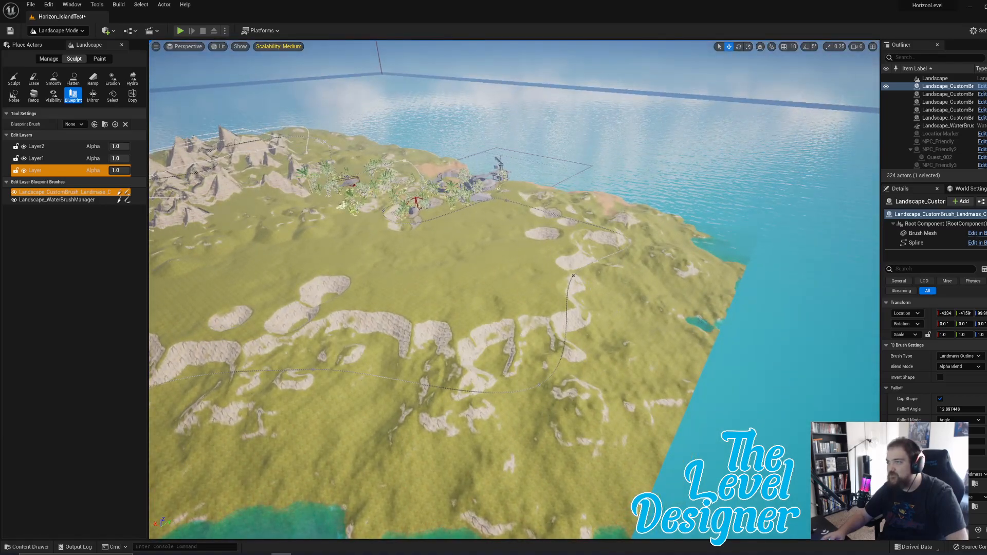
{"action": "left_click", "coordinate": [572, 276]}
{"action": "left_click_drag", "start_coordinate": [553, 272], "coordinate": [527, 272]}
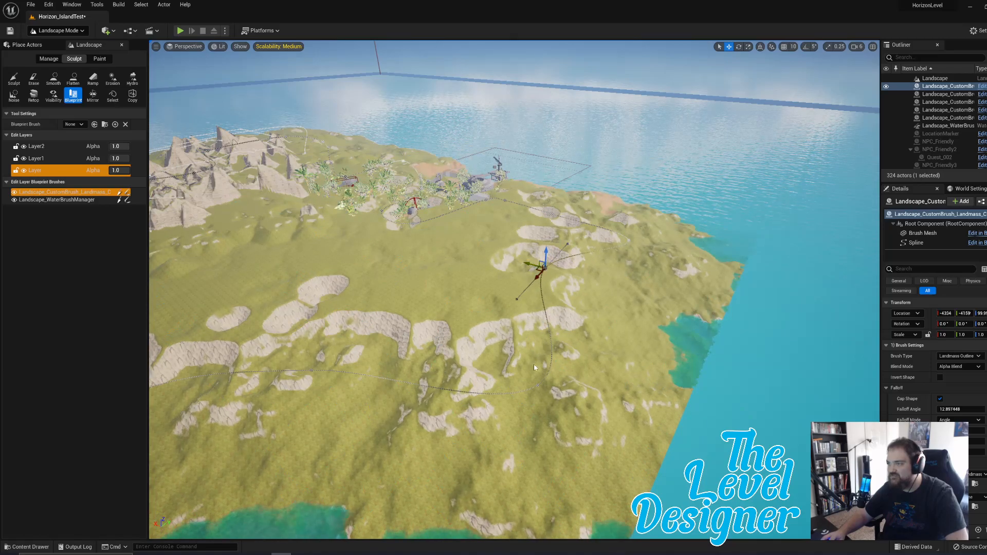
{"action": "left_click_drag", "start_coordinate": [526, 371], "coordinate": [444, 325]}
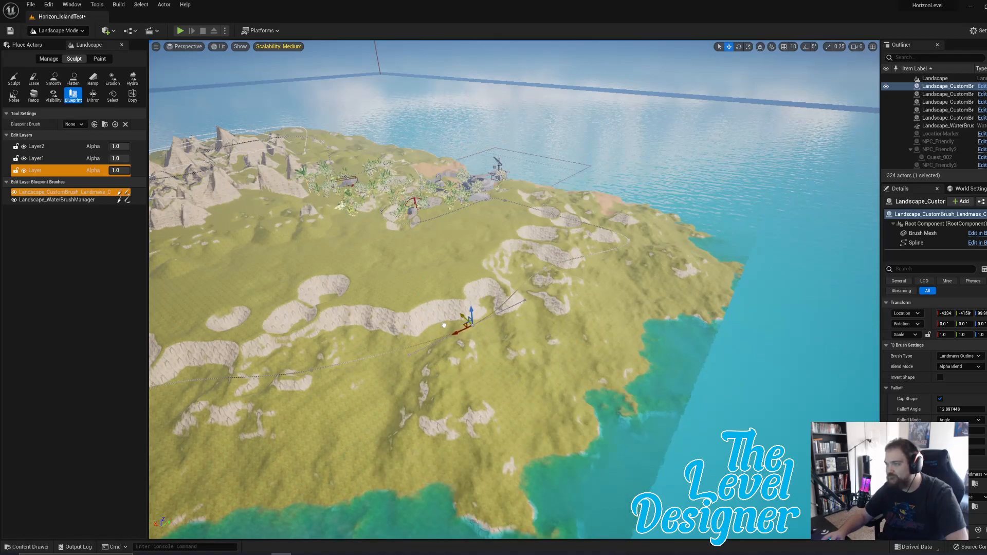
Reselect the Landmass custom brush and shift its spline point on the coast facing the cropped water edge inland.
{"action": "right_click_drag", "start_coordinate": [444, 325], "coordinate": [401, 406]}
{"action": "right_click_drag", "start_coordinate": [570, 399], "coordinate": [670, 331]}
{"action": "left_click", "coordinate": [534, 385]}
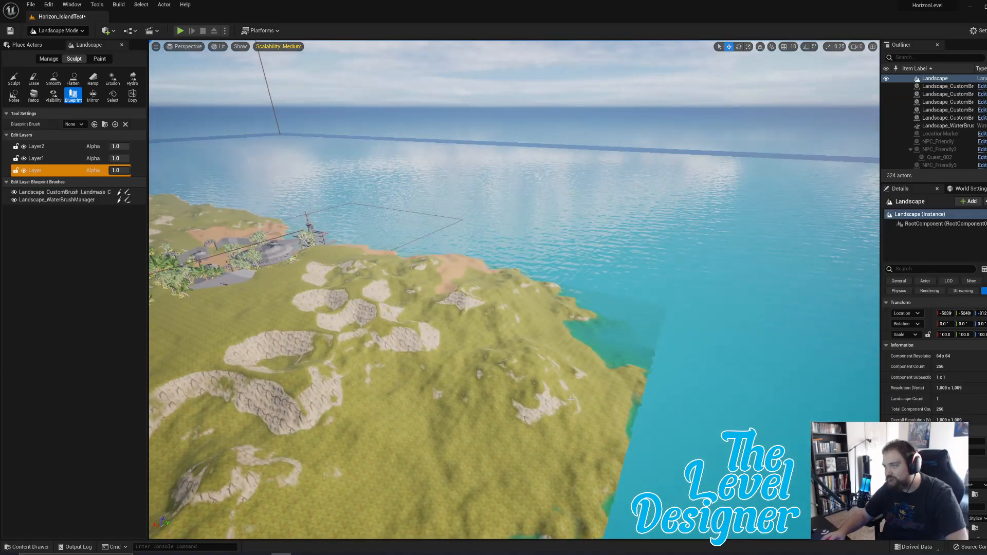
{"action": "right_click_drag", "start_coordinate": [469, 359], "coordinate": [318, 364]}
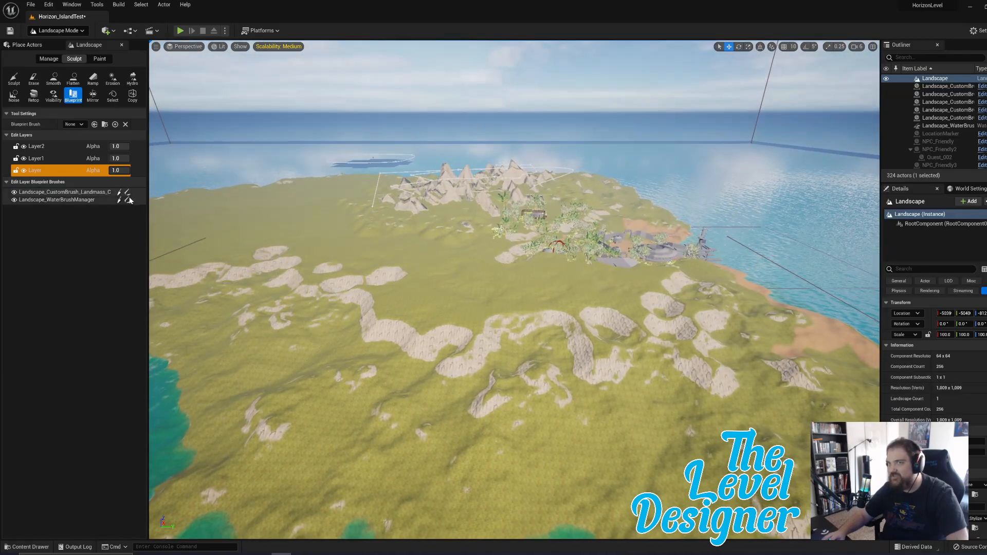
{"action": "left_click", "coordinate": [55, 194]}
{"action": "right_click_drag", "start_coordinate": [582, 256], "coordinate": [674, 299]}
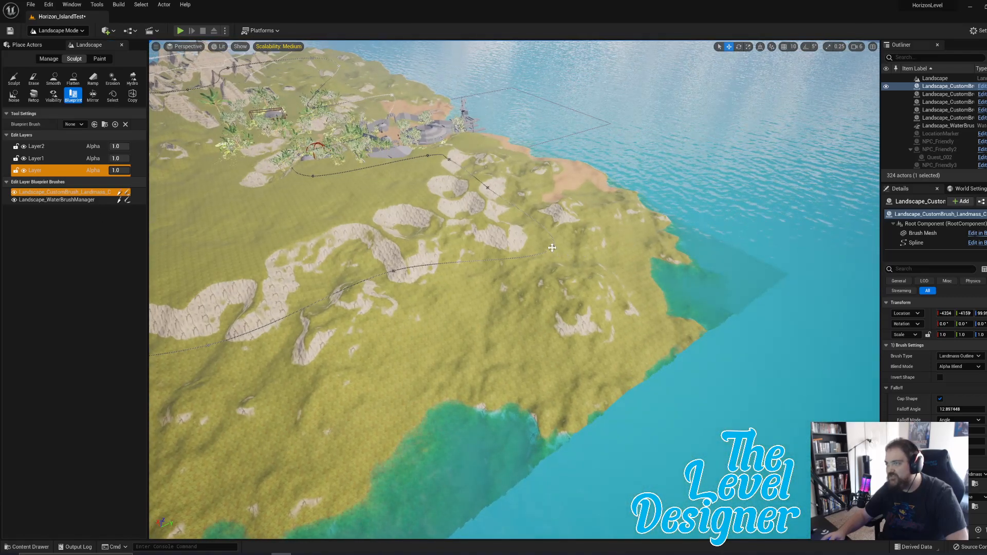
{"action": "left_click_drag", "start_coordinate": [539, 242], "coordinate": [496, 240]}
Pull the Landmass spline point near the village's sandy beach inland to open up a cove.
{"action": "right_click_drag", "start_coordinate": [491, 241], "coordinate": [464, 247]}
{"action": "key", "text": "w"}
{"action": "key", "text": "d"}
{"action": "key", "text": "w"}
{"action": "key", "text": "w"}
{"action": "key", "text": "s"}
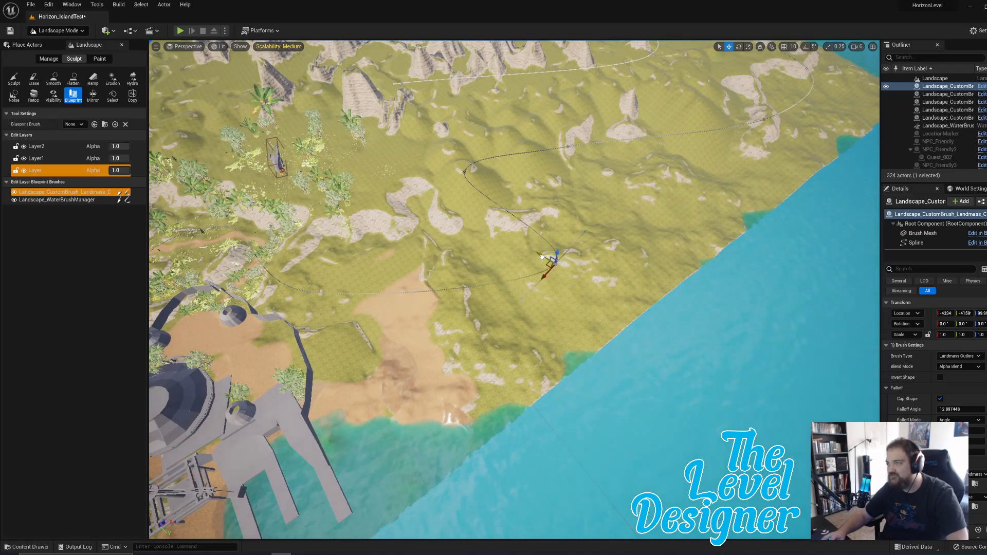
{"action": "left_click_drag", "start_coordinate": [542, 257], "coordinate": [535, 254]}
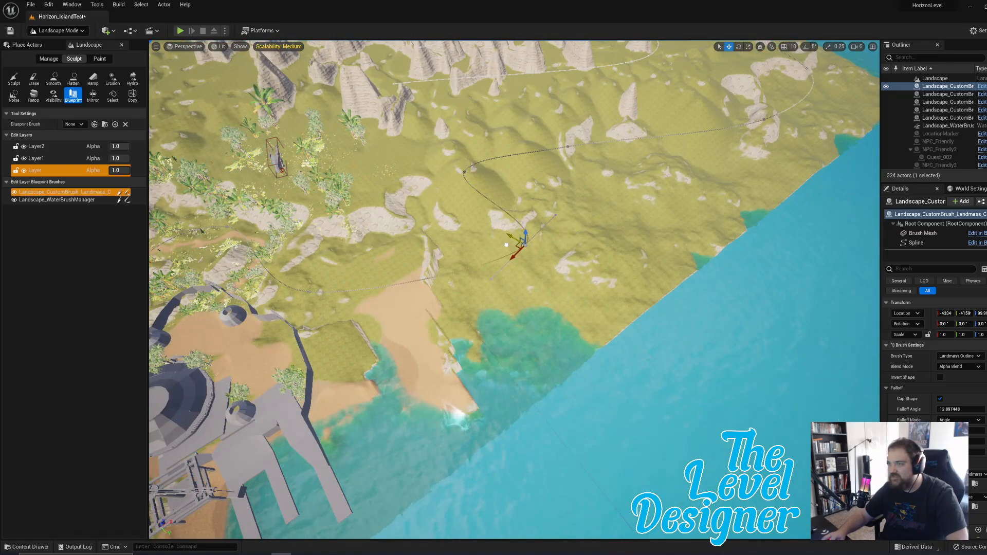
Move the spline point beside the rocky mountains and the one near the beach inland to reshape that shoreline.
{"action": "right_click_drag", "start_coordinate": [505, 244], "coordinate": [437, 267]}
{"action": "key", "text": "w"}
{"action": "key", "text": "s"}
{"action": "right_click_drag", "start_coordinate": [644, 274], "coordinate": [646, 274]}
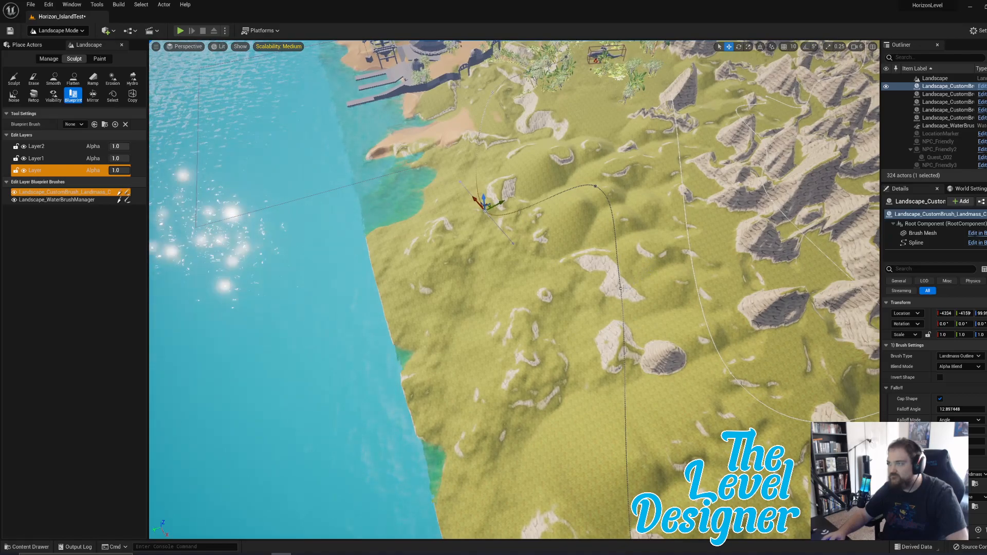
{"action": "left_click_drag", "start_coordinate": [641, 288], "coordinate": [668, 283]}
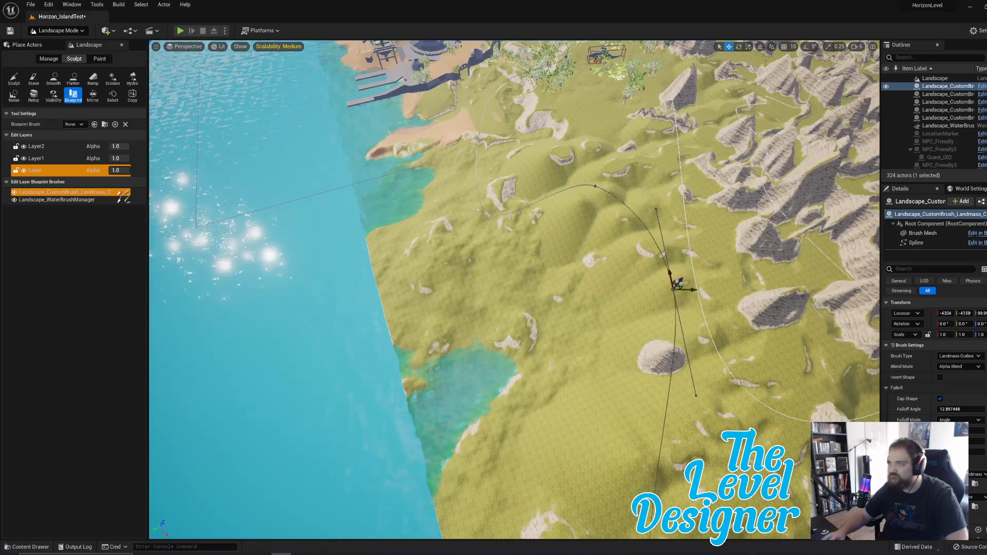
{"action": "left_click", "coordinate": [485, 212]}
{"action": "left_click_drag", "start_coordinate": [504, 204], "coordinate": [522, 199]}
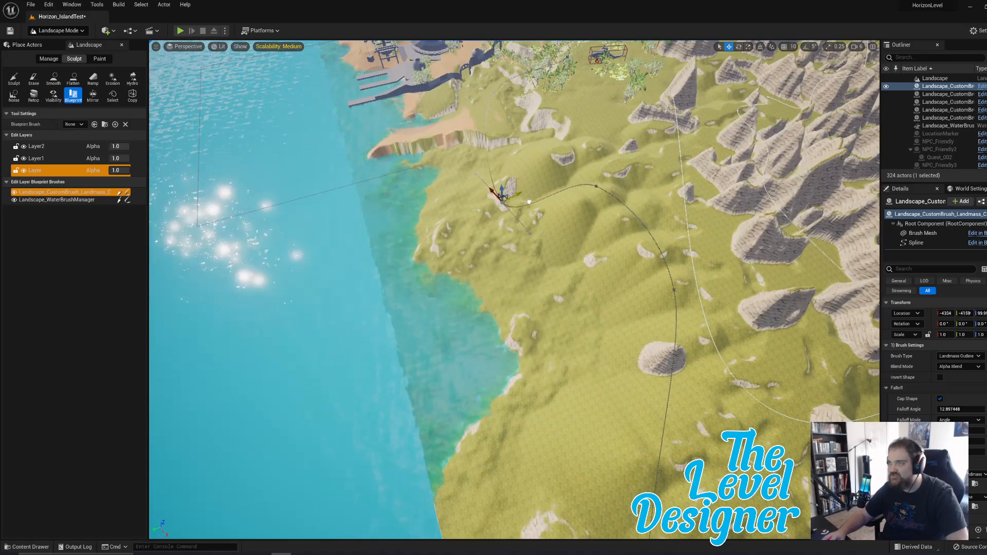
Move two neighbouring Landmass spline points beside the rocky gullies inland to pull that shoreline back.
{"action": "right_click_drag", "start_coordinate": [619, 337], "coordinate": [524, 288]}
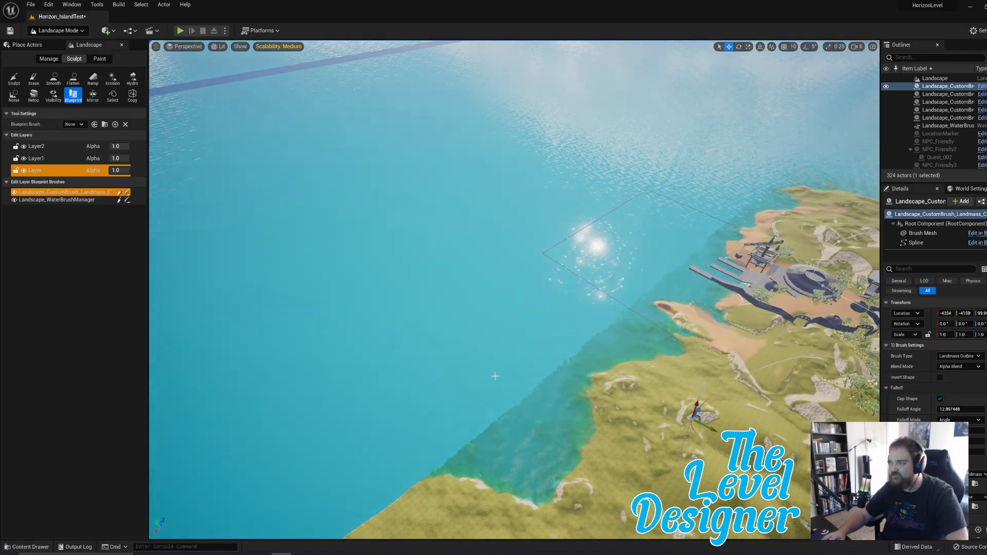
{"action": "right_click_drag", "start_coordinate": [590, 395], "coordinate": [669, 406]}
{"action": "right_click_drag", "start_coordinate": [564, 366], "coordinate": [735, 370]}
{"action": "right_click_drag", "start_coordinate": [595, 355], "coordinate": [704, 368]}
{"action": "left_click", "coordinate": [585, 258]}
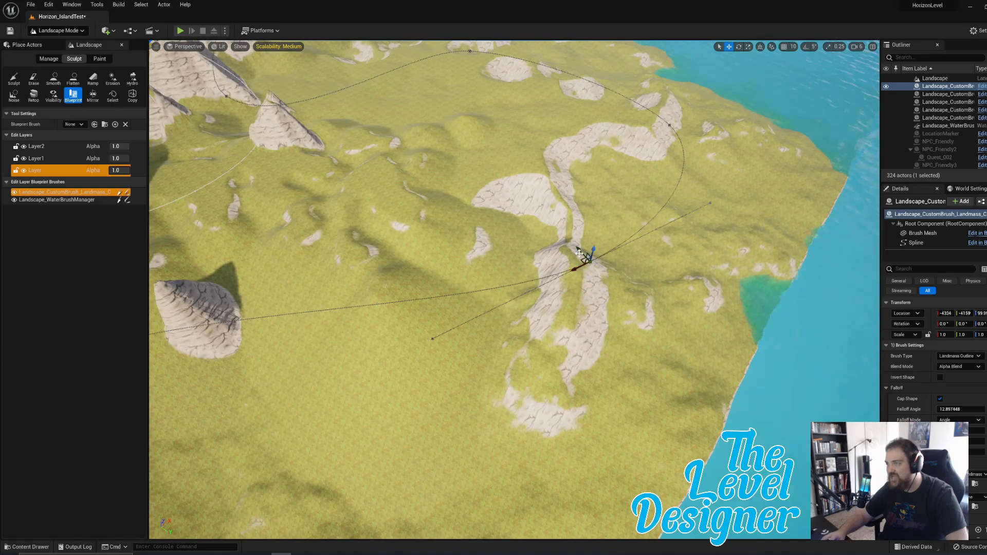
{"action": "left_click_drag", "start_coordinate": [577, 250], "coordinate": [558, 242]}
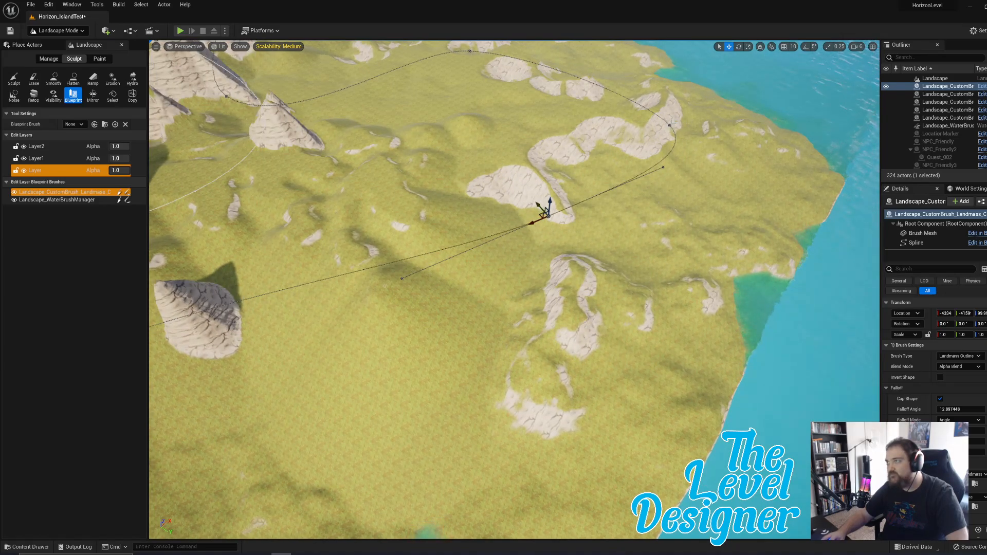
{"action": "left_click_drag", "start_coordinate": [650, 128], "coordinate": [571, 143]}
Select the spline point above the rocky gully and inspect the reshaped coast around the mountains.
{"action": "right_click_drag", "start_coordinate": [571, 142], "coordinate": [371, 93]}
{"action": "mouse_move", "coordinate": [611, 283]}
{"action": "right_mouse_down"}
{"action": "mouse_move", "coordinate": [588, 252]}
{"action": "mouse_move", "coordinate": [611, 283]}
{"action": "right_mouse_up"}
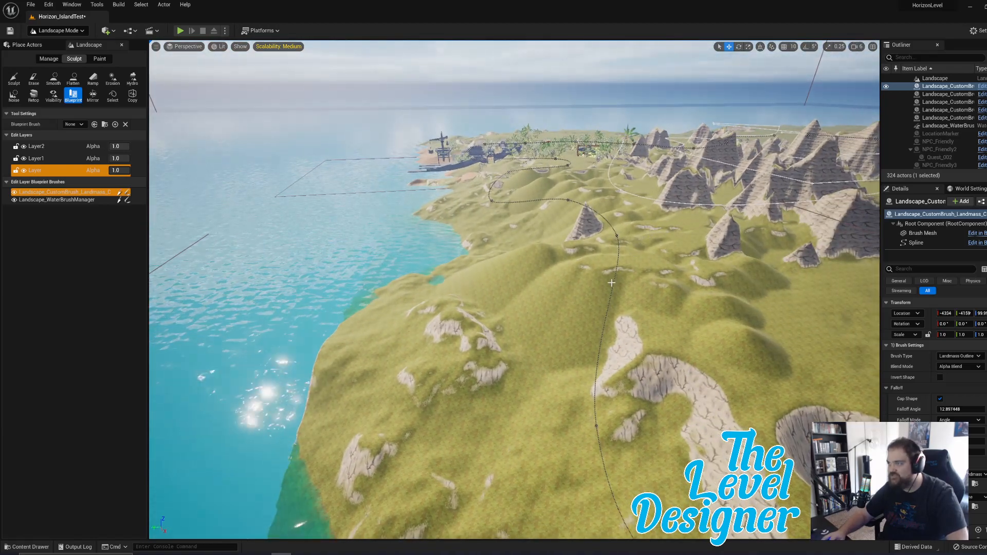
{"action": "left_click", "coordinate": [596, 426]}
{"action": "right_click_drag", "start_coordinate": [596, 425], "coordinate": [529, 429]}
{"action": "right_click_drag", "start_coordinate": [482, 399], "coordinate": [482, 399]}
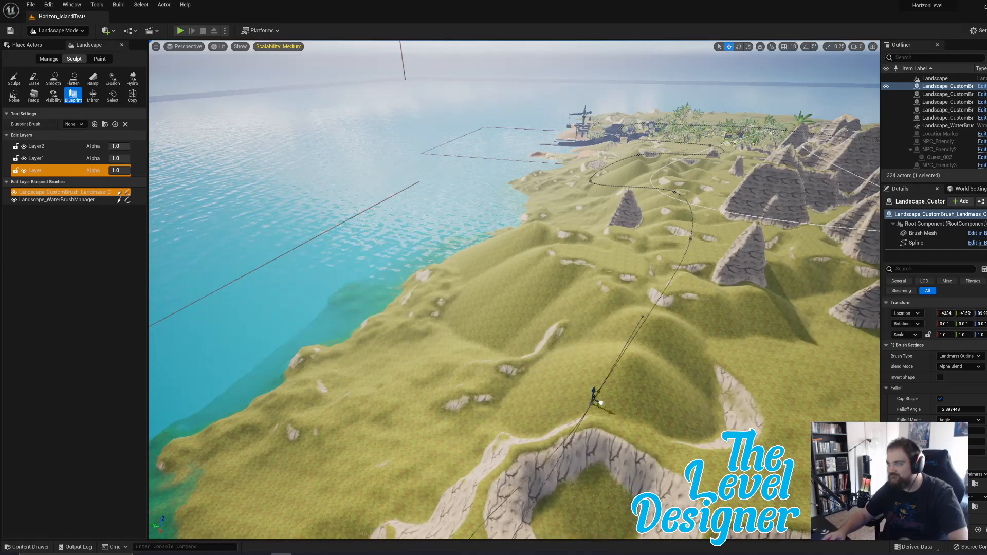
{"action": "mouse_move", "coordinate": [653, 379]}
{"action": "right_mouse_down"}
{"action": "mouse_move", "coordinate": [802, 391]}
{"action": "mouse_move", "coordinate": [770, 382]}
{"action": "mouse_move", "coordinate": [771, 394]}
{"action": "mouse_move", "coordinate": [753, 328]}
{"action": "mouse_move", "coordinate": [696, 344]}
{"action": "mouse_move", "coordinate": [771, 380]}
{"action": "mouse_move", "coordinate": [766, 393]}
{"action": "mouse_move", "coordinate": [735, 395]}
{"action": "mouse_move", "coordinate": [805, 400]}
{"action": "mouse_move", "coordinate": [796, 357]}
{"action": "mouse_move", "coordinate": [803, 406]}
{"action": "right_mouse_up"}
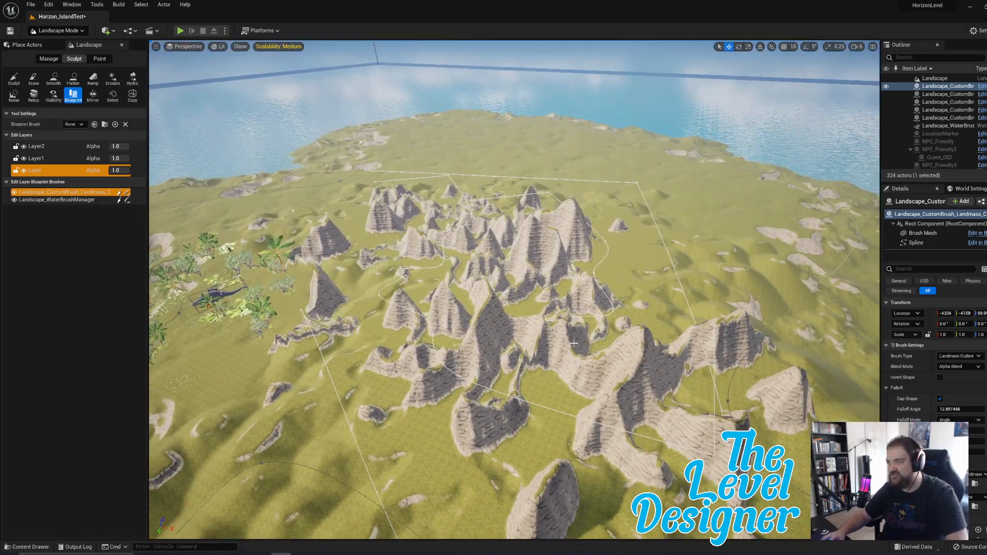
Select the Landmass custom brush that forms the mountains and try to delete it.
{"action": "left_click", "coordinate": [803, 406]}
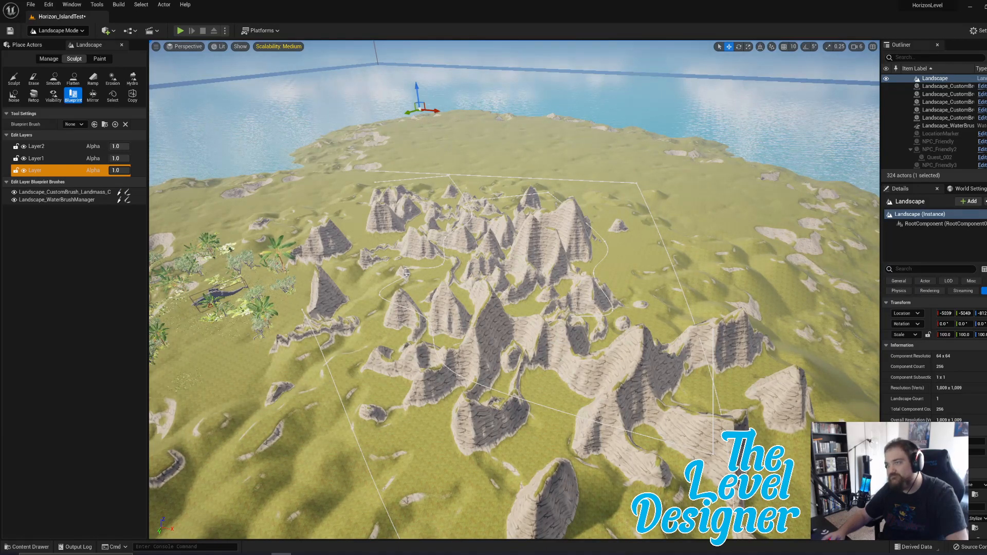
{"action": "right_click_drag", "start_coordinate": [408, 276], "coordinate": [393, 301]}
{"action": "left_click", "coordinate": [405, 275]}
{"action": "key", "text": "w"}
{"action": "key", "text": "s"}
{"action": "mouse_move", "coordinate": [476, 257]}
{"action": "left_mouse_down"}
{"action": "mouse_move", "coordinate": [477, 281]}
{"action": "mouse_move", "coordinate": [471, 197]}
{"action": "mouse_move", "coordinate": [468, 259]}
{"action": "mouse_move", "coordinate": [478, 219]}
{"action": "left_mouse_up"}
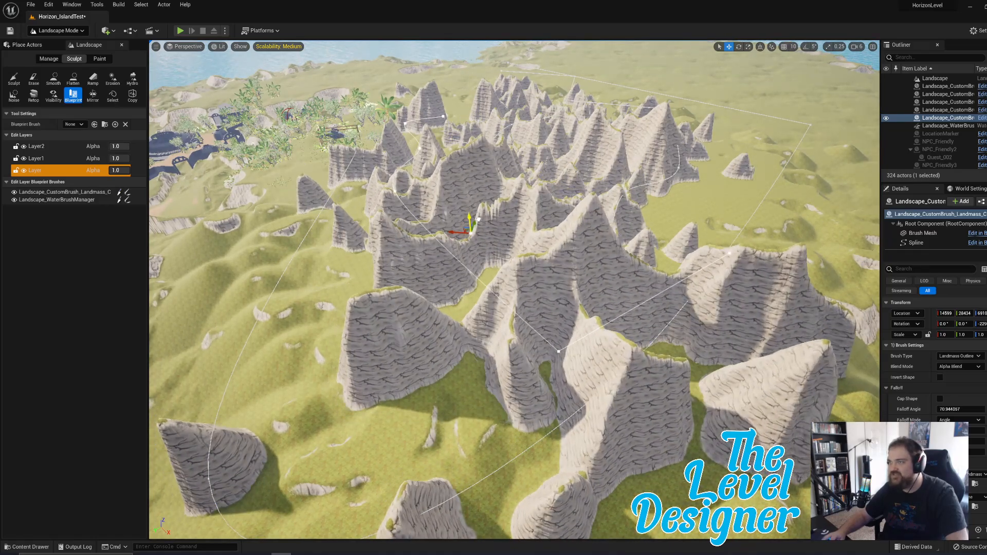
{"action": "right_click_drag", "start_coordinate": [570, 285], "coordinate": [569, 288]}
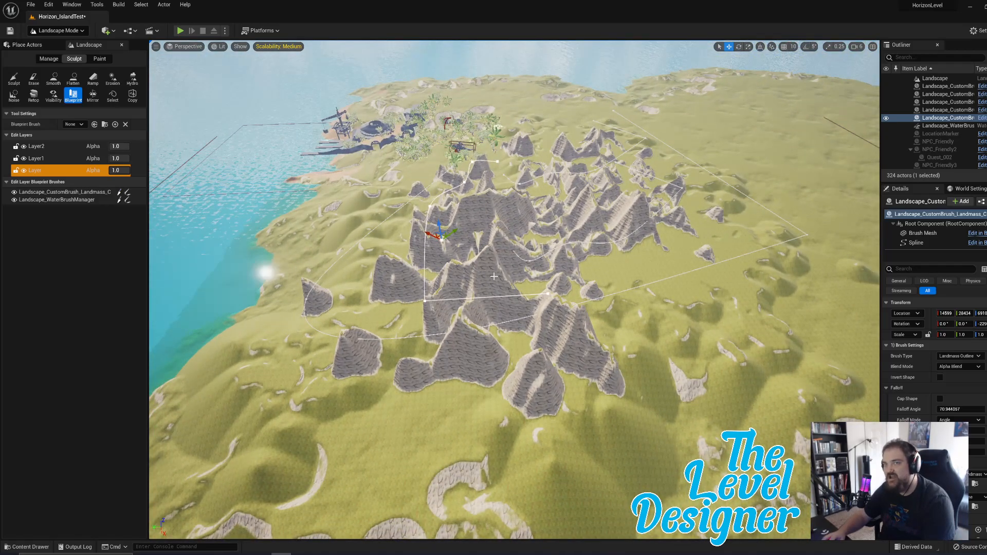
{"action": "key", "text": "Delete"}
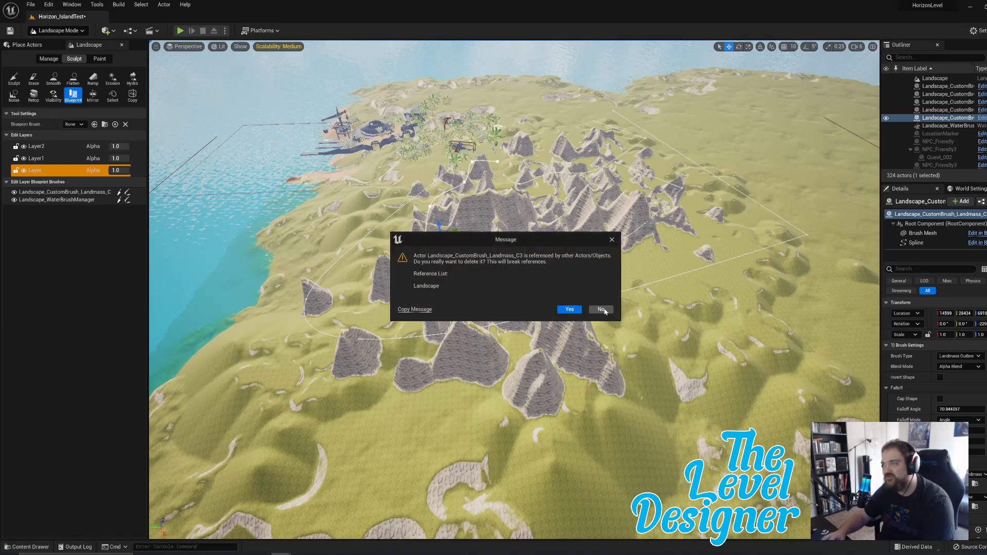
{"action": "left_click", "coordinate": [601, 310]}
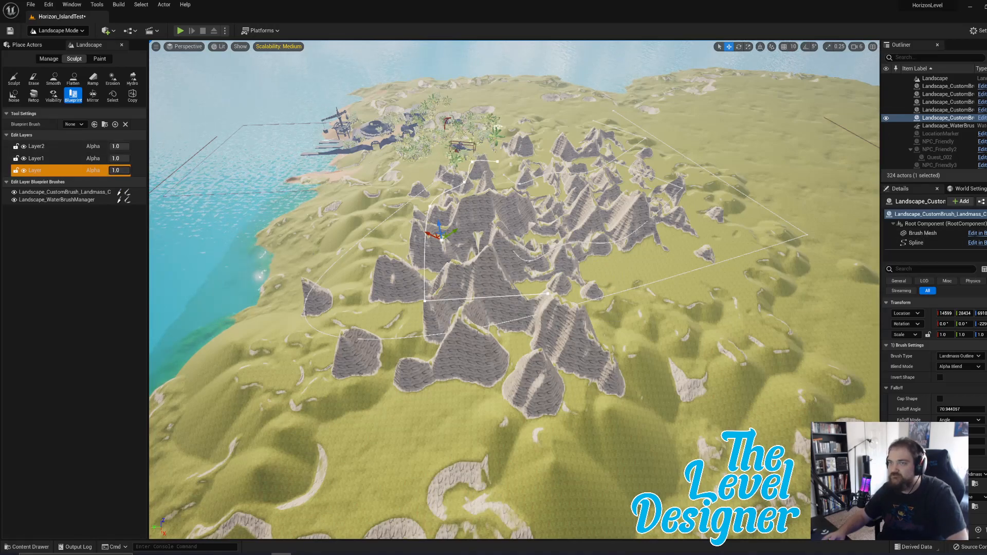
Toggle the visibility of the base Layer and its Landmass brush to check which terrain they shape.
{"action": "left_click", "coordinate": [41, 171]}
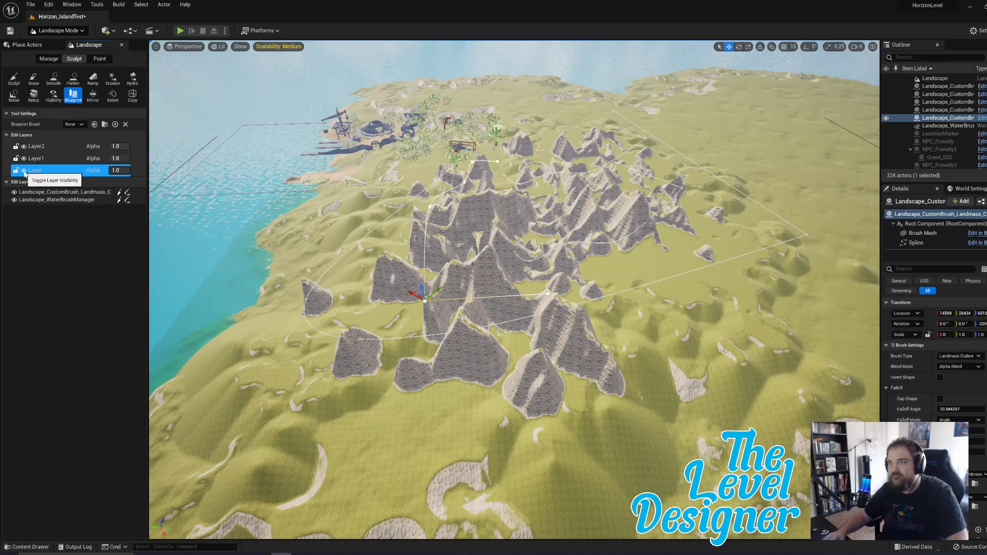
{"action": "left_click", "coordinate": [24, 171]}
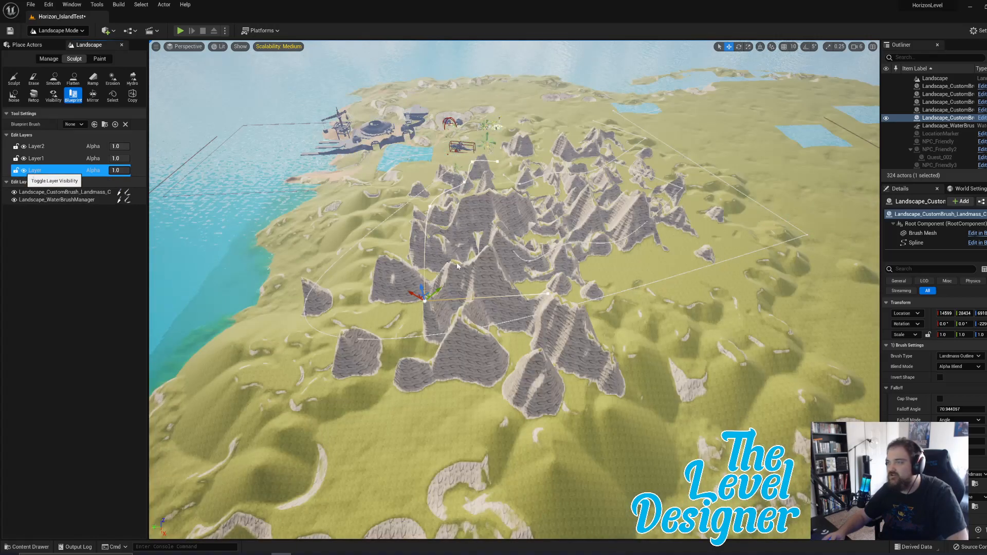
{"action": "key", "text": "w"}
{"action": "right_click_drag", "start_coordinate": [774, 283], "coordinate": [756, 268]}
{"action": "key", "text": "d"}
{"action": "key", "text": "w"}
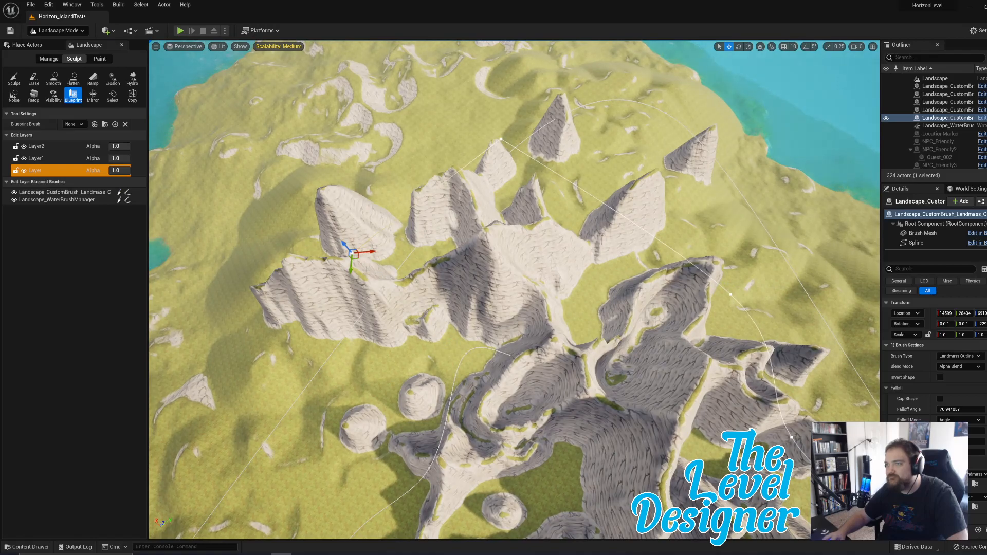
{"action": "left_click", "coordinate": [14, 193]}
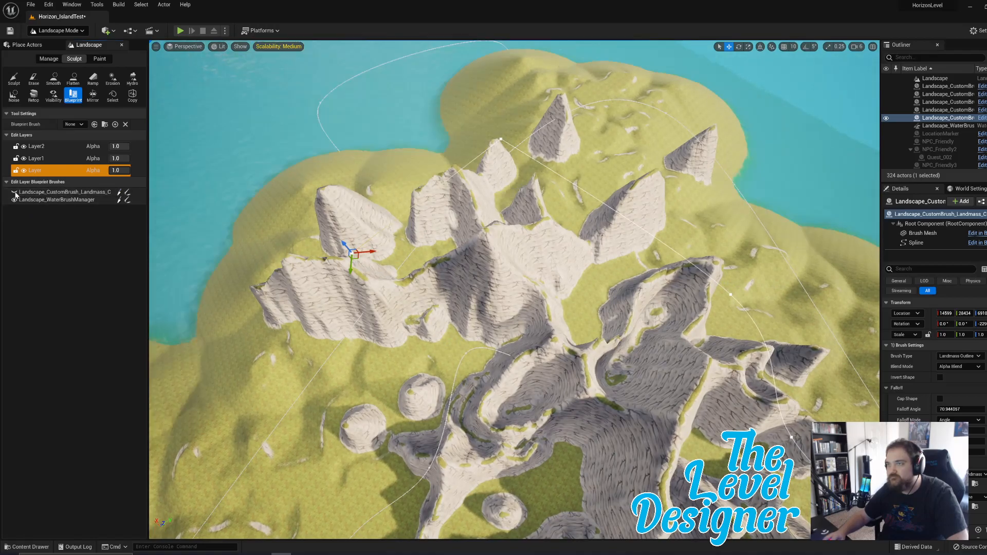
{"action": "left_click", "coordinate": [14, 193]}
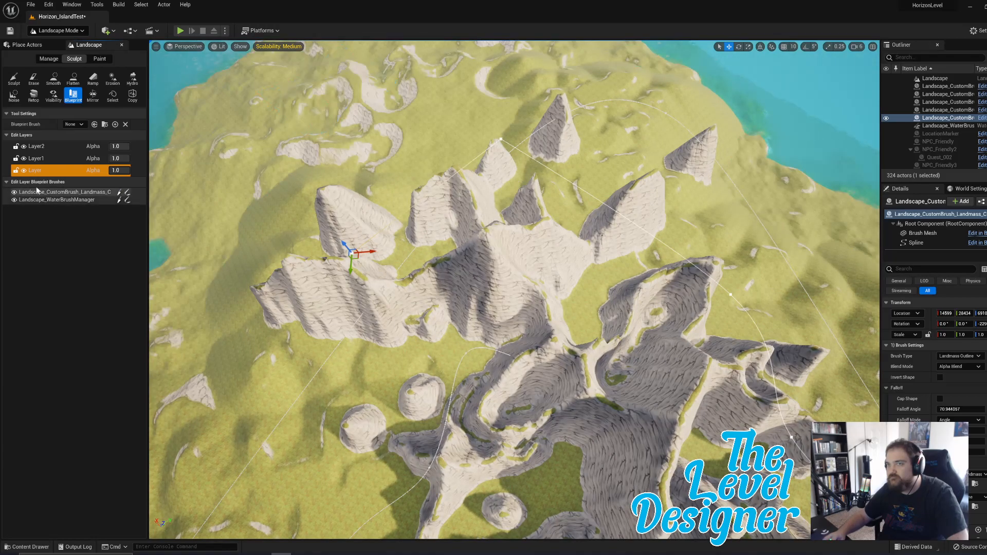
Toggle the Layer1 Landmass brush and the C3 brush in Layer2 to identify the terrain each one forms.
{"action": "left_click", "coordinate": [31, 159]}
{"action": "left_click", "coordinate": [15, 193]}
{"action": "left_click", "coordinate": [14, 193]}
{"action": "left_click", "coordinate": [39, 148]}
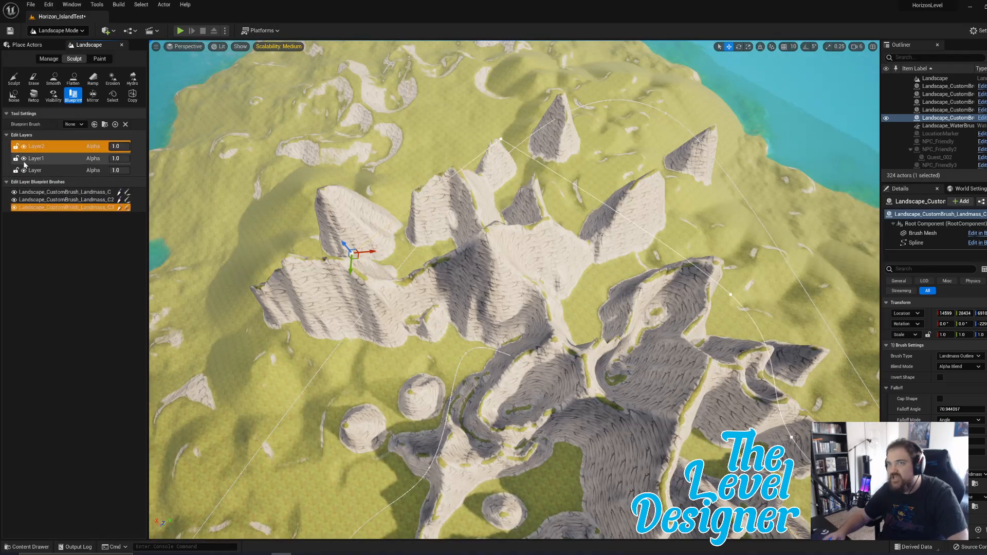
{"action": "left_click", "coordinate": [19, 207]}
{"action": "left_click", "coordinate": [14, 209]}
{"action": "left_click", "coordinate": [14, 209]}
{"action": "mouse_move", "coordinate": [442, 287]}
{"action": "right_mouse_down"}
{"action": "mouse_move", "coordinate": [514, 298]}
{"action": "mouse_move", "coordinate": [484, 226]}
{"action": "right_mouse_up"}
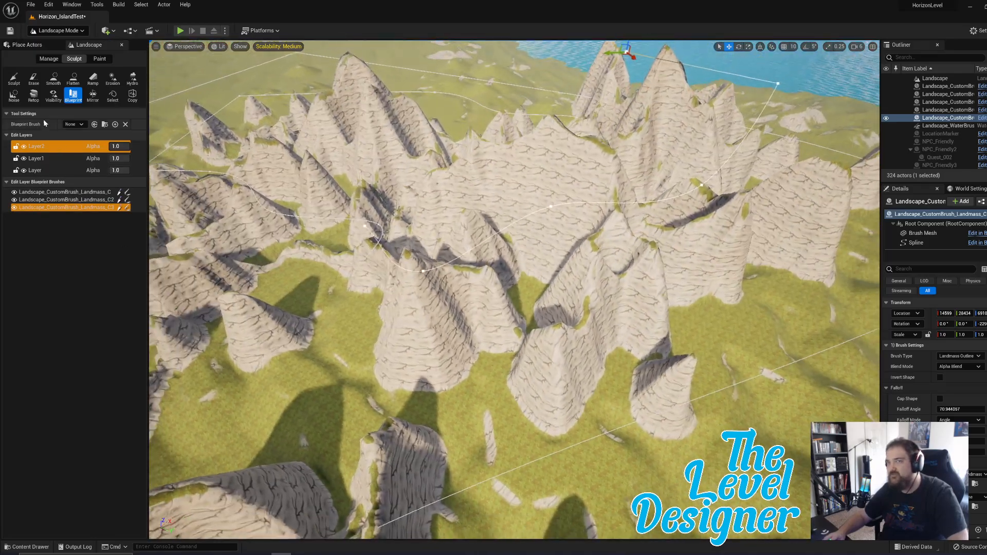
Hide all three Landmass brushes in Layer2 to view the island without its mountains.
{"action": "left_click", "coordinate": [32, 160]}
{"action": "left_click", "coordinate": [36, 147]}
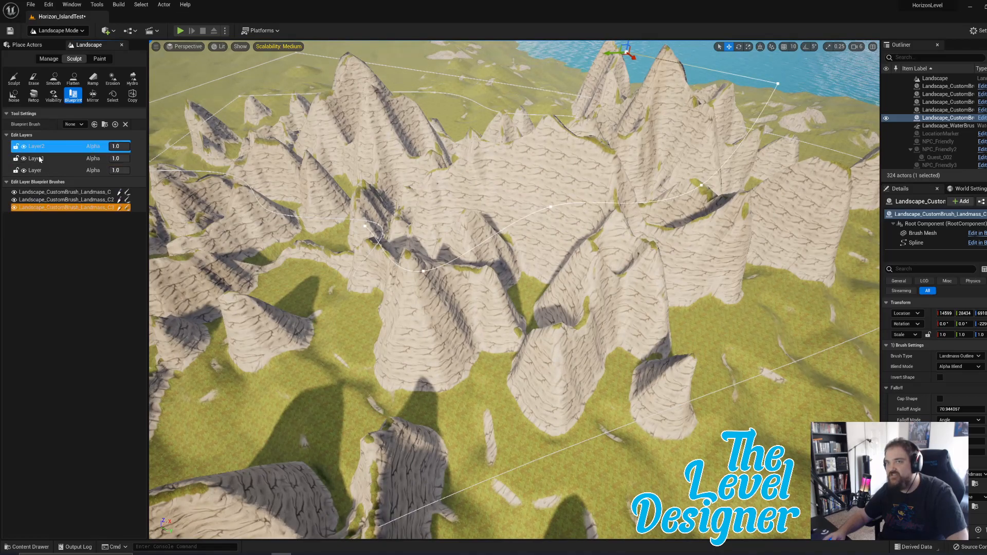
{"action": "left_click", "coordinate": [15, 199]}
{"action": "left_click", "coordinate": [14, 200]}
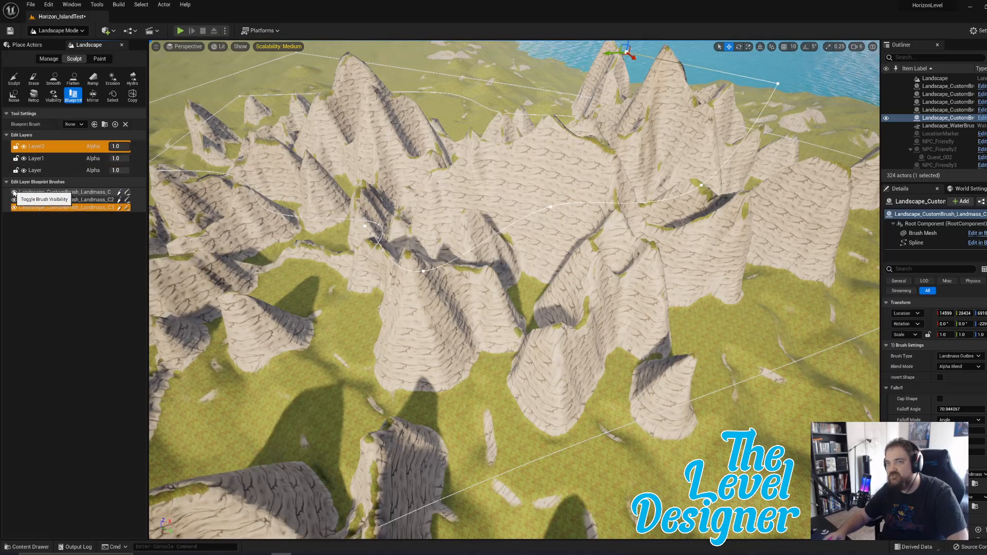
{"action": "left_click", "coordinate": [14, 192]}
{"action": "left_click", "coordinate": [19, 208]}
{"action": "left_click", "coordinate": [15, 208]}
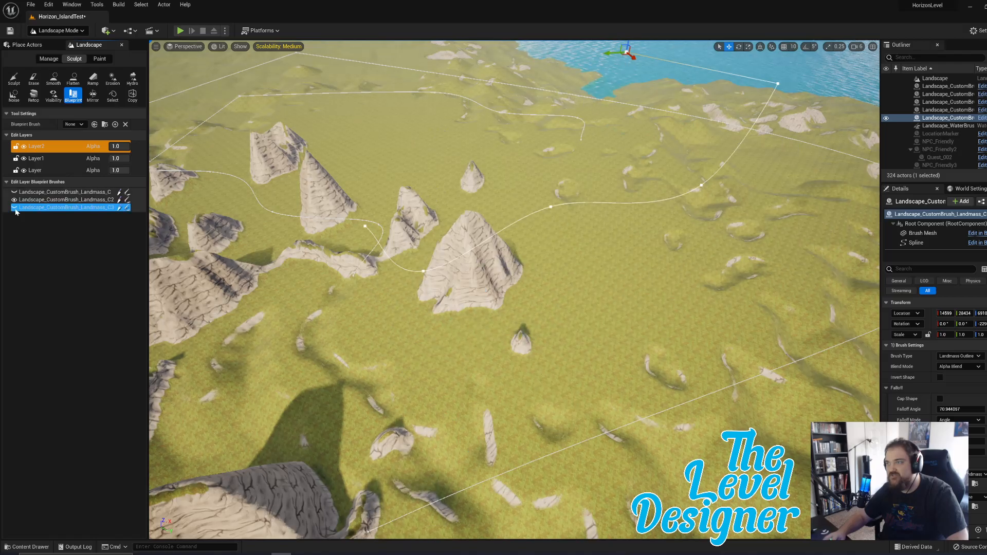
{"action": "left_click", "coordinate": [16, 200]}
{"action": "left_click", "coordinate": [15, 200]}
{"action": "right_click_drag", "start_coordinate": [370, 267], "coordinate": [206, 216]}
{"action": "key", "text": "s"}
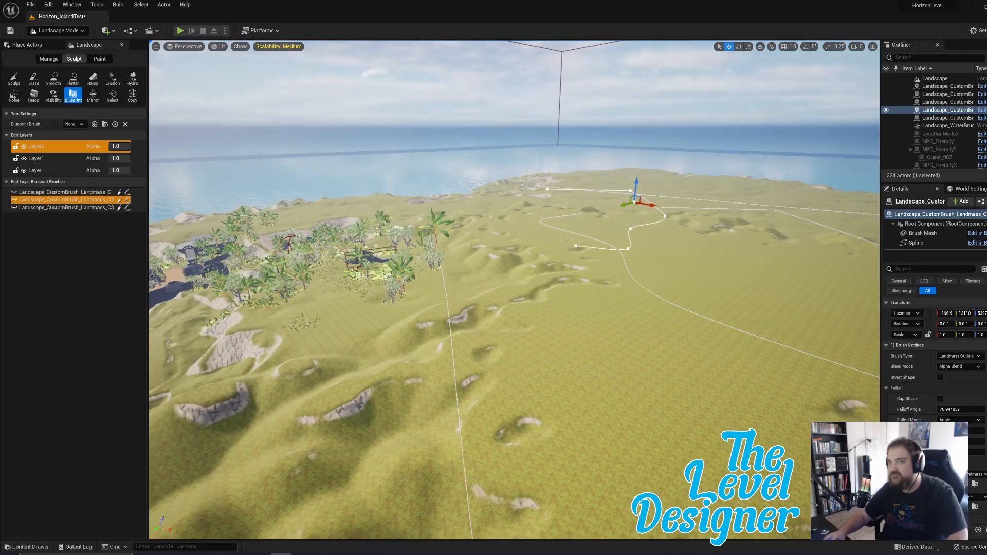
Show all three Landmass brushes in Layer2 again.
{"action": "left_click", "coordinate": [14, 192]}
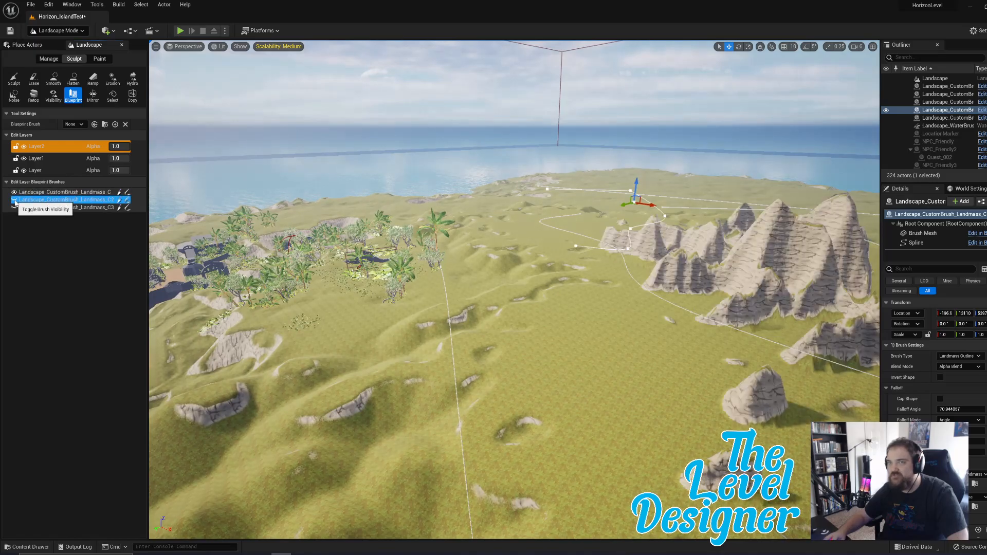
{"action": "left_click", "coordinate": [15, 200]}
{"action": "left_click", "coordinate": [14, 208]}
Examine the mountain range from across the island and from the village gate.
{"action": "key", "text": "a"}
{"action": "right_click_drag", "start_coordinate": [548, 210], "coordinate": [700, 273]}
{"action": "key", "text": "s"}
{"action": "right_click_drag", "start_coordinate": [514, 288], "coordinate": [519, 255]}
{"action": "key", "text": "w"}
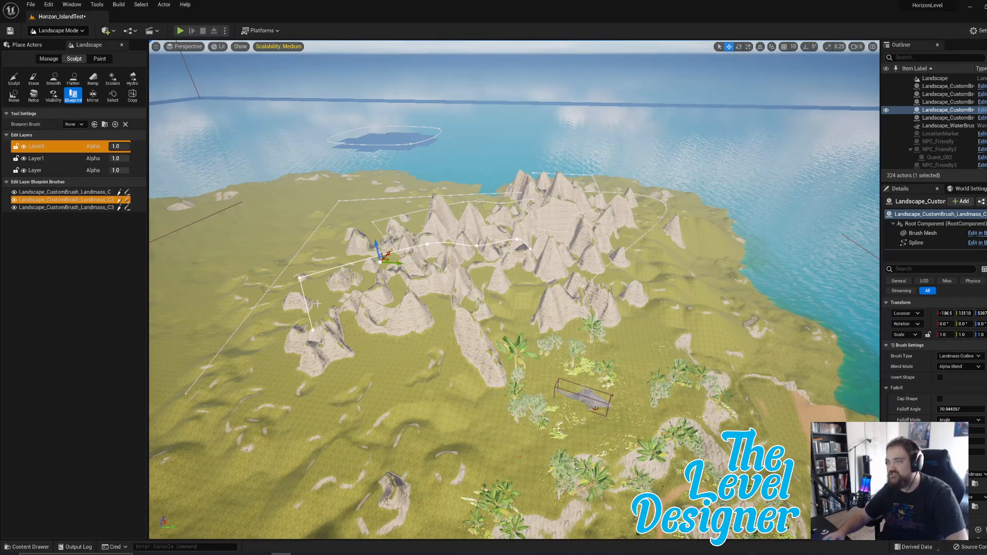
{"action": "right_click_drag", "start_coordinate": [519, 254], "coordinate": [517, 184]}
{"action": "key", "text": "q"}
{"action": "key", "text": "s"}
{"action": "key", "text": "e"}
{"action": "key", "text": "w"}
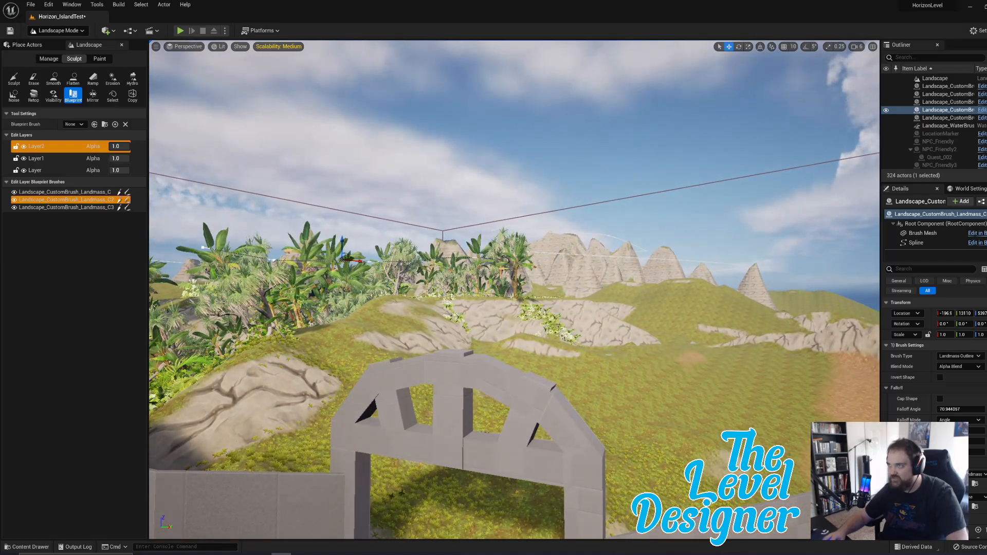
Fly out to the dark patch in the offshore water and examine the spline outlining it.
{"action": "key", "text": "w"}
{"action": "right_click_drag", "start_coordinate": [552, 146], "coordinate": [487, 194]}
{"action": "key", "text": "s"}
{"action": "key", "text": "d"}
{"action": "key", "text": "w"}
{"action": "key", "text": "e"}
{"action": "mouse_move", "coordinate": [486, 277]}
{"action": "right_mouse_down"}
{"action": "mouse_move", "coordinate": [520, 272]}
{"action": "mouse_move", "coordinate": [534, 243]}
{"action": "mouse_move", "coordinate": [512, 234]}
{"action": "right_mouse_up"}
{"action": "key", "text": "w"}
{"action": "key", "text": "w"}
{"action": "key", "text": "q"}
{"action": "key", "text": "e"}
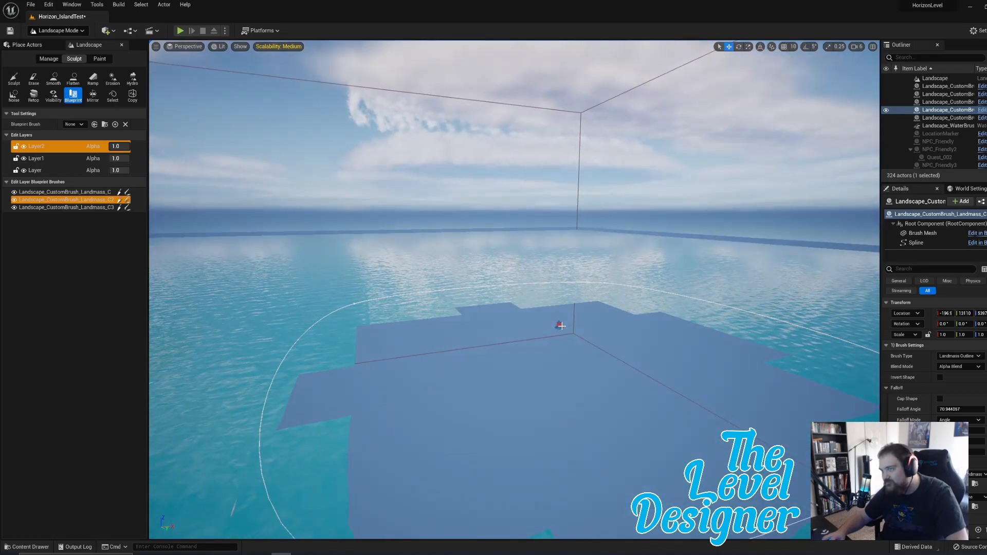
Toggle the visibility of Layer2 and Layer1 and hide the base Layer to trace the dark offshore patch.
{"action": "right_click_drag", "start_coordinate": [559, 351], "coordinate": [529, 378]}
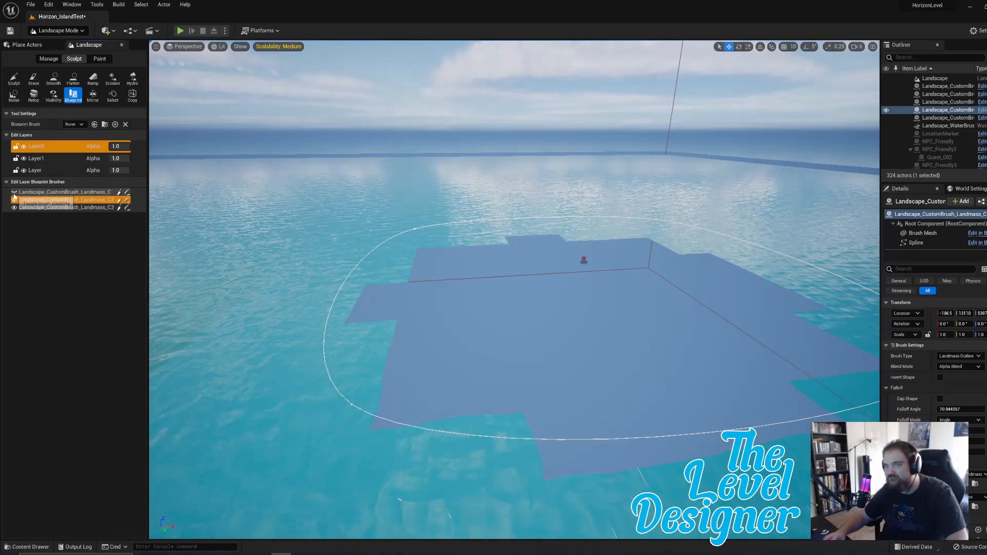
{"action": "left_click", "coordinate": [24, 147]}
{"action": "left_click", "coordinate": [24, 147]}
{"action": "left_click", "coordinate": [24, 147]}
{"action": "left_click", "coordinate": [24, 147]}
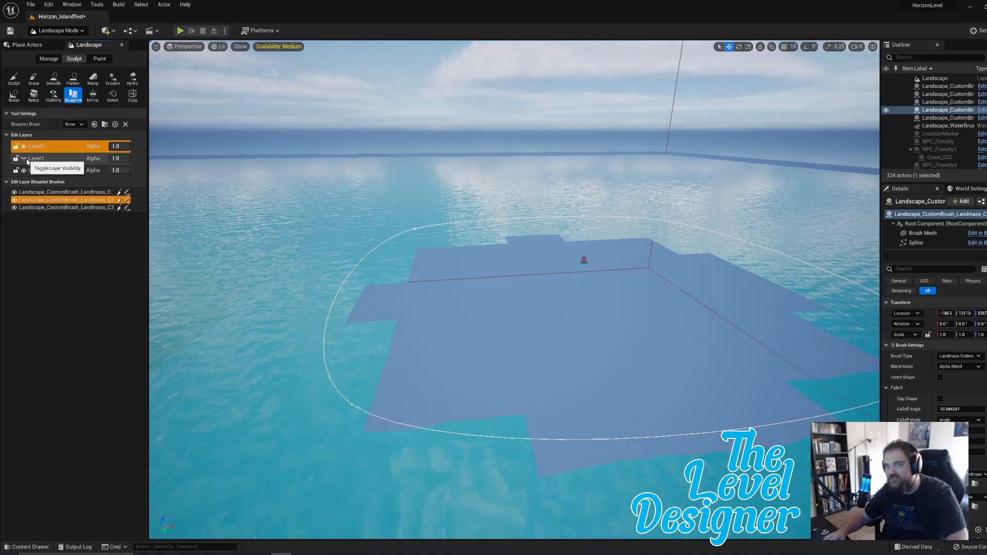
{"action": "left_click", "coordinate": [26, 161]}
{"action": "left_click", "coordinate": [25, 171]}
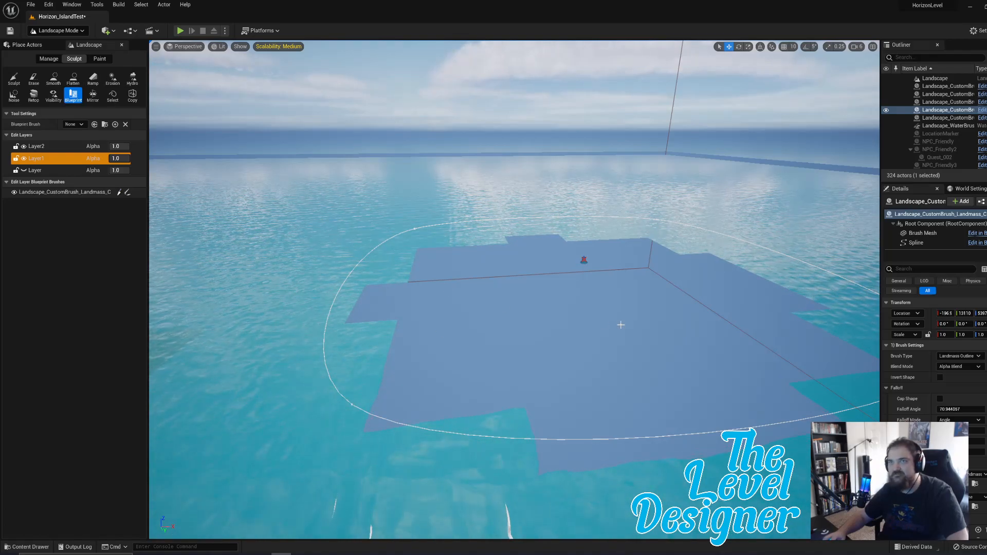
Check the Landmass brush actors against the offshore patch and select the Landscape actor.
{"action": "key", "text": "f"}
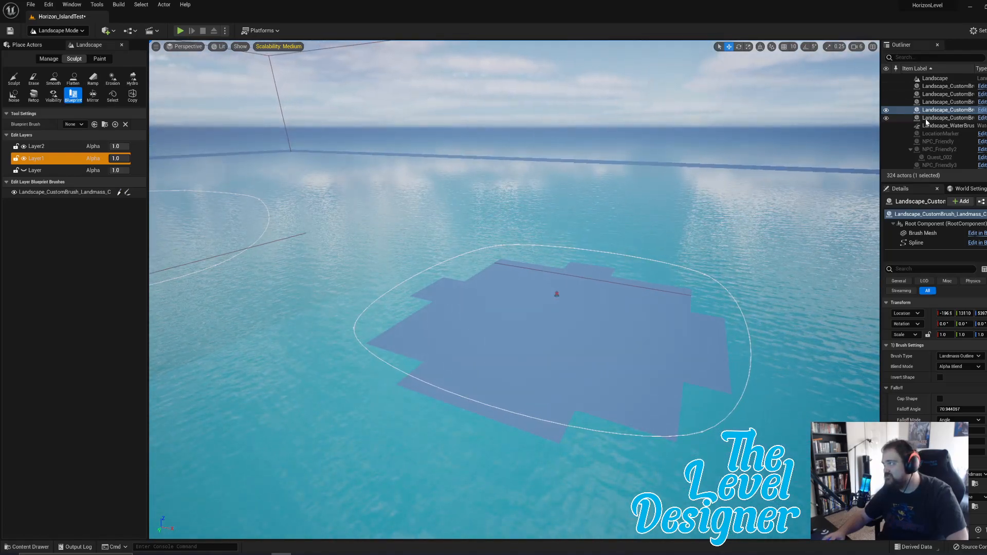
{"action": "left_click", "coordinate": [886, 119]}
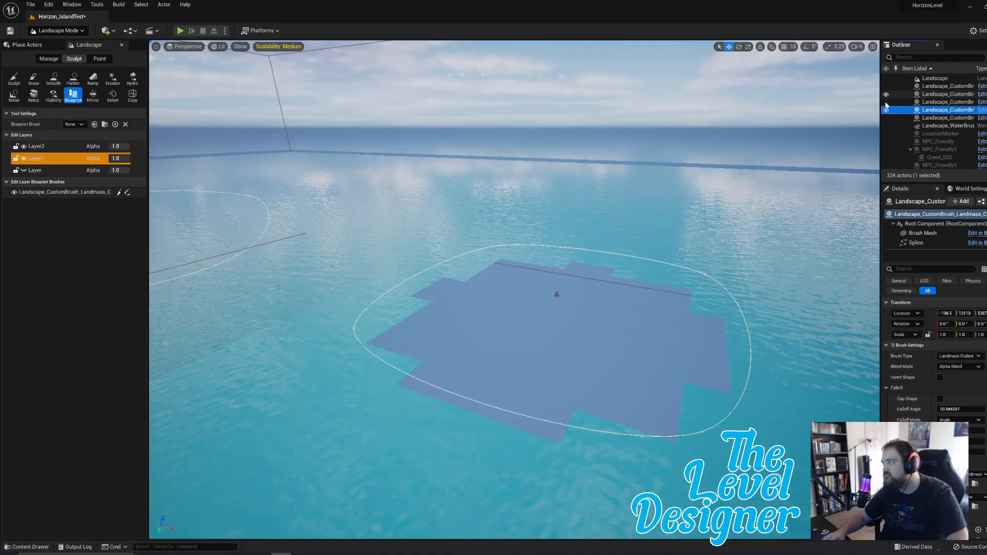
{"action": "scroll", "coordinate": [900, 99], "scroll_direction": "up", "scroll_amount": 2}
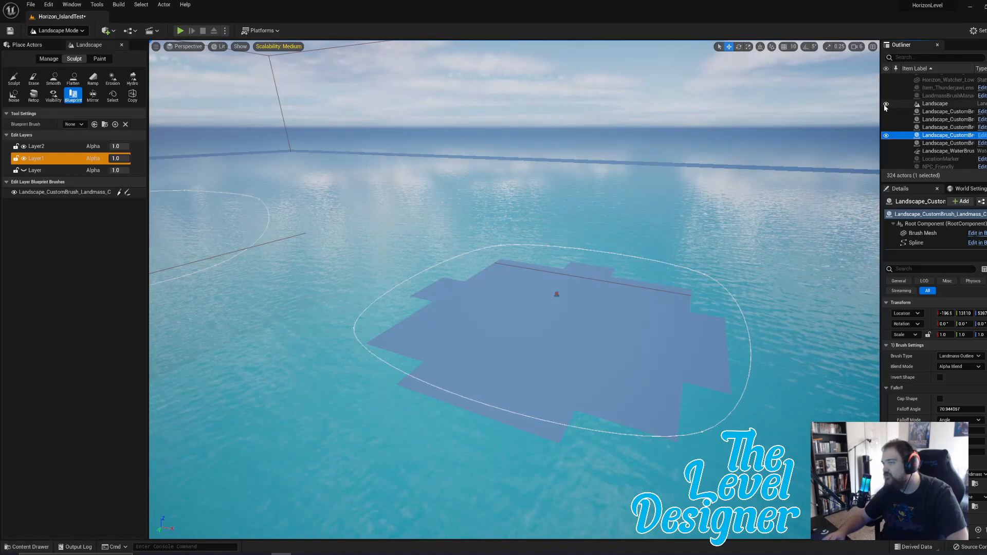
{"action": "left_click", "coordinate": [916, 104]}
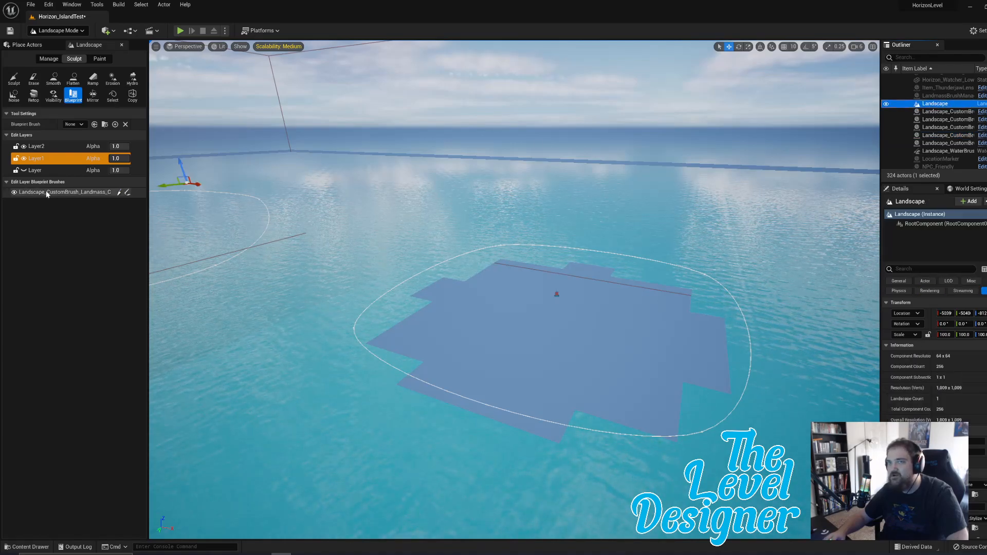
Make the base Layer active and visible again and compare the island with the dark offshore patch.
{"action": "left_click", "coordinate": [18, 159]}
{"action": "left_click", "coordinate": [27, 171]}
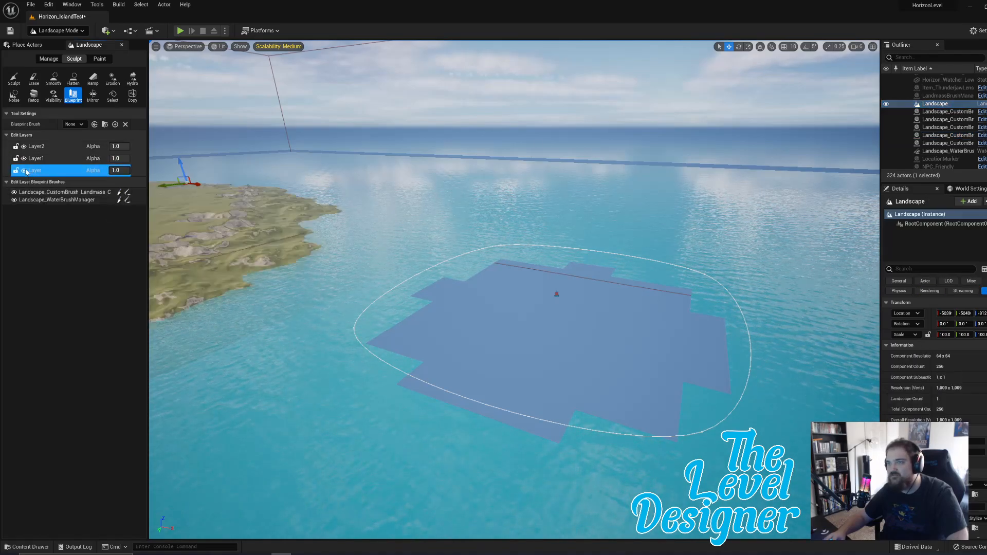
{"action": "left_click", "coordinate": [24, 170]}
{"action": "right_click_drag", "start_coordinate": [475, 248], "coordinate": [470, 251]}
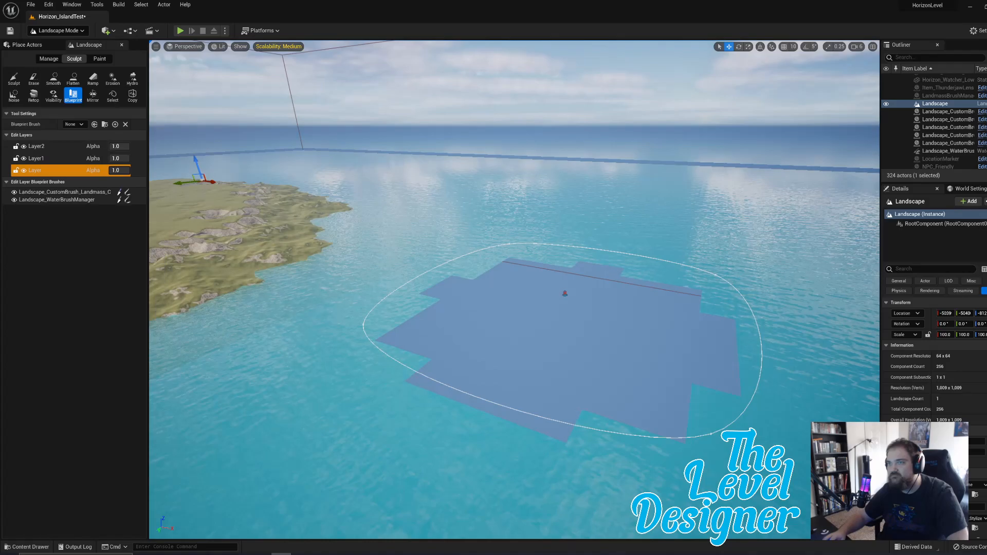
Check the Landscape actor and look through the full actor list for whatever creates the dark offshore patch.
{"action": "mouse_move", "coordinate": [660, 278]}
{"action": "right_mouse_down"}
{"action": "mouse_move", "coordinate": [540, 263]}
{"action": "mouse_move", "coordinate": [657, 279]}
{"action": "right_mouse_up"}
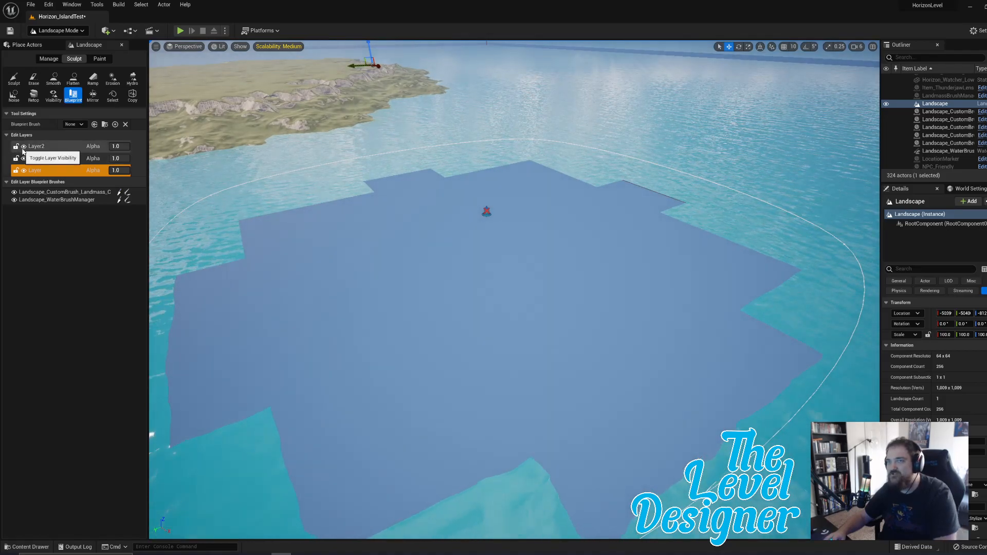
{"action": "left_click", "coordinate": [932, 104]}
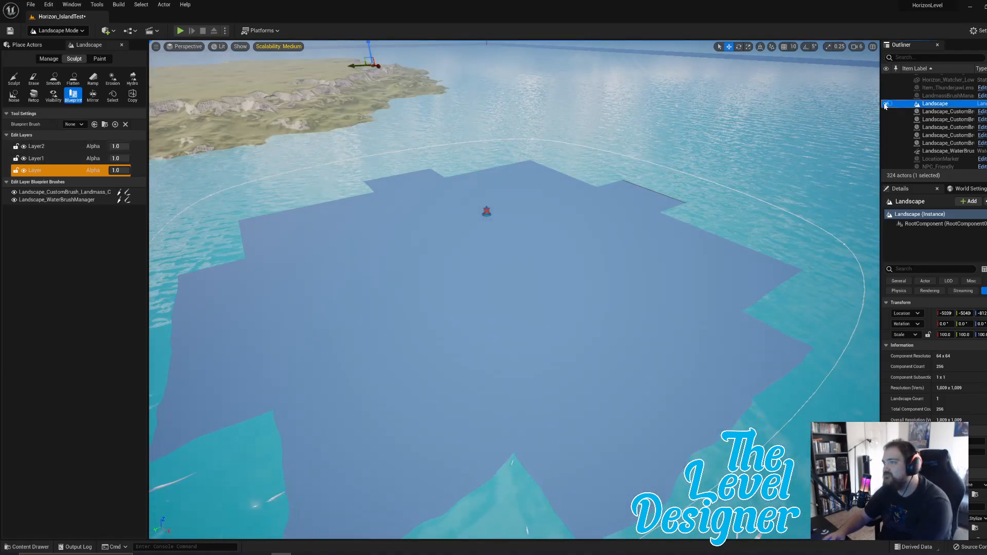
{"action": "scroll", "coordinate": [948, 116], "scroll_direction": "up", "scroll_amount": 10}
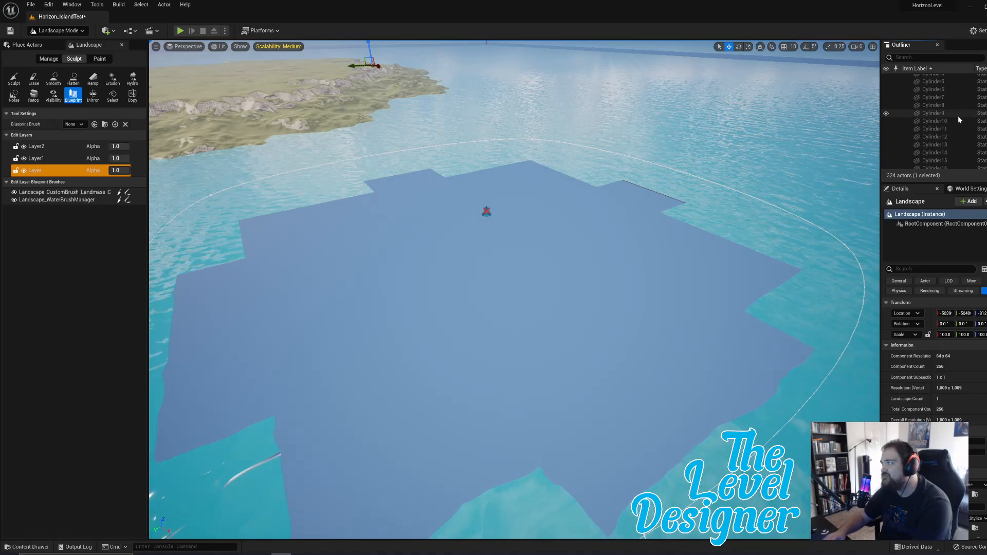
{"action": "scroll", "coordinate": [963, 123], "scroll_direction": "up", "scroll_amount": 15}
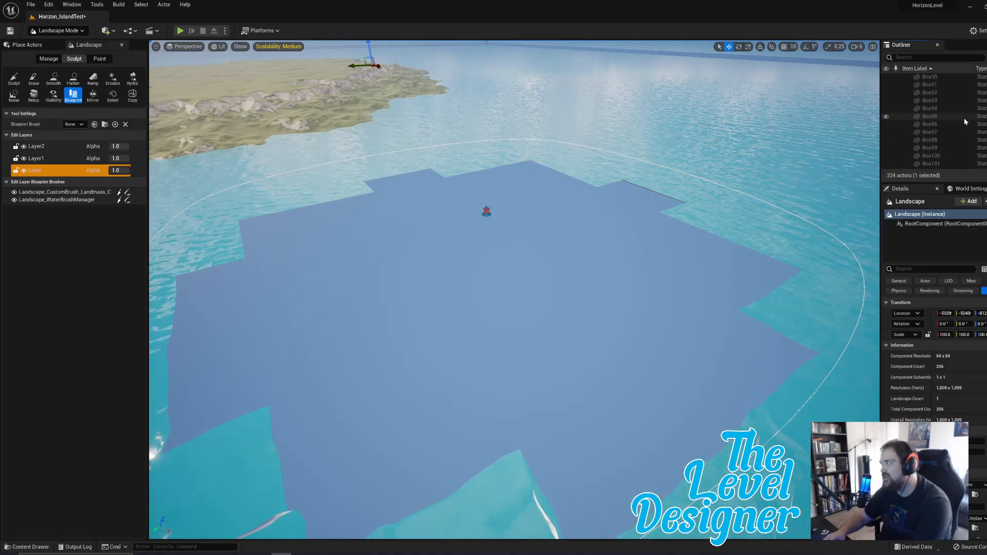
{"action": "scroll", "coordinate": [965, 120], "scroll_direction": "up", "scroll_amount": 12}
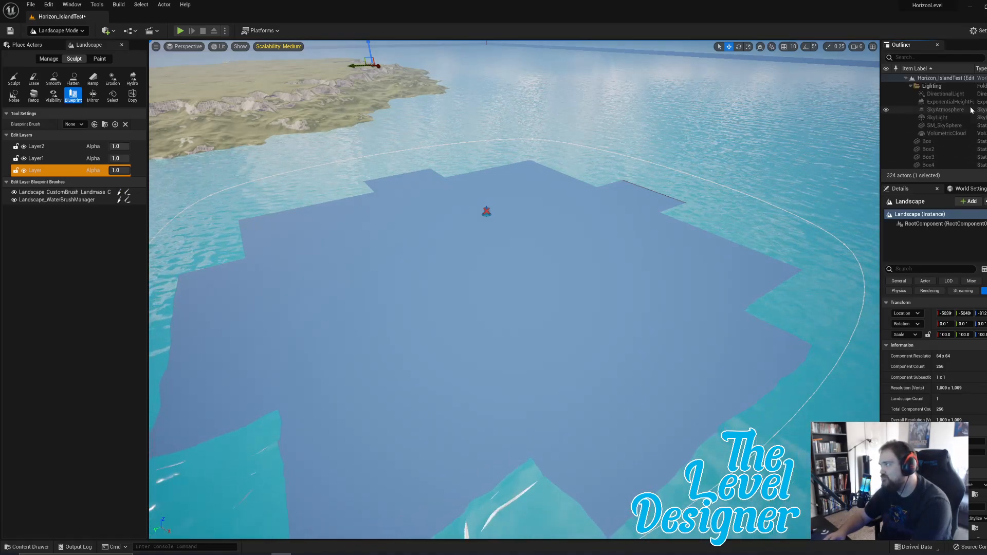
{"action": "scroll", "coordinate": [973, 106], "scroll_direction": "down", "scroll_amount": 12}
{"action": "scroll", "coordinate": [961, 116], "scroll_direction": "down", "scroll_amount": 15}
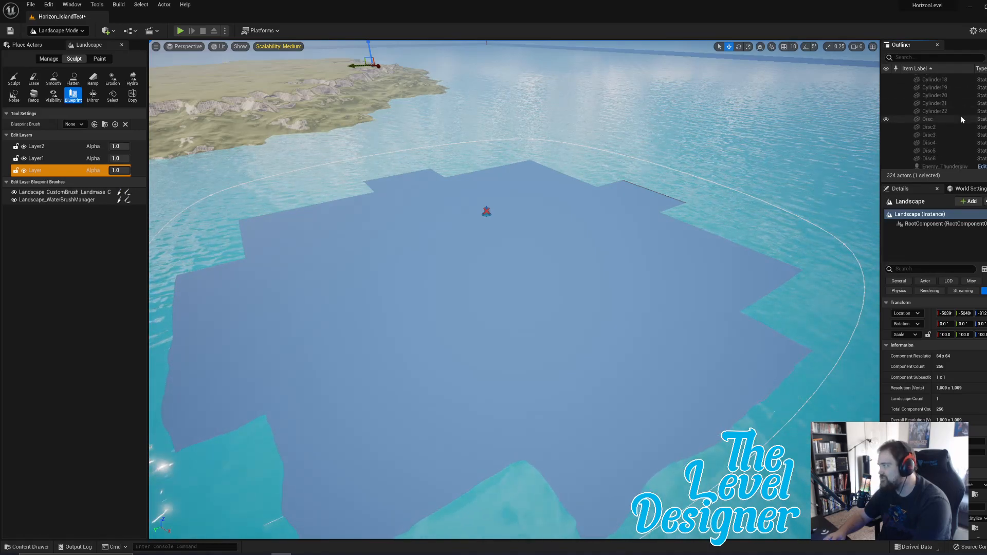
{"action": "scroll", "coordinate": [961, 116], "scroll_direction": "down", "scroll_amount": 15}
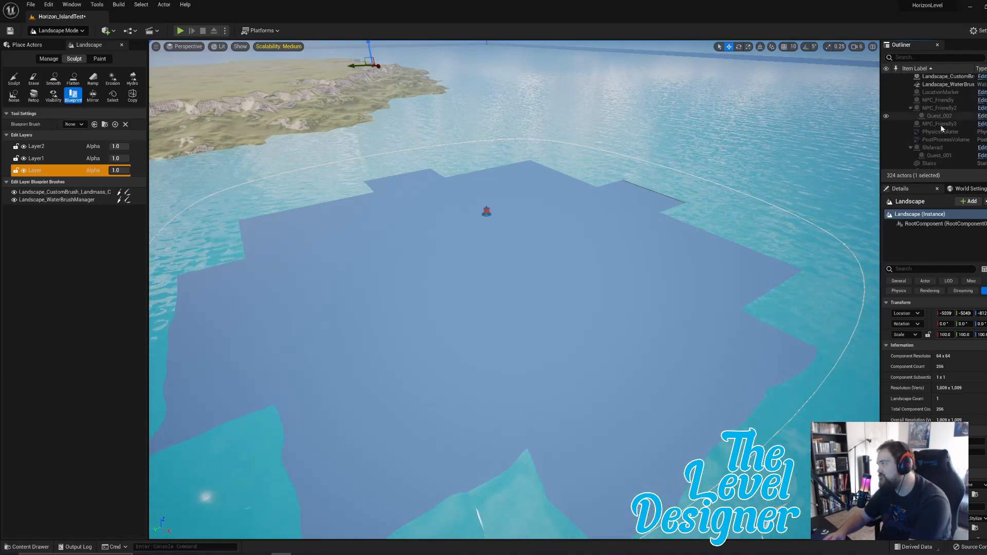
Select Landscape_WaterBrushManager, check it and the remaining water actors, and view the offshore patch from another angle.
{"action": "scroll", "coordinate": [938, 125], "scroll_direction": "up", "scroll_amount": 3}
{"action": "left_click", "coordinate": [890, 124]}
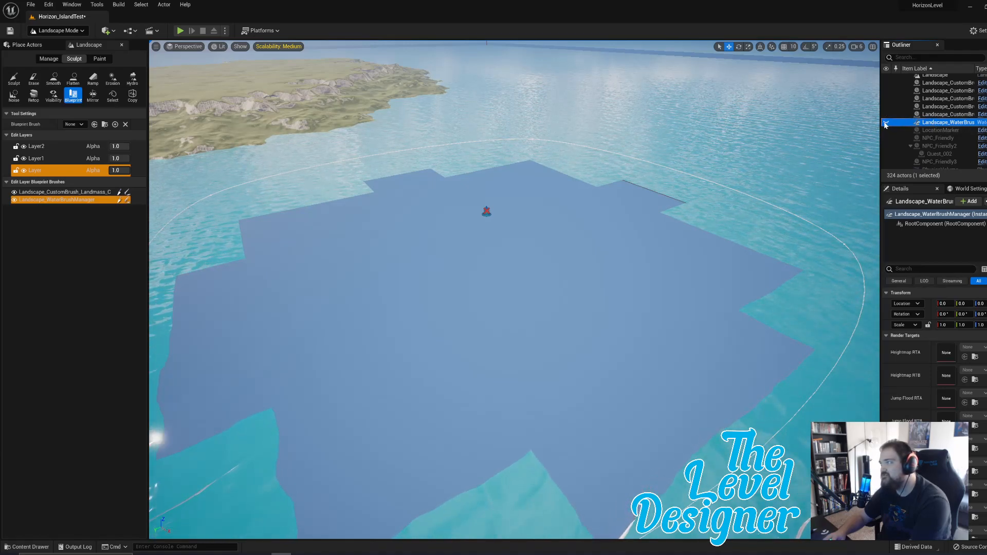
{"action": "scroll", "coordinate": [946, 125], "scroll_direction": "down", "scroll_amount": 5}
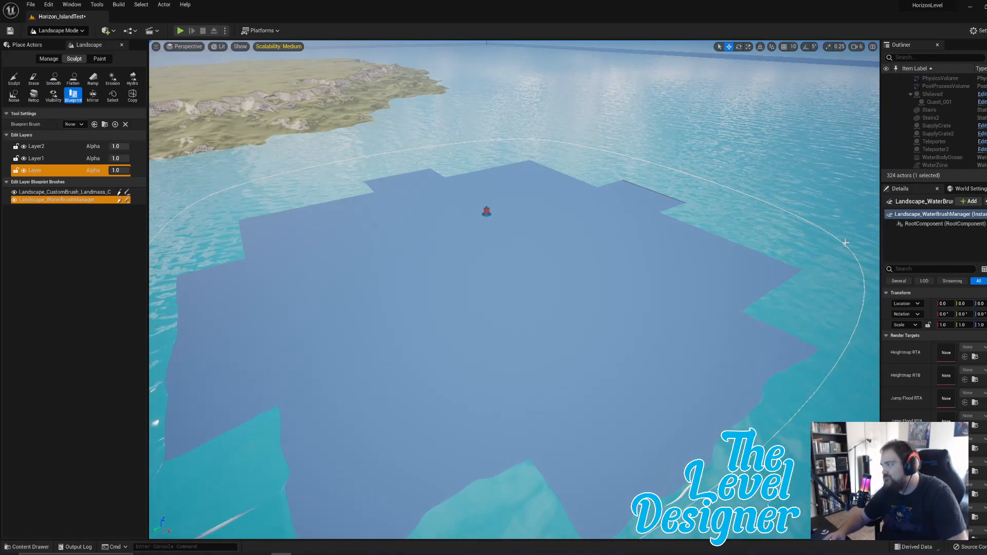
{"action": "mouse_move", "coordinate": [742, 280]}
{"action": "right_mouse_down"}
{"action": "mouse_move", "coordinate": [704, 281]}
{"action": "mouse_move", "coordinate": [689, 223]}
{"action": "right_mouse_up"}
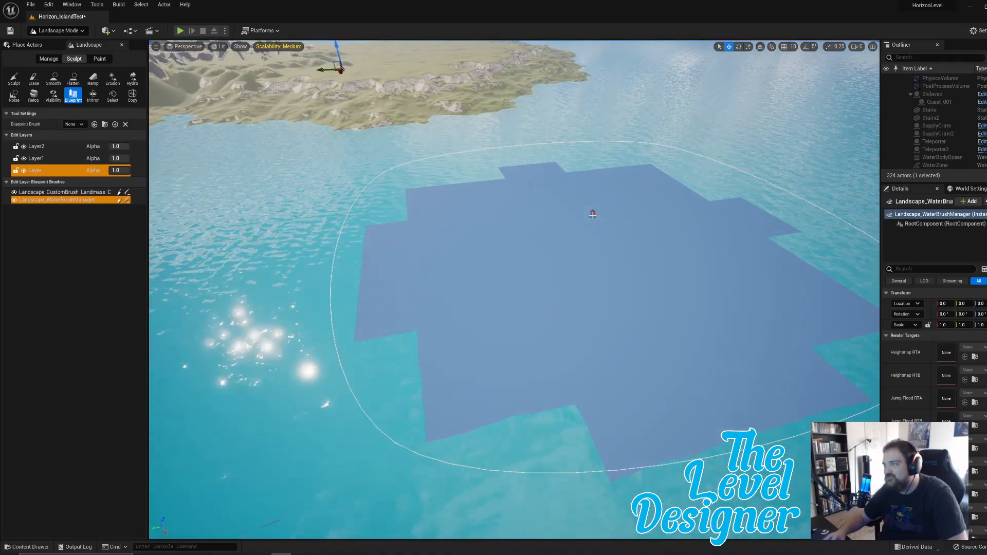
Fly back over the island's mountains and coast, select the landscape, and descend to the ramp in the village.
{"action": "mouse_move", "coordinate": [637, 256]}
{"action": "right_mouse_down"}
{"action": "mouse_move", "coordinate": [631, 210]}
{"action": "mouse_move", "coordinate": [591, 196]}
{"action": "mouse_move", "coordinate": [560, 165]}
{"action": "mouse_move", "coordinate": [558, 131]}
{"action": "mouse_move", "coordinate": [563, 185]}
{"action": "mouse_move", "coordinate": [562, 164]}
{"action": "mouse_move", "coordinate": [636, 256]}
{"action": "right_mouse_up"}
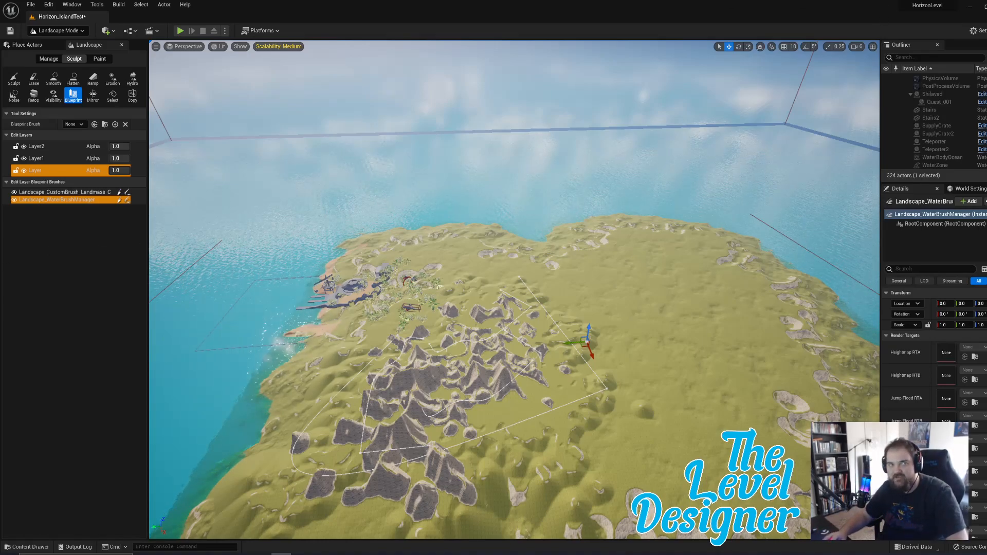
{"action": "right_click_drag", "start_coordinate": [463, 319], "coordinate": [553, 373]}
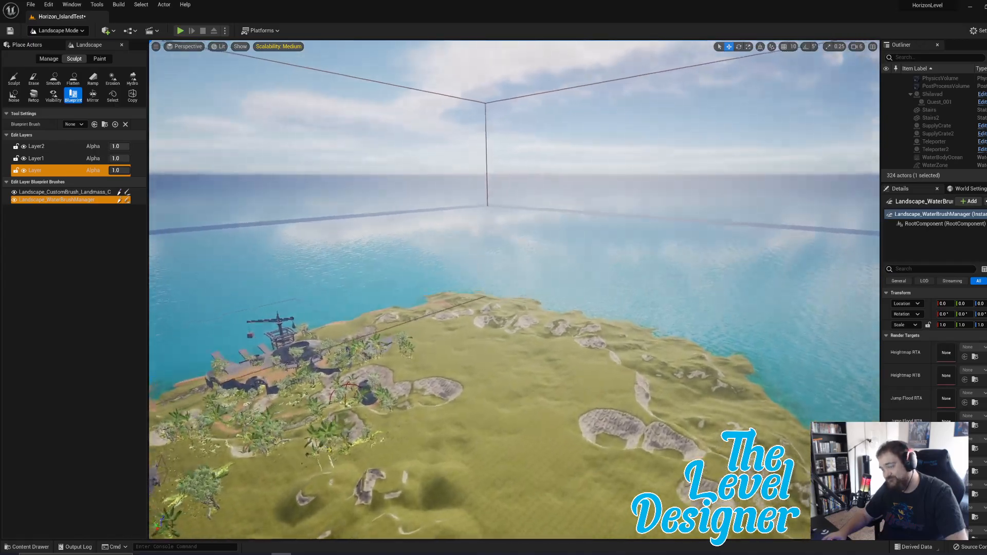
{"action": "right_click_drag", "start_coordinate": [514, 290], "coordinate": [466, 265]}
{"action": "left_click", "coordinate": [466, 266]}
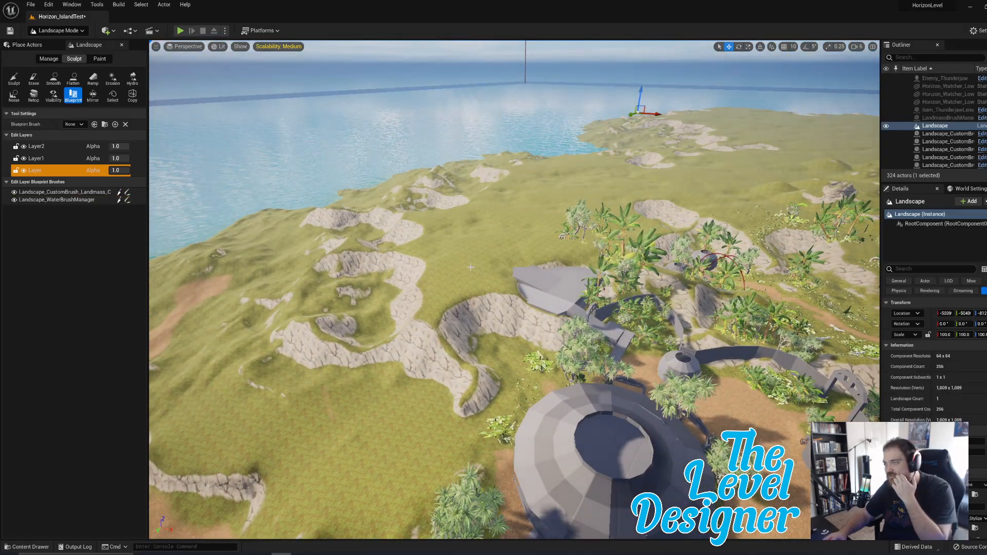
{"action": "right_click_drag", "start_coordinate": [539, 288], "coordinate": [498, 300]}
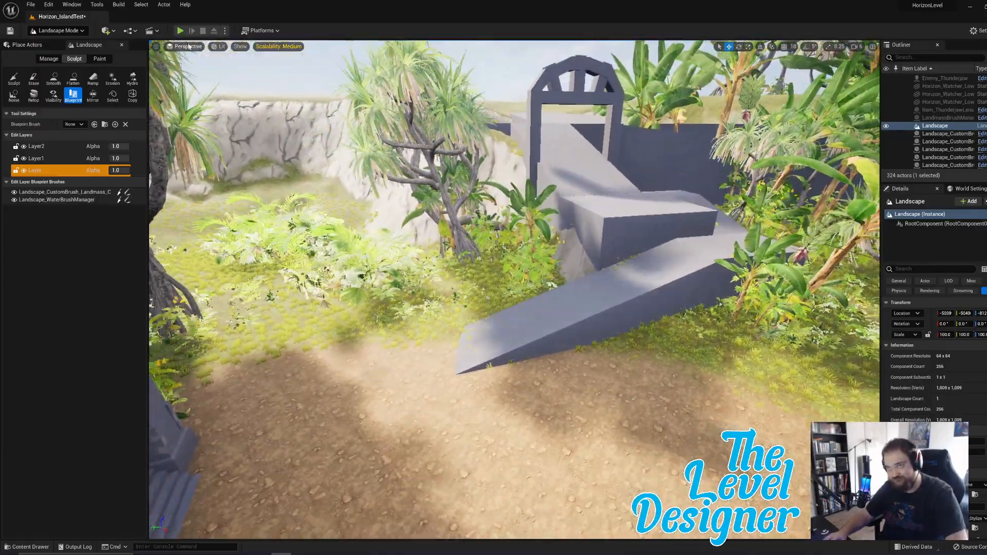
Start a play test in the village and run the character across the sandy square to the stepped hall.
{"action": "left_click", "coordinate": [181, 31]}
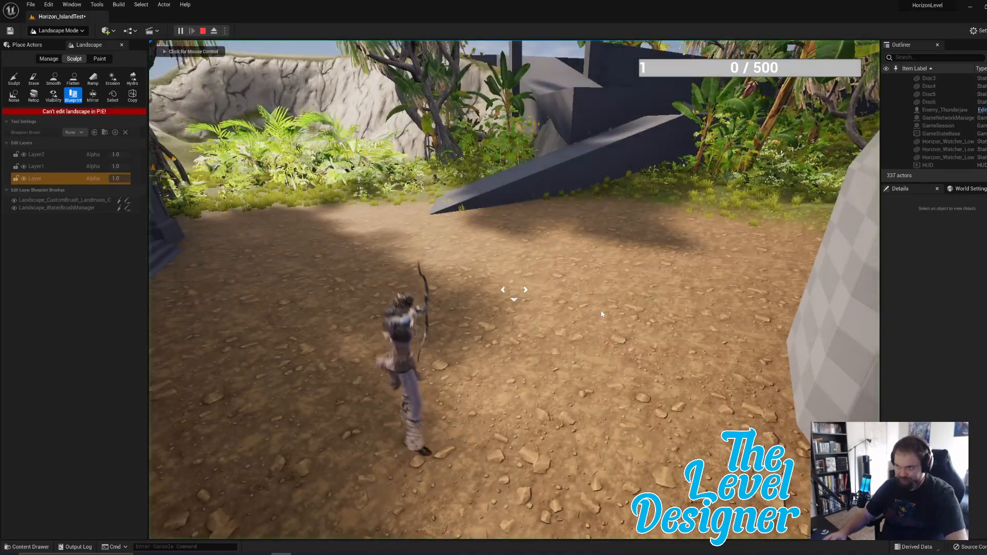
{"action": "key", "text": "w"}
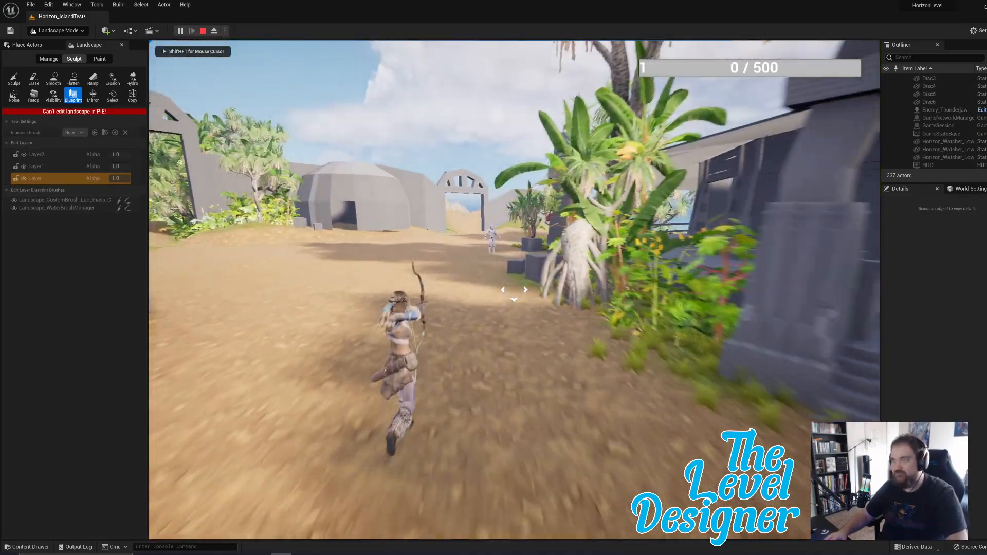
{"action": "key", "text": "w"}
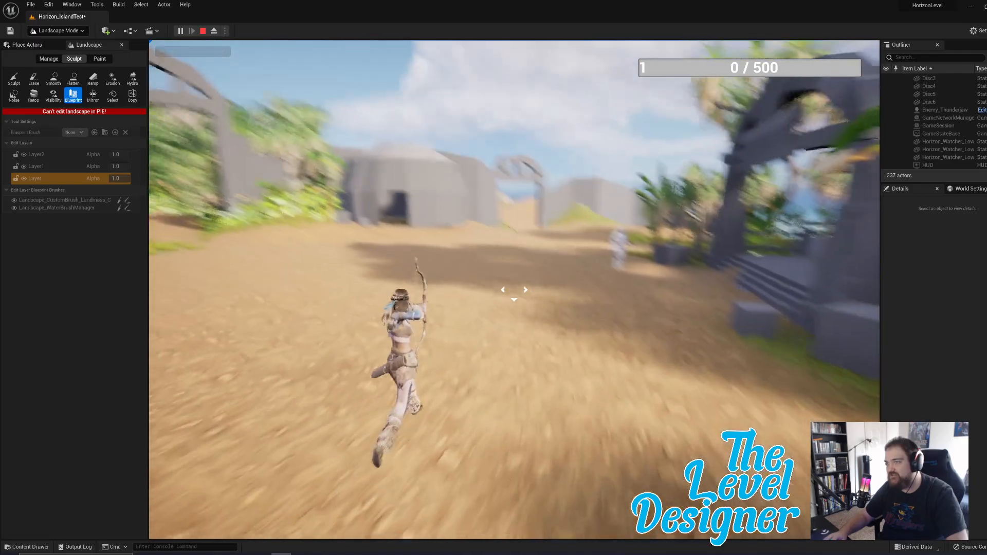
{"action": "key", "text": "w"}
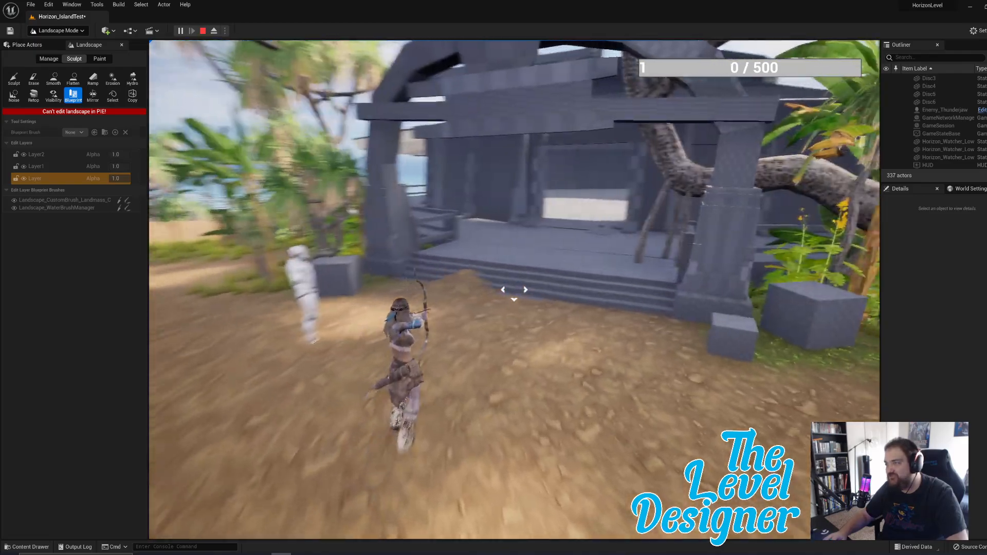
{"action": "key", "text": "w"}
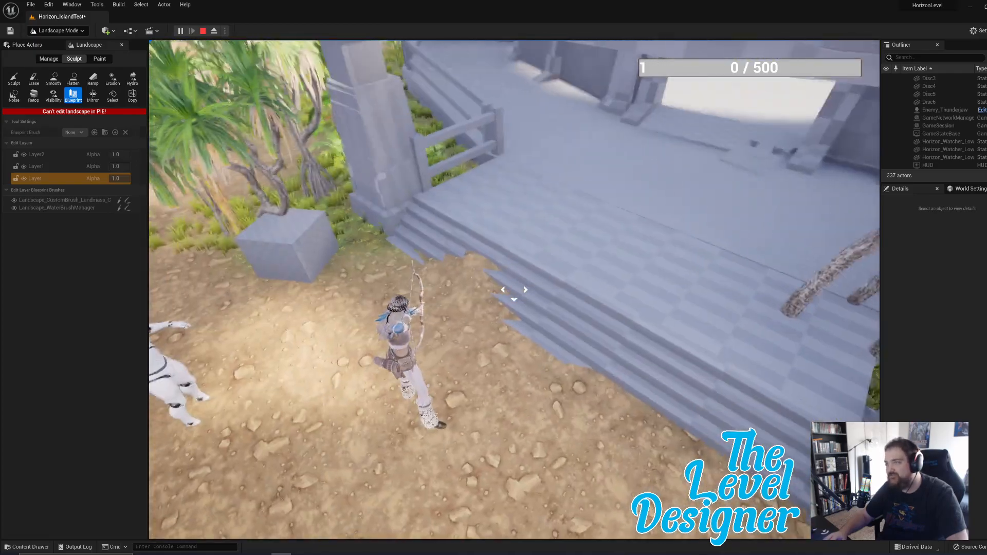
{"action": "key", "text": "w"}
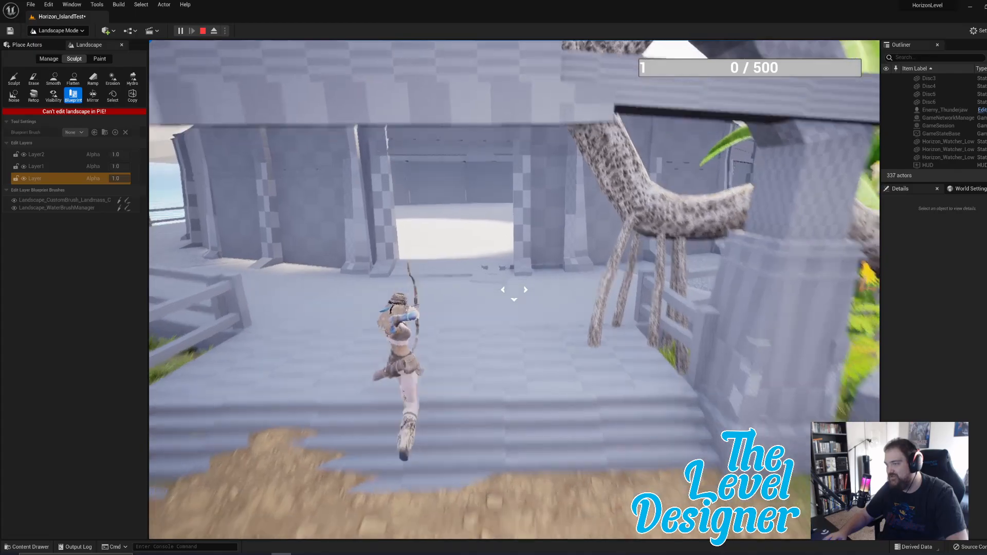
{"action": "key", "text": "s"}
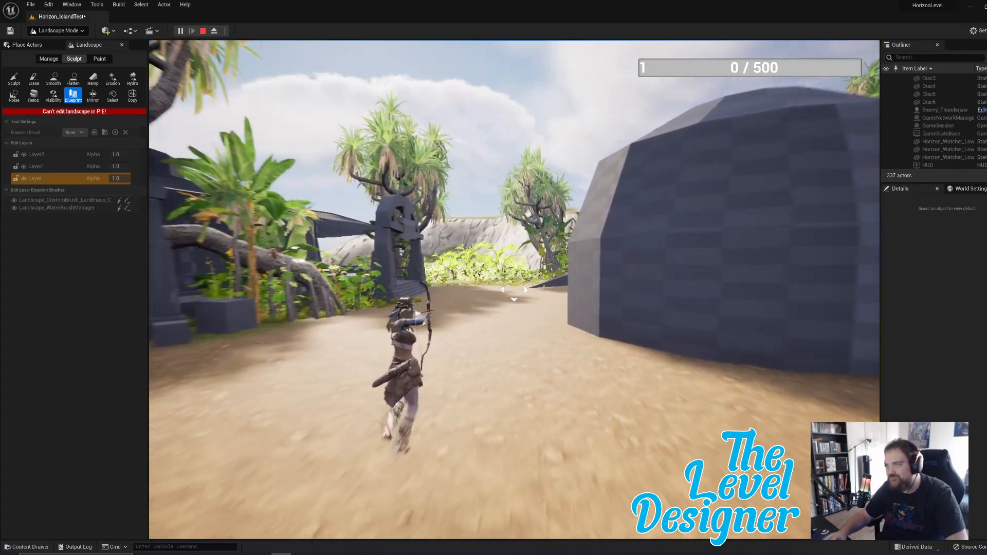
Run the character past the domed hut and up the ramps through the arched gateway to the upper platform.
{"action": "key", "text": "w"}
{"action": "key", "text": "a"}
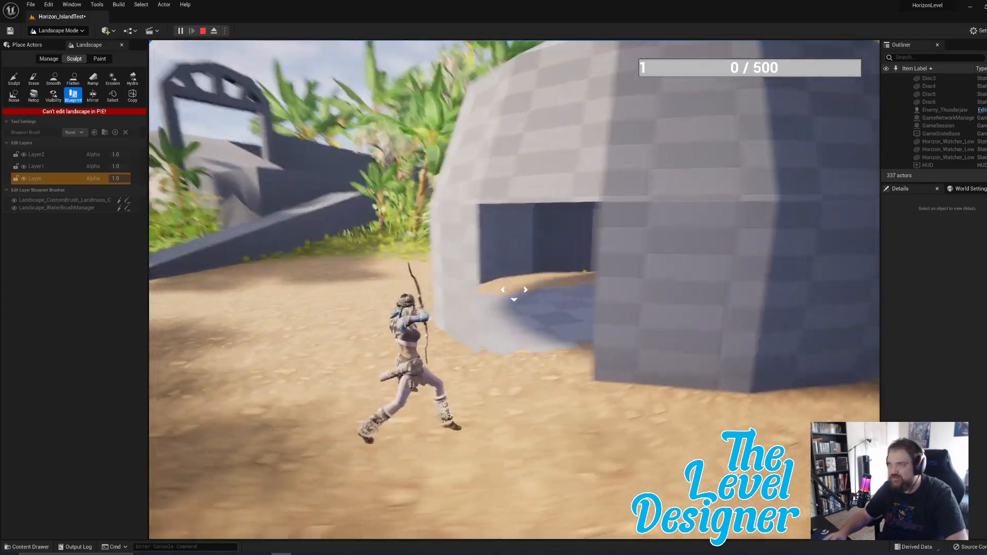
{"action": "key", "text": "w"}
{"action": "key", "text": "w"}
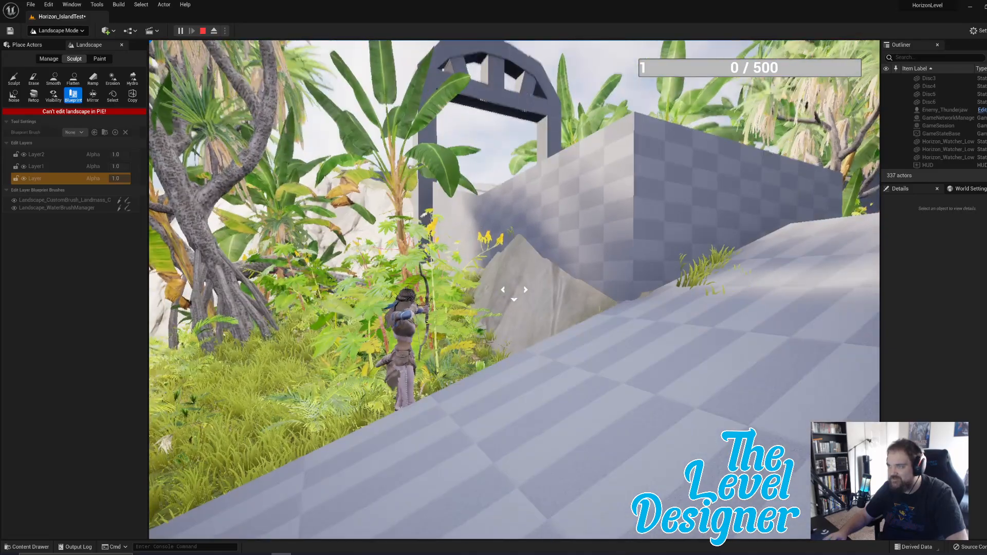
{"action": "key", "text": "w"}
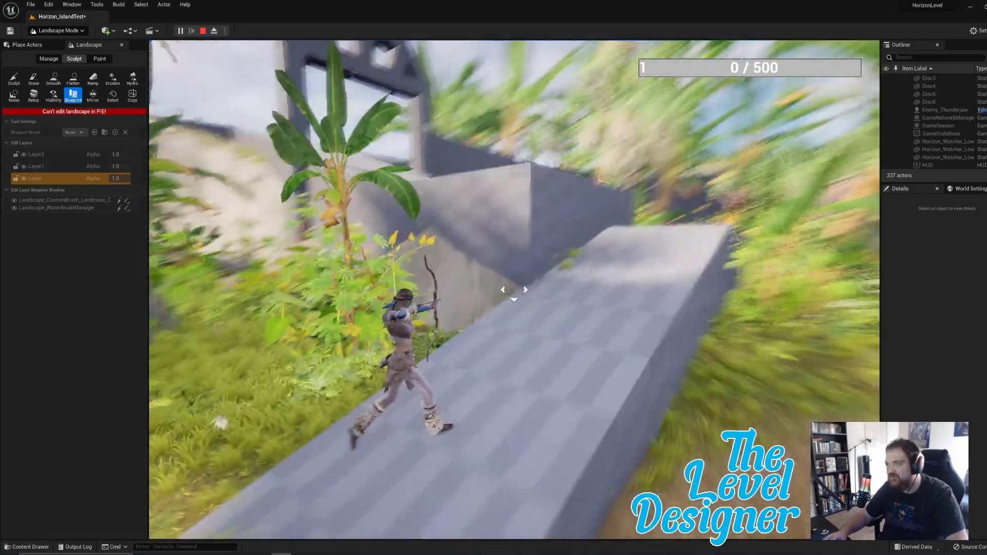
{"action": "key", "text": "a"}
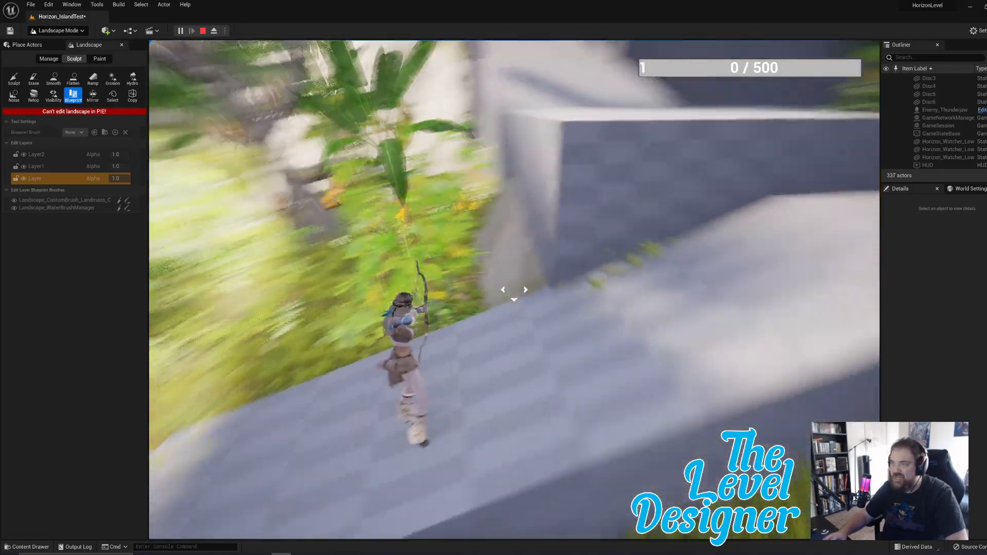
{"action": "key", "text": "w"}
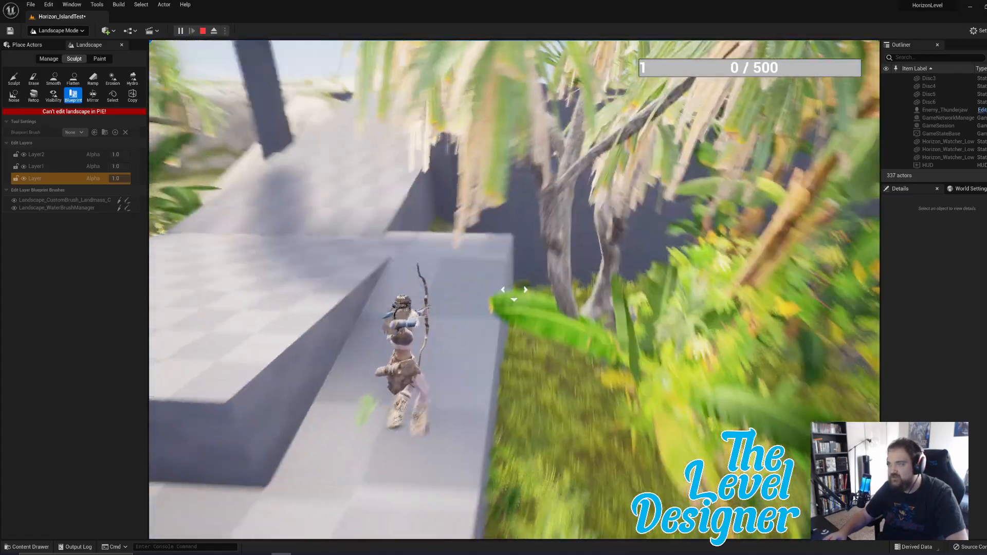
{"action": "key", "text": "w"}
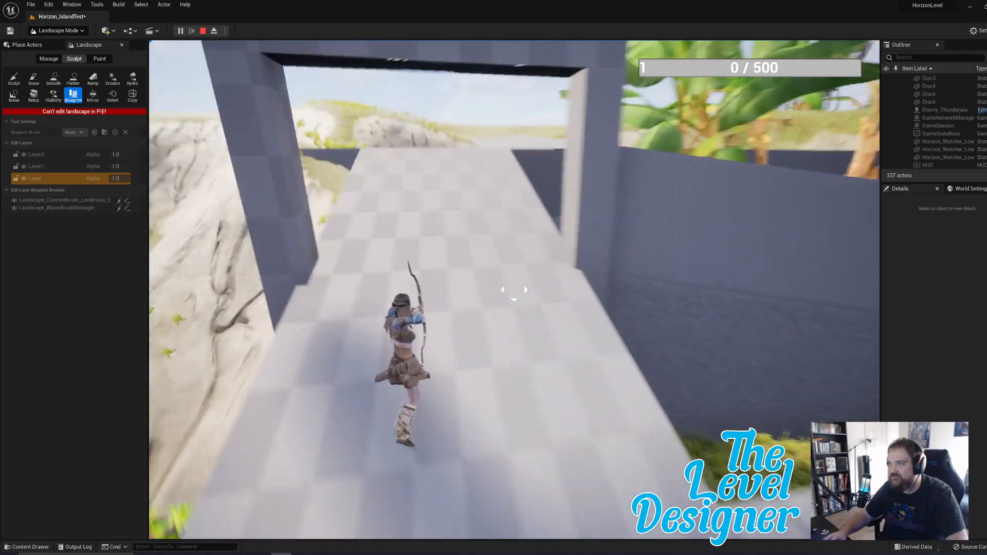
{"action": "key", "text": "w"}
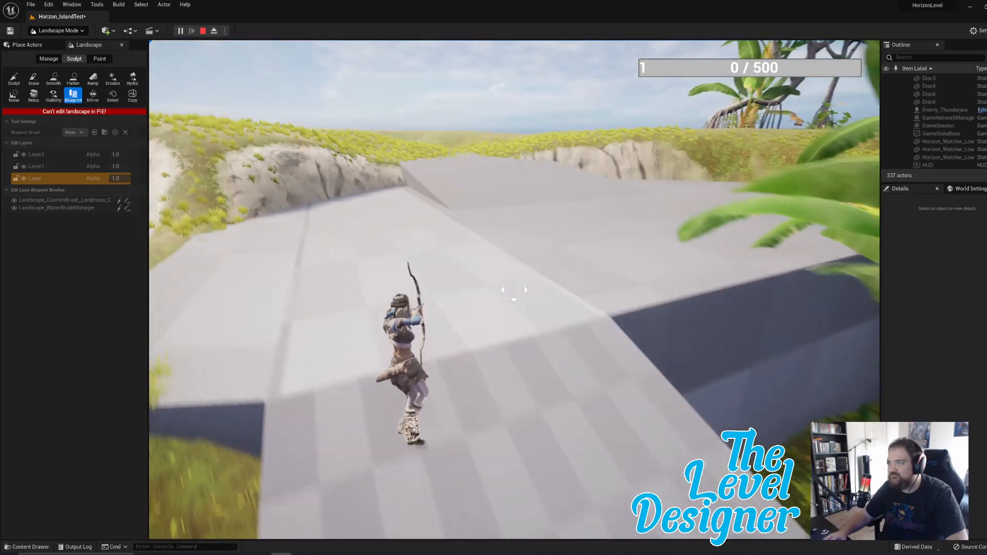
Run around the upper grey platform and inspect where it meets the surrounding rock walls and grassy slopes.
{"action": "key", "text": "w"}
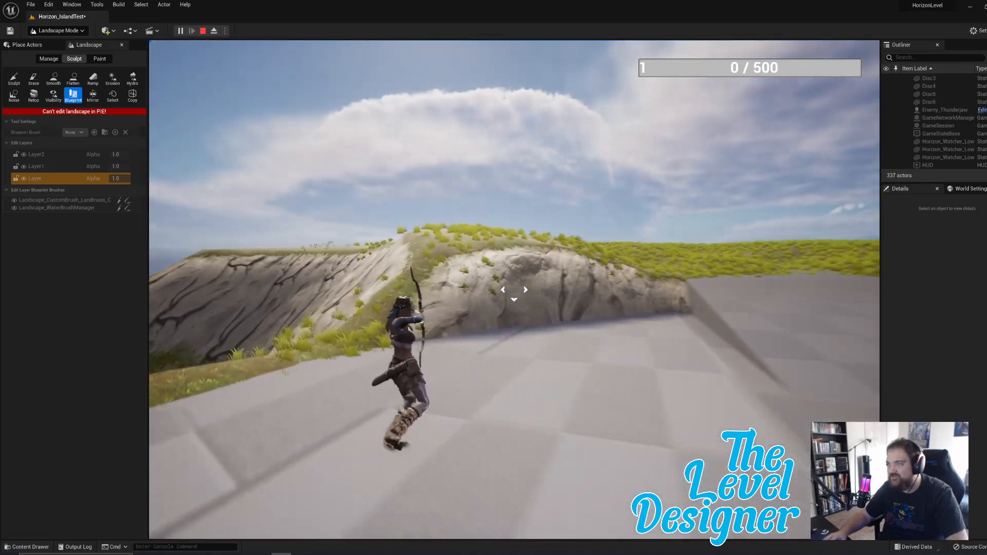
{"action": "key", "text": "w"}
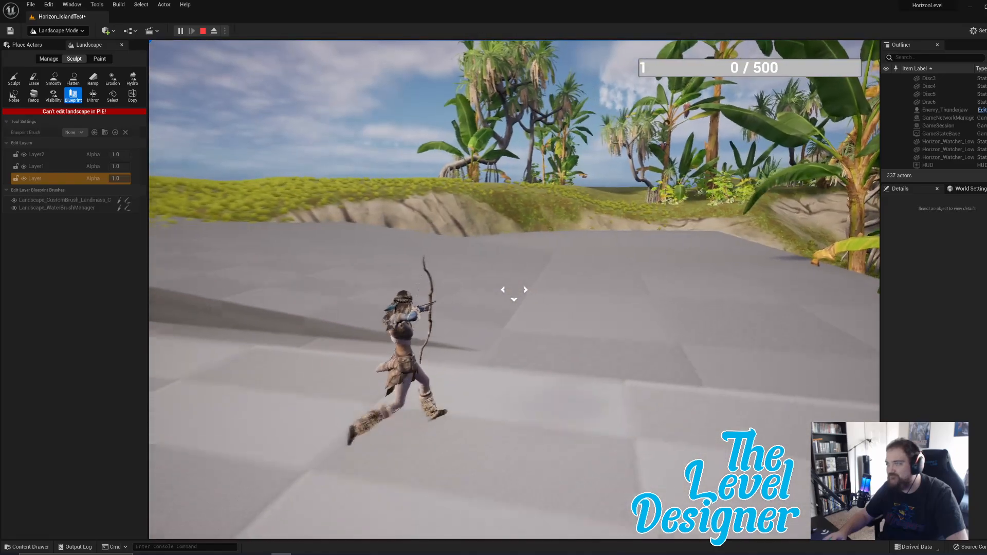
{"action": "key", "text": "w"}
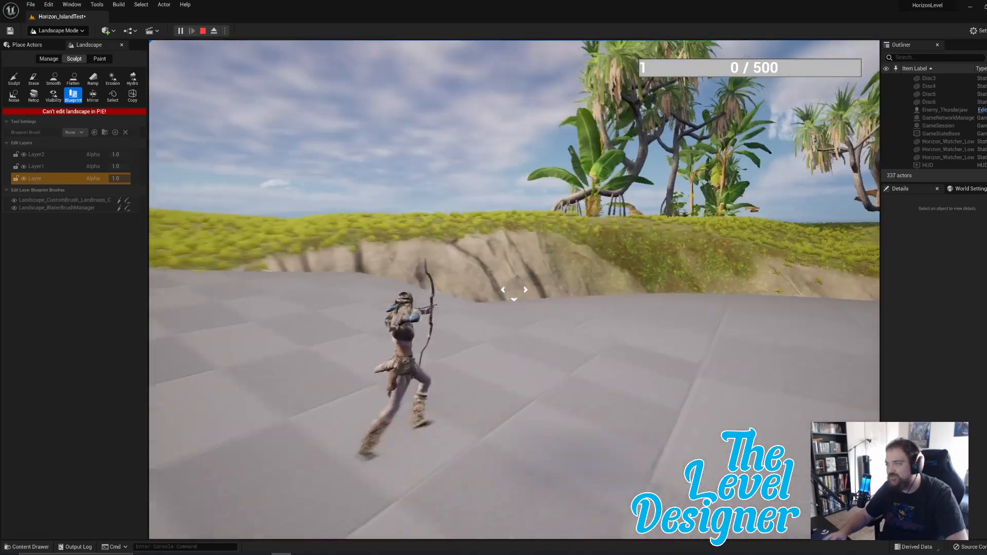
{"action": "key", "text": "w"}
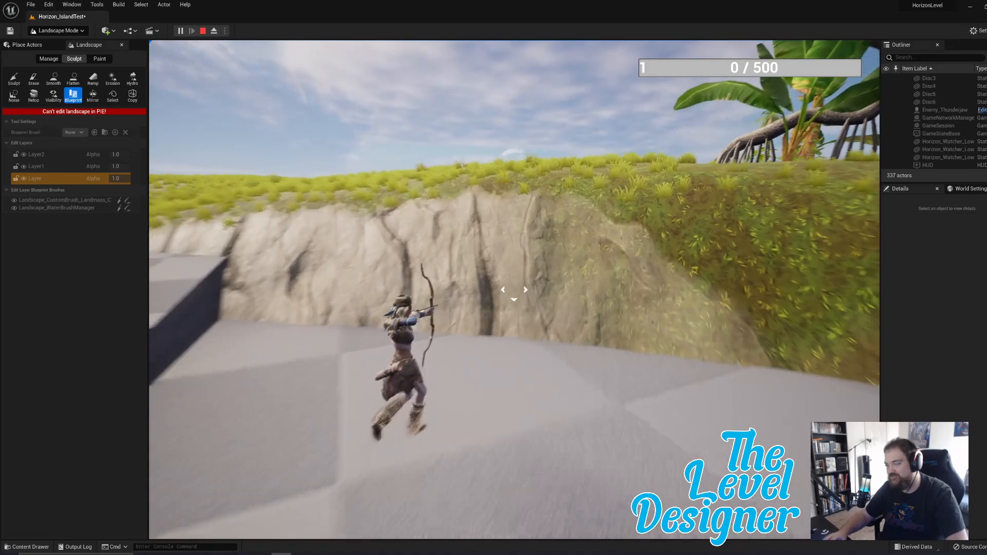
{"action": "key", "text": "w"}
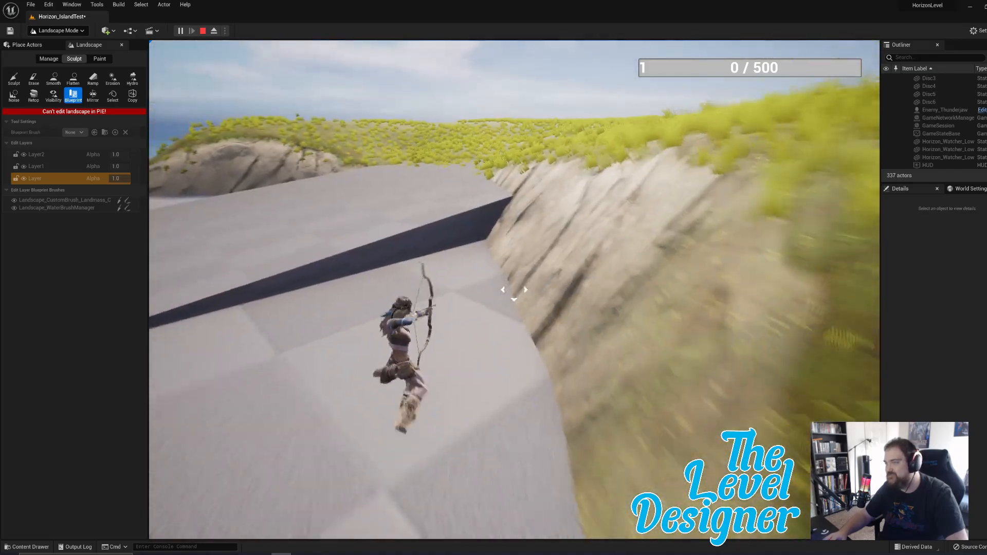
{"action": "key", "text": "w"}
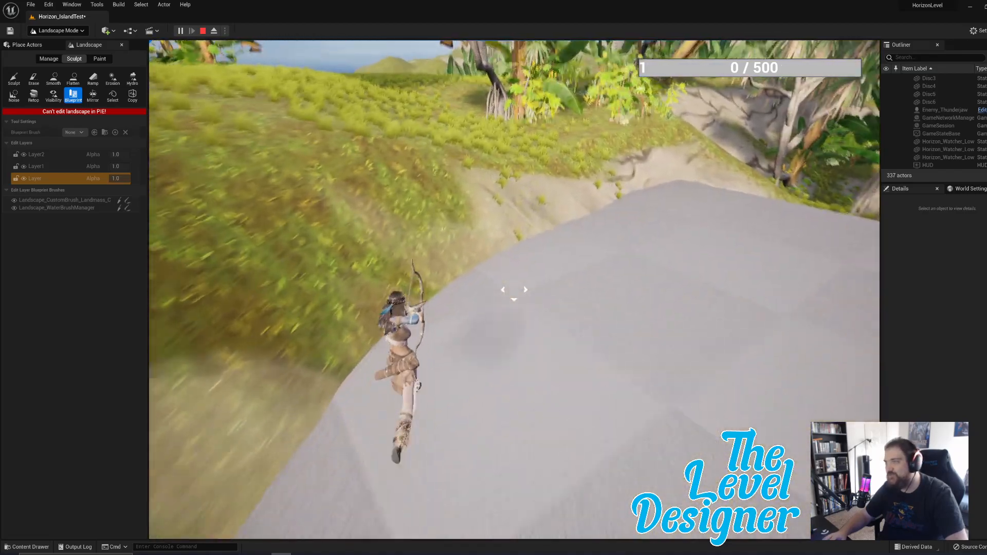
{"action": "key", "text": "w"}
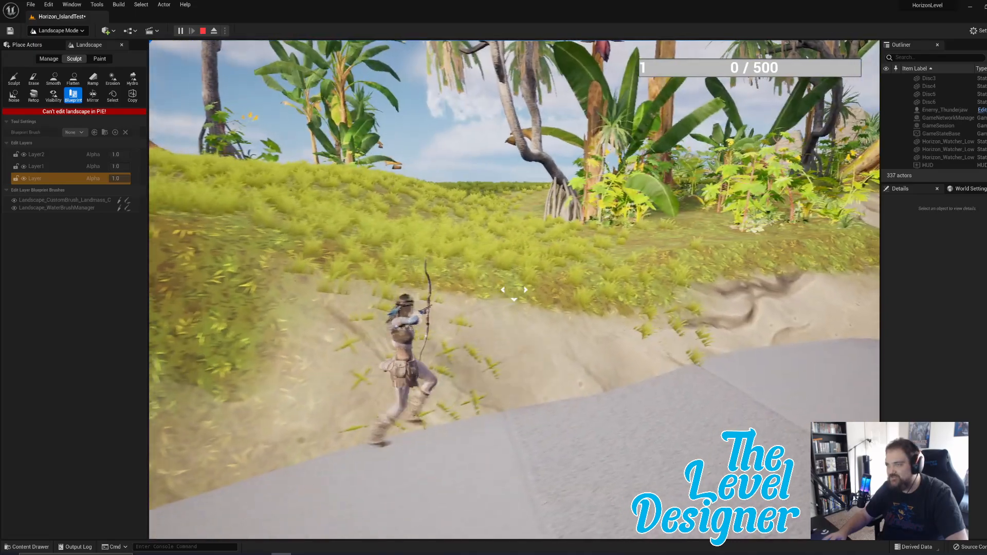
Run the character along the grey platform's rocky rim towards the open grass field at its far edge.
{"action": "key", "text": "w"}
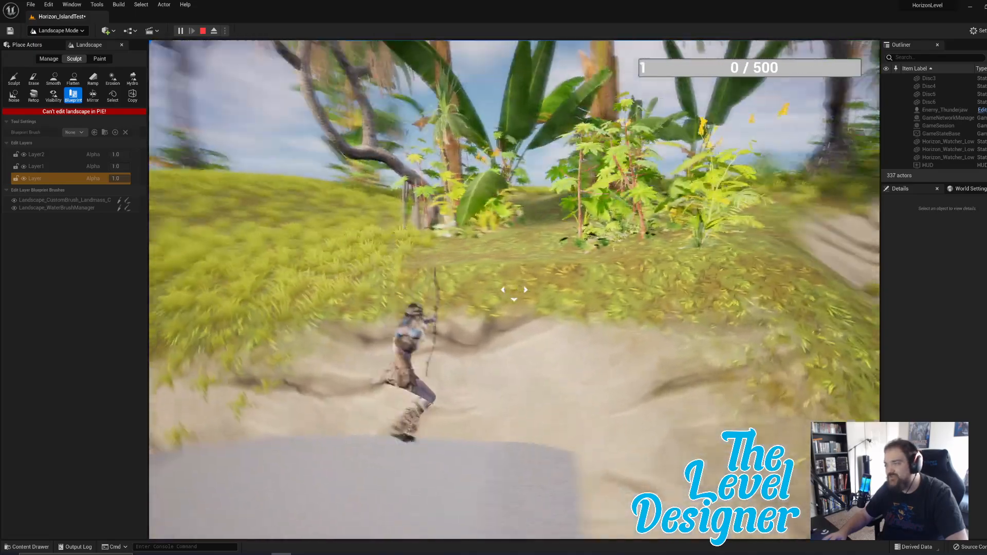
{"action": "key", "text": "w"}
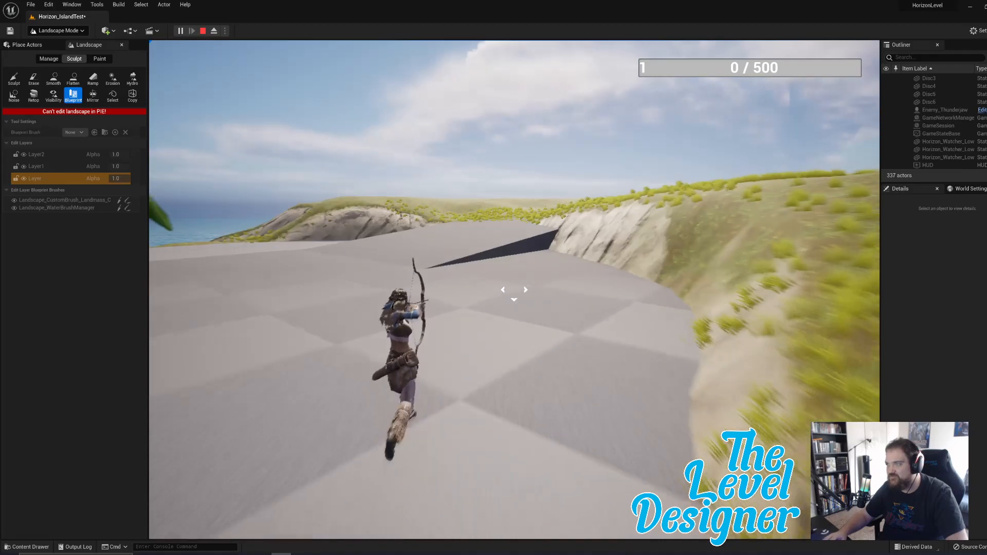
{"action": "key", "text": "w"}
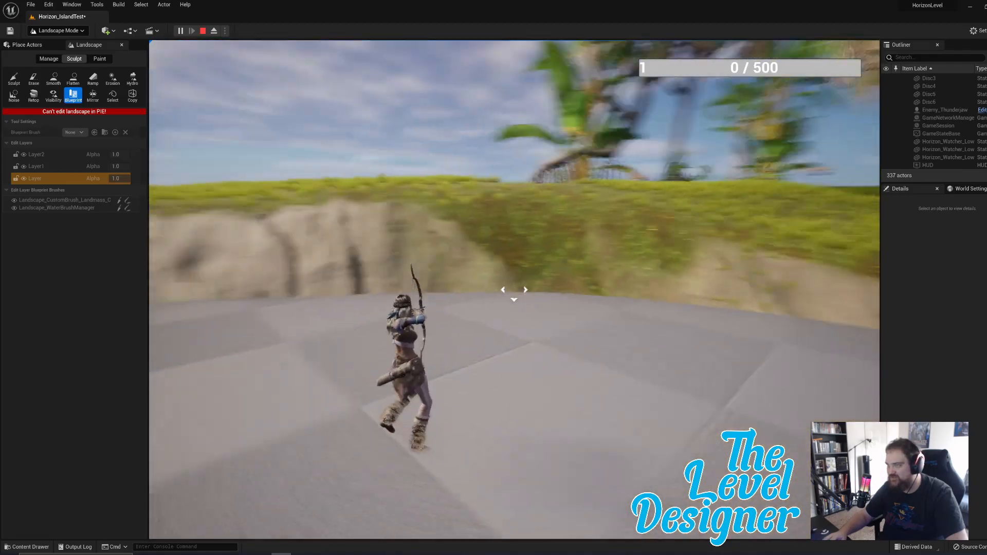
{"action": "key", "text": "w"}
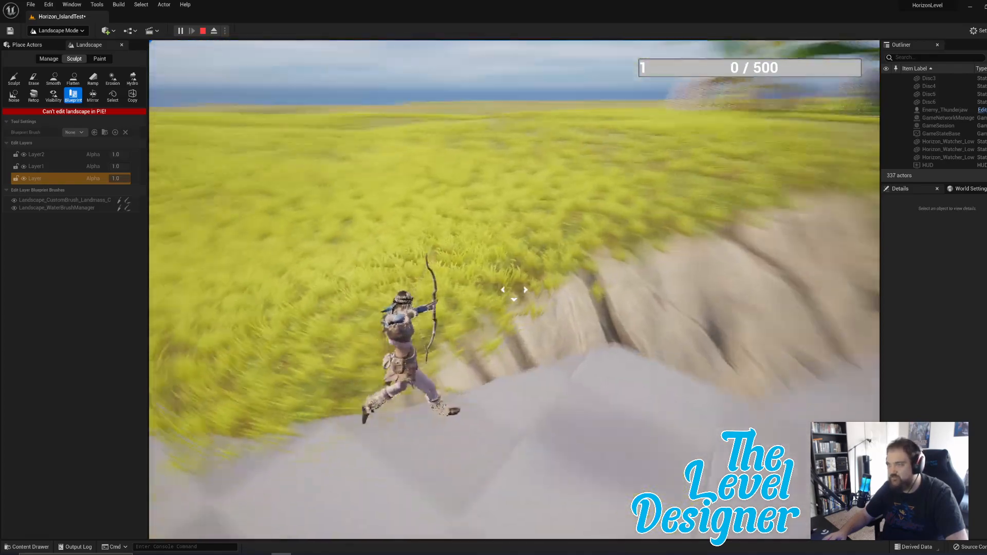
{"action": "key", "text": "w"}
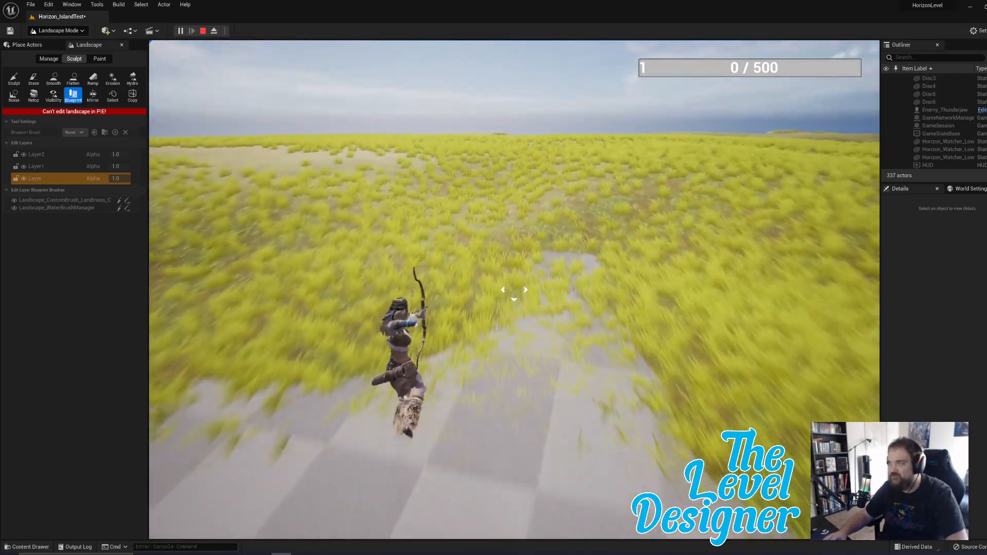
Run out onto the grassy plateau beyond the platform and look over the terrain towards the sea and the village.
{"action": "key", "text": "w"}
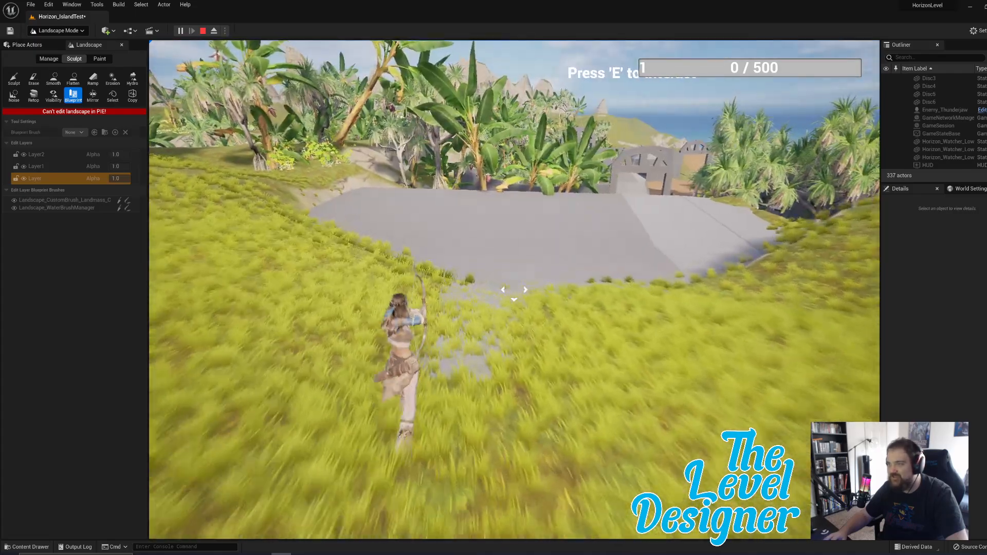
{"action": "key", "text": "w"}
{"action": "key", "text": "w"}
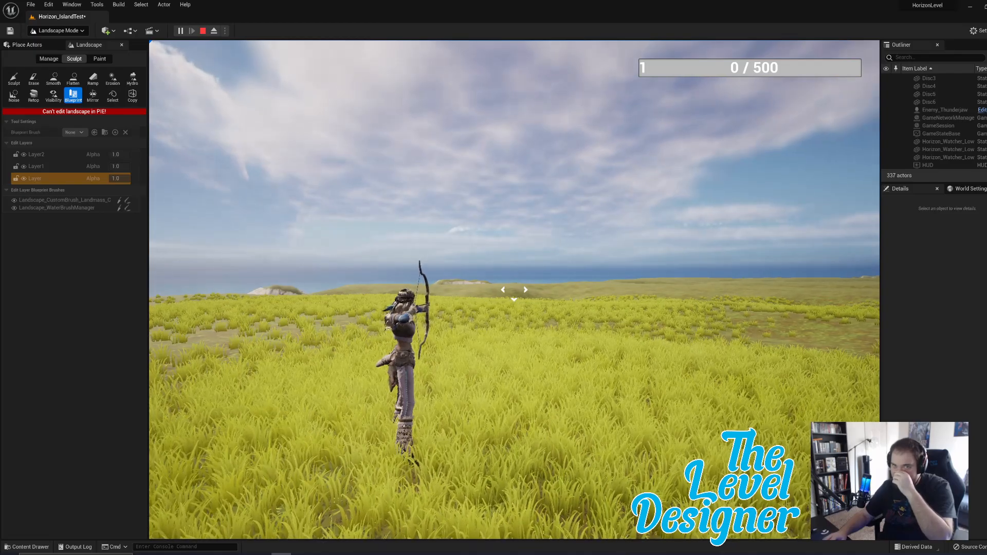
{"action": "key", "text": "w"}
{"action": "key", "text": "w"}
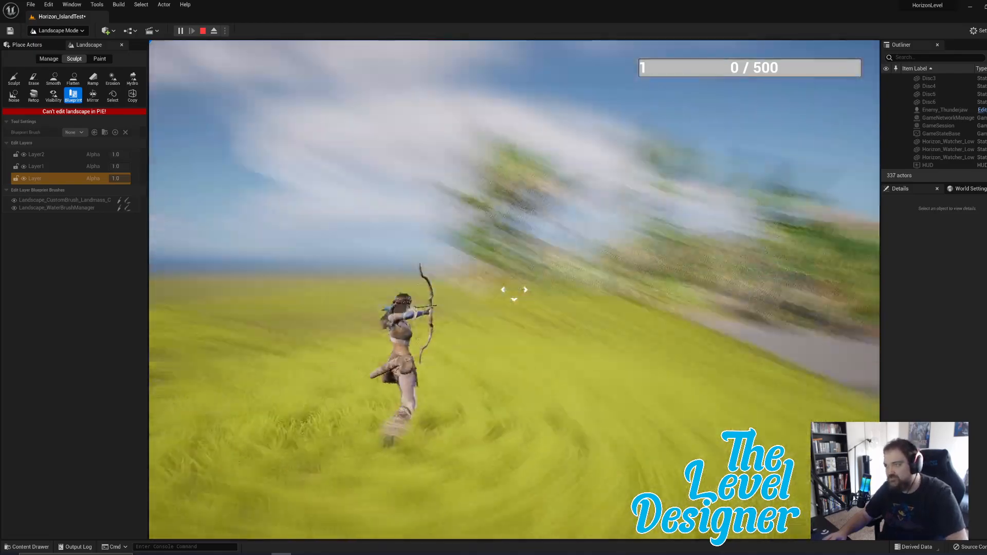
Run back across the upper platform, through the arched gateway and down the ramps to the village's sandy ground.
{"action": "key", "text": "w"}
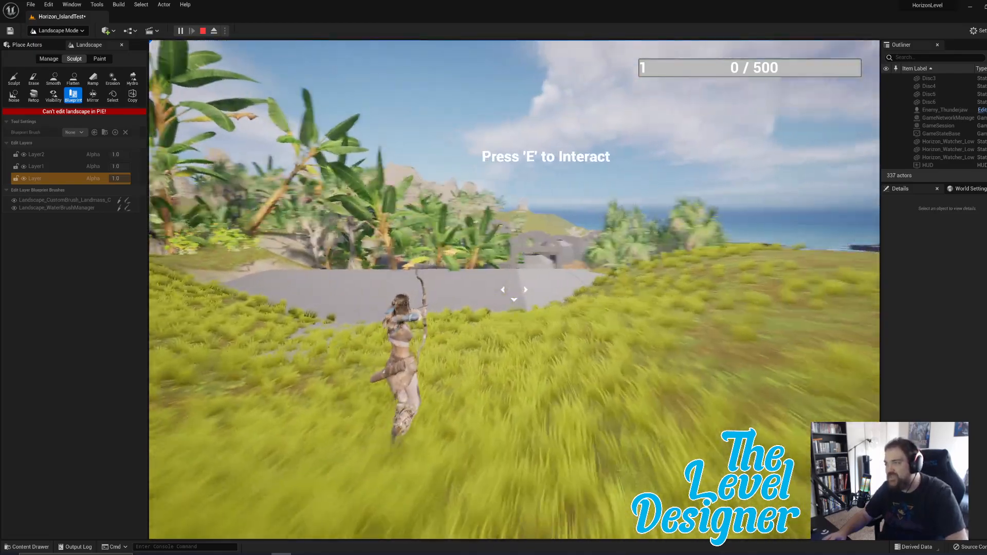
{"action": "key", "text": "w"}
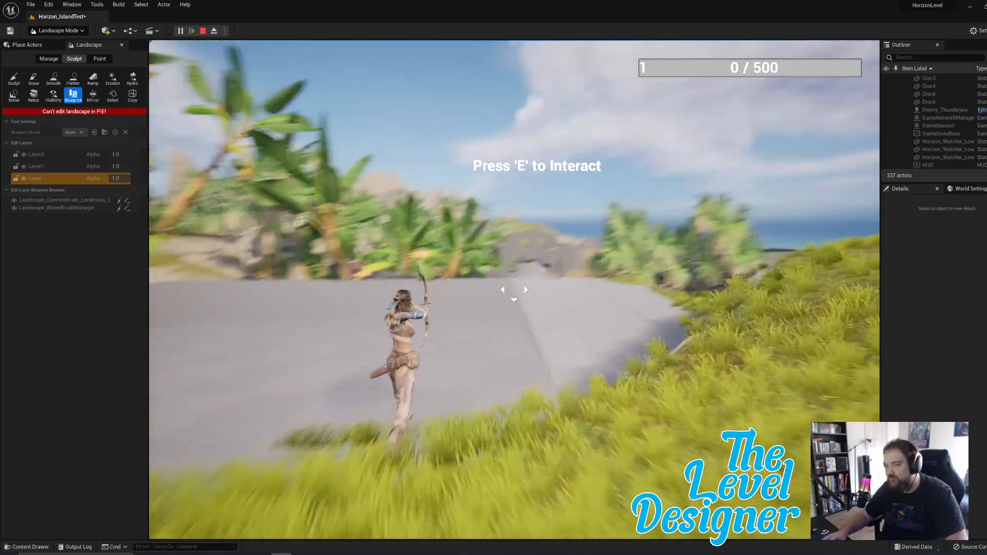
{"action": "key", "text": "w"}
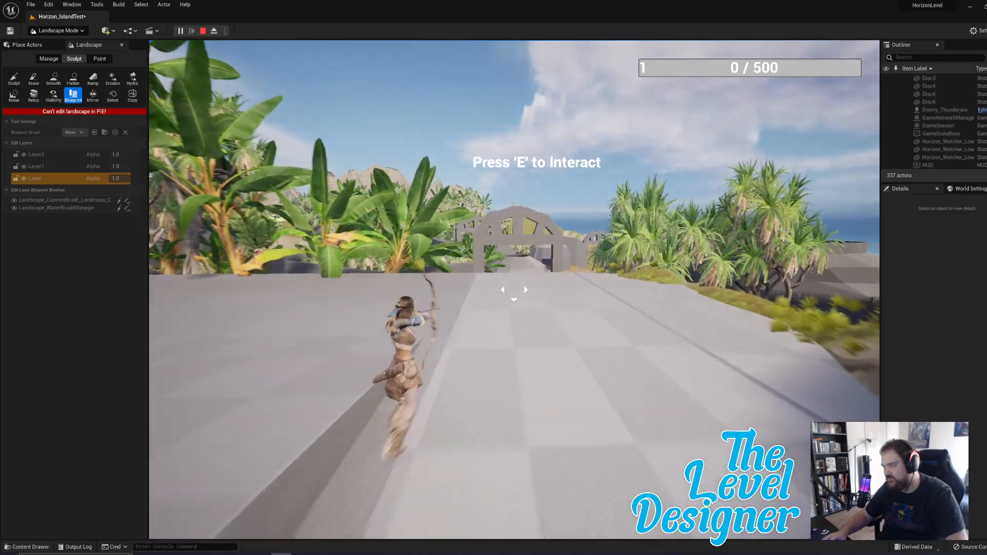
{"action": "key", "text": "w"}
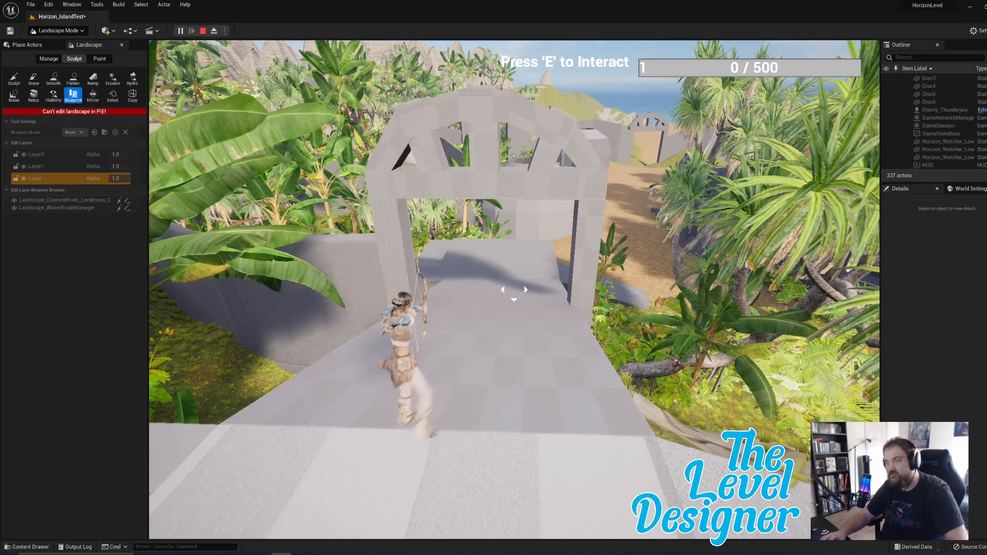
{"action": "key", "text": "w"}
{"action": "key", "text": "w"}
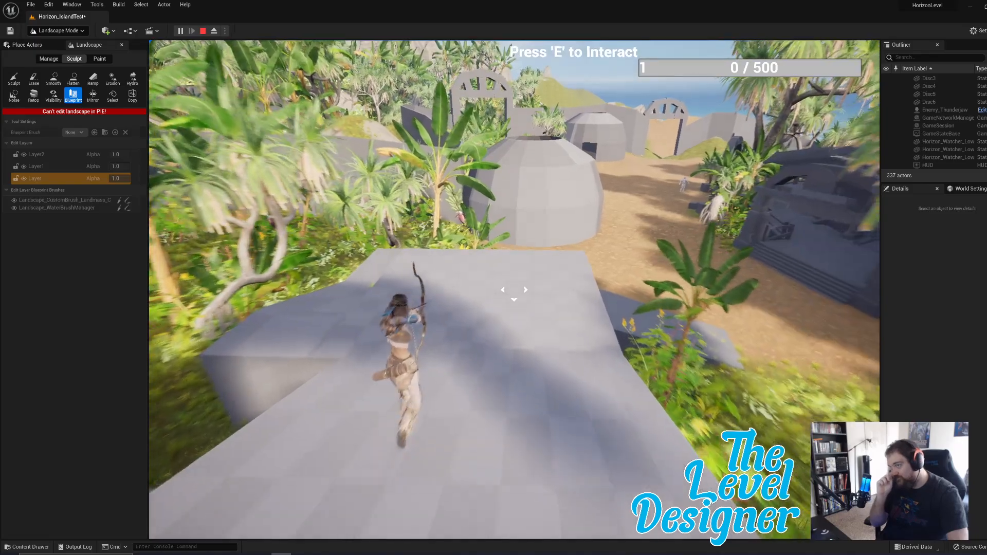
{"action": "key", "text": "w"}
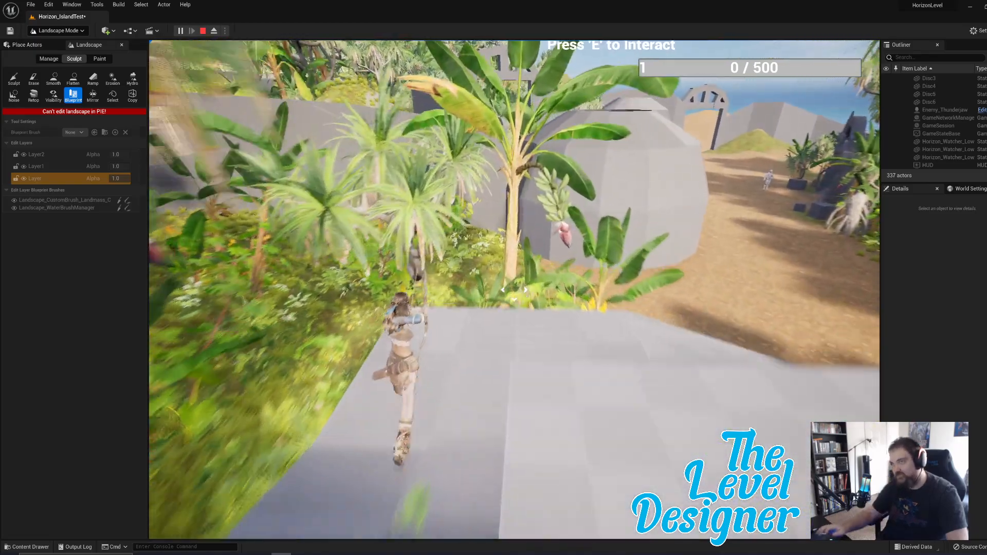
{"action": "key", "text": "w"}
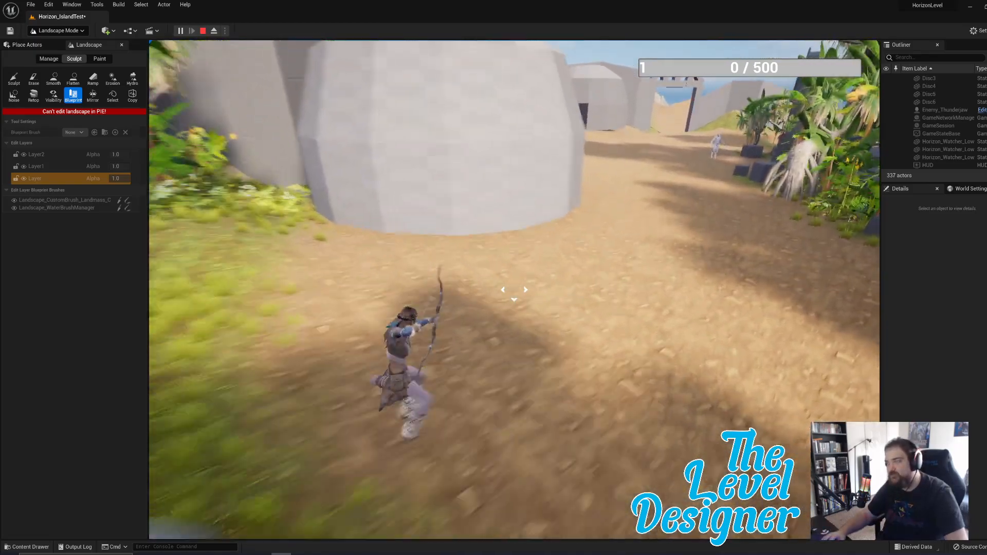
Cross the sandy square past the domed hut and run out through the arched gateway onto the jungle path.
{"action": "key", "text": "w"}
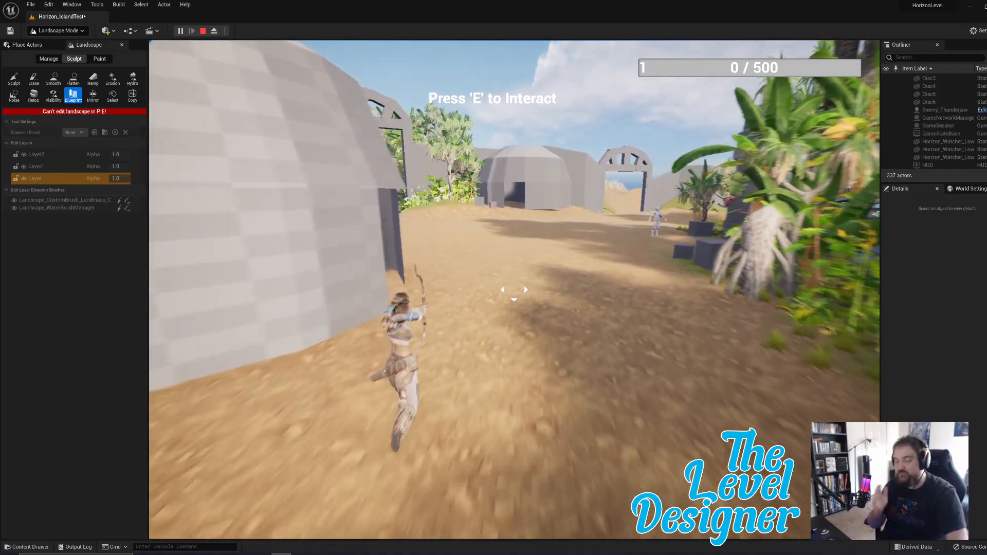
{"action": "key", "text": "w"}
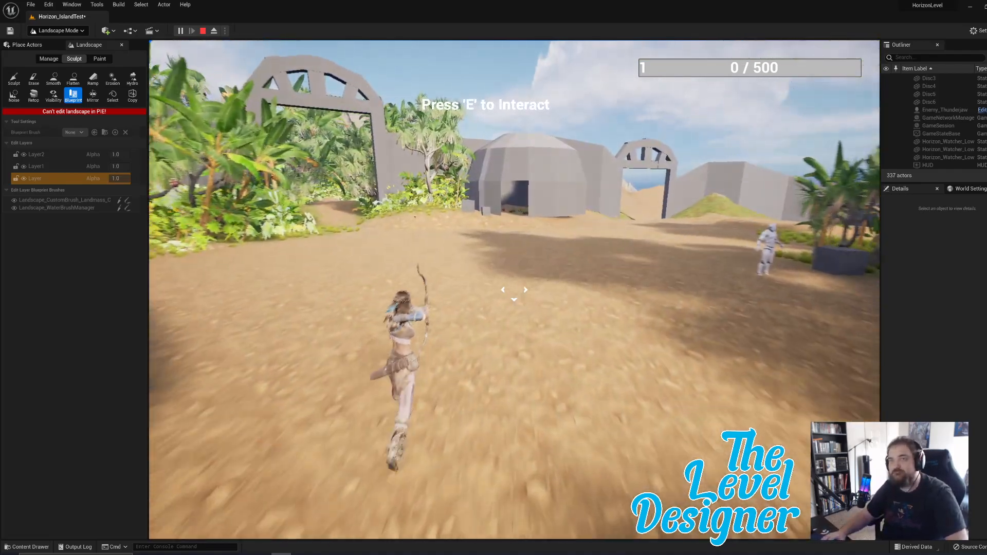
{"action": "key", "text": "w"}
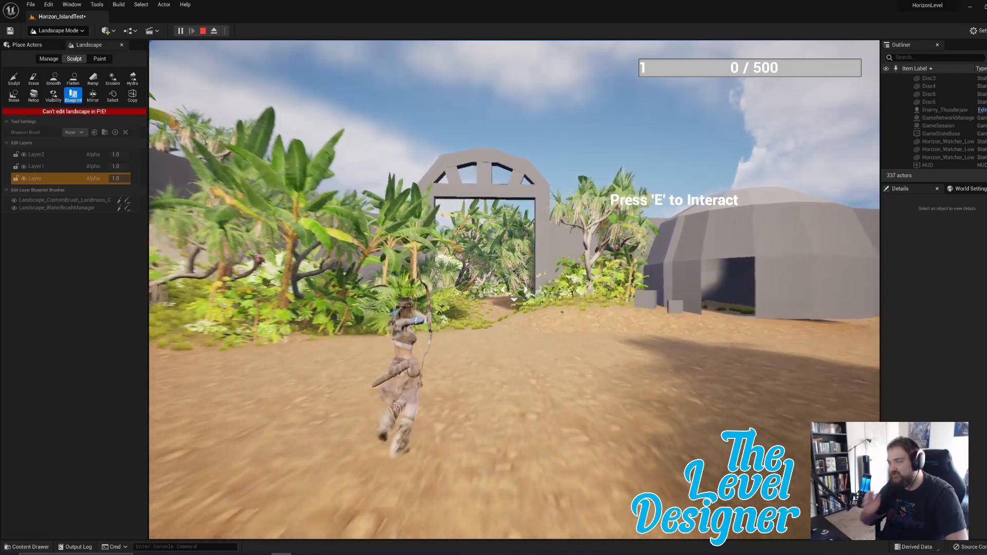
{"action": "key", "text": "w"}
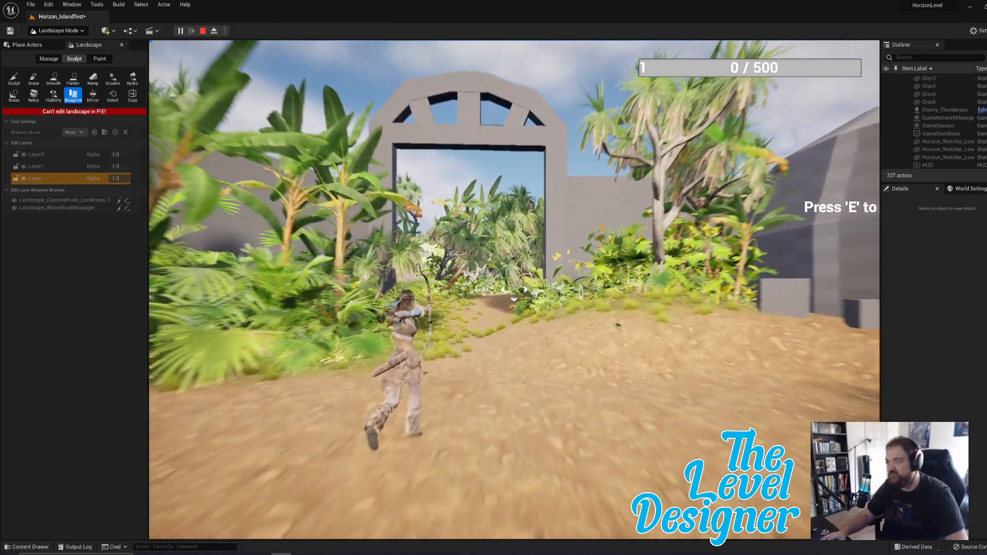
{"action": "key", "text": "w"}
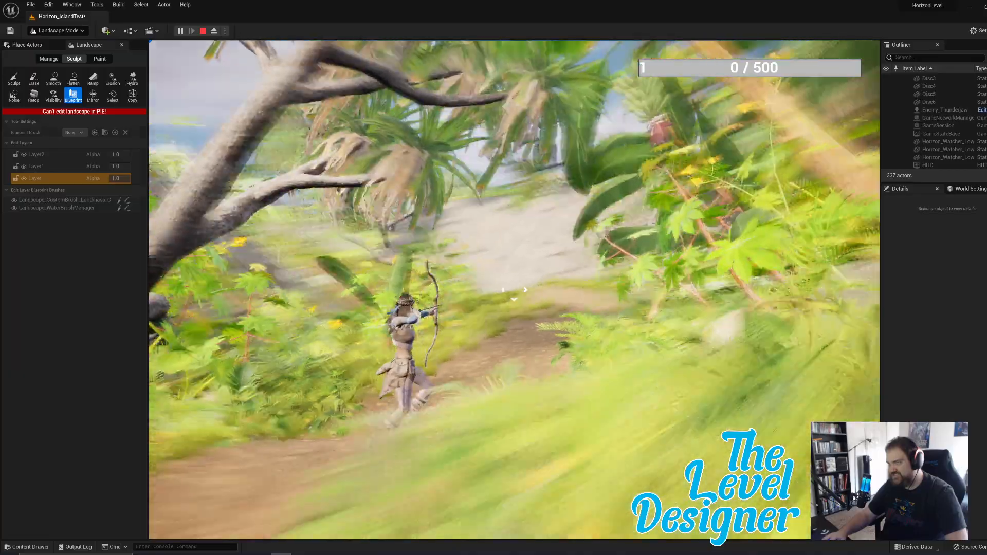
Double back through the village gateway and view the dirt path and surrounding foliage from its inner side.
{"action": "key", "text": "w"}
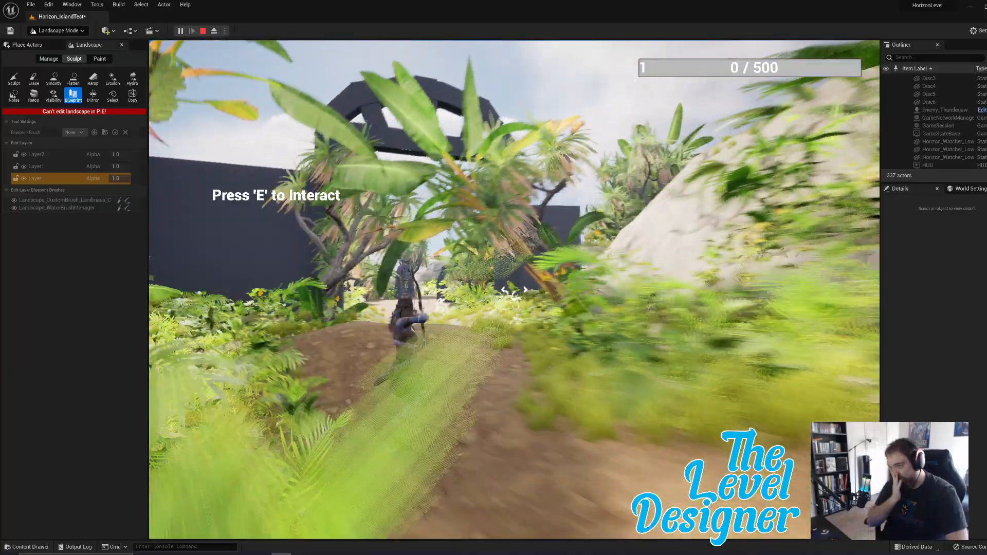
{"action": "key", "text": "w"}
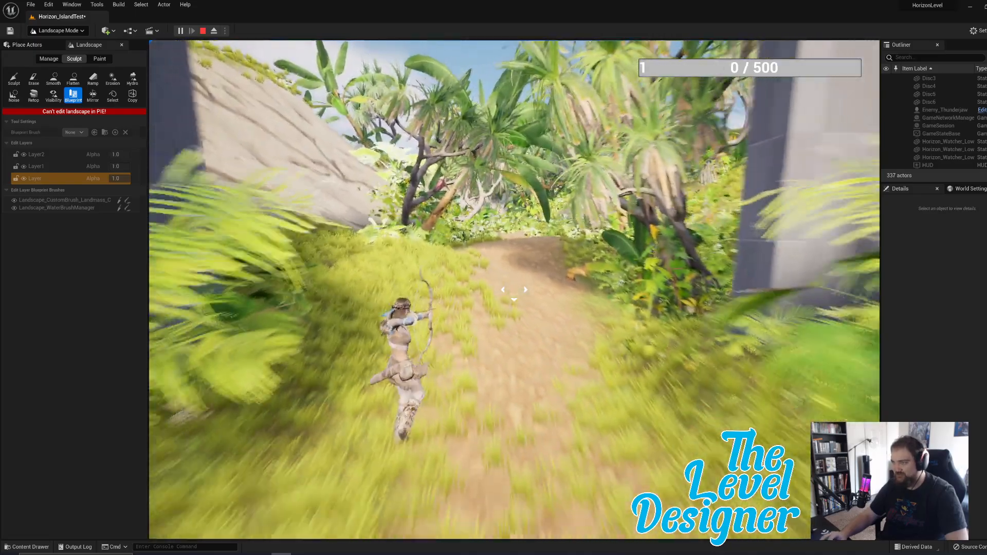
{"action": "key", "text": "w"}
{"action": "key", "text": "s"}
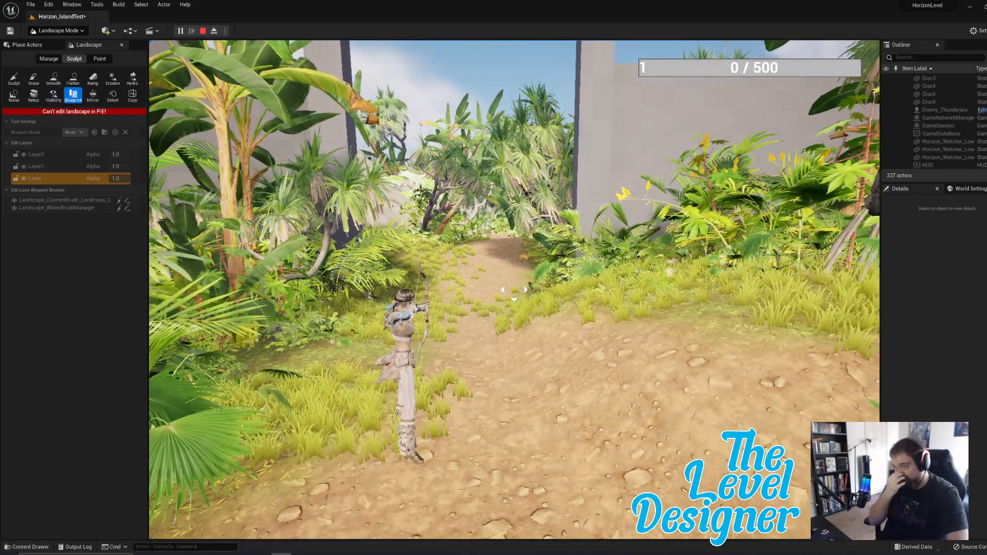
{"action": "key", "text": "w"}
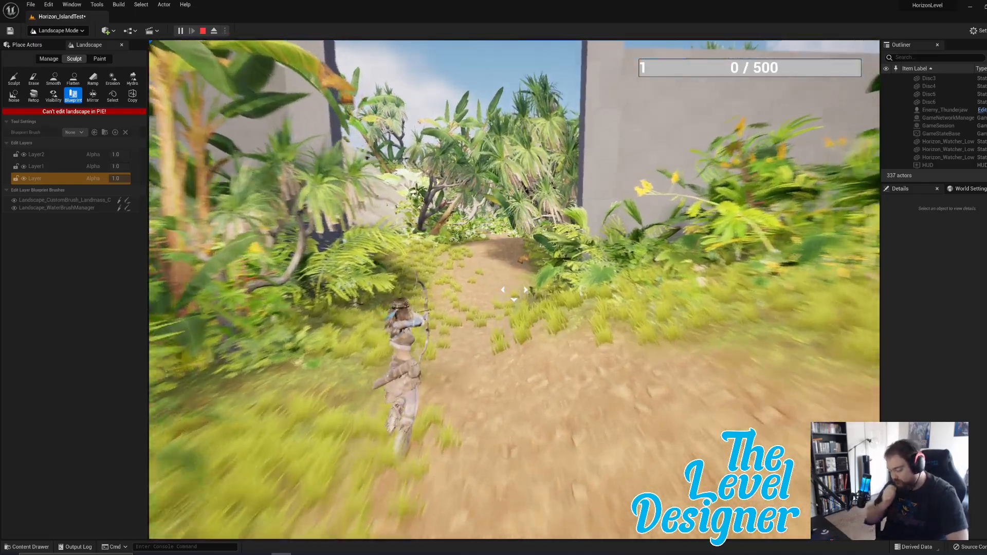
Follow the dirt path through the jungle and uphill to the clearing where the blockout creatures roam.
{"action": "key", "text": "w"}
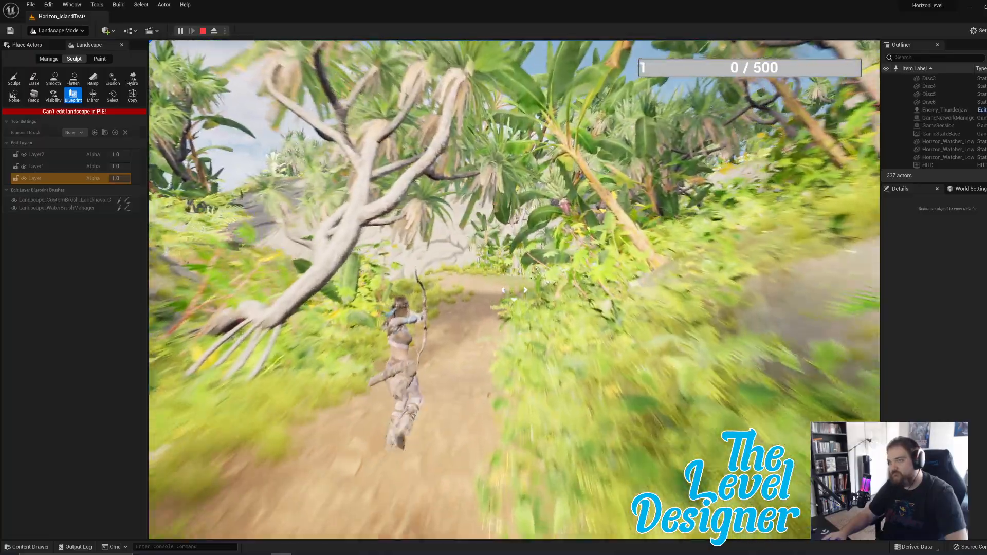
{"action": "key", "text": "w"}
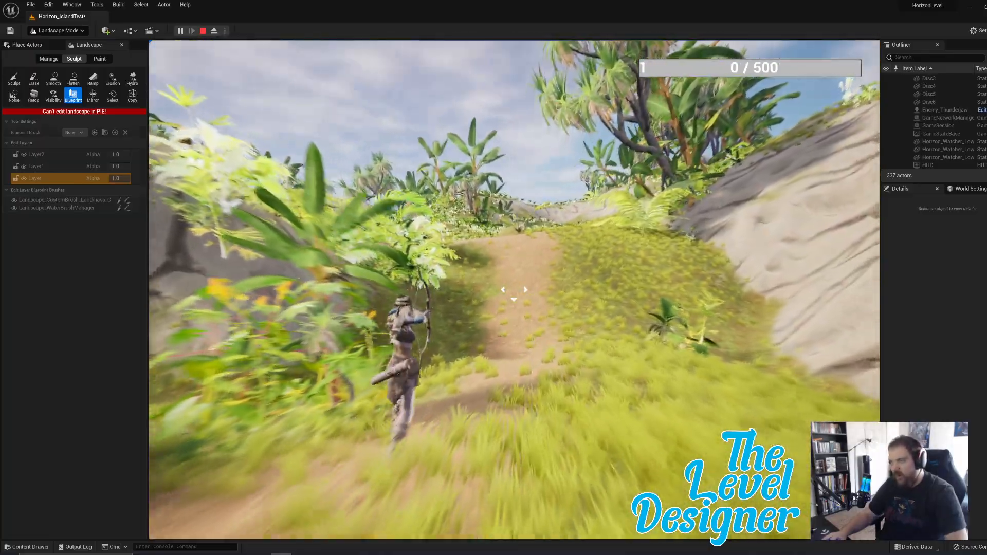
{"action": "key", "text": "w"}
{"action": "key", "text": "w"}
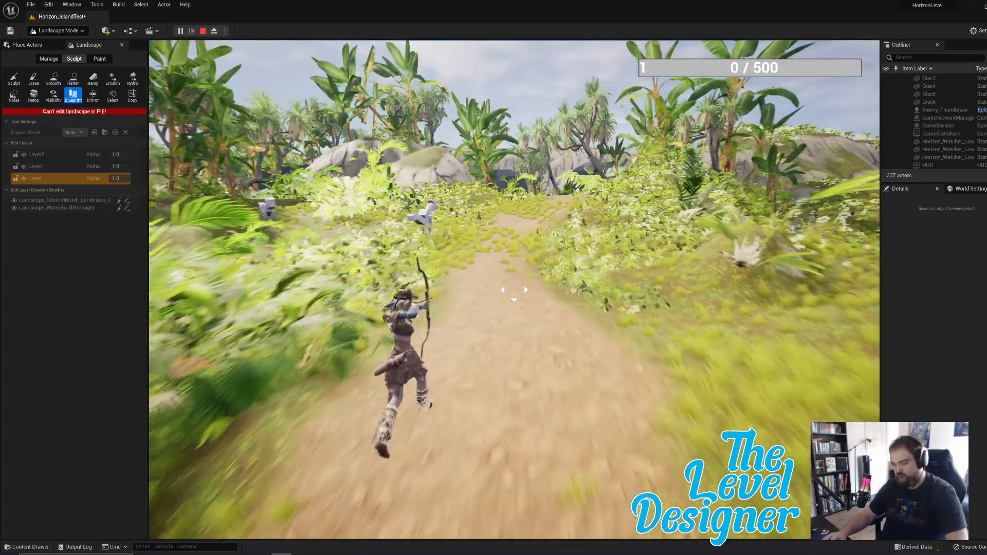
{"action": "key", "text": "w"}
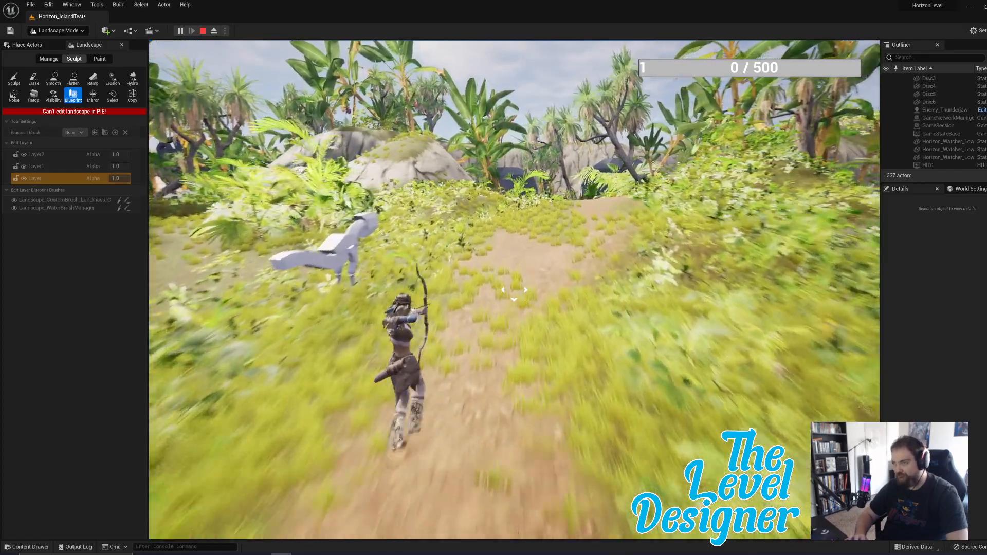
Climb the rocky hill beside the village wall, then run back down the path towards the large village hall.
{"action": "key", "text": "w"}
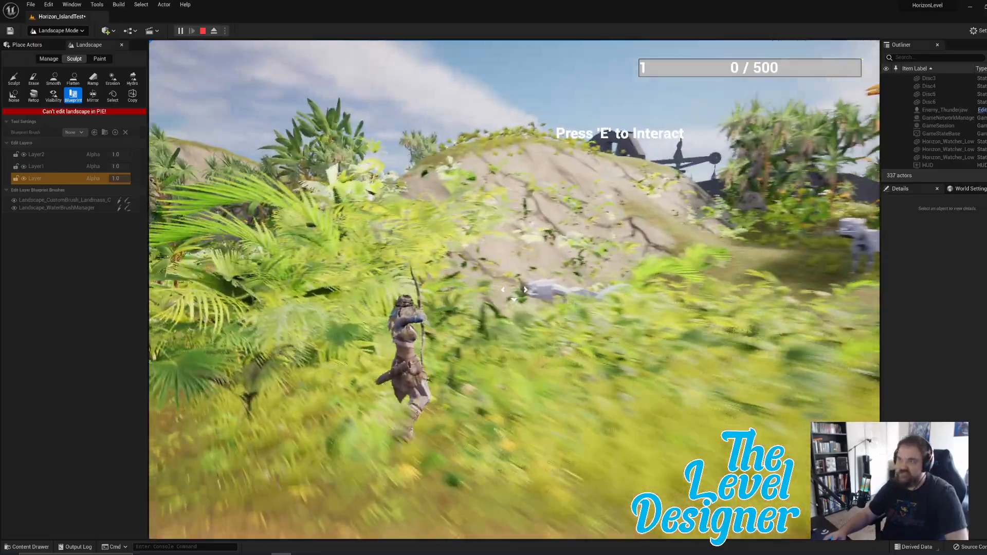
{"action": "key", "text": "w"}
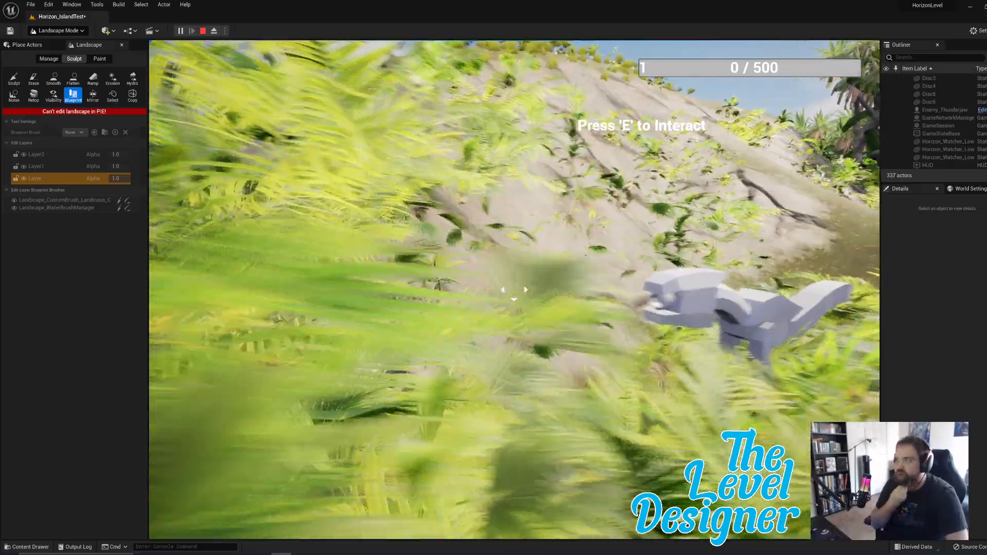
{"action": "key", "text": "w"}
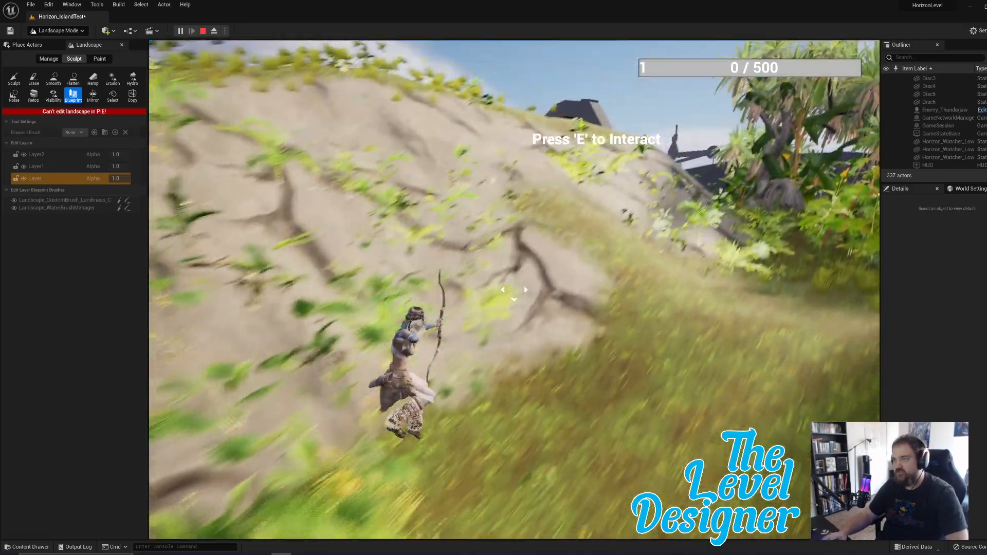
{"action": "key", "text": "w"}
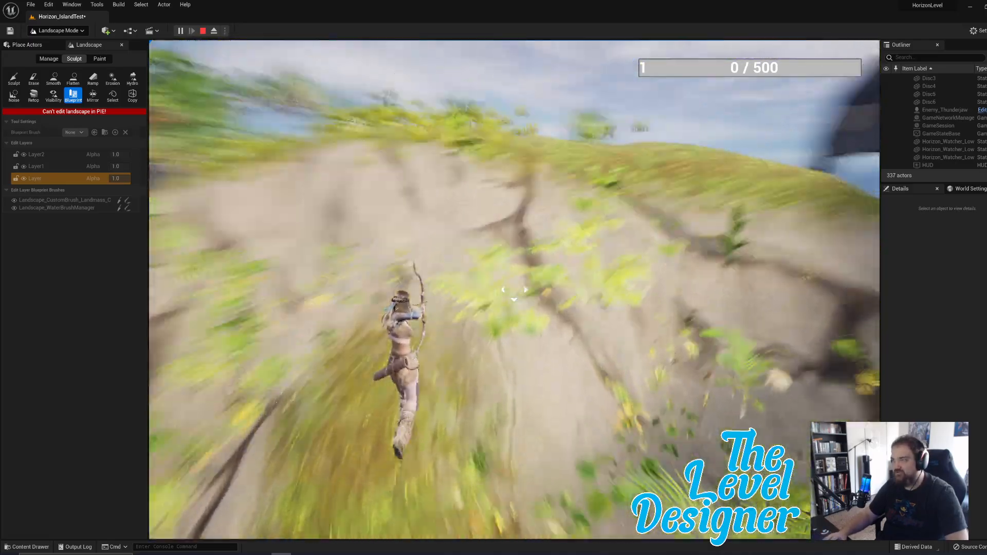
{"action": "key", "text": "w"}
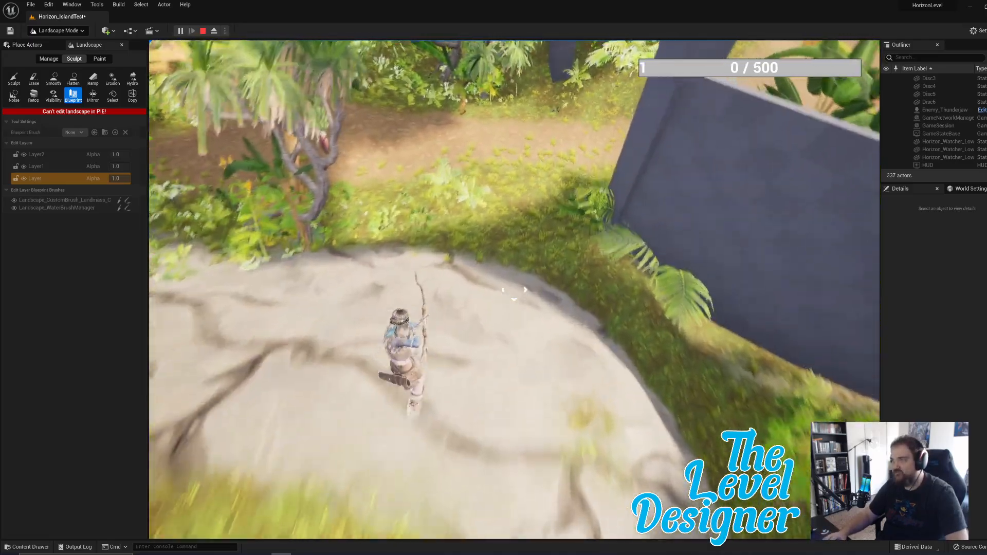
{"action": "key", "text": "w"}
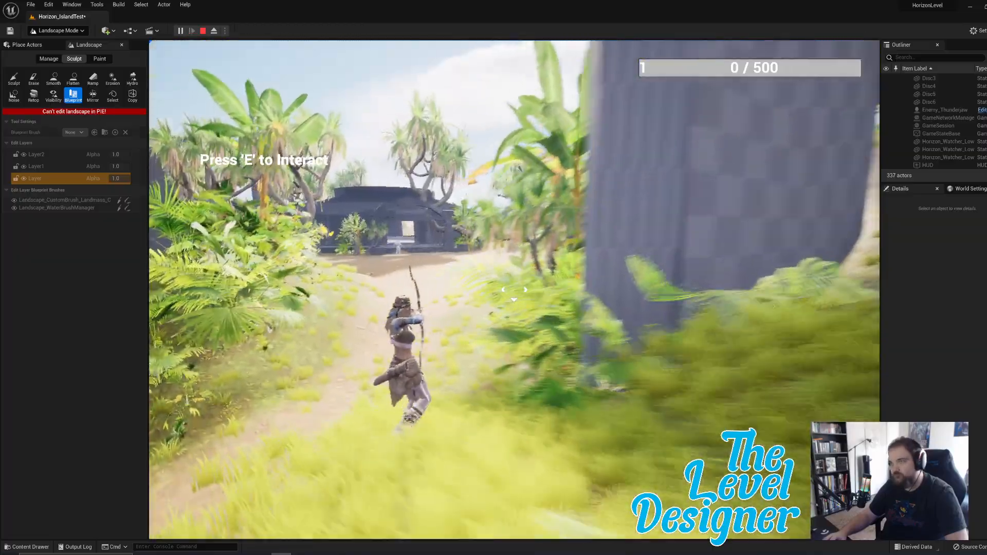
{"action": "key", "text": "w"}
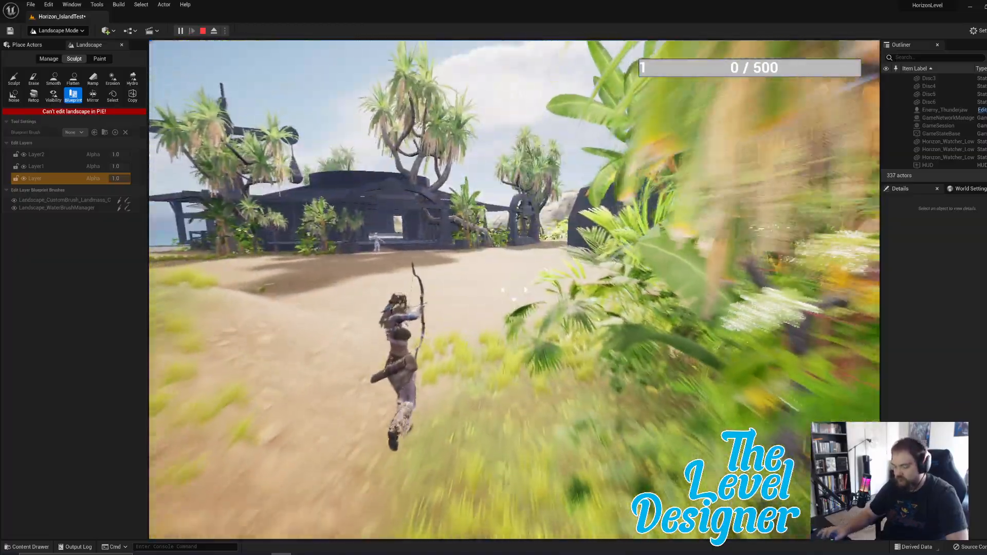
Run across the sandy village square, back out through the gateway and along the jungle path, and end the play session.
{"action": "key", "text": "w"}
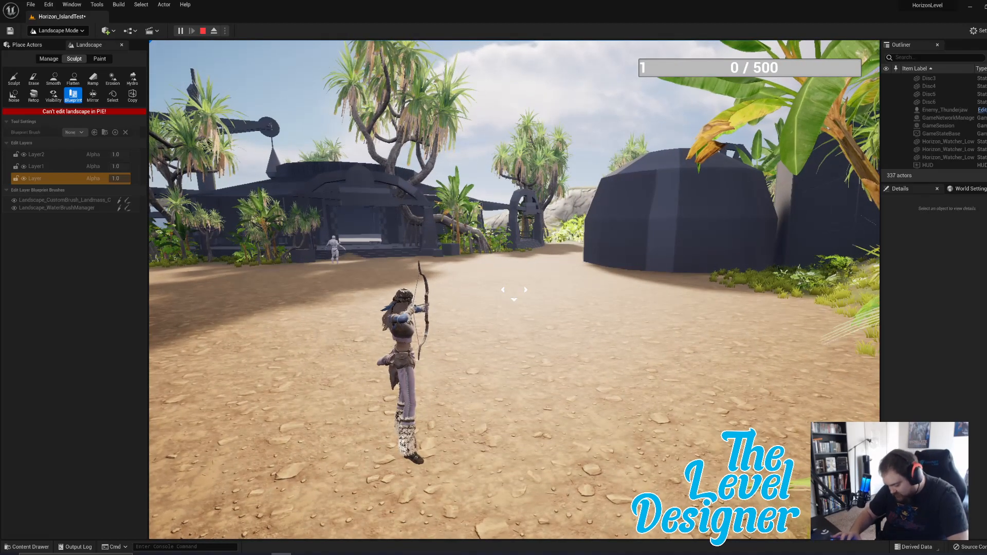
{"action": "key", "text": "w"}
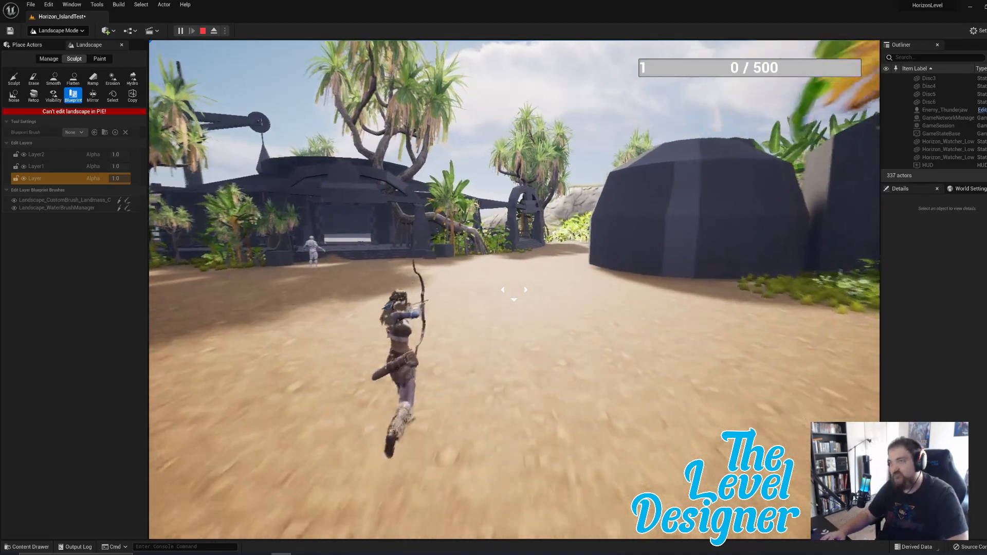
{"action": "key", "text": "w"}
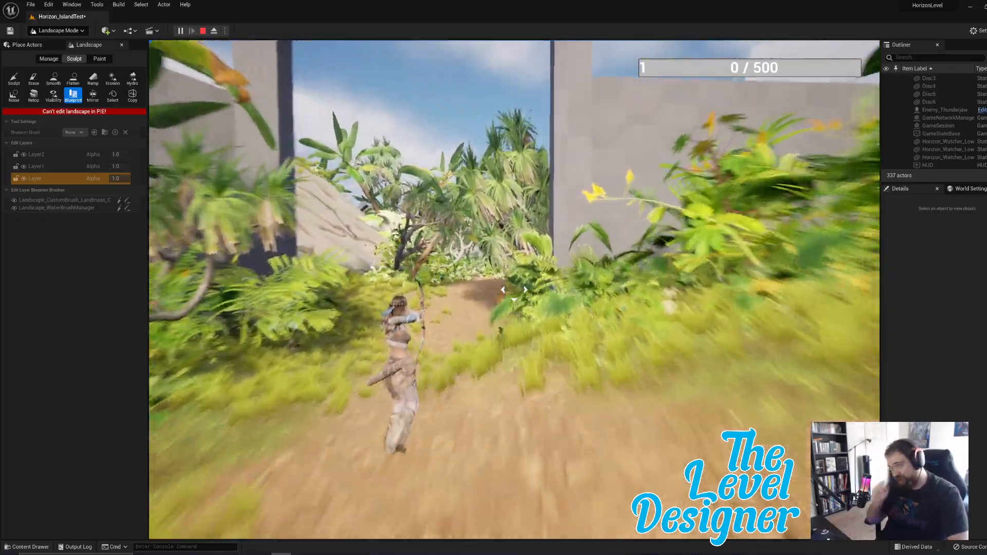
{"action": "key", "text": "w"}
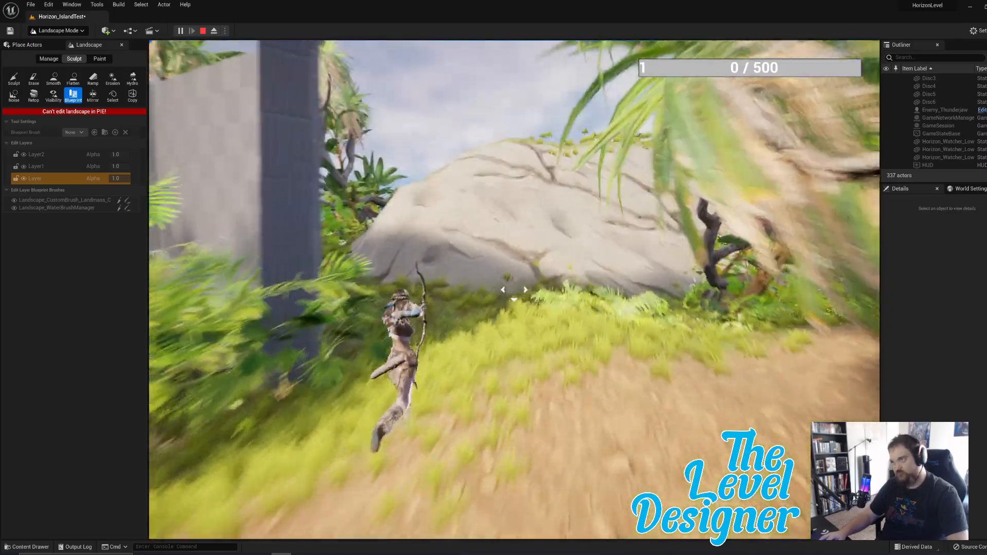
{"action": "key", "text": "w"}
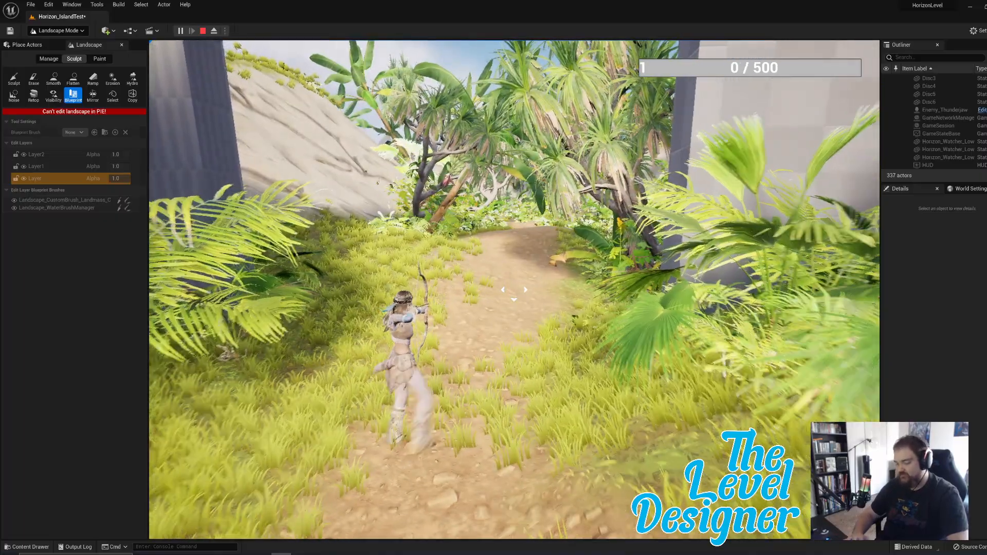
{"action": "key", "text": "w"}
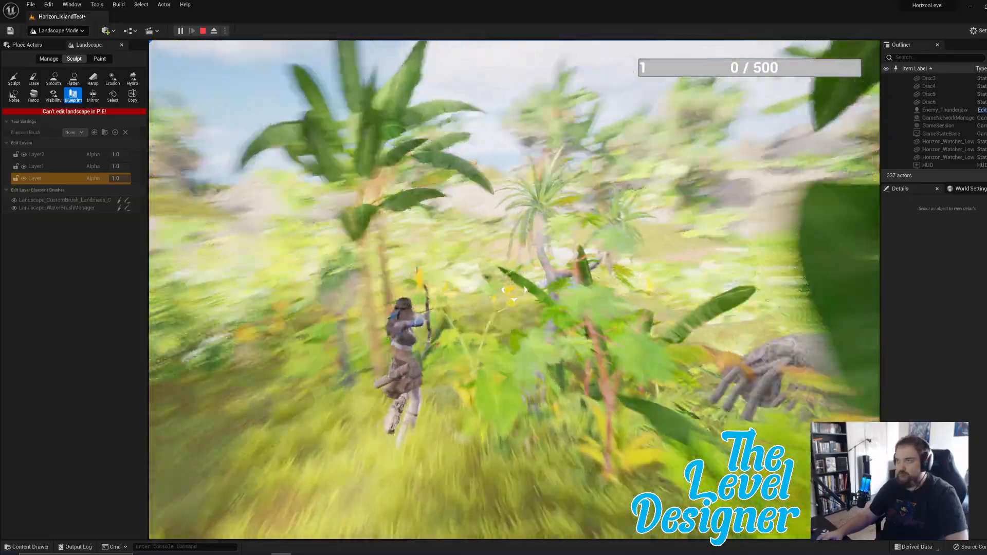
{"action": "key", "text": "w"}
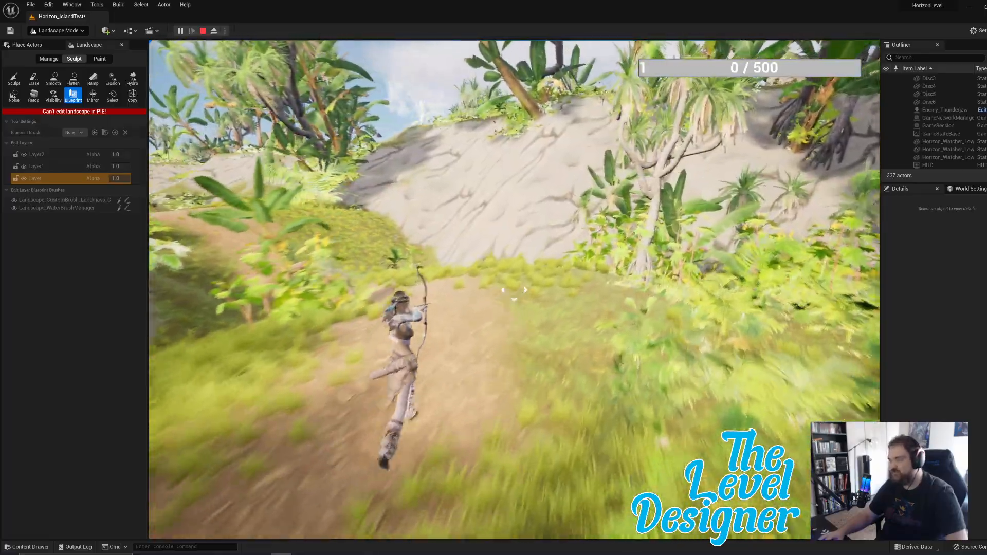
{"action": "key", "text": "Escape"}
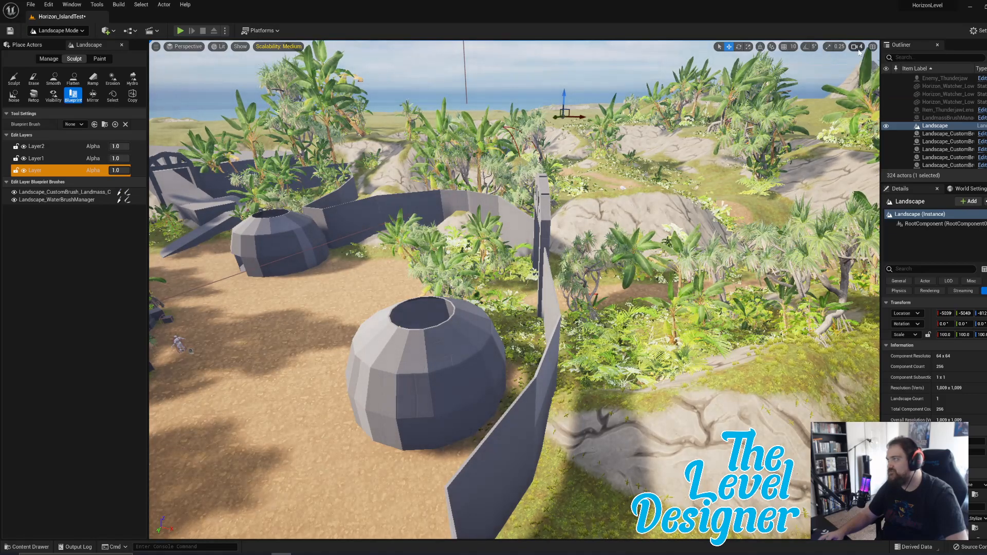
Pick the Smooth sculpt tool and examine the dirt path's crest just outside the village gateway from several angles.
{"action": "left_click", "coordinate": [59, 31]}
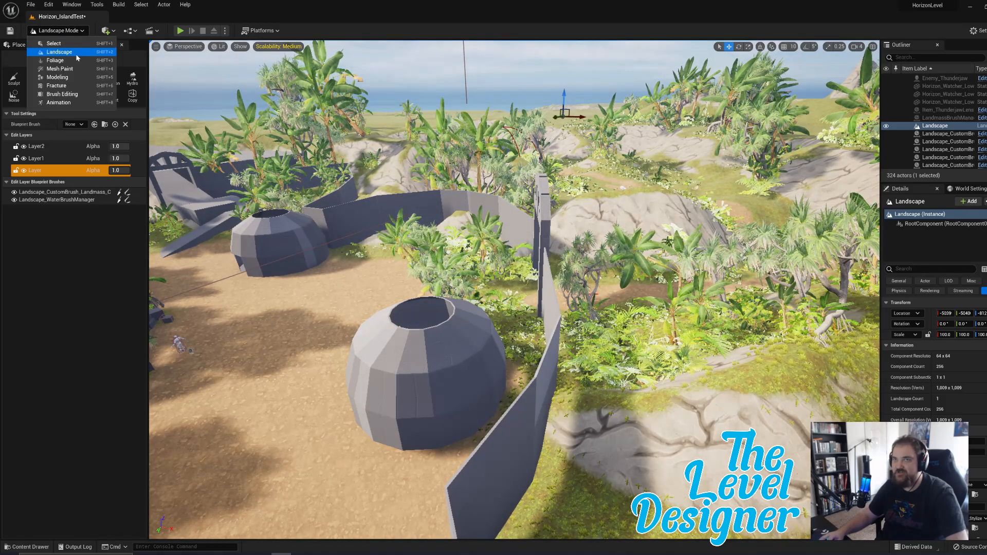
{"action": "left_click", "coordinate": [61, 35]}
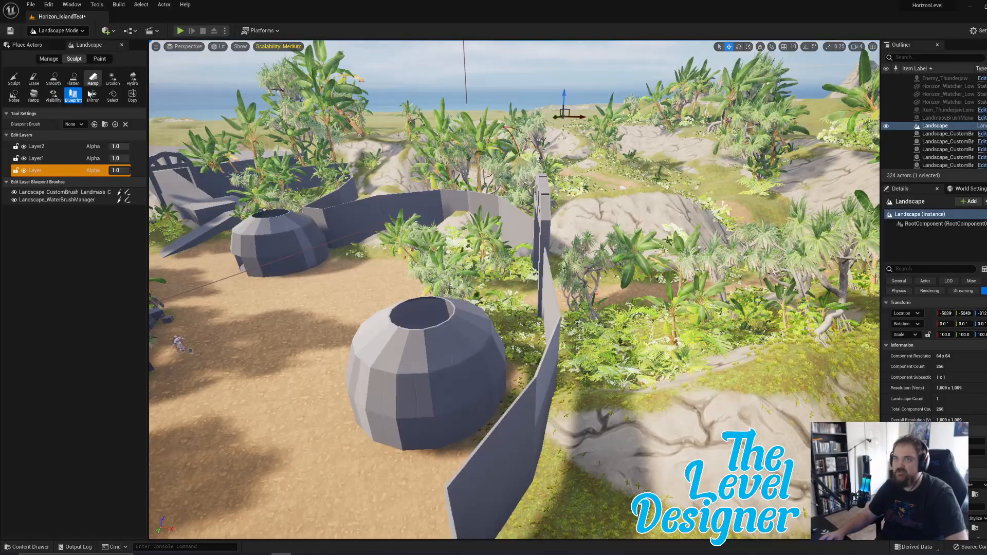
{"action": "left_click", "coordinate": [54, 78]}
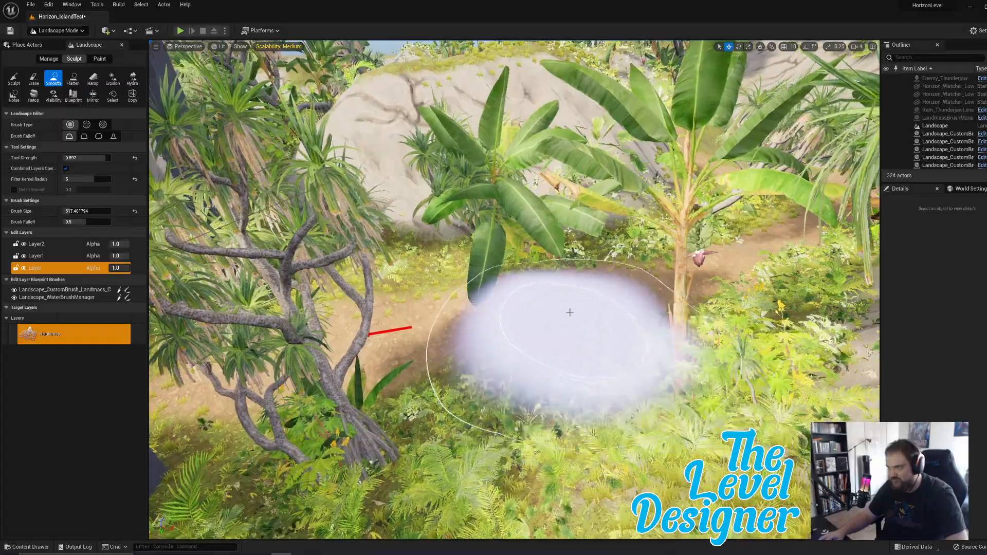
{"action": "mouse_move", "coordinate": [540, 310]}
{"action": "right_mouse_down"}
{"action": "mouse_move", "coordinate": [509, 311]}
{"action": "mouse_move", "coordinate": [570, 303]}
{"action": "mouse_move", "coordinate": [545, 308]}
{"action": "mouse_move", "coordinate": [529, 288]}
{"action": "right_mouse_up"}
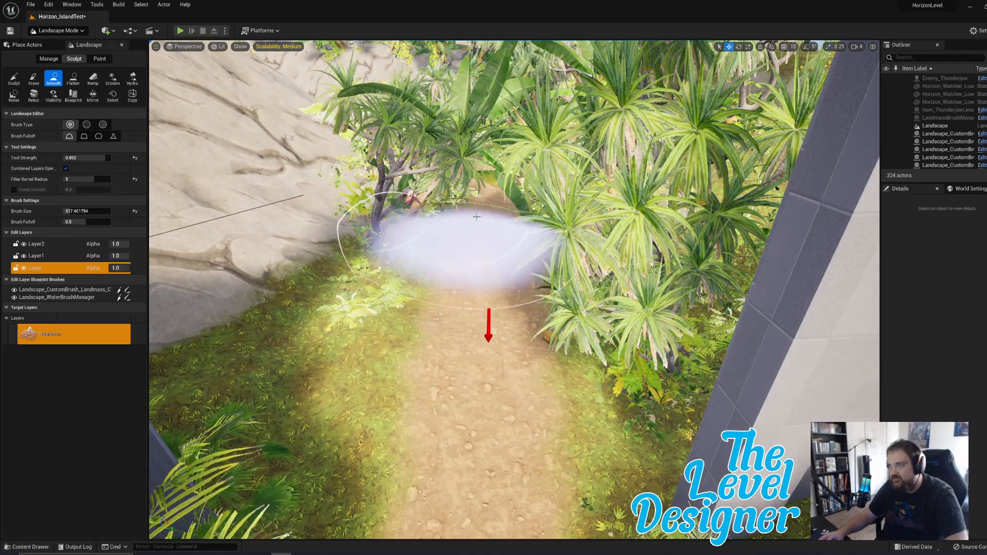
{"action": "right_click_drag", "start_coordinate": [488, 329], "coordinate": [514, 267]}
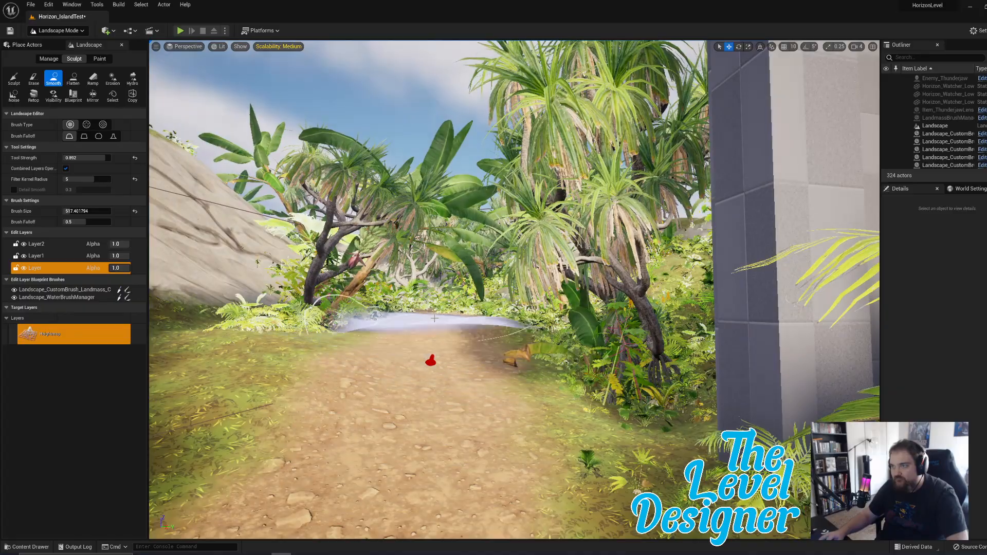
{"action": "mouse_move", "coordinate": [442, 307]}
{"action": "right_mouse_down"}
{"action": "mouse_move", "coordinate": [460, 318]}
{"action": "mouse_move", "coordinate": [464, 305]}
{"action": "right_mouse_up"}
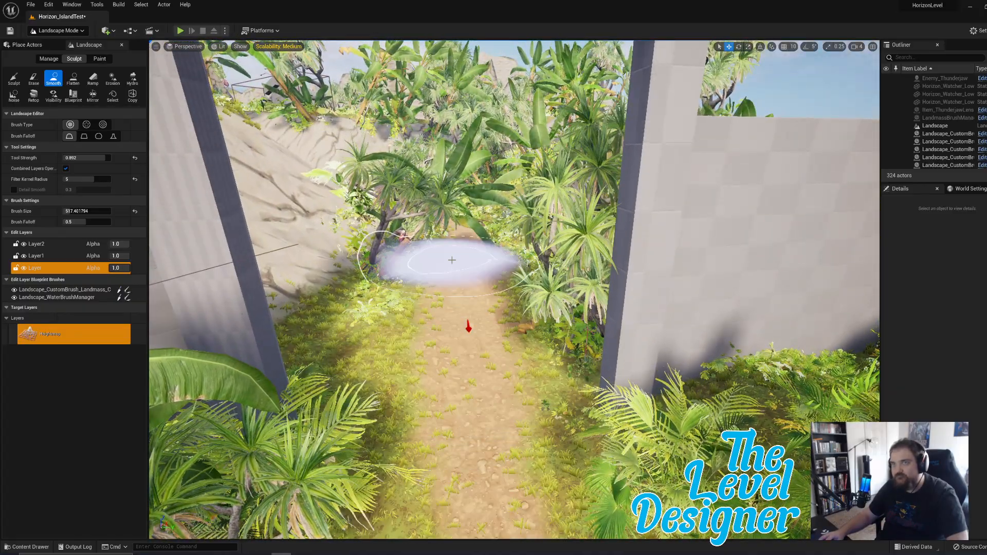
Try a Flatten stroke on the path crest outside the village gateway and undo it.
{"action": "left_click", "coordinate": [73, 78]}
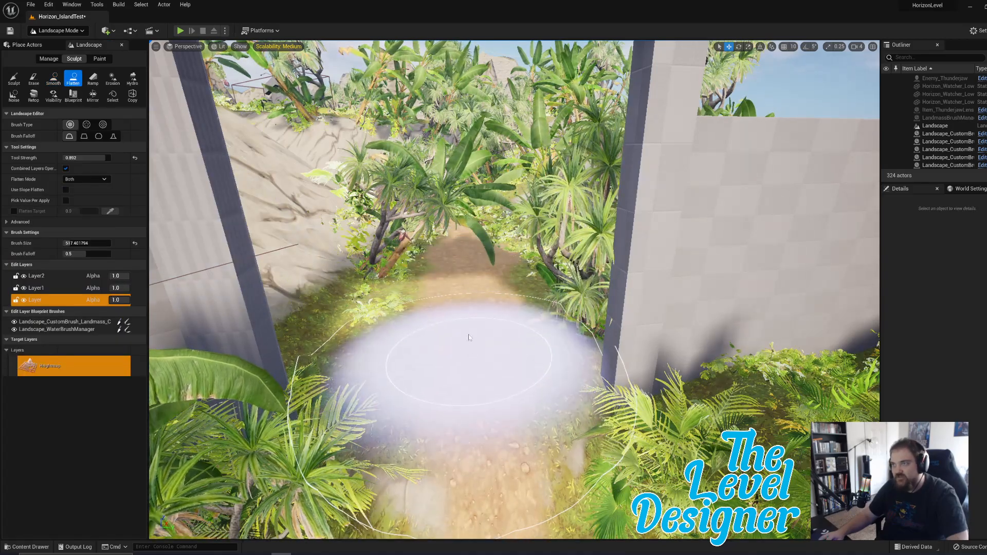
{"action": "right_click_drag", "start_coordinate": [484, 229], "coordinate": [500, 225]}
{"action": "left_click", "coordinate": [485, 232]}
{"action": "key", "text": "ctrl+z"}
{"action": "right_click_drag", "start_coordinate": [485, 353], "coordinate": [561, 463]}
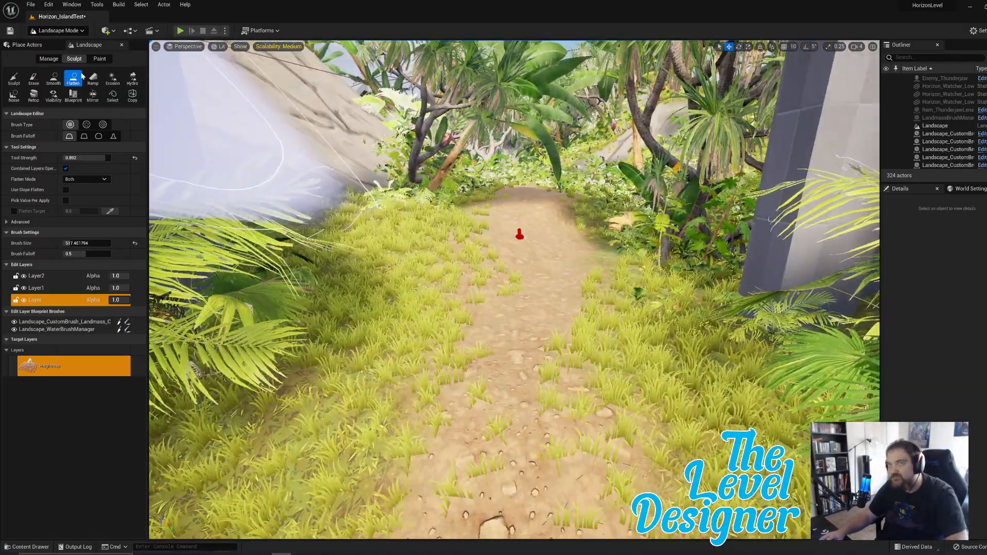
Set the Smooth brush size to about 307.55 and smooth the dirt path's crest just outside the gateway.
{"action": "left_click", "coordinate": [53, 78]}
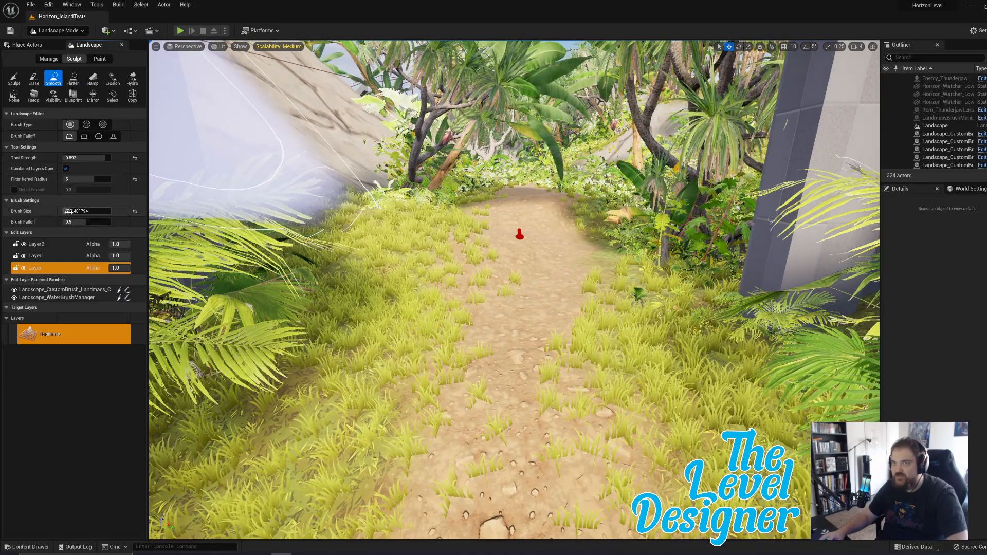
{"action": "left_click_drag", "start_coordinate": [69, 212], "coordinate": [66, 212]}
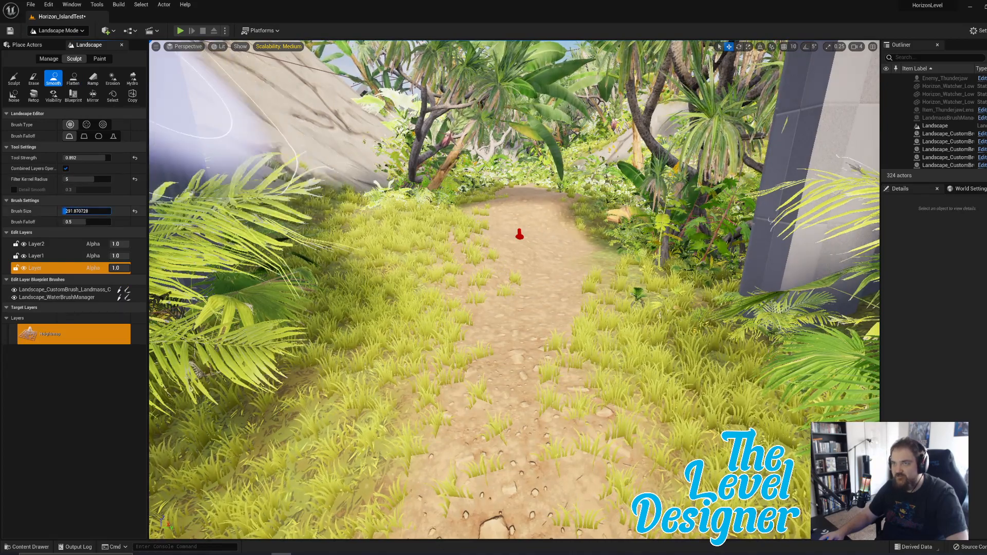
{"action": "mouse_move", "coordinate": [516, 216]}
{"action": "left_mouse_down"}
{"action": "mouse_move", "coordinate": [519, 250]}
{"action": "mouse_move", "coordinate": [505, 249]}
{"action": "mouse_move", "coordinate": [527, 263]}
{"action": "mouse_move", "coordinate": [480, 219]}
{"action": "mouse_move", "coordinate": [408, 235]}
{"action": "left_mouse_up"}
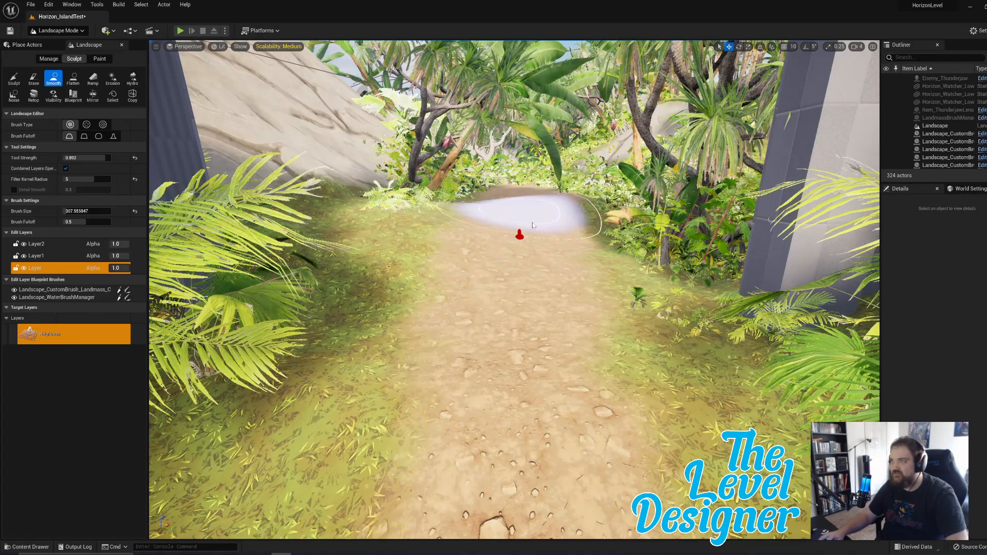
{"action": "mouse_move", "coordinate": [571, 225]}
{"action": "left_mouse_down"}
{"action": "mouse_move", "coordinate": [584, 293]}
{"action": "mouse_move", "coordinate": [502, 260]}
{"action": "mouse_move", "coordinate": [452, 320]}
{"action": "mouse_move", "coordinate": [514, 386]}
{"action": "left_mouse_up"}
{"action": "key", "text": "s"}
{"action": "right_click_drag", "start_coordinate": [518, 313], "coordinate": [518, 309]}
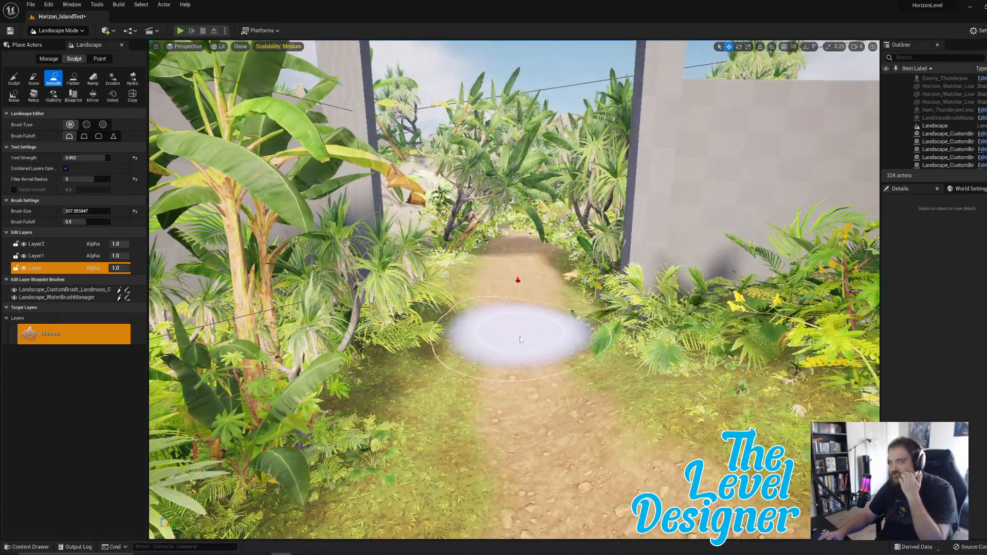
Smooth the dirt path and its grassy edges through the gateway opening on the village side.
{"action": "mouse_move", "coordinate": [523, 346]}
{"action": "left_mouse_down"}
{"action": "mouse_move", "coordinate": [530, 314]}
{"action": "mouse_move", "coordinate": [538, 354]}
{"action": "mouse_move", "coordinate": [520, 331]}
{"action": "mouse_move", "coordinate": [518, 389]}
{"action": "left_mouse_up"}
{"action": "right_click_drag", "start_coordinate": [518, 389], "coordinate": [463, 406]}
{"action": "key", "text": "s"}
{"action": "mouse_move", "coordinate": [520, 344]}
{"action": "left_mouse_down"}
{"action": "mouse_move", "coordinate": [555, 362]}
{"action": "mouse_move", "coordinate": [601, 317]}
{"action": "mouse_move", "coordinate": [520, 353]}
{"action": "mouse_move", "coordinate": [498, 331]}
{"action": "mouse_move", "coordinate": [438, 386]}
{"action": "mouse_move", "coordinate": [500, 341]}
{"action": "mouse_move", "coordinate": [406, 372]}
{"action": "left_mouse_up"}
{"action": "key", "text": "a"}
{"action": "mouse_move", "coordinate": [406, 373]}
{"action": "right_mouse_down"}
{"action": "mouse_move", "coordinate": [452, 368]}
{"action": "mouse_move", "coordinate": [422, 360]}
{"action": "mouse_move", "coordinate": [422, 341]}
{"action": "right_mouse_up"}
{"action": "mouse_move", "coordinate": [555, 268]}
{"action": "left_mouse_down"}
{"action": "mouse_move", "coordinate": [655, 326]}
{"action": "mouse_move", "coordinate": [529, 227]}
{"action": "mouse_move", "coordinate": [575, 260]}
{"action": "mouse_move", "coordinate": [558, 303]}
{"action": "left_mouse_up"}
{"action": "mouse_move", "coordinate": [557, 303]}
{"action": "right_mouse_down"}
{"action": "mouse_move", "coordinate": [562, 264]}
{"action": "mouse_move", "coordinate": [552, 257]}
{"action": "right_mouse_up"}
{"action": "mouse_move", "coordinate": [611, 313]}
{"action": "left_mouse_down"}
{"action": "mouse_move", "coordinate": [621, 341]}
{"action": "mouse_move", "coordinate": [578, 386]}
{"action": "left_mouse_up"}
{"action": "mouse_move", "coordinate": [578, 386]}
{"action": "right_mouse_down"}
{"action": "mouse_move", "coordinate": [563, 362]}
{"action": "mouse_move", "coordinate": [542, 378]}
{"action": "mouse_move", "coordinate": [579, 418]}
{"action": "mouse_move", "coordinate": [546, 259]}
{"action": "right_mouse_up"}
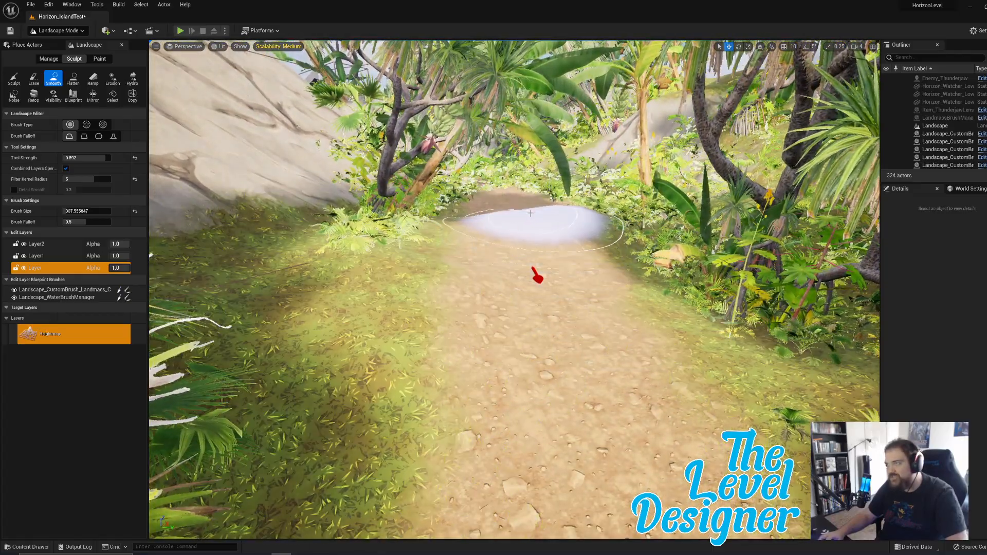
Smooth the path over the crest and its verge beneath the banana trees beyond the gateway.
{"action": "mouse_move", "coordinate": [539, 236]}
{"action": "left_mouse_down"}
{"action": "mouse_move", "coordinate": [480, 330]}
{"action": "mouse_move", "coordinate": [484, 414]}
{"action": "mouse_move", "coordinate": [551, 297]}
{"action": "left_mouse_up"}
{"action": "right_click_drag", "start_coordinate": [551, 295], "coordinate": [551, 305]}
{"action": "mouse_move", "coordinate": [537, 264]}
{"action": "right_mouse_down"}
{"action": "mouse_move", "coordinate": [720, 187]}
{"action": "mouse_move", "coordinate": [500, 399]}
{"action": "mouse_move", "coordinate": [539, 264]}
{"action": "right_mouse_up"}
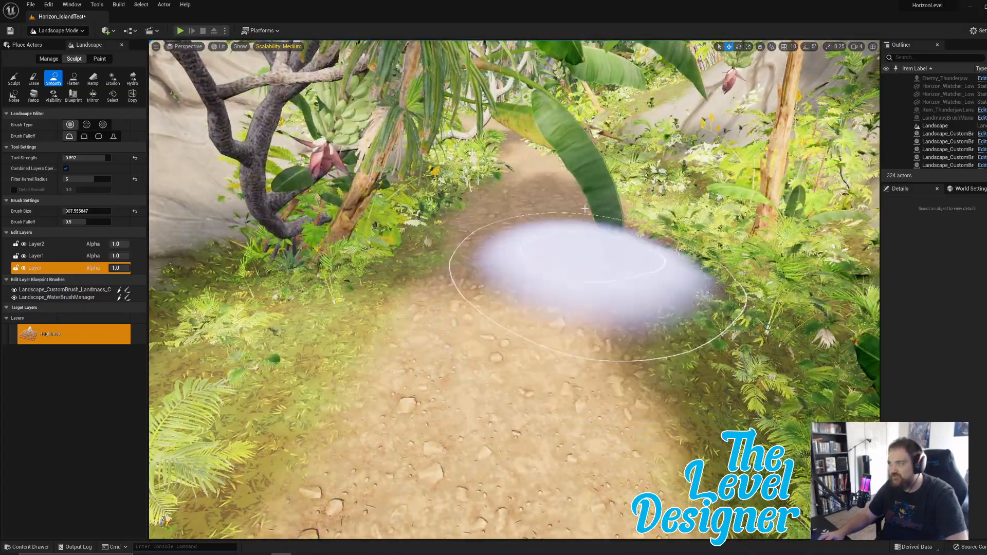
{"action": "left_click_drag", "start_coordinate": [666, 292], "coordinate": [670, 273]}
{"action": "mouse_move", "coordinate": [670, 273]}
{"action": "right_mouse_down"}
{"action": "mouse_move", "coordinate": [540, 319]}
{"action": "mouse_move", "coordinate": [437, 329]}
{"action": "mouse_move", "coordinate": [401, 285]}
{"action": "mouse_move", "coordinate": [282, 288]}
{"action": "mouse_move", "coordinate": [268, 329]}
{"action": "right_mouse_up"}
{"action": "mouse_move", "coordinate": [705, 304]}
{"action": "left_mouse_down"}
{"action": "mouse_move", "coordinate": [451, 291]}
{"action": "mouse_move", "coordinate": [650, 282]}
{"action": "left_mouse_up"}
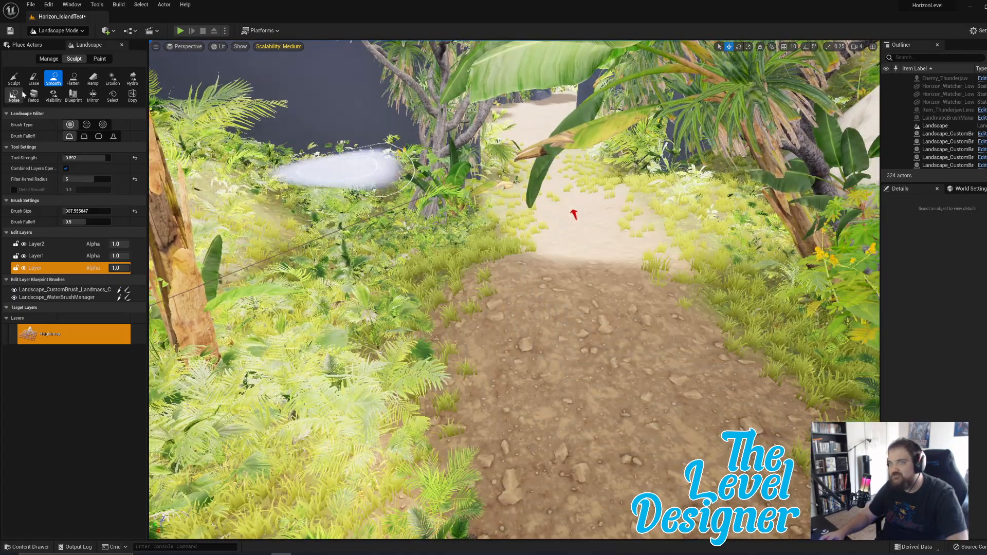
Flatten the dirt hump on the path where it drops down towards the village gateway.
{"action": "left_click", "coordinate": [74, 79]}
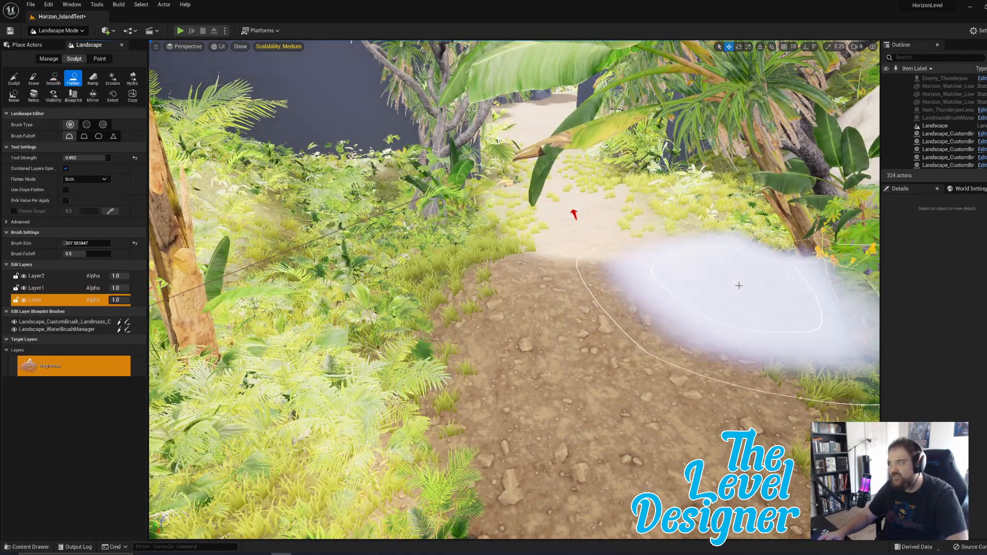
{"action": "left_click_drag", "start_coordinate": [767, 280], "coordinate": [537, 286]}
{"action": "mouse_move", "coordinate": [662, 283]}
{"action": "right_mouse_down"}
{"action": "mouse_move", "coordinate": [570, 221]}
{"action": "mouse_move", "coordinate": [561, 190]}
{"action": "right_mouse_up"}
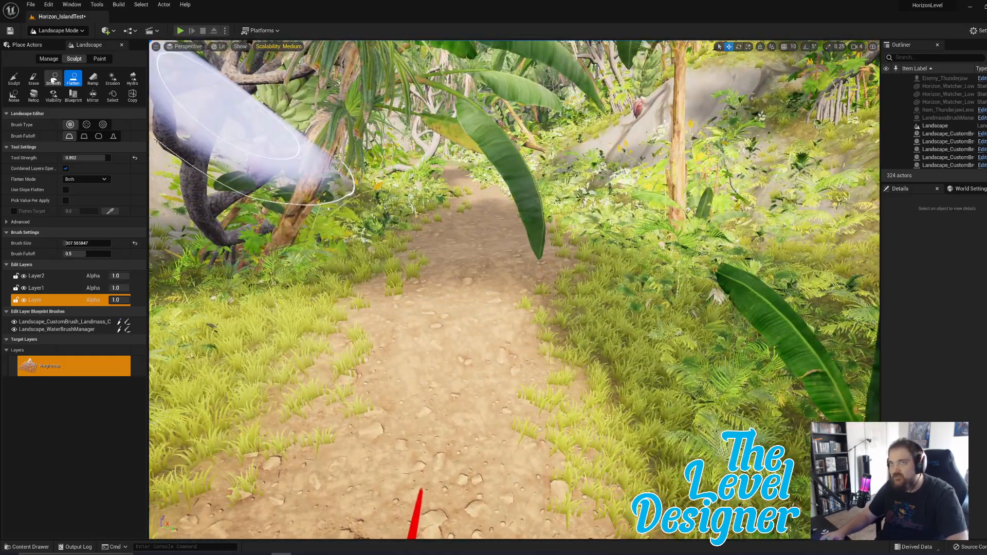
Smooth the jungle path with the Smooth tool between the rocks and around the bend towards the creature clearing.
{"action": "left_click", "coordinate": [53, 78]}
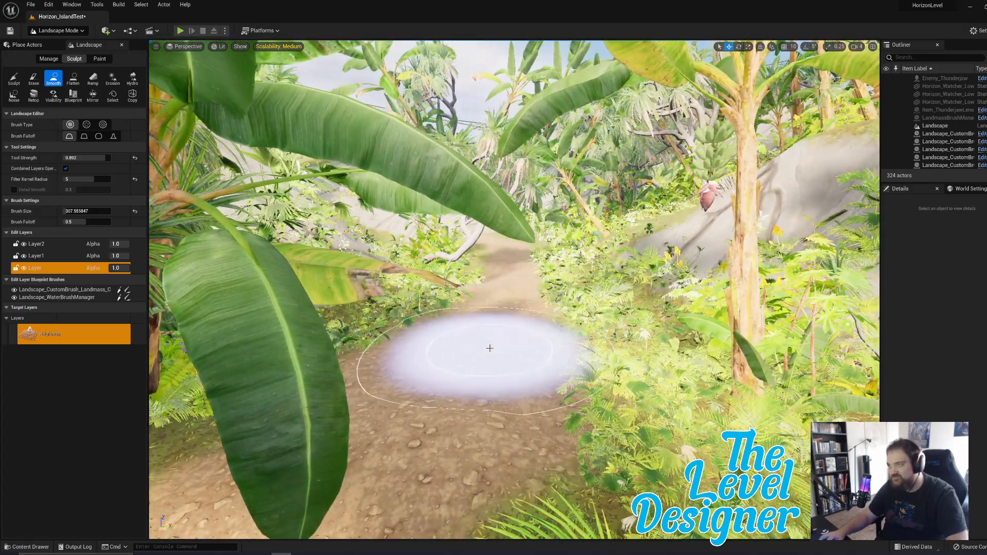
{"action": "right_click_drag", "start_coordinate": [504, 301], "coordinate": [505, 301]}
{"action": "key", "text": "w"}
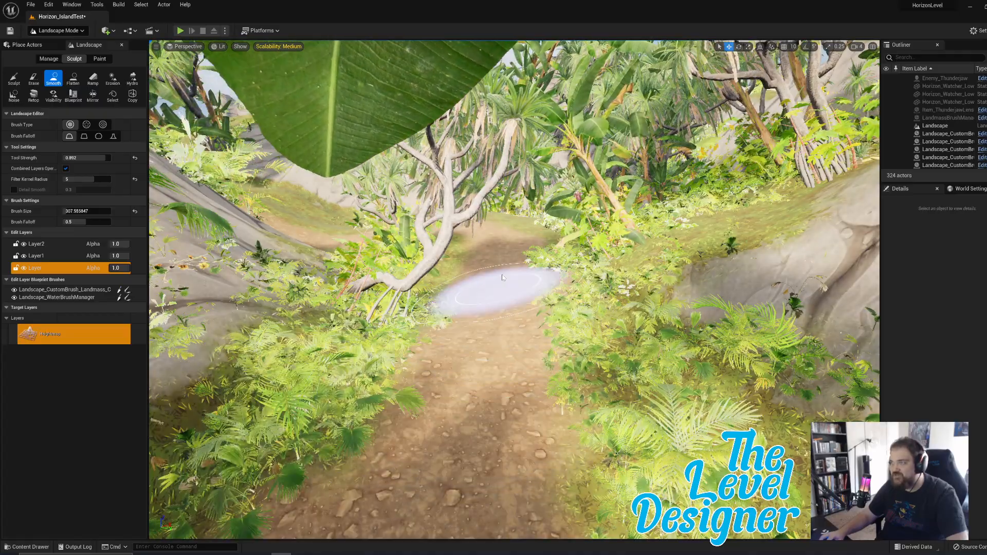
{"action": "key", "text": "w"}
{"action": "mouse_move", "coordinate": [538, 367]}
{"action": "right_mouse_down"}
{"action": "mouse_move", "coordinate": [538, 377]}
{"action": "mouse_move", "coordinate": [507, 308]}
{"action": "right_mouse_up"}
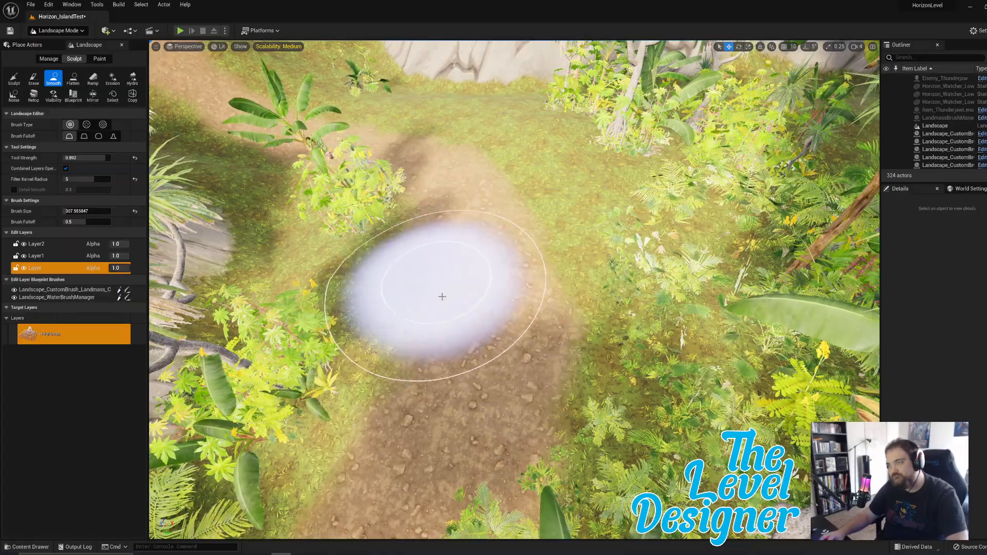
{"action": "mouse_move", "coordinate": [429, 418]}
{"action": "right_mouse_down"}
{"action": "mouse_move", "coordinate": [430, 334]}
{"action": "mouse_move", "coordinate": [443, 327]}
{"action": "mouse_move", "coordinate": [606, 381]}
{"action": "mouse_move", "coordinate": [730, 323]}
{"action": "mouse_move", "coordinate": [657, 318]}
{"action": "mouse_move", "coordinate": [679, 321]}
{"action": "mouse_move", "coordinate": [681, 365]}
{"action": "mouse_move", "coordinate": [792, 360]}
{"action": "mouse_move", "coordinate": [771, 357]}
{"action": "mouse_move", "coordinate": [823, 331]}
{"action": "mouse_move", "coordinate": [710, 378]}
{"action": "mouse_move", "coordinate": [673, 373]}
{"action": "mouse_move", "coordinate": [592, 401]}
{"action": "mouse_move", "coordinate": [599, 399]}
{"action": "right_mouse_up"}
{"action": "key", "text": "w"}
{"action": "mouse_move", "coordinate": [577, 216]}
{"action": "left_mouse_down"}
{"action": "mouse_move", "coordinate": [562, 364]}
{"action": "mouse_move", "coordinate": [532, 413]}
{"action": "mouse_move", "coordinate": [573, 169]}
{"action": "mouse_move", "coordinate": [588, 319]}
{"action": "mouse_move", "coordinate": [575, 327]}
{"action": "mouse_move", "coordinate": [576, 184]}
{"action": "left_mouse_up"}
{"action": "mouse_move", "coordinate": [575, 184]}
{"action": "right_mouse_down"}
{"action": "mouse_move", "coordinate": [560, 185]}
{"action": "mouse_move", "coordinate": [607, 177]}
{"action": "mouse_move", "coordinate": [612, 136]}
{"action": "mouse_move", "coordinate": [630, 138]}
{"action": "right_mouse_up"}
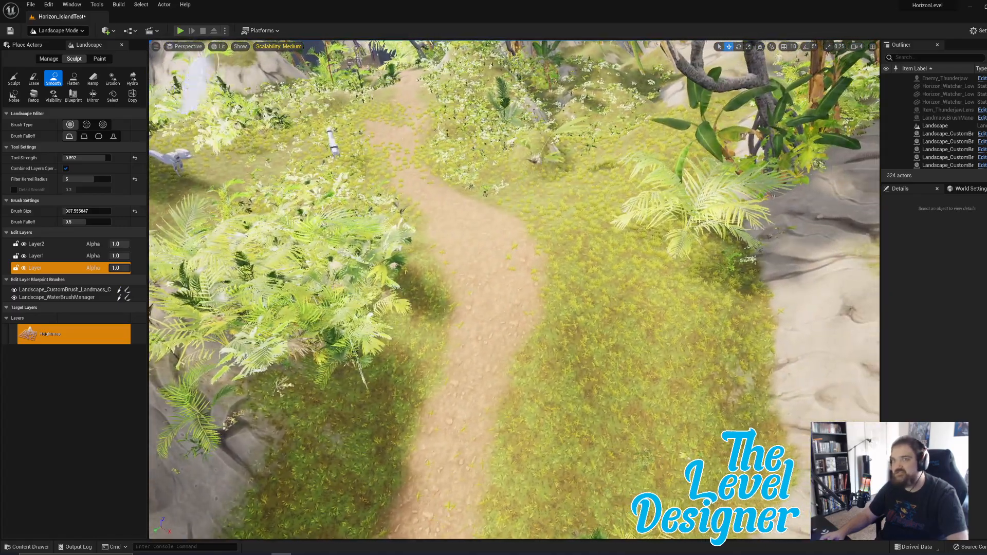
Flatten the winding dirt path where it leads into the grassy clearing with the blockout creatures.
{"action": "left_click", "coordinate": [73, 81]}
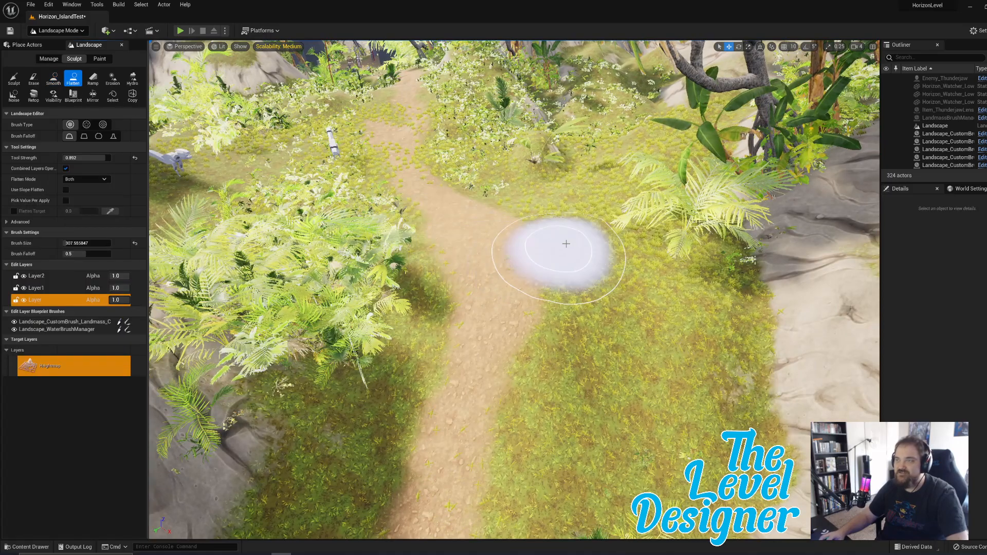
{"action": "right_click_drag", "start_coordinate": [478, 306], "coordinate": [473, 396]}
{"action": "left_click_drag", "start_coordinate": [557, 314], "coordinate": [573, 189]}
{"action": "right_click_drag", "start_coordinate": [835, 265], "coordinate": [825, 203]}
{"action": "mouse_move", "coordinate": [671, 327]}
{"action": "left_mouse_down"}
{"action": "mouse_move", "coordinate": [668, 355]}
{"action": "mouse_move", "coordinate": [643, 375]}
{"action": "mouse_move", "coordinate": [606, 320]}
{"action": "mouse_move", "coordinate": [591, 260]}
{"action": "mouse_move", "coordinate": [613, 215]}
{"action": "left_mouse_up"}
{"action": "right_click_drag", "start_coordinate": [612, 216], "coordinate": [607, 200]}
Try a long Flatten stroke up the path past the creatures and undo it.
{"action": "left_click_drag", "start_coordinate": [520, 324], "coordinate": [613, 131]}
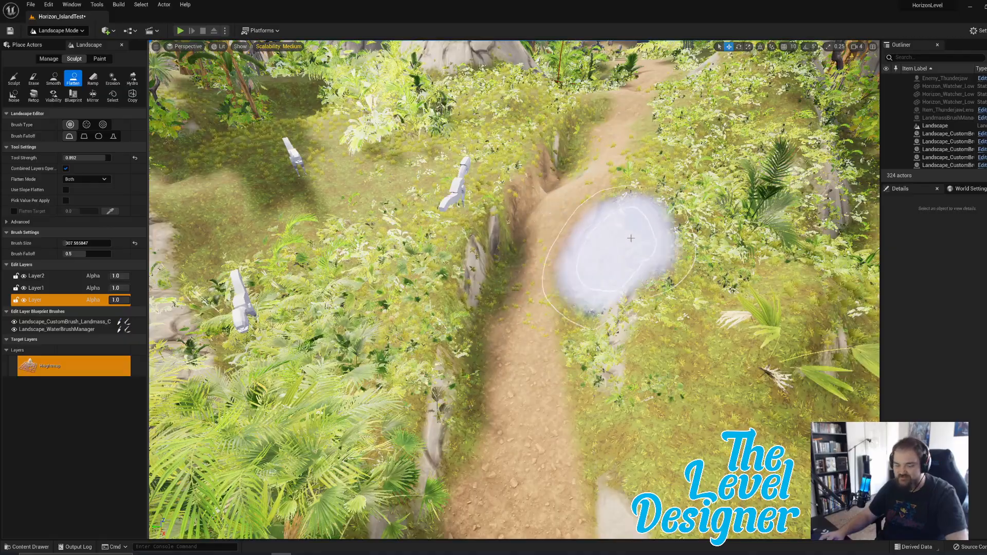
{"action": "key", "text": "ctrl+z"}
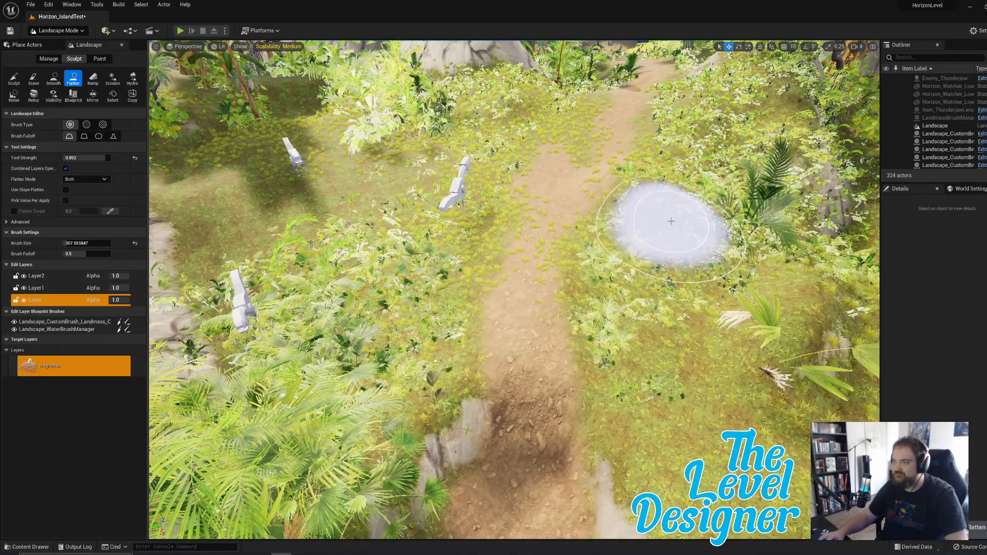
{"action": "mouse_move", "coordinate": [671, 221]}
{"action": "right_mouse_down"}
{"action": "mouse_move", "coordinate": [519, 231]}
{"action": "mouse_move", "coordinate": [475, 221]}
{"action": "mouse_move", "coordinate": [535, 175]}
{"action": "mouse_move", "coordinate": [506, 177]}
{"action": "right_mouse_up"}
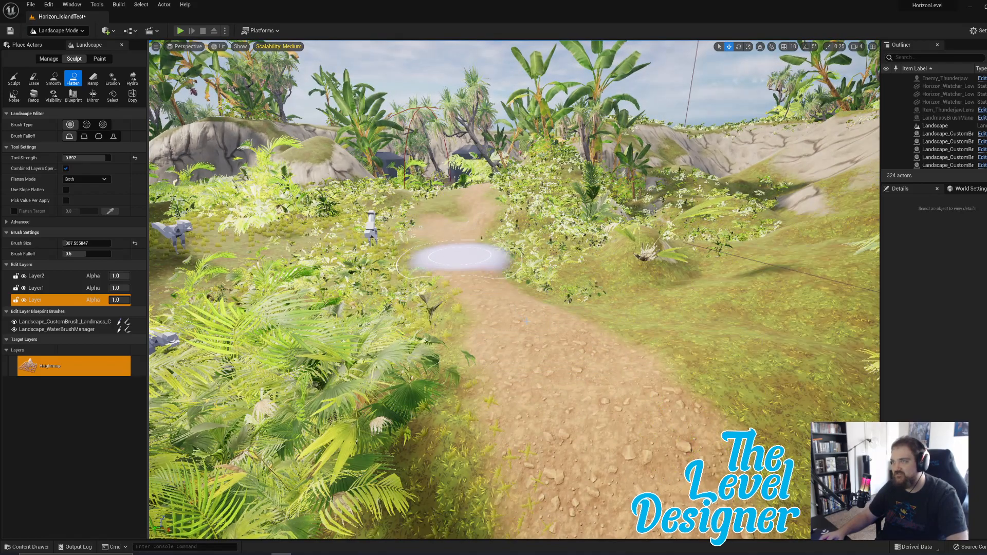
Smooth the path ground with the Smooth tool beside the nearest blockout creature in the clearing.
{"action": "key", "text": "w"}
{"action": "mouse_move", "coordinate": [491, 273]}
{"action": "right_mouse_down"}
{"action": "mouse_move", "coordinate": [523, 304]}
{"action": "mouse_move", "coordinate": [496, 301]}
{"action": "mouse_move", "coordinate": [540, 297]}
{"action": "right_mouse_up"}
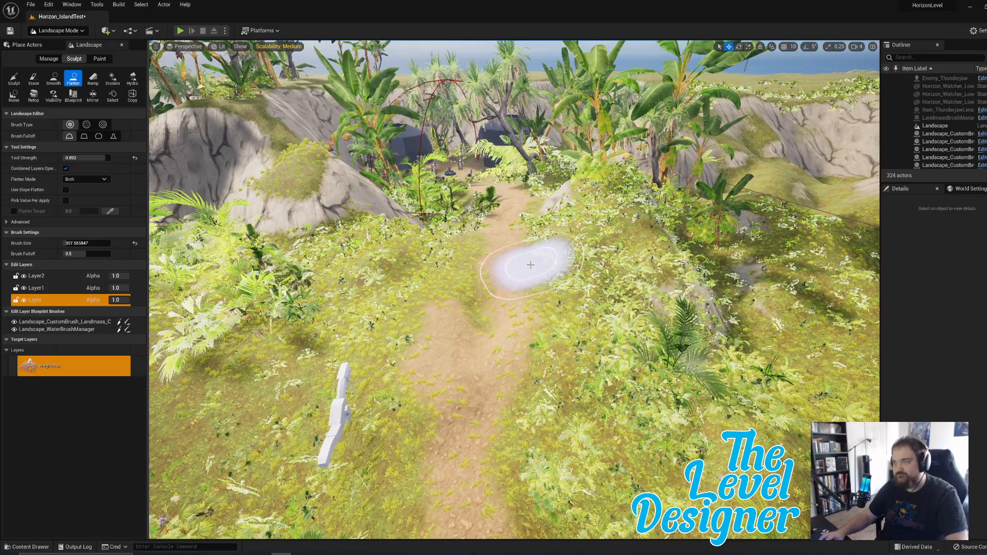
{"action": "left_click", "coordinate": [53, 80]}
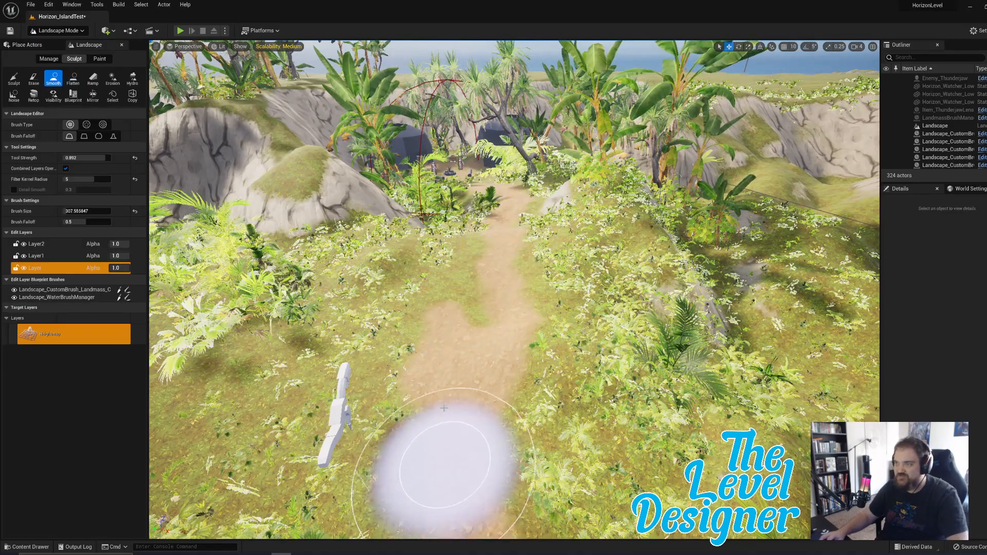
{"action": "mouse_move", "coordinate": [468, 287]}
{"action": "right_mouse_down"}
{"action": "mouse_move", "coordinate": [535, 339]}
{"action": "mouse_move", "coordinate": [581, 345]}
{"action": "right_mouse_up"}
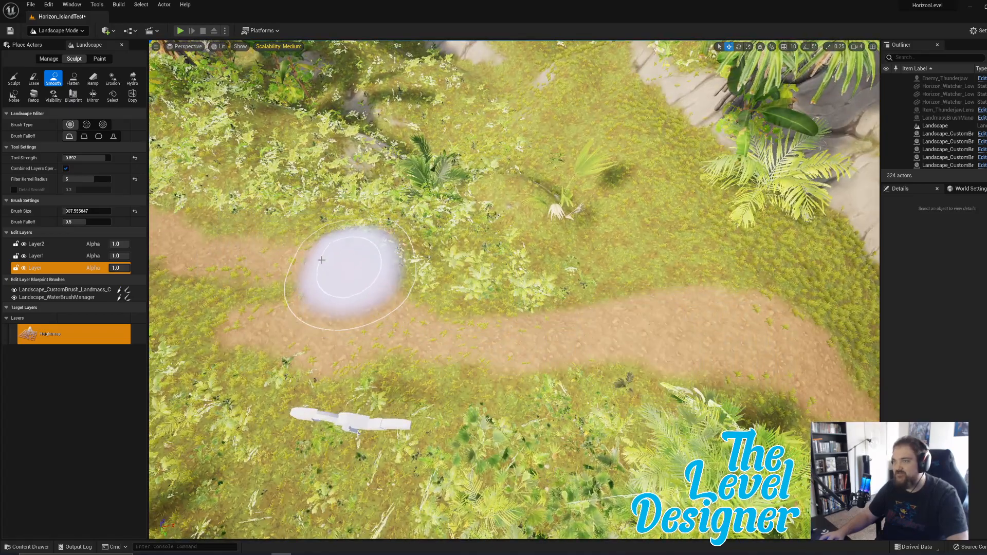
Paint the Grass layer over the kink in the dirt path beside the blockout creature.
{"action": "left_click", "coordinate": [100, 59]}
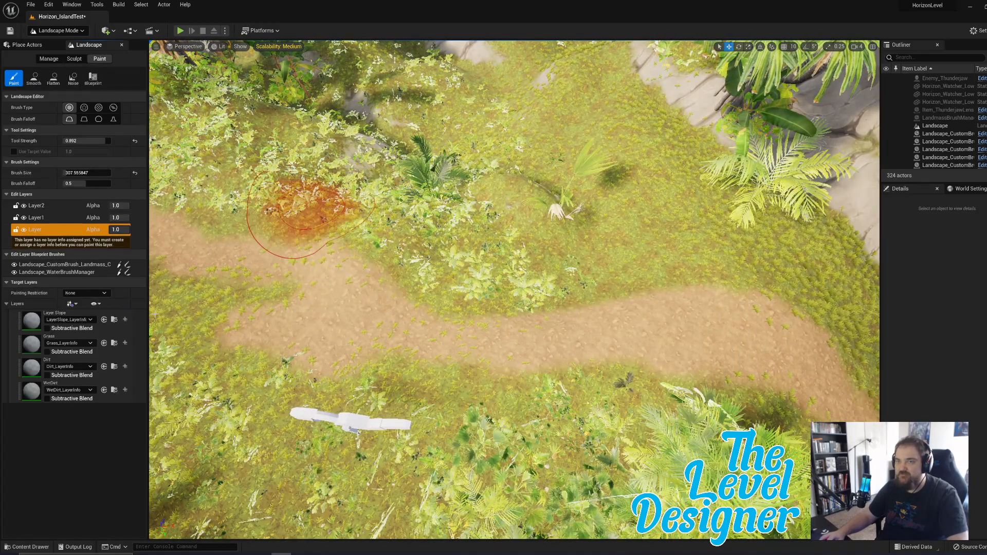
{"action": "left_click", "coordinate": [30, 344]}
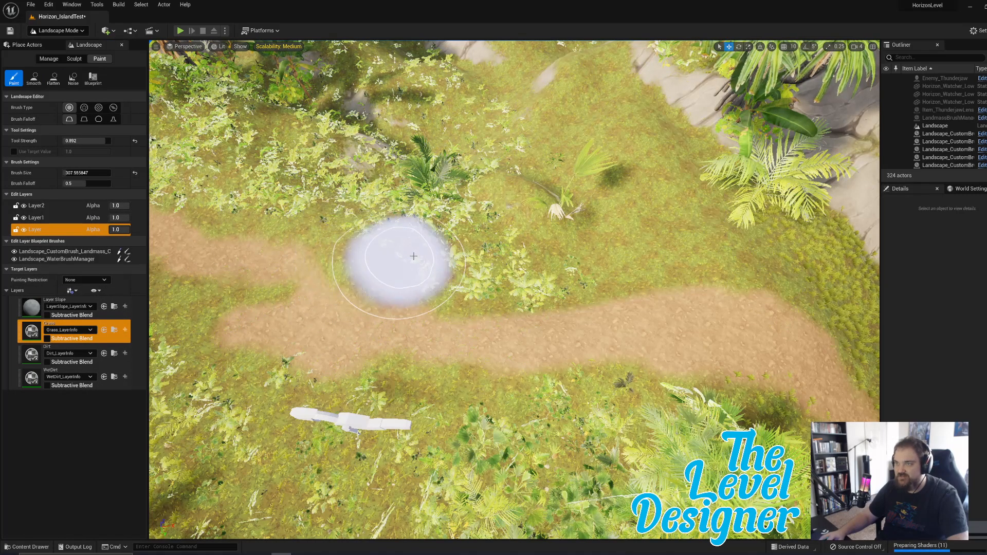
{"action": "mouse_move", "coordinate": [349, 260]}
{"action": "left_mouse_down"}
{"action": "mouse_move", "coordinate": [321, 249]}
{"action": "mouse_move", "coordinate": [451, 298]}
{"action": "left_mouse_up"}
{"action": "right_click_drag", "start_coordinate": [543, 319], "coordinate": [544, 315]}
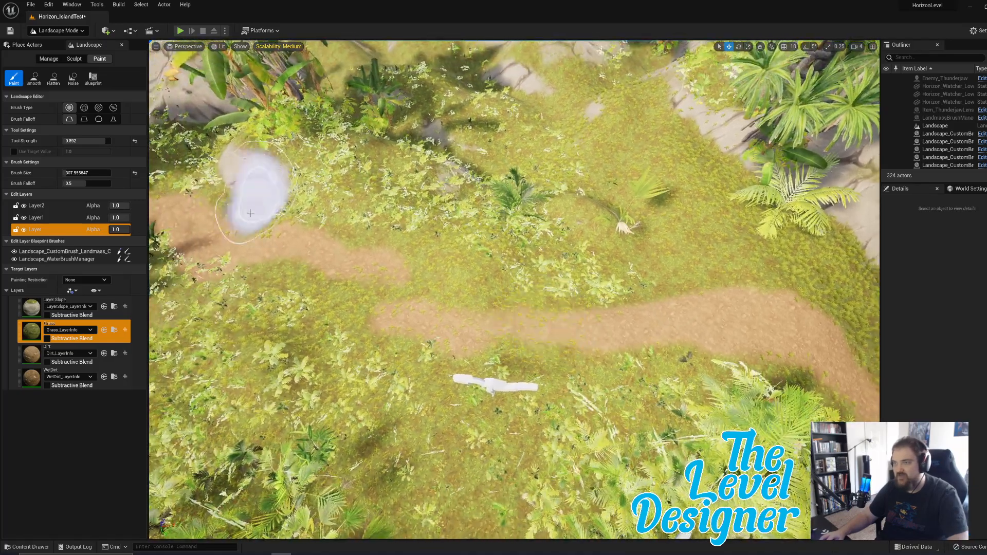
Paint a continuous curved path through the gap with the Dirt layer and trim its edge near the creature with Grass.
{"action": "left_click", "coordinate": [40, 356]}
{"action": "mouse_move", "coordinate": [462, 347]}
{"action": "left_mouse_down"}
{"action": "mouse_move", "coordinate": [341, 294]}
{"action": "mouse_move", "coordinate": [331, 277]}
{"action": "mouse_move", "coordinate": [364, 311]}
{"action": "mouse_move", "coordinate": [639, 340]}
{"action": "left_mouse_up"}
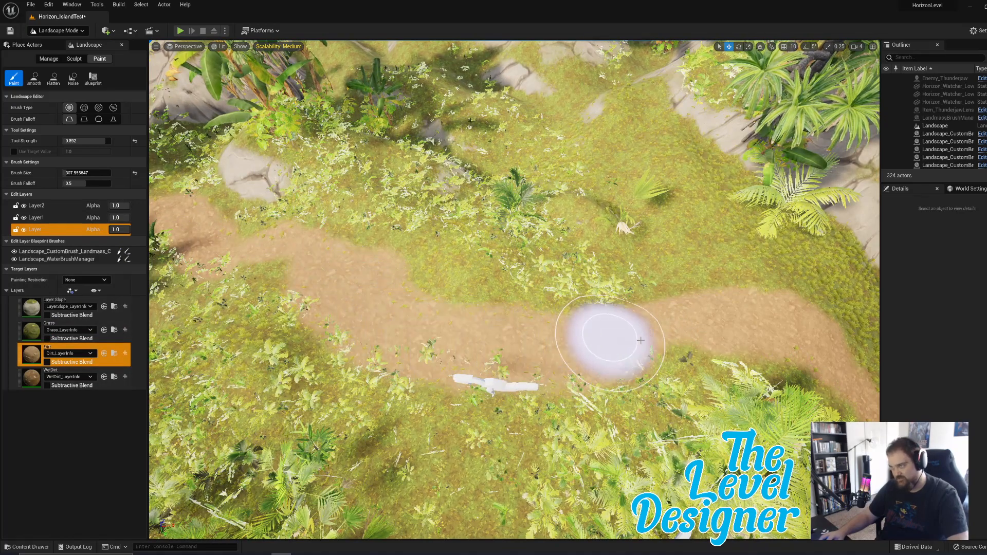
{"action": "left_click", "coordinate": [40, 333]}
{"action": "mouse_move", "coordinate": [378, 396]}
{"action": "left_mouse_down"}
{"action": "mouse_move", "coordinate": [464, 414]}
{"action": "mouse_move", "coordinate": [403, 416]}
{"action": "mouse_move", "coordinate": [313, 364]}
{"action": "mouse_move", "coordinate": [534, 443]}
{"action": "left_mouse_up"}
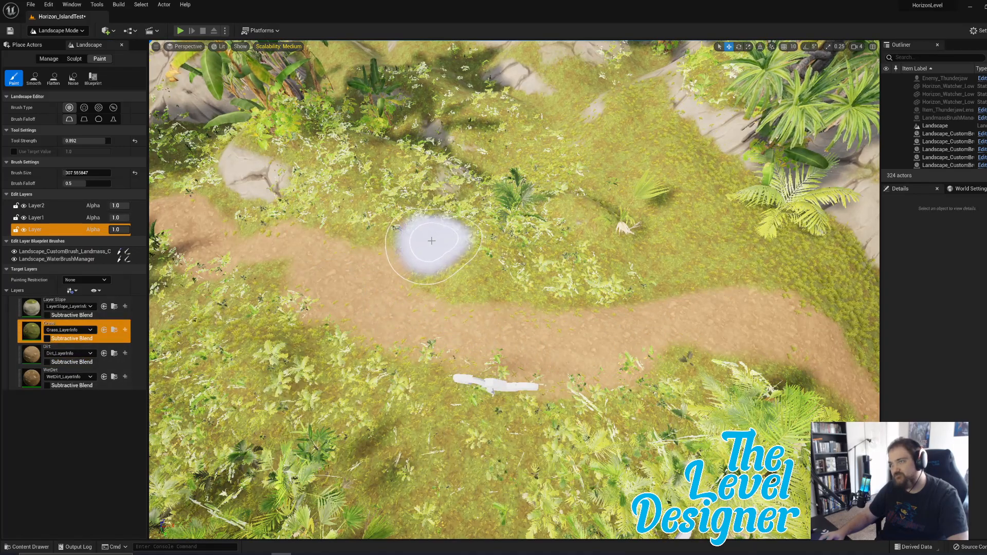
Touch up the path bend near the three blockout creatures with the Dirt layer.
{"action": "mouse_move", "coordinate": [608, 246]}
{"action": "right_mouse_down"}
{"action": "mouse_move", "coordinate": [519, 215]}
{"action": "mouse_move", "coordinate": [478, 175]}
{"action": "mouse_move", "coordinate": [540, 260]}
{"action": "right_mouse_up"}
{"action": "mouse_move", "coordinate": [481, 263]}
{"action": "left_mouse_down"}
{"action": "mouse_move", "coordinate": [454, 365]}
{"action": "mouse_move", "coordinate": [473, 330]}
{"action": "left_mouse_up"}
{"action": "mouse_move", "coordinate": [473, 331]}
{"action": "right_mouse_down"}
{"action": "mouse_move", "coordinate": [447, 350]}
{"action": "mouse_move", "coordinate": [437, 334]}
{"action": "mouse_move", "coordinate": [432, 375]}
{"action": "mouse_move", "coordinate": [457, 301]}
{"action": "mouse_move", "coordinate": [540, 236]}
{"action": "mouse_move", "coordinate": [522, 262]}
{"action": "mouse_move", "coordinate": [442, 267]}
{"action": "mouse_move", "coordinate": [353, 171]}
{"action": "right_mouse_up"}
Switch to Foliage mode and select all foliage types in the palette.
{"action": "left_click", "coordinate": [66, 32]}
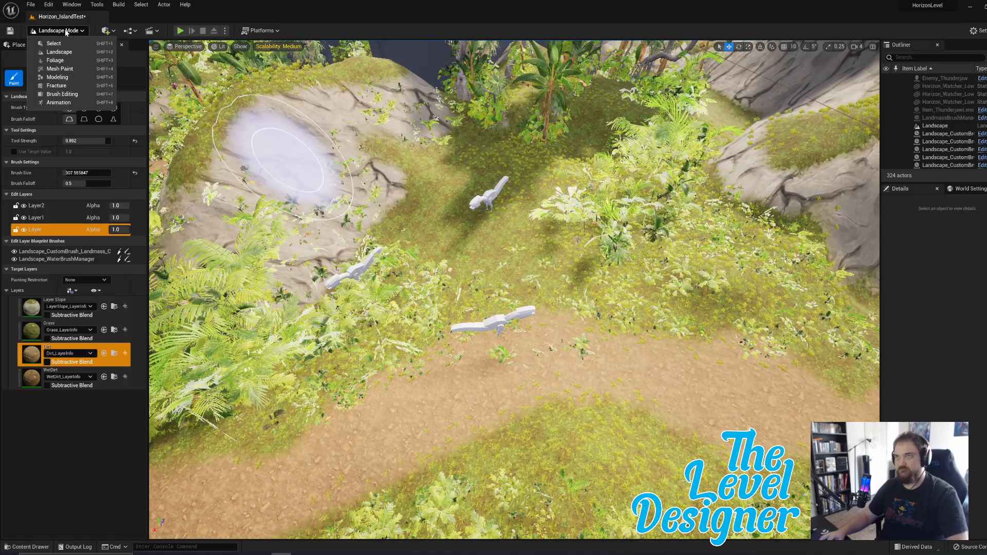
{"action": "left_click", "coordinate": [55, 61]}
{"action": "left_click", "coordinate": [14, 235]}
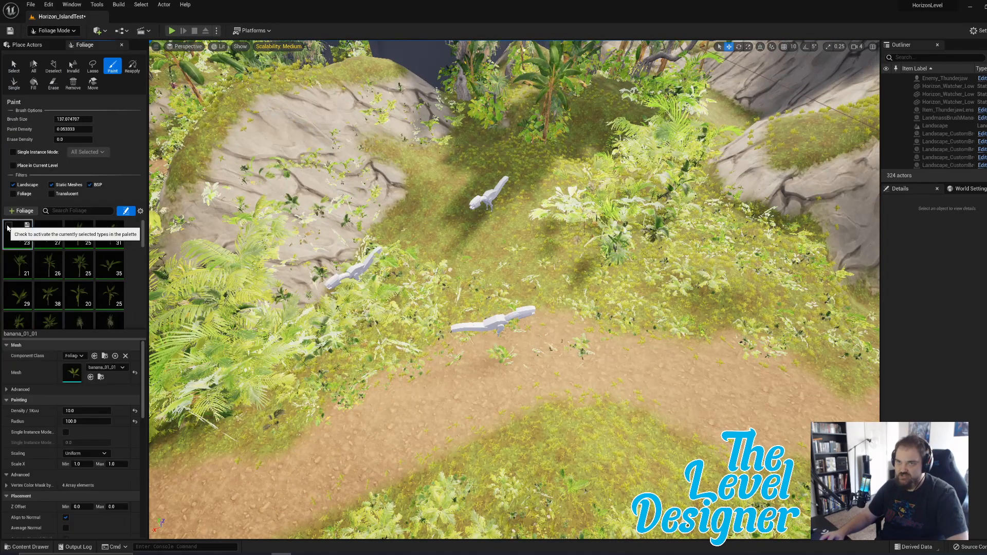
{"action": "scroll", "coordinate": [40, 249], "scroll_direction": "down", "scroll_amount": 10}
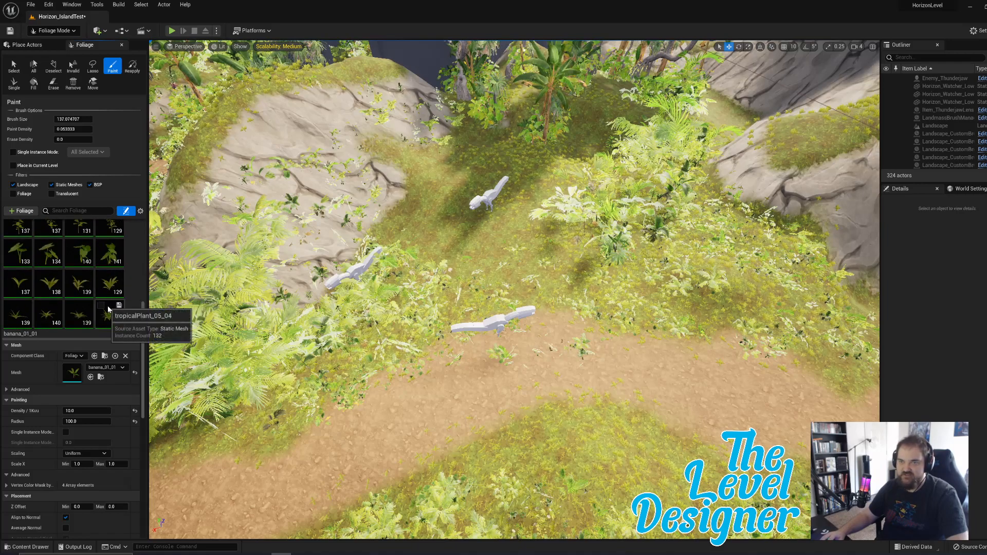
{"action": "key", "text": "ctrl+a"}
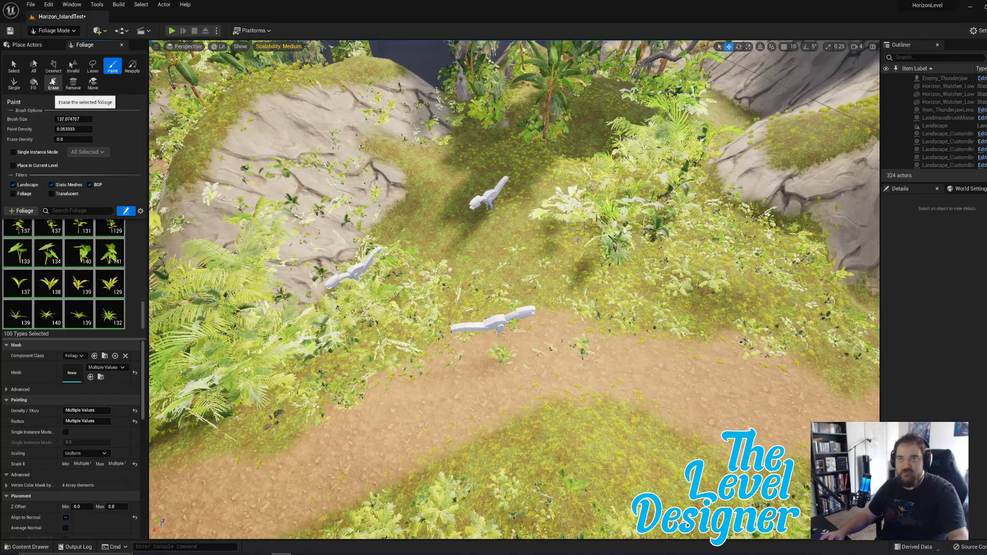
Erase the stray plants from the dirt path and the large rock face beside the creatures.
{"action": "key", "text": "w"}
{"action": "mouse_move", "coordinate": [529, 359]}
{"action": "right_mouse_down"}
{"action": "mouse_move", "coordinate": [521, 379]}
{"action": "mouse_move", "coordinate": [483, 363]}
{"action": "right_mouse_up"}
{"action": "mouse_move", "coordinate": [482, 363]}
{"action": "left_mouse_down"}
{"action": "mouse_move", "coordinate": [418, 374]}
{"action": "mouse_move", "coordinate": [513, 366]}
{"action": "mouse_move", "coordinate": [467, 339]}
{"action": "mouse_move", "coordinate": [632, 361]}
{"action": "mouse_move", "coordinate": [849, 360]}
{"action": "mouse_move", "coordinate": [786, 353]}
{"action": "mouse_move", "coordinate": [616, 390]}
{"action": "mouse_move", "coordinate": [316, 394]}
{"action": "mouse_move", "coordinate": [254, 403]}
{"action": "mouse_move", "coordinate": [455, 361]}
{"action": "left_mouse_up"}
{"action": "mouse_move", "coordinate": [456, 361]}
{"action": "right_mouse_down"}
{"action": "mouse_move", "coordinate": [406, 362]}
{"action": "mouse_move", "coordinate": [355, 394]}
{"action": "mouse_move", "coordinate": [375, 388]}
{"action": "mouse_move", "coordinate": [270, 388]}
{"action": "mouse_move", "coordinate": [390, 339]}
{"action": "mouse_move", "coordinate": [411, 257]}
{"action": "right_mouse_up"}
{"action": "mouse_move", "coordinate": [471, 345]}
{"action": "left_mouse_down"}
{"action": "mouse_move", "coordinate": [348, 238]}
{"action": "mouse_move", "coordinate": [561, 168]}
{"action": "left_mouse_up"}
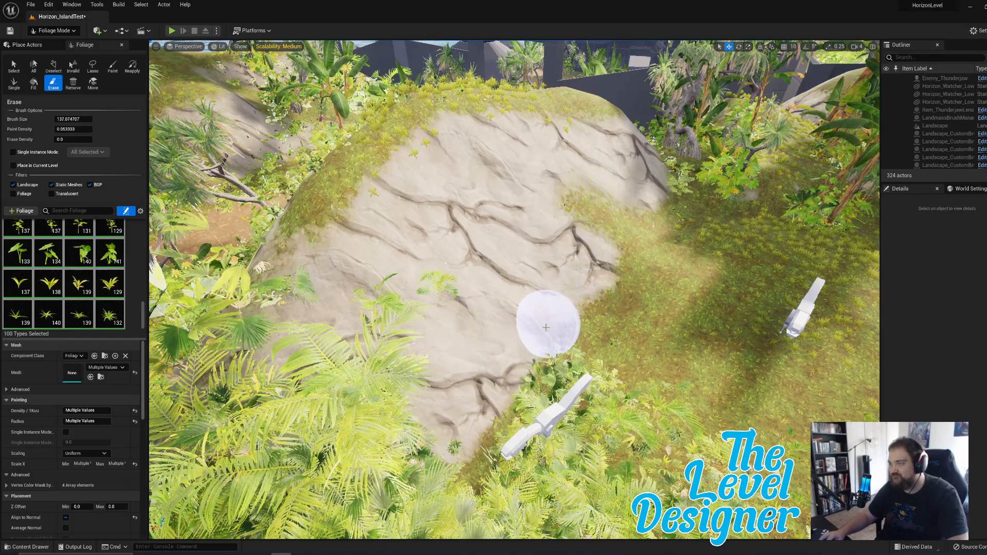
Erase the remaining foliage around the sides of the large rock, including the slope facing the village gateway.
{"action": "mouse_move", "coordinate": [410, 359]}
{"action": "right_mouse_down"}
{"action": "mouse_move", "coordinate": [410, 303]}
{"action": "mouse_move", "coordinate": [478, 317]}
{"action": "mouse_move", "coordinate": [507, 355]}
{"action": "mouse_move", "coordinate": [529, 355]}
{"action": "right_mouse_up"}
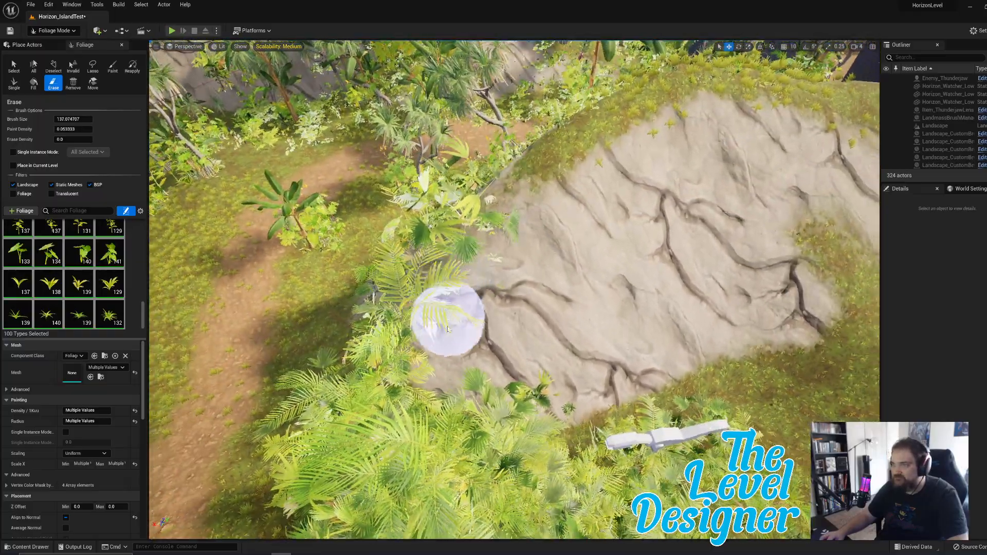
{"action": "right_click_drag", "start_coordinate": [445, 273], "coordinate": [499, 163]}
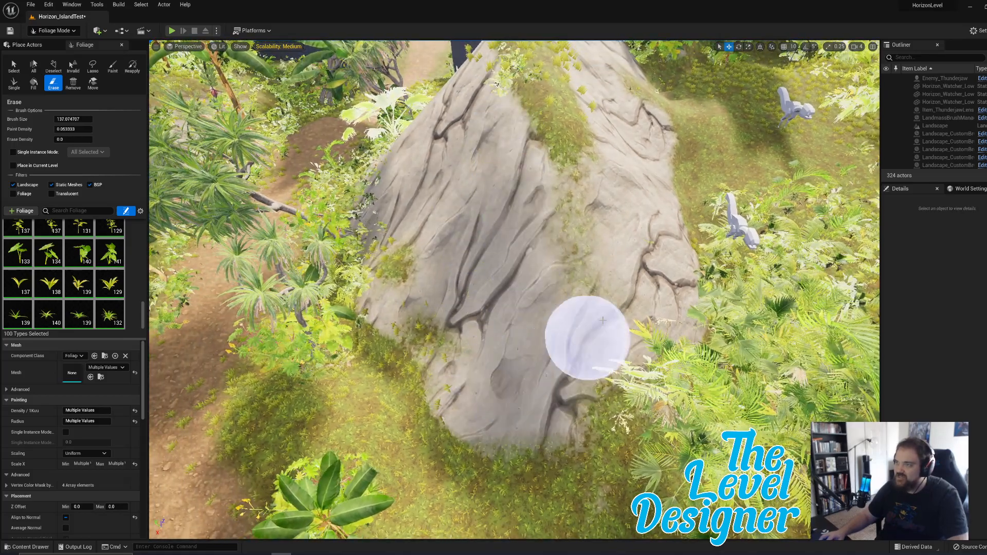
{"action": "right_click_drag", "start_coordinate": [602, 304], "coordinate": [600, 297]}
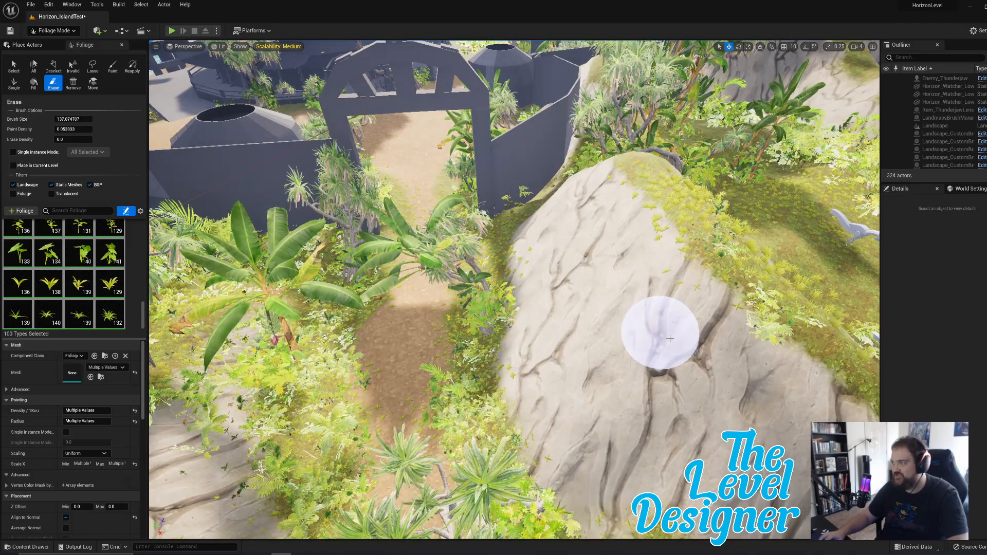
{"action": "mouse_move", "coordinate": [721, 327]}
{"action": "right_mouse_down"}
{"action": "mouse_move", "coordinate": [778, 340]}
{"action": "mouse_move", "coordinate": [753, 304]}
{"action": "mouse_move", "coordinate": [704, 334]}
{"action": "mouse_move", "coordinate": [452, 313]}
{"action": "right_mouse_up"}
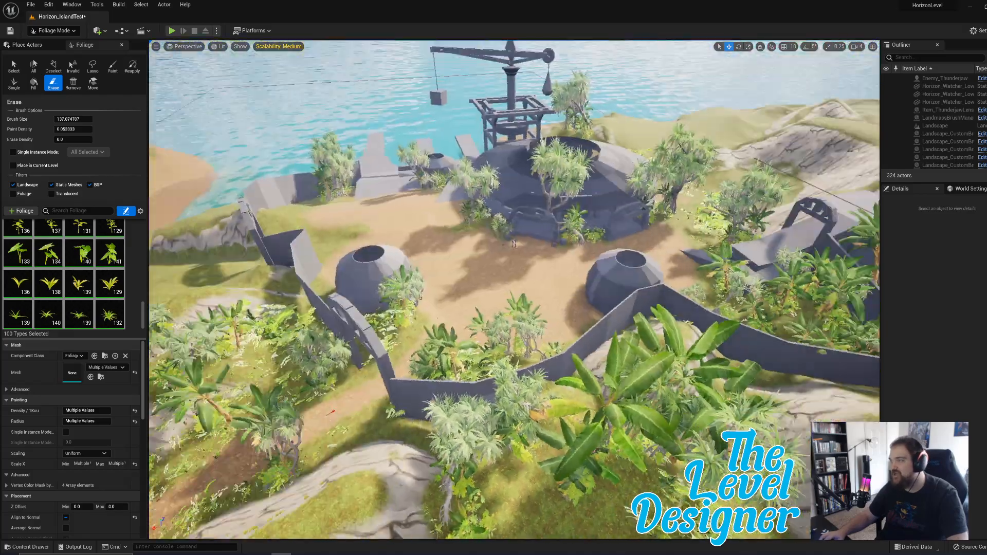
Erase the small plants growing on the dirt path between the rocks leading to the village gateway.
{"action": "mouse_move", "coordinate": [507, 329]}
{"action": "right_mouse_down"}
{"action": "mouse_move", "coordinate": [506, 303]}
{"action": "mouse_move", "coordinate": [462, 349]}
{"action": "mouse_move", "coordinate": [437, 352]}
{"action": "mouse_move", "coordinate": [417, 329]}
{"action": "right_mouse_up"}
{"action": "mouse_move", "coordinate": [506, 307]}
{"action": "right_mouse_down"}
{"action": "mouse_move", "coordinate": [442, 355]}
{"action": "mouse_move", "coordinate": [440, 385]}
{"action": "right_mouse_up"}
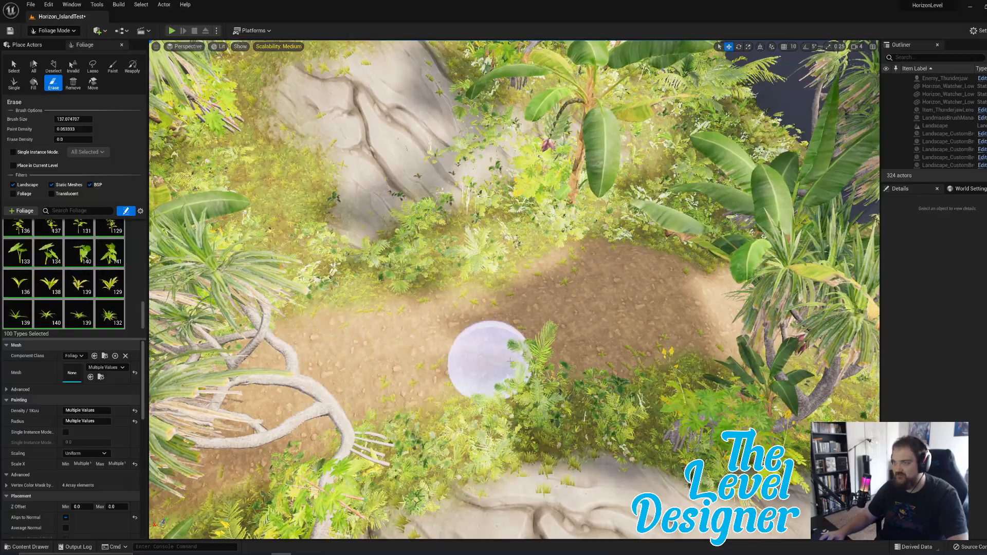
{"action": "left_click_drag", "start_coordinate": [504, 362], "coordinate": [603, 344]}
{"action": "mouse_move", "coordinate": [657, 346]}
{"action": "right_mouse_down"}
{"action": "mouse_move", "coordinate": [624, 313]}
{"action": "mouse_move", "coordinate": [616, 287]}
{"action": "right_mouse_up"}
{"action": "mouse_move", "coordinate": [549, 284]}
{"action": "left_mouse_down"}
{"action": "mouse_move", "coordinate": [546, 392]}
{"action": "mouse_move", "coordinate": [540, 345]}
{"action": "left_mouse_up"}
{"action": "right_click_drag", "start_coordinate": [540, 346], "coordinate": [544, 321]}
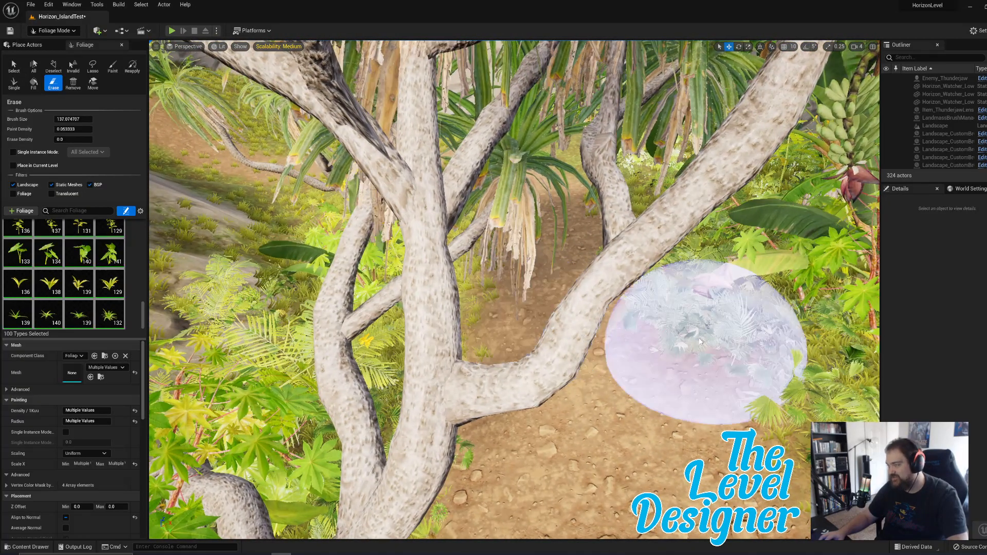
Erase the undergrowth covering the narrow rock outcrop beside the jungle path.
{"action": "mouse_move", "coordinate": [681, 322]}
{"action": "right_mouse_down"}
{"action": "mouse_move", "coordinate": [663, 329]}
{"action": "mouse_move", "coordinate": [673, 321]}
{"action": "right_mouse_up"}
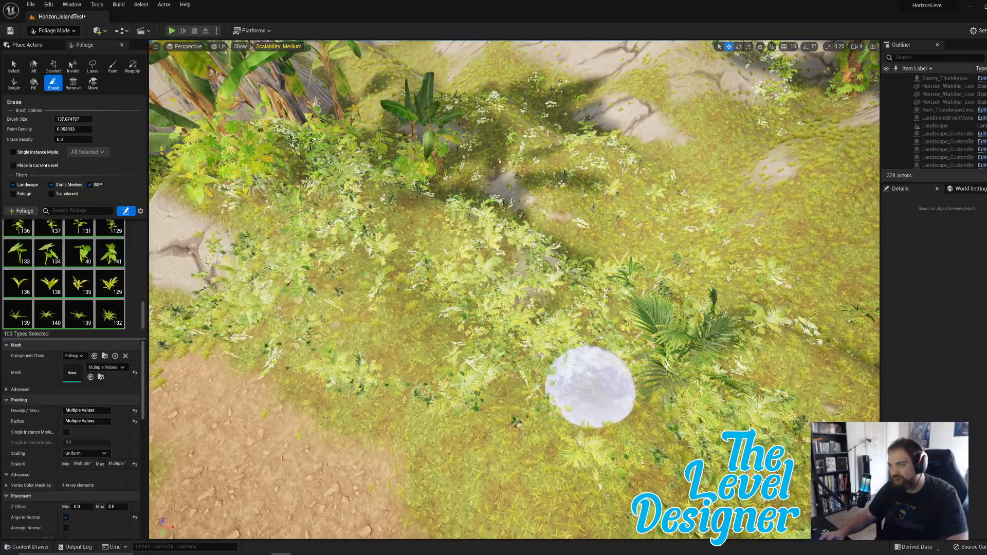
{"action": "mouse_move", "coordinate": [620, 285]}
{"action": "right_mouse_down"}
{"action": "mouse_move", "coordinate": [494, 257]}
{"action": "mouse_move", "coordinate": [474, 232]}
{"action": "right_mouse_up"}
{"action": "key", "text": "w"}
{"action": "mouse_move", "coordinate": [377, 226]}
{"action": "left_mouse_down"}
{"action": "mouse_move", "coordinate": [478, 258]}
{"action": "mouse_move", "coordinate": [565, 155]}
{"action": "mouse_move", "coordinate": [498, 279]}
{"action": "mouse_move", "coordinate": [455, 323]}
{"action": "left_mouse_up"}
{"action": "right_click_drag", "start_coordinate": [455, 323], "coordinate": [508, 226]}
{"action": "key", "text": "w"}
{"action": "key", "text": "s"}
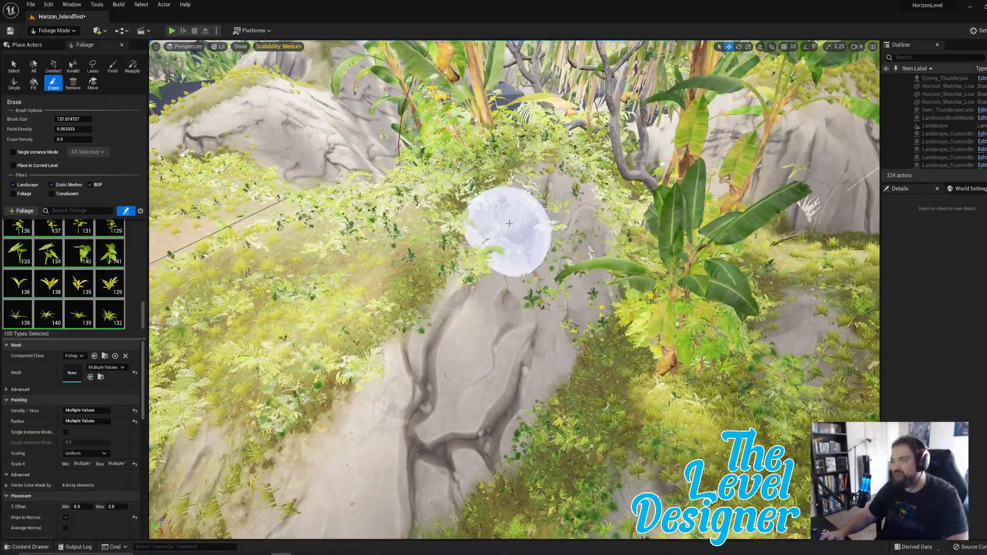
{"action": "mouse_move", "coordinate": [520, 239]}
{"action": "left_mouse_down"}
{"action": "mouse_move", "coordinate": [522, 274]}
{"action": "mouse_move", "coordinate": [566, 203]}
{"action": "mouse_move", "coordinate": [547, 308]}
{"action": "mouse_move", "coordinate": [574, 279]}
{"action": "mouse_move", "coordinate": [500, 396]}
{"action": "mouse_move", "coordinate": [535, 307]}
{"action": "left_mouse_up"}
Erase the leftover plants on the outcrop's rock surface near the base of the trees.
{"action": "key", "text": "w"}
{"action": "mouse_move", "coordinate": [535, 307]}
{"action": "right_mouse_down"}
{"action": "mouse_move", "coordinate": [537, 296]}
{"action": "mouse_move", "coordinate": [596, 293]}
{"action": "mouse_move", "coordinate": [647, 303]}
{"action": "mouse_move", "coordinate": [632, 298]}
{"action": "right_mouse_up"}
{"action": "key", "text": "s"}
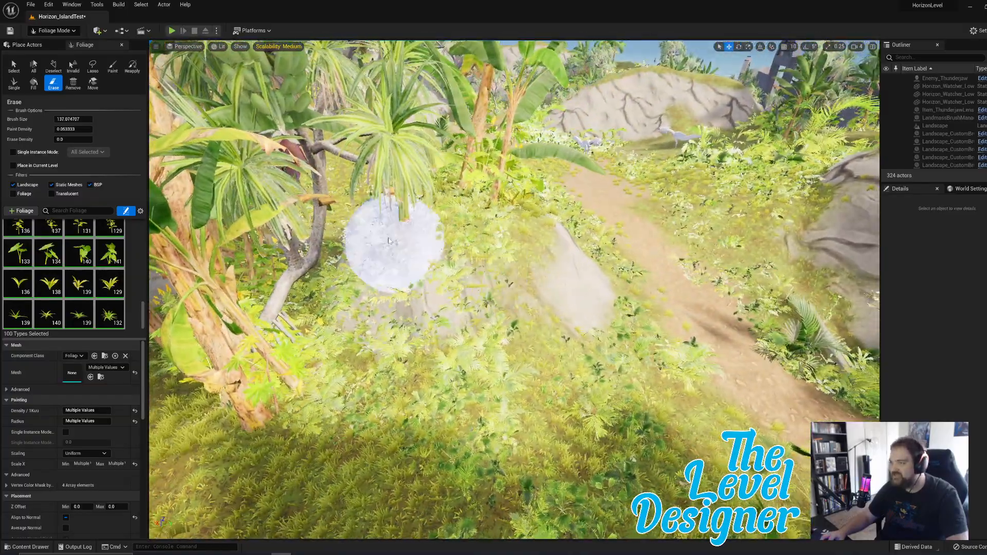
{"action": "mouse_move", "coordinate": [379, 282]}
{"action": "left_mouse_down"}
{"action": "mouse_move", "coordinate": [456, 298]}
{"action": "mouse_move", "coordinate": [423, 303]}
{"action": "mouse_move", "coordinate": [364, 273]}
{"action": "left_mouse_up"}
{"action": "mouse_move", "coordinate": [364, 273]}
{"action": "right_mouse_down"}
{"action": "mouse_move", "coordinate": [483, 288]}
{"action": "mouse_move", "coordinate": [463, 303]}
{"action": "right_mouse_up"}
{"action": "key", "text": "w"}
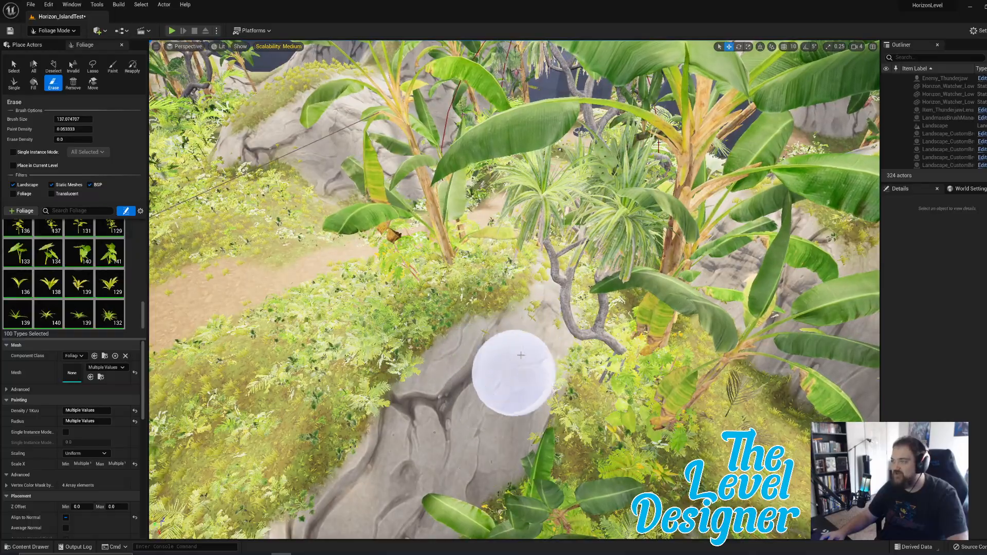
Inspect the cleaned-up jungle path, the surrounding rock walls and the approach to the village gateways.
{"action": "mouse_move", "coordinate": [489, 408]}
{"action": "right_mouse_down"}
{"action": "mouse_move", "coordinate": [377, 466]}
{"action": "mouse_move", "coordinate": [366, 452]}
{"action": "mouse_move", "coordinate": [369, 465]}
{"action": "mouse_move", "coordinate": [374, 425]}
{"action": "mouse_move", "coordinate": [434, 355]}
{"action": "right_mouse_up"}
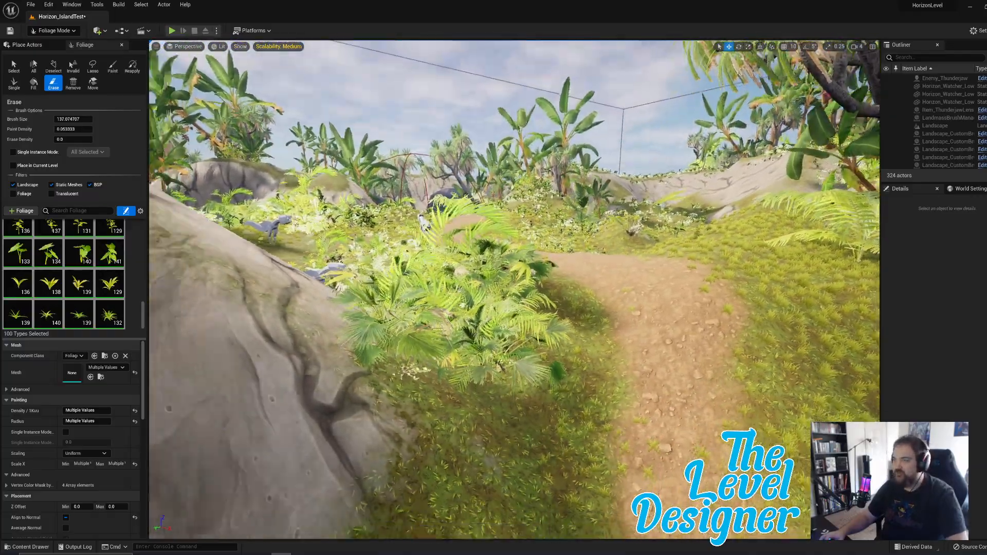
{"action": "right_click_drag", "start_coordinate": [514, 290], "coordinate": [319, 295]}
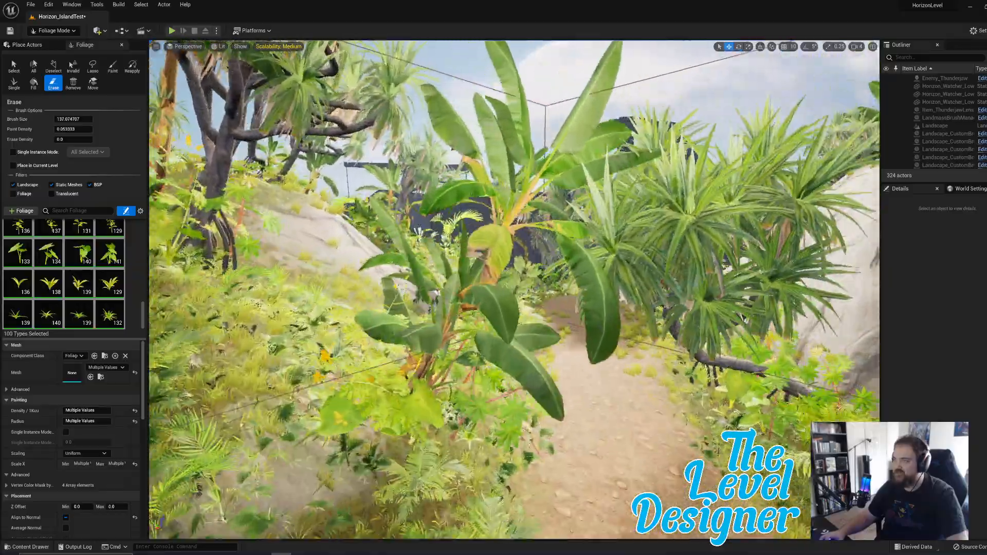
{"action": "key", "text": "w"}
{"action": "right_click_drag", "start_coordinate": [514, 289], "coordinate": [558, 297]}
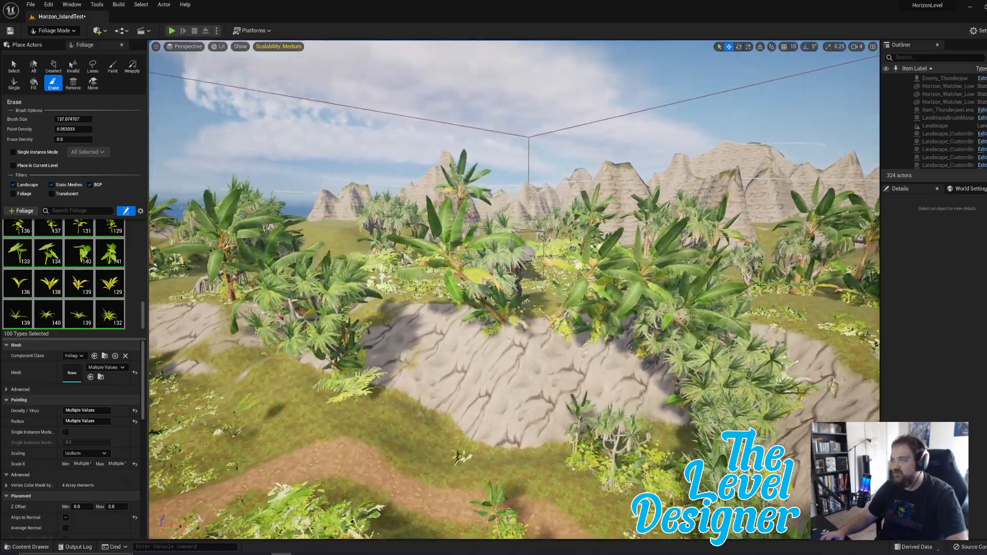
{"action": "right_click_drag", "start_coordinate": [514, 289], "coordinate": [431, 282]}
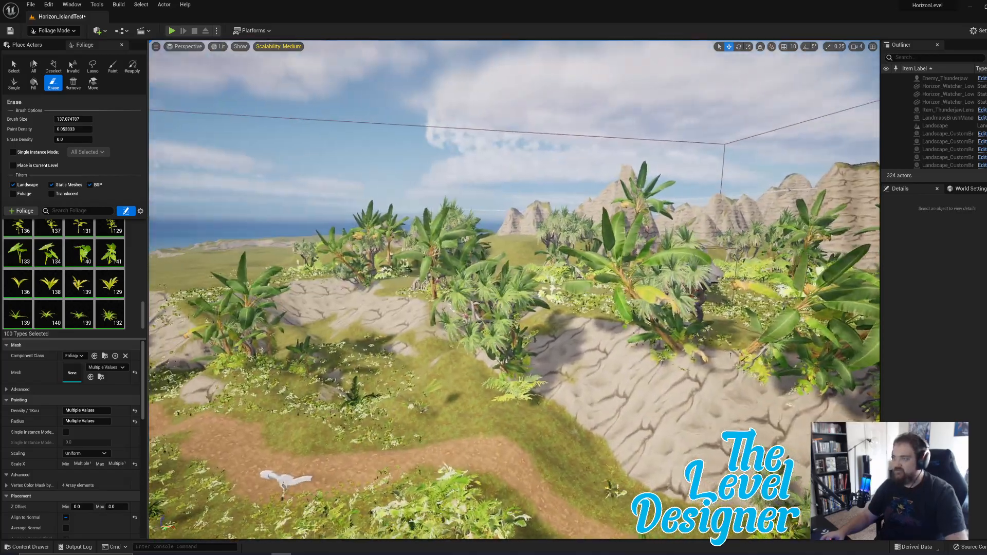
{"action": "right_click_drag", "start_coordinate": [514, 289], "coordinate": [491, 329]}
{"action": "key", "text": "e"}
{"action": "right_click_drag", "start_coordinate": [670, 387], "coordinate": [584, 405]}
{"action": "key", "text": "s"}
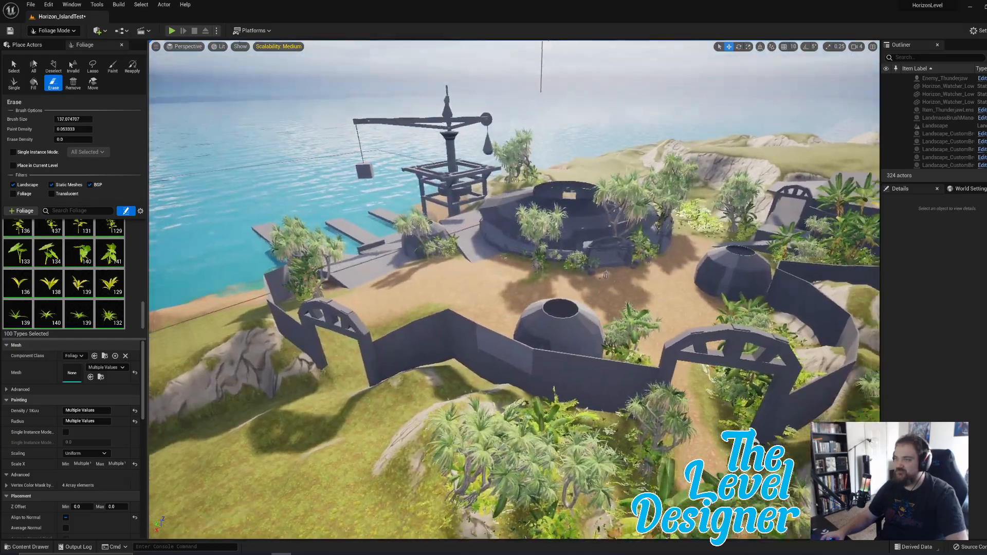
Examine the island layout from above, from the village along the jungle path to the Thunderjaw's clearing.
{"action": "key", "text": "a"}
{"action": "right_click_drag", "start_coordinate": [514, 289], "coordinate": [514, 321]}
{"action": "key", "text": "s"}
{"action": "key", "text": "s"}
{"action": "right_click_drag", "start_coordinate": [473, 265], "coordinate": [473, 265]}
{"action": "key", "text": "s"}
{"action": "right_click_drag", "start_coordinate": [469, 334], "coordinate": [464, 282]}
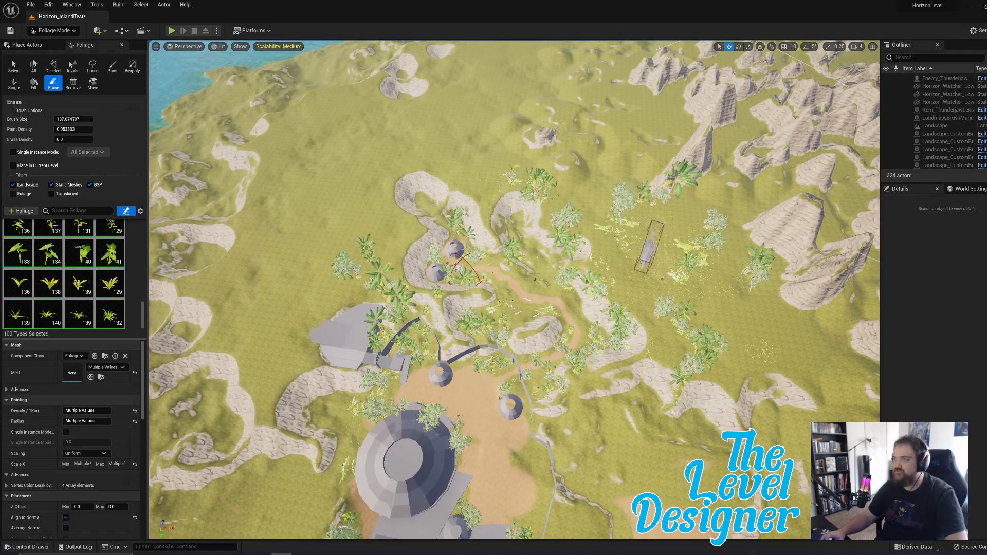
{"action": "key", "text": "w"}
{"action": "right_click_drag", "start_coordinate": [487, 282], "coordinate": [553, 259]}
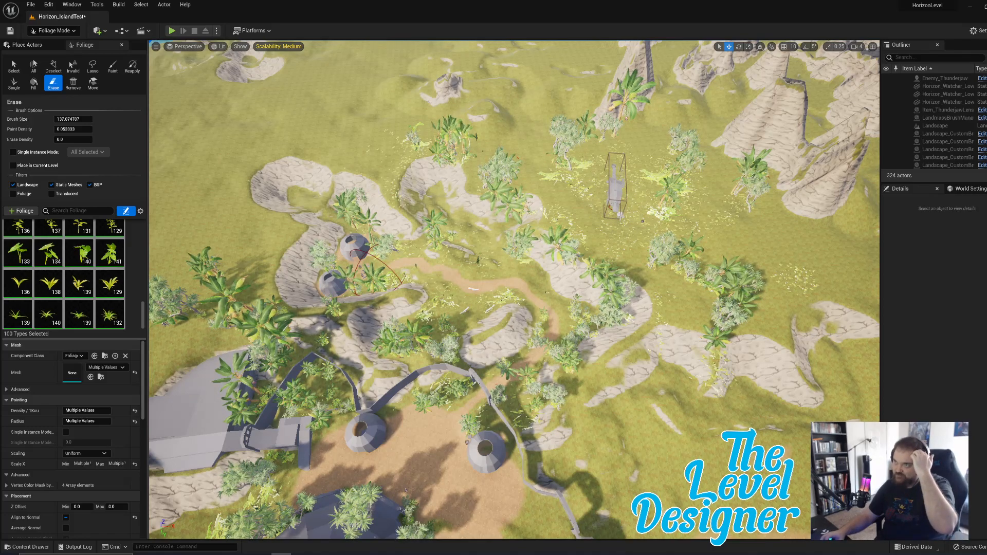
{"action": "key", "text": "w"}
{"action": "right_click_drag", "start_coordinate": [514, 288], "coordinate": [535, 205]}
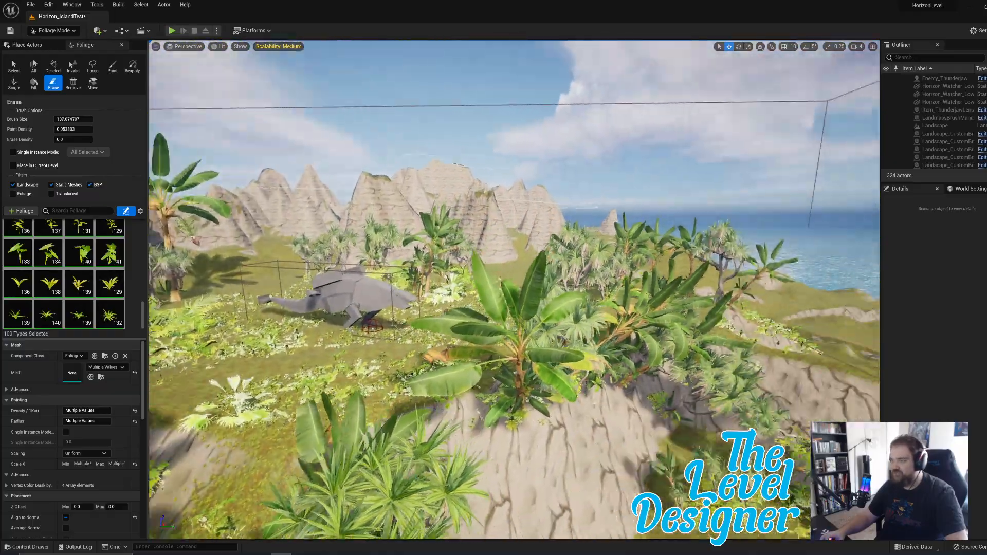
{"action": "mouse_move", "coordinate": [535, 206]}
{"action": "right_mouse_down"}
{"action": "mouse_move", "coordinate": [560, 208]}
{"action": "mouse_move", "coordinate": [542, 216]}
{"action": "mouse_move", "coordinate": [581, 364]}
{"action": "mouse_move", "coordinate": [632, 361]}
{"action": "right_mouse_up"}
{"action": "right_click_drag", "start_coordinate": [671, 334], "coordinate": [630, 326]}
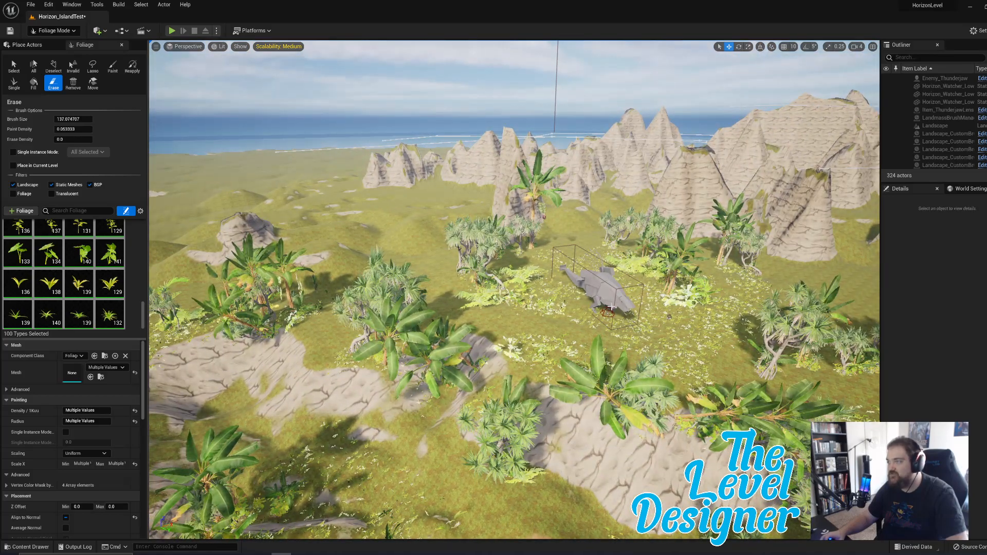
Switch to Select mode, select Enemy_Thunderjaw together with its Item_ThunderjawLens actor, and focus the view on them.
{"action": "left_click", "coordinate": [52, 30]}
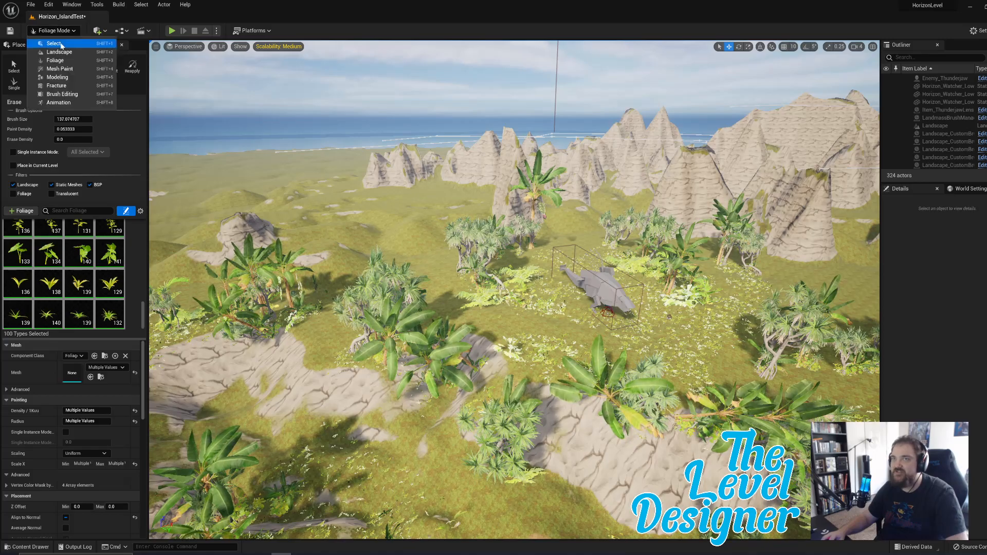
{"action": "left_click", "coordinate": [51, 41]}
{"action": "mouse_move", "coordinate": [642, 302]}
{"action": "right_mouse_down"}
{"action": "mouse_move", "coordinate": [679, 292]}
{"action": "mouse_move", "coordinate": [662, 318]}
{"action": "mouse_move", "coordinate": [642, 312]}
{"action": "right_mouse_up"}
{"action": "left_click", "coordinate": [571, 318]}
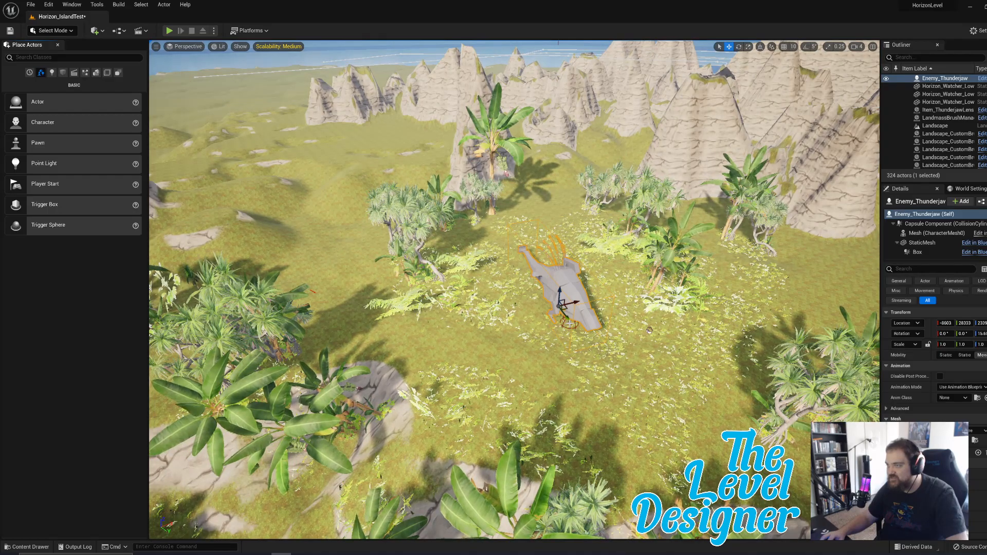
{"action": "left_click", "coordinate": [569, 322], "text": "ctrl"}
{"action": "right_click_drag", "start_coordinate": [649, 331], "coordinate": [575, 309]}
{"action": "key", "text": "f"}
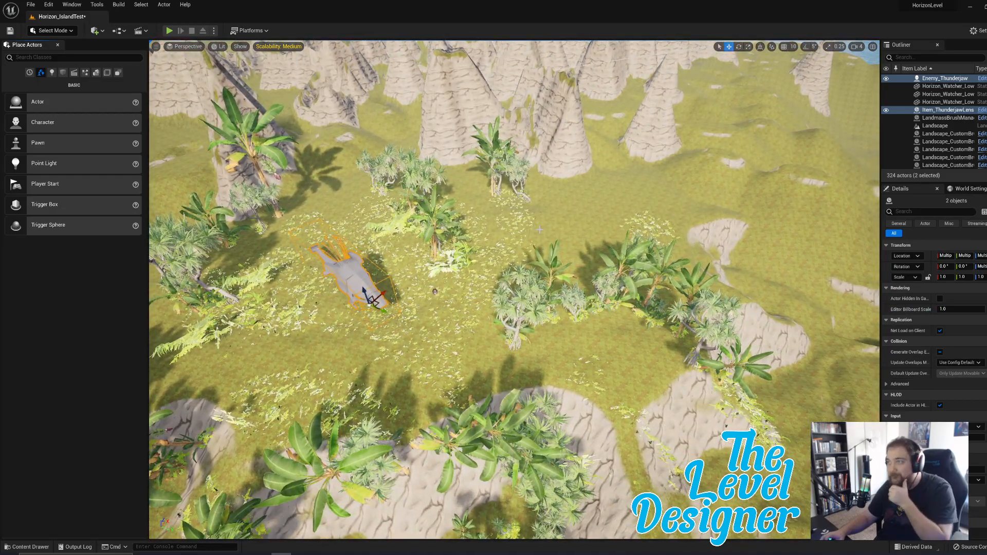
Save all unsaved levels and assets of the project.
{"action": "right_click_drag", "start_coordinate": [540, 229], "coordinate": [478, 230]}
{"action": "right_click_drag", "start_coordinate": [636, 243], "coordinate": [675, 243]}
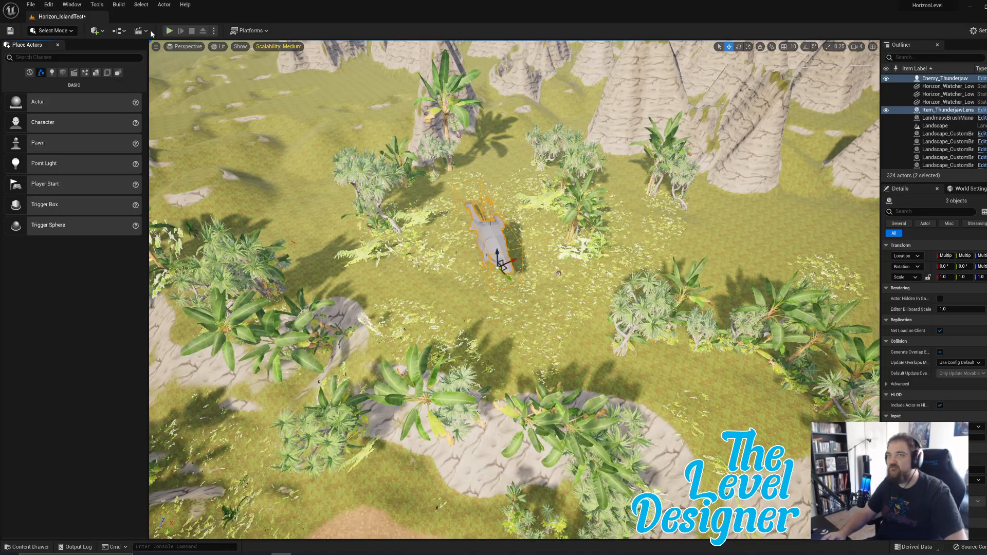
{"action": "left_click", "coordinate": [31, 5]}
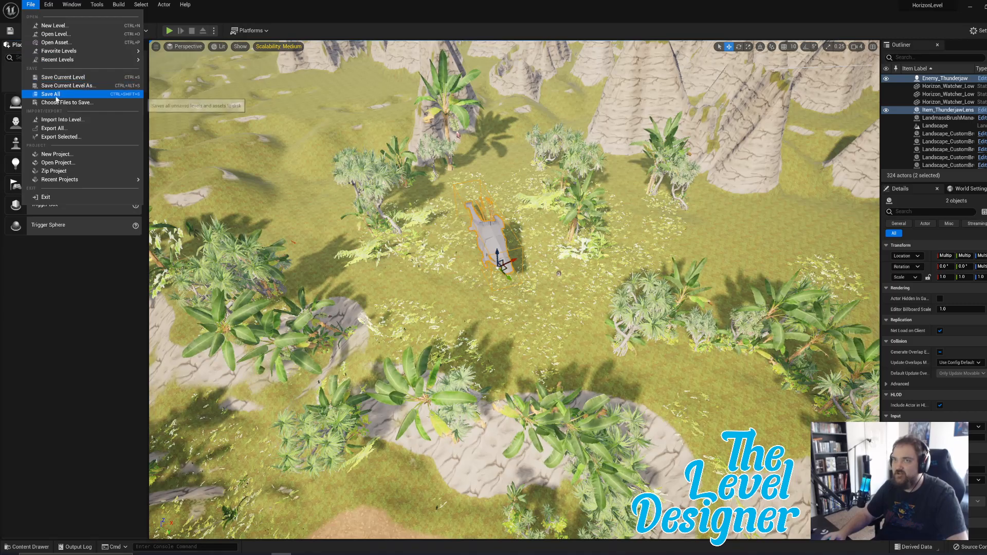
{"action": "left_click", "coordinate": [50, 94]}
Start a play session from the sandy village square facing the crane and the sea.
{"action": "key", "text": "s"}
{"action": "right_click_drag", "start_coordinate": [329, 165], "coordinate": [238, 45]}
{"action": "key", "text": "w"}
{"action": "key", "text": "w"}
{"action": "key", "text": "w"}
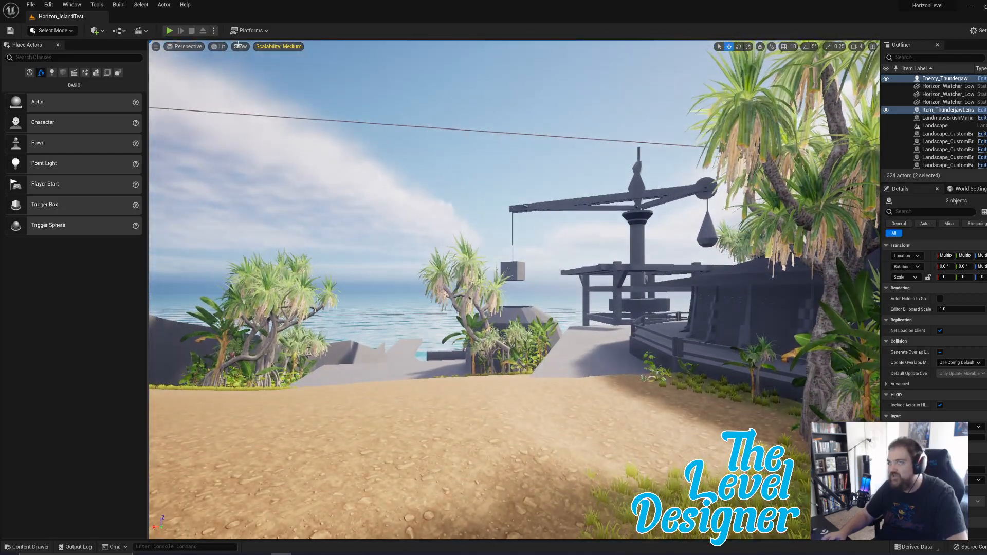
{"action": "left_click", "coordinate": [169, 30]}
{"action": "left_click", "coordinate": [544, 262]}
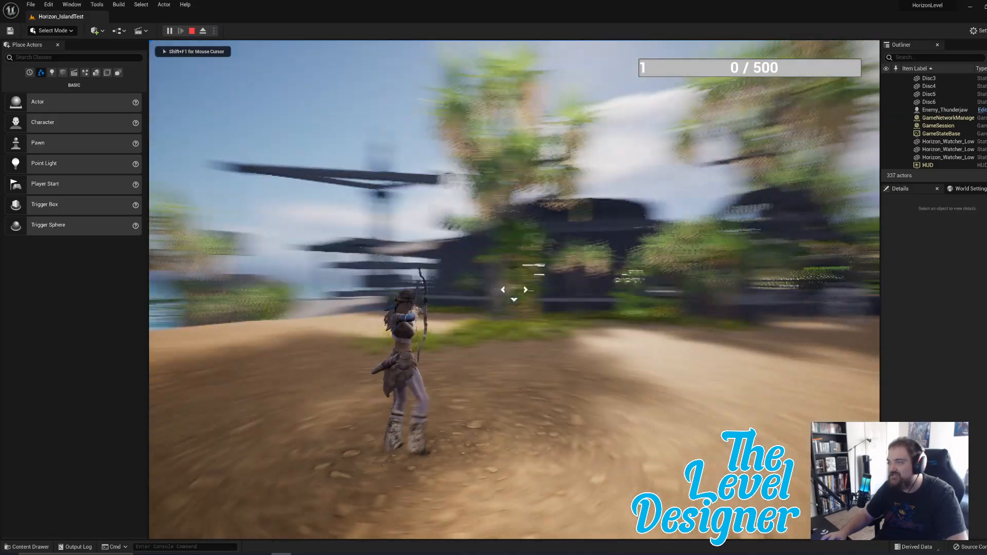
Run the character across the village square and into the domed hut to the quest giver.
{"action": "key", "text": "w"}
{"action": "key", "text": "w"}
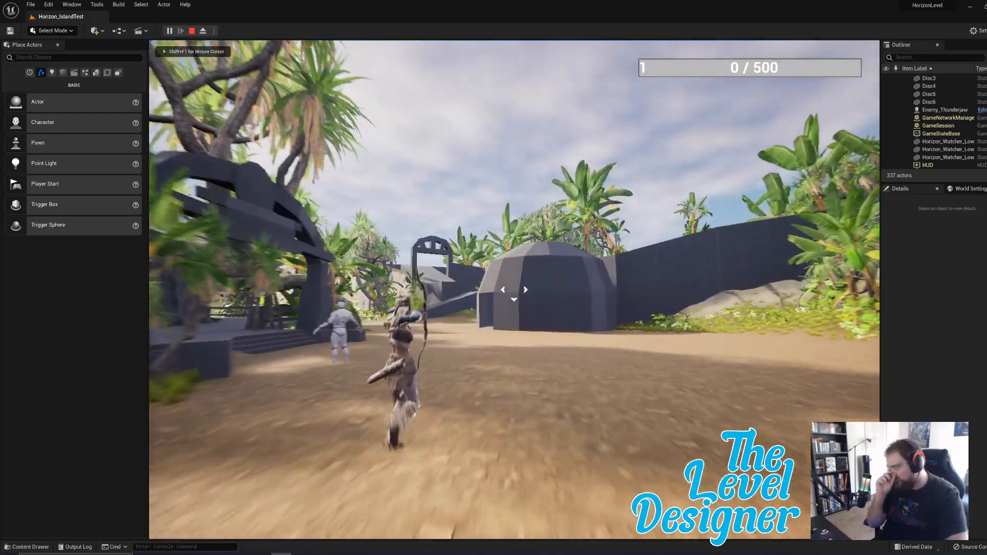
{"action": "key", "text": "w"}
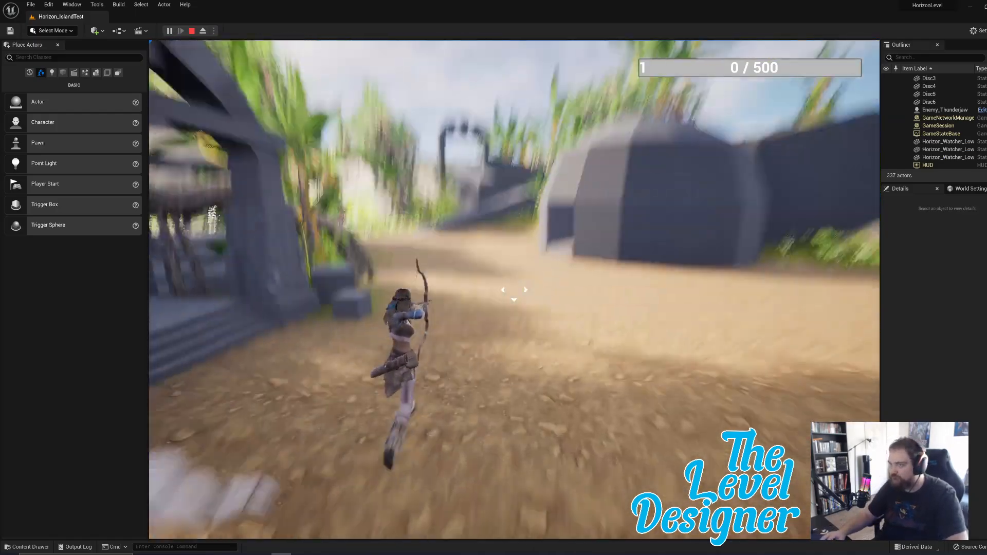
{"action": "key", "text": "w"}
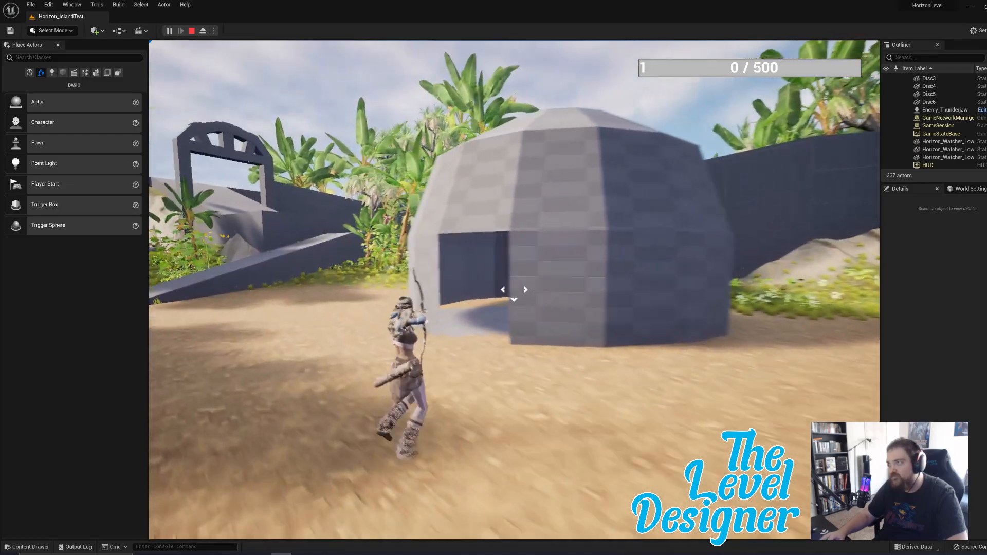
{"action": "key", "text": "w"}
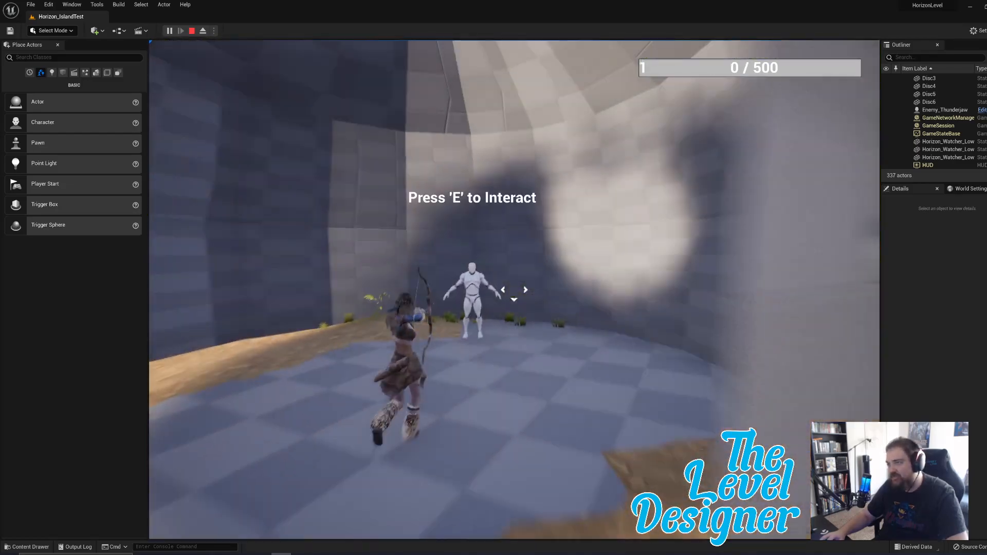
Accept the "Shock of the Hunt" quest from the hut's quest giver and select it in the Quest Log.
{"action": "key", "text": "e"}
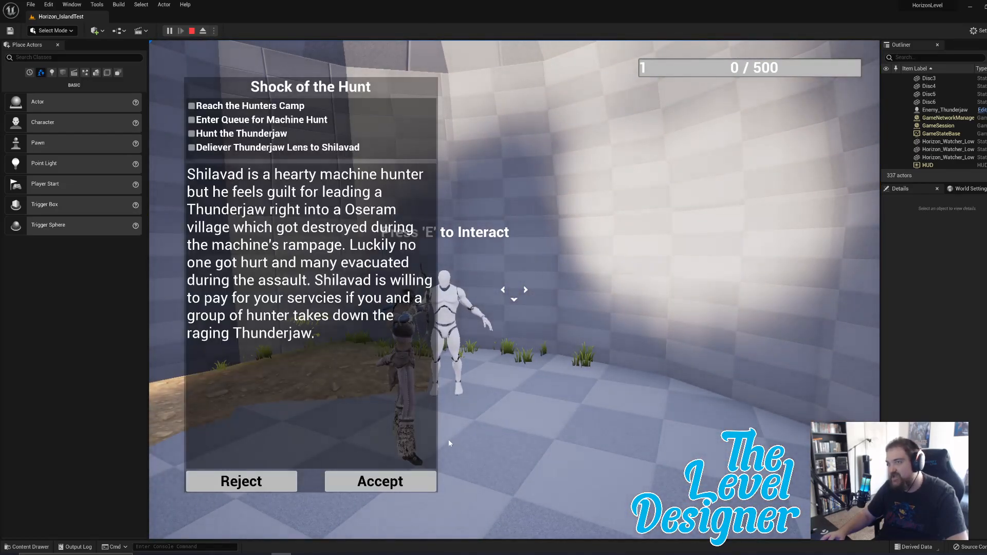
{"action": "left_click", "coordinate": [363, 482]}
{"action": "key", "text": "j"}
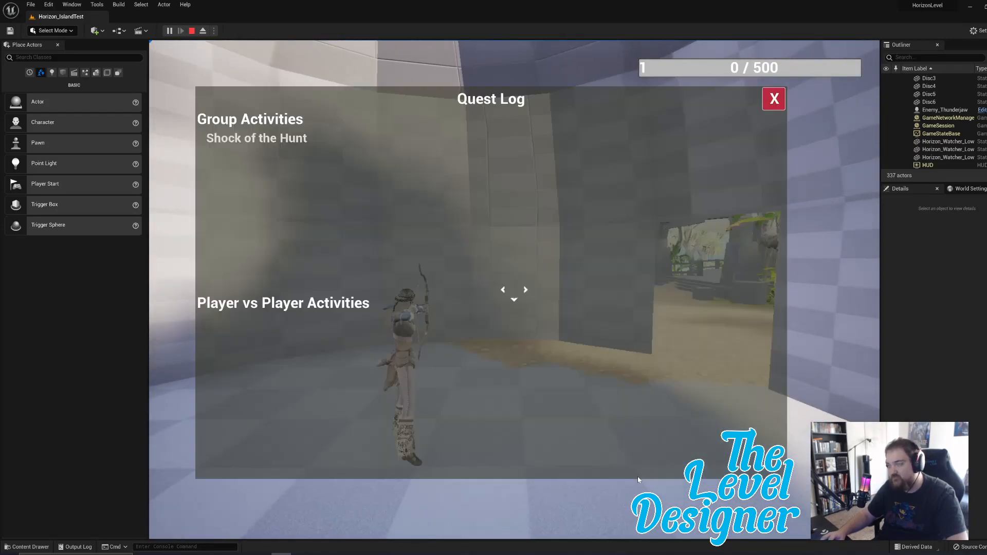
{"action": "left_click", "coordinate": [323, 147]}
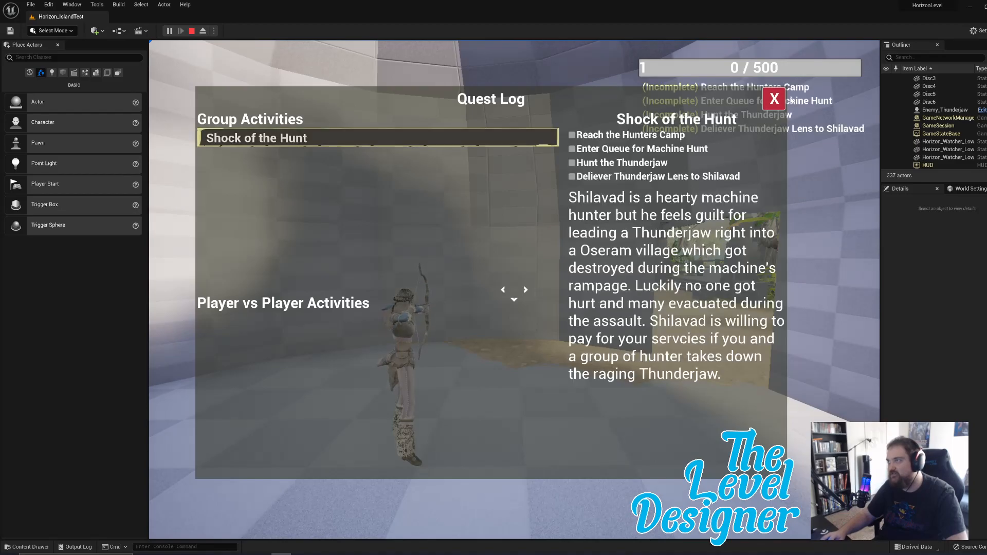
{"action": "left_click", "coordinate": [775, 98]}
Follow the jungle path past the Watcher to the Hunters Camp and enter the machine hunt queue there.
{"action": "key", "text": "w"}
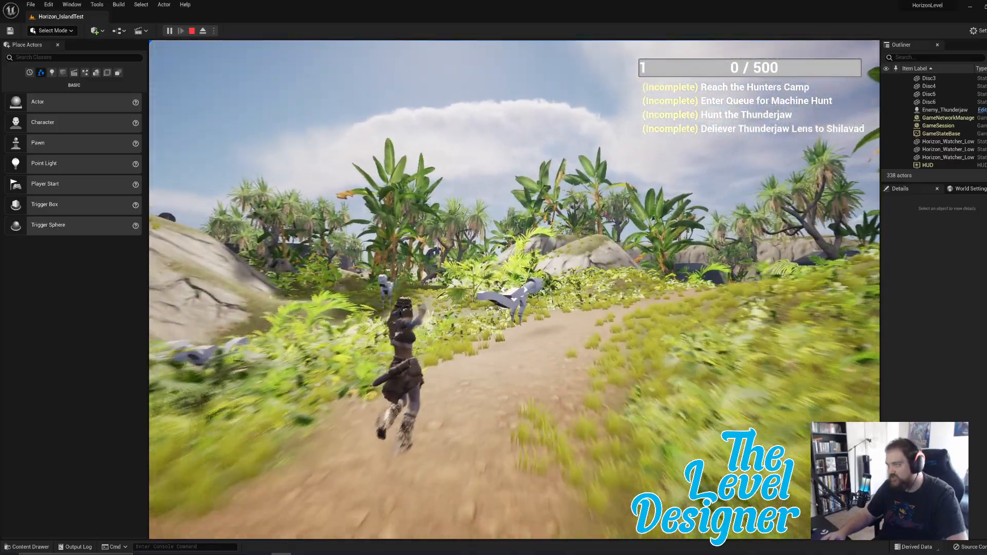
{"action": "key", "text": "w"}
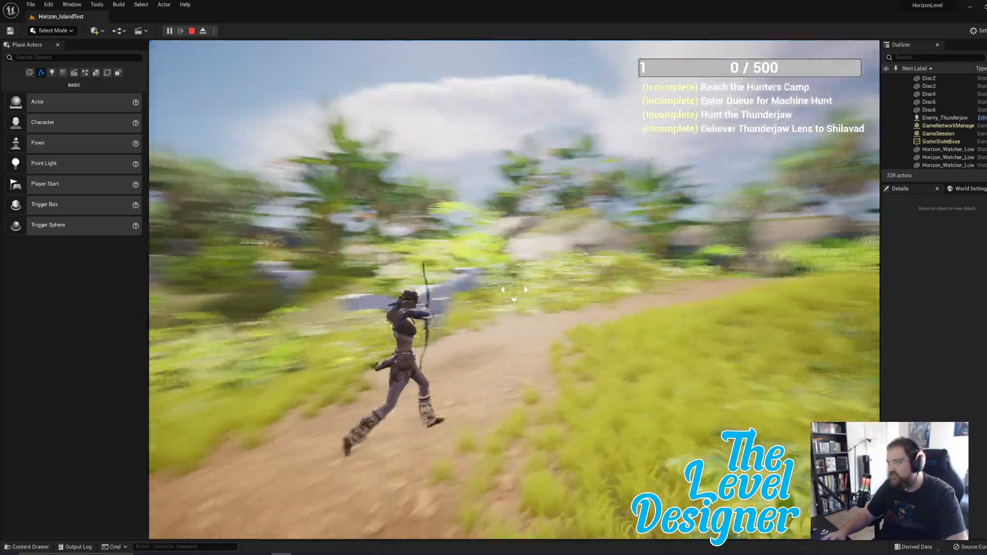
{"action": "key", "text": "w"}
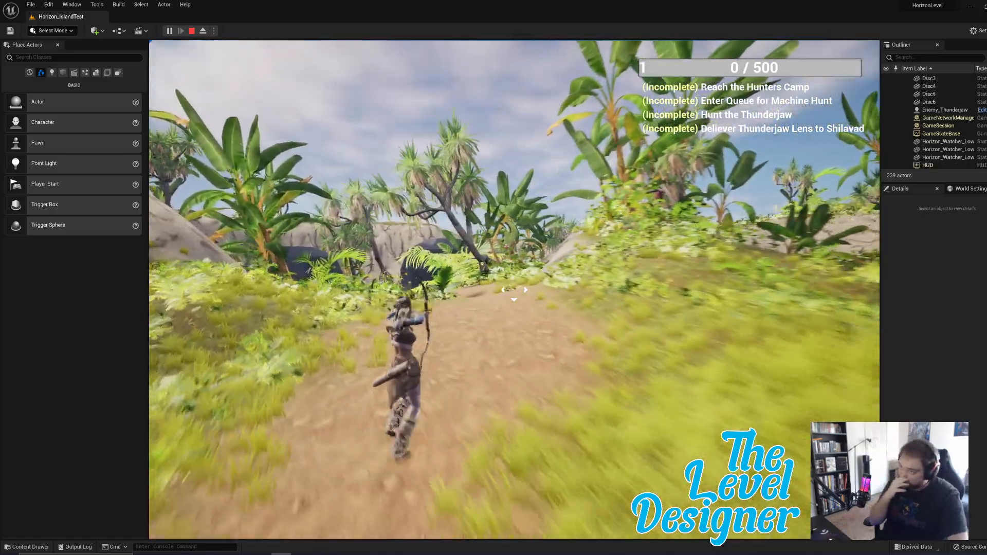
{"action": "key", "text": "w"}
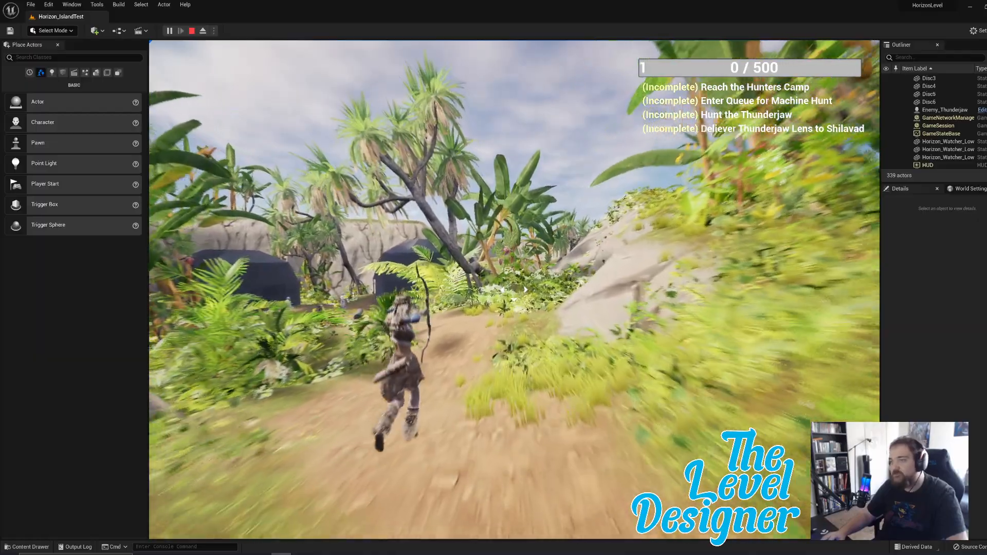
{"action": "key", "text": "w"}
{"action": "key", "text": "w"}
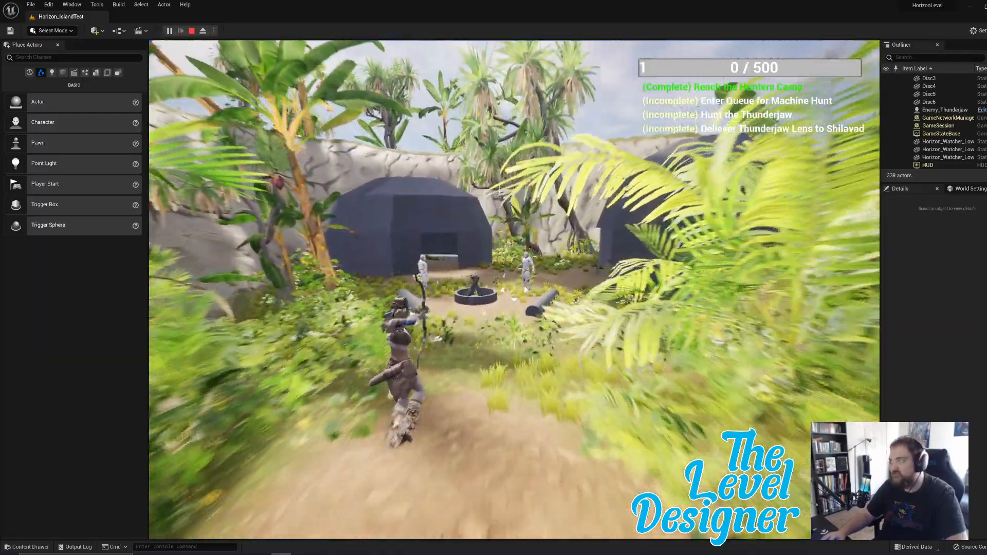
{"action": "key", "text": "w"}
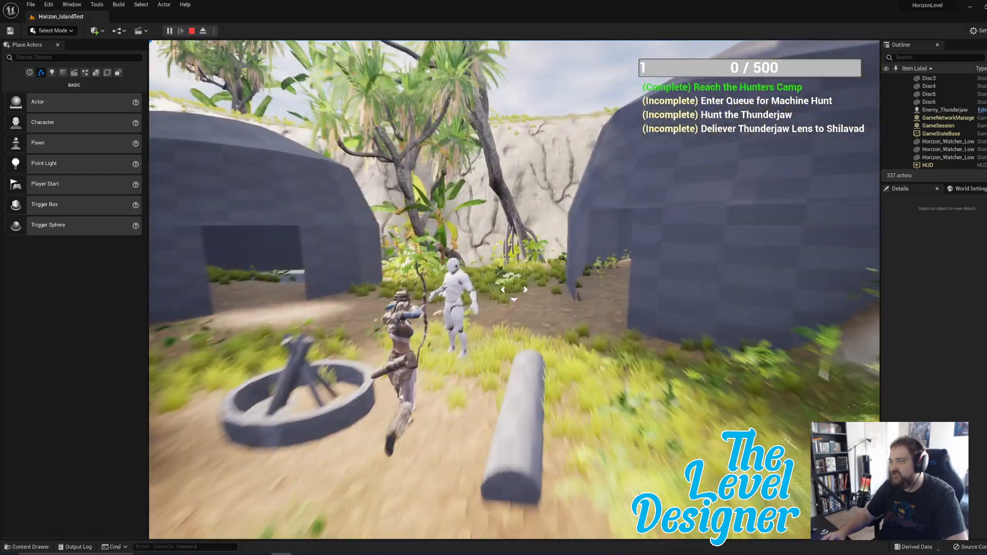
{"action": "key", "text": "w"}
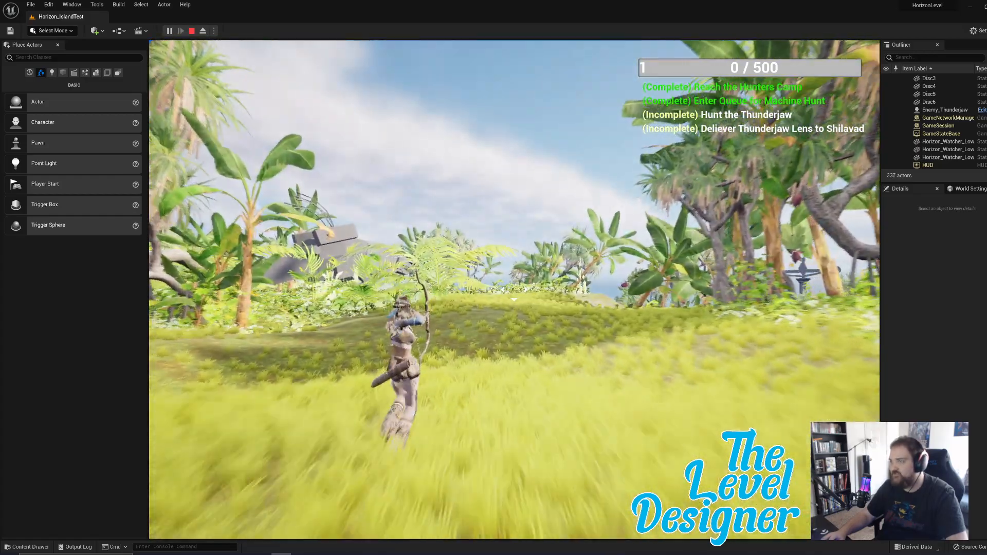
Cross the grassland to the Thunderjaw, shoot it down and collect the lens it leaves behind.
{"action": "key", "text": "w"}
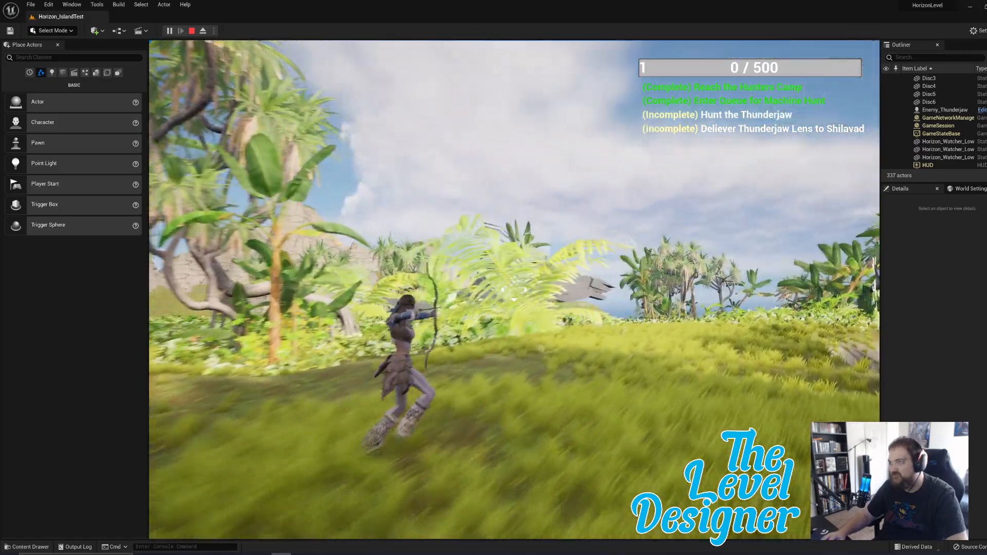
{"action": "key", "text": "w"}
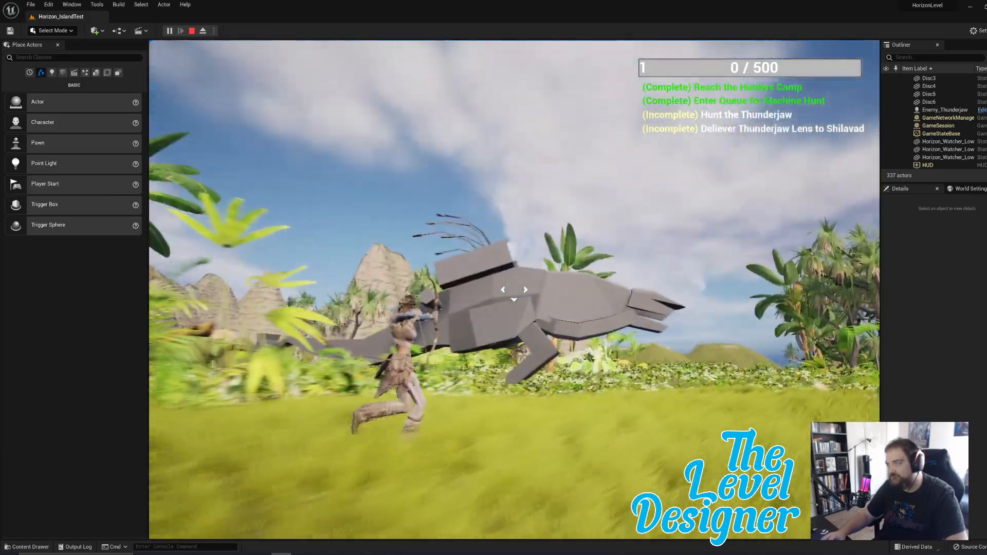
{"action": "key", "text": "w"}
{"action": "left_click", "coordinate": [514, 290]}
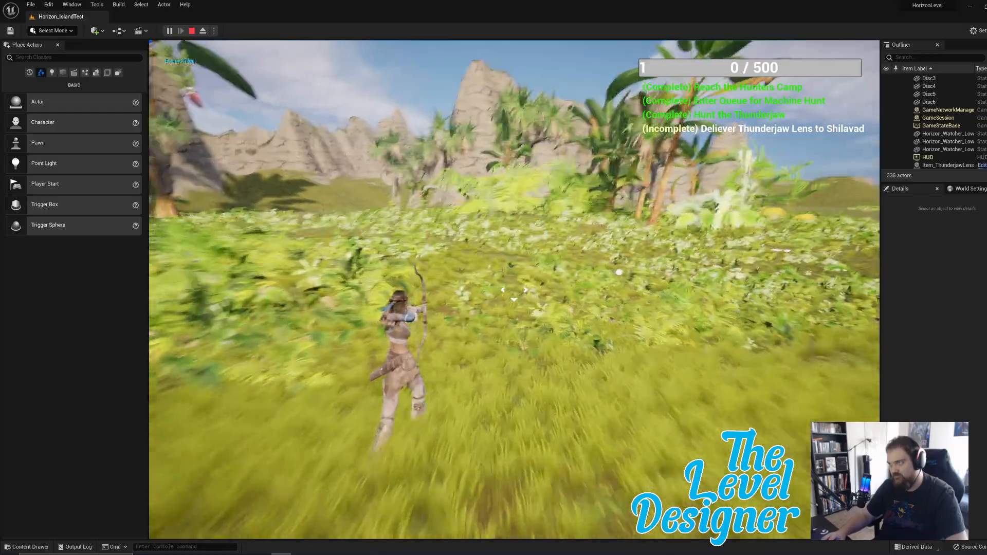
{"action": "key", "text": "w"}
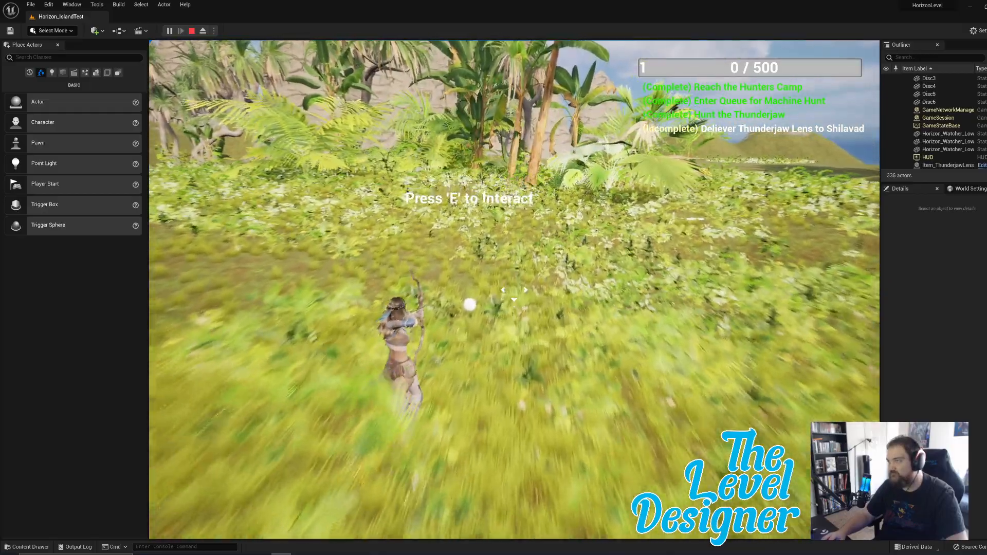
{"action": "key", "text": "e"}
Run back through the large gateway and across the village to the quest giver's domed hut.
{"action": "key", "text": "w"}
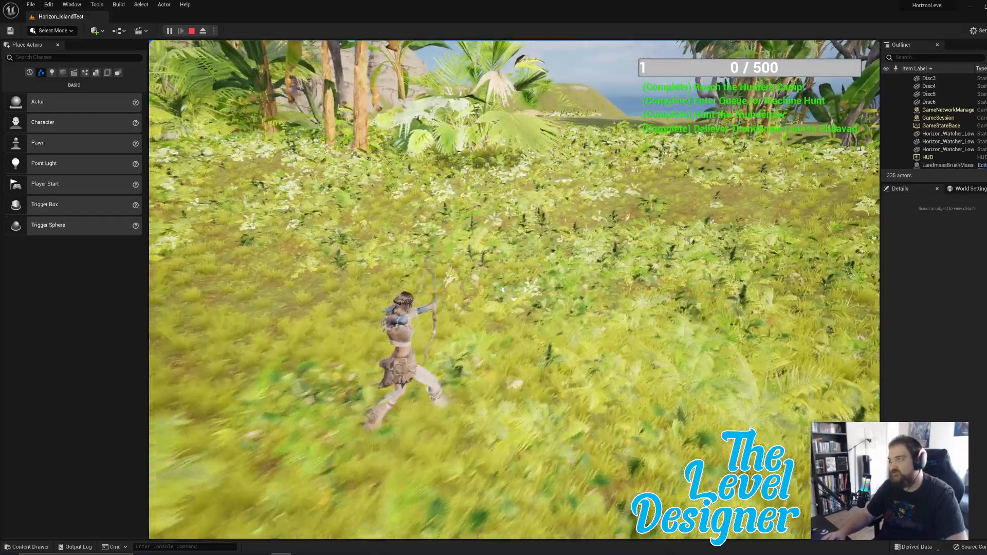
{"action": "key", "text": "w"}
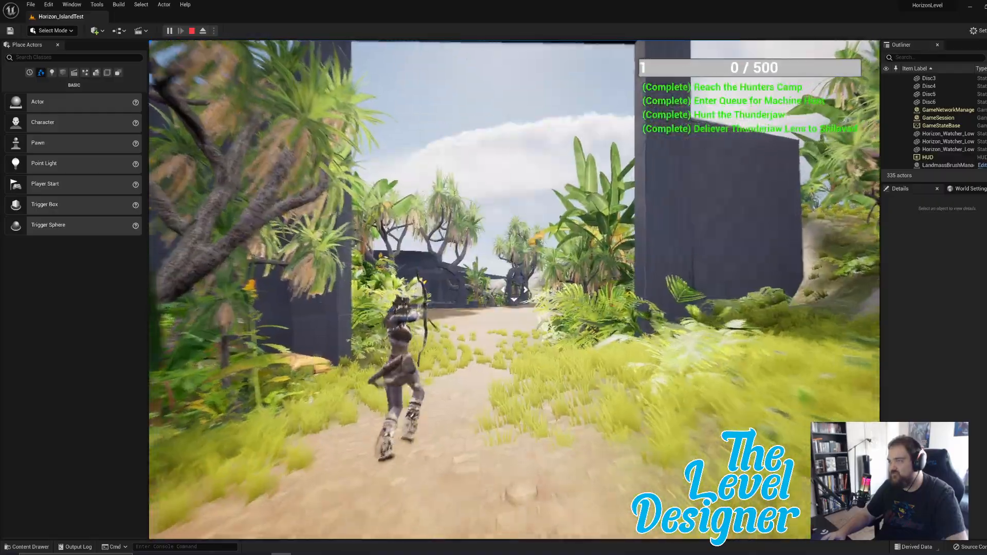
{"action": "key", "text": "w"}
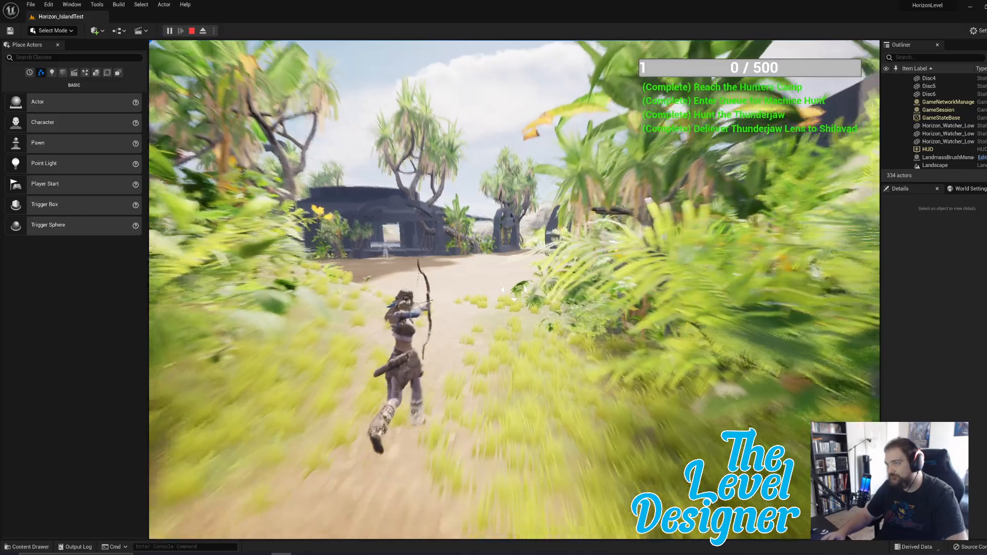
{"action": "key", "text": "w"}
{"action": "key", "text": "w"}
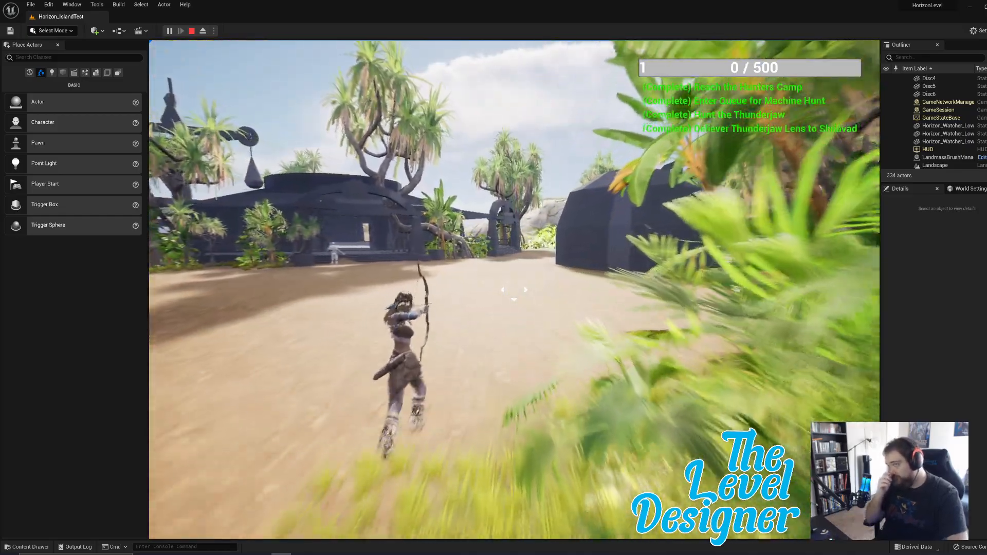
{"action": "key", "text": "w"}
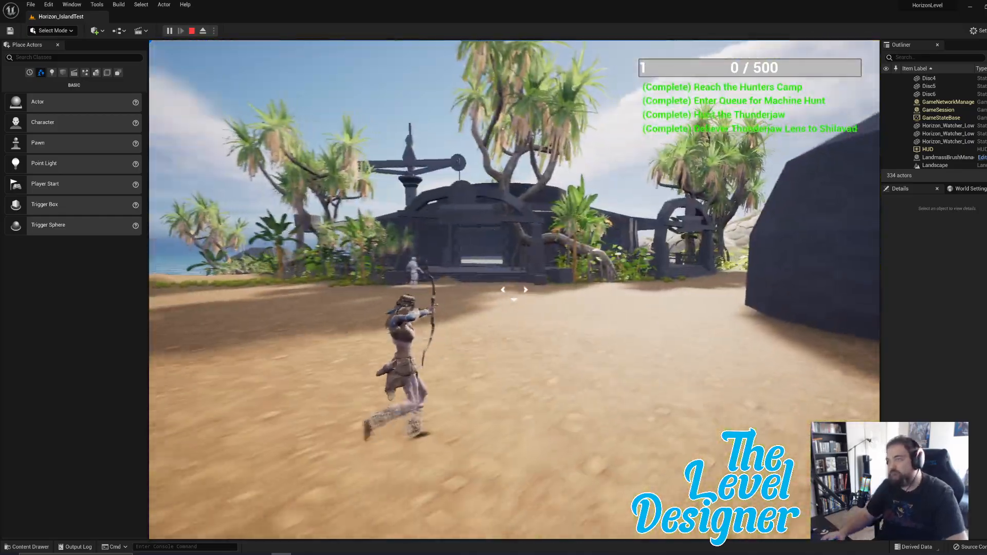
{"action": "key", "text": "w"}
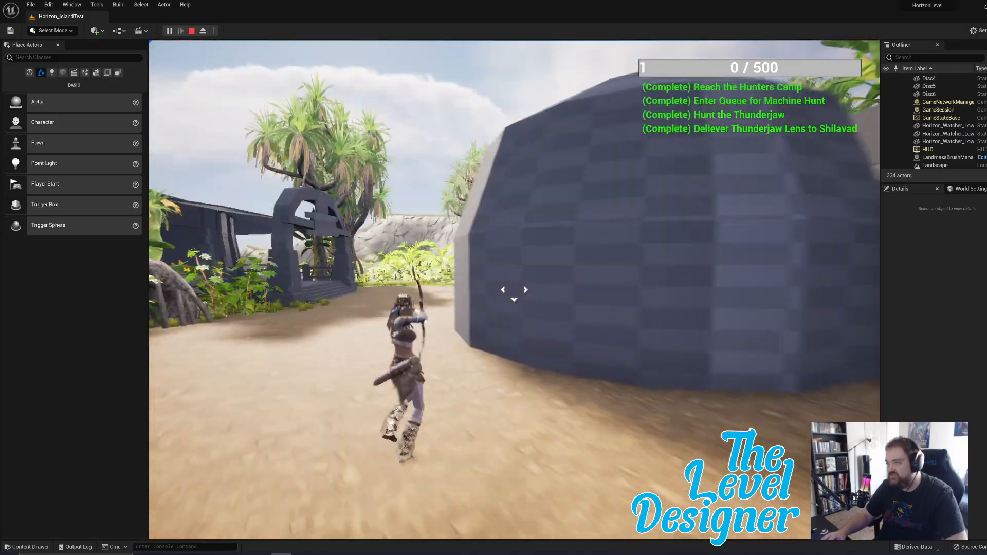
{"action": "key", "text": "w"}
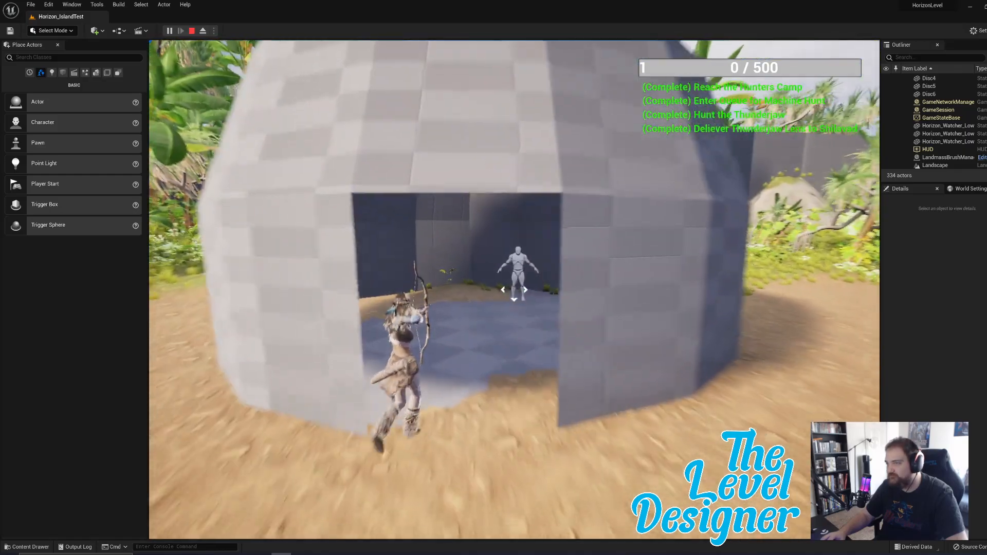
Turn in "Shock of the Hunt" to the quest giver, walk out to the village square and end the play session.
{"action": "key", "text": "e"}
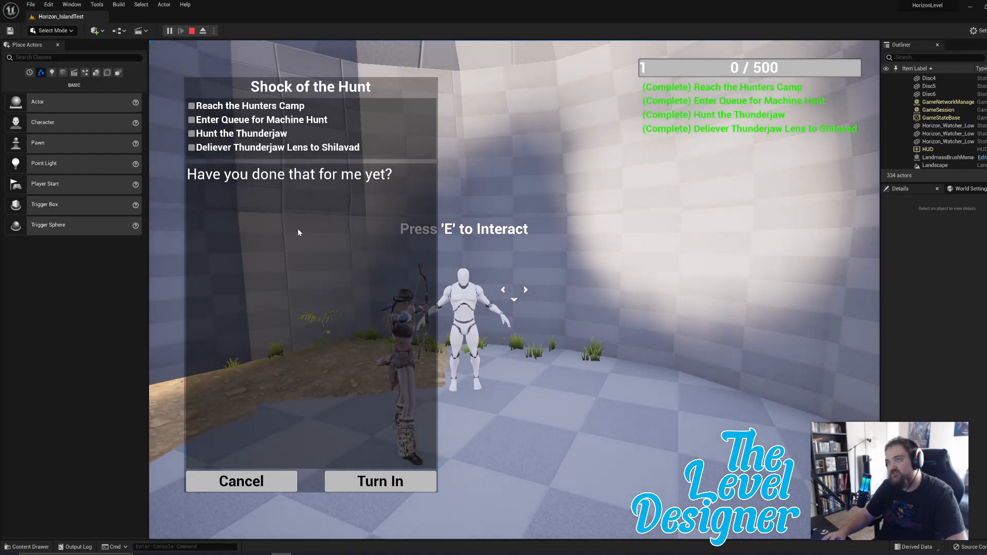
{"action": "left_click", "coordinate": [376, 479]}
{"action": "key", "text": "w"}
{"action": "key", "text": "w"}
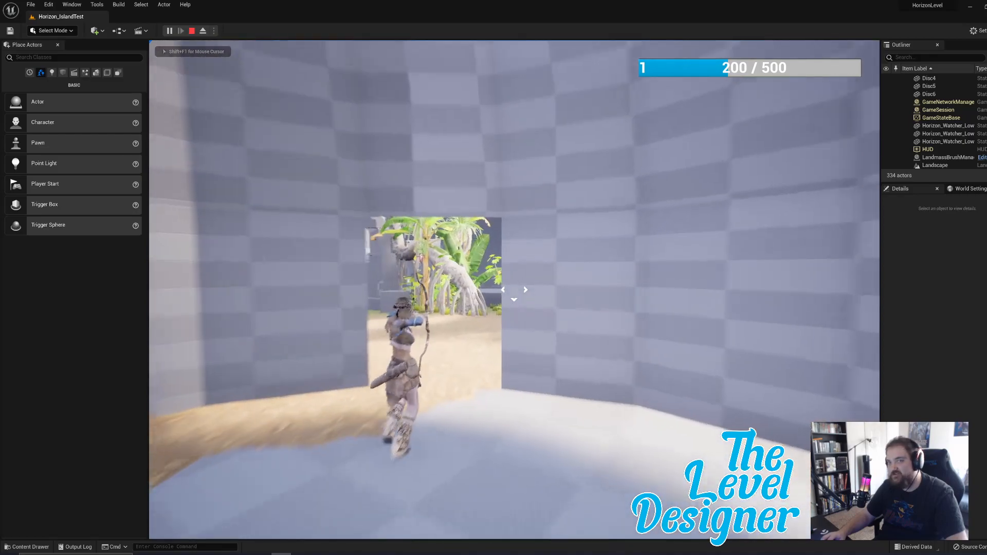
{"action": "key", "text": "w"}
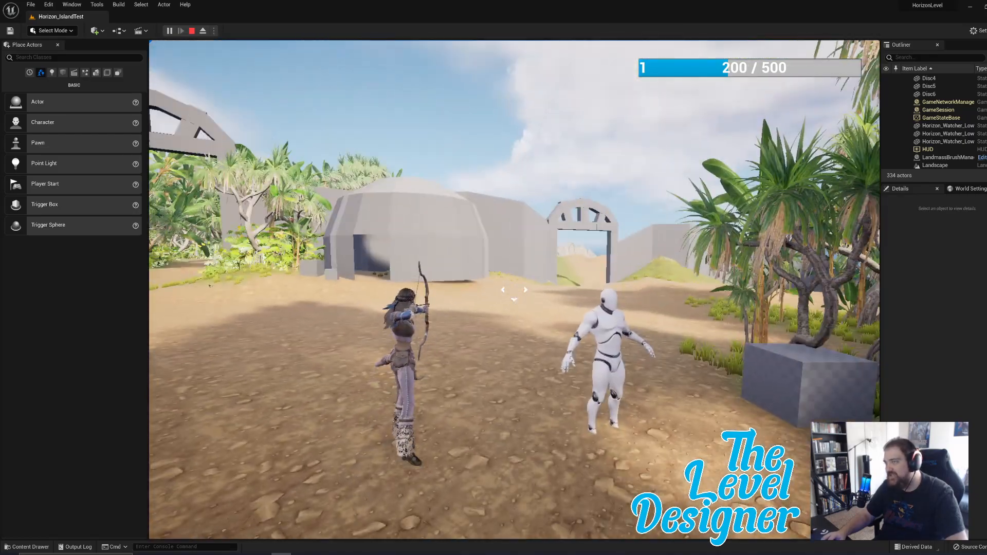
{"action": "key", "text": "Escape"}
Examine the island from the air, covering the village, the Hunters Camp, the Thunderjaw's clearing and the open terrain beyond it.
{"action": "right_click_drag", "start_coordinate": [634, 386], "coordinate": [506, 426]}
{"action": "key", "text": "w"}
{"action": "key", "text": "e"}
{"action": "key", "text": "w"}
{"action": "key", "text": "e"}
{"action": "right_click_drag", "start_coordinate": [448, 297], "coordinate": [451, 333]}
{"action": "key", "text": "w"}
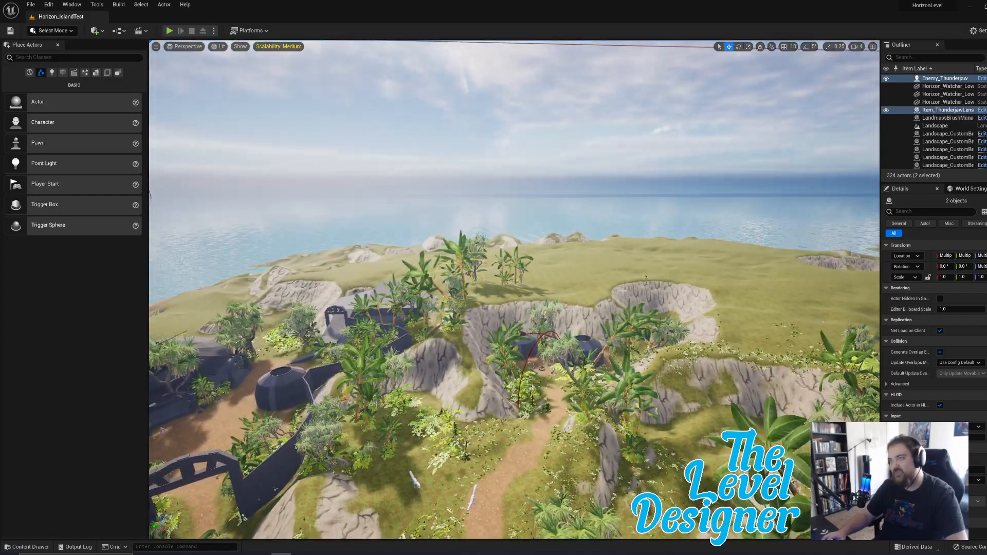
{"action": "right_click_drag", "start_coordinate": [622, 291], "coordinate": [533, 188]}
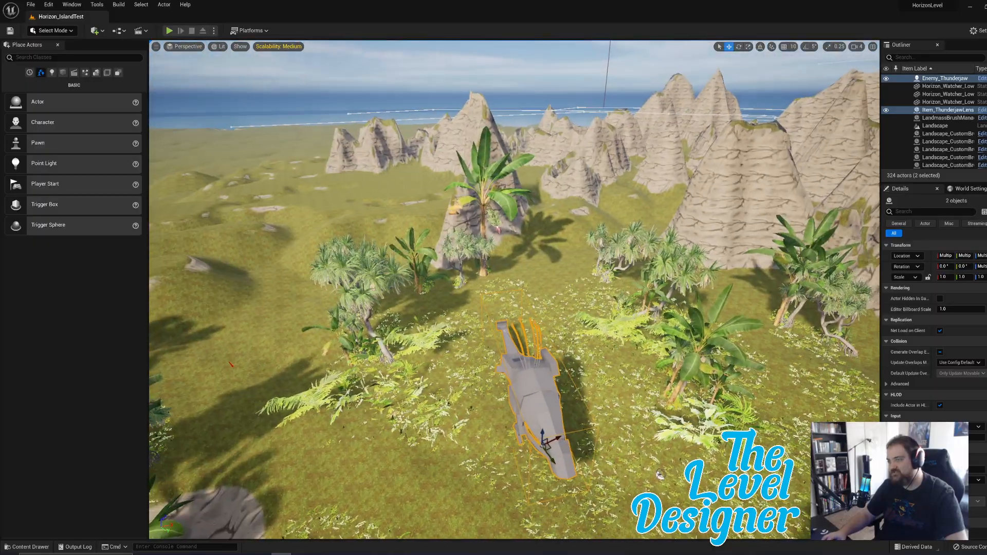
{"action": "key", "text": "w"}
{"action": "right_click_drag", "start_coordinate": [514, 309], "coordinate": [262, 234]}
{"action": "key", "text": "q"}
{"action": "key", "text": "d"}
{"action": "key", "text": "s"}
{"action": "right_click_drag", "start_coordinate": [411, 138], "coordinate": [391, 194]}
{"action": "right_click_drag", "start_coordinate": [587, 361], "coordinate": [522, 343]}
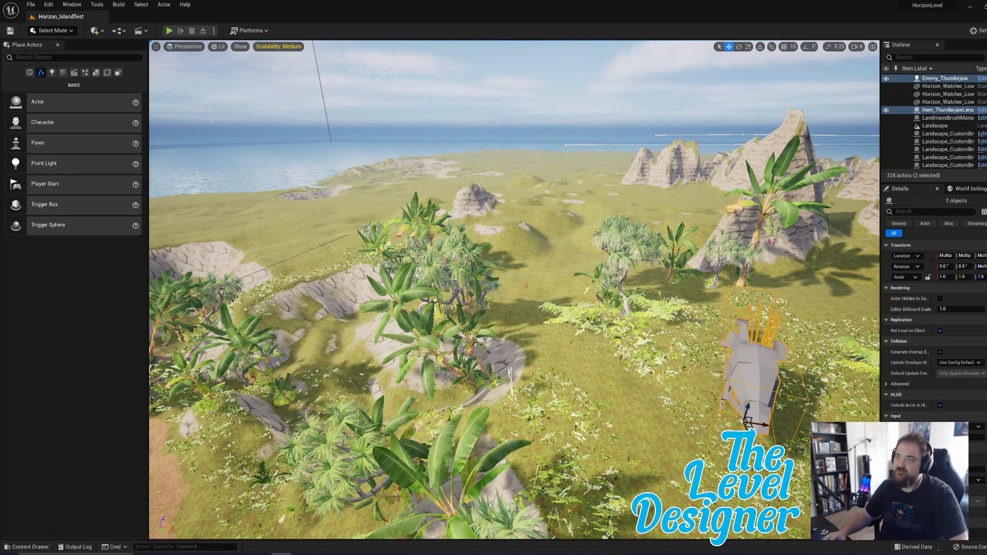
Switch to Landscape mode with the Thunderjaw's clearing and the island's rocky hills in view.
{"action": "right_click_drag", "start_coordinate": [521, 334], "coordinate": [445, 316]}
{"action": "key", "text": "q"}
{"action": "key", "text": "d"}
{"action": "key", "text": "s"}
{"action": "key", "text": "s"}
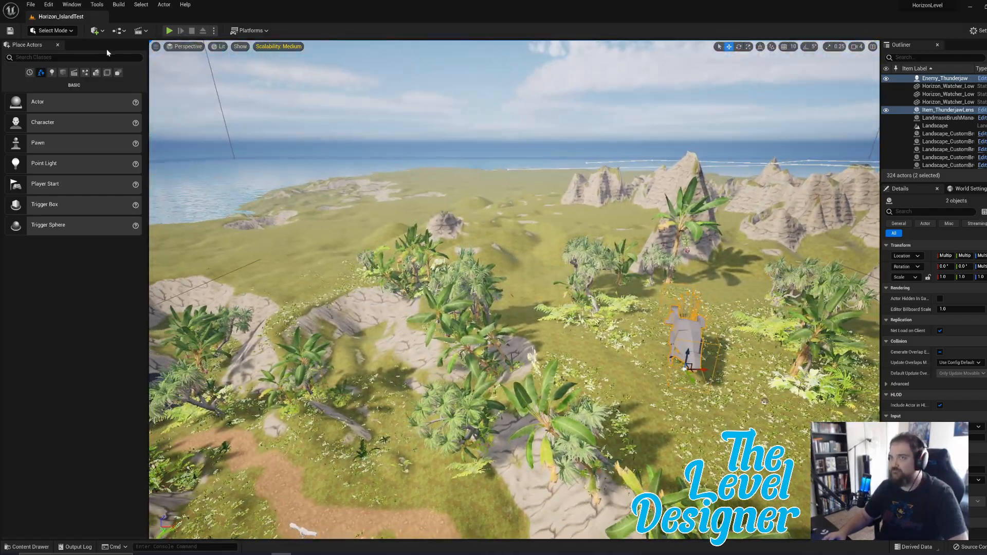
{"action": "left_click", "coordinate": [51, 31]}
{"action": "left_click", "coordinate": [65, 52]}
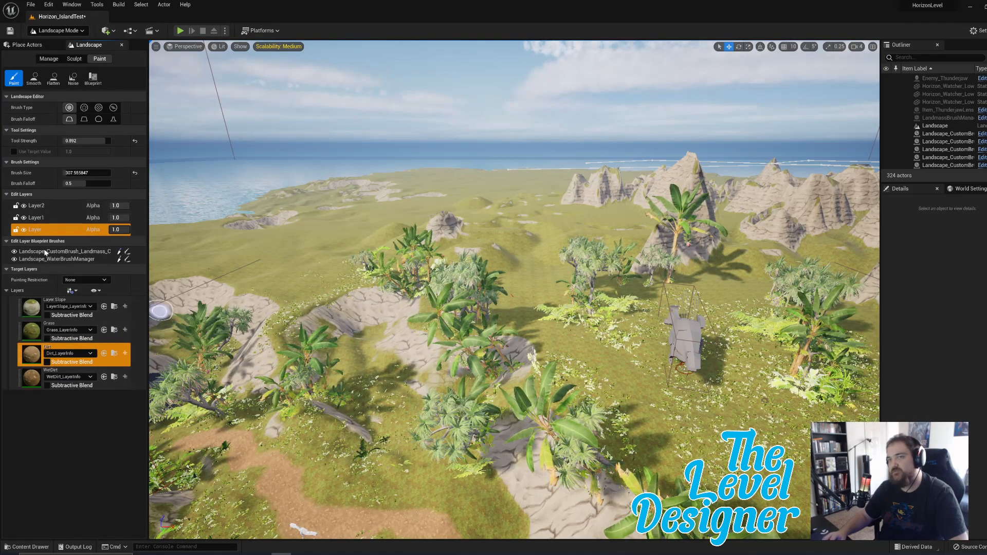
Hide the base edit layer "Layer", examine the terrain without it, and show the layer again.
{"action": "left_click", "coordinate": [24, 230]}
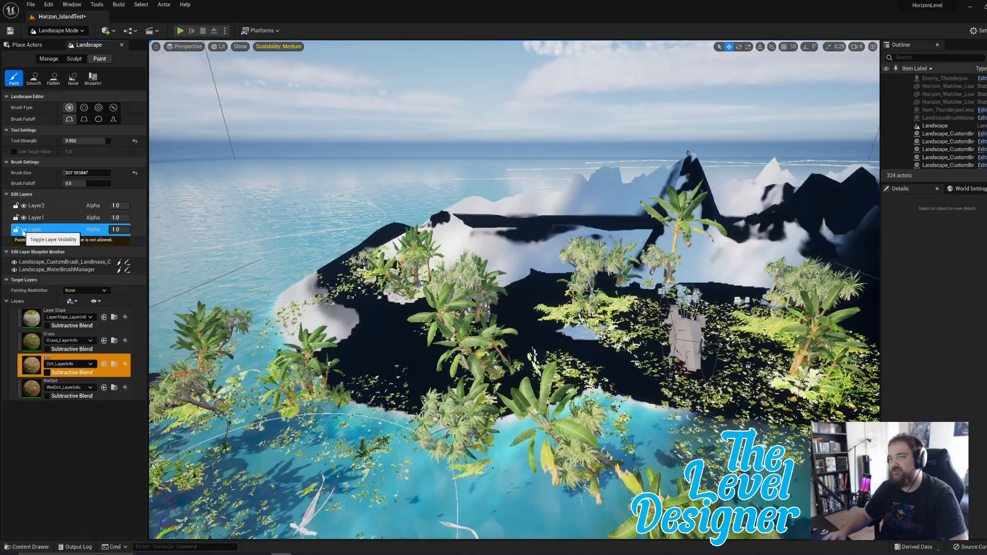
{"action": "left_click", "coordinate": [24, 230]}
{"action": "left_click", "coordinate": [24, 230]}
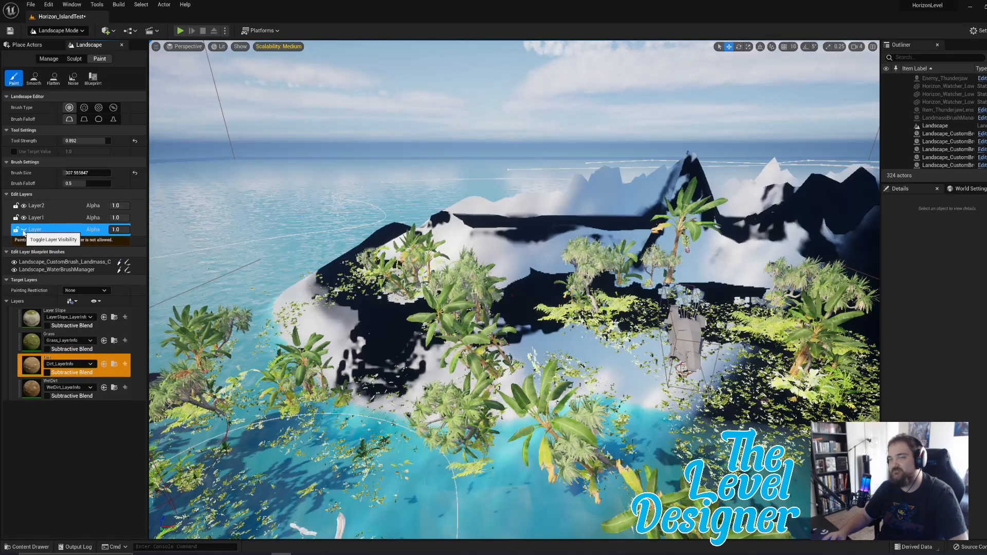
{"action": "right_click_drag", "start_coordinate": [598, 340], "coordinate": [642, 368]}
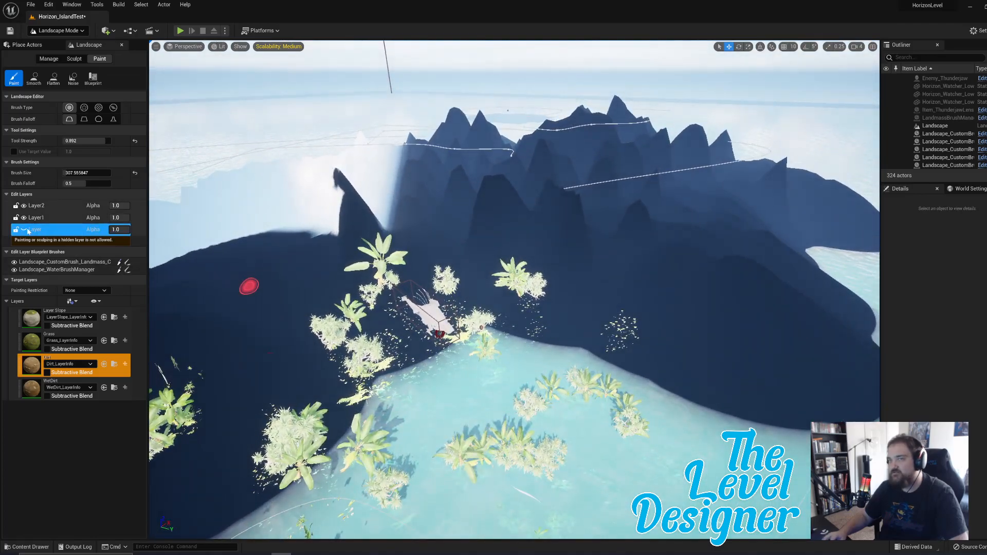
{"action": "left_click", "coordinate": [24, 229]}
Select the edit layer Layer2 and switch to the landscape management tools.
{"action": "left_click", "coordinate": [23, 206]}
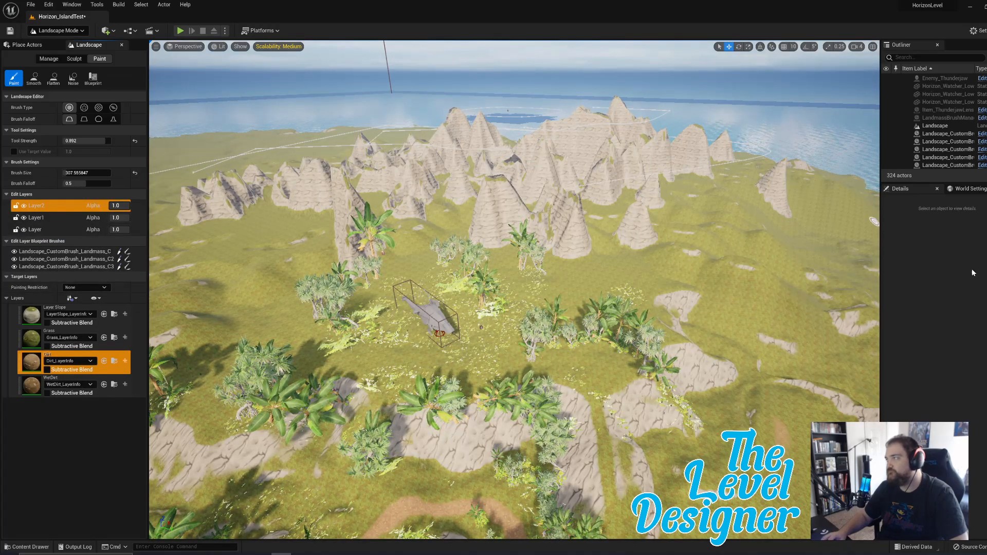
{"action": "left_click", "coordinate": [42, 208]}
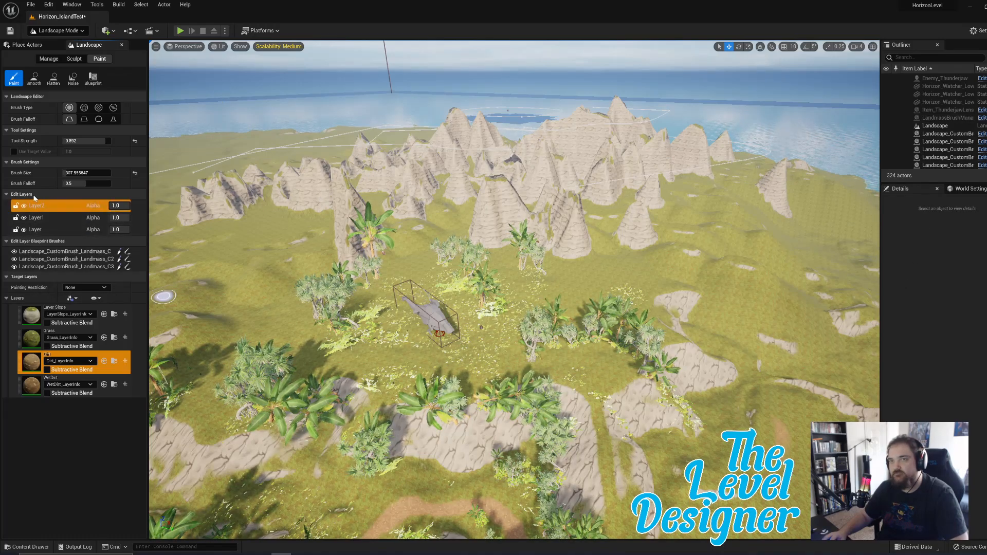
{"action": "left_click", "coordinate": [28, 195]}
{"action": "left_click", "coordinate": [28, 195]}
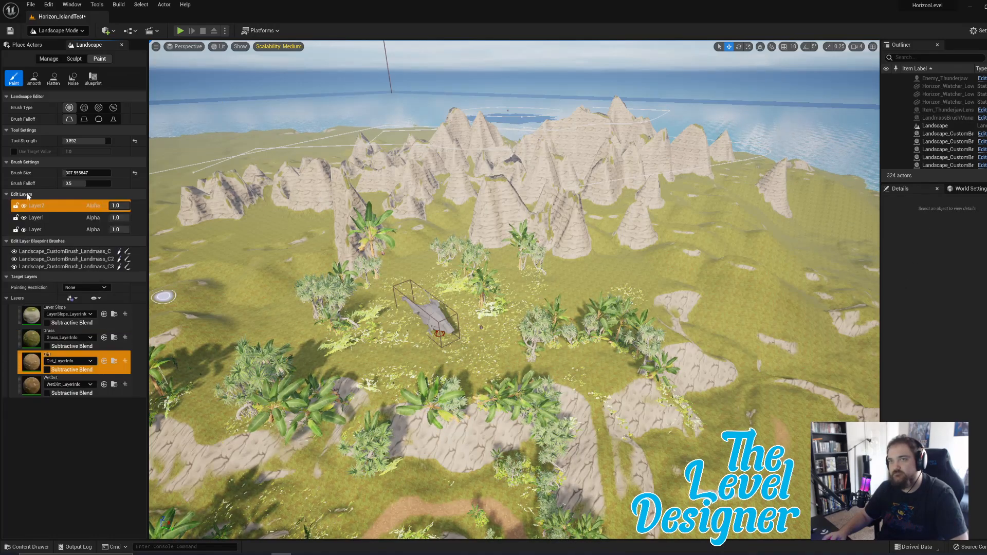
{"action": "left_click", "coordinate": [53, 60]}
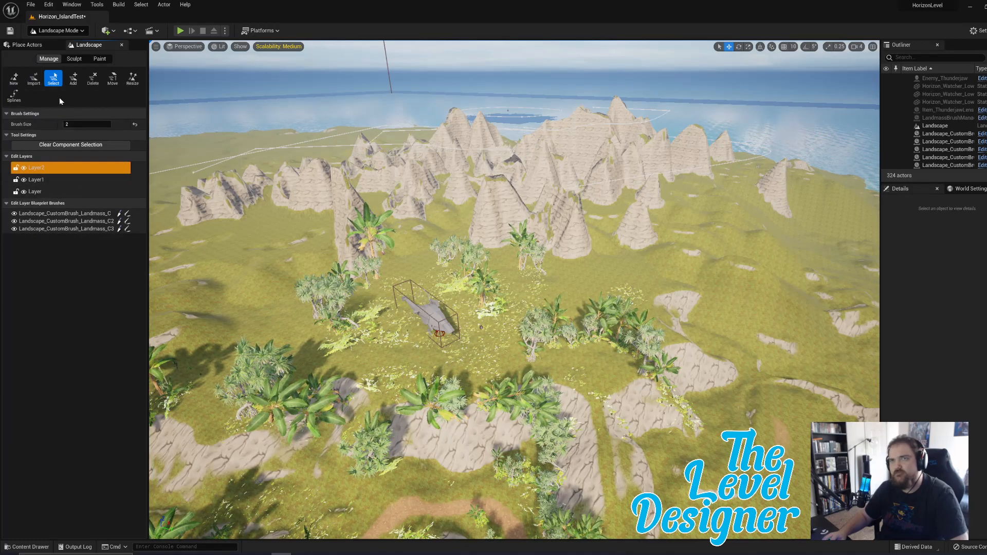
Raise the viewport camera speed to 7.
{"action": "right_click_drag", "start_coordinate": [478, 273], "coordinate": [571, 226]}
{"action": "left_click", "coordinate": [854, 47]}
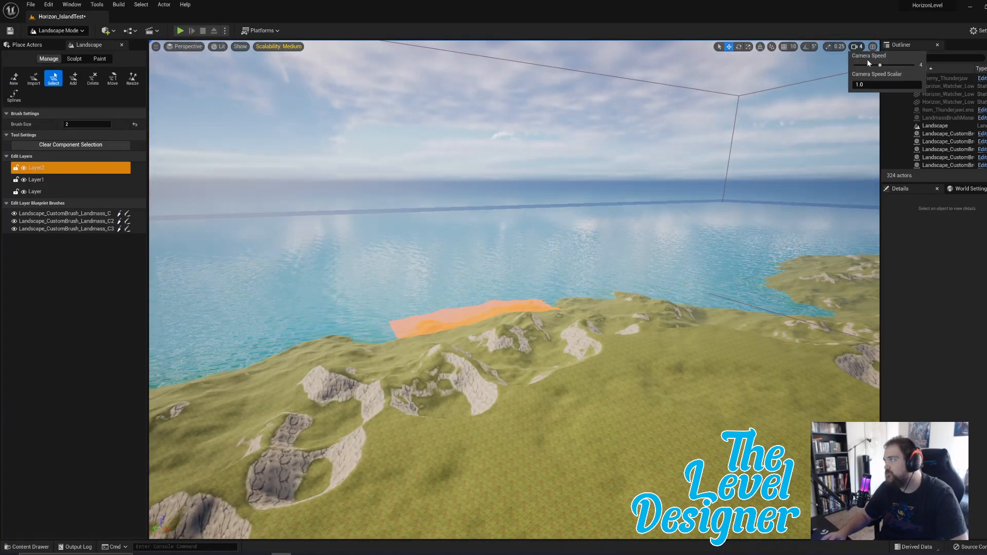
{"action": "left_click_drag", "start_coordinate": [883, 65], "coordinate": [907, 66]}
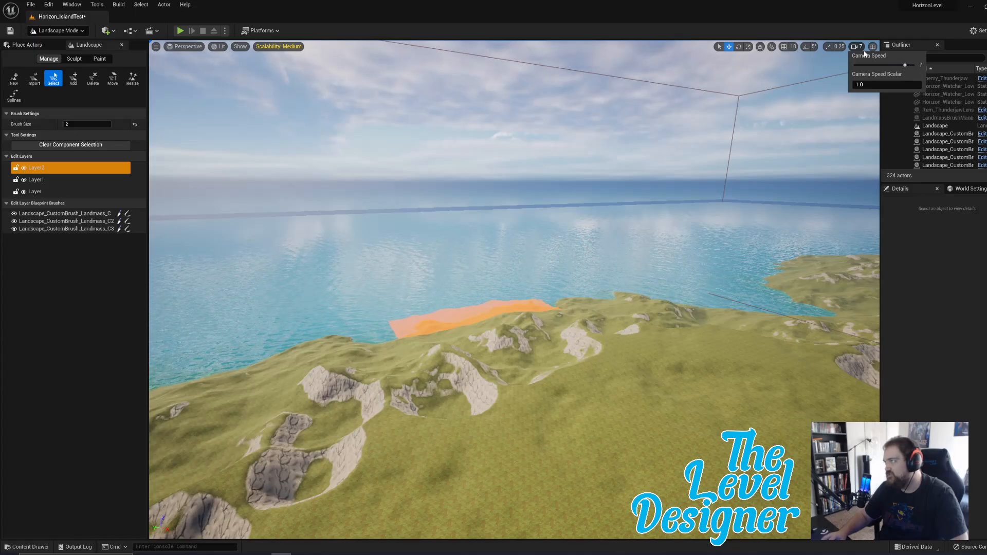
{"action": "left_click", "coordinate": [861, 48]}
Fly out over the open sea and start setting up a new landscape.
{"action": "right_click_drag", "start_coordinate": [555, 247], "coordinate": [427, 264]}
{"action": "left_click", "coordinate": [127, 167]}
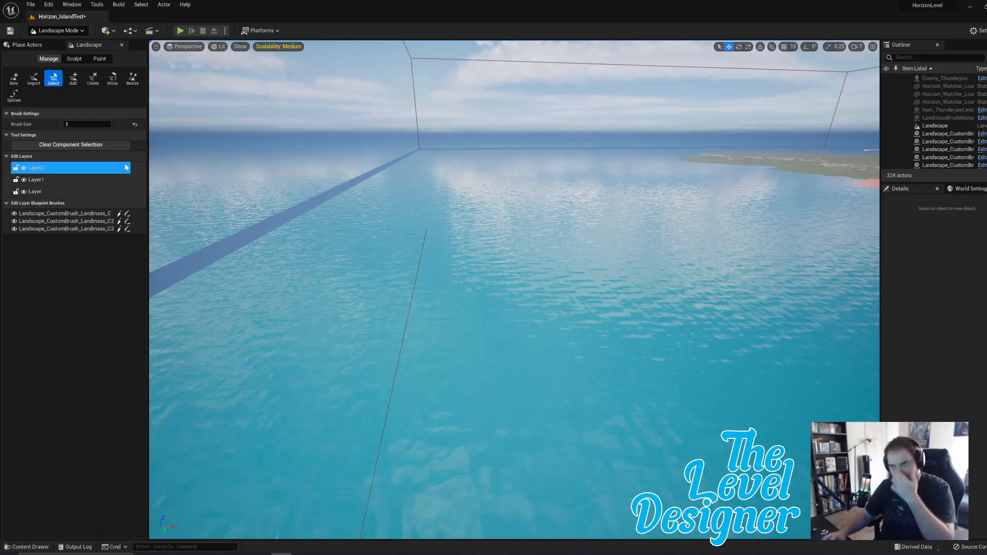
{"action": "right_click_drag", "start_coordinate": [360, 241], "coordinate": [327, 262]}
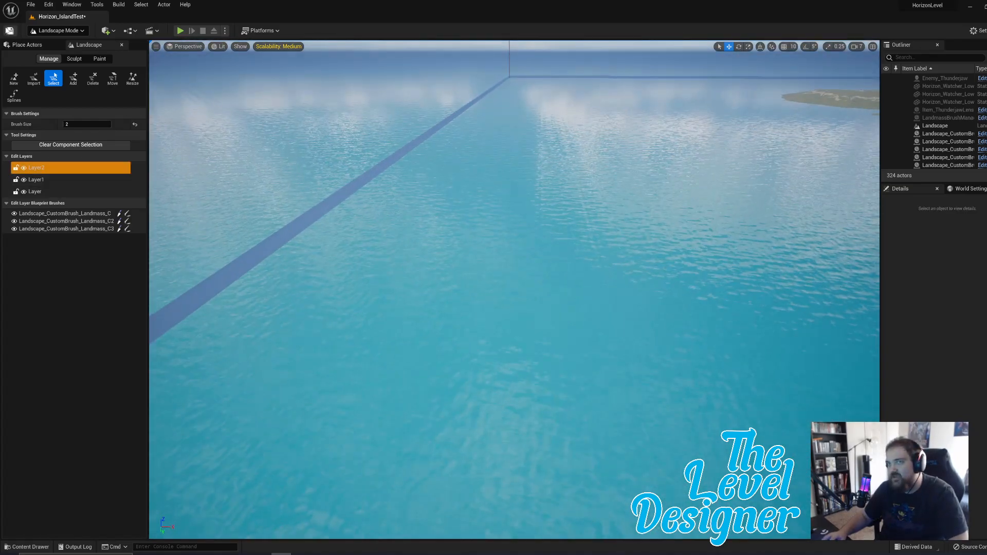
{"action": "left_click", "coordinate": [15, 78]}
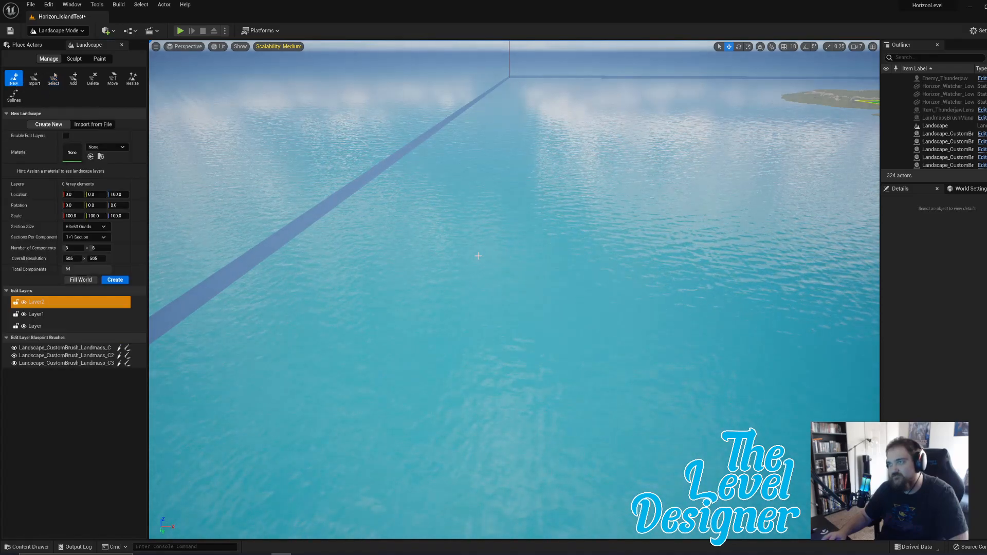
Move the new landscape's preview off the island's coast onto open water, at about X -71639, Y 63458.
{"action": "right_click_drag", "start_coordinate": [204, 195], "coordinate": [599, 124]}
{"action": "key", "text": "w"}
{"action": "left_click_drag", "start_coordinate": [618, 174], "coordinate": [264, 379]}
{"action": "right_click_drag", "start_coordinate": [264, 378], "coordinate": [202, 339]}
{"action": "right_click_drag", "start_coordinate": [572, 278], "coordinate": [571, 312]}
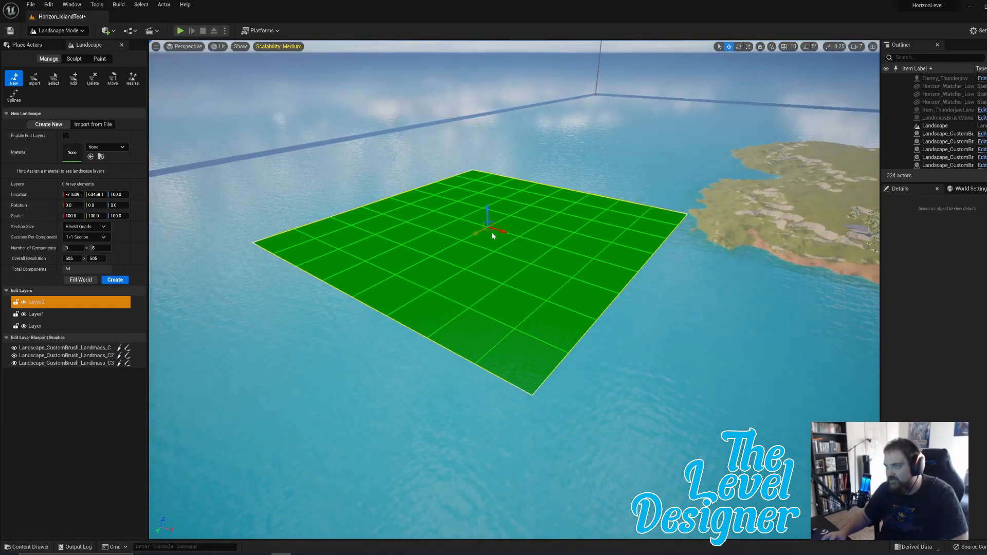
Move the landscape preview farther from the island within the water's boundary, to about X -112818, Y 112247.
{"action": "left_click_drag", "start_coordinate": [489, 229], "coordinate": [203, 174]}
{"action": "right_click_drag", "start_coordinate": [203, 174], "coordinate": [309, 209]}
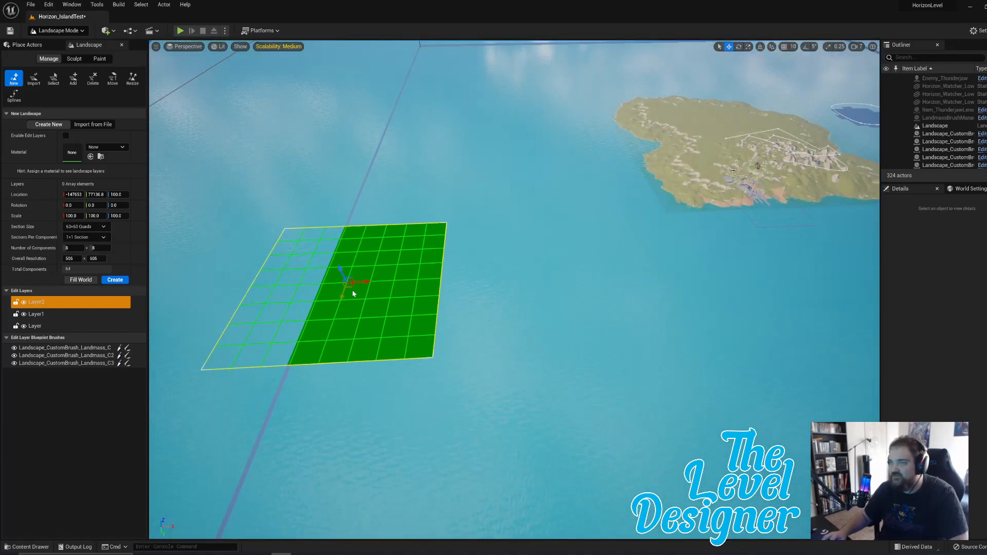
{"action": "left_click_drag", "start_coordinate": [350, 286], "coordinate": [449, 480]}
{"action": "right_click_drag", "start_coordinate": [449, 481], "coordinate": [334, 514]}
{"action": "right_click_drag", "start_coordinate": [502, 358], "coordinate": [511, 350]}
{"action": "left_click_drag", "start_coordinate": [508, 323], "coordinate": [577, 305]}
{"action": "key", "text": "w"}
{"action": "right_click_drag", "start_coordinate": [577, 307], "coordinate": [647, 275]}
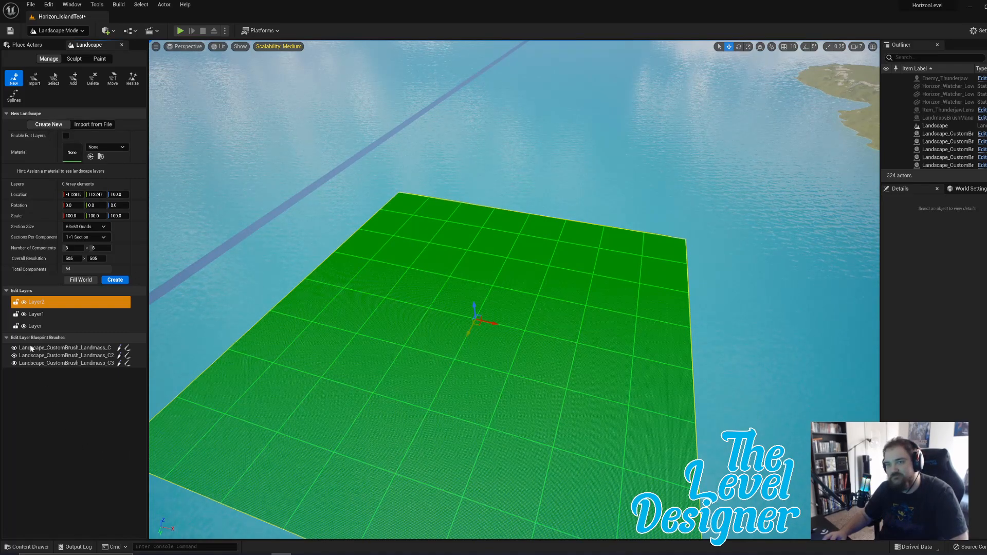
Compare the blueprint brushes assigned to the edit layers Layer, Layer1 and Layer2, ending on Layer2.
{"action": "left_click", "coordinate": [29, 329]}
{"action": "left_click", "coordinate": [45, 300]}
{"action": "left_click", "coordinate": [53, 328]}
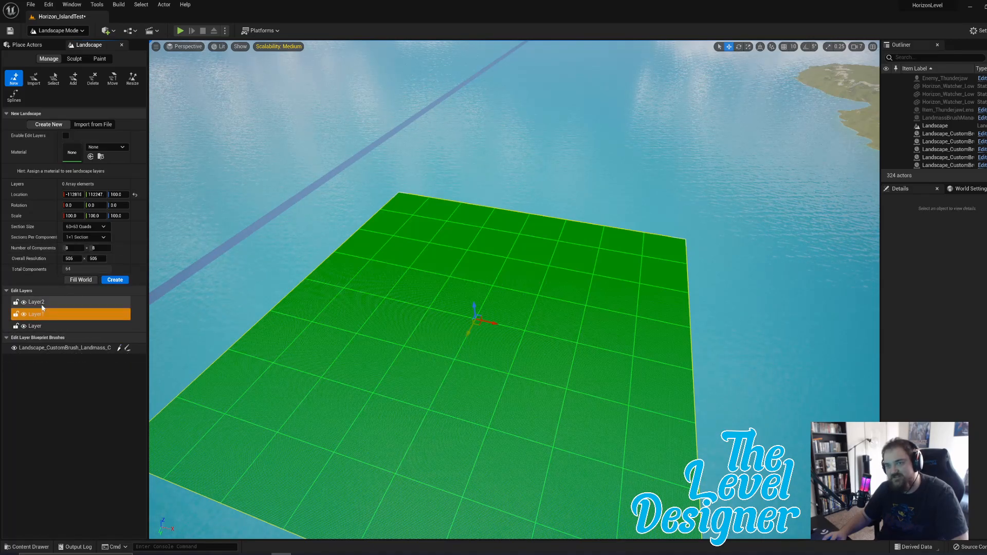
{"action": "left_click", "coordinate": [45, 302]}
{"action": "left_click", "coordinate": [38, 314]}
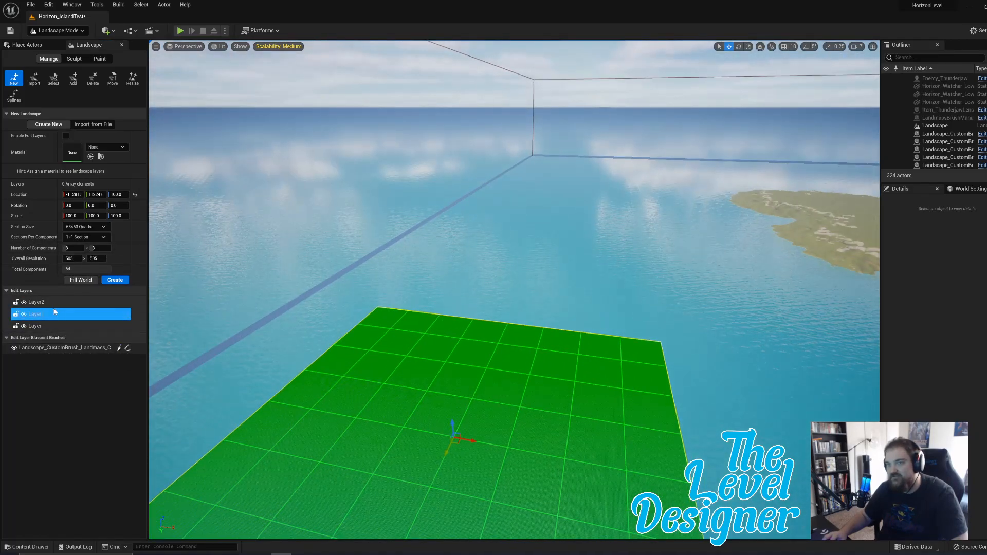
{"action": "left_click", "coordinate": [41, 302]}
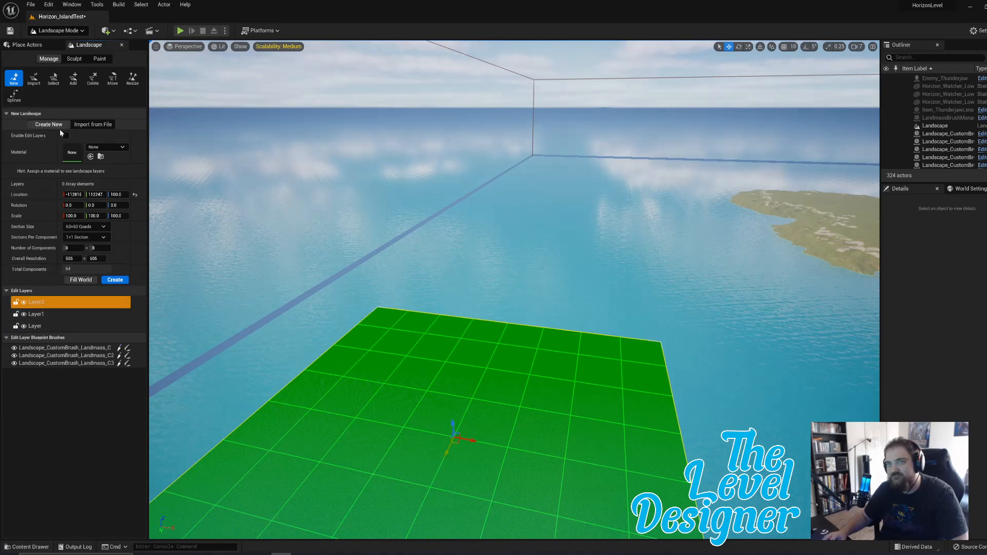
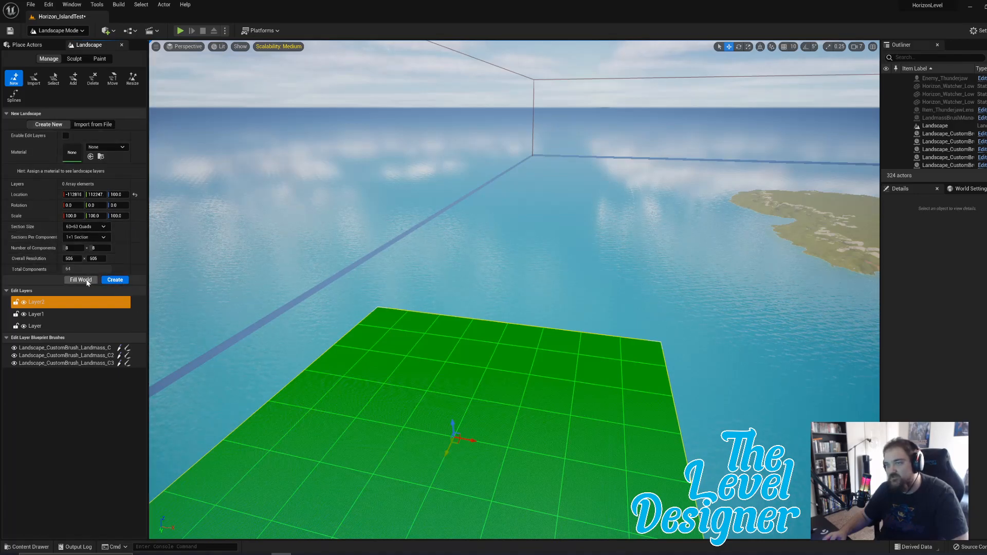
Size the new landscape to 32 × 32 components with Fill World and set its X and Y scale to 20.
{"action": "left_click", "coordinate": [81, 280]}
{"action": "right_click_drag", "start_coordinate": [501, 251], "coordinate": [602, 270]}
{"action": "right_click_drag", "start_coordinate": [391, 205], "coordinate": [323, 212]}
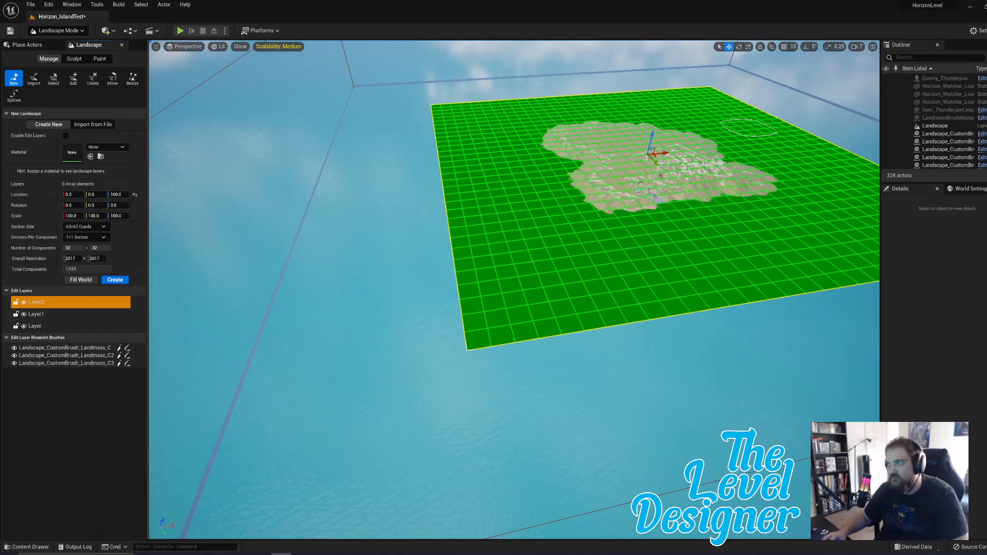
{"action": "left_click_drag", "start_coordinate": [657, 158], "coordinate": [593, 206]}
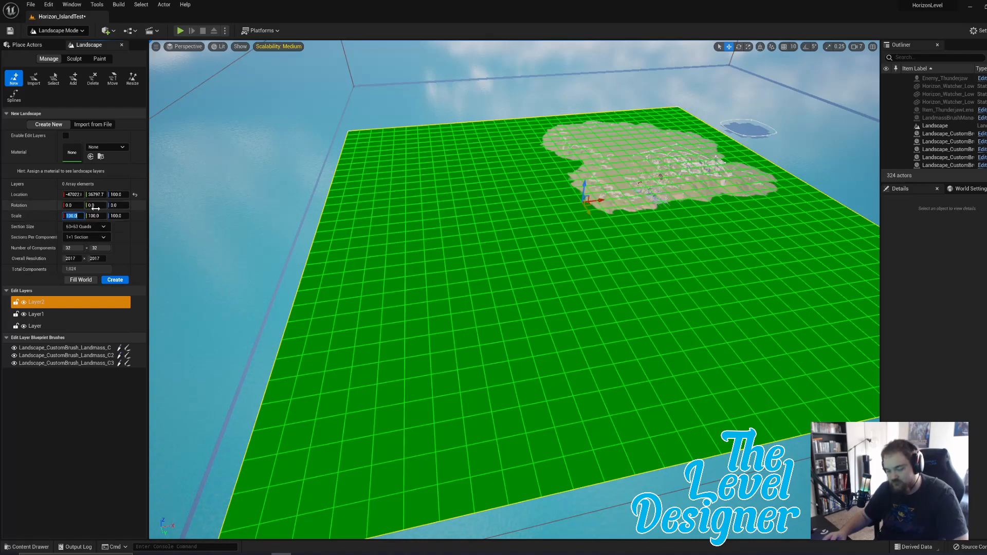
{"action": "key", "text": "Tab"}
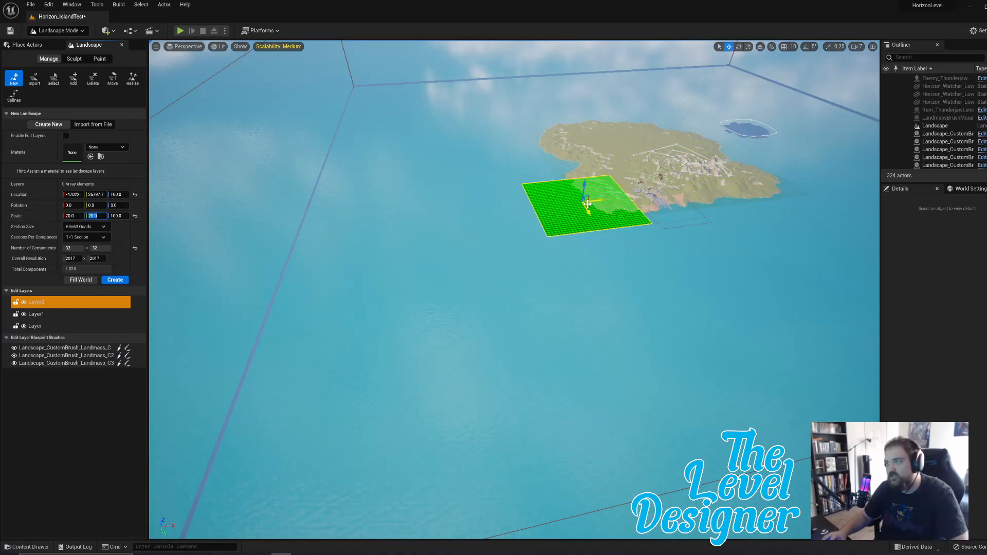
Move the preview to the water's far corner, about X -130882, Y 130967, Z 100, and create the landscape.
{"action": "left_click_drag", "start_coordinate": [588, 205], "coordinate": [341, 459]}
{"action": "right_click_drag", "start_coordinate": [465, 375], "coordinate": [267, 374]}
{"action": "left_click_drag", "start_coordinate": [575, 345], "coordinate": [502, 348]}
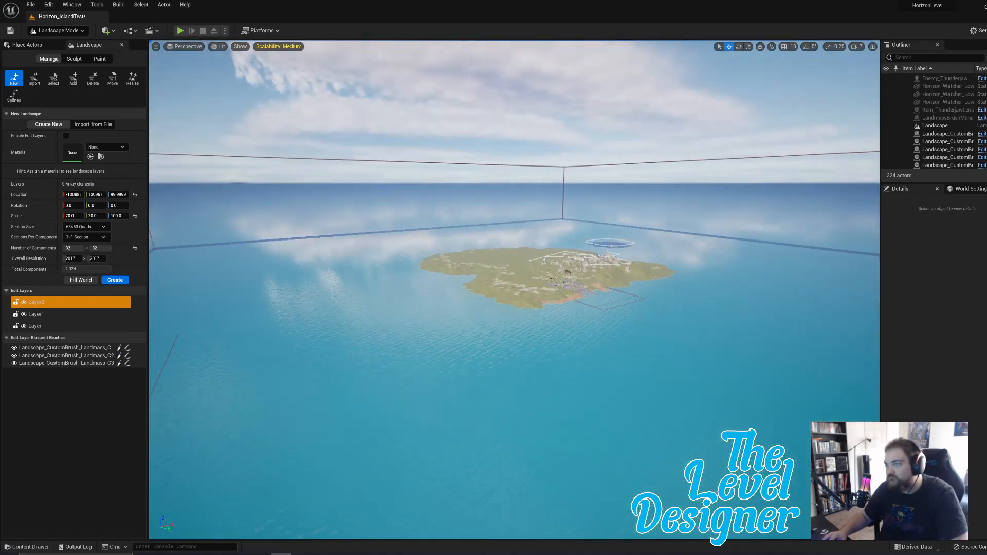
{"action": "key", "text": "q"}
{"action": "right_click_drag", "start_coordinate": [502, 348], "coordinate": [405, 282]}
{"action": "key", "text": "e"}
{"action": "key", "text": "s"}
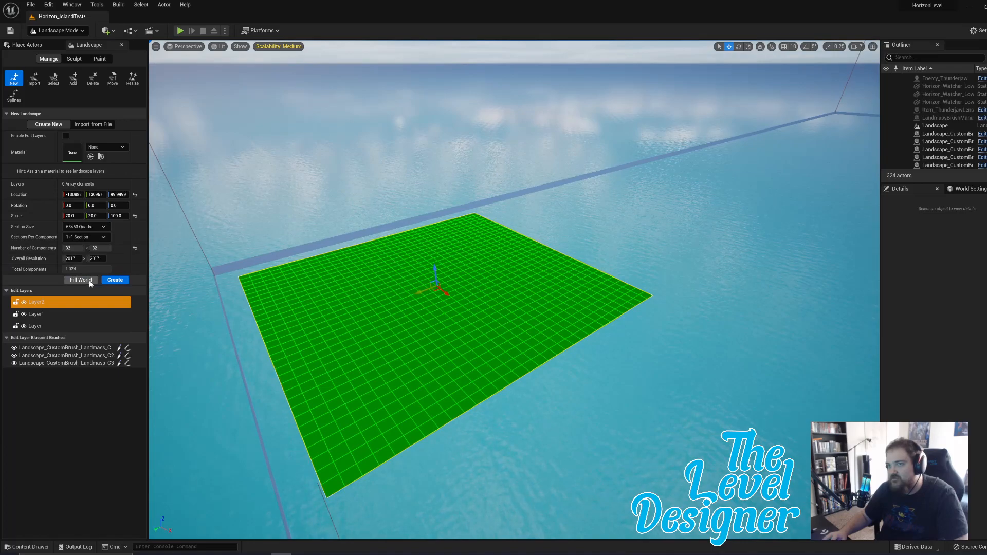
{"action": "left_click", "coordinate": [114, 280]}
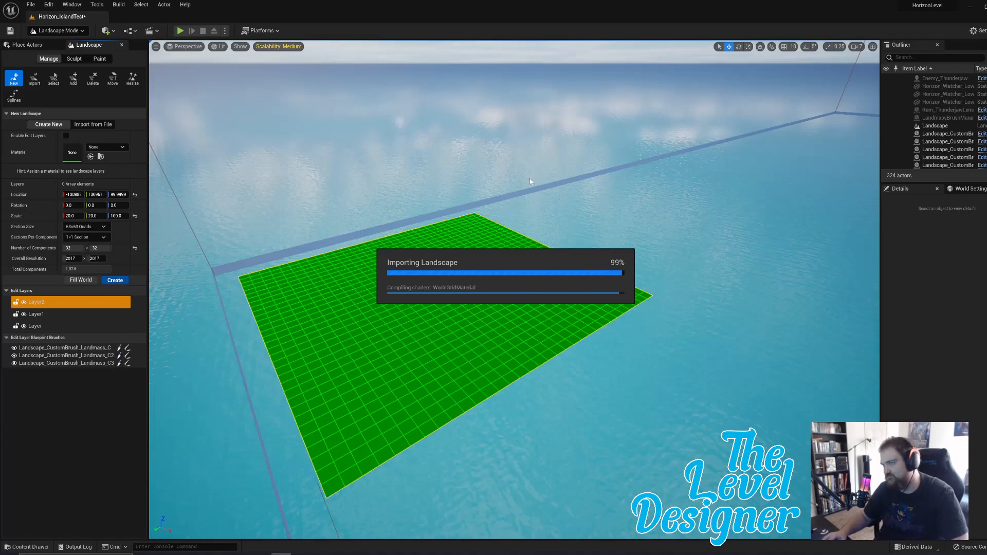
Examine the new flat landscape from the air and its position relative to the island.
{"action": "right_click_drag", "start_coordinate": [695, 242], "coordinate": [731, 217]}
{"action": "key", "text": "q"}
{"action": "key", "text": "e"}
{"action": "key", "text": "w"}
{"action": "key", "text": "q"}
{"action": "key", "text": "e"}
{"action": "key", "text": "s"}
{"action": "key", "text": "w"}
{"action": "key", "text": "e"}
{"action": "right_click_drag", "start_coordinate": [206, 97], "coordinate": [235, 128]}
{"action": "key", "text": "a"}
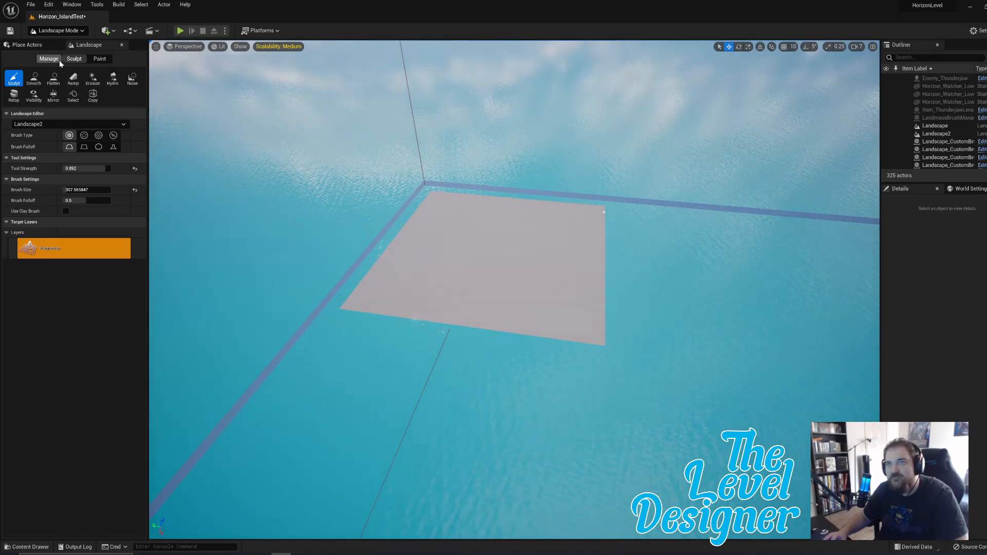
{"action": "right_click_drag", "start_coordinate": [411, 335], "coordinate": [642, 334]}
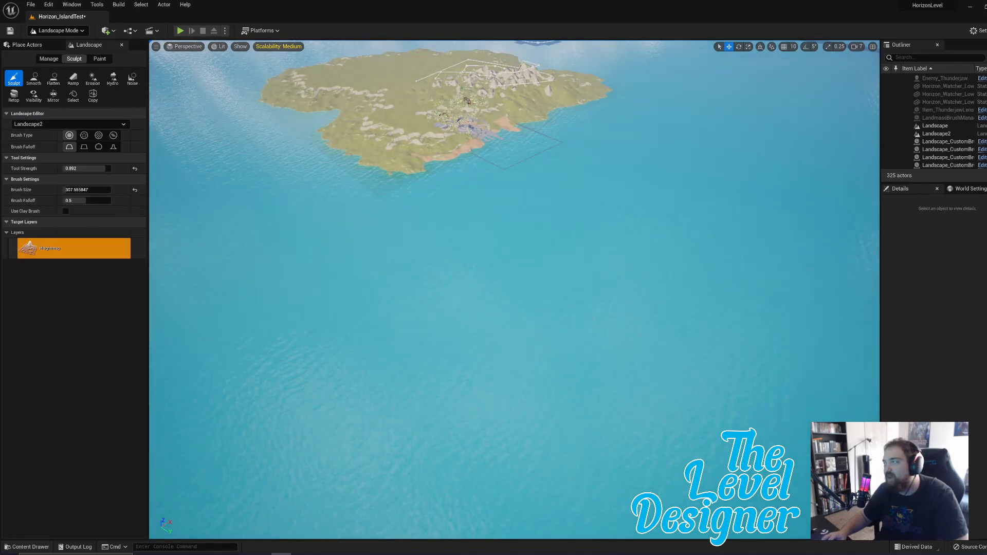
Select Landscape2, focus the view on it and toggle landscape visibility to check which actor is which.
{"action": "left_click", "coordinate": [953, 135]}
{"action": "key", "text": "f"}
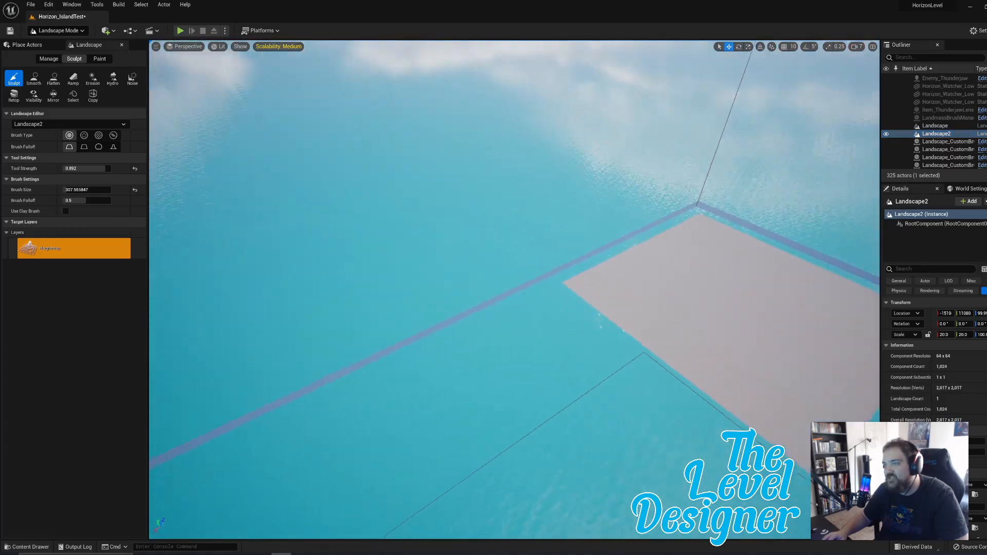
{"action": "left_click", "coordinate": [887, 134]}
{"action": "left_click", "coordinate": [886, 134]}
{"action": "right_click_drag", "start_coordinate": [768, 219], "coordinate": [768, 220]}
{"action": "left_click", "coordinate": [887, 126]}
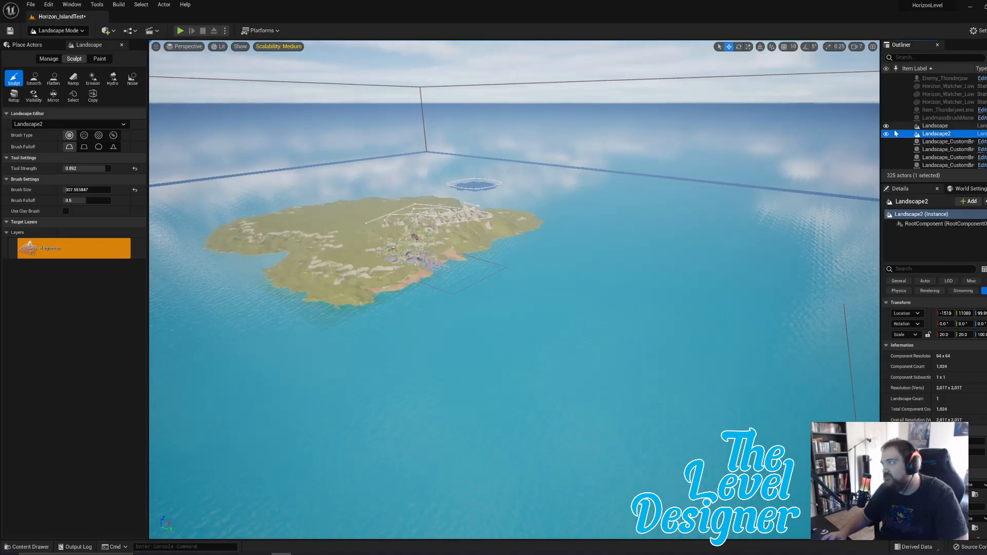
Compare the sculpting settings and edit layers of Landscape and Landscape2, ending with Landscape2 selected.
{"action": "left_click", "coordinate": [935, 126]}
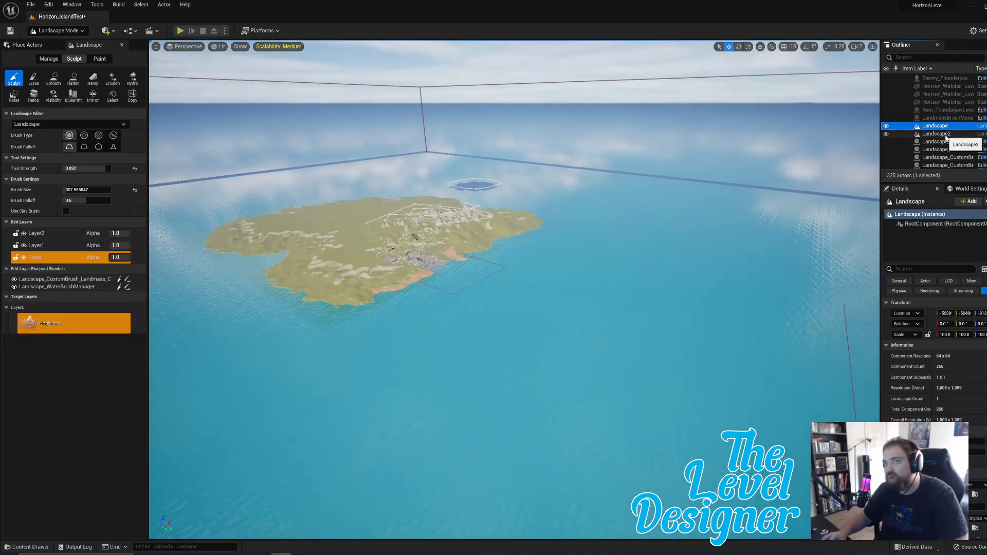
{"action": "left_click", "coordinate": [940, 134]}
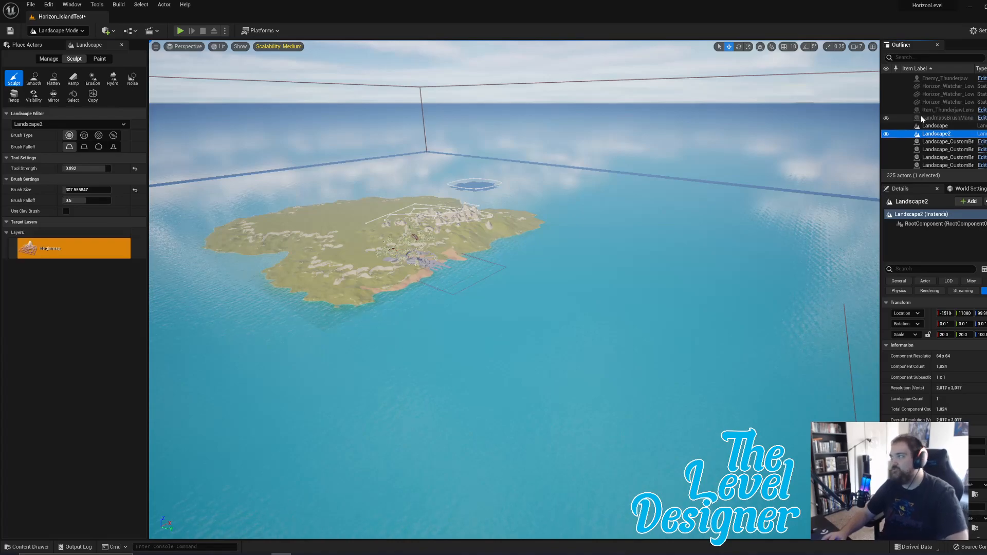
{"action": "left_click", "coordinate": [938, 126]}
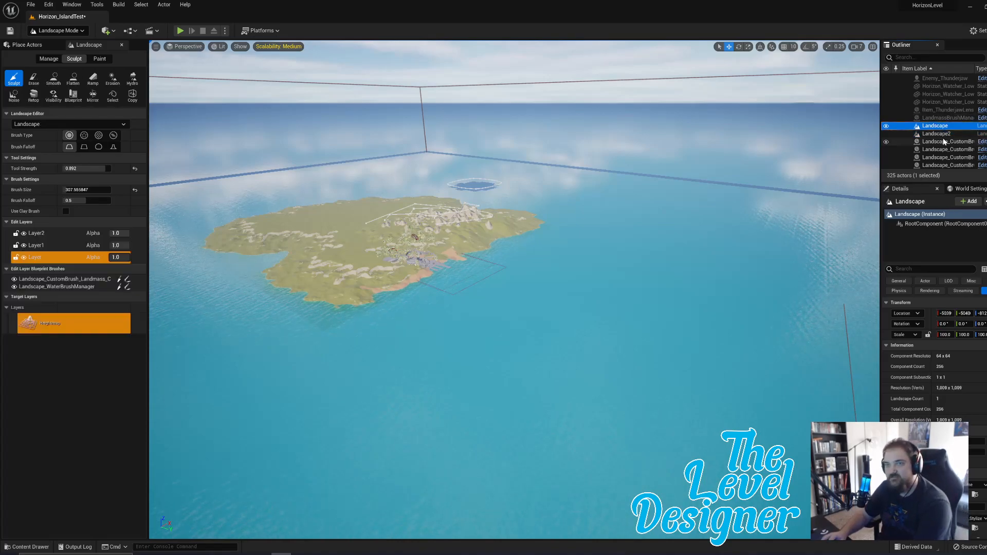
{"action": "left_click", "coordinate": [943, 142]}
{"action": "left_click", "coordinate": [941, 134]}
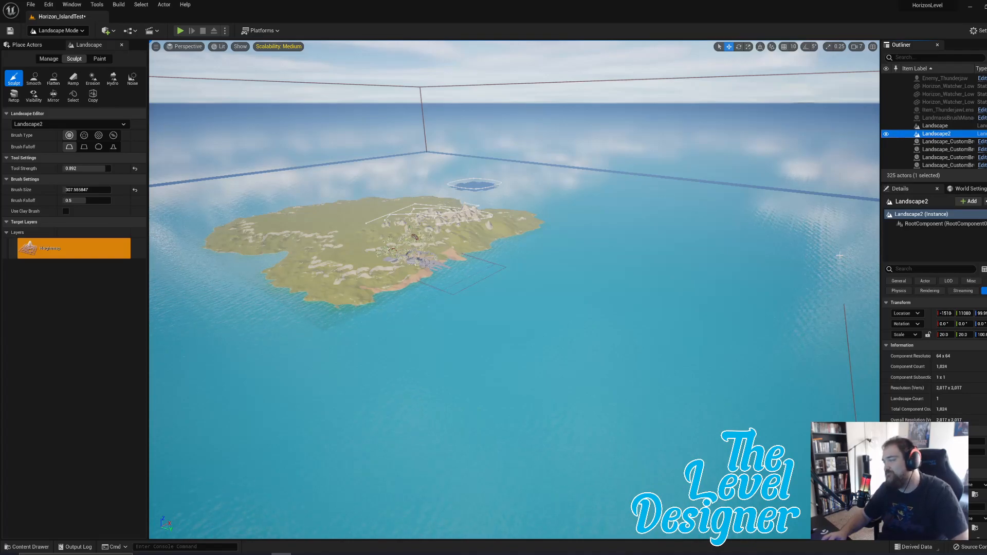
Compare the sculpt tools and edit layers of Landscape and Landscape2, and focus the view on the first custom landmass brush.
{"action": "left_click", "coordinate": [970, 127]}
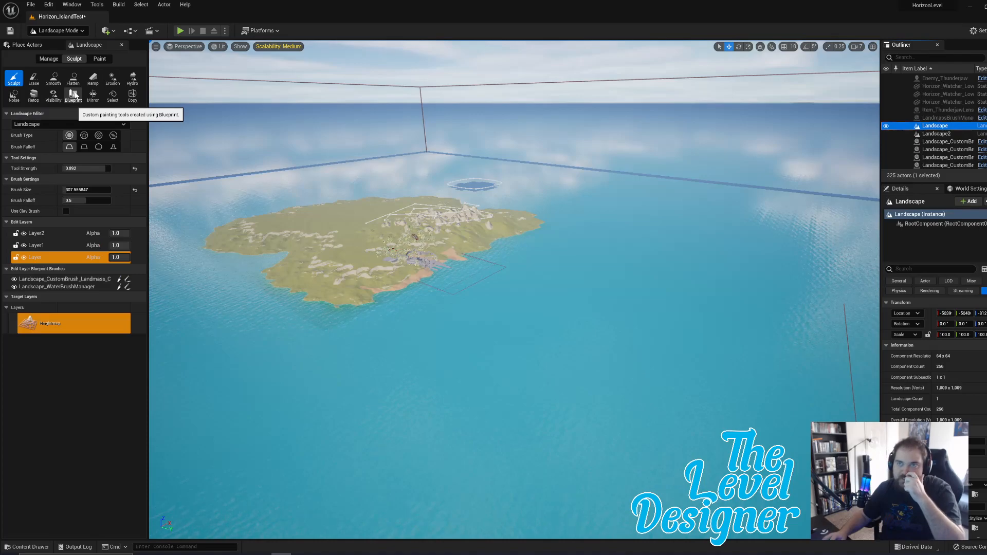
{"action": "left_click", "coordinate": [962, 142]}
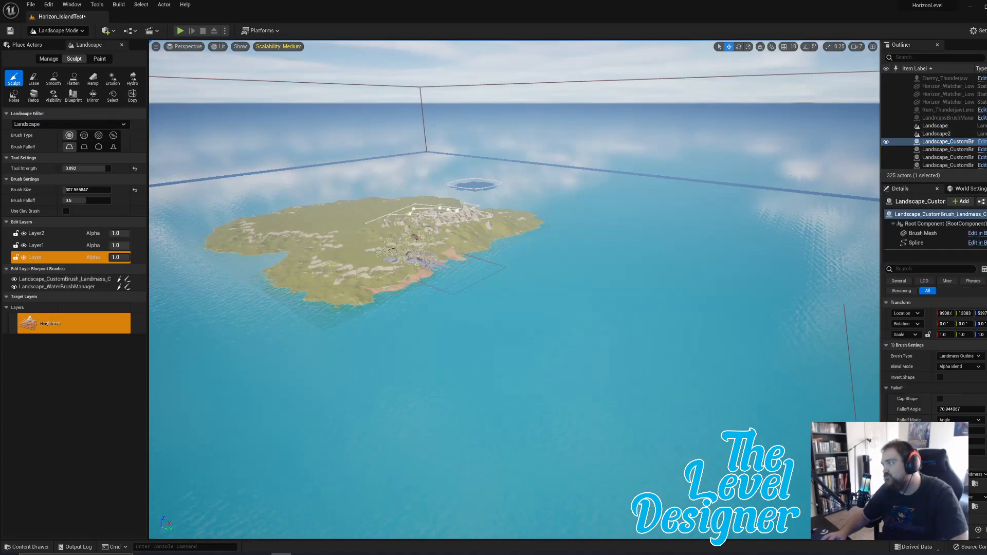
{"action": "key", "text": "f"}
{"action": "key", "text": "w"}
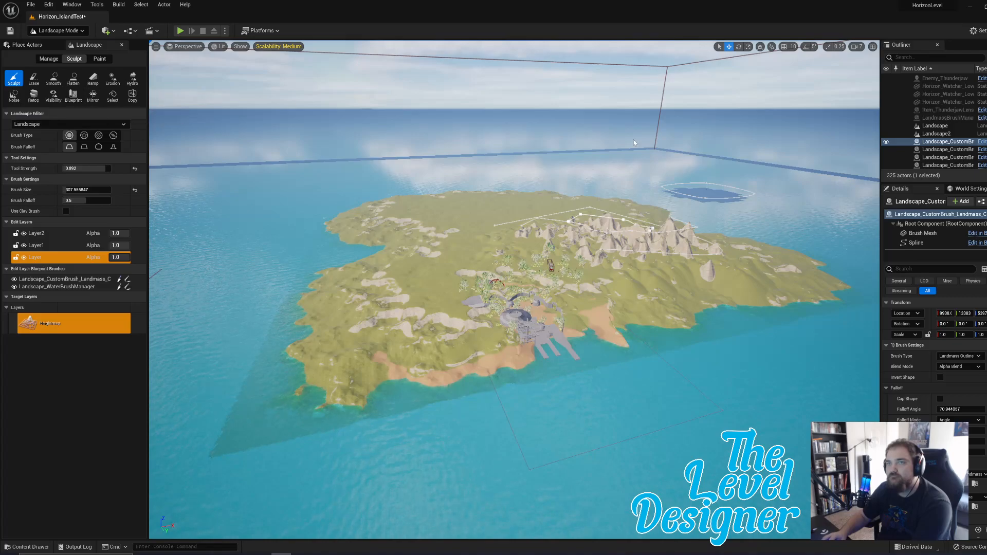
{"action": "left_click", "coordinate": [935, 125]}
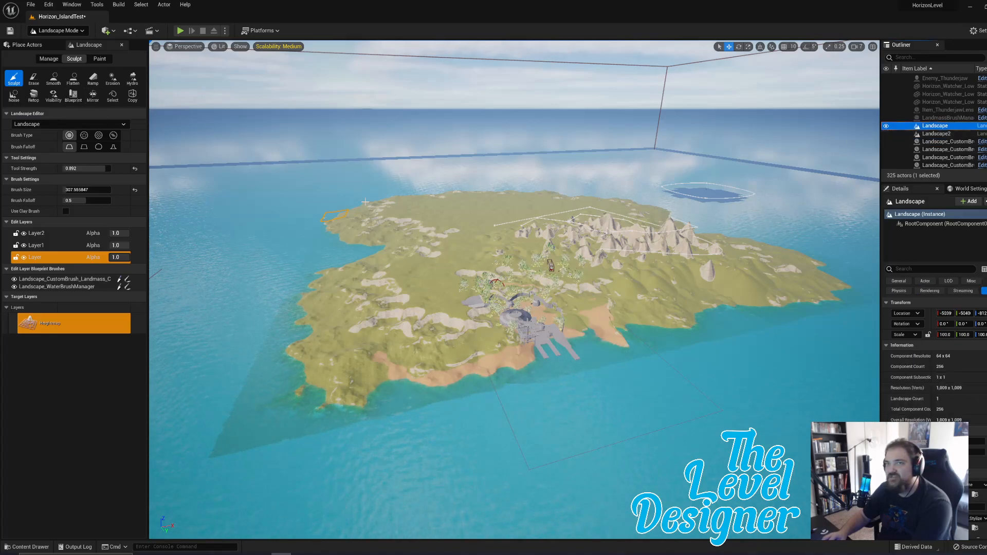
{"action": "left_click", "coordinate": [936, 133]}
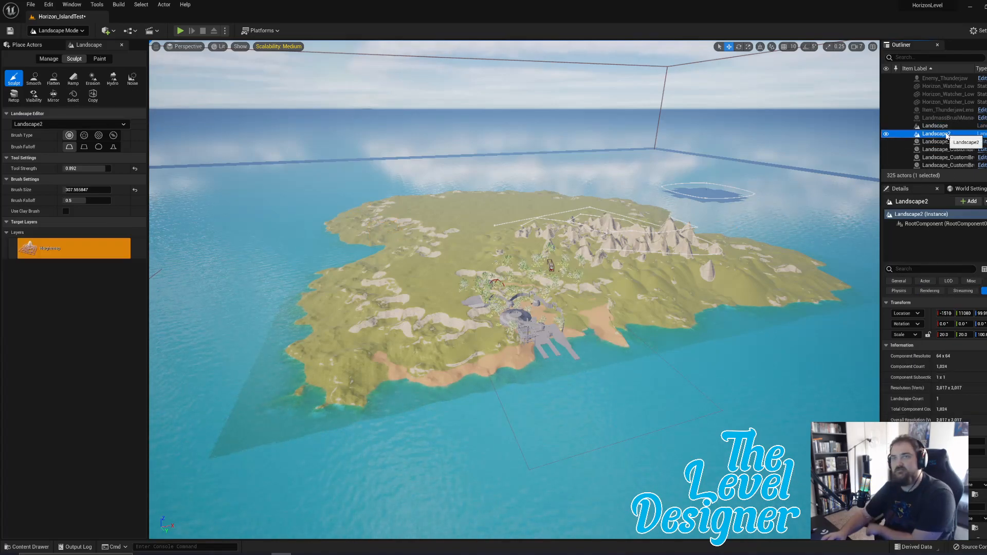
Compare the landscape management options and edit layers of Landscape and Landscape2, ending with Landscape2 selected.
{"action": "left_click", "coordinate": [47, 59]}
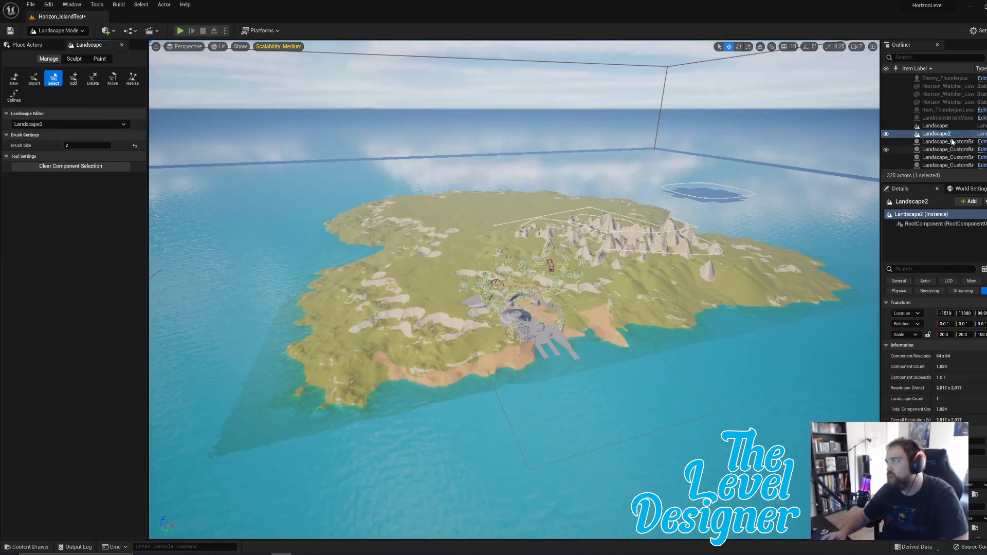
{"action": "left_click", "coordinate": [934, 126]}
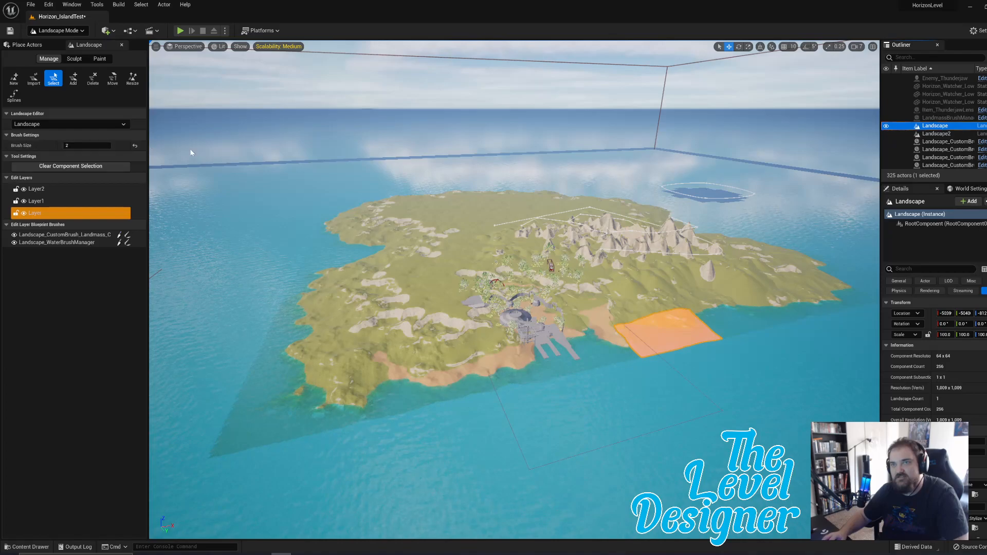
{"action": "left_click", "coordinate": [935, 133]}
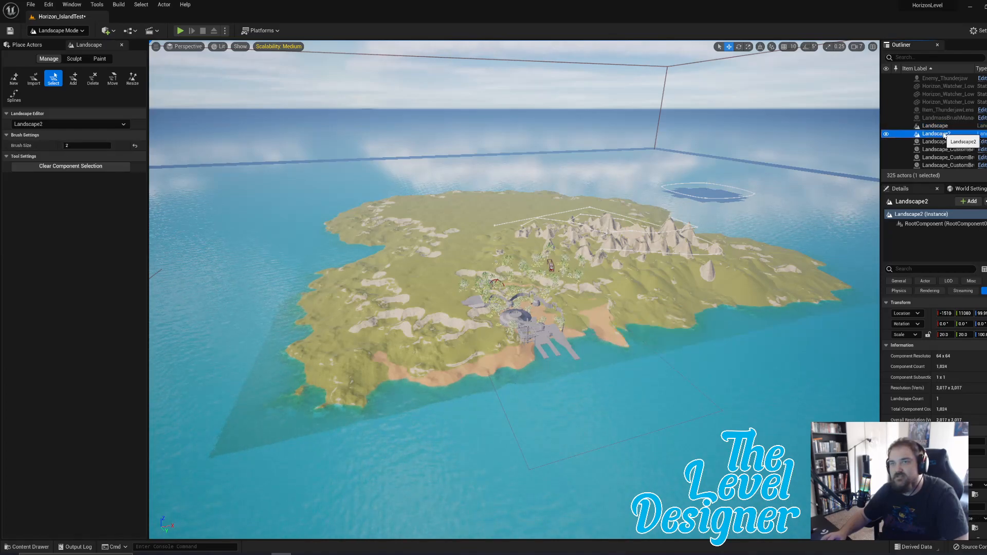
{"action": "left_click", "coordinate": [942, 126]}
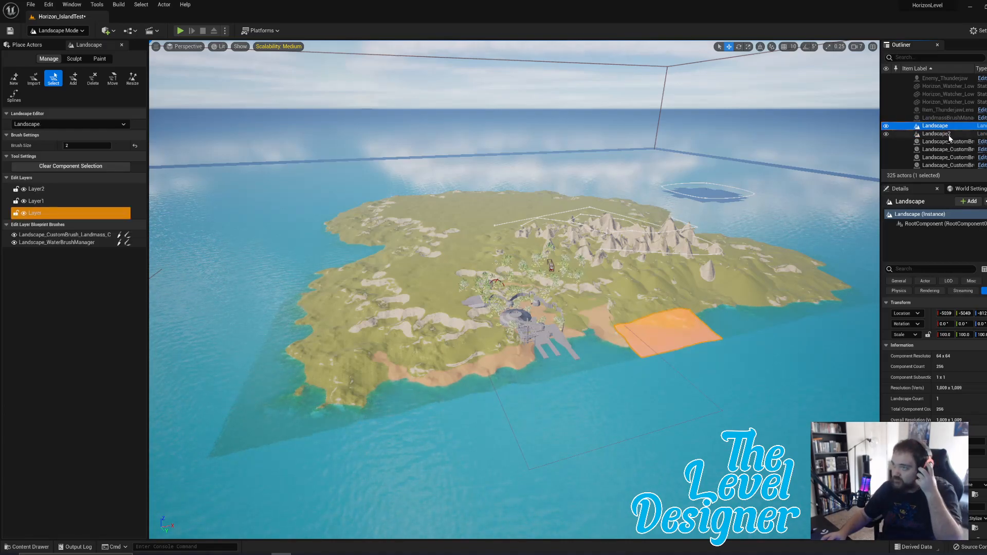
{"action": "left_click", "coordinate": [940, 134]}
{"action": "left_click", "coordinate": [6, 157]}
{"action": "left_click", "coordinate": [6, 157]}
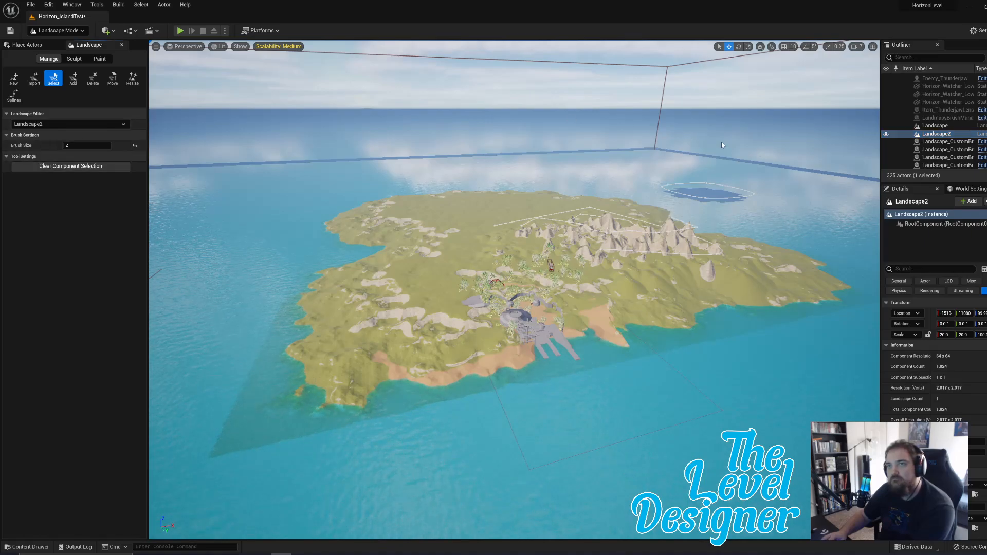
{"action": "left_click", "coordinate": [939, 126]}
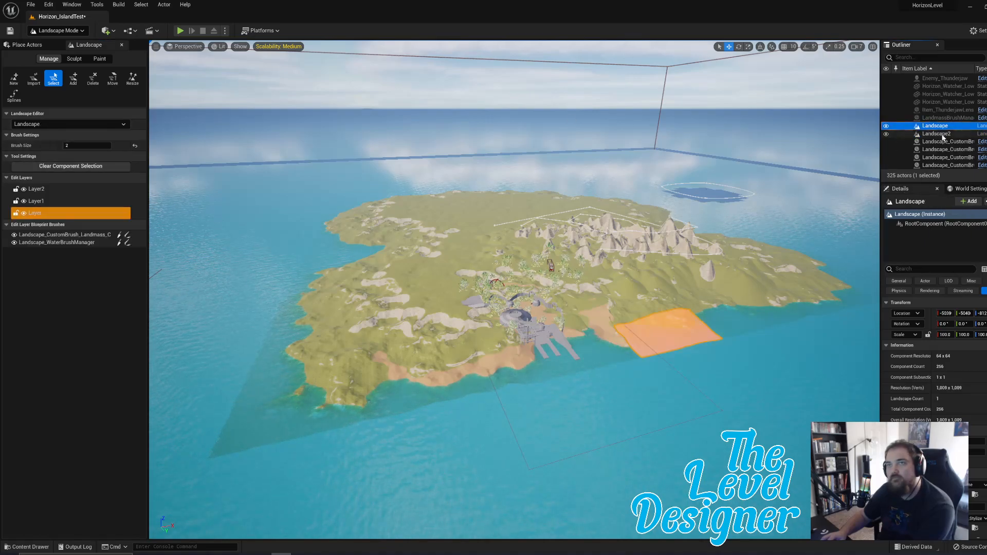
{"action": "left_click", "coordinate": [49, 166]}
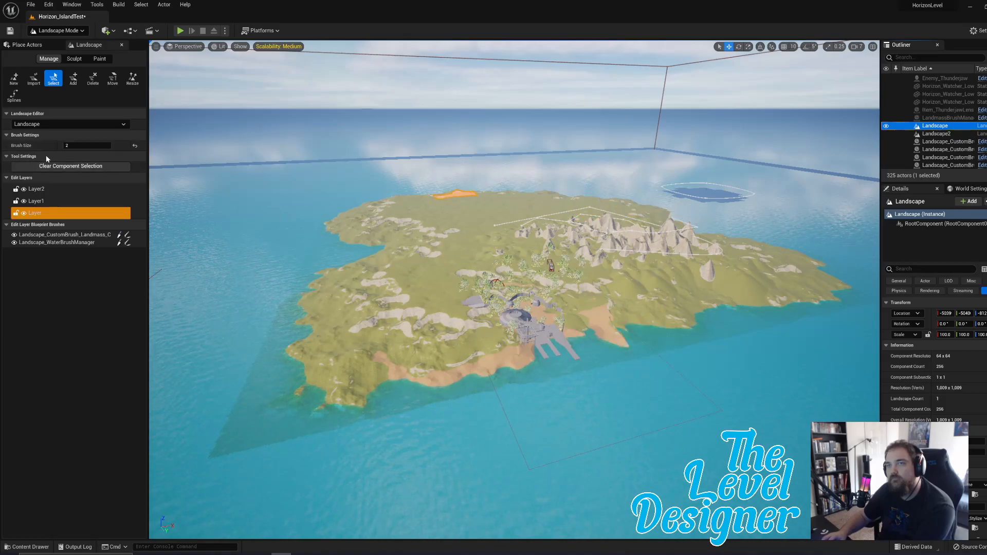
{"action": "left_click", "coordinate": [935, 134]}
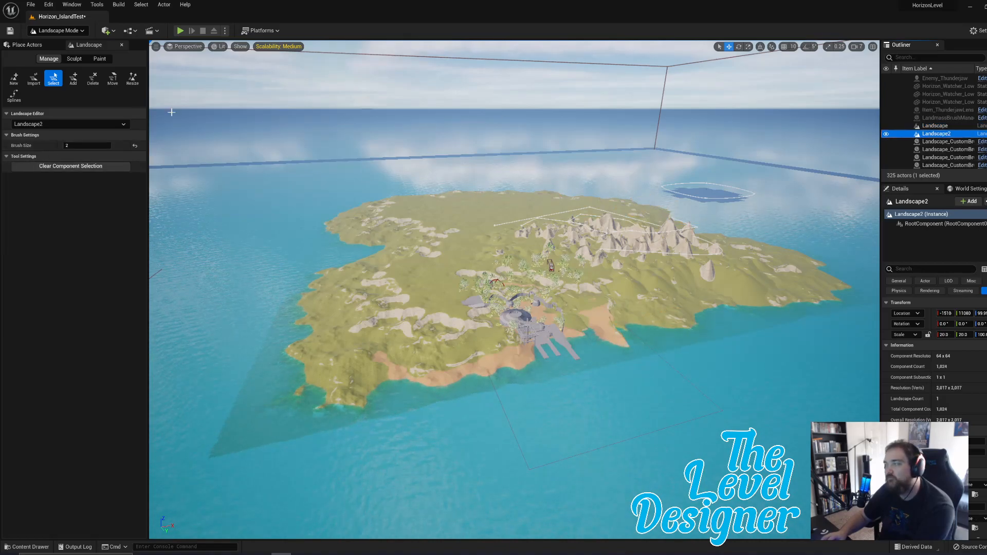
Return to sculpting, set the edited landscape to Landscape and focus the view on the flat Landscape2.
{"action": "left_click", "coordinate": [74, 59]}
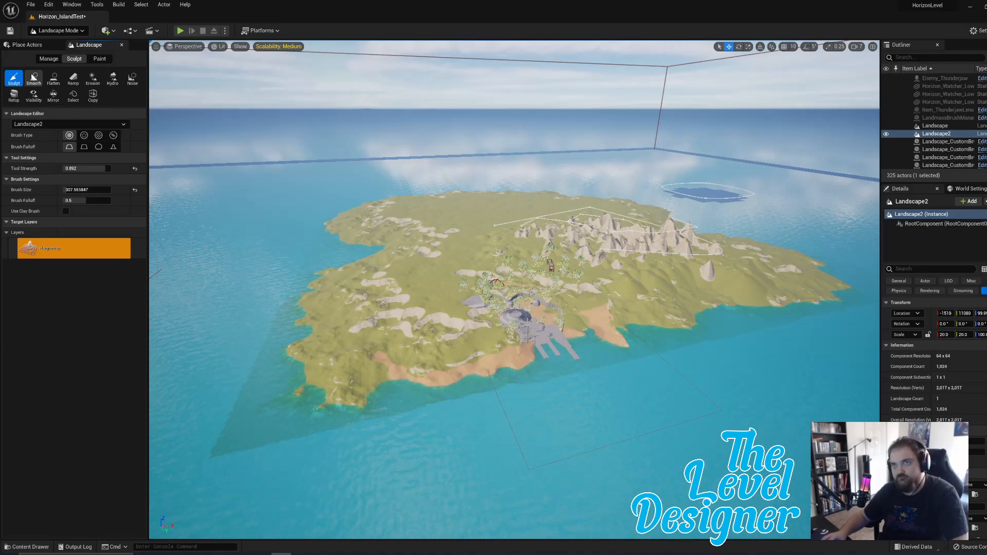
{"action": "left_click", "coordinate": [48, 126]}
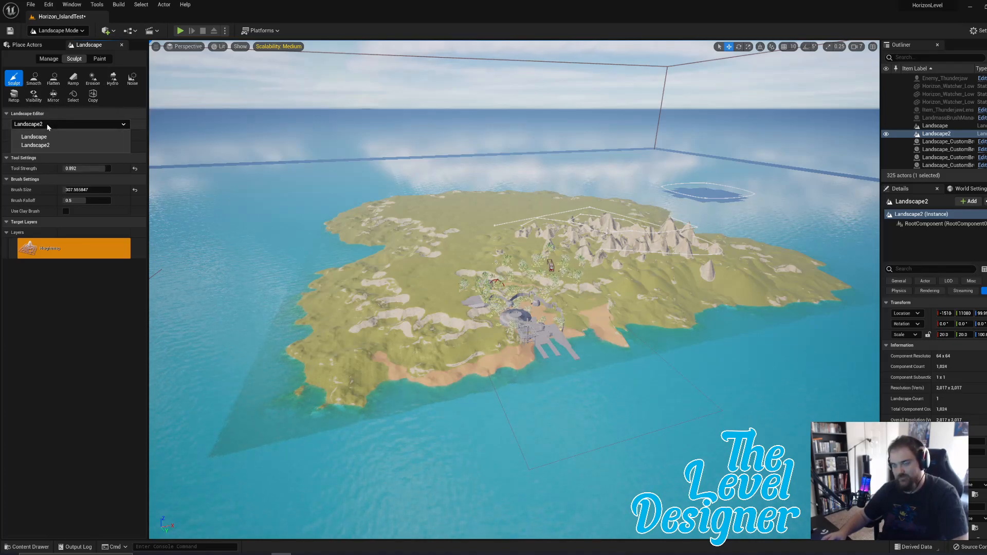
{"action": "left_click", "coordinate": [48, 136]}
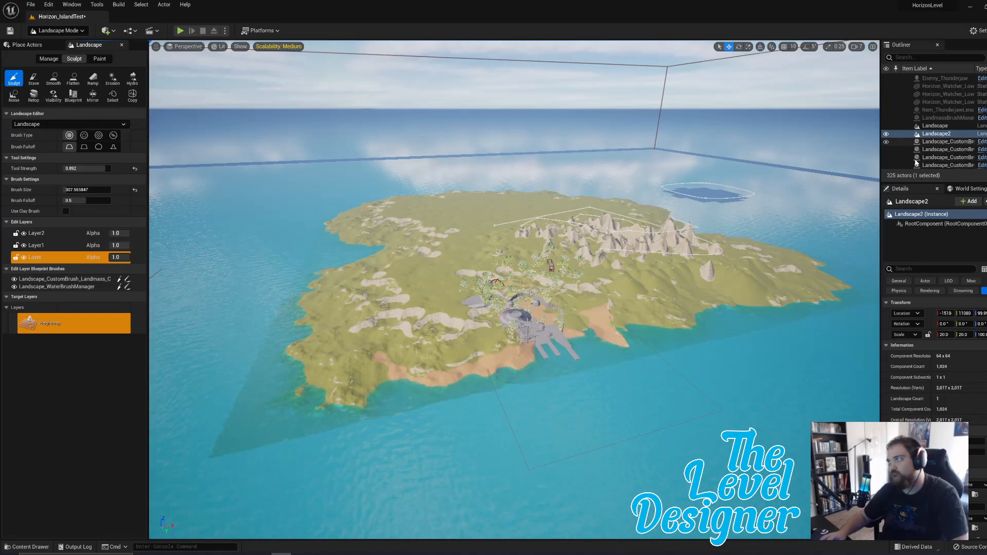
{"action": "key", "text": "f"}
{"action": "right_click_drag", "start_coordinate": [514, 290], "coordinate": [622, 370]}
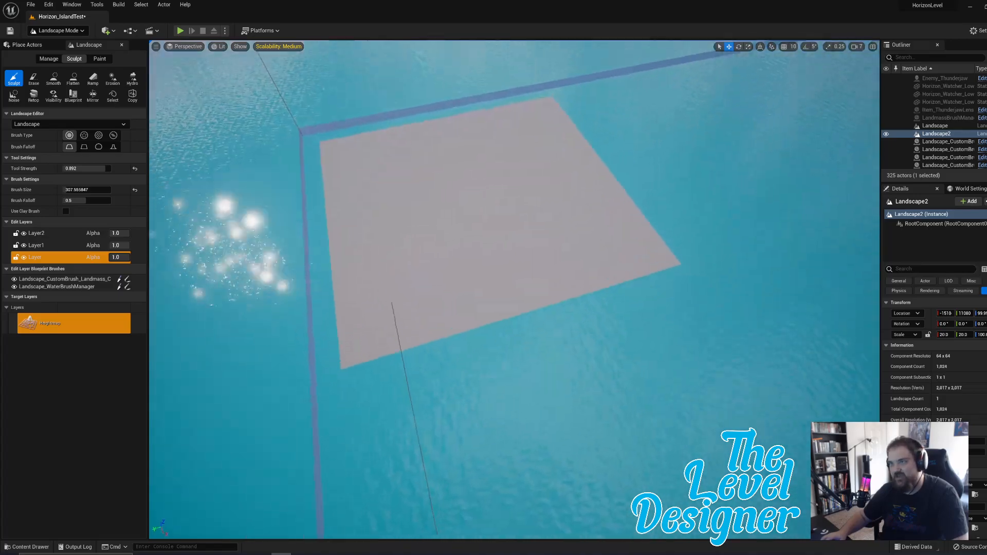
Activate the Blueprint brush tool for Landscape and check its list of available brushes.
{"action": "left_click", "coordinate": [73, 95]}
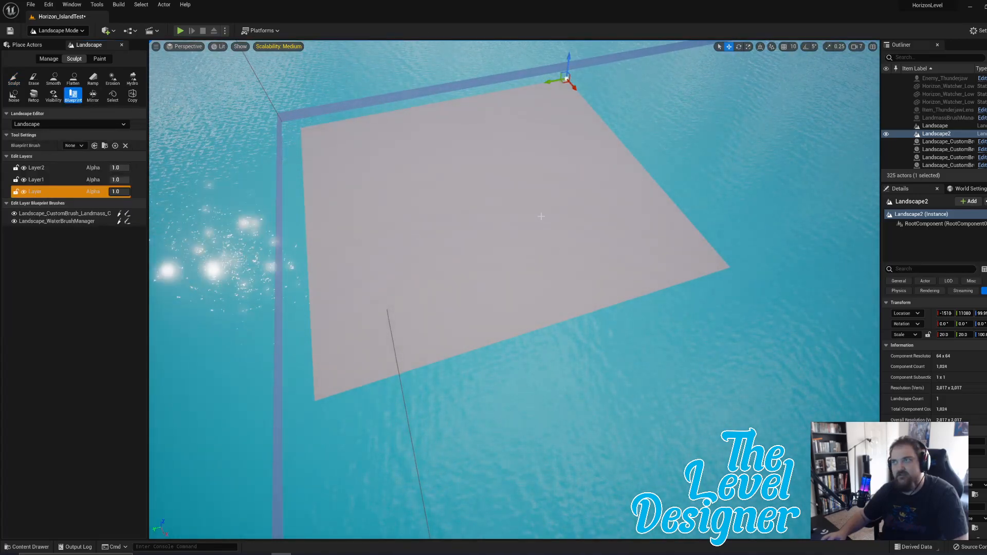
{"action": "right_click_drag", "start_coordinate": [342, 173], "coordinate": [483, 154]}
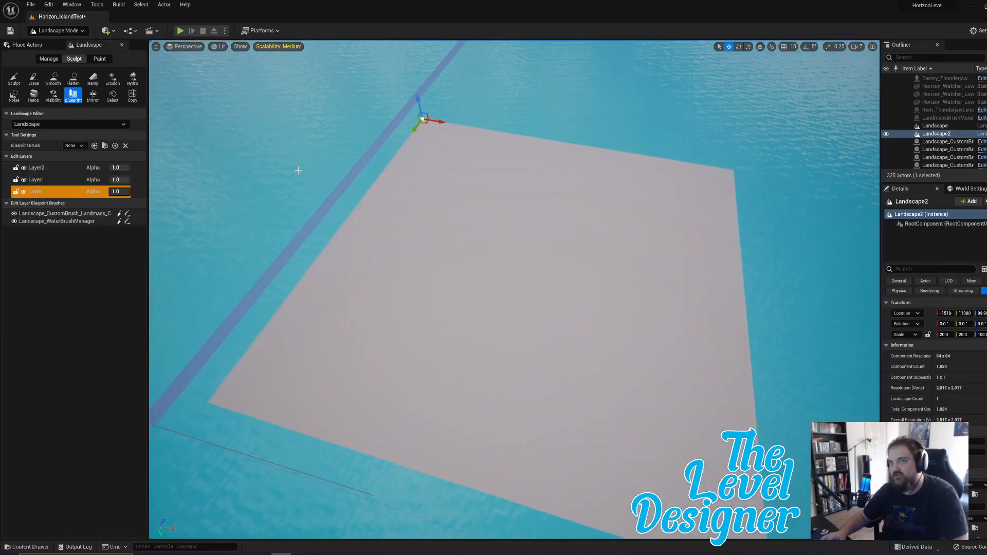
{"action": "left_click", "coordinate": [80, 146]}
{"action": "left_click", "coordinate": [80, 146]}
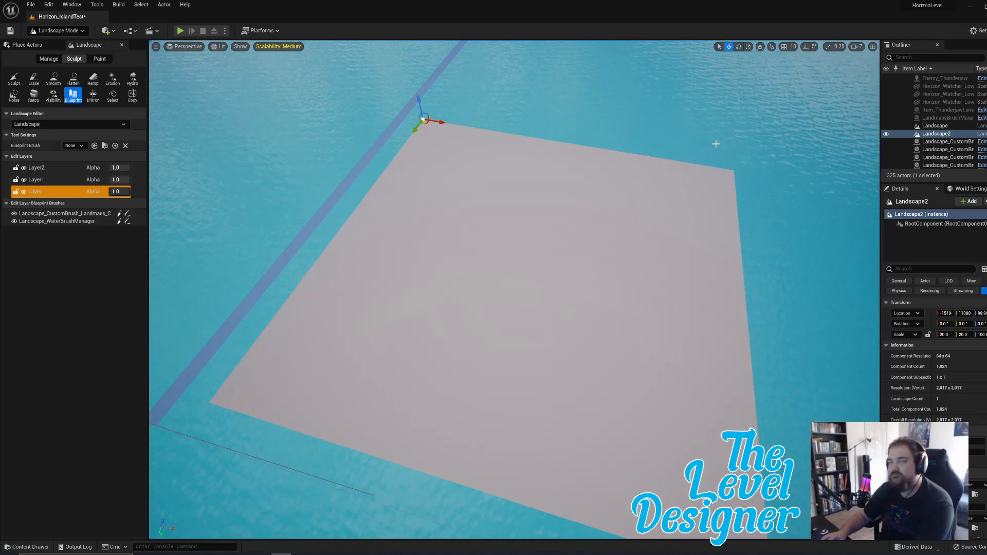
Sculpt small test bumps on Landscape2, undo them and check its paint options.
{"action": "left_click", "coordinate": [935, 126]}
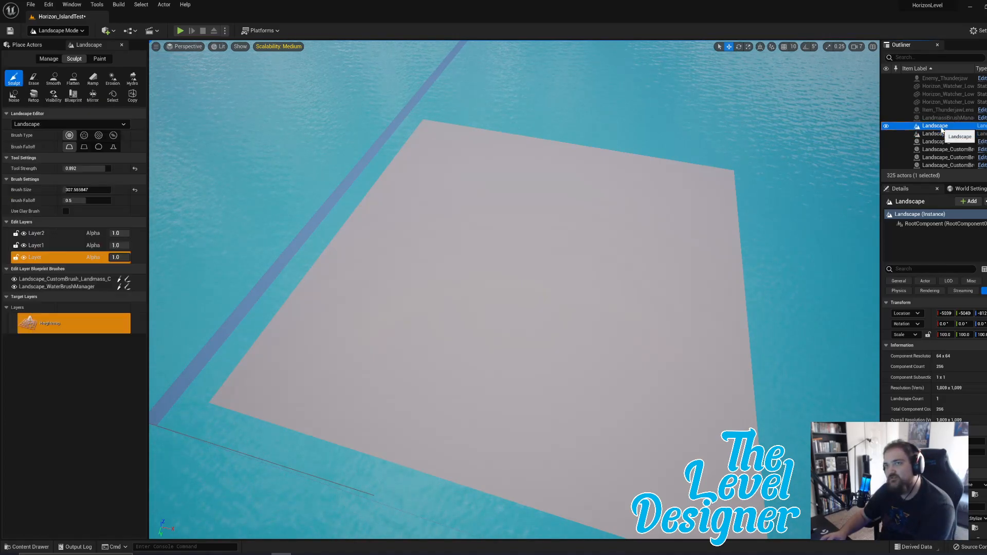
{"action": "left_click", "coordinate": [936, 133]}
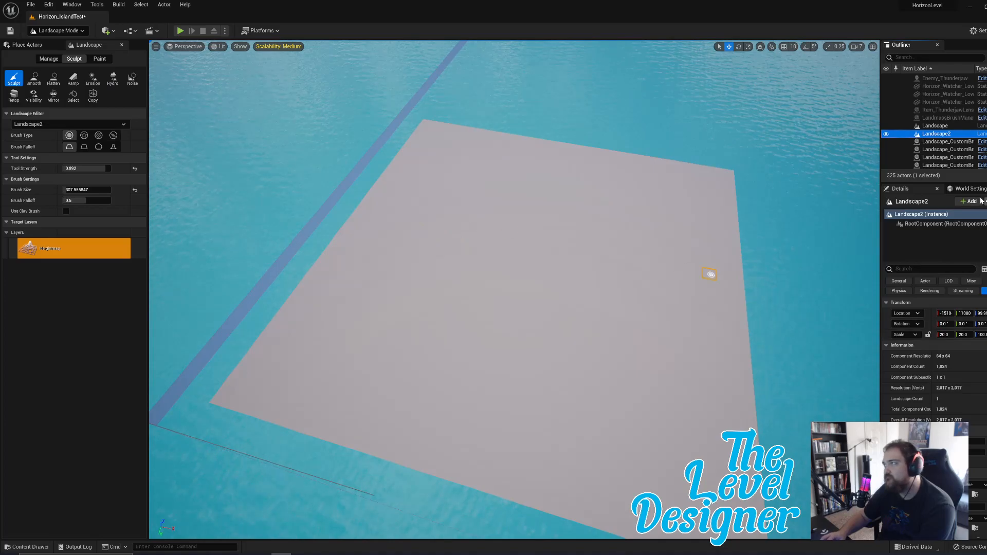
{"action": "left_click", "coordinate": [619, 204]}
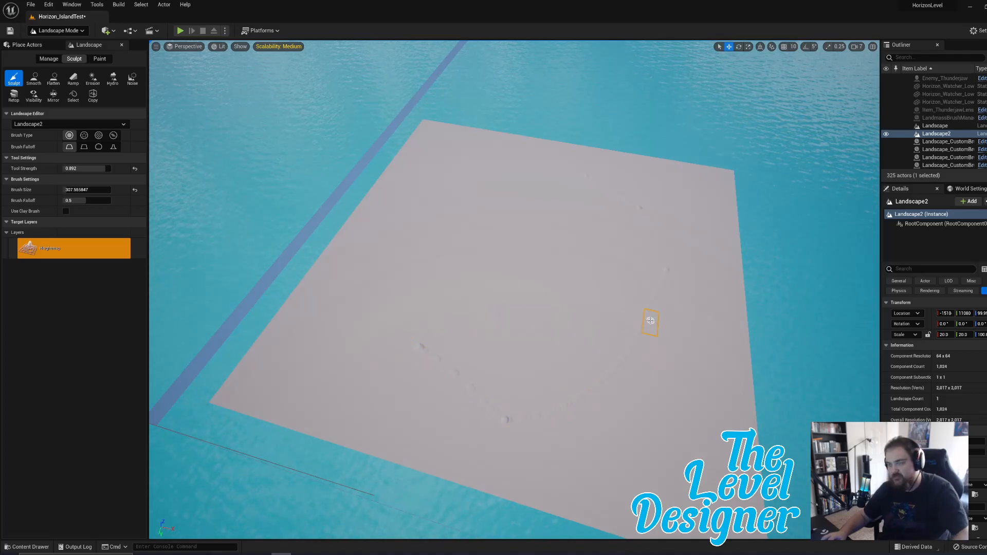
{"action": "key", "text": "ctrl+z"}
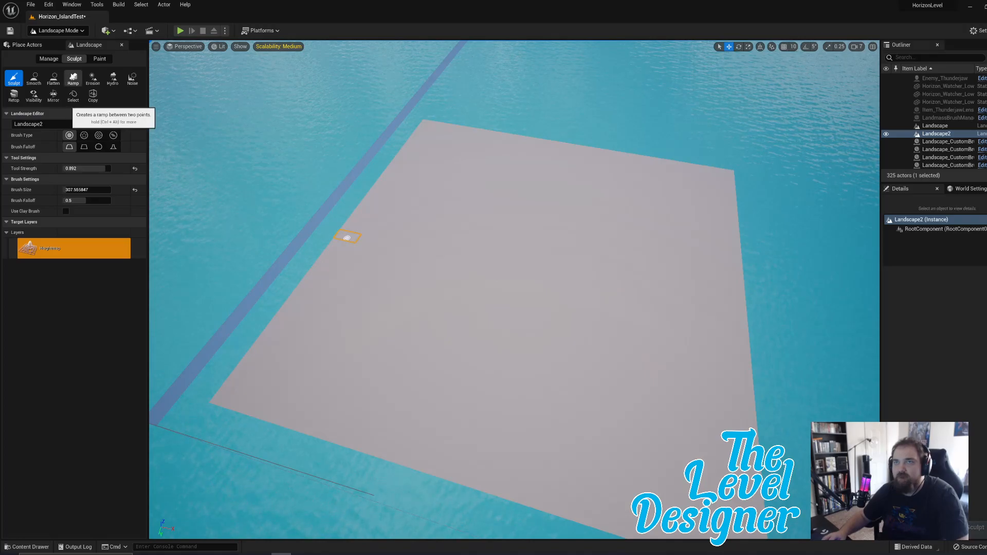
{"action": "left_click", "coordinate": [96, 59]}
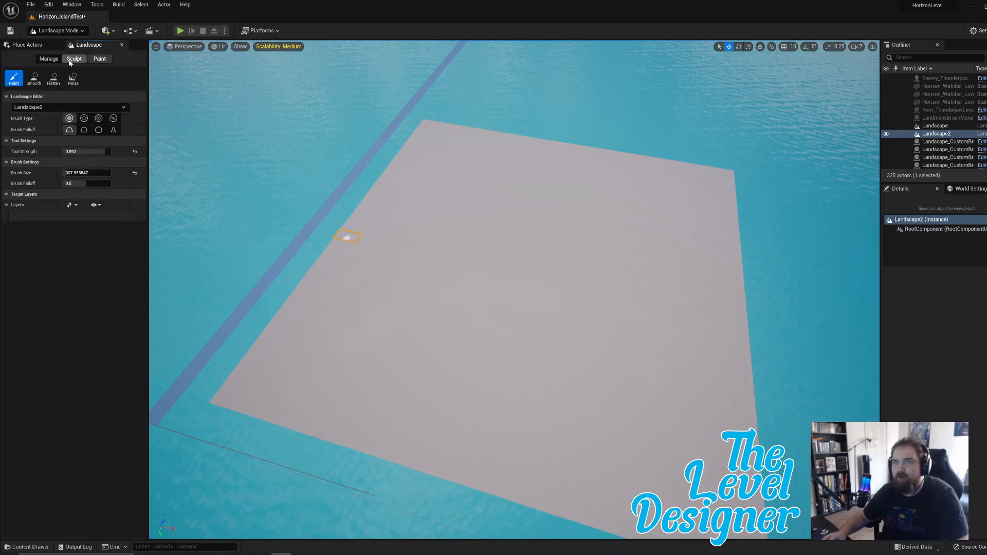
{"action": "left_click", "coordinate": [73, 59]}
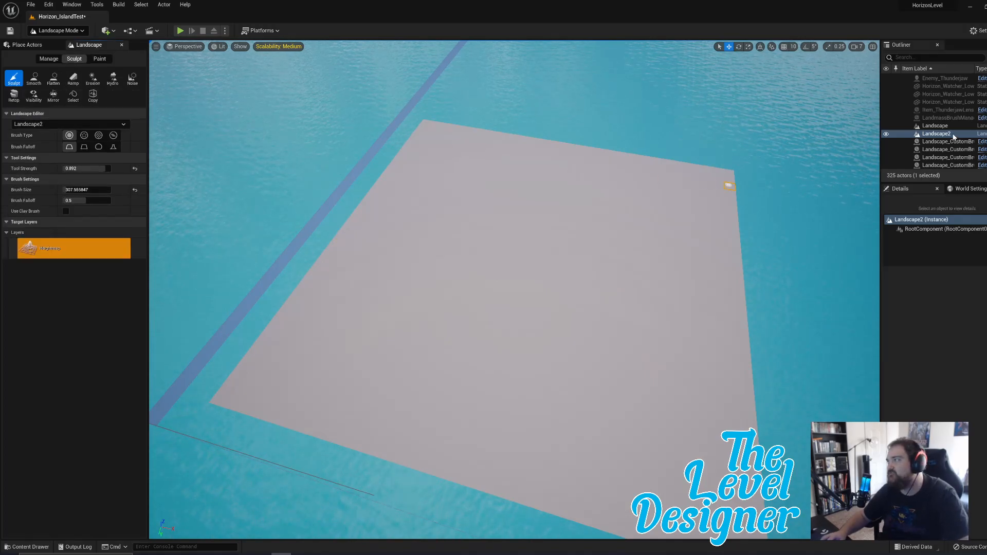
Select the island's Landscape with its base edit layer and examine the island from the air.
{"action": "left_click", "coordinate": [935, 126]}
{"action": "mouse_move", "coordinate": [672, 224]}
{"action": "right_mouse_down"}
{"action": "mouse_move", "coordinate": [751, 221]}
{"action": "mouse_move", "coordinate": [707, 212]}
{"action": "mouse_move", "coordinate": [622, 226]}
{"action": "mouse_move", "coordinate": [720, 242]}
{"action": "mouse_move", "coordinate": [722, 213]}
{"action": "mouse_move", "coordinate": [704, 200]}
{"action": "mouse_move", "coordinate": [704, 175]}
{"action": "mouse_move", "coordinate": [725, 178]}
{"action": "mouse_move", "coordinate": [630, 356]}
{"action": "right_mouse_up"}
{"action": "right_click_drag", "start_coordinate": [462, 395], "coordinate": [448, 417]}
{"action": "left_click", "coordinate": [108, 260]}
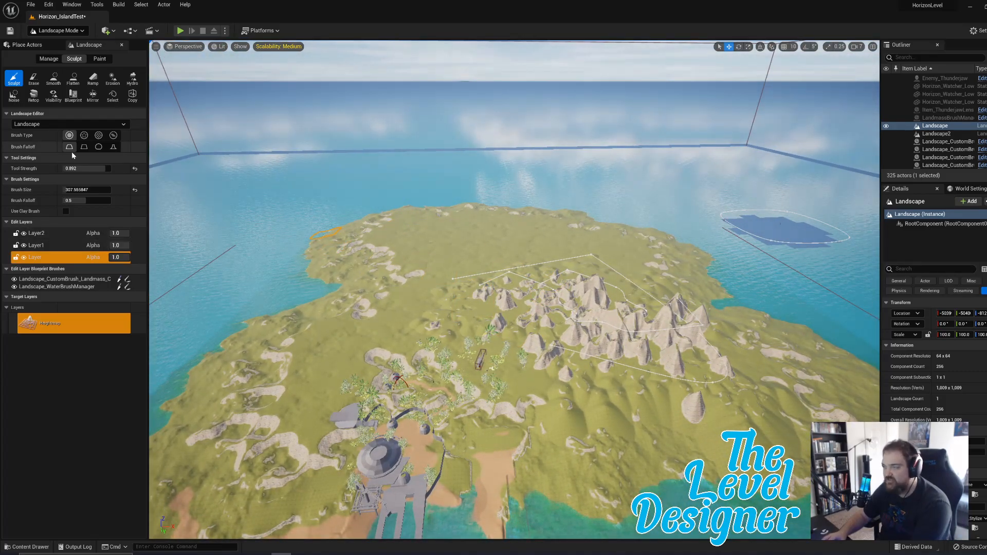
{"action": "right_click_drag", "start_coordinate": [472, 293], "coordinate": [542, 315]}
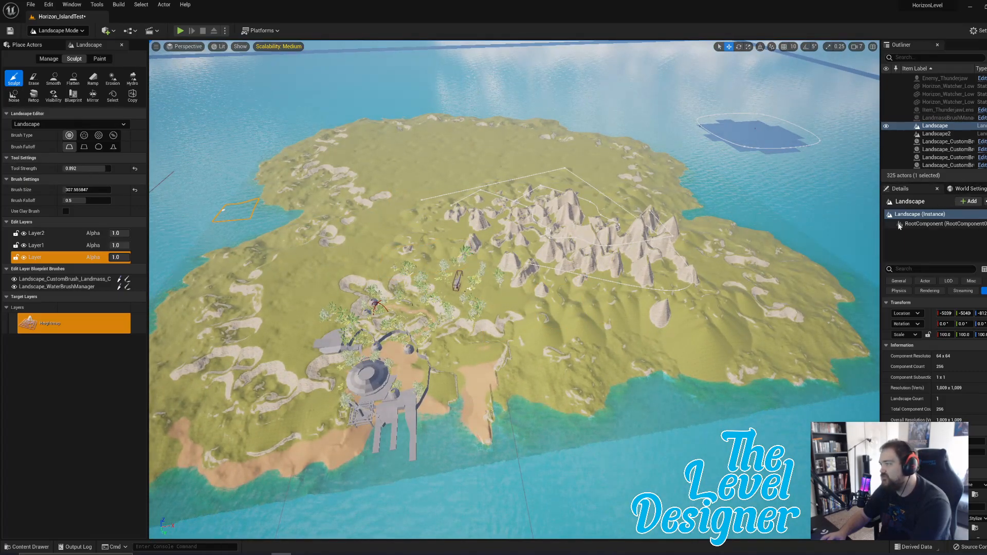
Use the component selection tool to examine how Landscape's components are laid out across the island.
{"action": "left_click", "coordinate": [47, 58]}
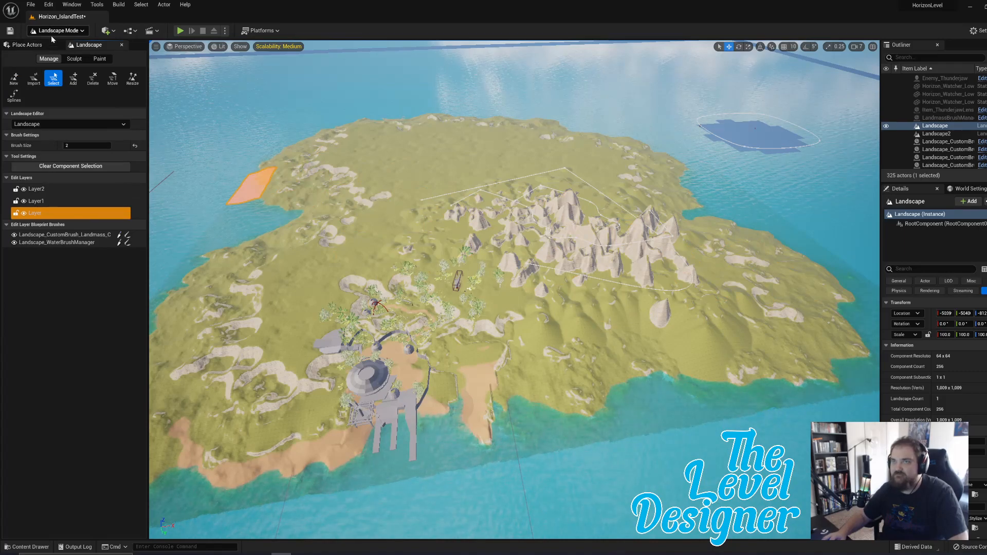
{"action": "scroll", "coordinate": [686, 329], "scroll_direction": "up", "scroll_amount": 8}
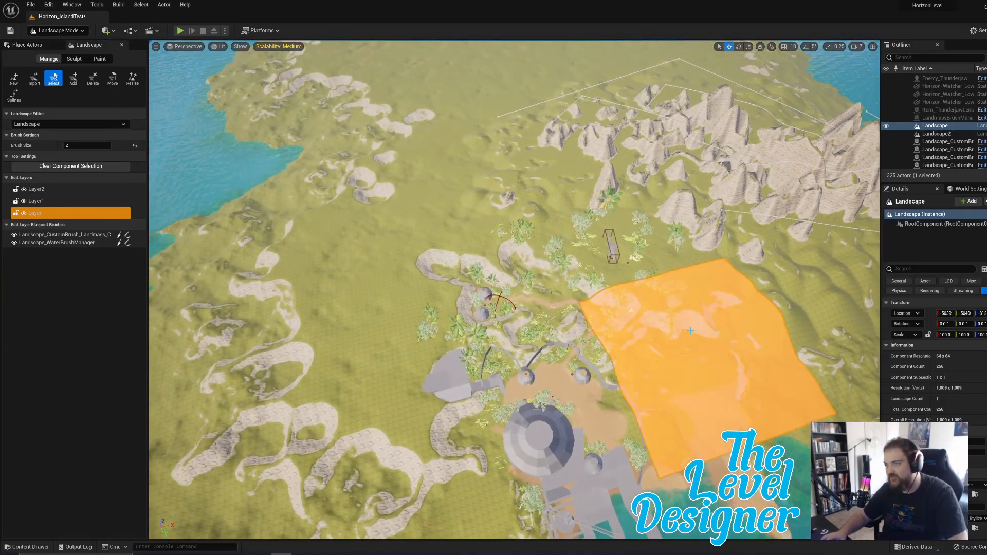
{"action": "scroll", "coordinate": [686, 329], "scroll_direction": "down", "scroll_amount": 5}
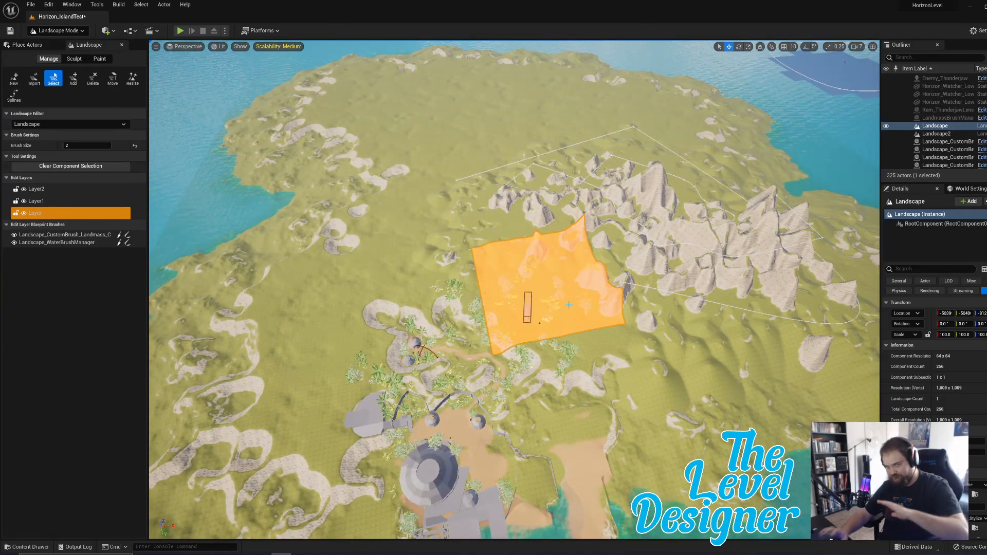
{"action": "right_click_drag", "start_coordinate": [638, 323], "coordinate": [611, 298]}
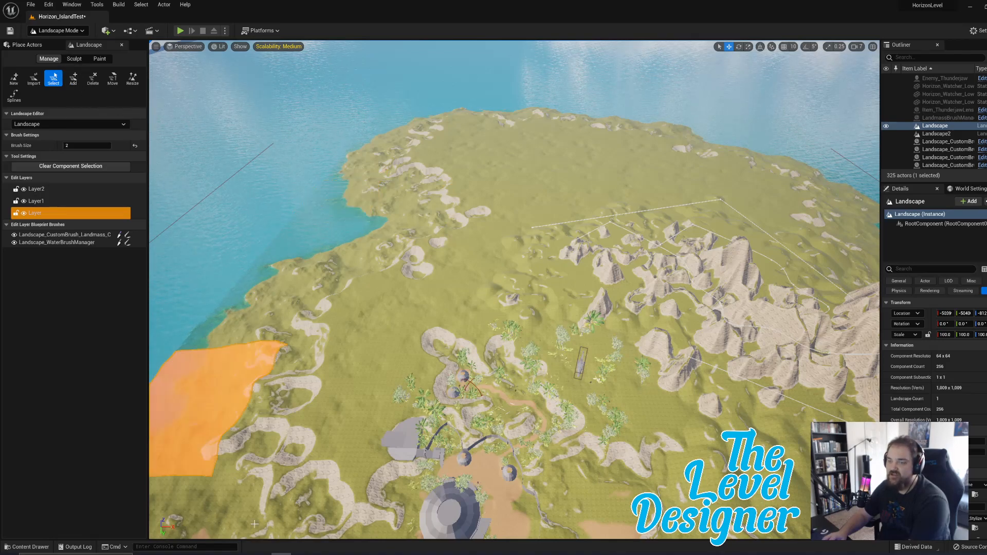
Switch to Photoshop, maximize its window and bring the island's start area into view in OverheadMap.png.
{"action": "left_click_drag", "start_coordinate": [0, 267], "coordinate": [518, 177]}
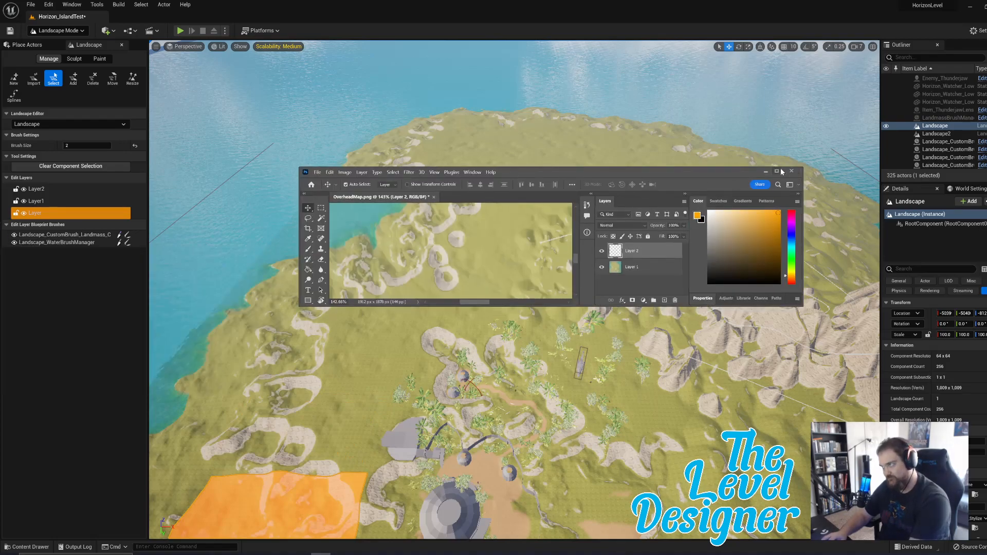
{"action": "left_click", "coordinate": [781, 171]}
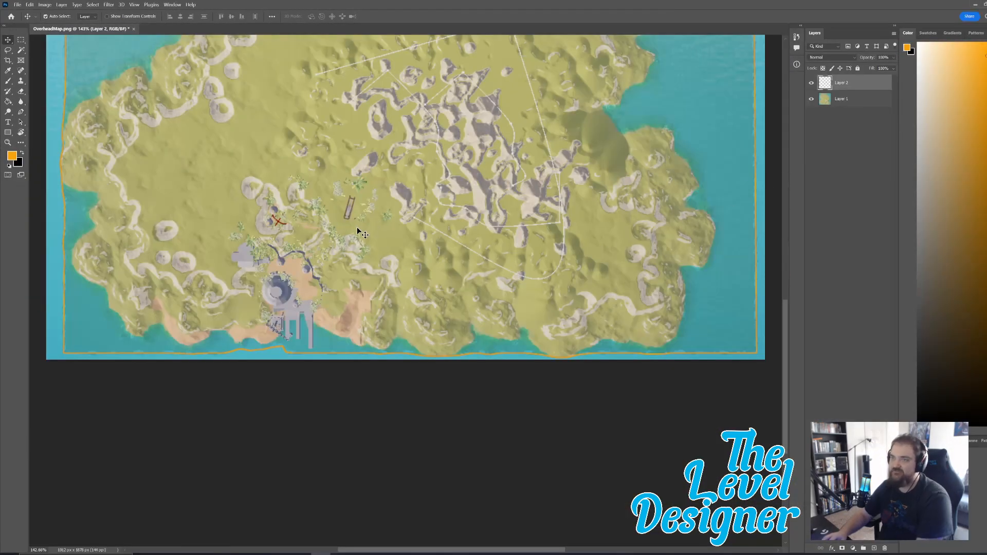
{"action": "scroll", "coordinate": [286, 238], "scroll_direction": "up", "scroll_amount": 2}
{"action": "scroll", "coordinate": [293, 216], "scroll_direction": "up", "scroll_amount": 5}
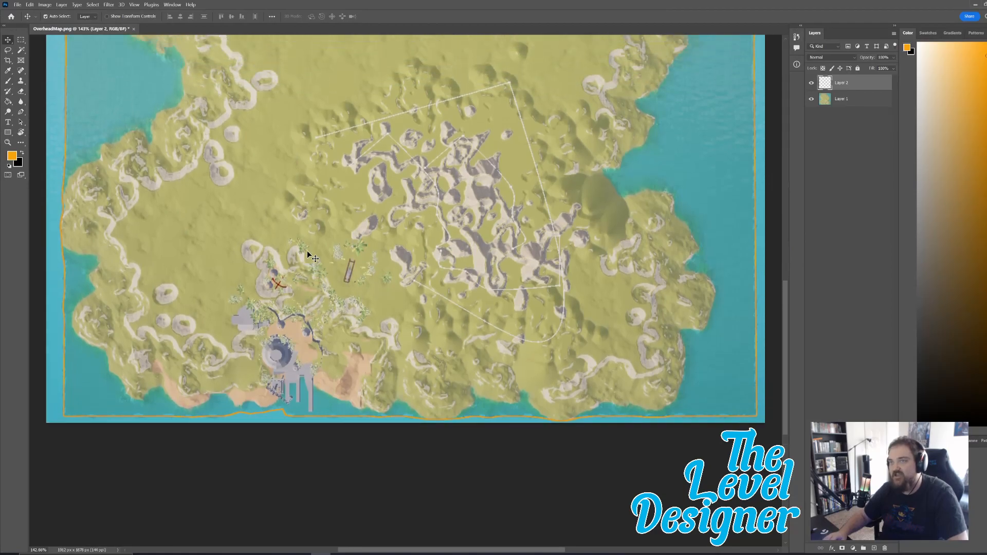
{"action": "left_click", "coordinate": [12, 156]}
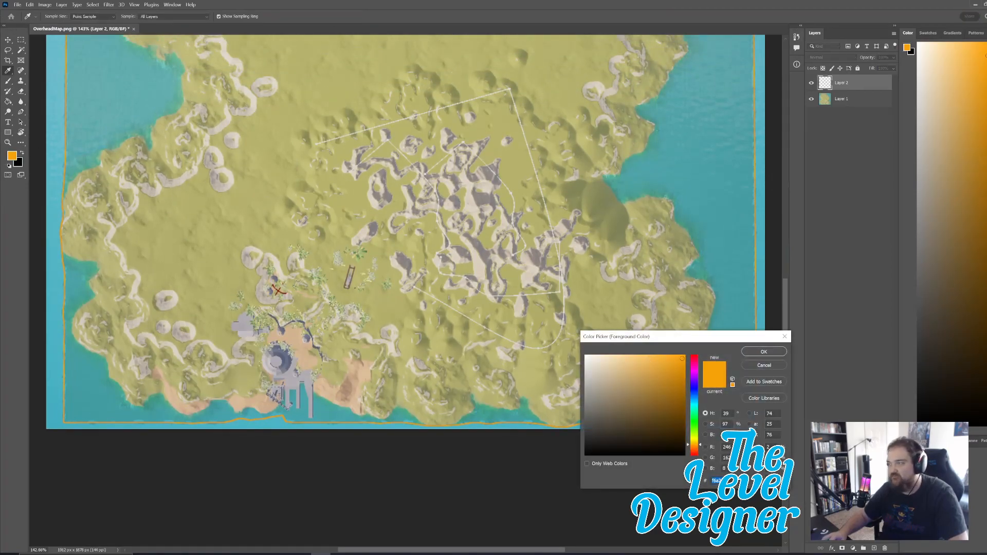
{"action": "left_click_drag", "start_coordinate": [696, 430], "coordinate": [697, 423]}
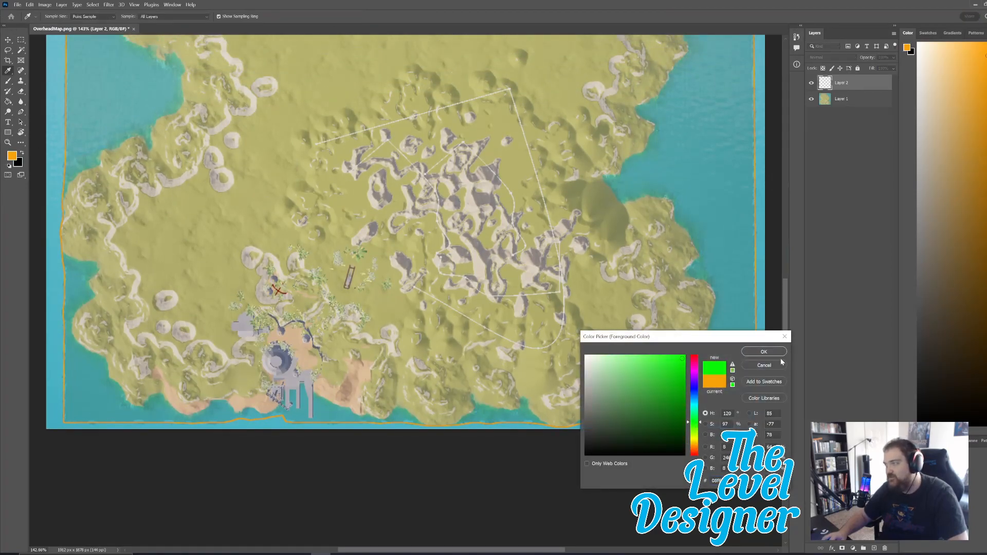
{"action": "left_click", "coordinate": [779, 338]}
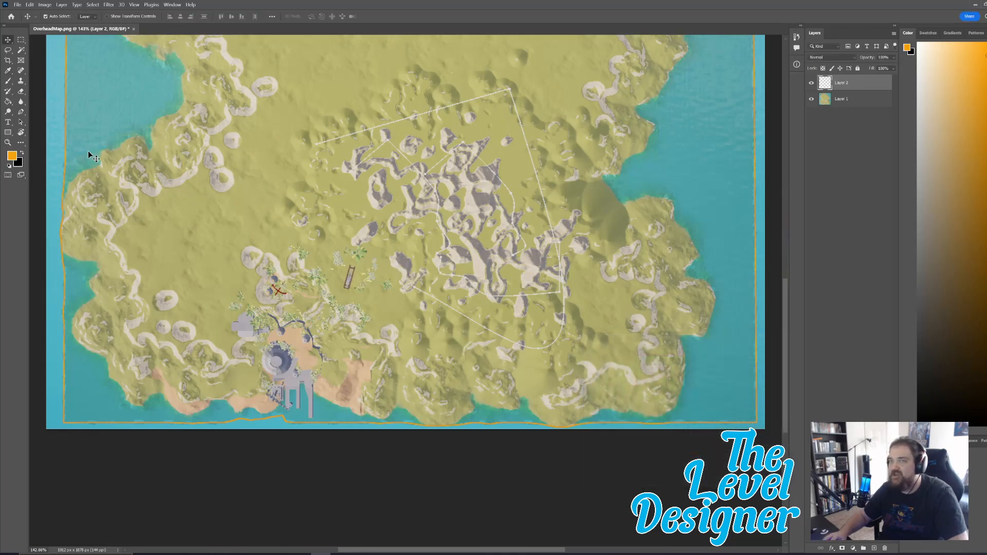
Activate the Ellipse tool in Shape mode for marking up the island's start area around the round tower on the overhead map.
{"action": "left_click", "coordinate": [7, 131]}
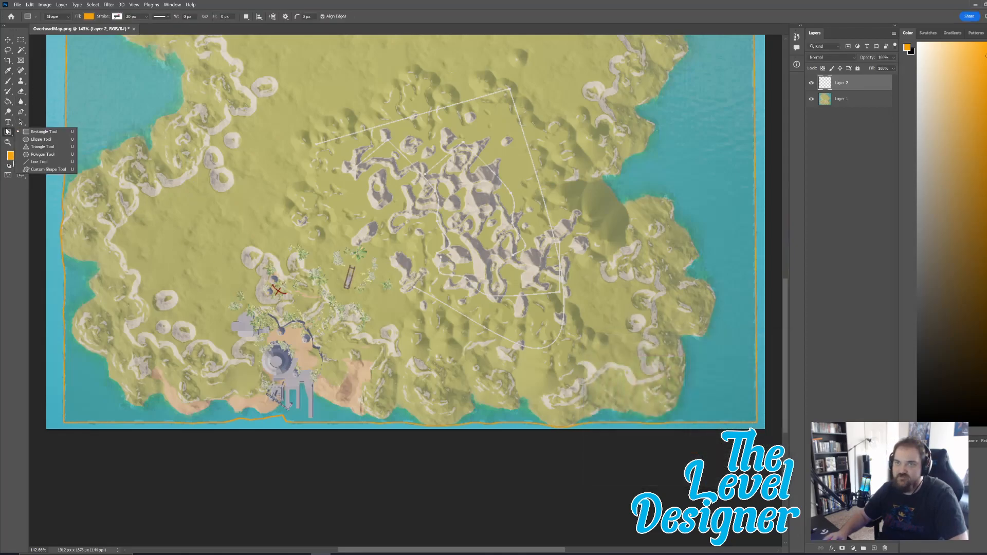
{"action": "left_click", "coordinate": [34, 138]}
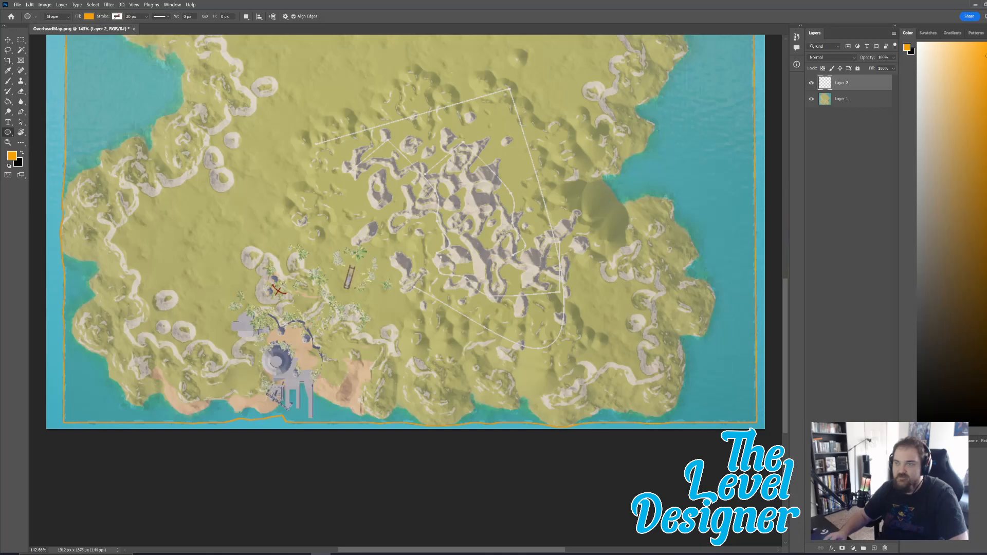
{"action": "scroll", "coordinate": [285, 324], "scroll_direction": "up", "scroll_amount": 3}
{"action": "scroll", "coordinate": [302, 386], "scroll_direction": "left", "scroll_amount": 3}
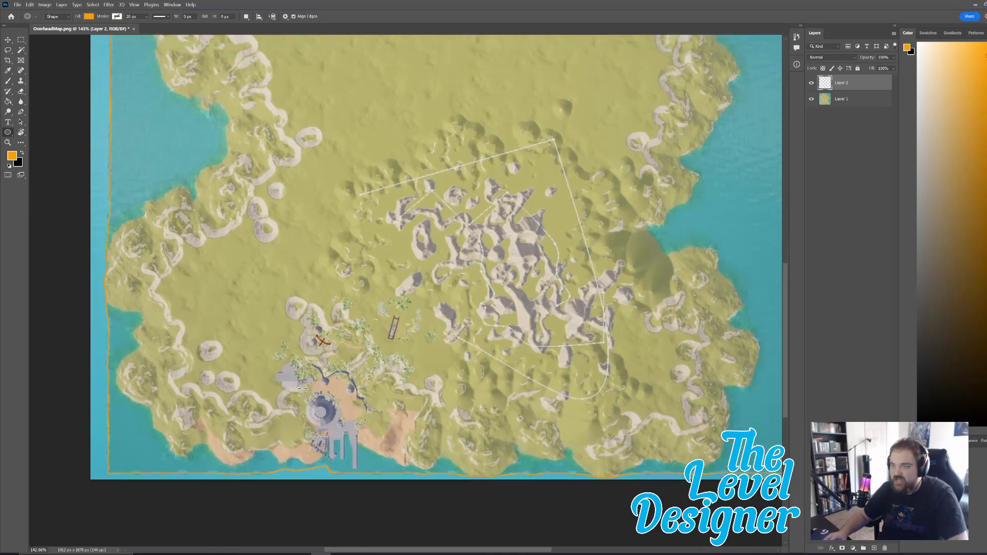
{"action": "scroll", "coordinate": [302, 387], "scroll_direction": "up", "scroll_amount": 1}
{"action": "scroll", "coordinate": [314, 400], "scroll_direction": "up", "scroll_amount": 5, "text": "alt"}
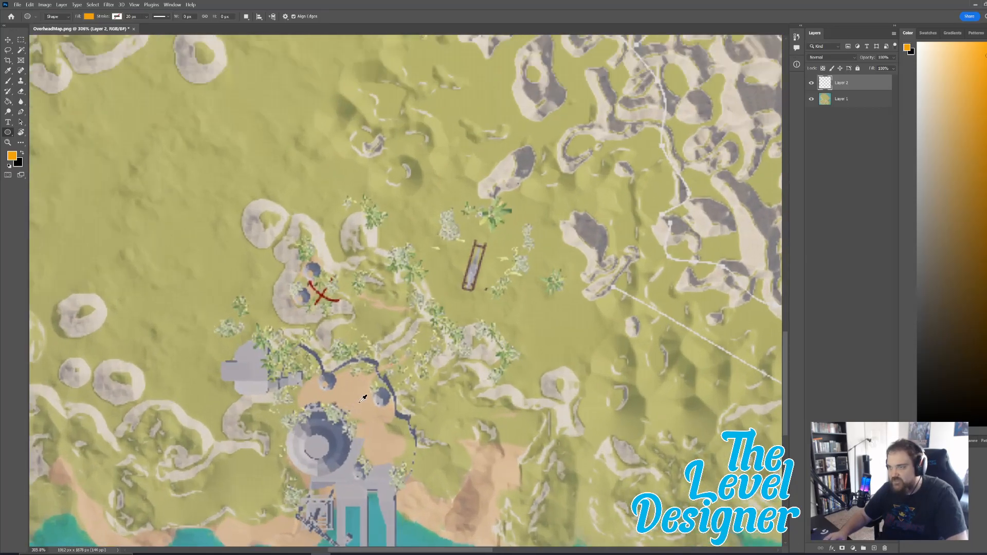
Draw a circle about 90 px wide on the map just north of the village gate and fill it with pure green.
{"action": "left_click_drag", "start_coordinate": [341, 301], "coordinate": [416, 395], "text": "shift"}
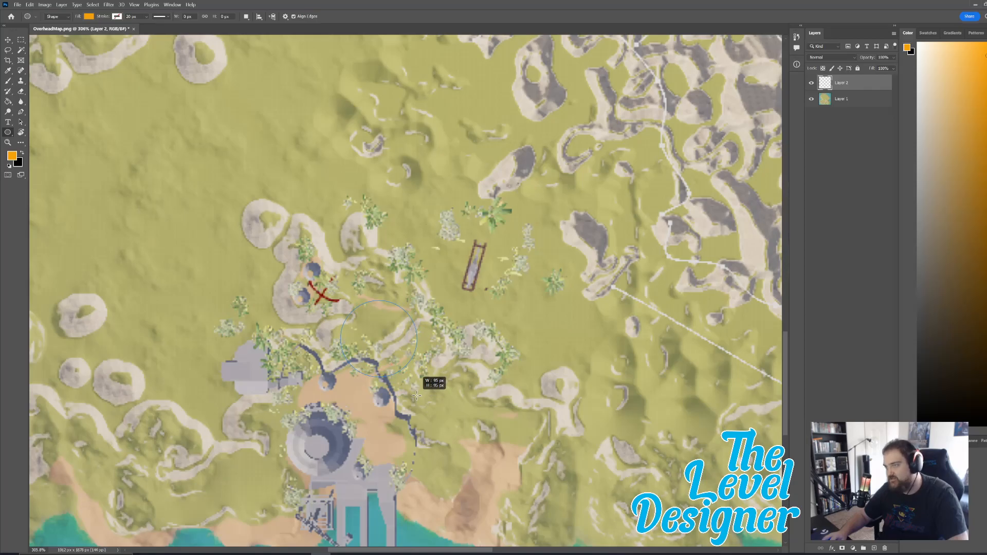
{"action": "left_click_drag", "start_coordinate": [417, 396], "coordinate": [413, 394], "text": "shift"}
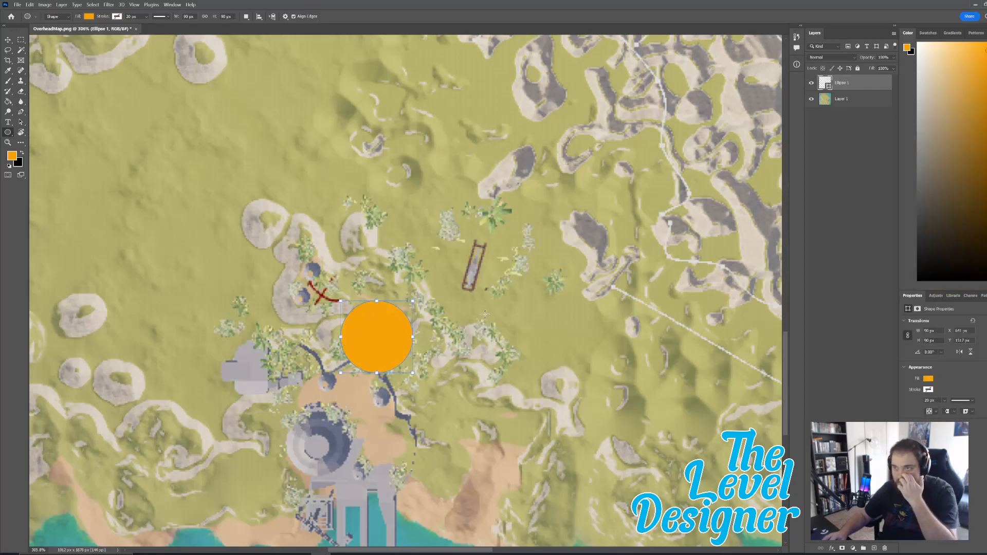
{"action": "left_click", "coordinate": [88, 16]}
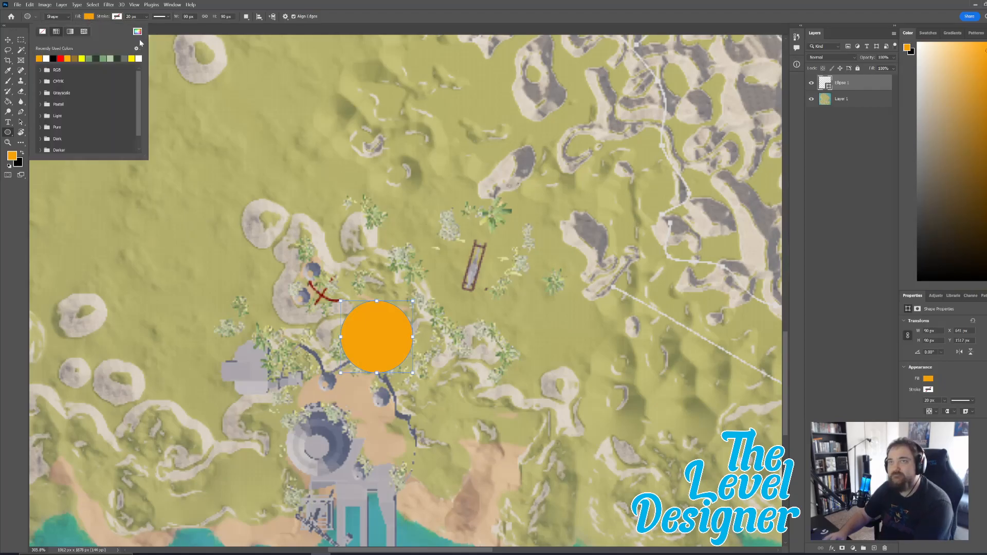
{"action": "left_click", "coordinate": [137, 32]}
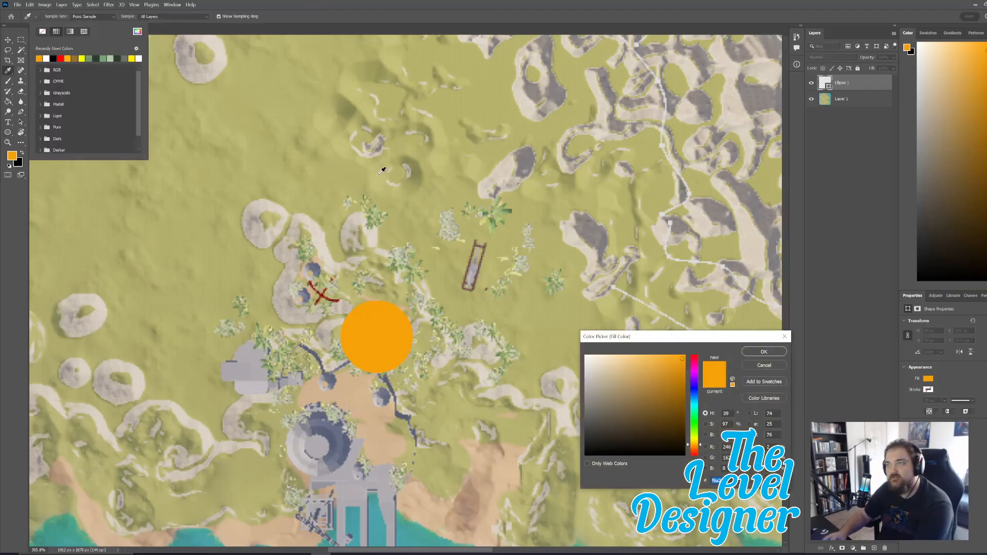
{"action": "left_click", "coordinate": [697, 423]}
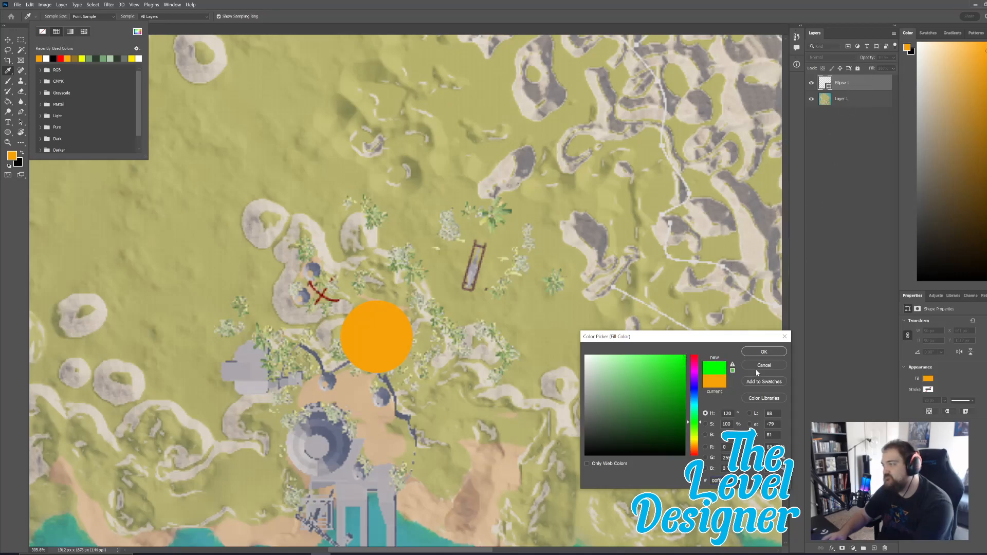
{"action": "left_click", "coordinate": [764, 352]}
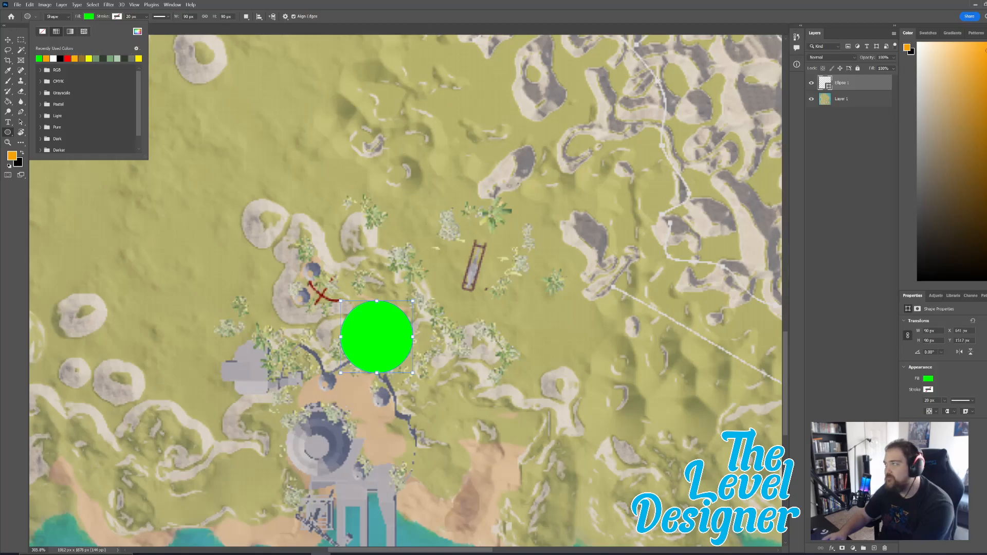
{"action": "left_click", "coordinate": [89, 17]}
{"action": "left_click", "coordinate": [89, 18]}
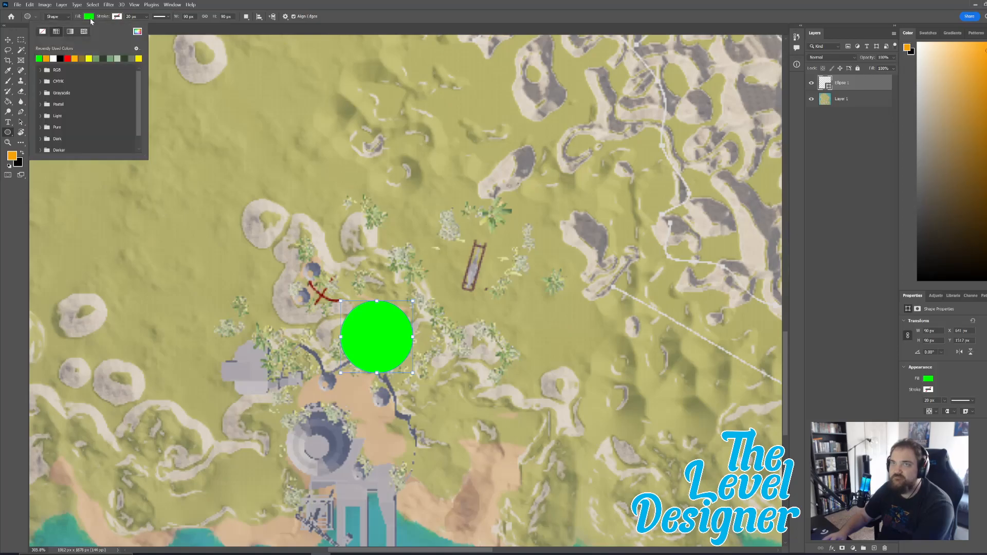
{"action": "left_click", "coordinate": [137, 32]}
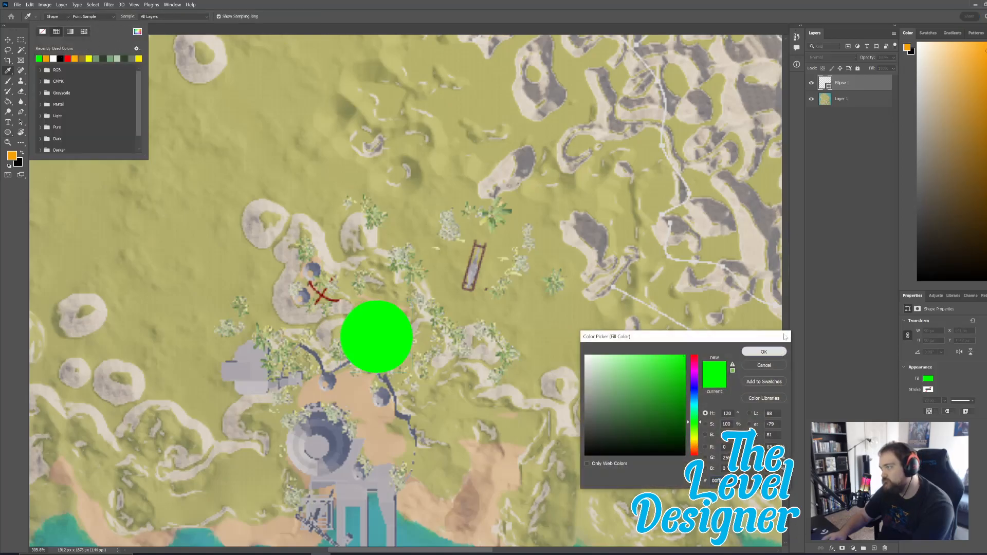
{"action": "left_click", "coordinate": [783, 355]}
{"action": "left_click", "coordinate": [874, 107]}
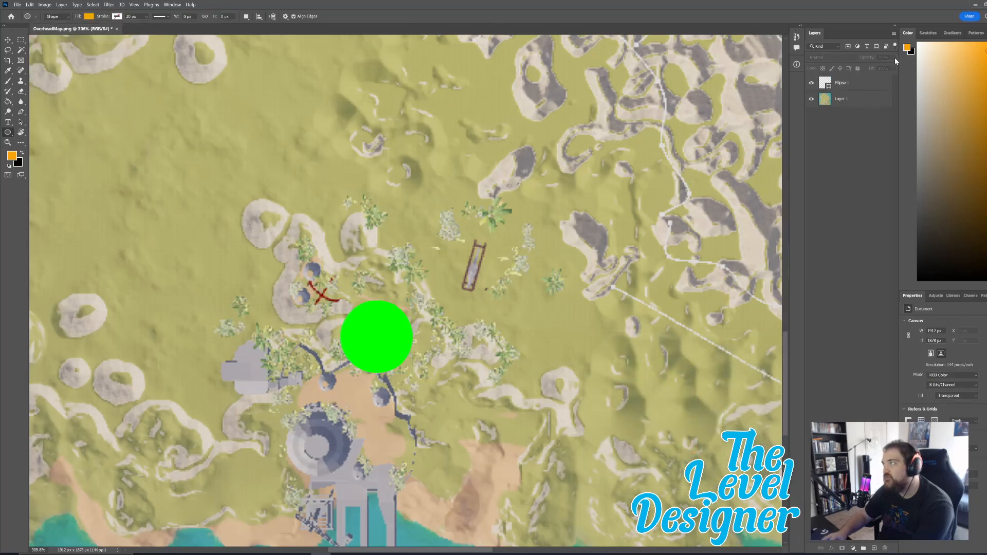
Lower the green circle layer's opacity so the map terrain shows through it.
{"action": "left_click", "coordinate": [843, 84]}
{"action": "left_click_drag", "start_coordinate": [877, 68], "coordinate": [869, 68]}
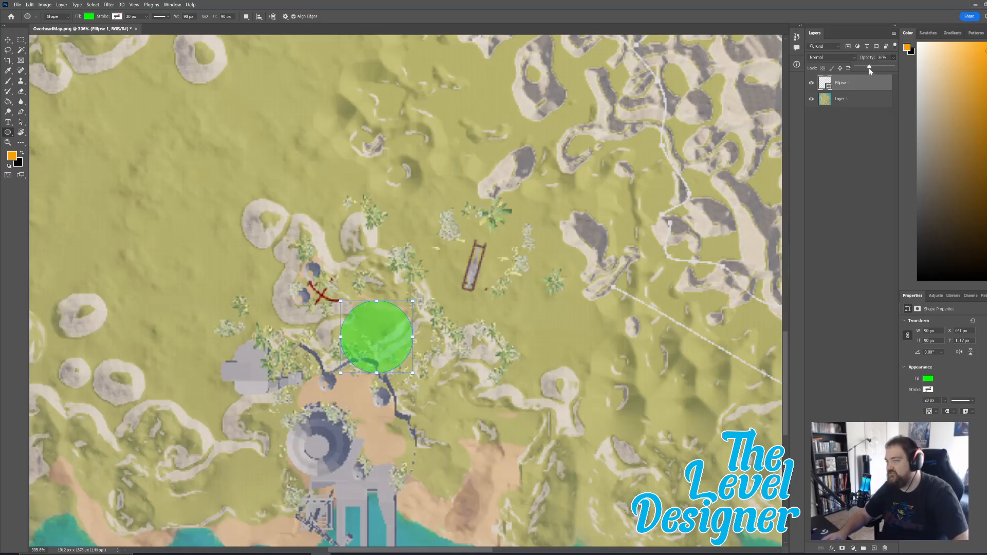
{"action": "left_click", "coordinate": [853, 211]}
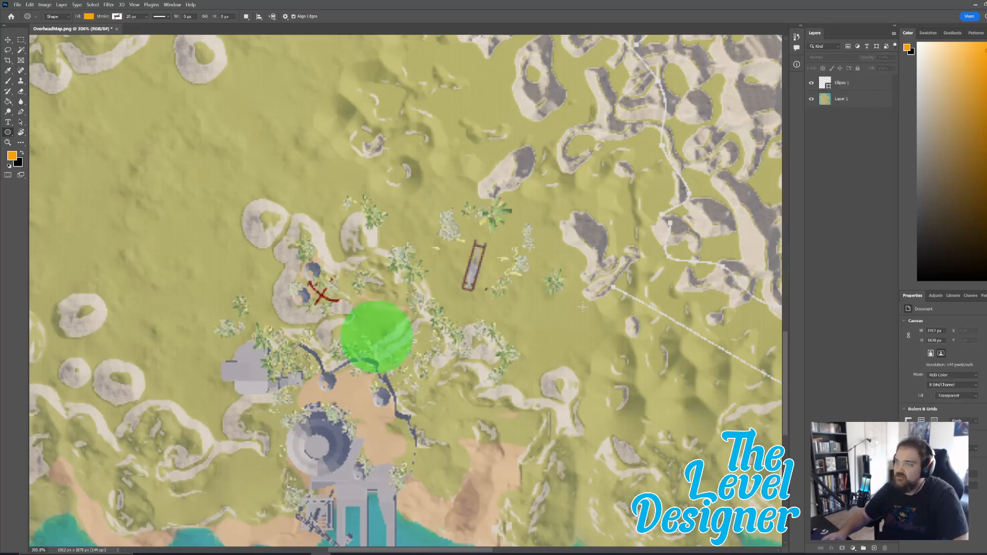
Add a Stroke layer effect to the green circle with a very dark green colour and a size of 2 px.
{"action": "left_click", "coordinate": [8, 42]}
{"action": "left_click", "coordinate": [863, 84]}
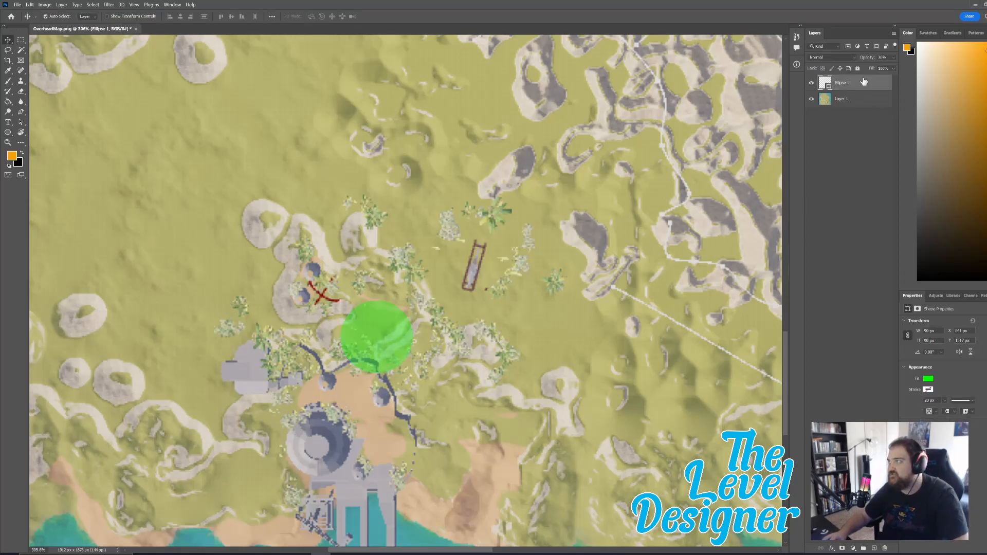
{"action": "left_click", "coordinate": [833, 549]}
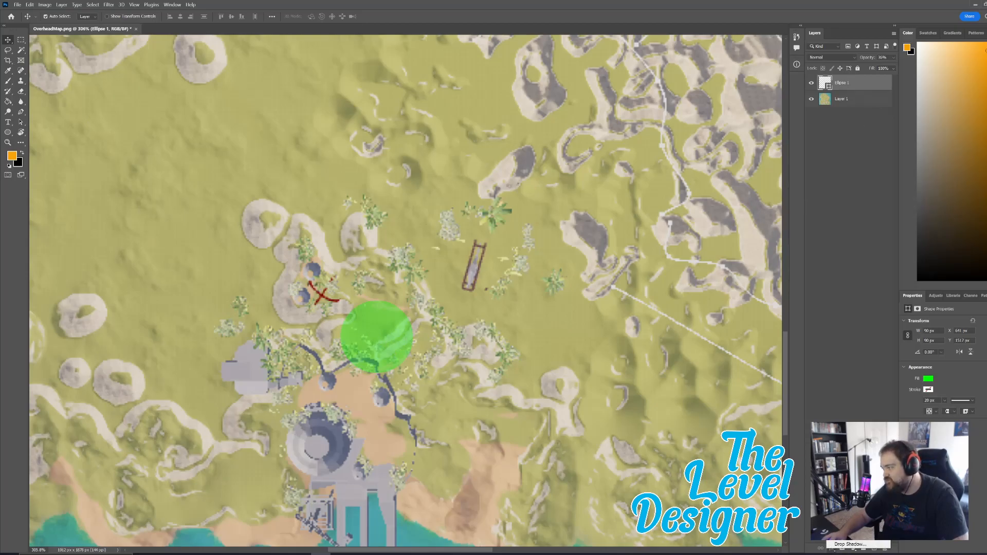
{"action": "left_click", "coordinate": [844, 476]}
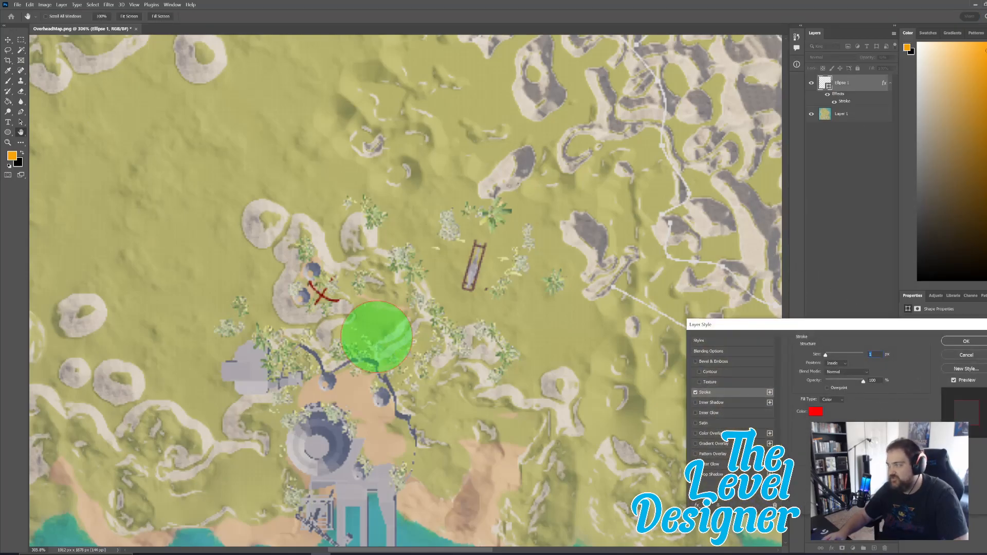
{"action": "left_click", "coordinate": [814, 412]}
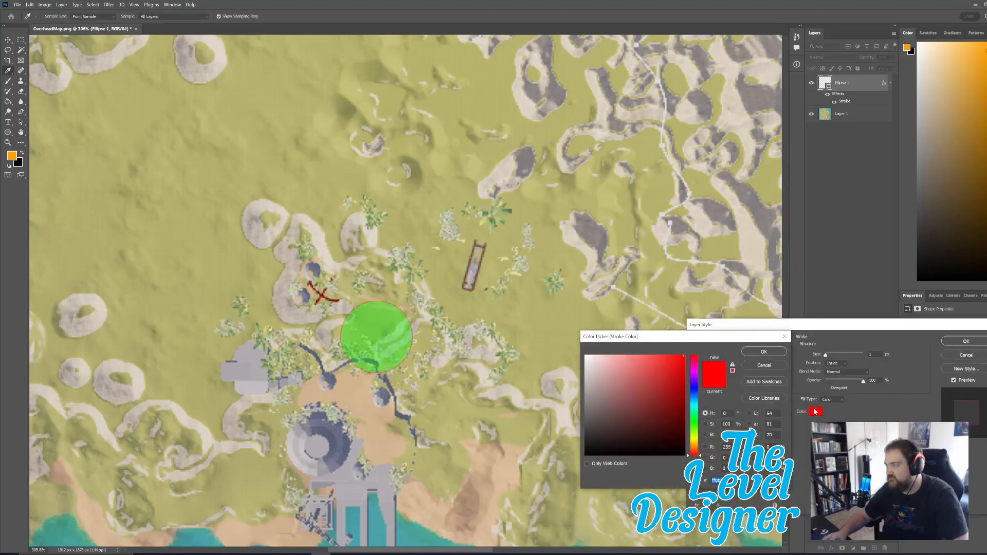
{"action": "left_click", "coordinate": [694, 426]}
{"action": "left_click_drag", "start_coordinate": [678, 410], "coordinate": [694, 385]}
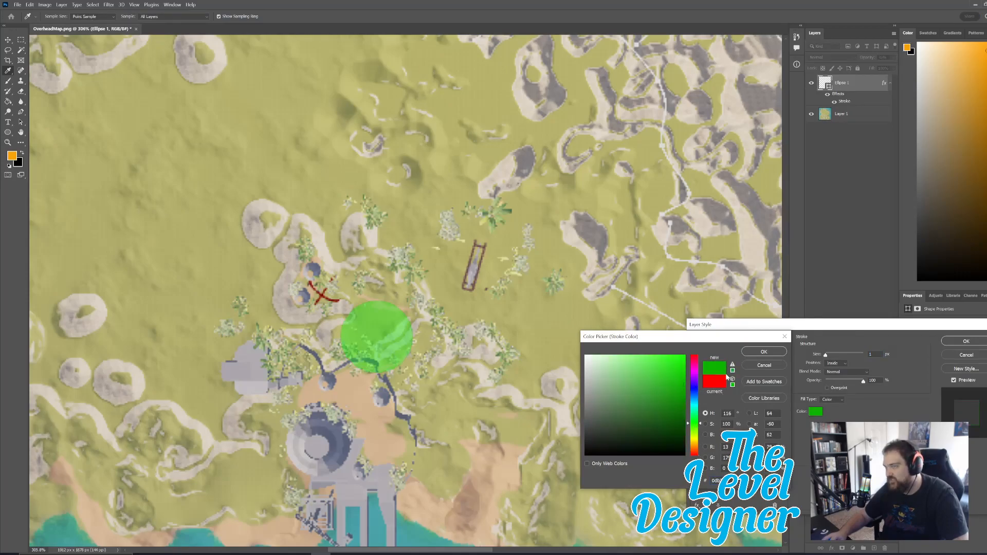
{"action": "mouse_move", "coordinate": [672, 404]}
{"action": "left_mouse_down"}
{"action": "mouse_move", "coordinate": [678, 396]}
{"action": "mouse_move", "coordinate": [685, 436]}
{"action": "left_mouse_up"}
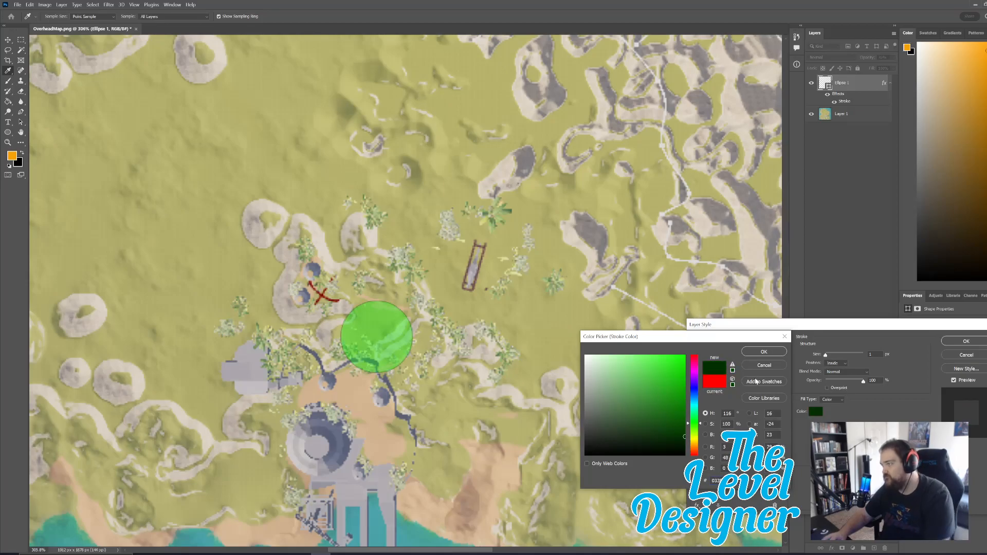
{"action": "left_click", "coordinate": [764, 352]}
{"action": "left_click_drag", "start_coordinate": [825, 354], "coordinate": [826, 355]}
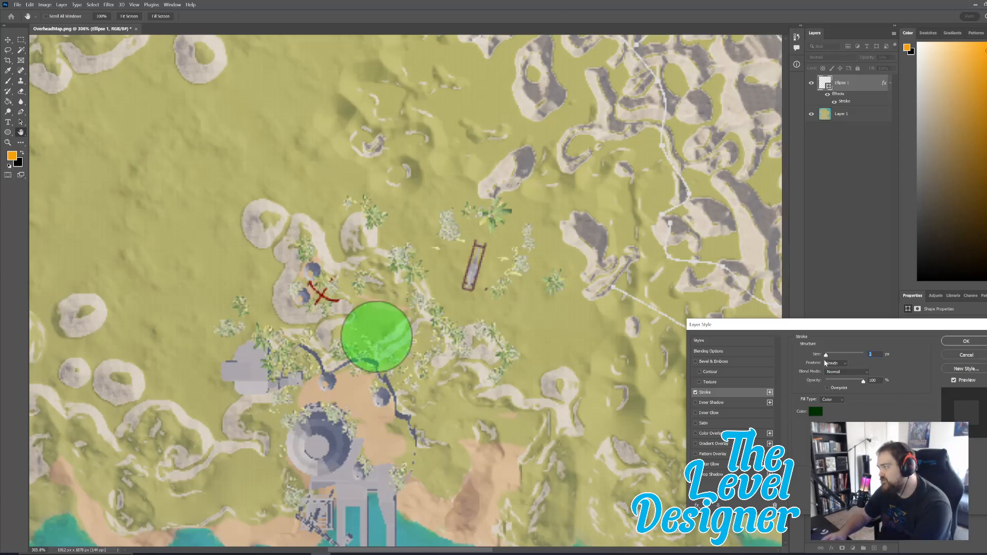
{"action": "left_click", "coordinate": [979, 343]}
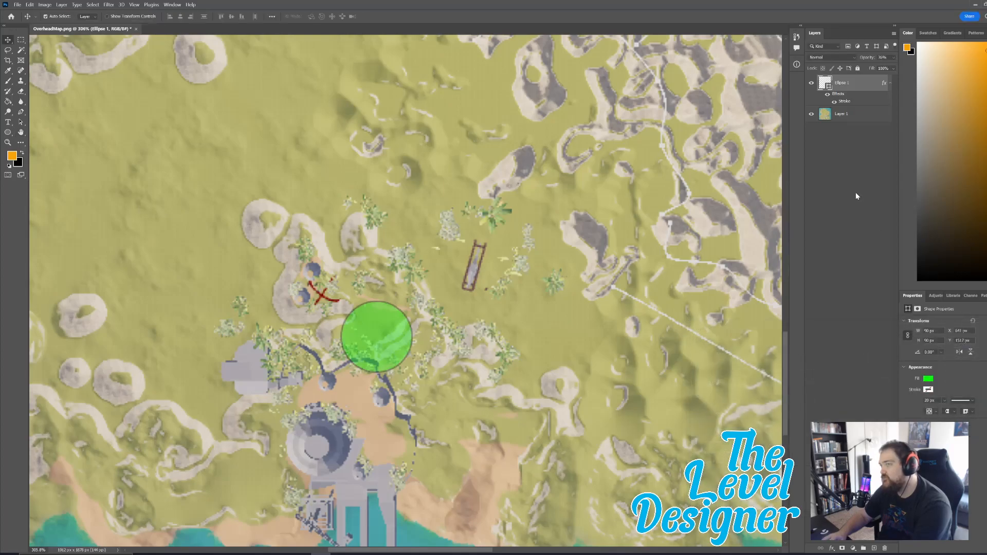
Switch to Unreal Editor and change from Landscape Mode to Select Mode.
{"action": "left_click", "coordinate": [281, 554]}
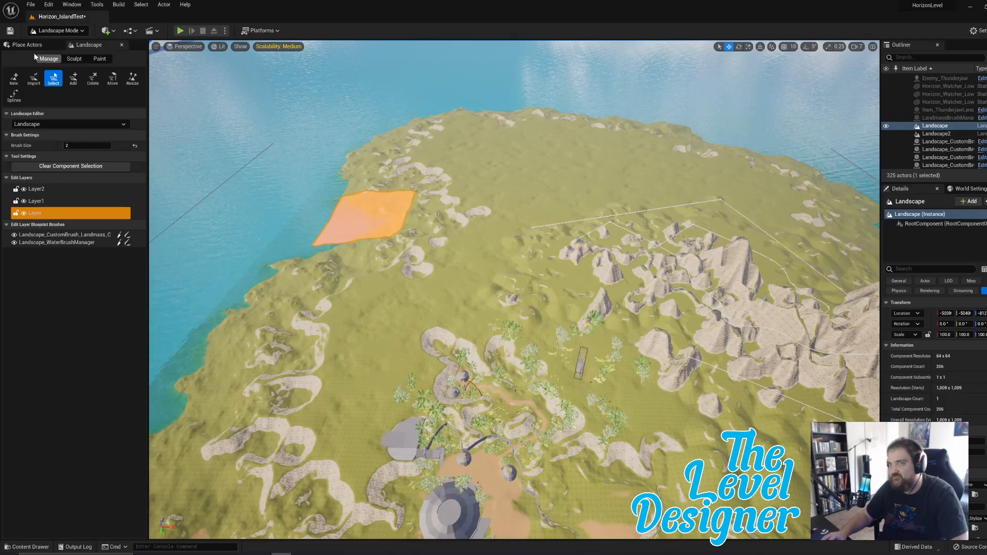
{"action": "left_click", "coordinate": [36, 33]}
{"action": "left_click", "coordinate": [46, 40]}
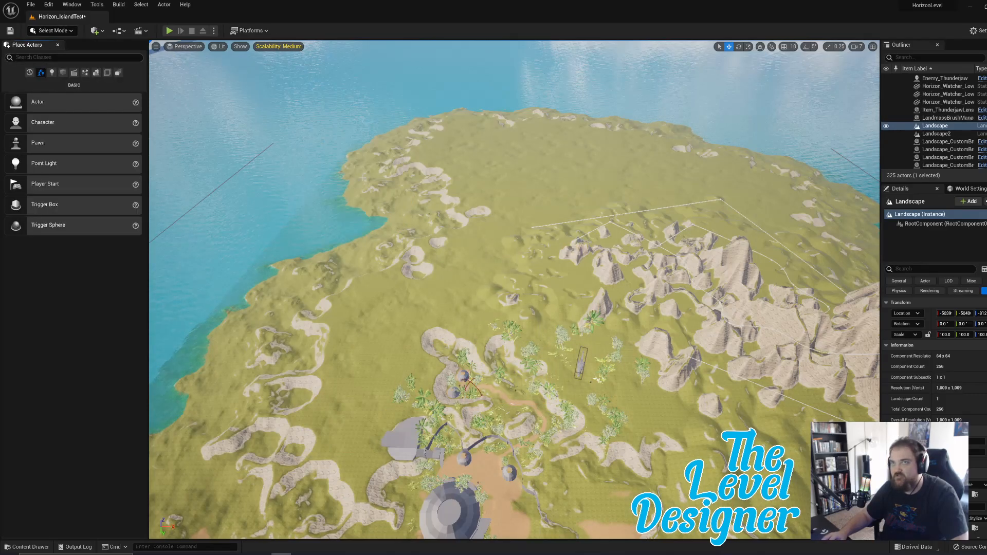
Fly the viewport down to the tent camp along the dirt path and set the camera speed to 4.
{"action": "right_click_drag", "start_coordinate": [514, 257], "coordinate": [537, 269]}
{"action": "key", "text": "w"}
{"action": "key", "text": "s"}
{"action": "key", "text": "w"}
{"action": "key", "text": "s"}
{"action": "key", "text": "w"}
{"action": "right_click_drag", "start_coordinate": [638, 242], "coordinate": [712, 231]}
{"action": "key", "text": "w"}
{"action": "key", "text": "s"}
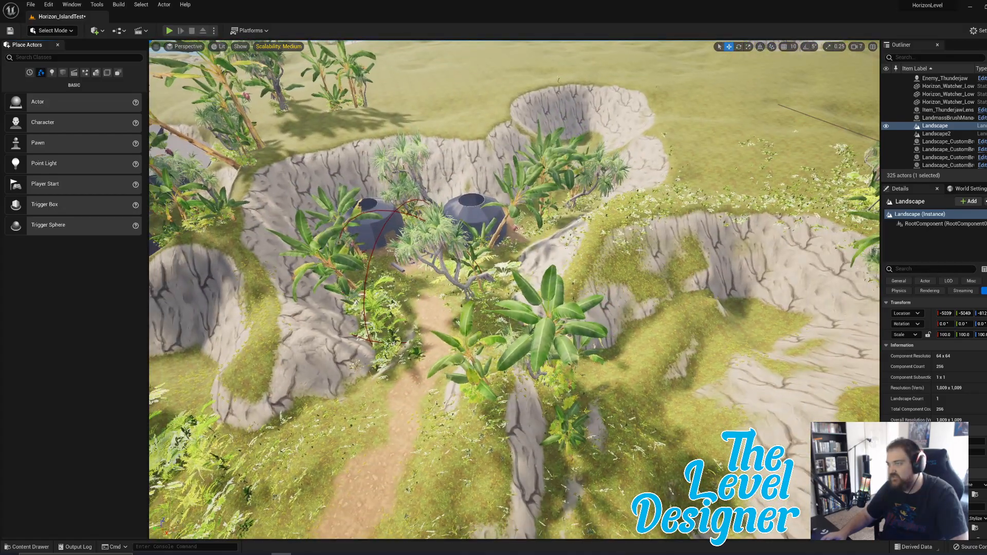
{"action": "left_click", "coordinate": [855, 46]}
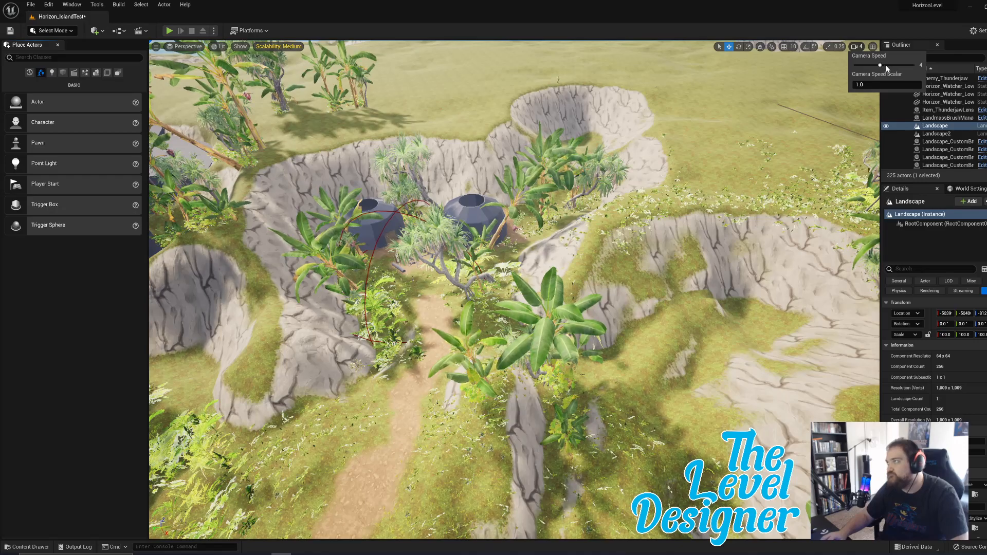
{"action": "left_click", "coordinate": [860, 50]}
Move the low-poly Watcher standing on the dirt path off into the vegetation beside the other Watcher.
{"action": "key", "text": "w"}
{"action": "right_click_drag", "start_coordinate": [592, 232], "coordinate": [554, 194]}
{"action": "key", "text": "a"}
{"action": "left_click", "coordinate": [493, 333]}
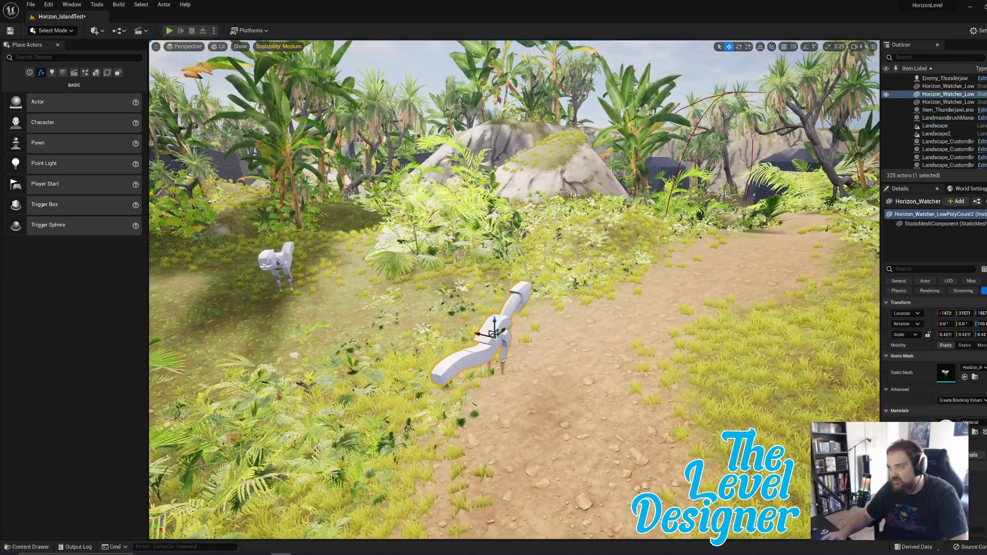
{"action": "left_click_drag", "start_coordinate": [494, 333], "coordinate": [371, 306]}
Start a play test on the dirt path near the Watchers, pause it, and stop the session.
{"action": "left_click", "coordinate": [168, 31]}
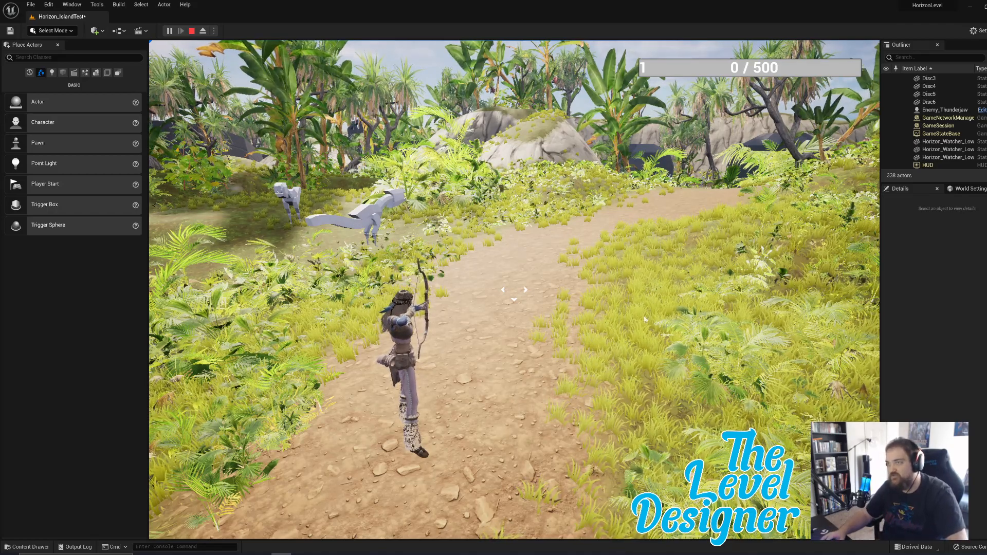
{"action": "left_click", "coordinate": [170, 32]}
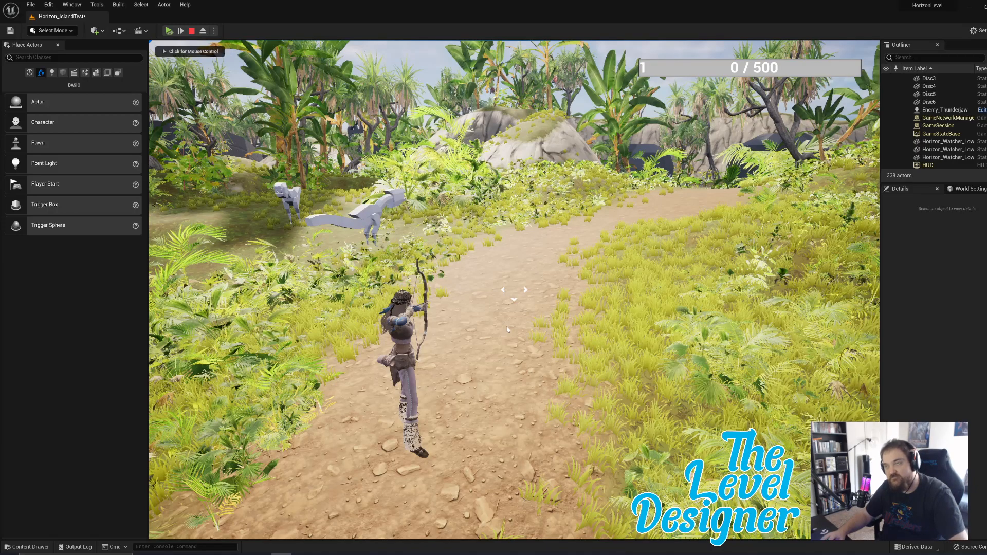
{"action": "left_click", "coordinate": [487, 263]}
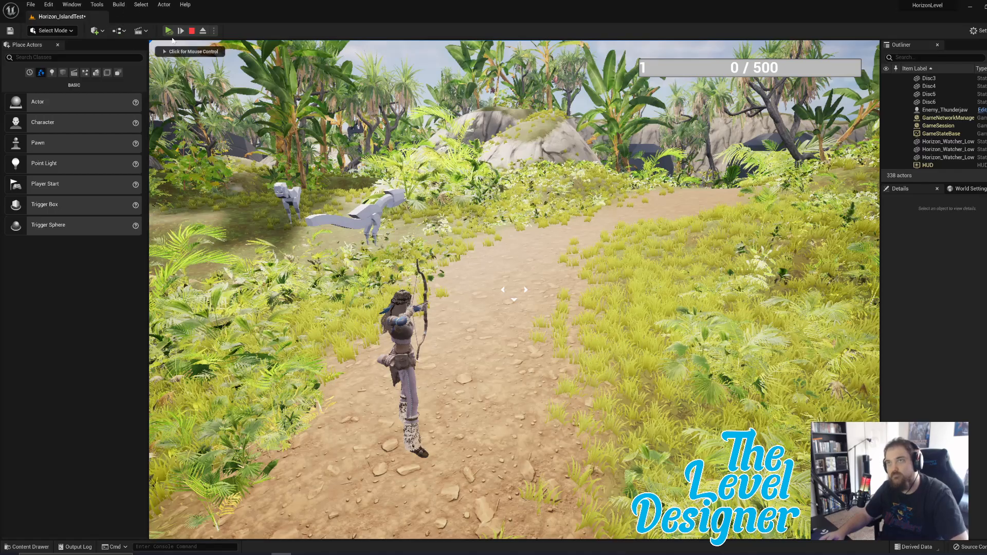
{"action": "left_click", "coordinate": [191, 31]}
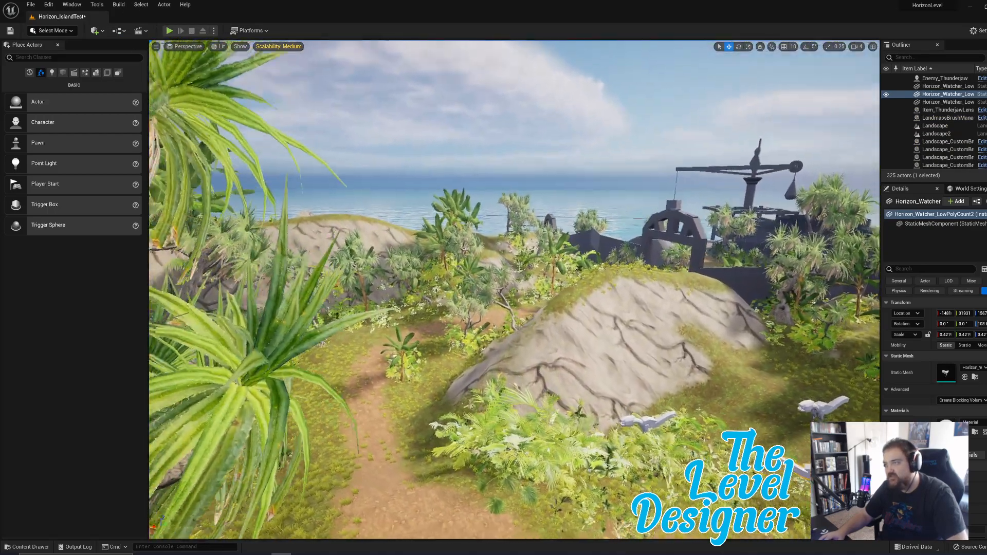
Fly the viewport around the Watchers and down onto the dirt path leading to the tents, and start a play test there.
{"action": "right_click_drag", "start_coordinate": [582, 189], "coordinate": [648, 278]}
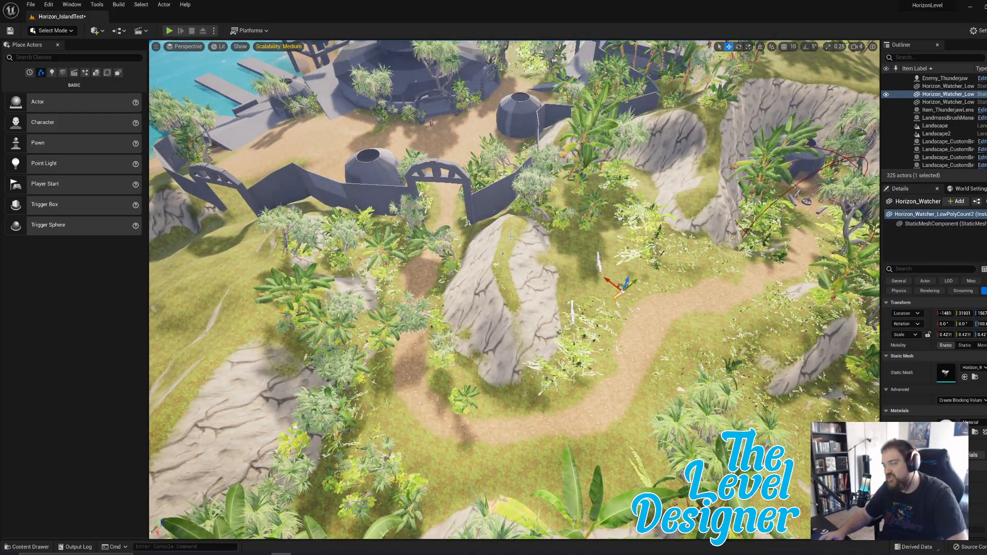
{"action": "key", "text": "w"}
{"action": "right_click_drag", "start_coordinate": [550, 344], "coordinate": [635, 314]}
{"action": "key", "text": "w"}
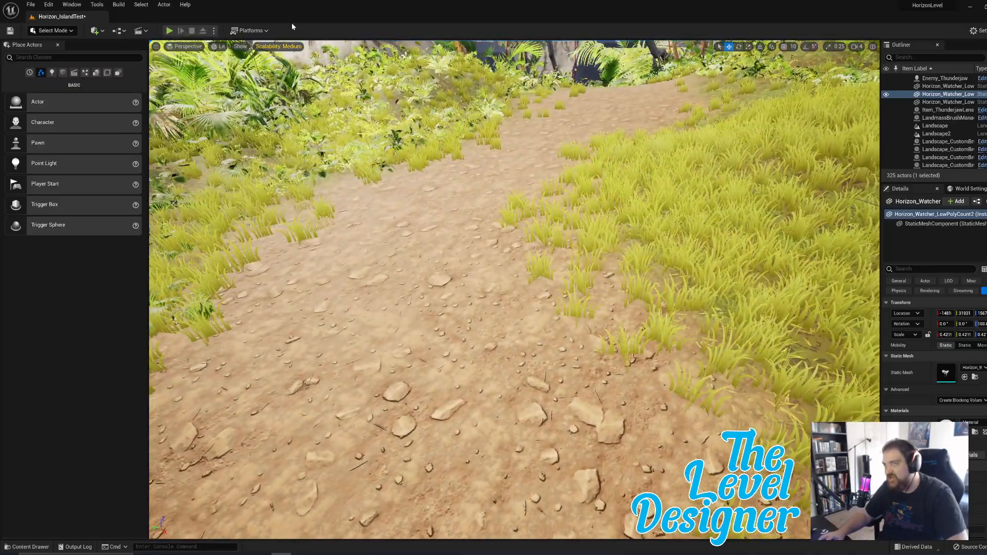
{"action": "left_click", "coordinate": [169, 30]}
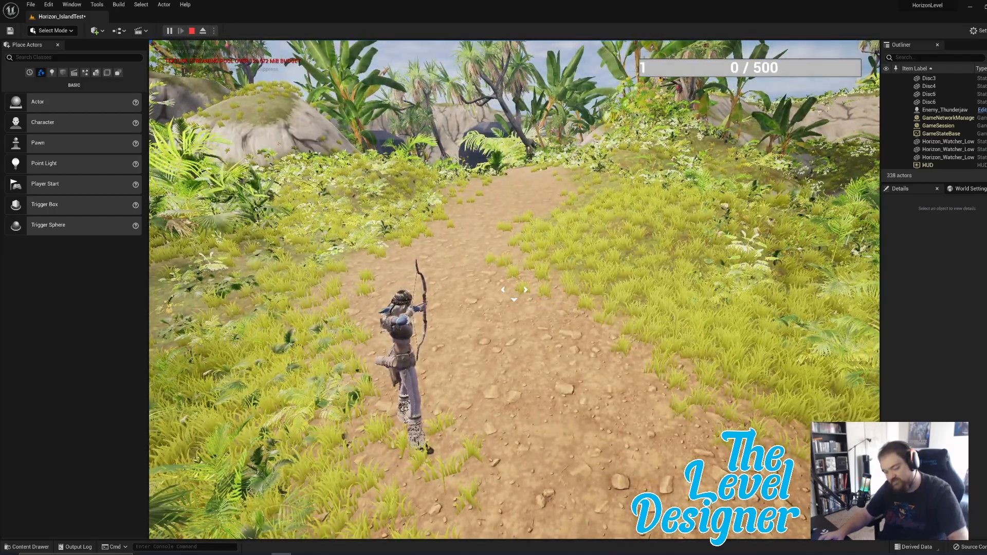
Run the archer up the dirt path past the Watcher to the campfire between the tents, and stop the play test.
{"action": "key", "text": "w"}
{"action": "key", "text": "s"}
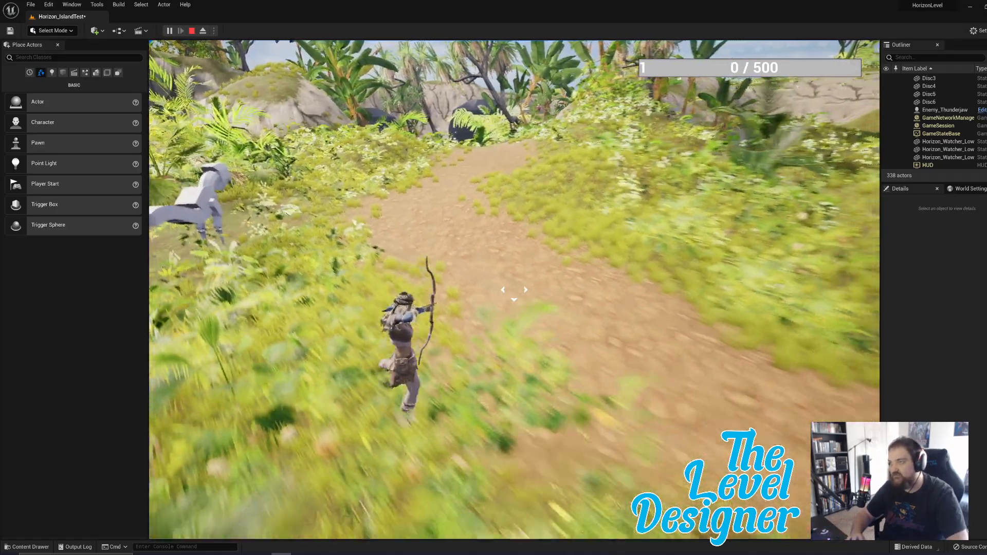
{"action": "key", "text": "w"}
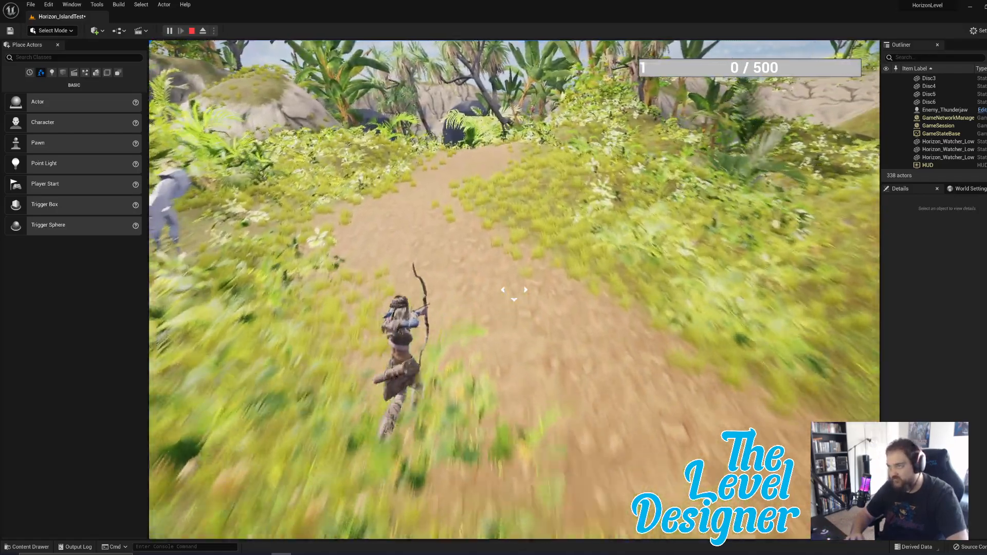
{"action": "key", "text": "w"}
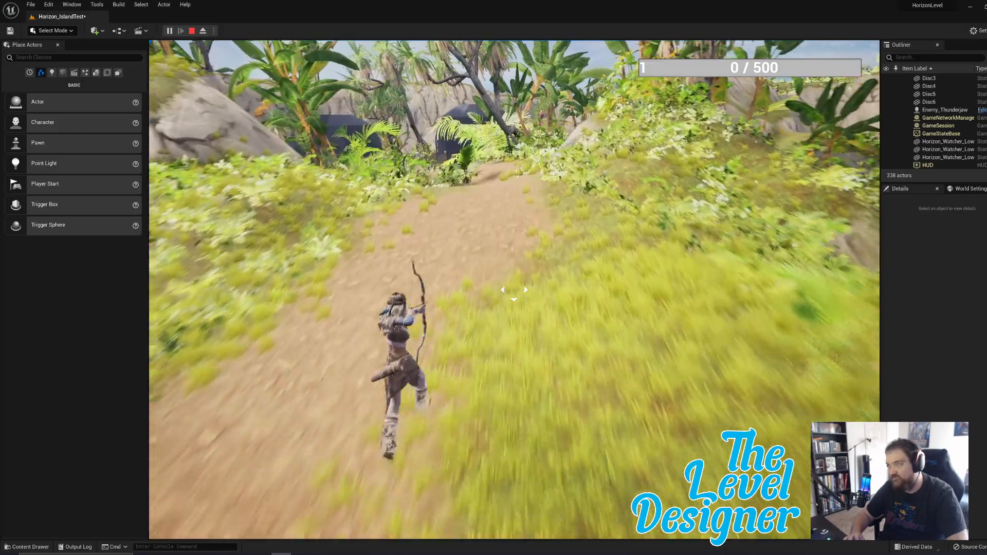
{"action": "key", "text": "w"}
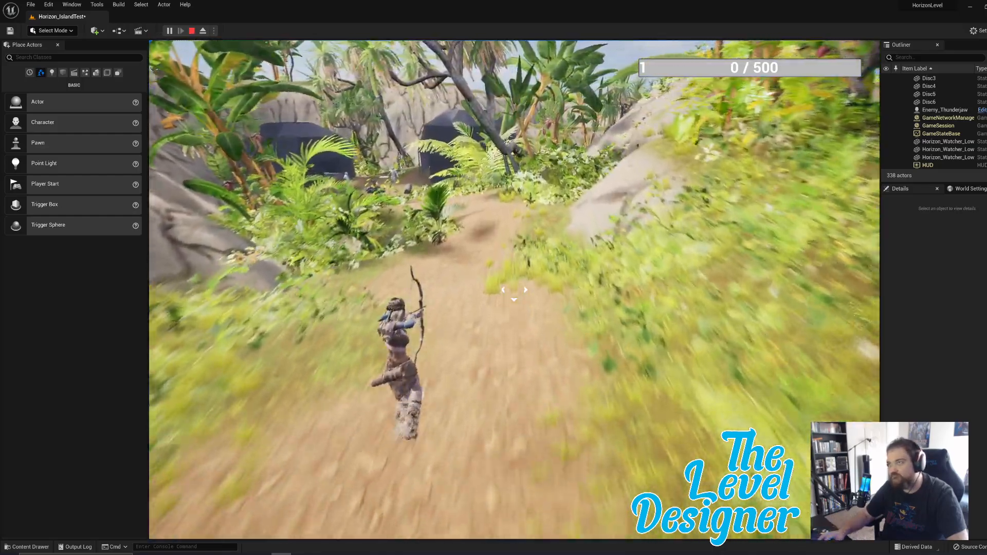
{"action": "key", "text": "w"}
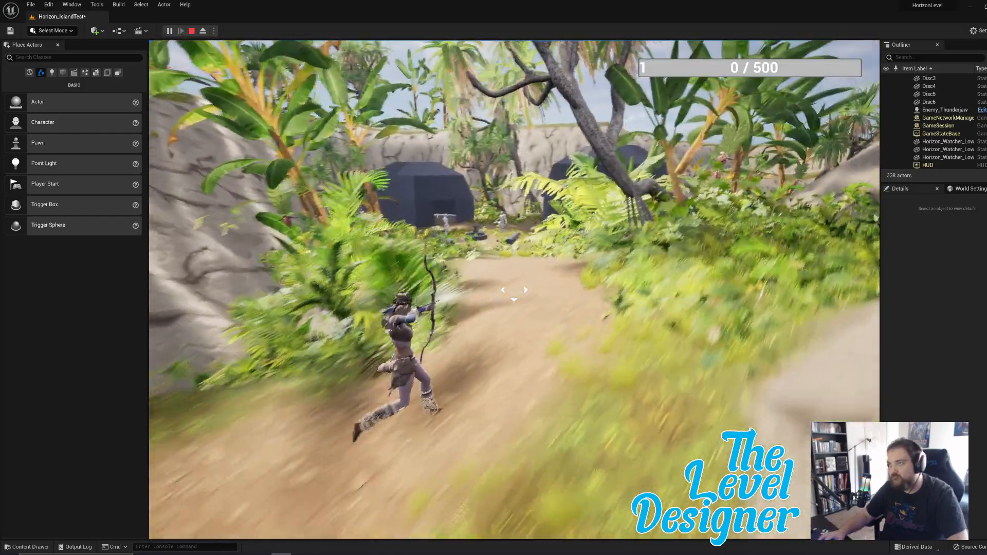
{"action": "key", "text": "w"}
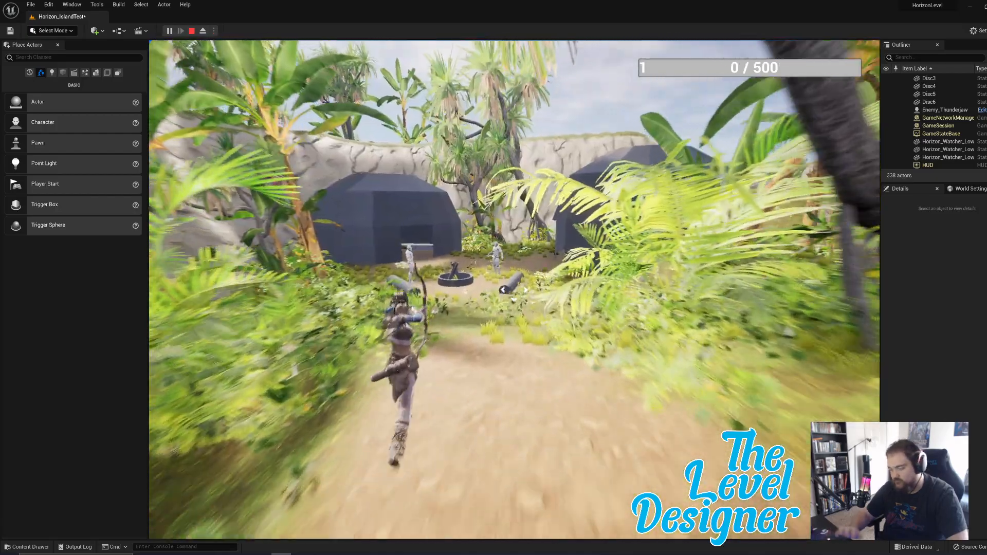
{"action": "key", "text": "w"}
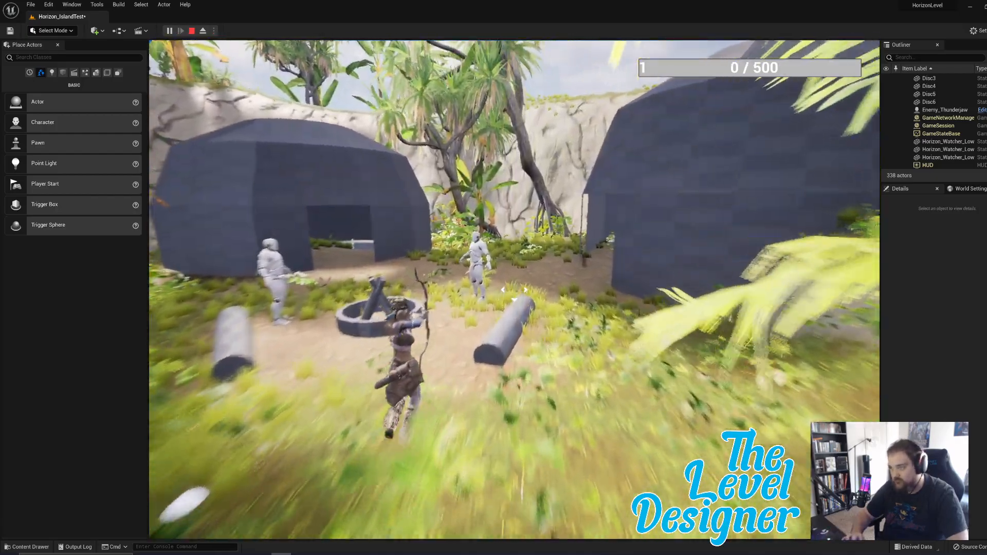
{"action": "key", "text": "w"}
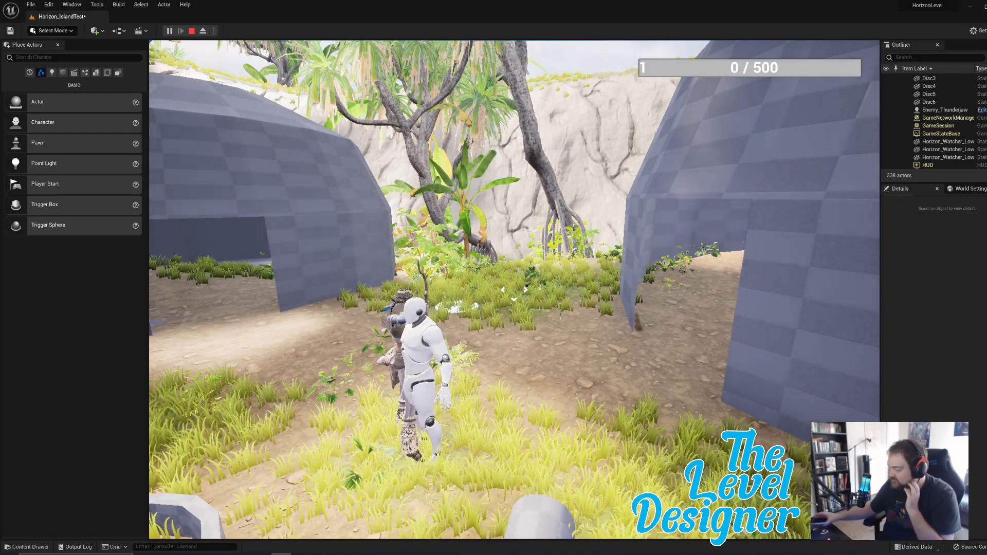
{"action": "key", "text": "Escape"}
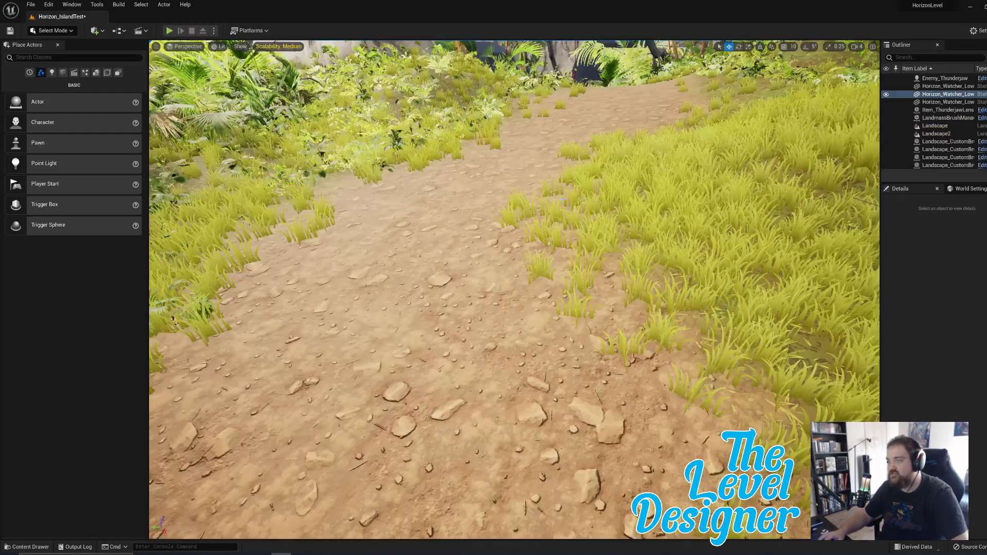
Switch to Photoshop and move the green circle up the path so its edge reaches the tent camp.
{"action": "key", "text": "alt+Tab"}
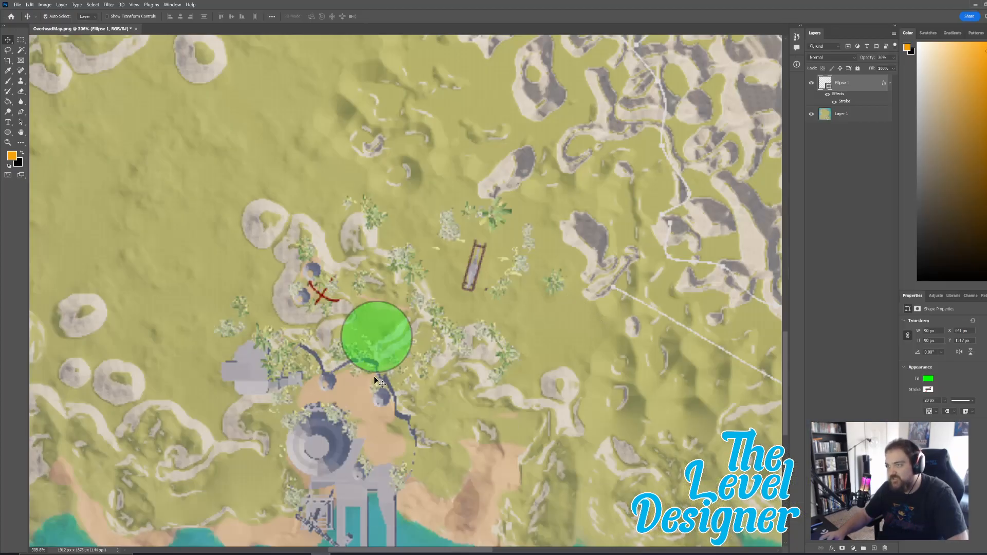
{"action": "left_click_drag", "start_coordinate": [397, 339], "coordinate": [352, 299]}
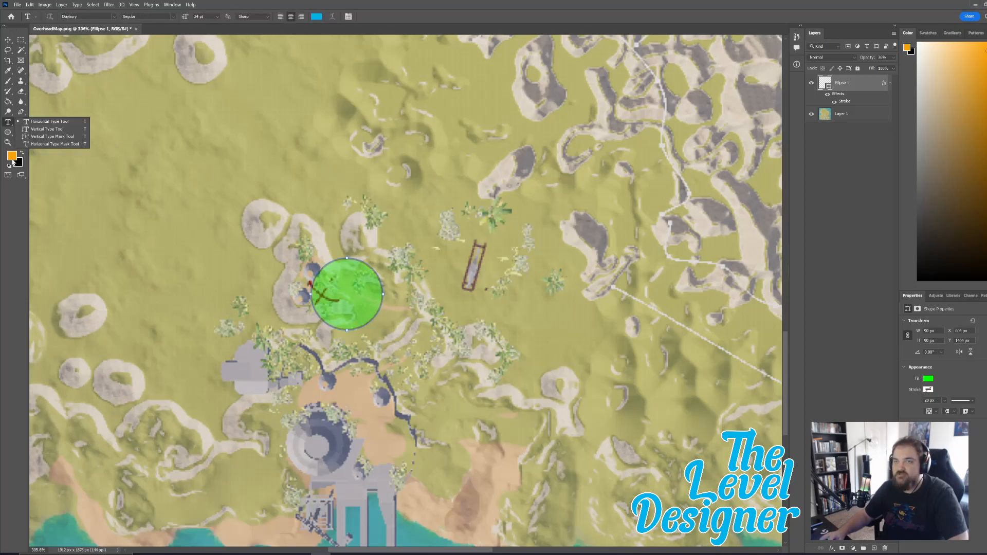
Set the foreground colour to green and add the text "10 Seconds" just below the circle.
{"action": "left_click", "coordinate": [12, 159]}
{"action": "left_click", "coordinate": [695, 424]}
{"action": "mouse_move", "coordinate": [684, 427]}
{"action": "left_mouse_down"}
{"action": "mouse_move", "coordinate": [683, 386]}
{"action": "mouse_move", "coordinate": [712, 385]}
{"action": "left_mouse_up"}
{"action": "left_click", "coordinate": [760, 352]}
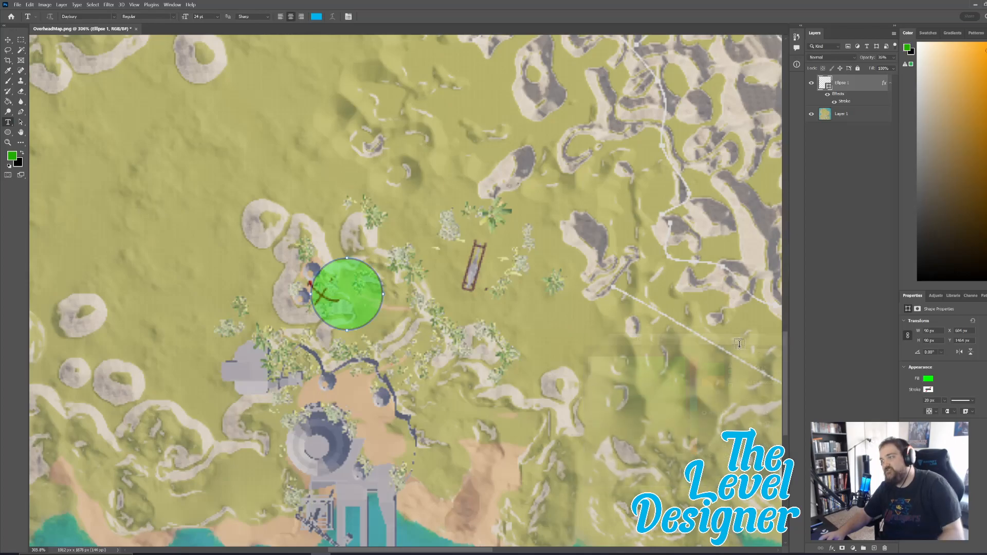
{"action": "left_click", "coordinate": [411, 349]}
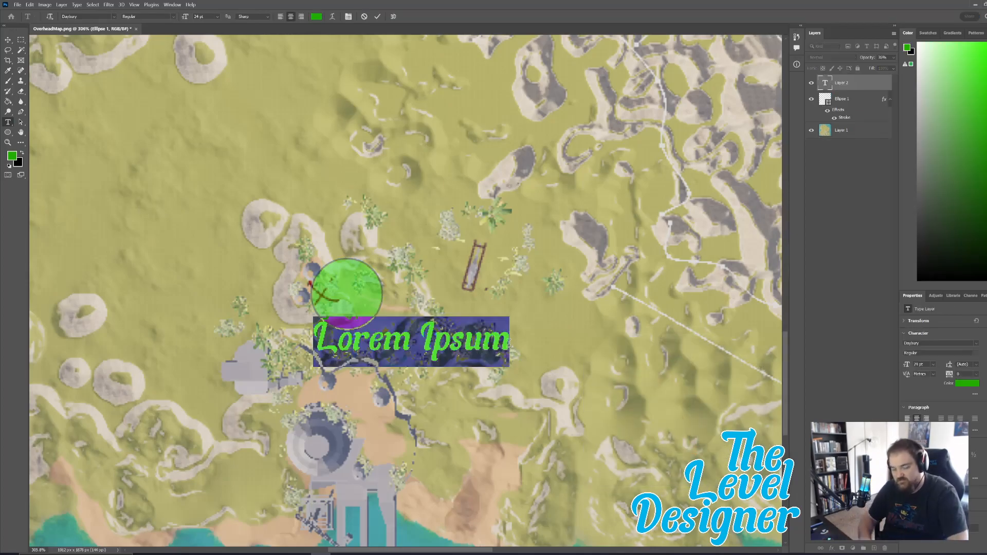
{"action": "type", "text": "10 Seconds"}
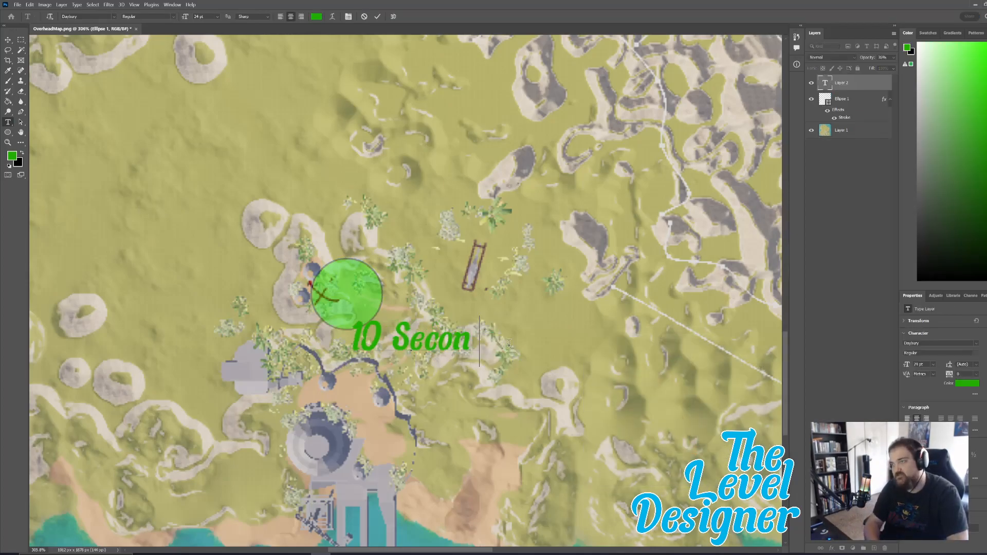
Recolour the "10 Seconds" text white and move it to the empty grass in the map's upper-left area.
{"action": "triple_click", "coordinate": [481, 343]}
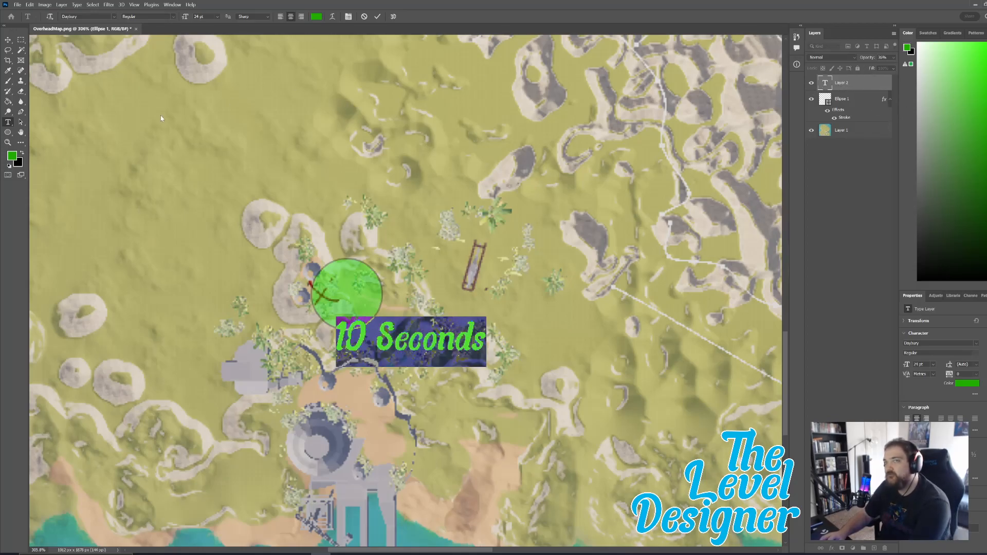
{"action": "left_click", "coordinate": [8, 166]}
{"action": "left_click", "coordinate": [21, 153]}
{"action": "left_click", "coordinate": [376, 17]}
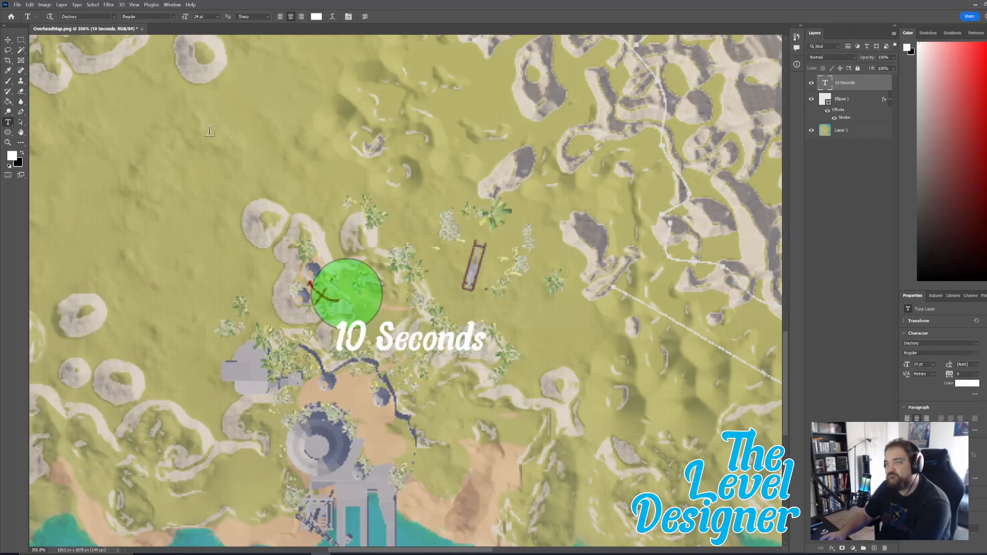
{"action": "left_click", "coordinate": [8, 39]}
{"action": "left_click_drag", "start_coordinate": [389, 347], "coordinate": [102, 100]}
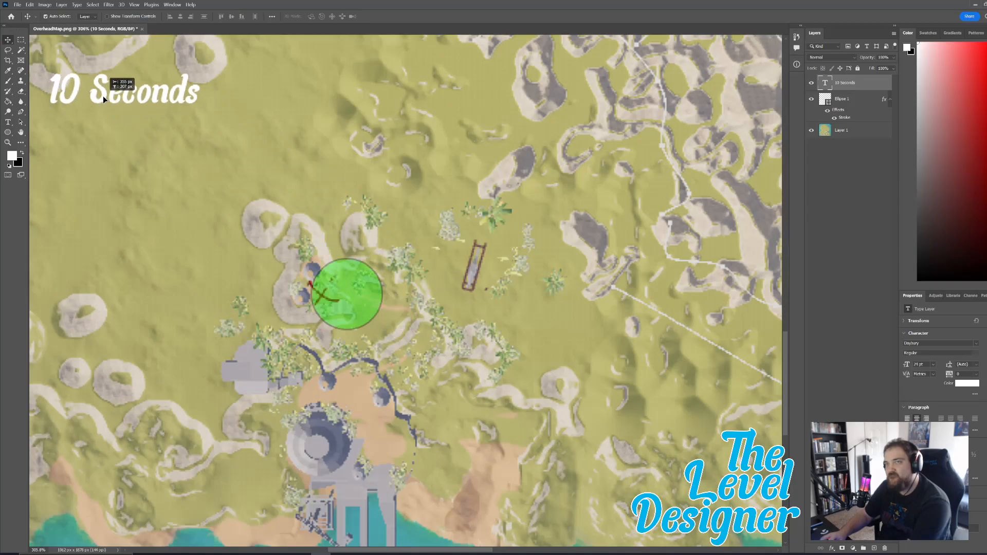
Duplicate the green circle's layer under the name "Ellipse 1 copy".
{"action": "left_click", "coordinate": [359, 299]}
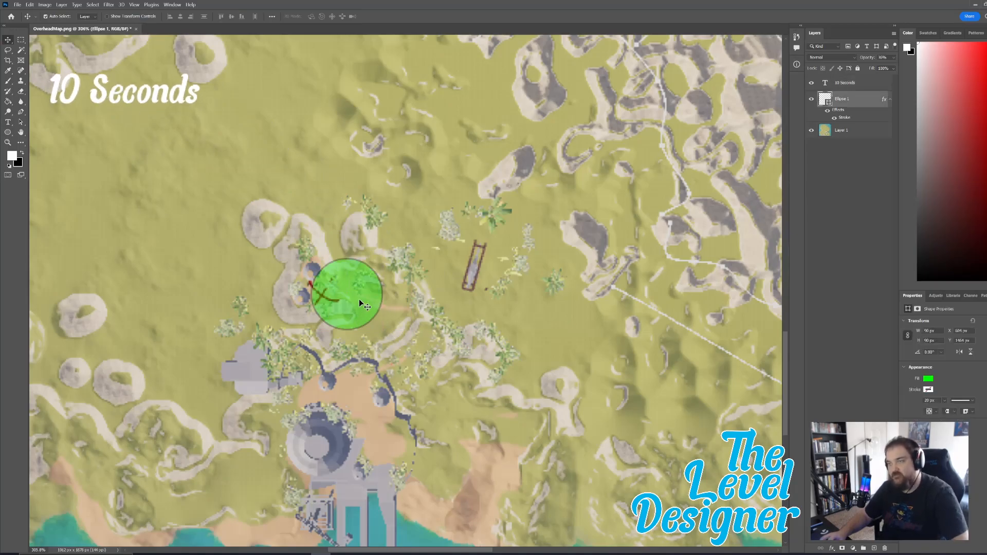
{"action": "key", "text": "ctrl"}
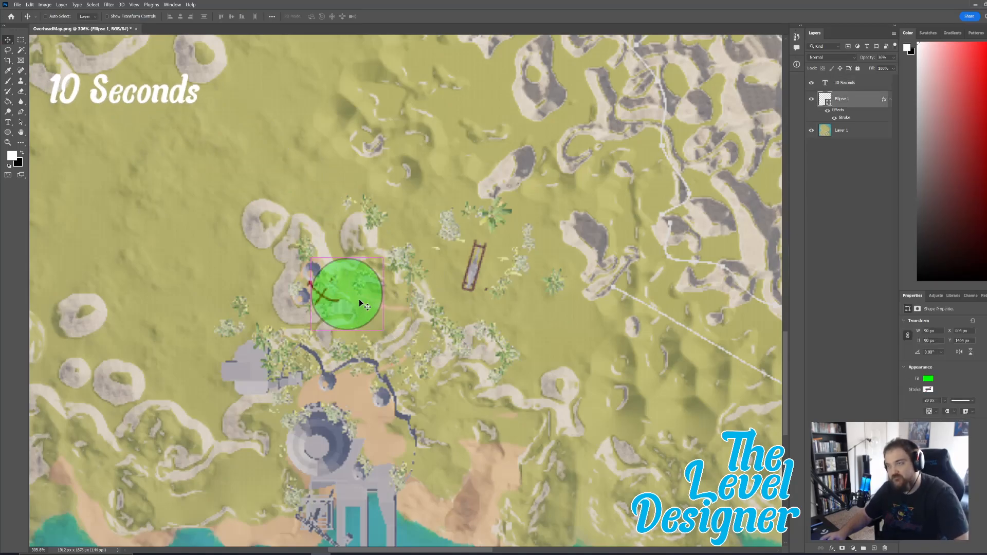
{"action": "right_click", "coordinate": [843, 102]}
{"action": "left_click", "coordinate": [874, 138]}
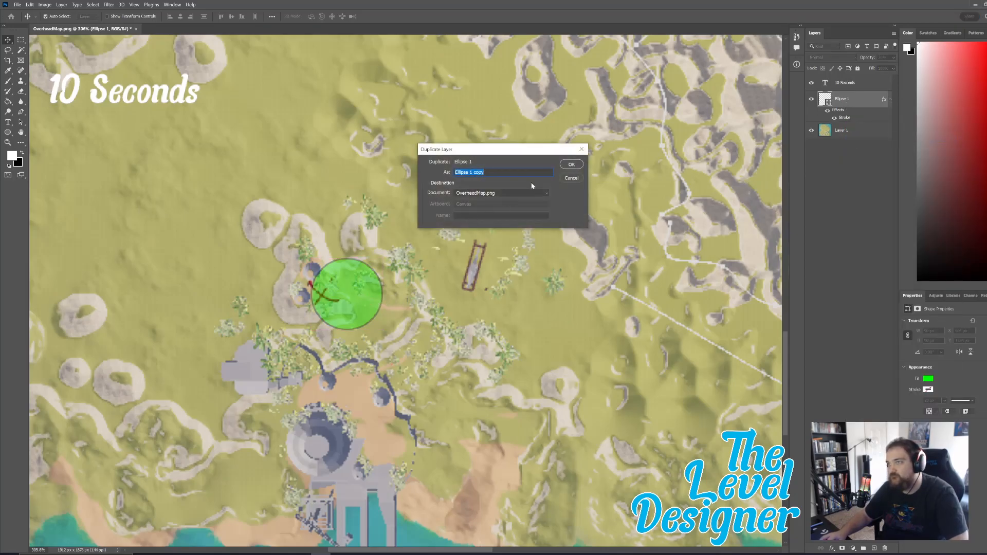
{"action": "left_click", "coordinate": [570, 164]}
Scale the duplicated circle to about 61% and place it beside the "10 Seconds" text as a legend.
{"action": "left_click_drag", "start_coordinate": [356, 297], "coordinate": [291, 130]}
{"action": "key", "text": "ctrl+t"}
{"action": "left_click_drag", "start_coordinate": [319, 88], "coordinate": [291, 117]}
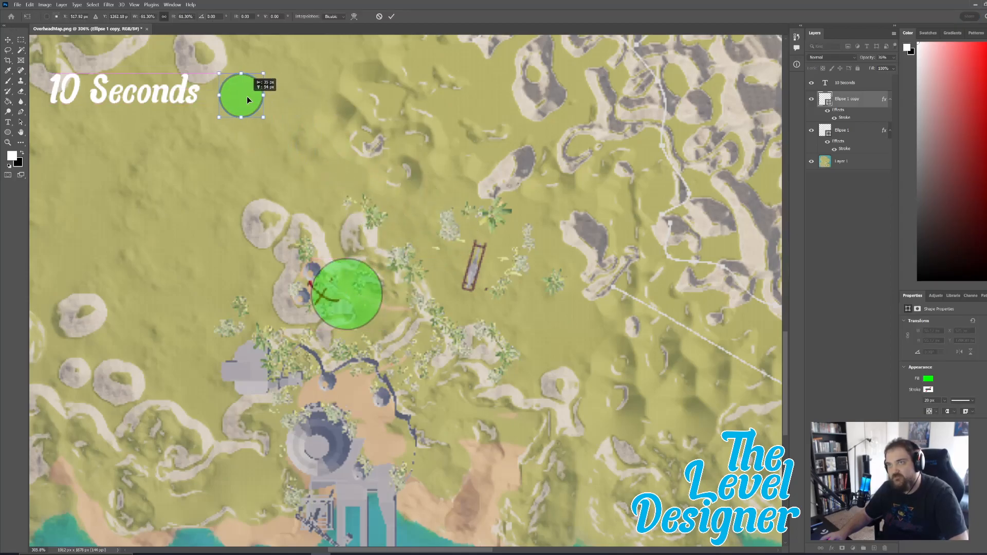
{"action": "key", "text": "Return"}
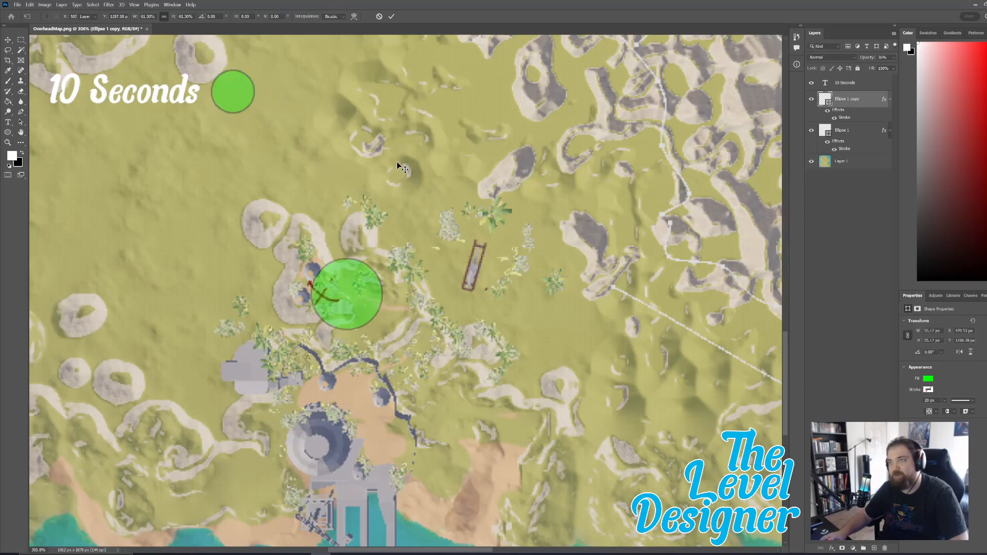
Copy the full-size green circle diagonally down the path so the copy touches the first circle and reaches the wall.
{"action": "scroll", "coordinate": [467, 212], "scroll_direction": "down", "scroll_amount": 2}
{"action": "scroll", "coordinate": [468, 211], "scroll_direction": "up", "scroll_amount": 2}
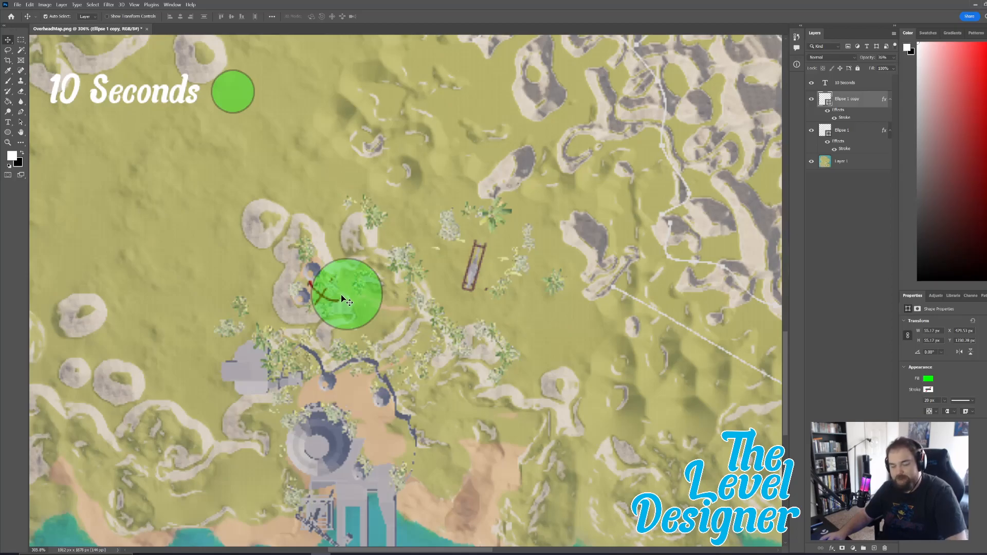
{"action": "left_click_drag", "start_coordinate": [341, 296], "coordinate": [394, 342], "text": "alt"}
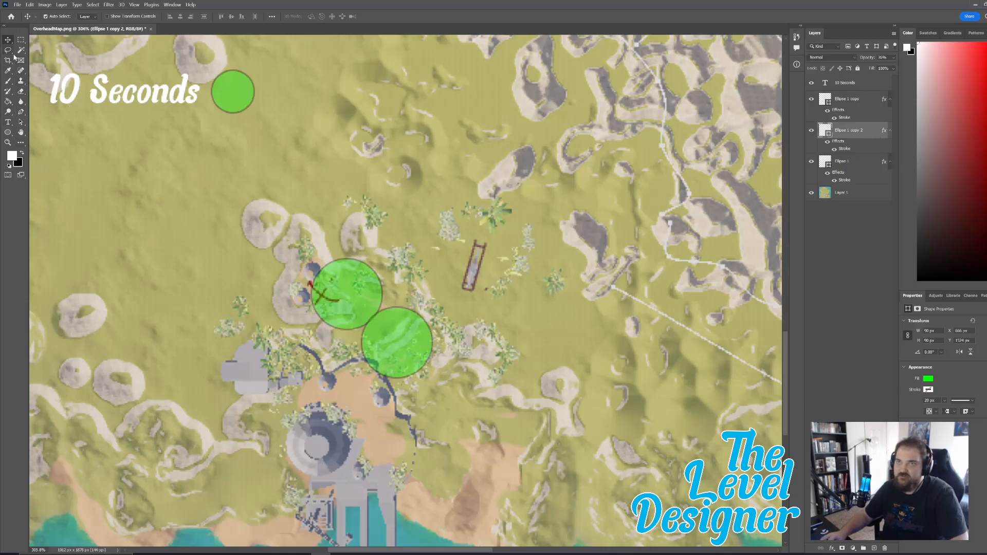
Add an "x" as 24 pt text above the two circles and colour it pure red.
{"action": "left_click", "coordinate": [8, 122]}
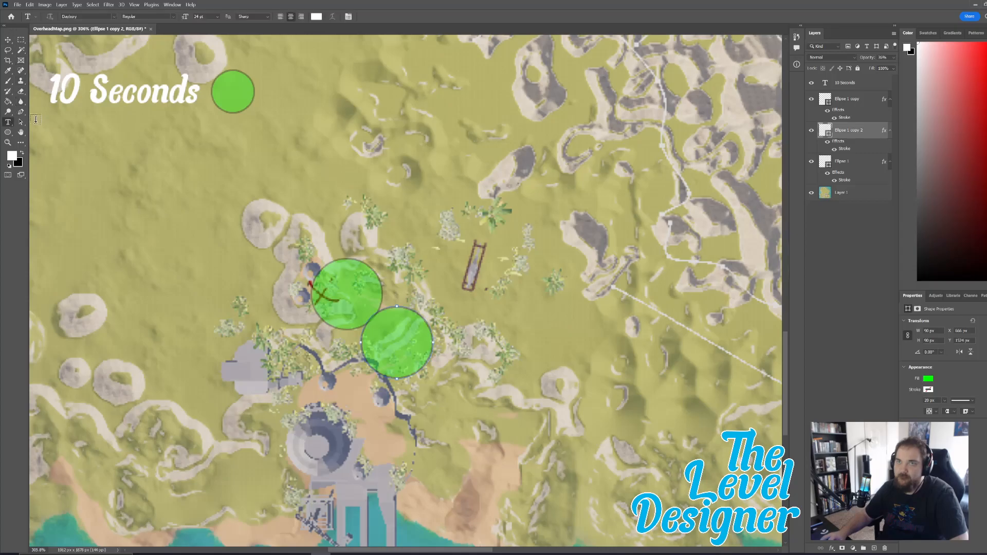
{"action": "left_click", "coordinate": [360, 196]}
{"action": "type", "text": "X"}
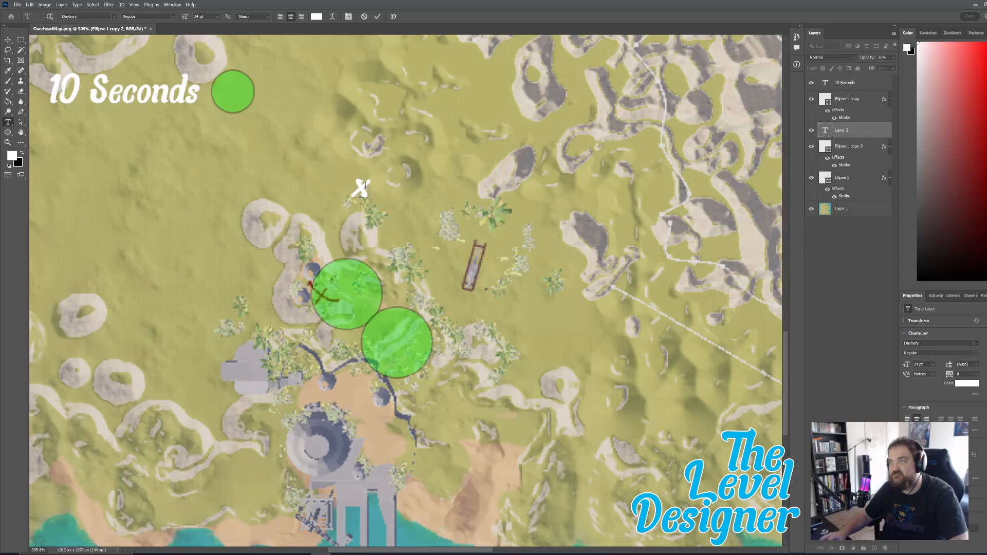
{"action": "left_click_drag", "start_coordinate": [364, 185], "coordinate": [345, 187]}
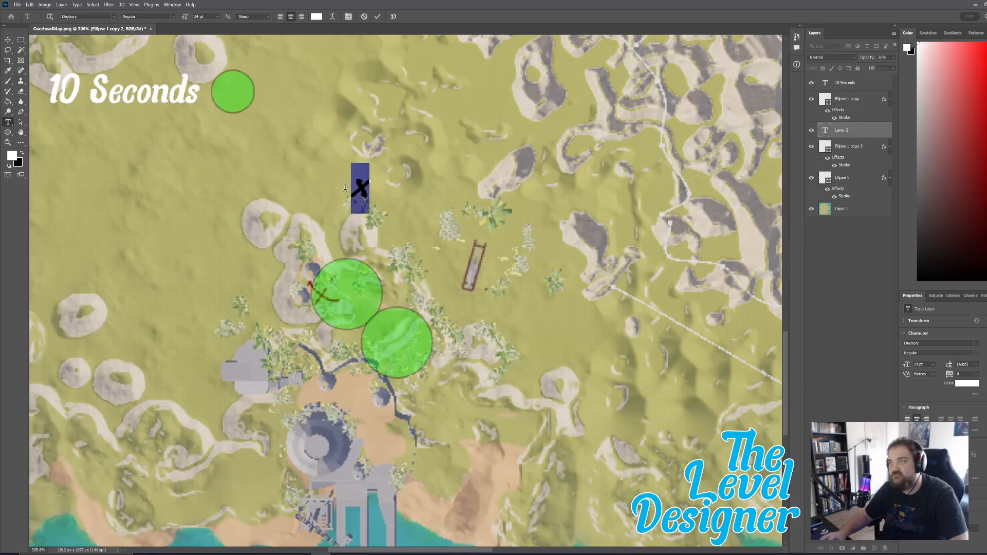
{"action": "left_click", "coordinate": [316, 17]}
{"action": "left_click_drag", "start_coordinate": [677, 367], "coordinate": [741, 321]}
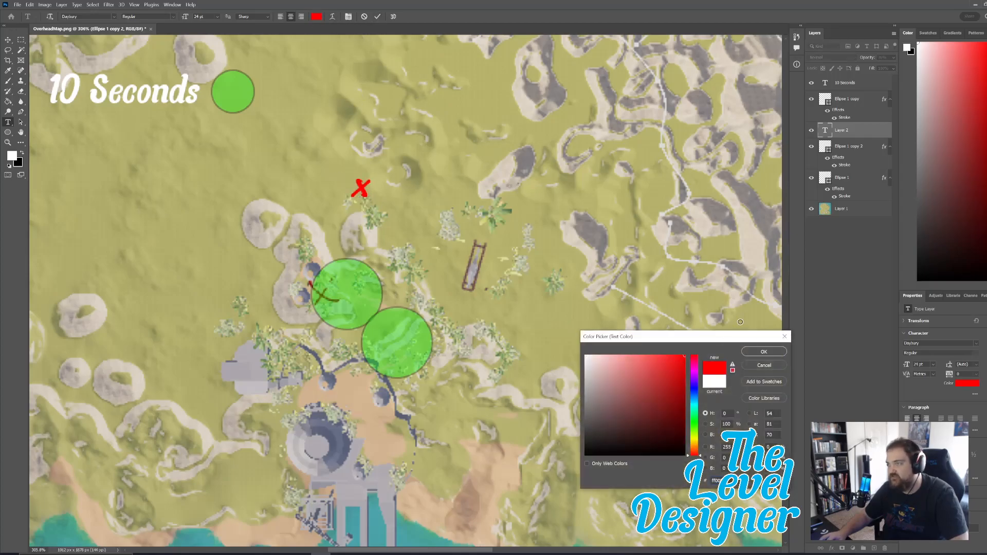
{"action": "left_click", "coordinate": [763, 352]}
{"action": "left_click", "coordinate": [377, 17]}
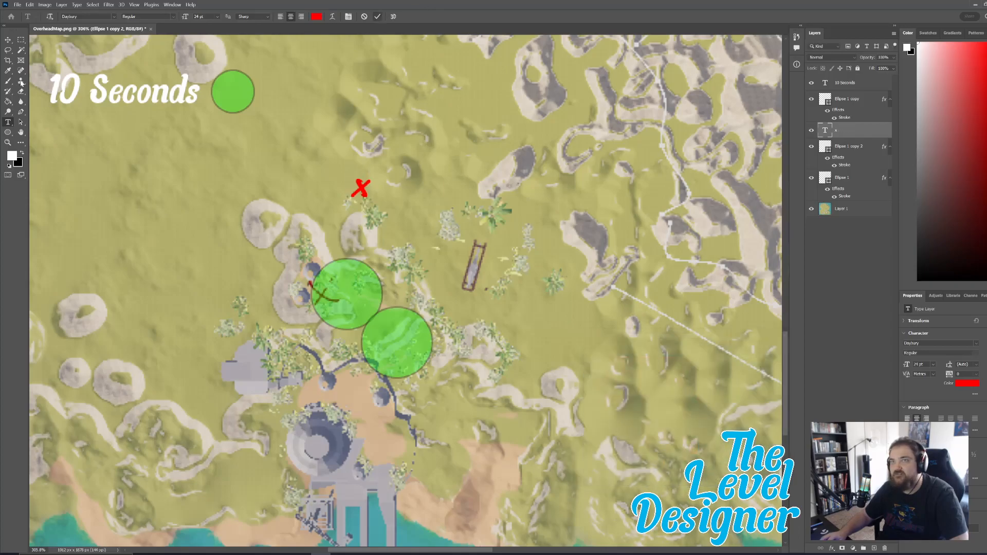
Move the red x to the first circle's tent-side edge and place copies where the circles meet and at the second circle's wall-side edge.
{"action": "left_click", "coordinate": [8, 39]}
{"action": "left_click_drag", "start_coordinate": [364, 192], "coordinate": [320, 288]}
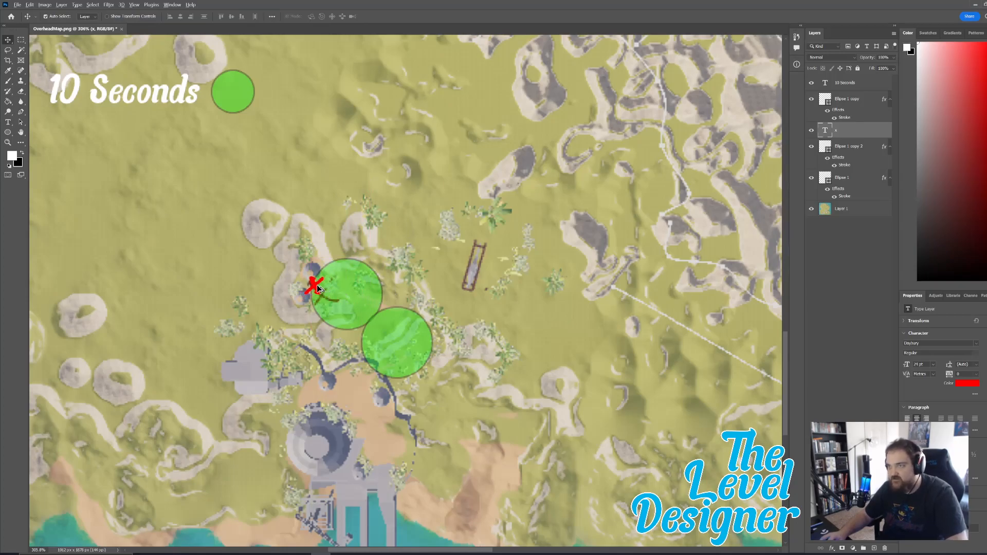
{"action": "left_click_drag", "start_coordinate": [364, 312], "coordinate": [378, 373]}
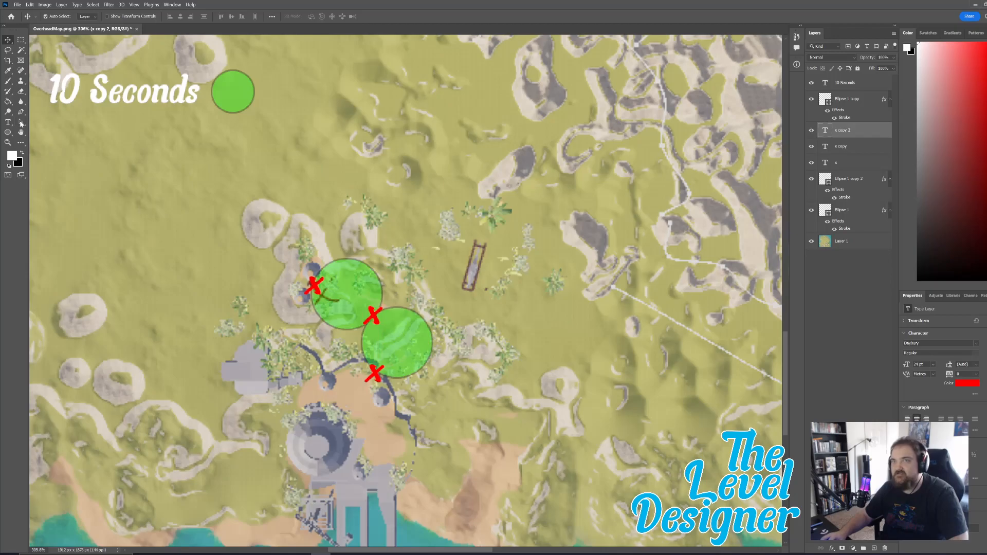
Add the text "Village Enterance" in 24 pt just below the lowest red x, at the village wall.
{"action": "left_click", "coordinate": [7, 126]}
{"action": "left_click", "coordinate": [331, 402]}
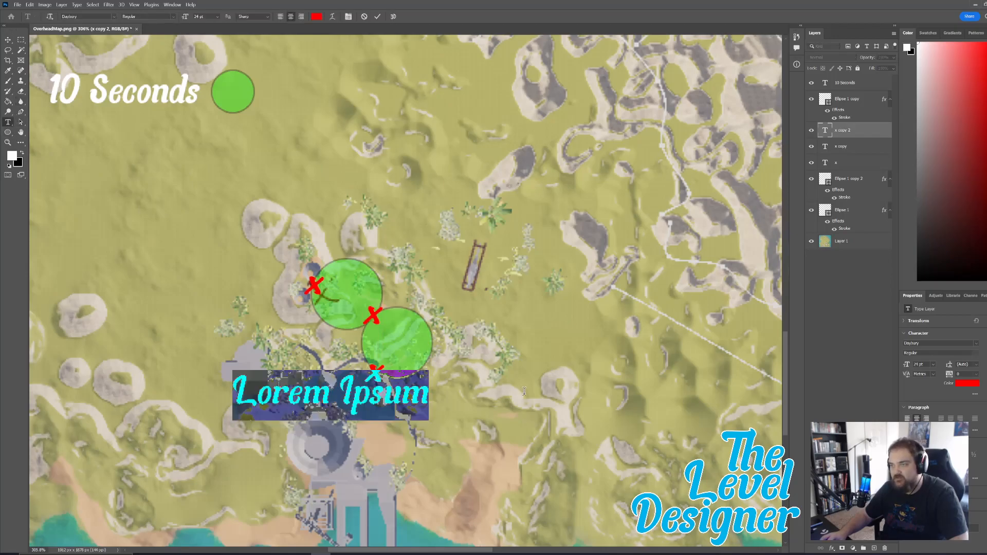
{"action": "type", "text": "V"}
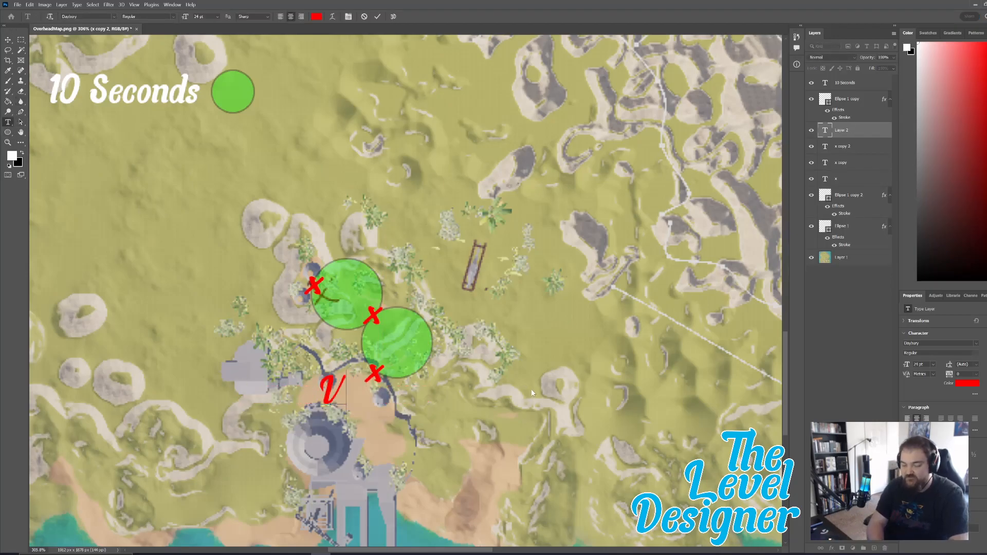
{"action": "type", "text": "illage Enterance"}
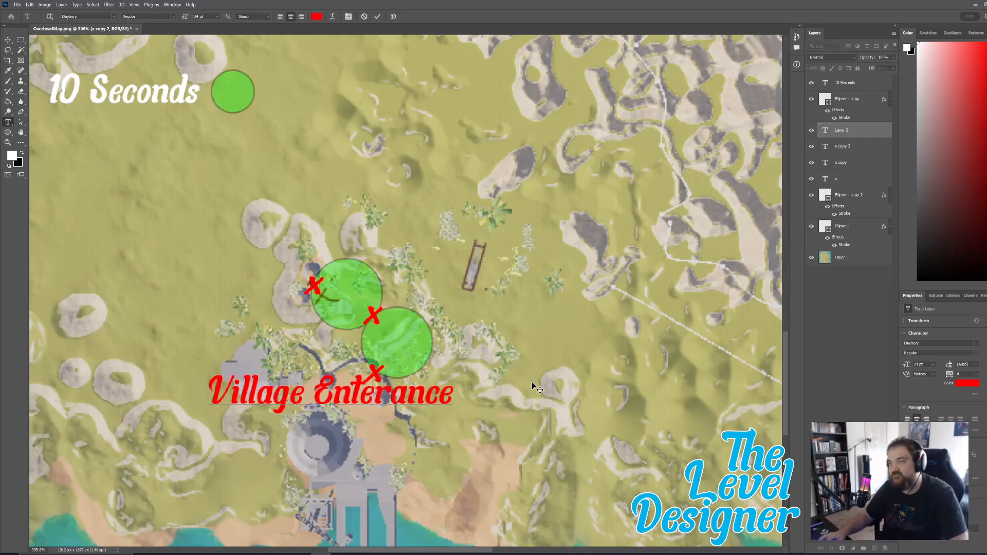
Colour the whole "Village Enterance" text black.
{"action": "left_click", "coordinate": [316, 17]}
{"action": "left_click_drag", "start_coordinate": [660, 406], "coordinate": [559, 471]}
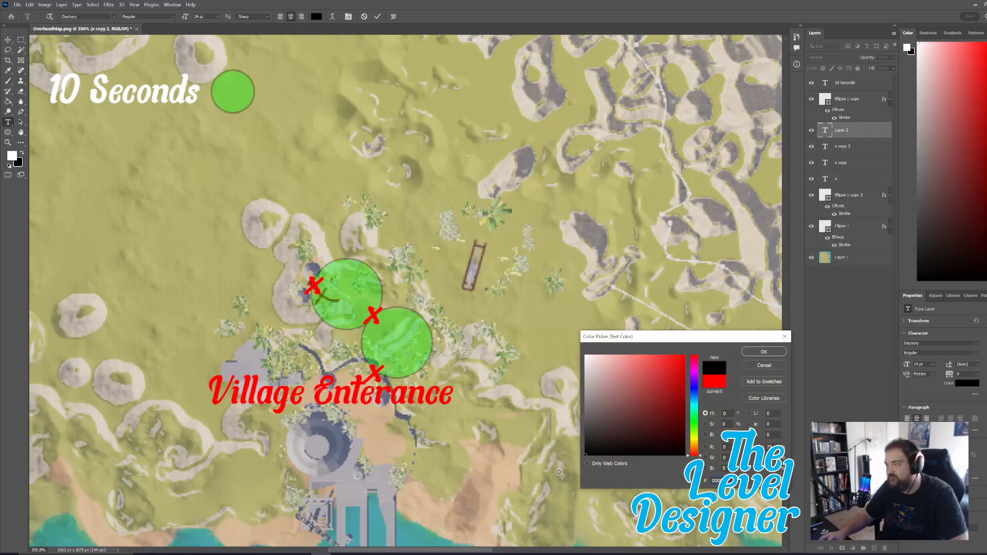
{"action": "left_click", "coordinate": [763, 351]}
{"action": "left_click_drag", "start_coordinate": [452, 394], "coordinate": [440, 390]}
{"action": "key", "text": "ctrl+a"}
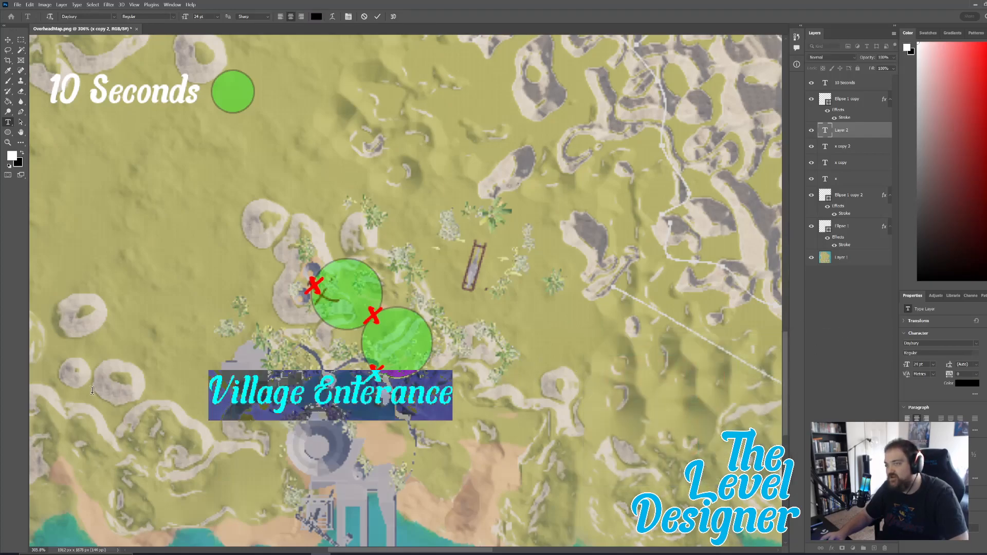
{"action": "left_click", "coordinate": [317, 16]}
{"action": "left_click_drag", "start_coordinate": [656, 453], "coordinate": [529, 470]}
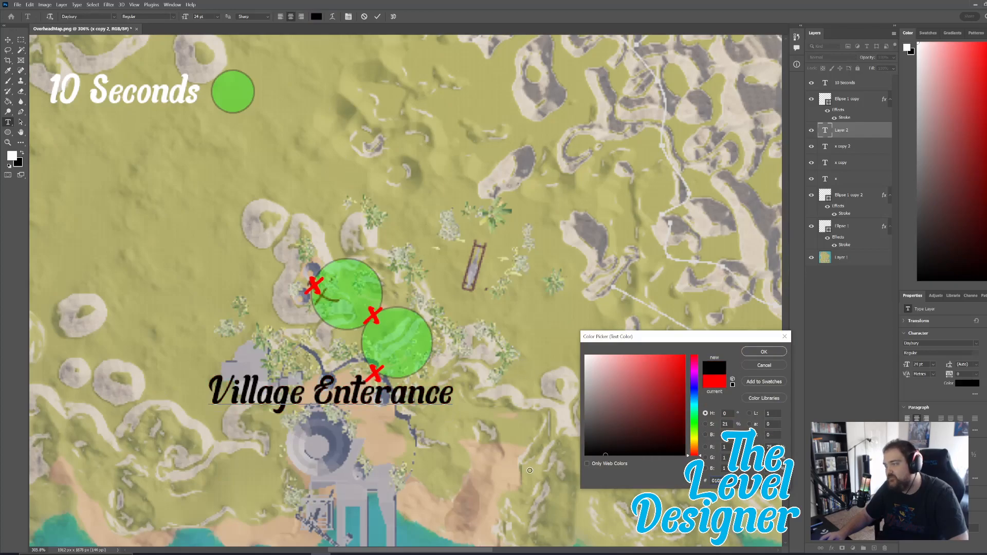
{"action": "left_click", "coordinate": [781, 353]}
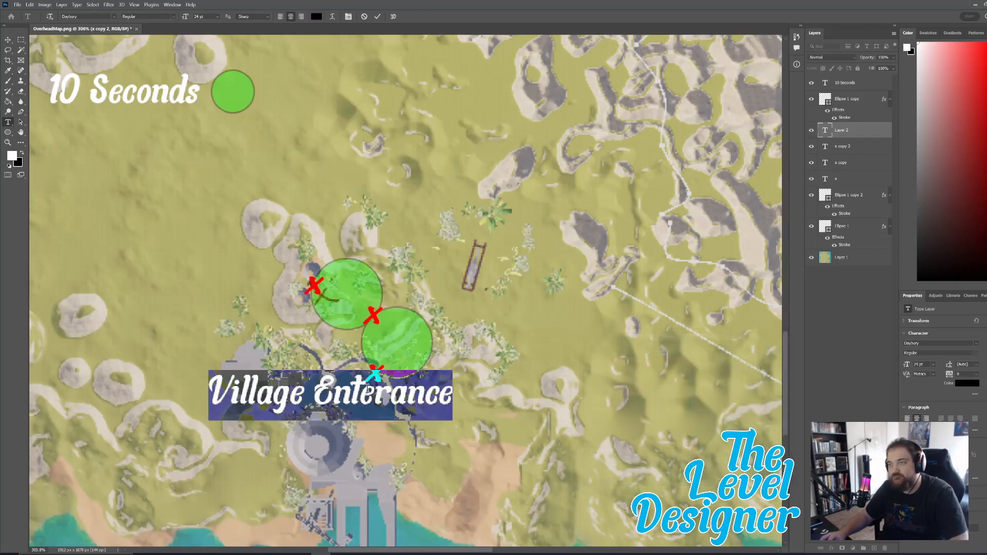
{"action": "left_click", "coordinate": [379, 17]}
Scale the "Village Enterance" label to about 43% and keep it centred beneath the lowest red x.
{"action": "key", "text": "ctrl+t"}
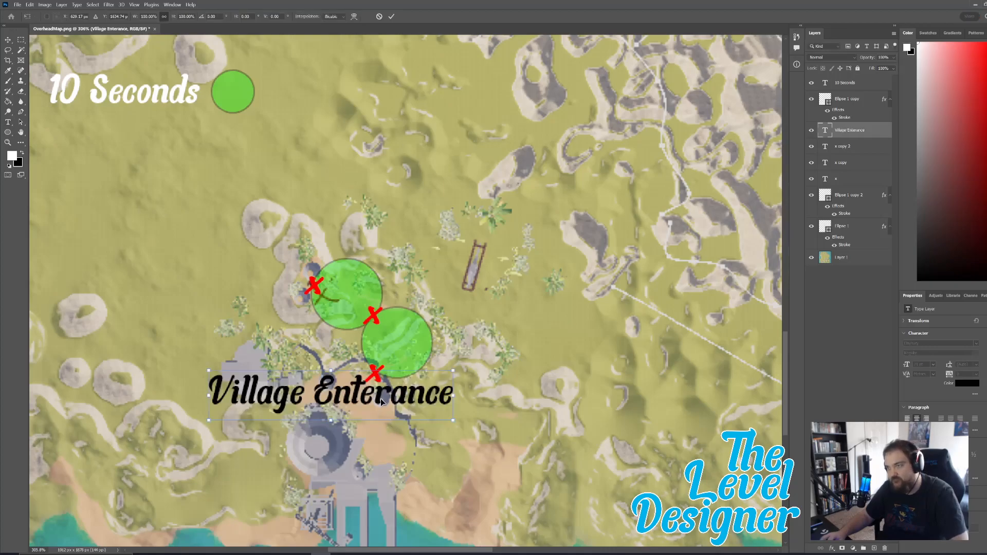
{"action": "left_click_drag", "start_coordinate": [454, 421], "coordinate": [416, 389]}
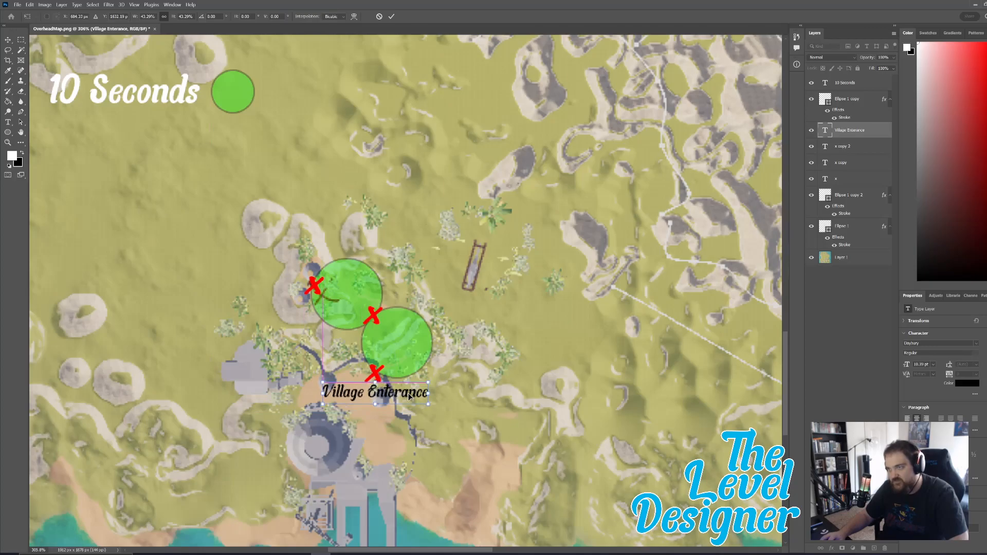
{"action": "left_click", "coordinate": [391, 16]}
Add a black "Watcher Spot" label, scale it to about 33% and place it just below the middle red x.
{"action": "key", "text": "t"}
{"action": "left_click", "coordinate": [411, 287]}
{"action": "type", "text": "W"}
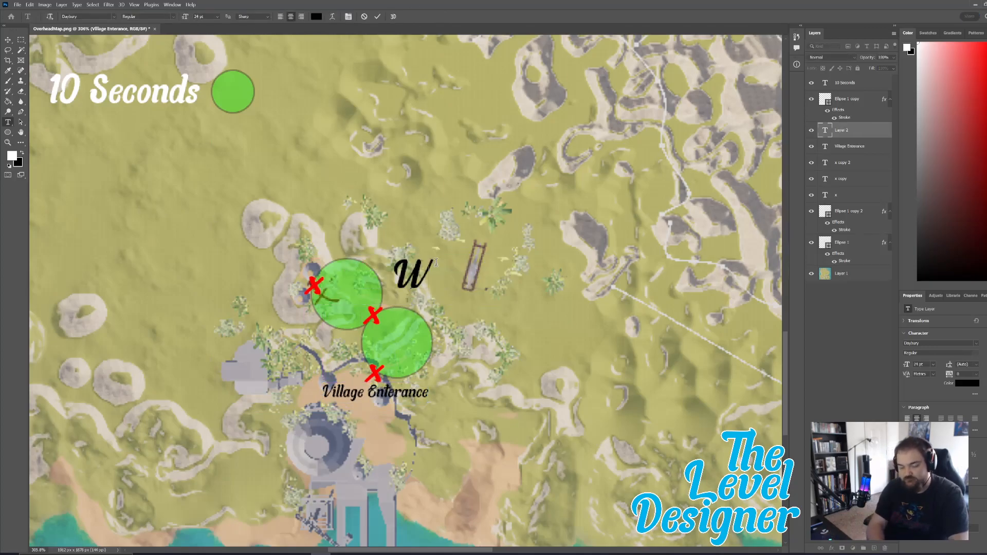
{"action": "type", "text": "atcher Spiot"}
{"action": "key", "text": "BackSpace"}
{"action": "key", "text": "BackSpace"}
{"action": "key", "text": "BackSpace"}
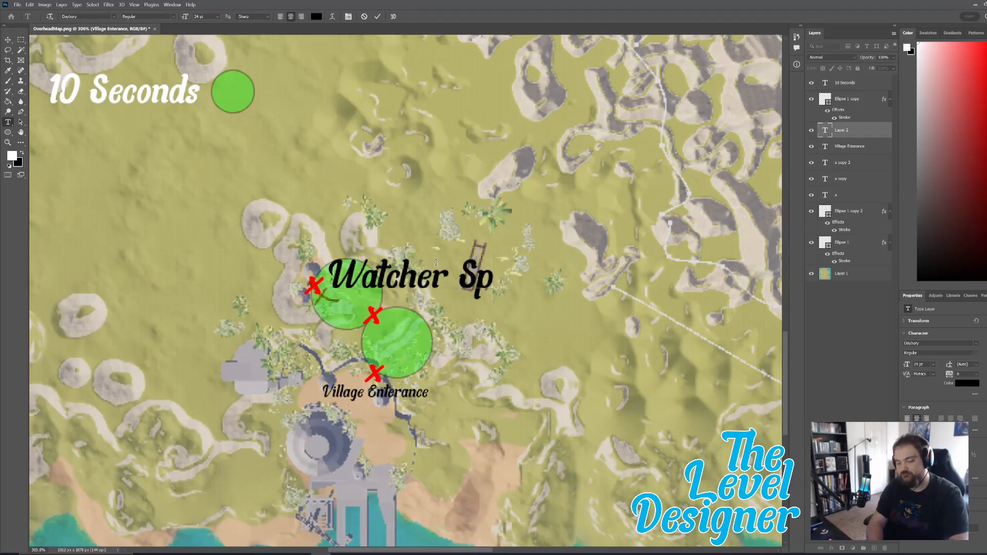
{"action": "type", "text": "ot"}
{"action": "left_click", "coordinate": [378, 17]}
{"action": "key", "text": "ctrl+t"}
{"action": "left_click_drag", "start_coordinate": [510, 255], "coordinate": [393, 330]}
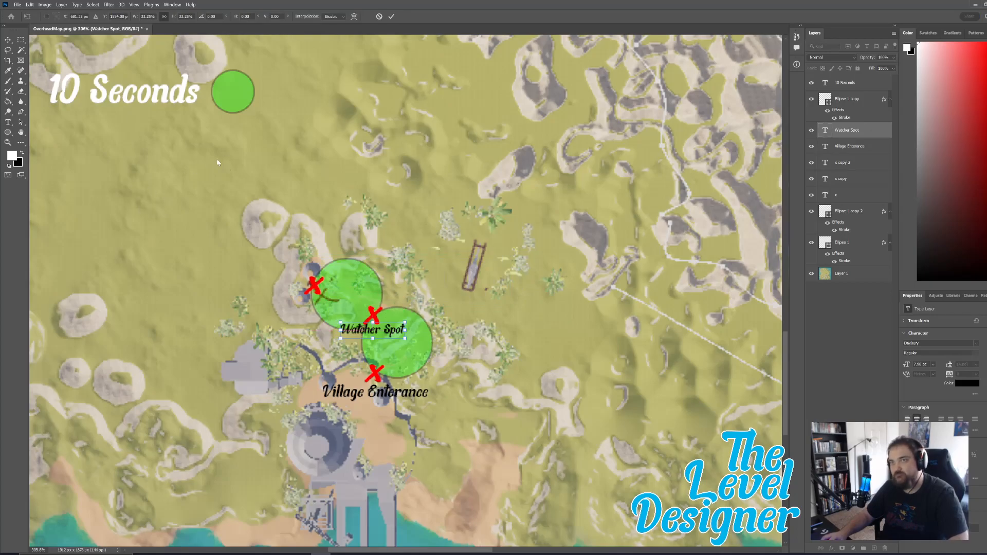
{"action": "left_click", "coordinate": [391, 17]}
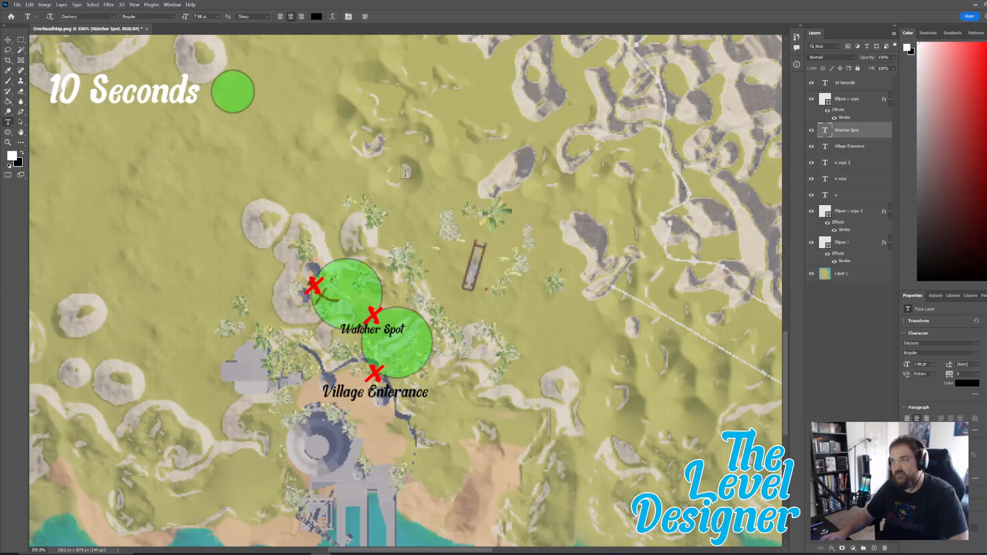
Add a black "Oseram Hunting Camp" label, scale it to about 33% and place it just above the red x at the tent.
{"action": "left_click", "coordinate": [405, 172]}
{"action": "type", "text": "C"}
{"action": "key", "text": "BackSpace"}
{"action": "type", "text": "Osera"}
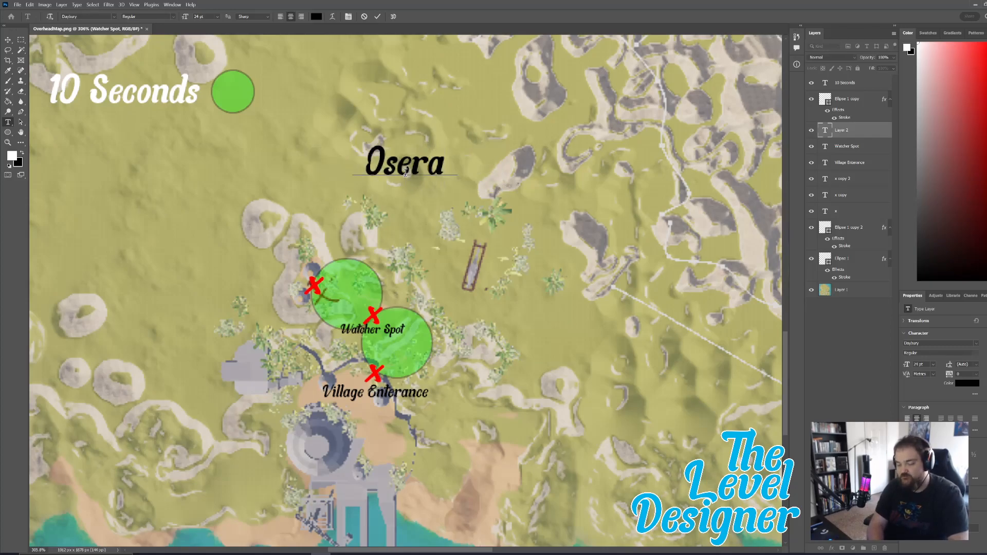
{"action": "type", "text": "m Hunting Camp"}
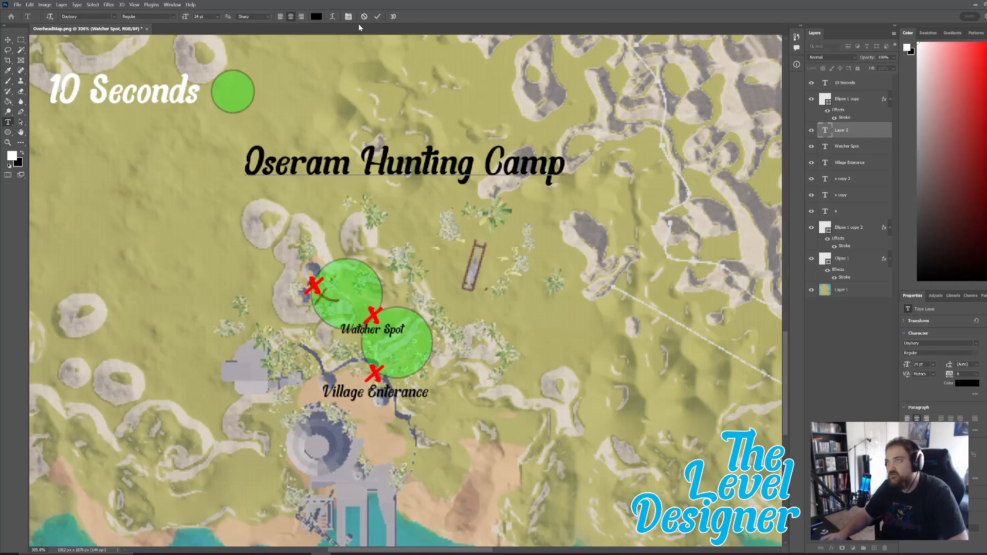
{"action": "left_click", "coordinate": [377, 16]}
{"action": "key", "text": "ctrl+t"}
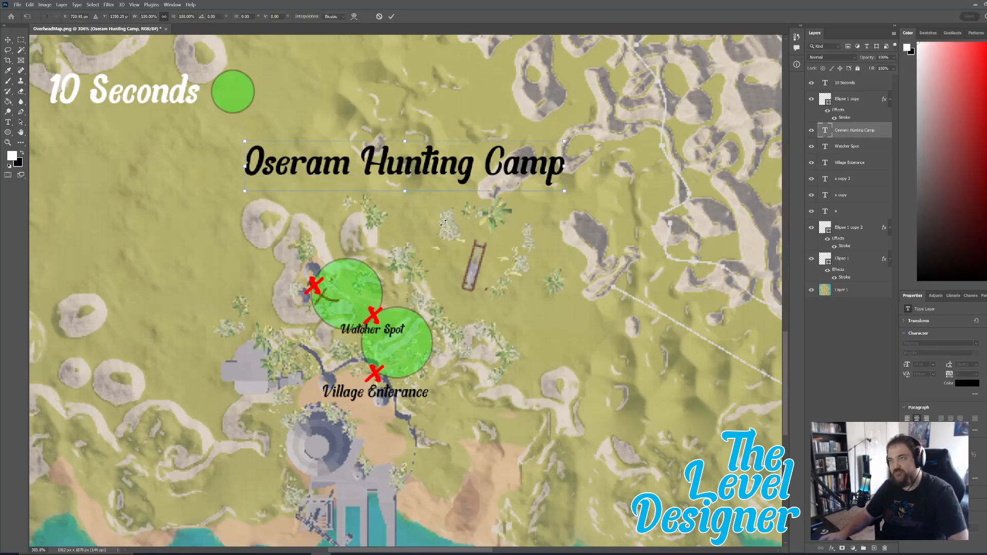
{"action": "left_click_drag", "start_coordinate": [564, 140], "coordinate": [356, 273]}
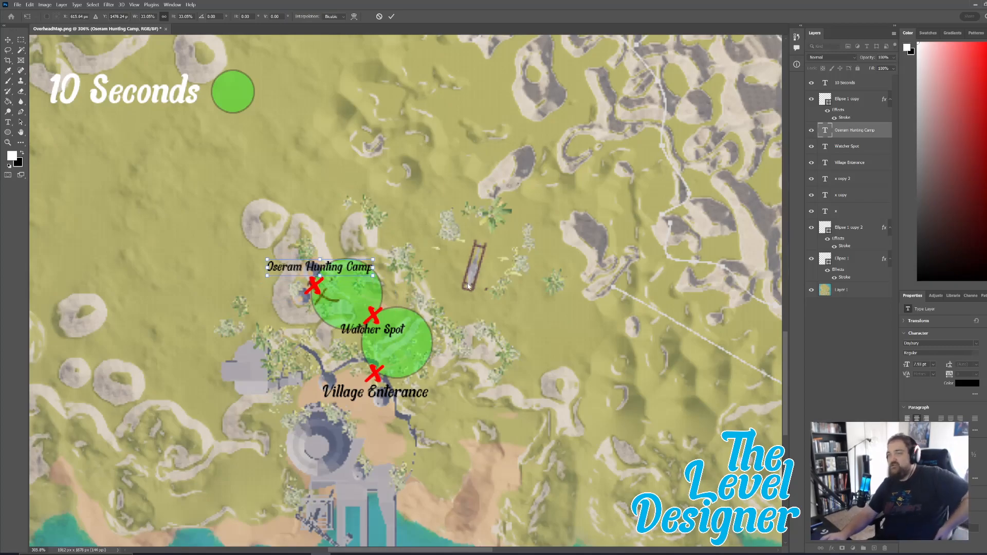
{"action": "key", "text": "Return"}
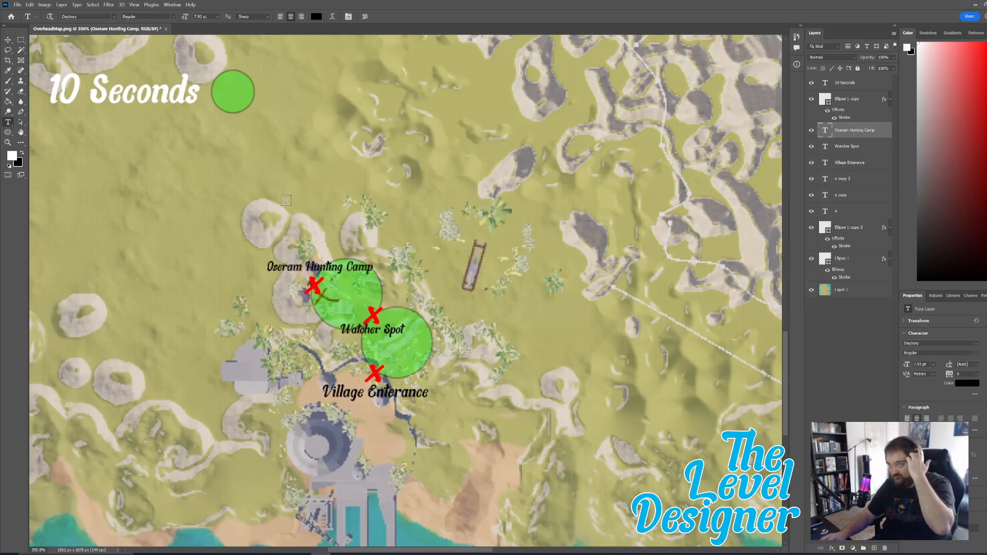
Duplicate the tent's red x together with its "Oseram Hunting Camp" label and move the copies onto the long brown structure to the east.
{"action": "left_click", "coordinate": [7, 41]}
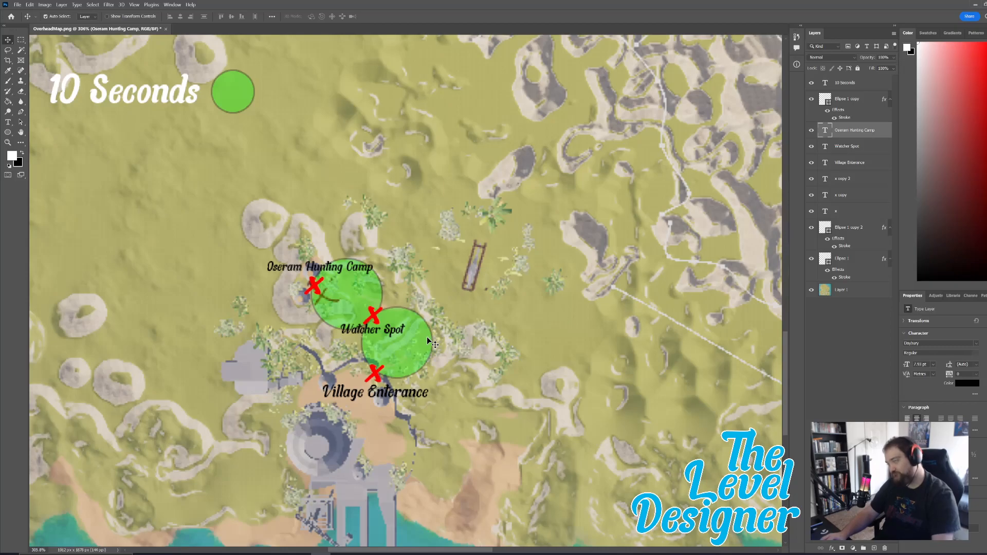
{"action": "left_click", "coordinate": [316, 290]}
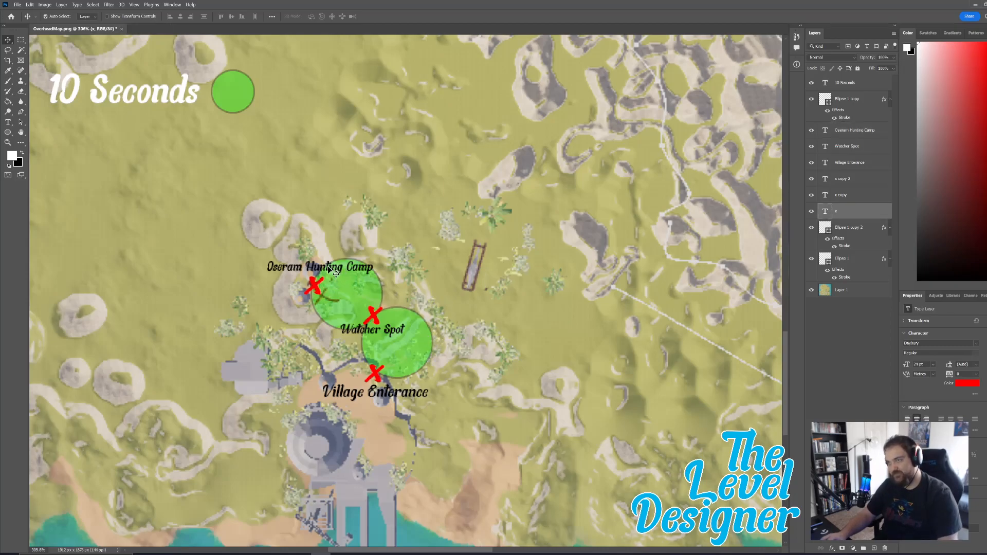
{"action": "left_click", "coordinate": [330, 268], "text": "shift"}
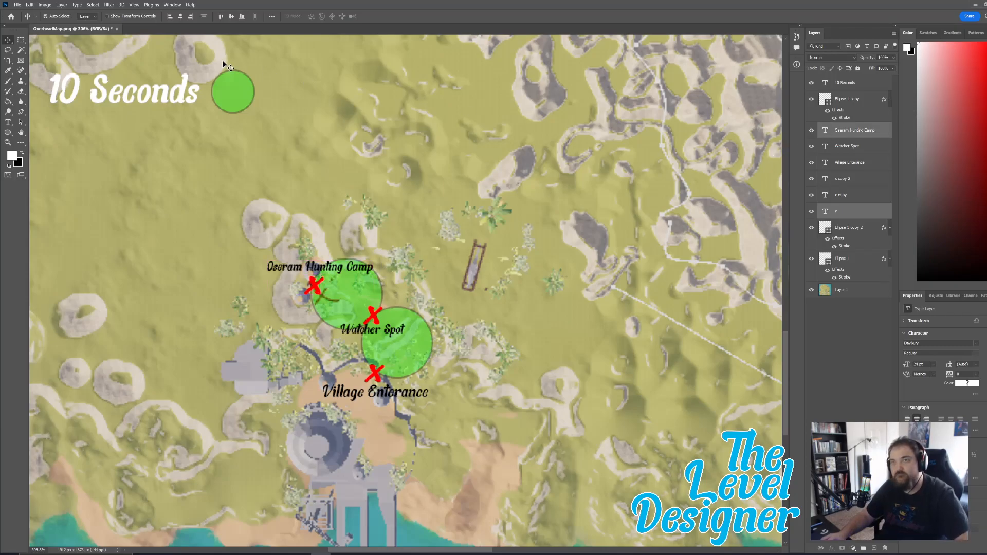
{"action": "left_click", "coordinate": [30, 5]}
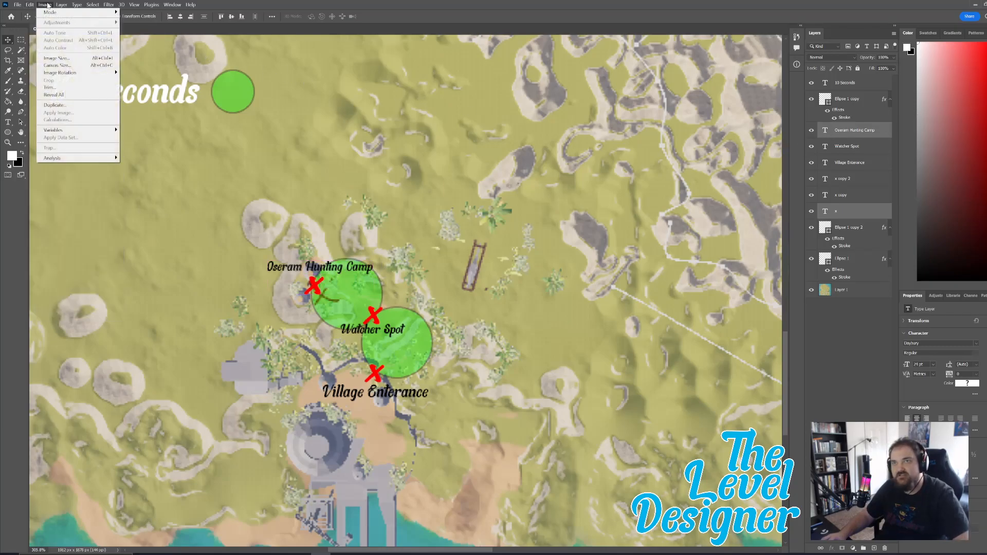
{"action": "left_click", "coordinate": [17, 5]}
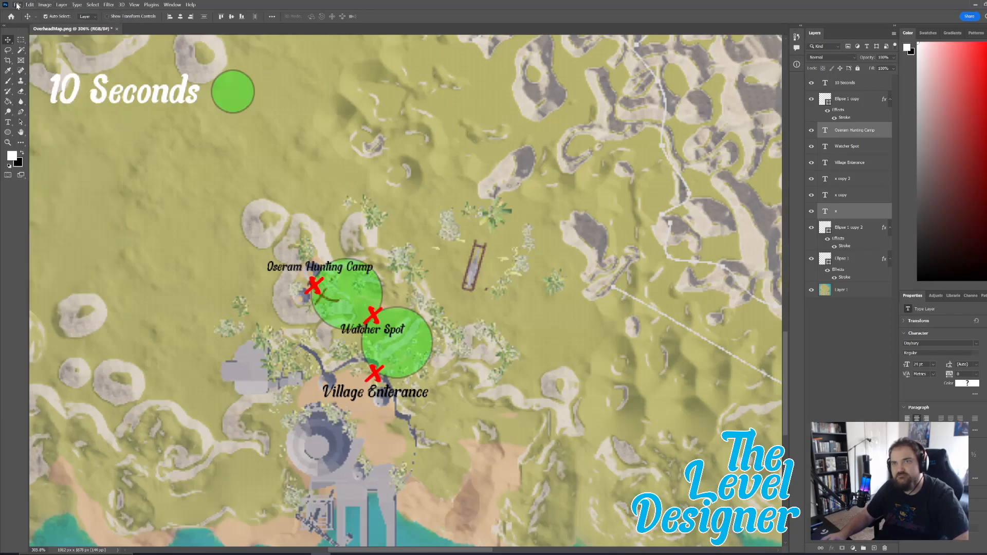
{"action": "right_click", "coordinate": [840, 217]}
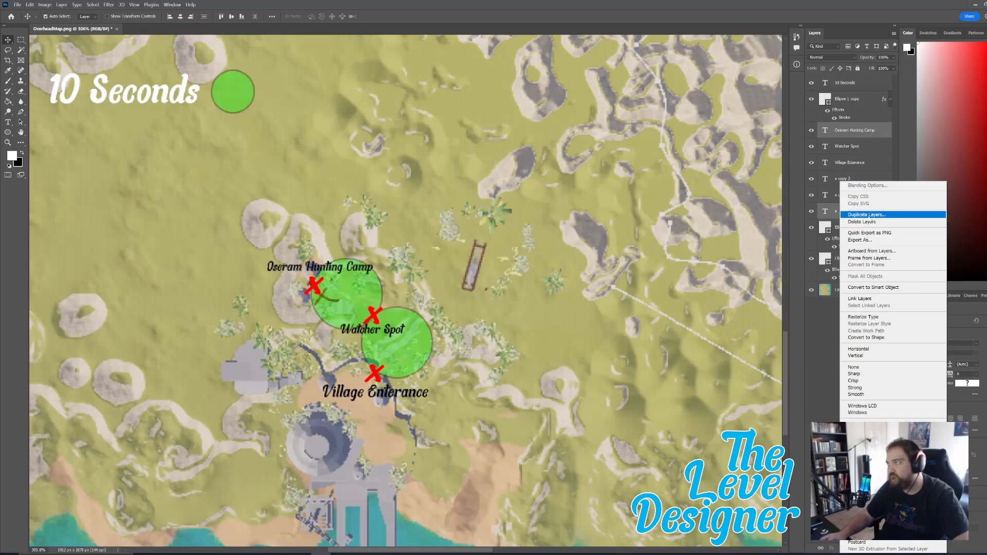
{"action": "left_click", "coordinate": [868, 232]}
{"action": "left_click", "coordinate": [571, 164]}
{"action": "left_click_drag", "start_coordinate": [333, 271], "coordinate": [492, 252]}
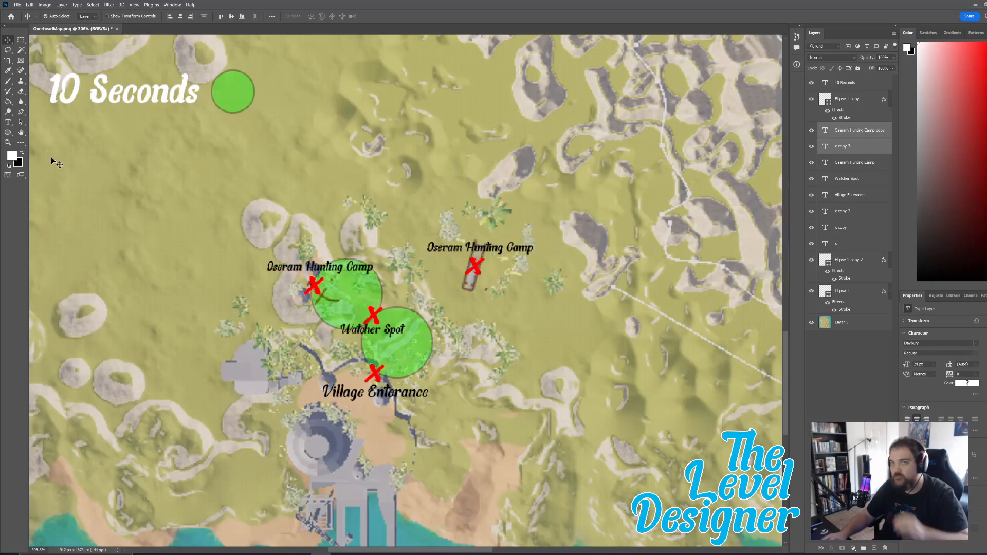
Change the copied label's text to "Thunderjaw Activity".
{"action": "left_click", "coordinate": [6, 121]}
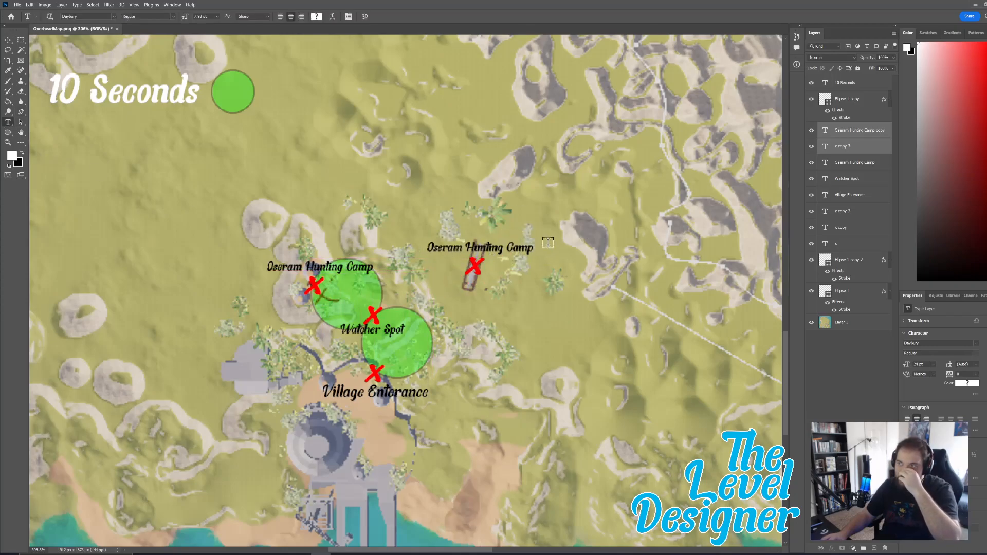
{"action": "left_click_drag", "start_coordinate": [534, 248], "coordinate": [413, 241]}
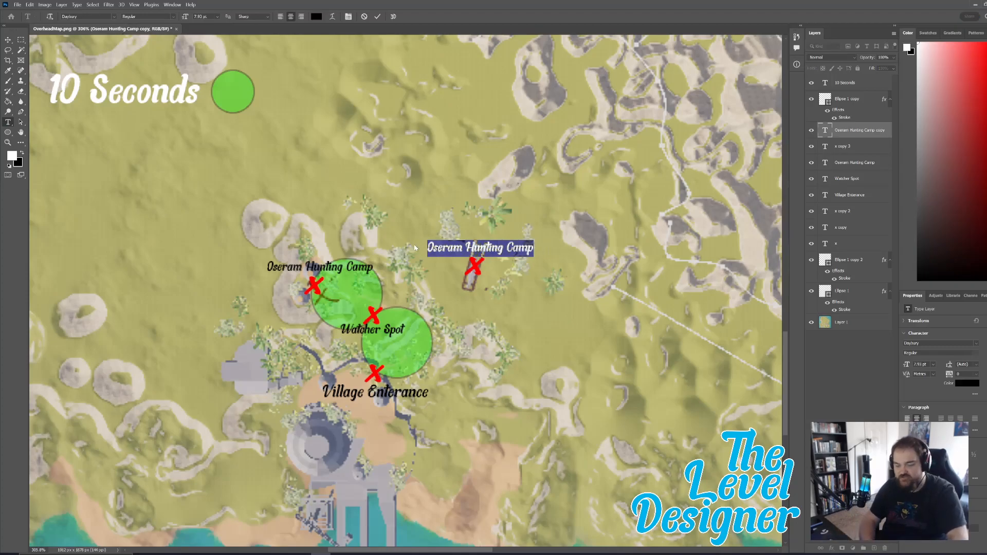
{"action": "type", "text": "Thunderj"}
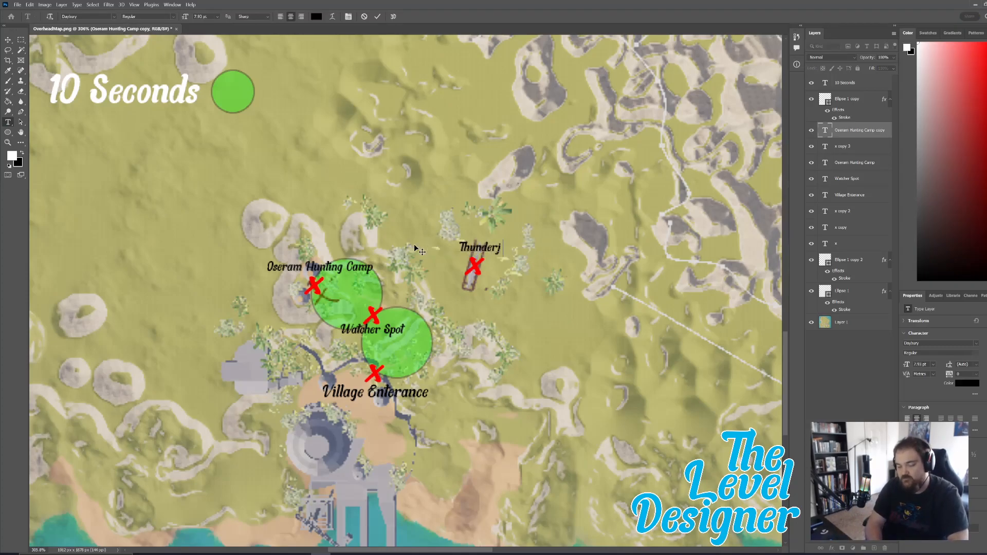
{"action": "type", "text": "aw Activyt"}
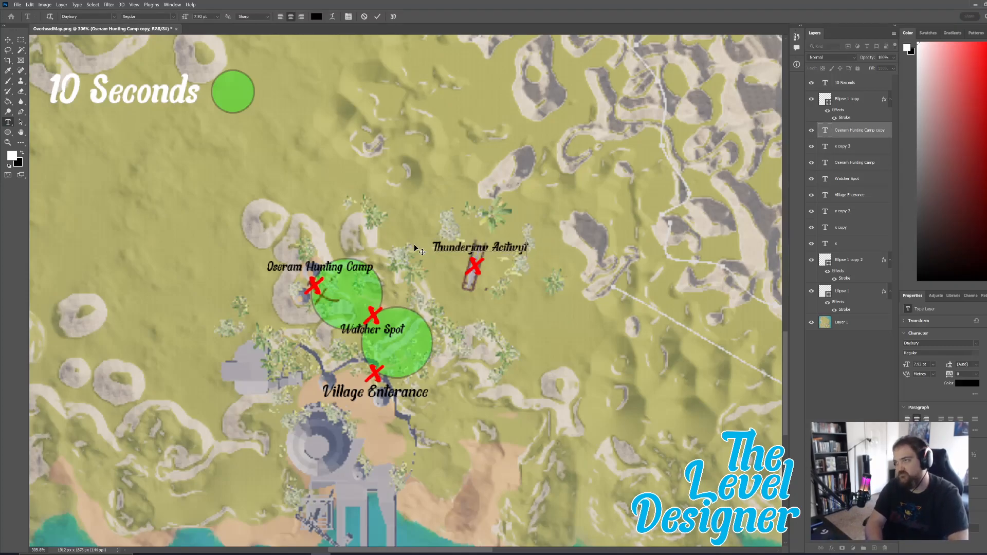
{"action": "key", "text": "BackSpace"}
{"action": "key", "text": "BackSpace"}
{"action": "key", "text": "BackSpace"}
{"action": "key", "text": "BackSpace"}
{"action": "key", "text": "BackSpace"}
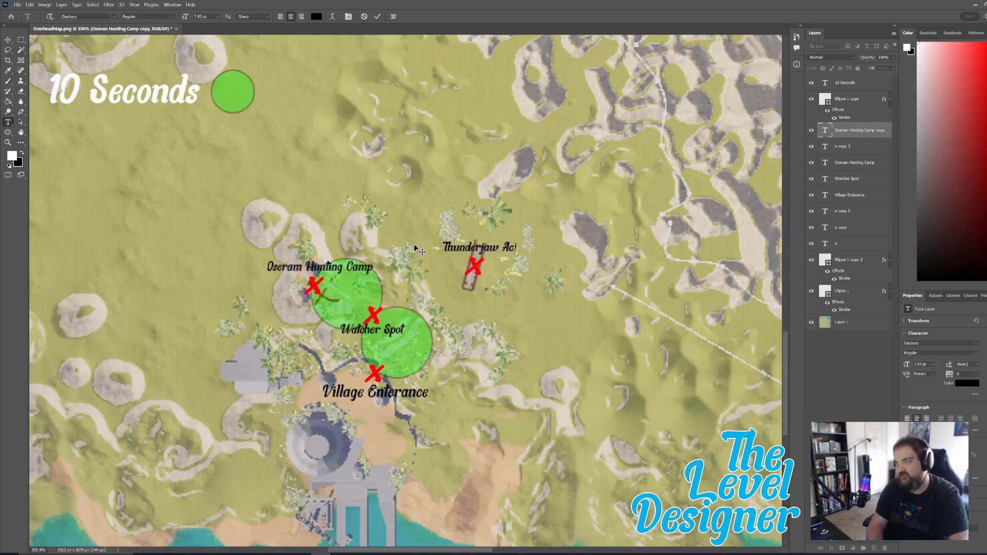
{"action": "type", "text": "tivity"}
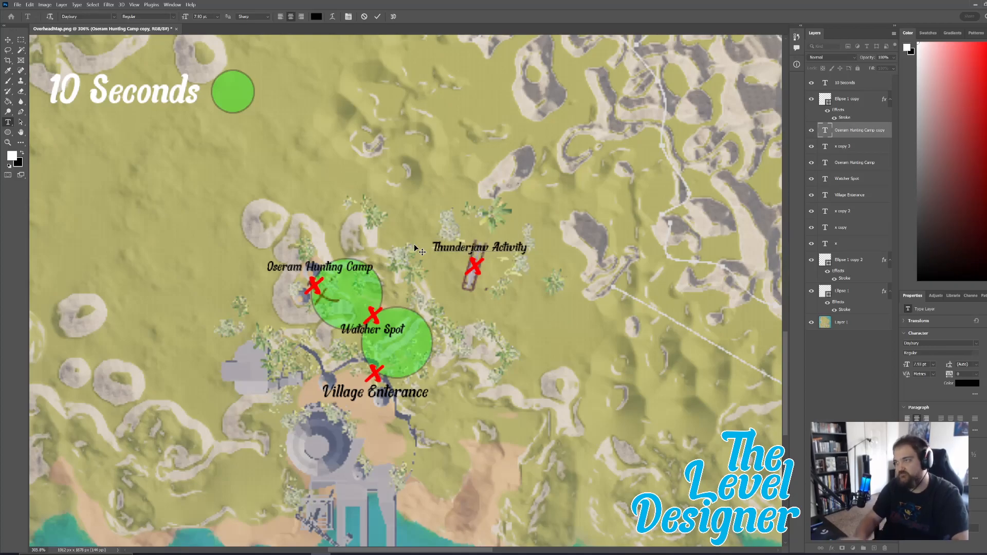
{"action": "left_click", "coordinate": [378, 17]}
Copy the first path circle onto the Thunderjaw Activity x, and centre the second path circle on the Village Enterance x.
{"action": "left_click", "coordinate": [8, 39]}
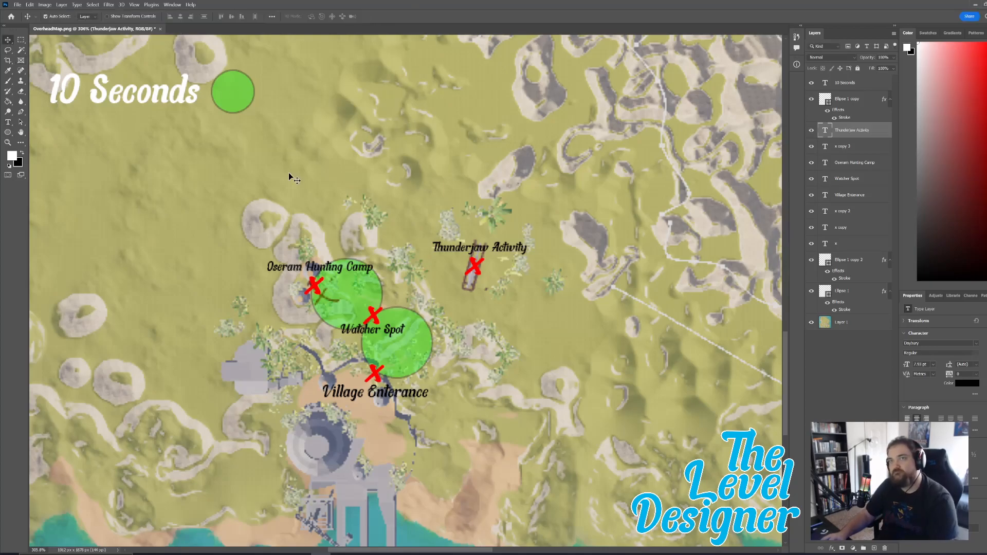
{"action": "left_click", "coordinate": [342, 290]}
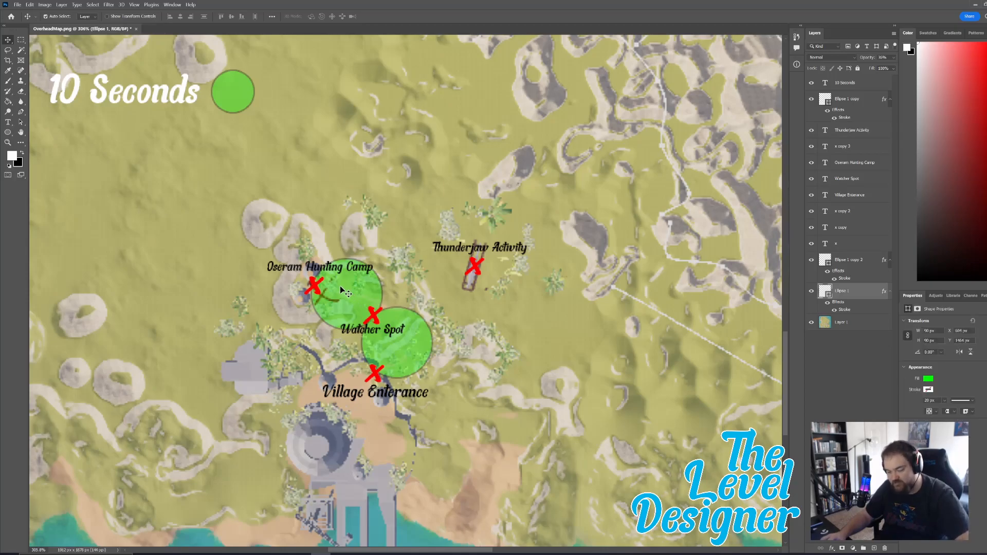
{"action": "left_click_drag", "start_coordinate": [357, 293], "coordinate": [482, 262], "text": "alt"}
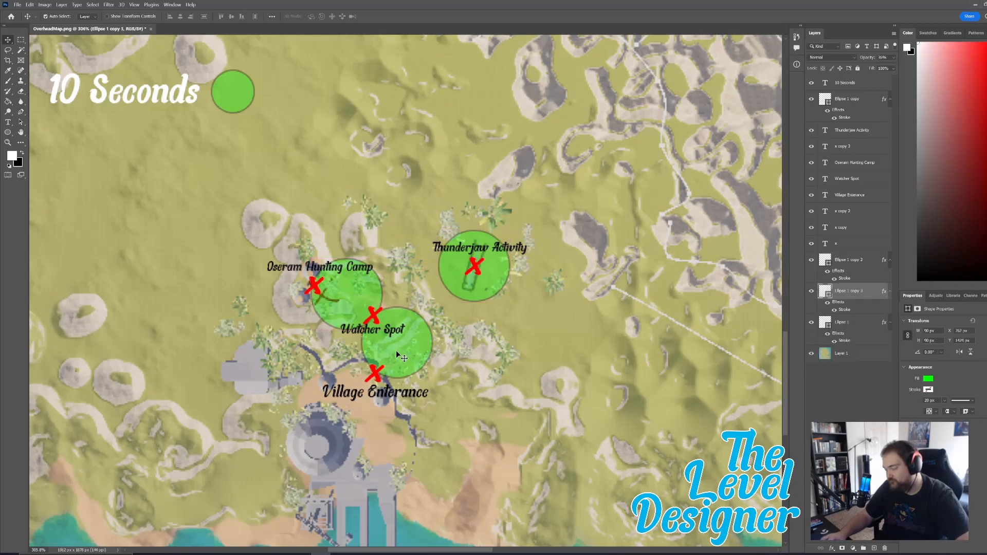
{"action": "left_click_drag", "start_coordinate": [395, 343], "coordinate": [379, 376]}
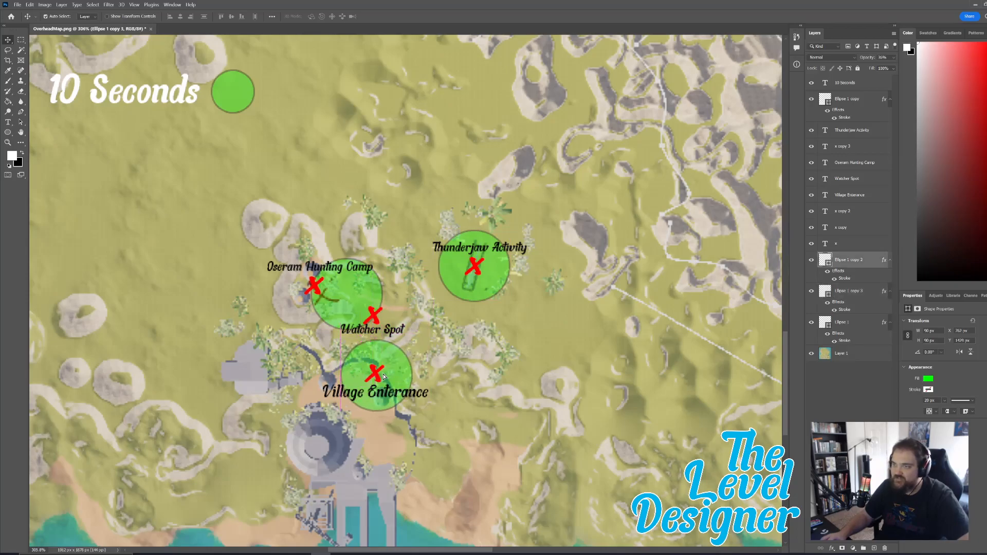
Centre the first path circle on the Watcher Spot x and place a copy of it on the Oseram Hunting Camp x.
{"action": "left_click_drag", "start_coordinate": [353, 297], "coordinate": [390, 317]}
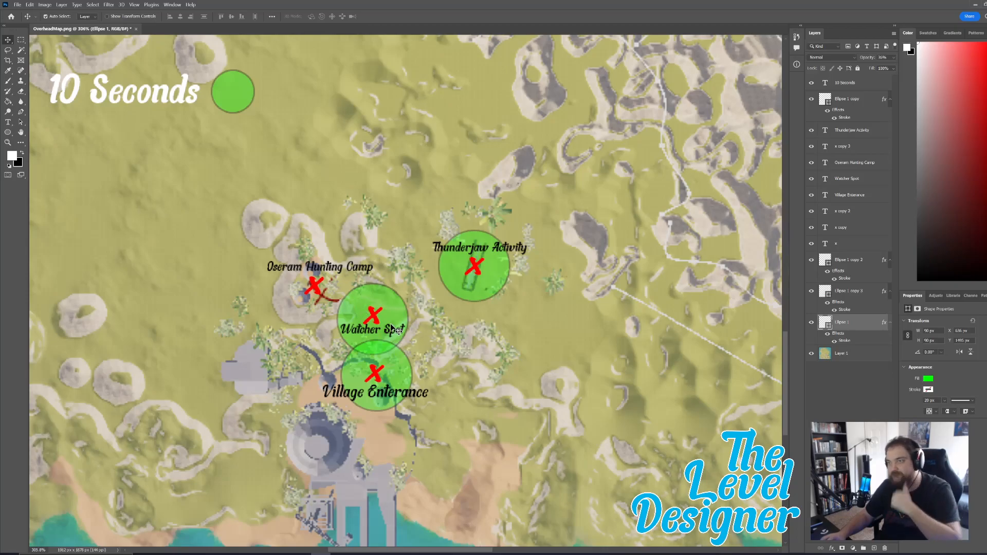
{"action": "left_click_drag", "start_coordinate": [390, 319], "coordinate": [332, 278], "text": "alt"}
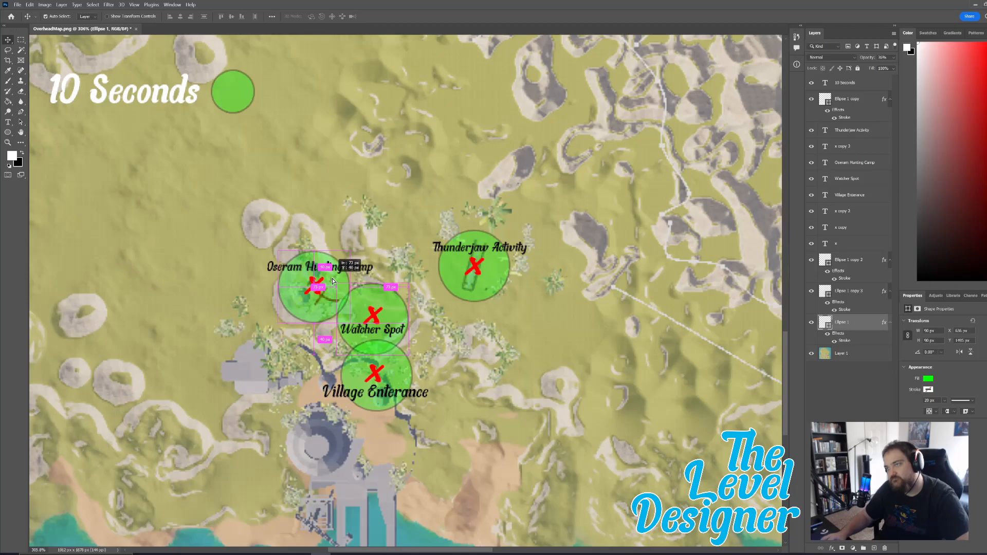
{"action": "left_click_drag", "start_coordinate": [332, 278], "coordinate": [332, 278], "text": "alt"}
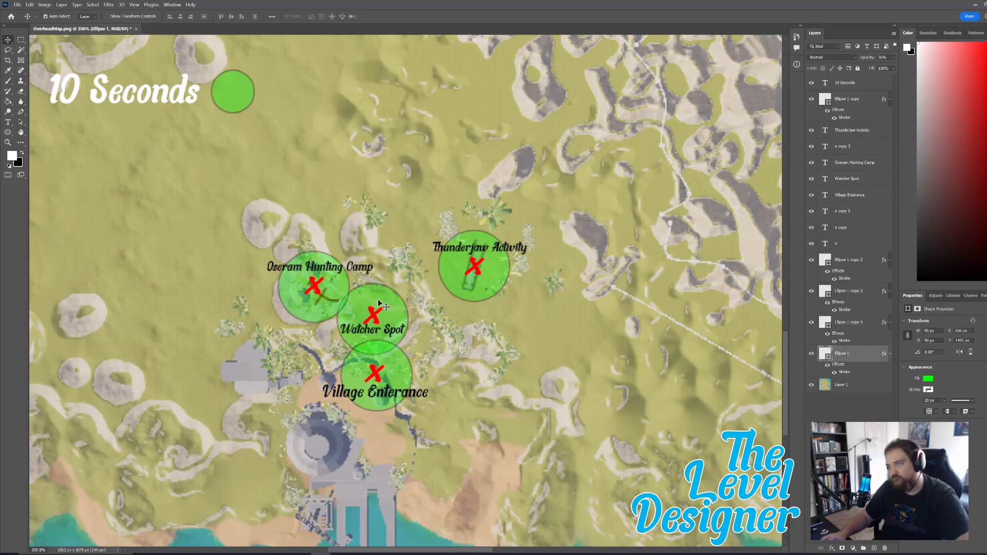
{"action": "mouse_move", "coordinate": [396, 367]}
{"action": "left_mouse_down"}
{"action": "mouse_move", "coordinate": [395, 340]}
{"action": "mouse_move", "coordinate": [396, 367]}
{"action": "mouse_move", "coordinate": [399, 358]}
{"action": "left_mouse_up"}
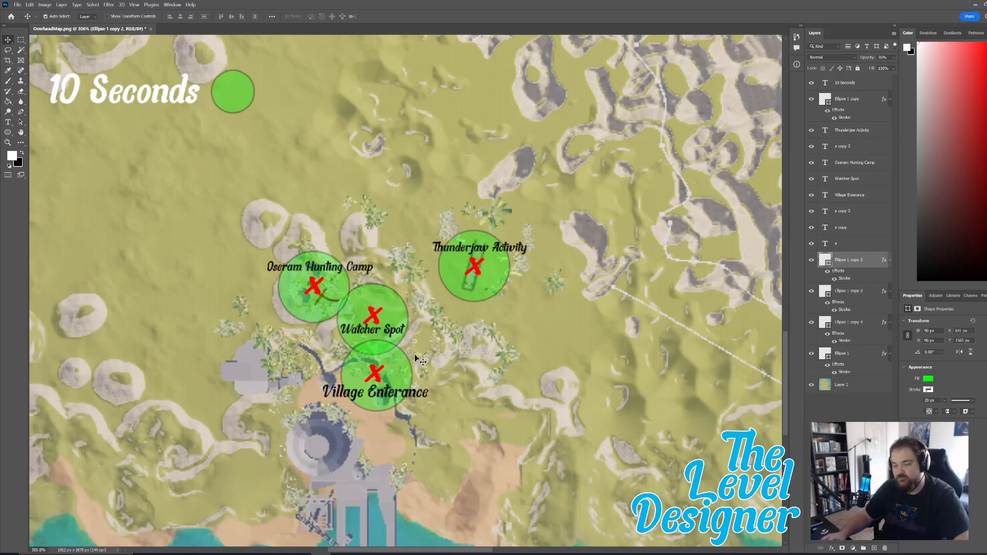
Scale the Watcher Spot circle up to about 159% and keep it centred on its red x.
{"action": "left_click", "coordinate": [378, 299]}
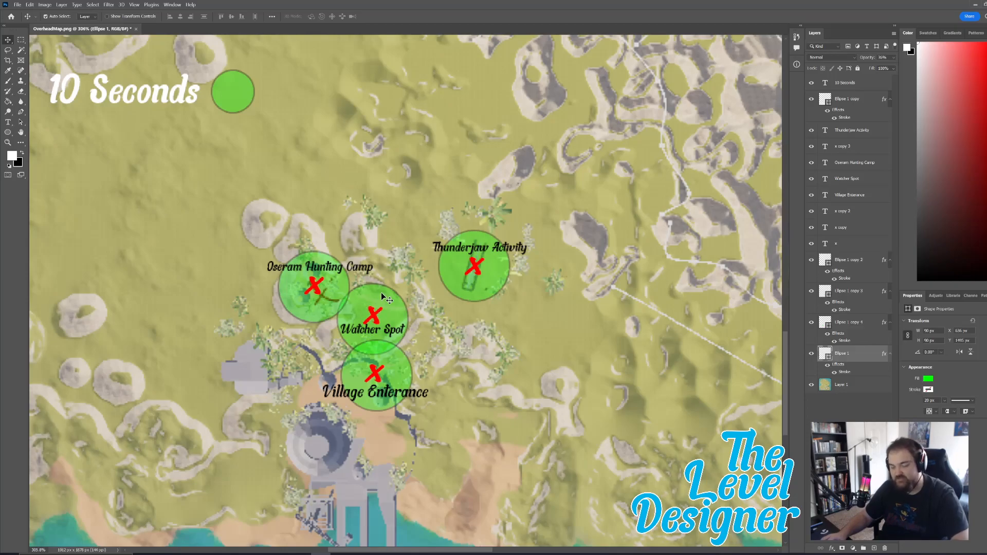
{"action": "key", "text": "ctrl+t"}
{"action": "left_click_drag", "start_coordinate": [412, 284], "coordinate": [403, 303]}
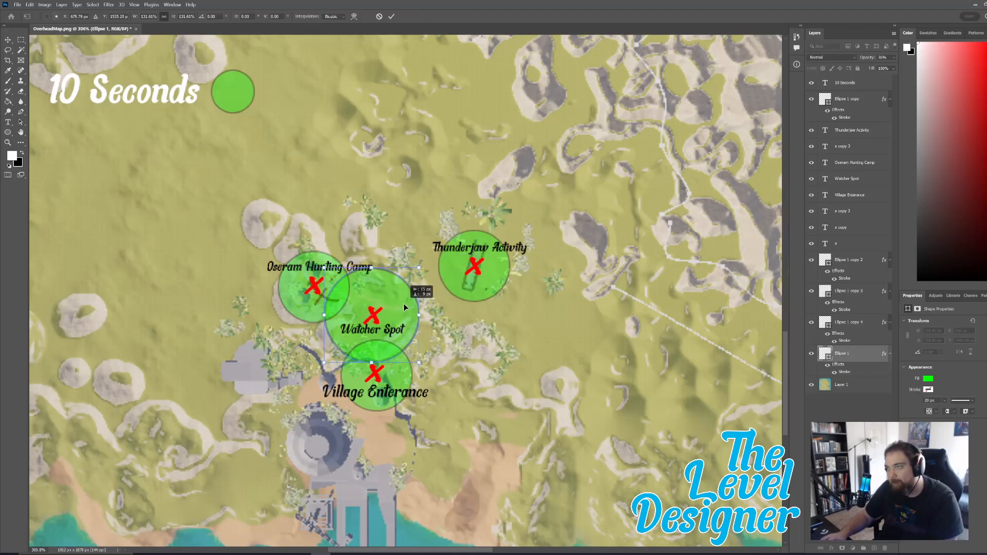
{"action": "left_click_drag", "start_coordinate": [419, 268], "coordinate": [434, 256]}
{"action": "left_click_drag", "start_coordinate": [410, 298], "coordinate": [408, 304]}
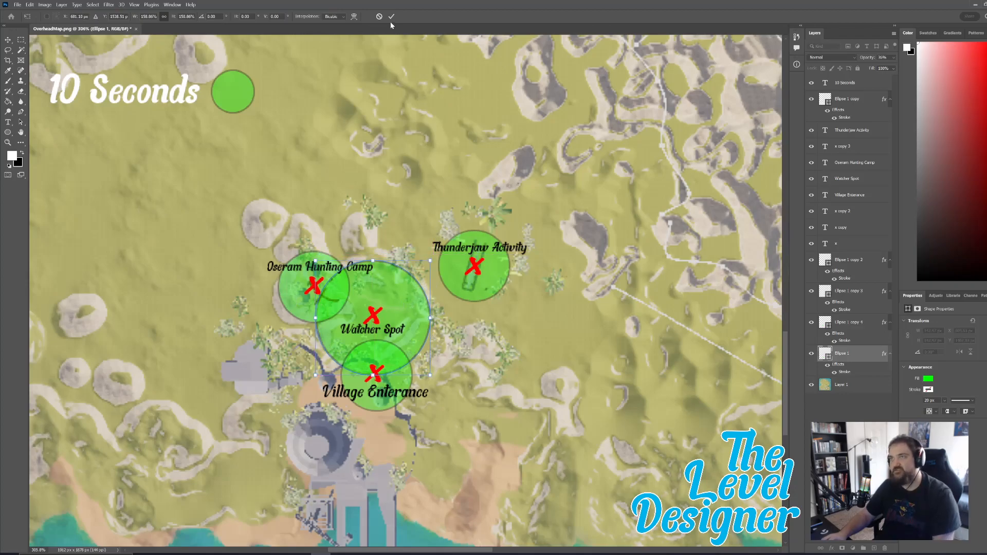
{"action": "left_click", "coordinate": [391, 16]}
Delete the smaller green circles at Oseram Hunting Camp, Village Enterance and Thunderjaw Activity.
{"action": "left_click", "coordinate": [297, 310]}
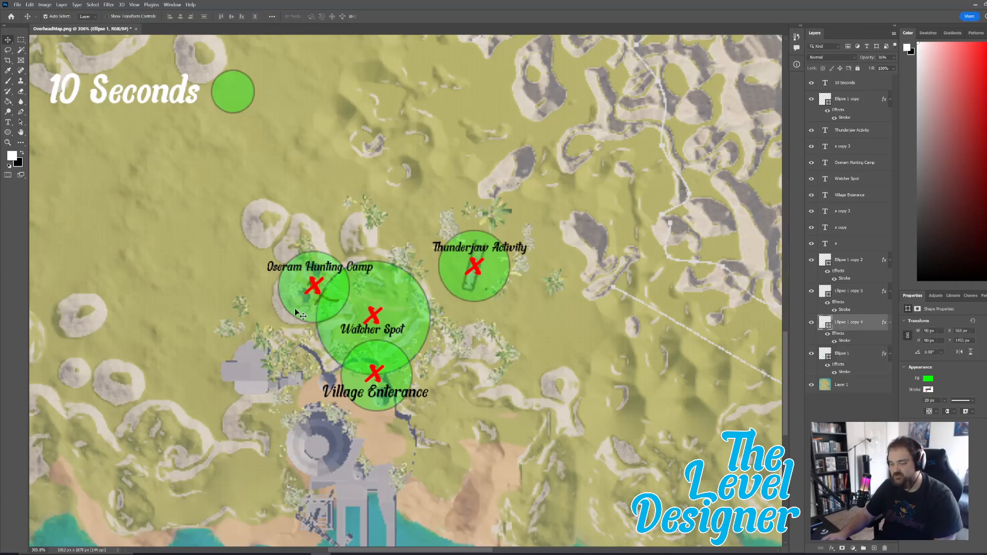
{"action": "key", "text": "Delete"}
{"action": "left_click", "coordinate": [383, 386]}
{"action": "key", "text": "Delete"}
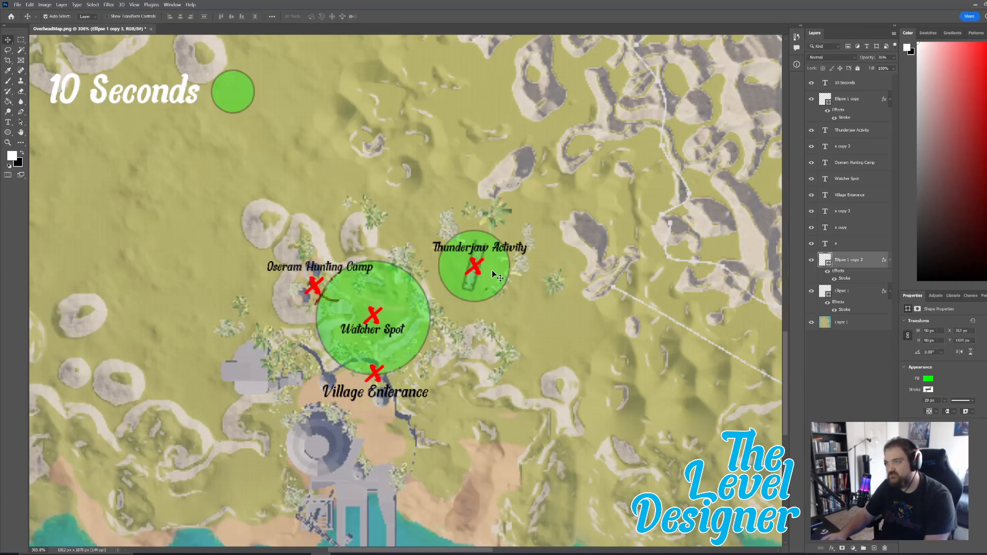
{"action": "key", "text": "Delete"}
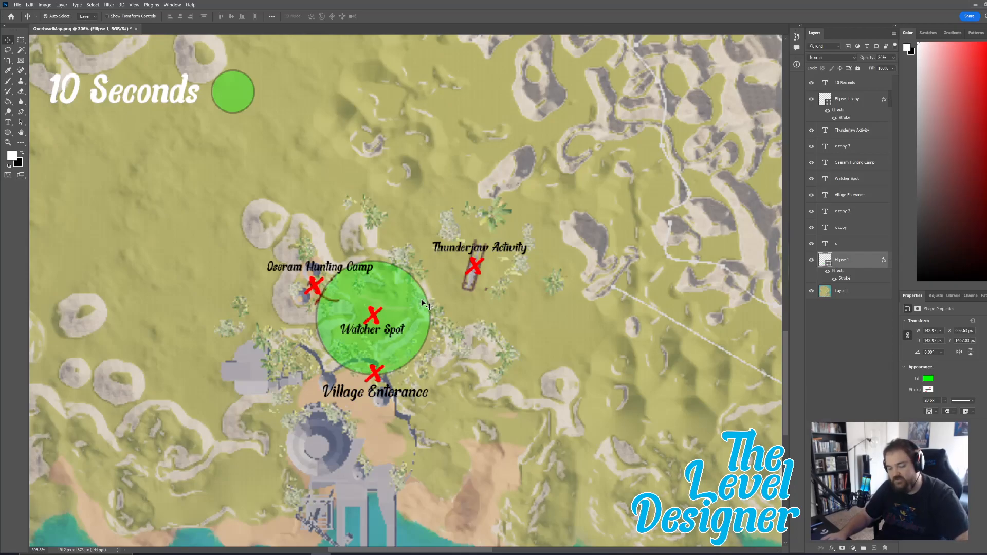
Copy the enlarged Watcher Spot circle onto the Village Enterance, Oseram Hunting Camp and Thunderjaw Activity x markers.
{"action": "key", "text": "ctrl"}
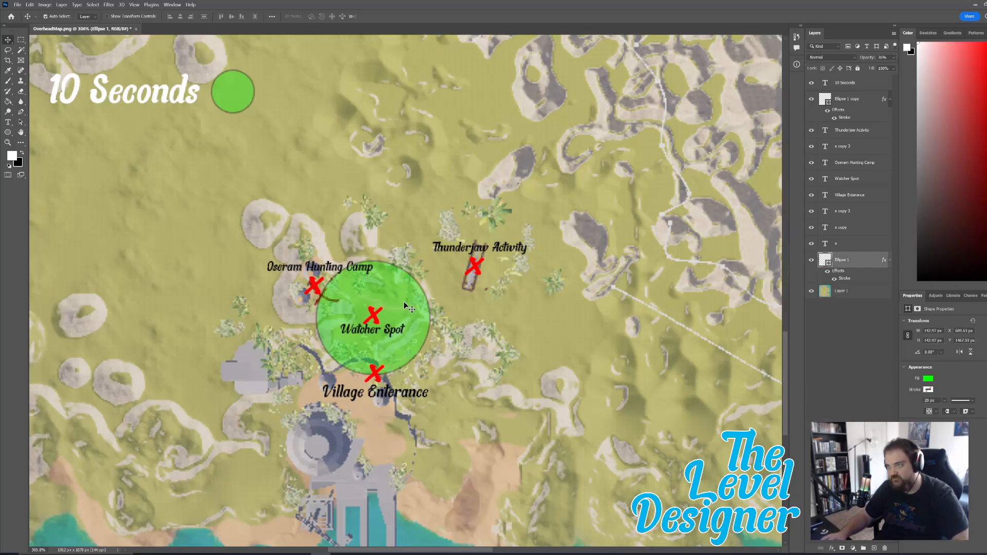
{"action": "left_click_drag", "start_coordinate": [404, 303], "coordinate": [401, 357], "text": "alt"}
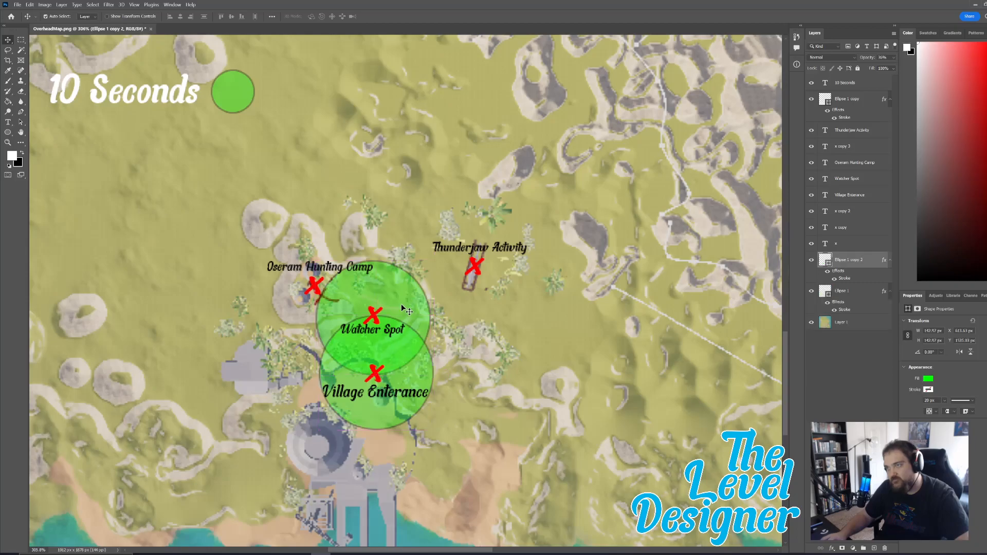
{"action": "left_click_drag", "start_coordinate": [400, 302], "coordinate": [339, 269], "text": "alt"}
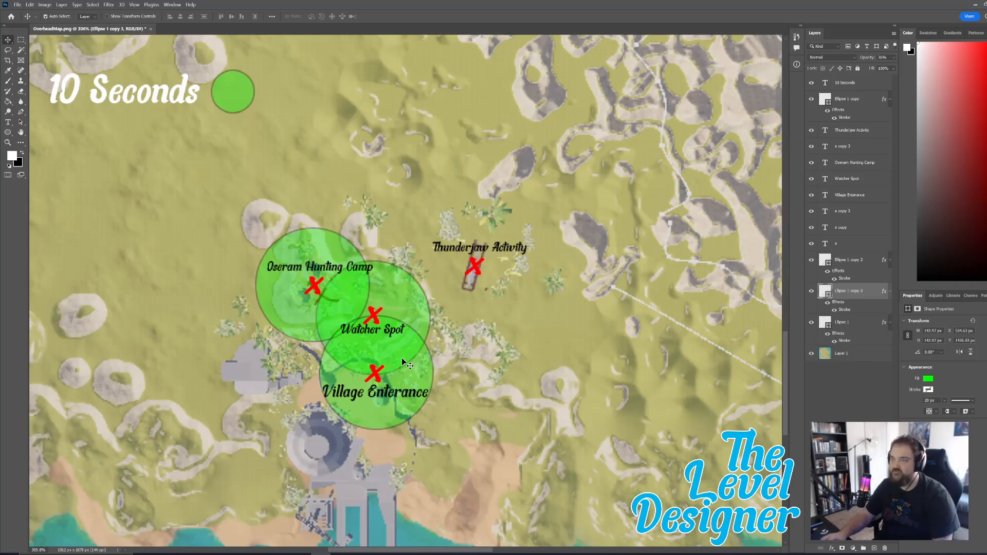
{"action": "mouse_move", "coordinate": [399, 373]}
{"action": "left_mouse_down"}
{"action": "mouse_move", "coordinate": [400, 384]}
{"action": "mouse_move", "coordinate": [397, 376]}
{"action": "left_mouse_up"}
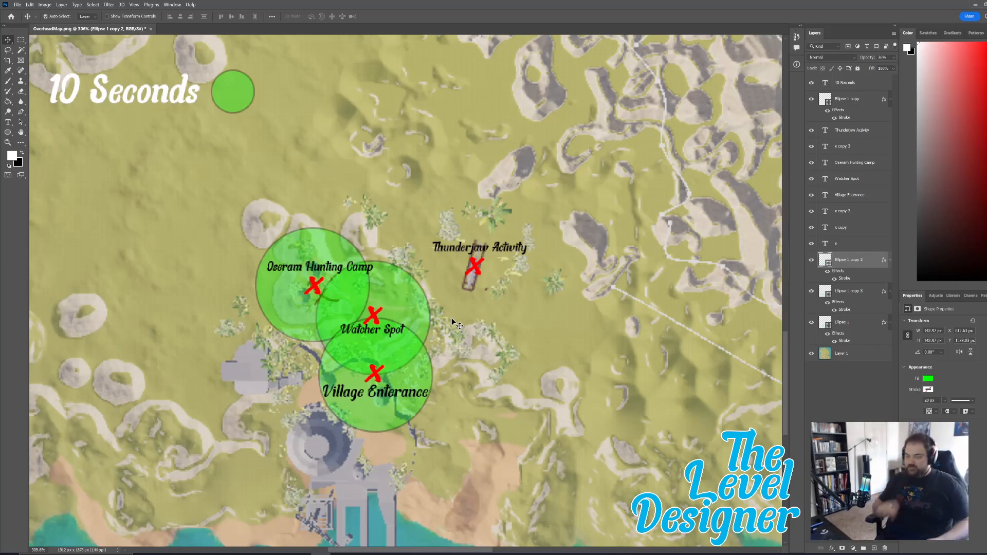
{"action": "left_click_drag", "start_coordinate": [394, 296], "coordinate": [498, 244], "text": "alt"}
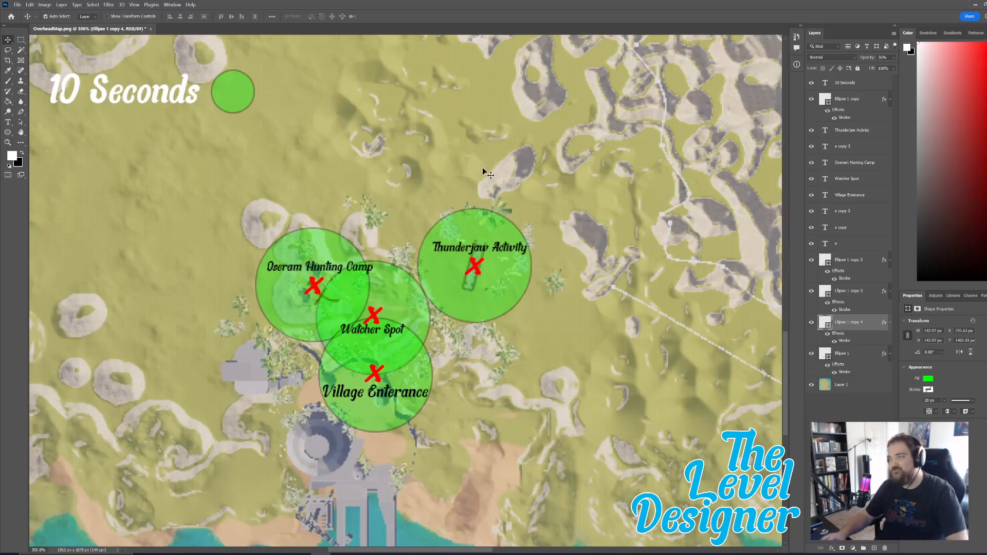
Open MachineBadge.png from the Horizon Multiplayer Level folder.
{"action": "left_click", "coordinate": [18, 5]}
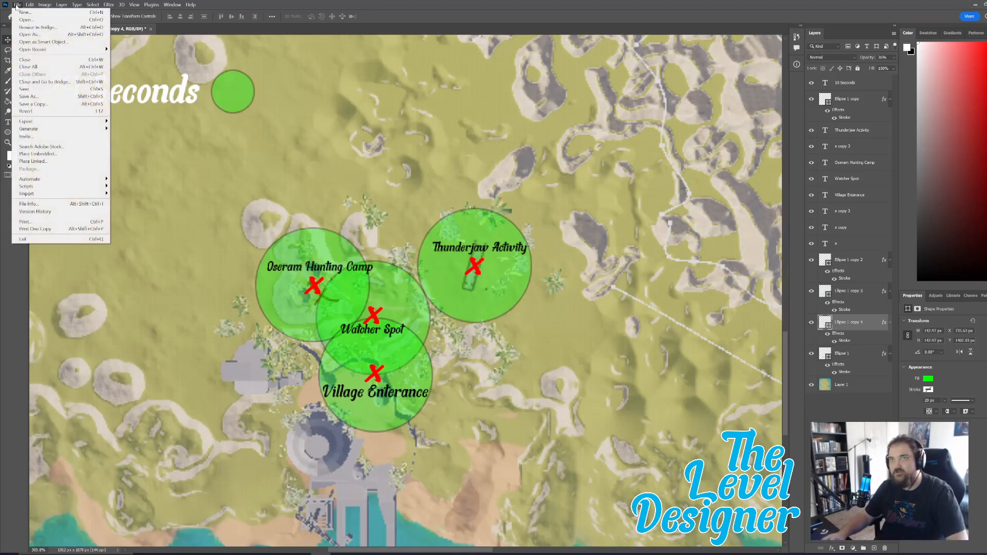
{"action": "left_click", "coordinate": [15, 5]}
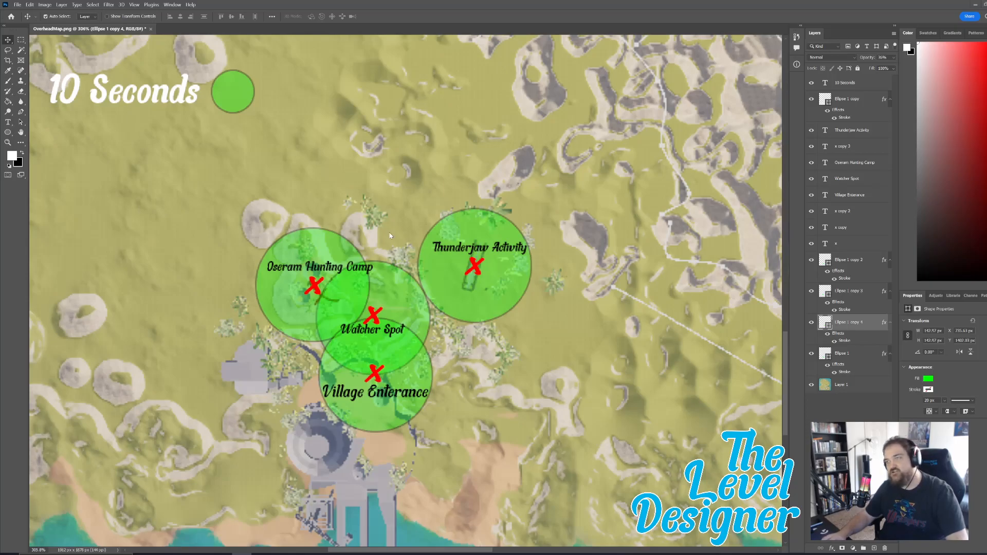
{"action": "left_click", "coordinate": [18, 5]}
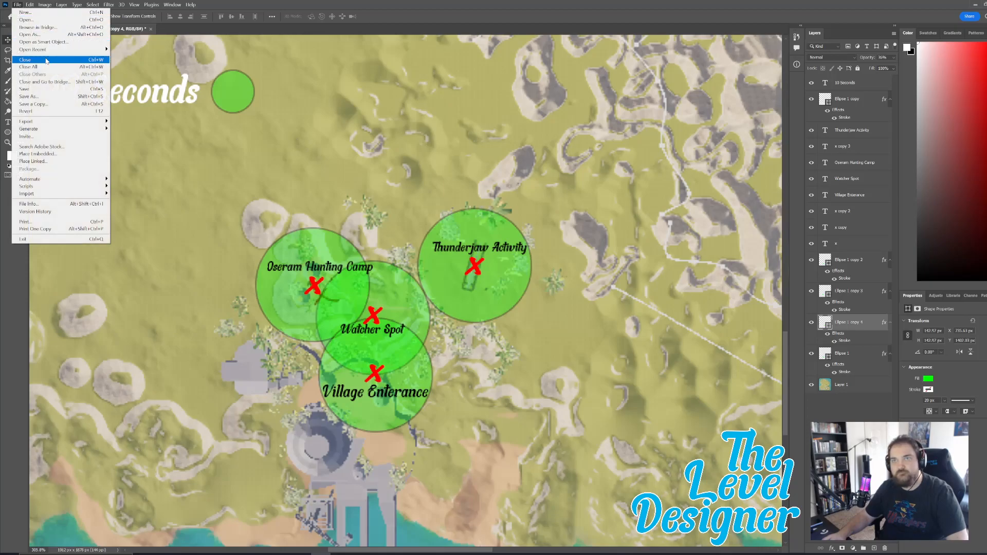
{"action": "left_click", "coordinate": [31, 20]}
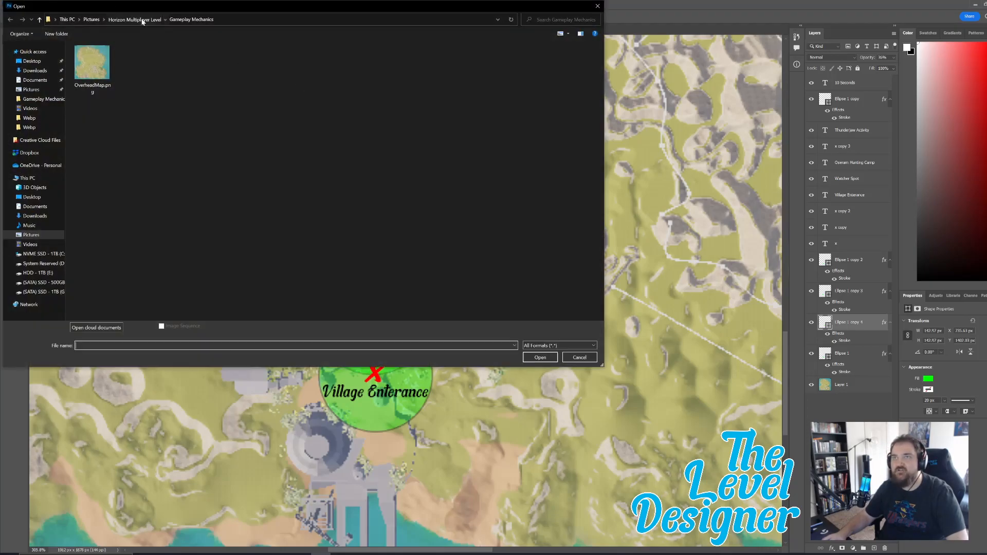
{"action": "left_click", "coordinate": [134, 19]}
{"action": "left_click", "coordinate": [402, 126]}
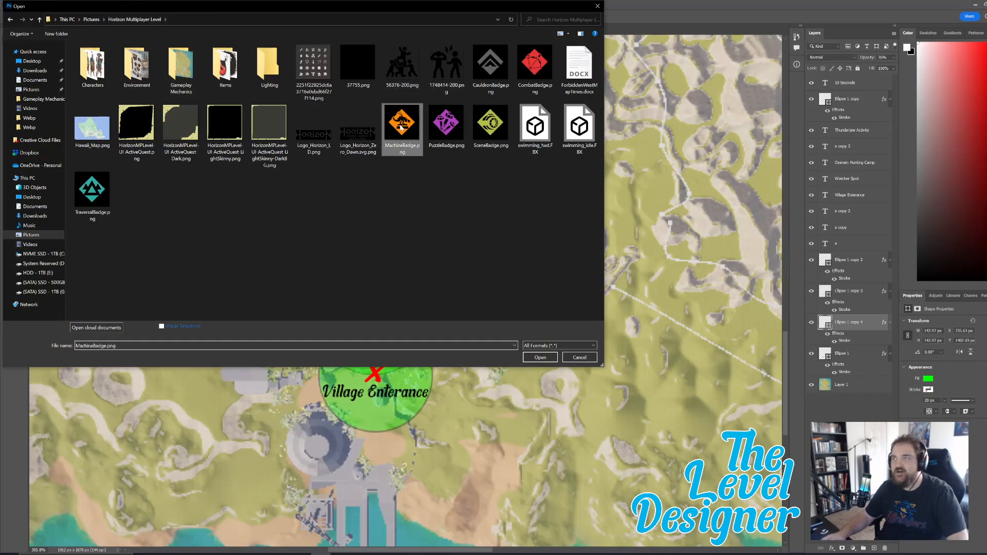
{"action": "left_click", "coordinate": [539, 357]}
Bring the machine badge into the overhead map, shrink it to icon size and place it just above the Thunderjaw Activity label.
{"action": "left_click_drag", "start_coordinate": [416, 275], "coordinate": [76, 32]}
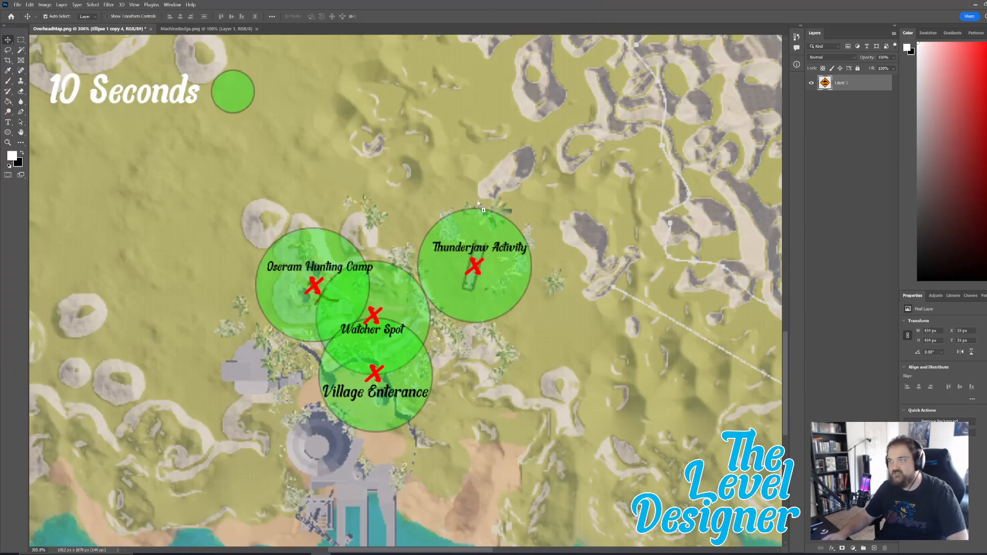
{"action": "left_click_drag", "start_coordinate": [478, 202], "coordinate": [489, 222]}
{"action": "key", "text": "ctrl+t"}
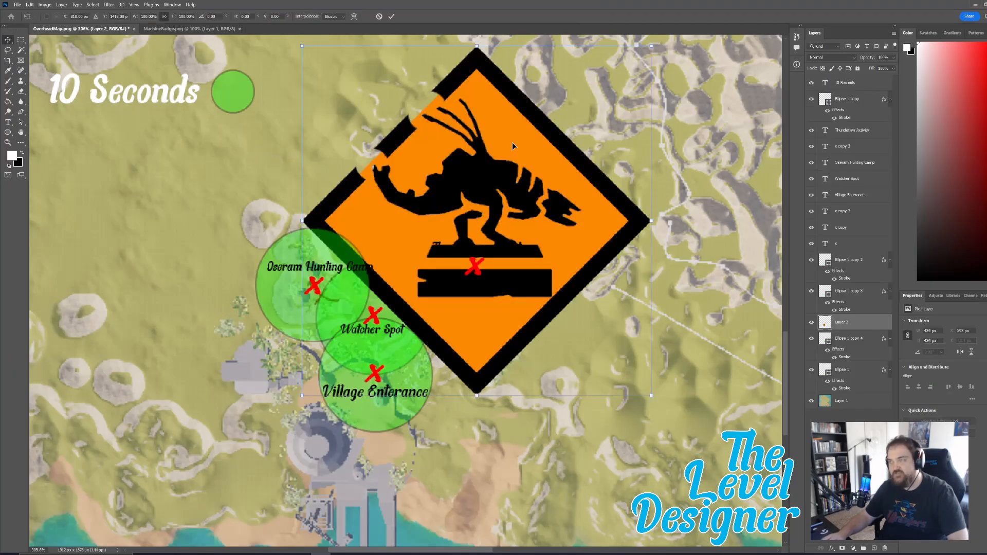
{"action": "left_click_drag", "start_coordinate": [656, 49], "coordinate": [495, 201]}
{"action": "left_click", "coordinate": [390, 19]}
Change the fill of the Thunderjaw Activity circle to orange.
{"action": "left_click", "coordinate": [519, 275]}
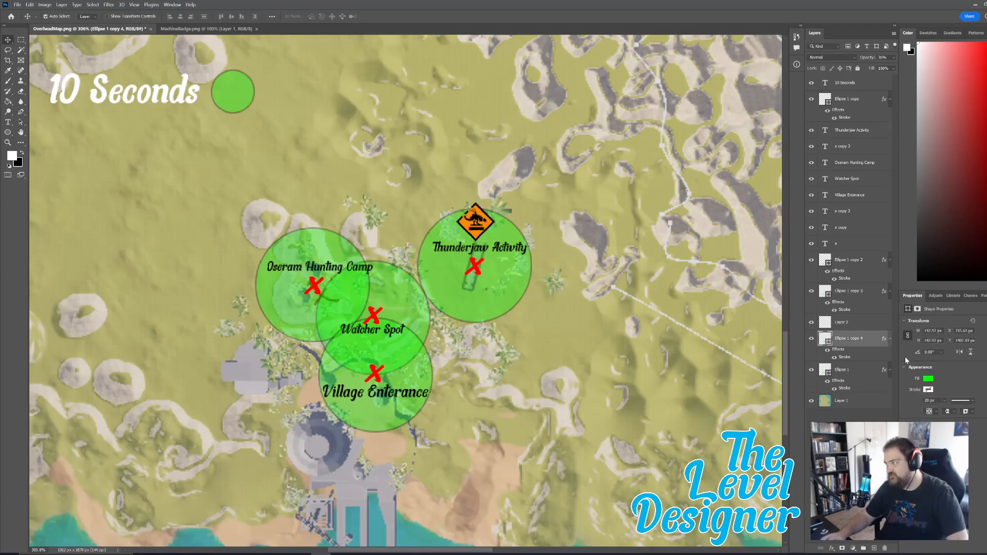
{"action": "left_click", "coordinate": [928, 379]}
{"action": "left_click", "coordinate": [967, 420]}
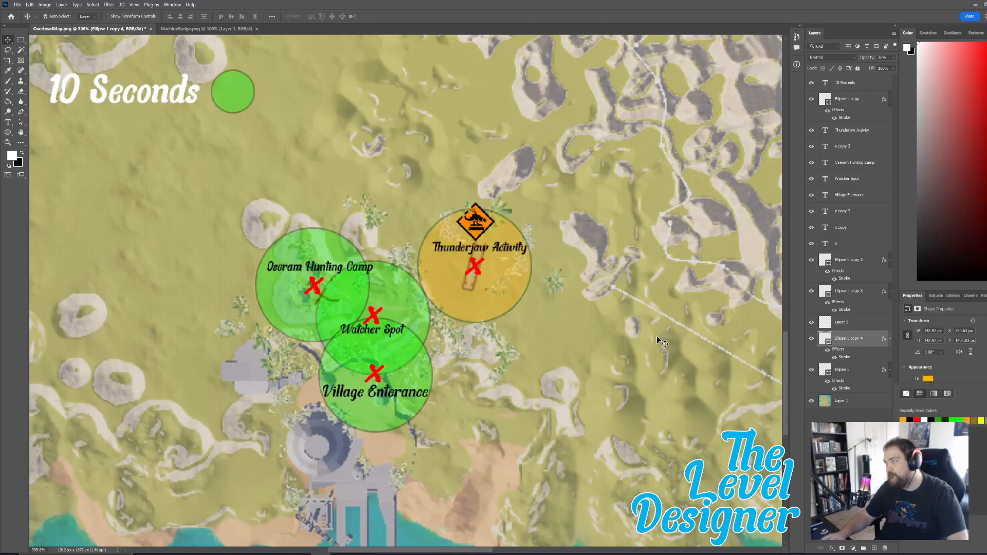
{"action": "left_click", "coordinate": [479, 3]}
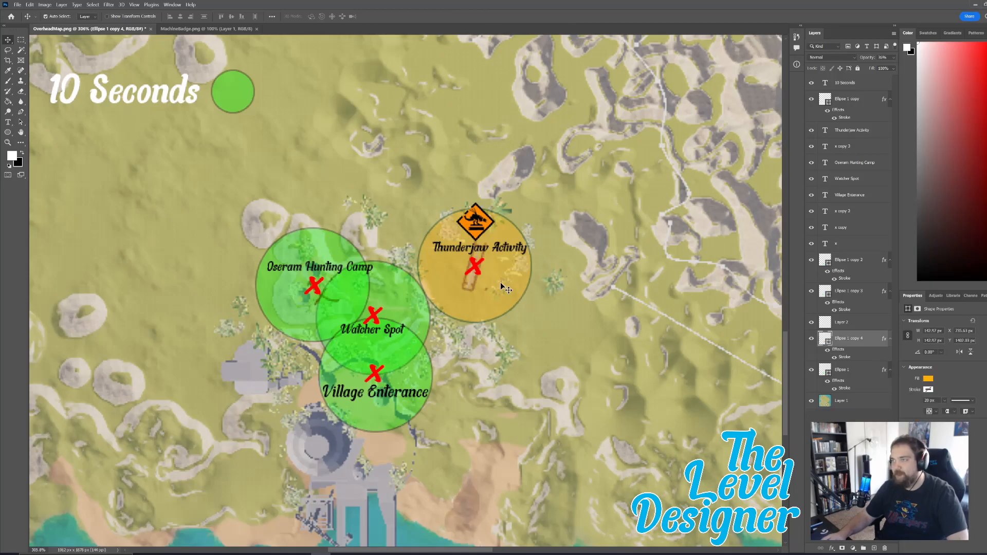
Scale the orange Thunderjaw Activity circle up to about 201%, centred on its red x.
{"action": "mouse_move", "coordinate": [501, 286]}
{"action": "left_mouse_down"}
{"action": "mouse_move", "coordinate": [476, 316]}
{"action": "mouse_move", "coordinate": [397, 331]}
{"action": "mouse_move", "coordinate": [396, 339]}
{"action": "mouse_move", "coordinate": [501, 282]}
{"action": "left_mouse_up"}
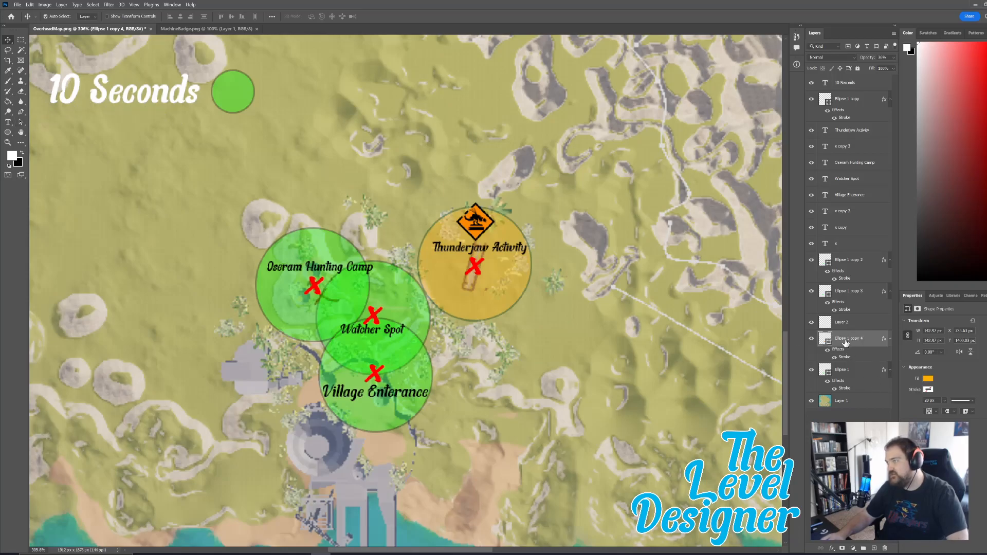
{"action": "key", "text": "ctrl+t"}
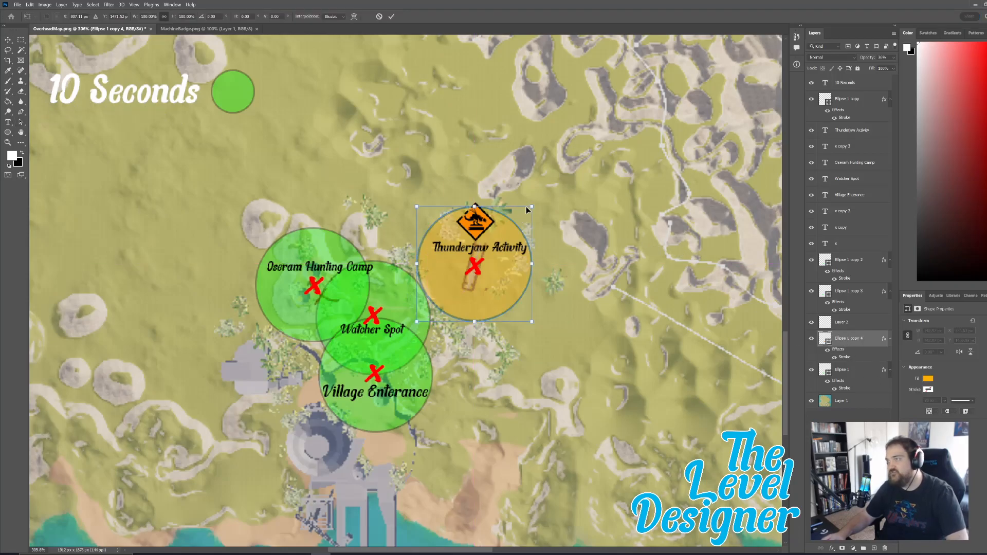
{"action": "mouse_move", "coordinate": [532, 205]}
{"action": "left_mouse_down"}
{"action": "mouse_move", "coordinate": [580, 178]}
{"action": "mouse_move", "coordinate": [534, 208]}
{"action": "left_mouse_up"}
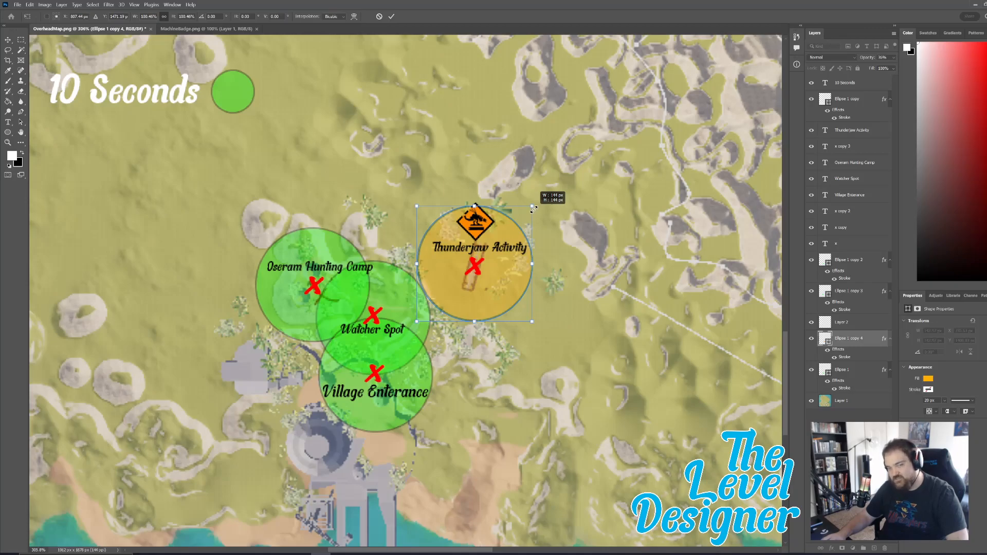
{"action": "left_click_drag", "start_coordinate": [533, 209], "coordinate": [707, 150]}
{"action": "left_click_drag", "start_coordinate": [602, 157], "coordinate": [547, 220]}
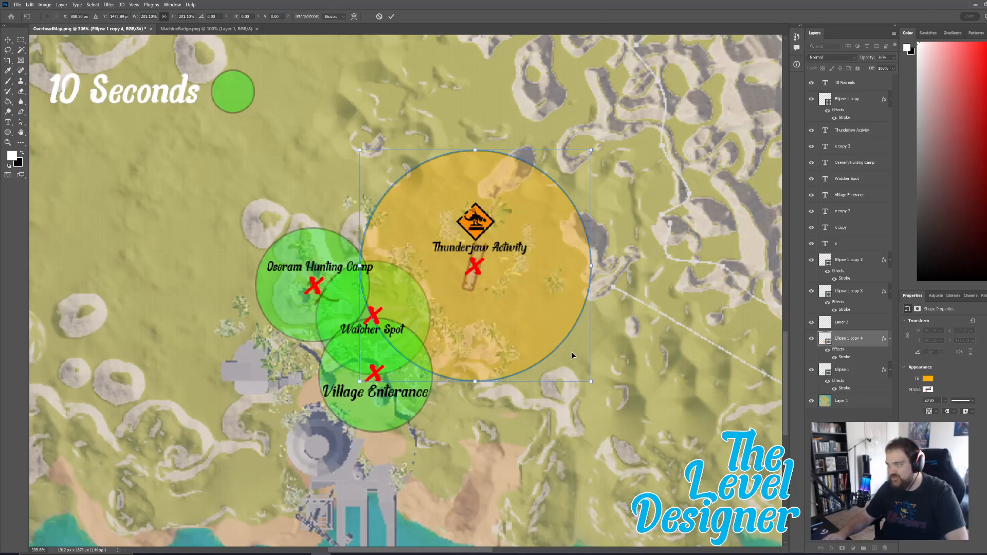
{"action": "scroll", "coordinate": [478, 343], "scroll_direction": "down", "scroll_amount": 1}
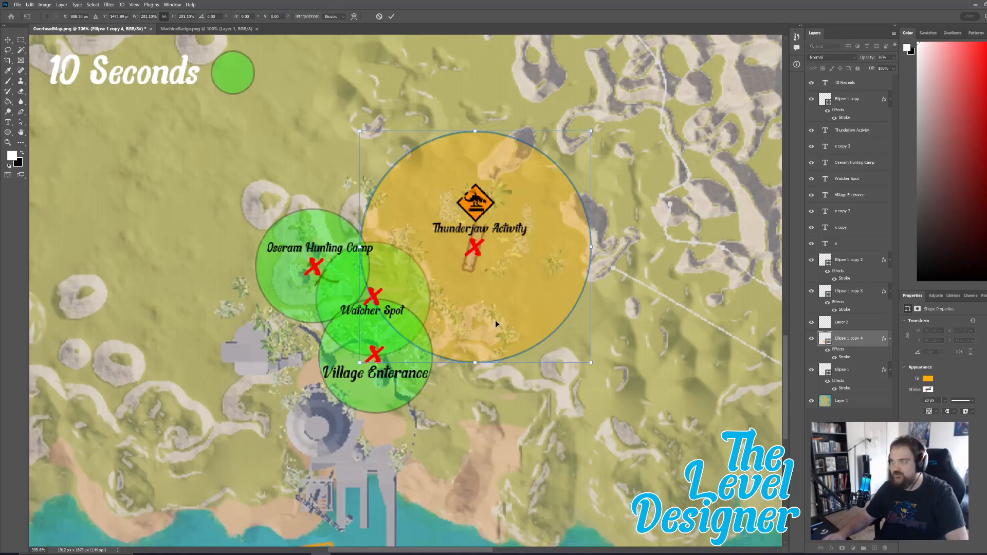
{"action": "scroll", "coordinate": [516, 316], "scroll_direction": "up", "scroll_amount": 4}
{"action": "scroll", "coordinate": [522, 320], "scroll_direction": "right", "scroll_amount": 2}
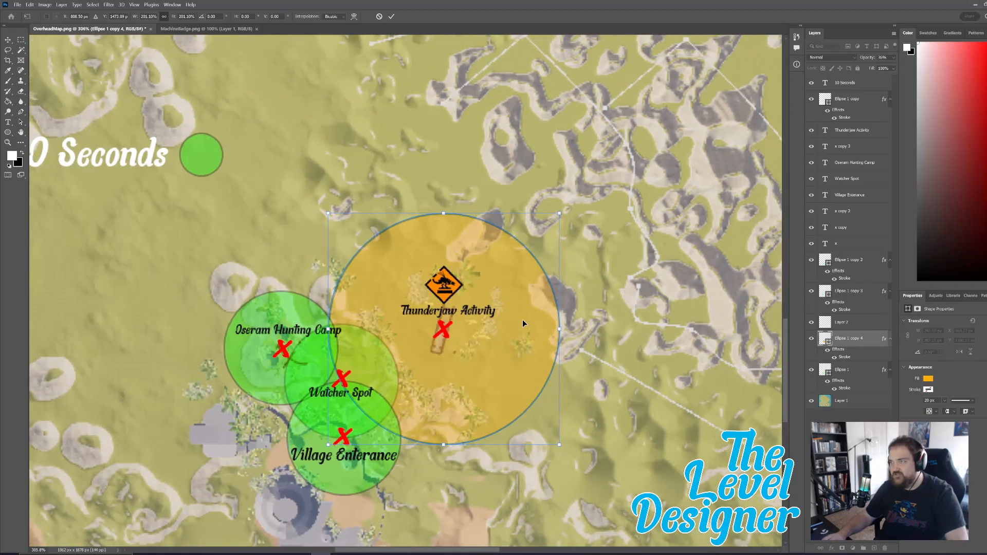
{"action": "scroll", "coordinate": [522, 319], "scroll_direction": "down", "scroll_amount": 4}
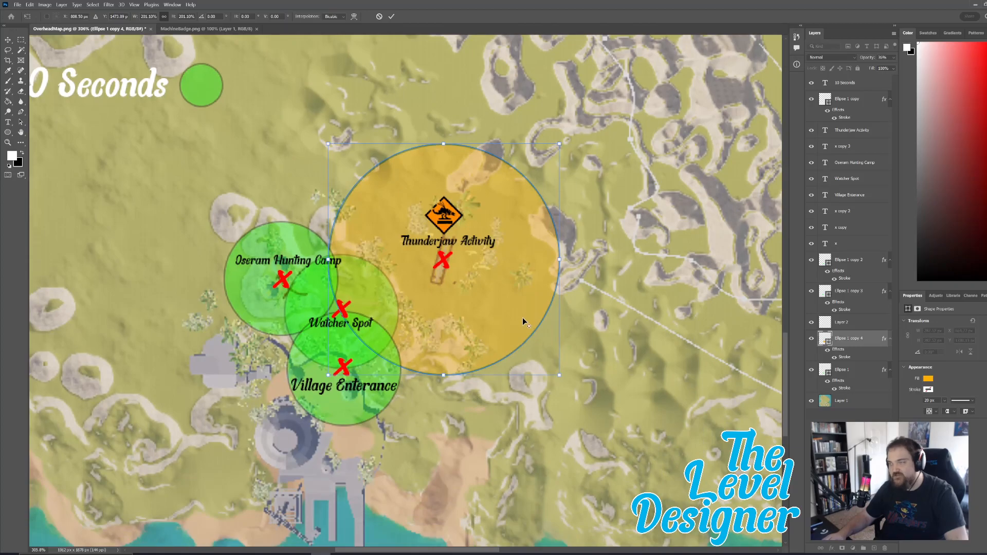
{"action": "scroll", "coordinate": [522, 317], "scroll_direction": "down", "scroll_amount": 5, "text": "alt"}
{"action": "scroll", "coordinate": [520, 308], "scroll_direction": "up", "scroll_amount": 3, "text": "alt"}
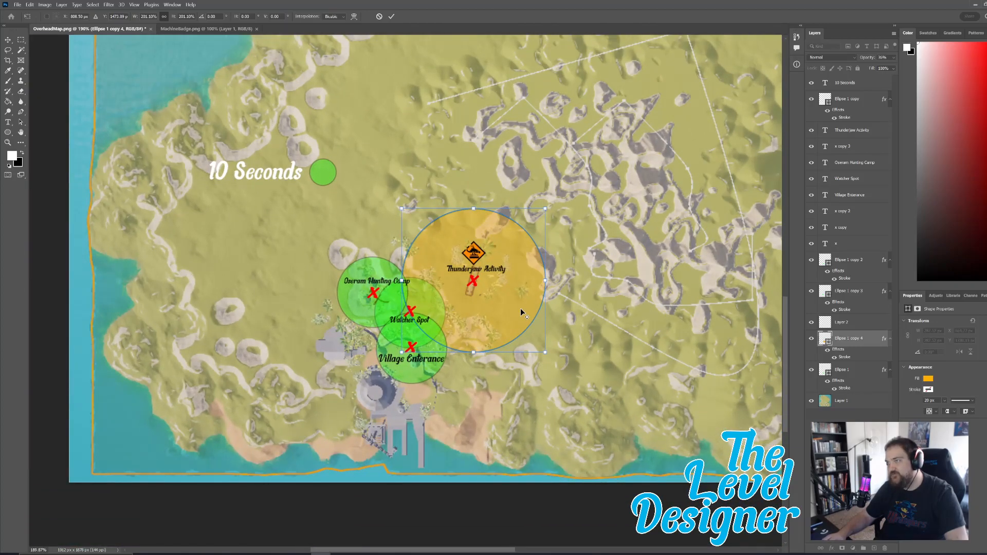
{"action": "scroll", "coordinate": [520, 308], "scroll_direction": "up", "scroll_amount": 1, "text": "alt"}
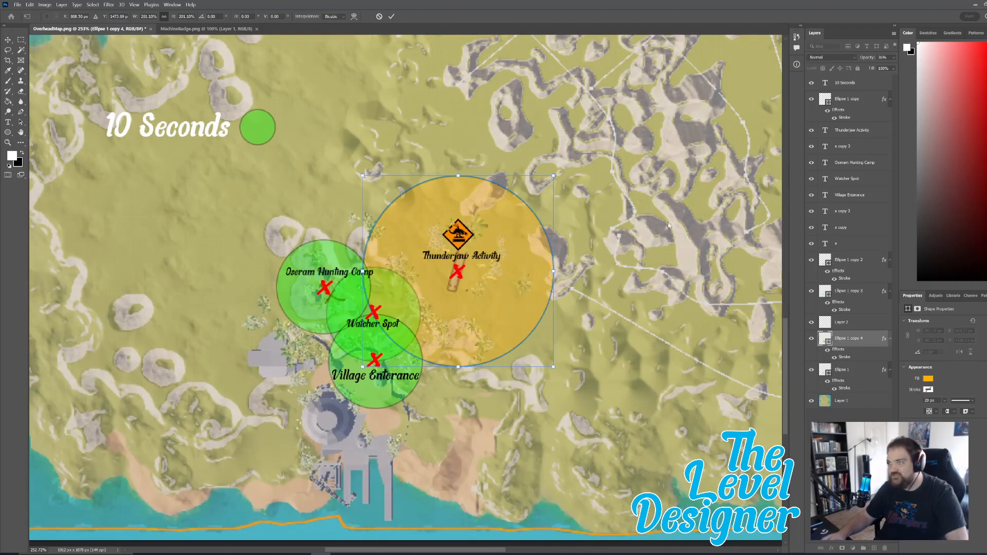
{"action": "key", "text": "Return"}
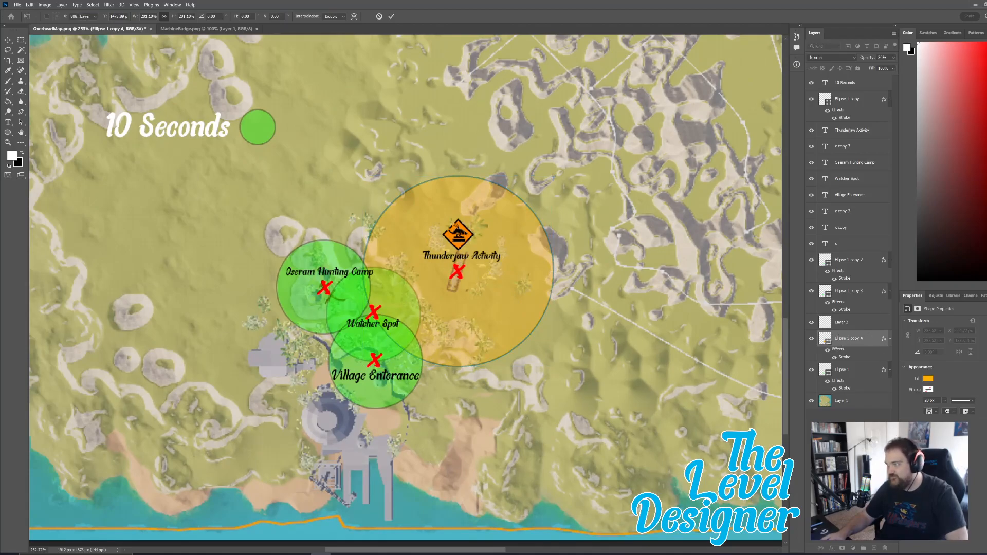
Apply the circle's transform and rename the orange Thunderjaw Activity circle's layer to "20 Seconds".
{"action": "left_click", "coordinate": [850, 463]}
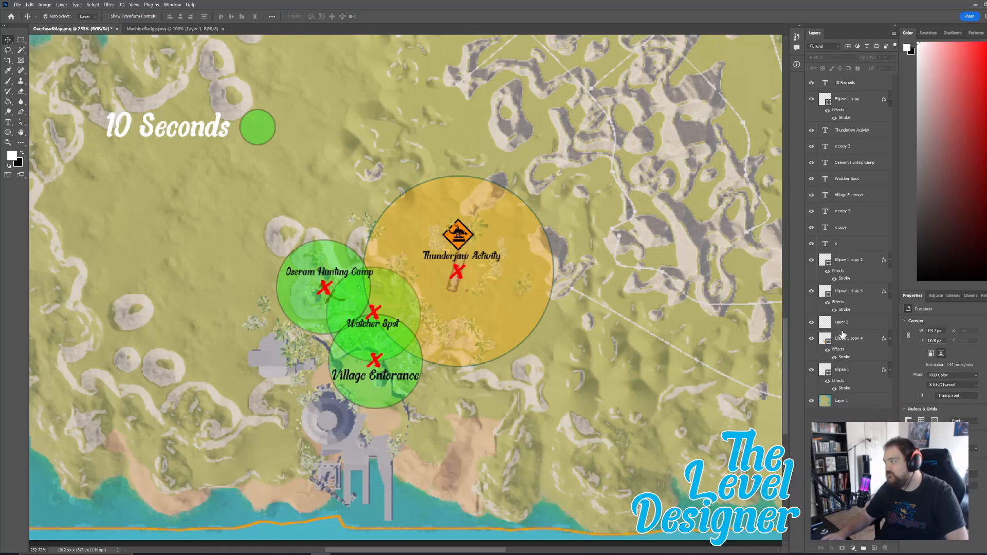
{"action": "left_click", "coordinate": [810, 339]}
{"action": "left_click", "coordinate": [810, 338]}
{"action": "double_click", "coordinate": [850, 338]}
{"action": "type", "text": "20"}
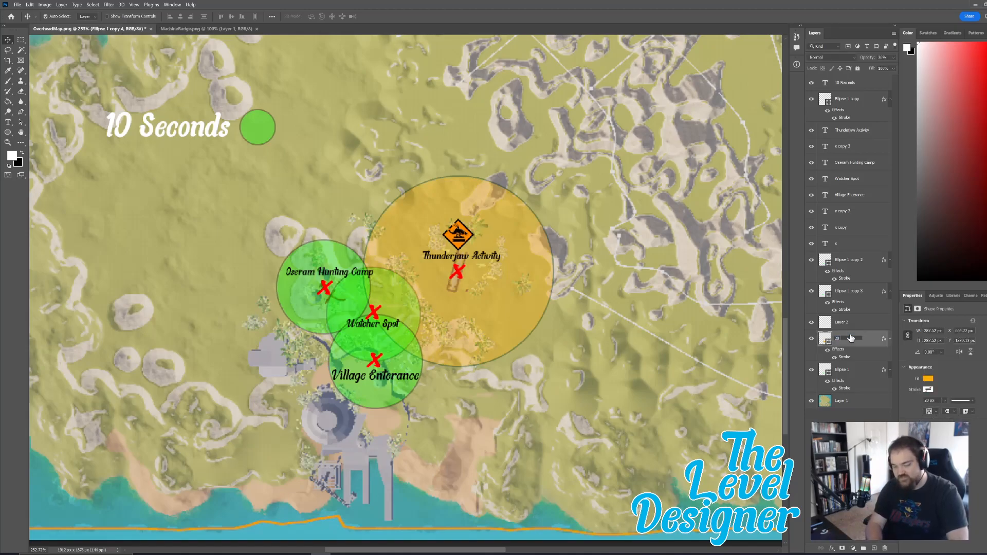
{"action": "type", "text": " Seconds"}
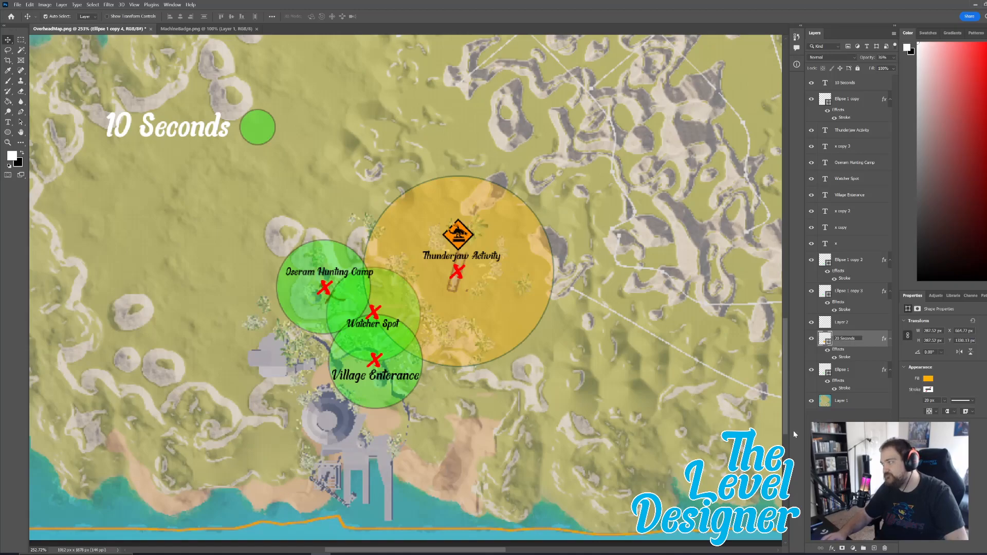
{"action": "key", "text": "Return"}
{"action": "left_click", "coordinate": [846, 340]}
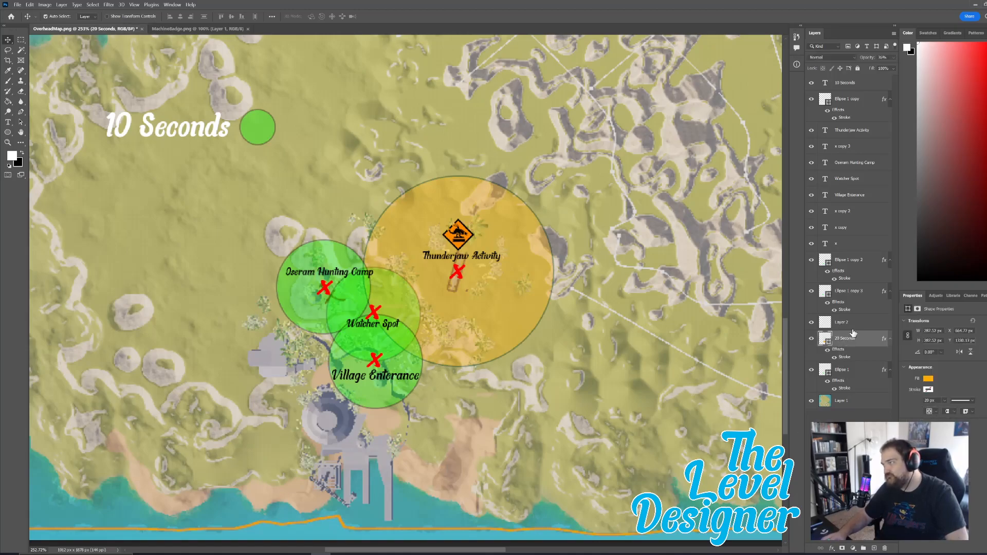
Rename the machine badge's layer, Layer 2, to "PVE Hunt".
{"action": "left_click", "coordinate": [853, 323]}
{"action": "left_click", "coordinate": [811, 322]}
{"action": "left_click", "coordinate": [811, 323]}
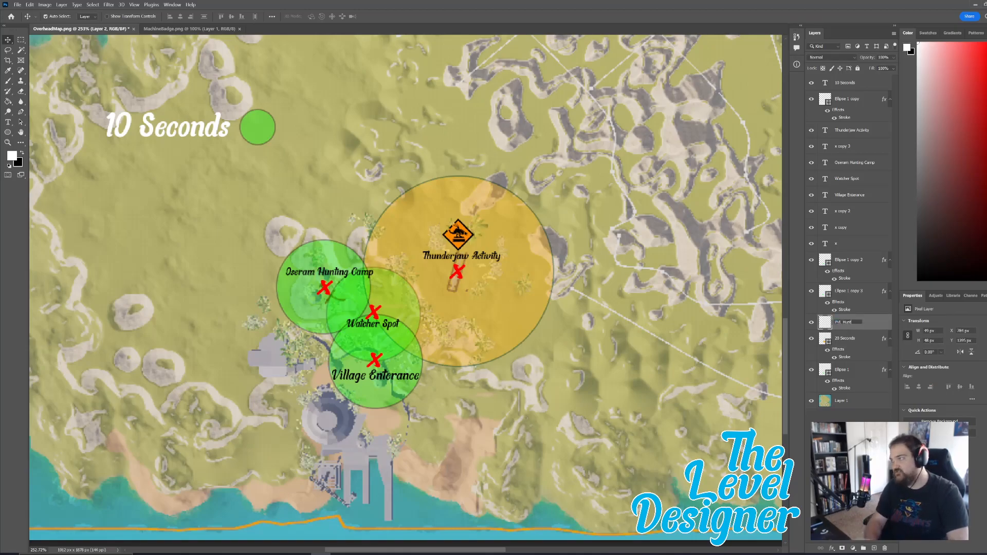
{"action": "left_click", "coordinate": [834, 415]}
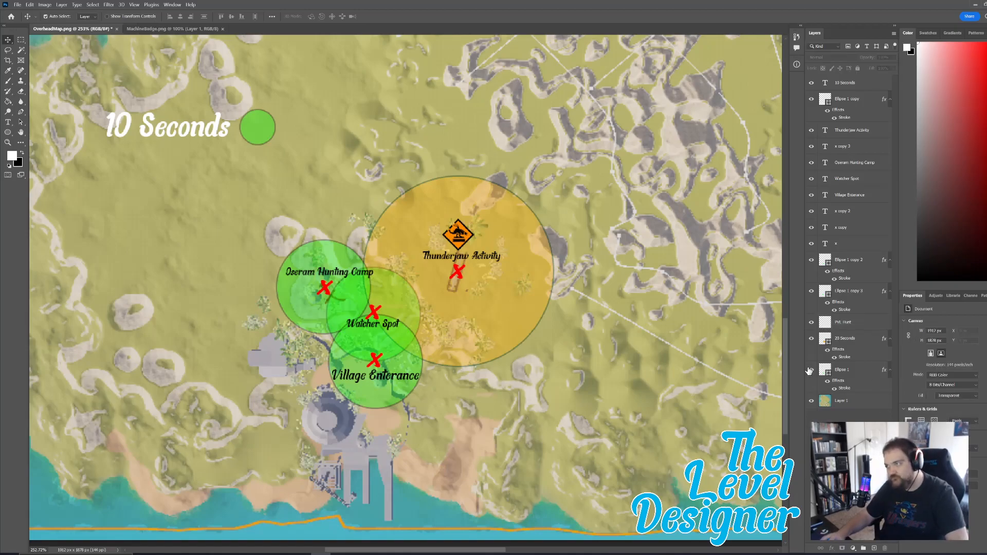
Rename the Ellipse 1 circle layer to "10 Seconds".
{"action": "left_click", "coordinate": [811, 370]}
{"action": "left_click", "coordinate": [811, 370]}
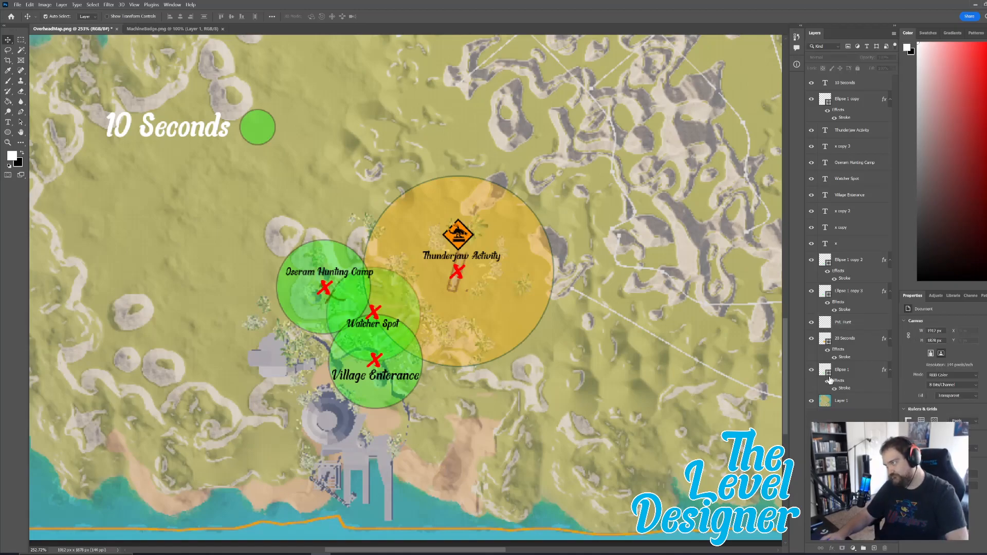
{"action": "left_click", "coordinate": [846, 375]}
{"action": "double_click", "coordinate": [845, 370]}
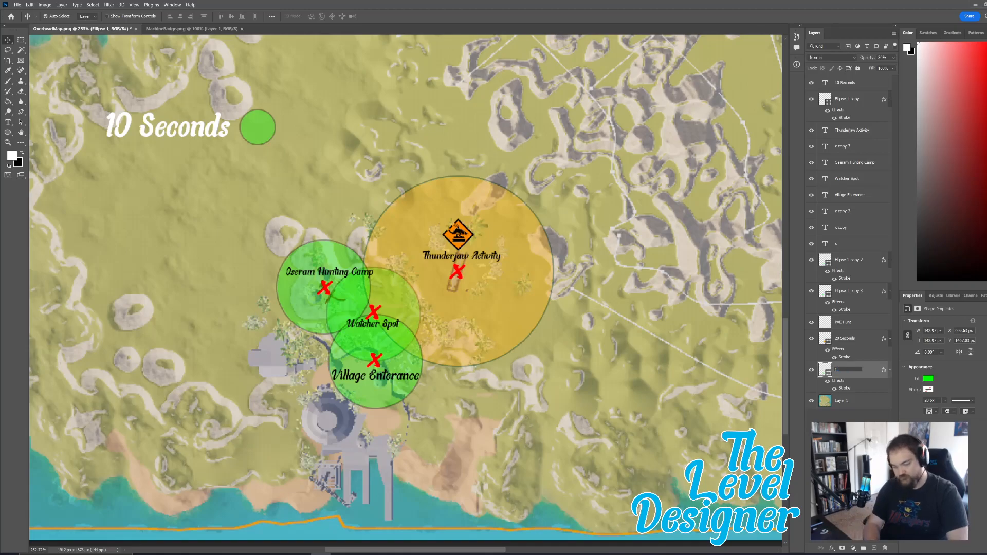
{"action": "type", "text": "10 Seconds"}
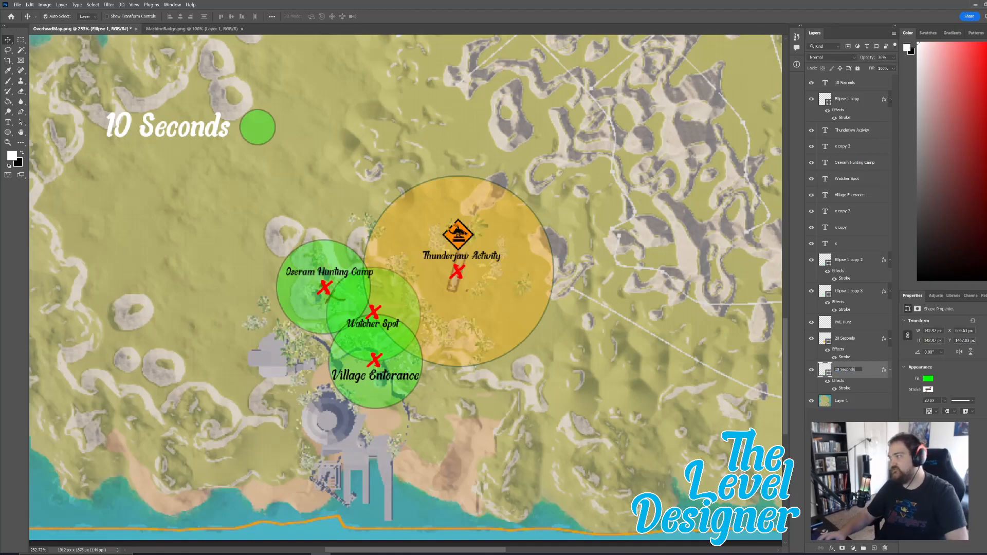
{"action": "left_click", "coordinate": [841, 416]}
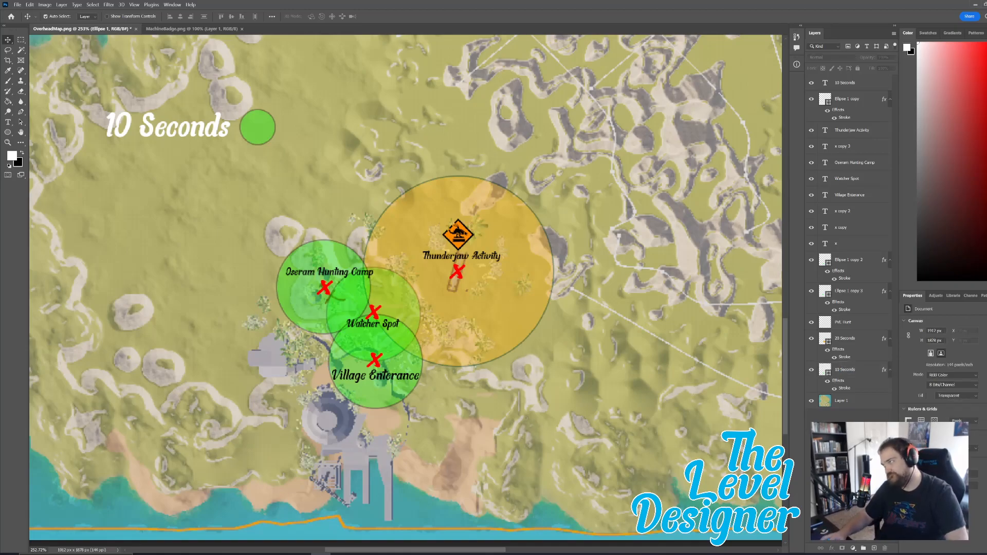
Rename the green circle layers Ellipse 1 copy 2 and Ellipse 1 copy 3 to "10 Seconds 2" and "10 Seconds 3".
{"action": "double_click", "coordinate": [848, 260]}
{"action": "type", "text": "10 Seonds"}
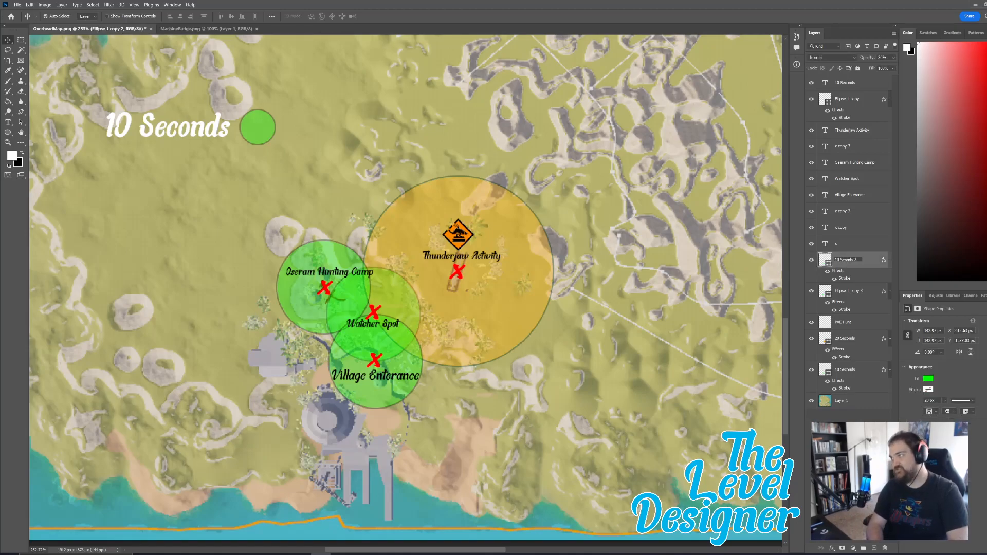
{"action": "left_click", "coordinate": [860, 415]}
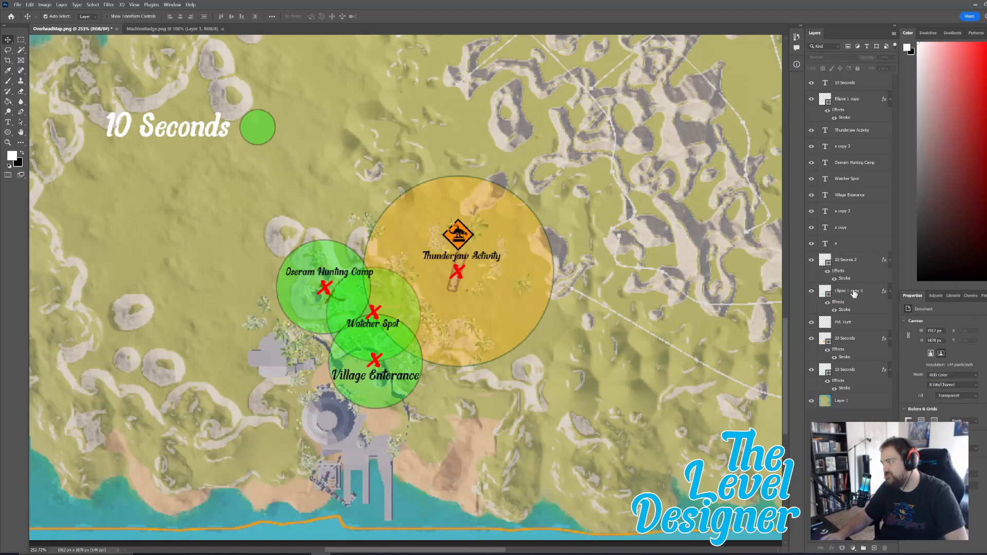
{"action": "double_click", "coordinate": [853, 291]}
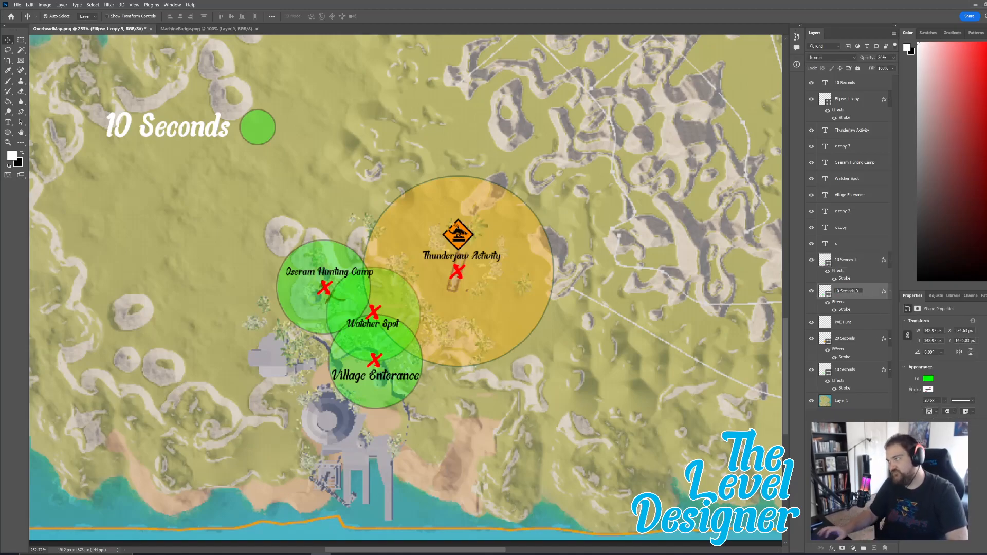
{"action": "left_click", "coordinate": [860, 416]}
Rename the small legend circle's layer, Ellipse 1 copy, to "10 Sec Example".
{"action": "left_click", "coordinate": [811, 99]}
{"action": "left_click", "coordinate": [810, 99]}
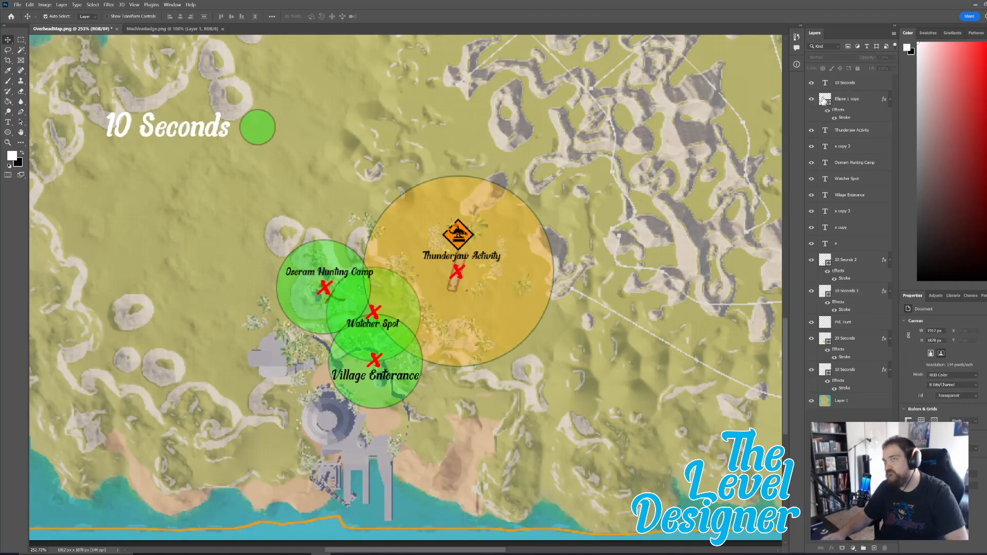
{"action": "double_click", "coordinate": [848, 101]}
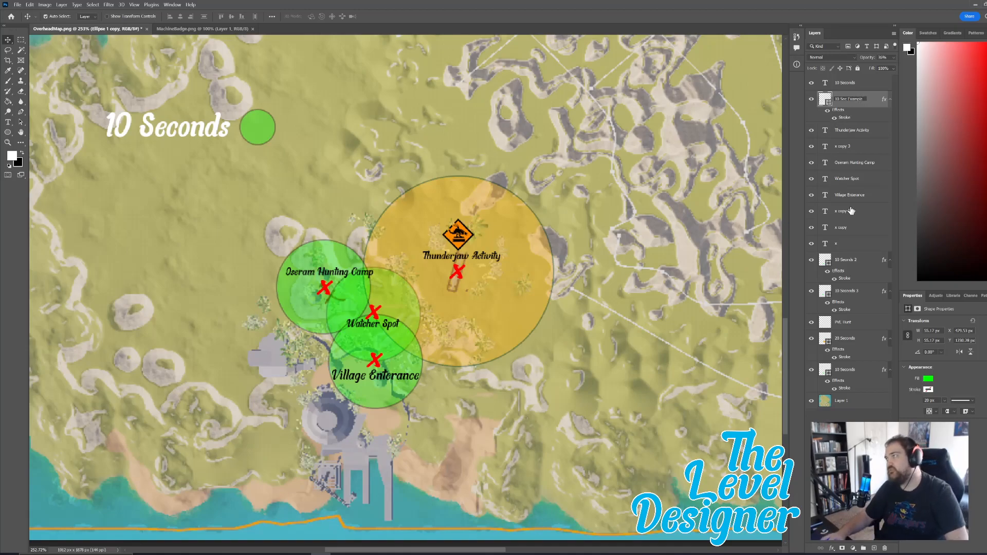
{"action": "left_click", "coordinate": [850, 447]}
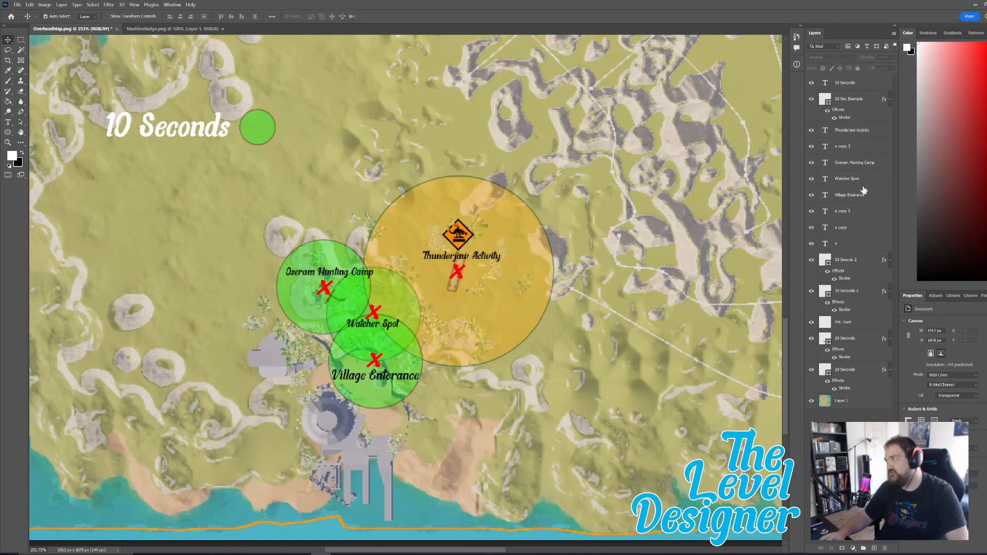
Group the Thunderjaw Activity label, the PVE Hunt badge and the orange 20 Seconds circle layers.
{"action": "left_click", "coordinate": [861, 131]}
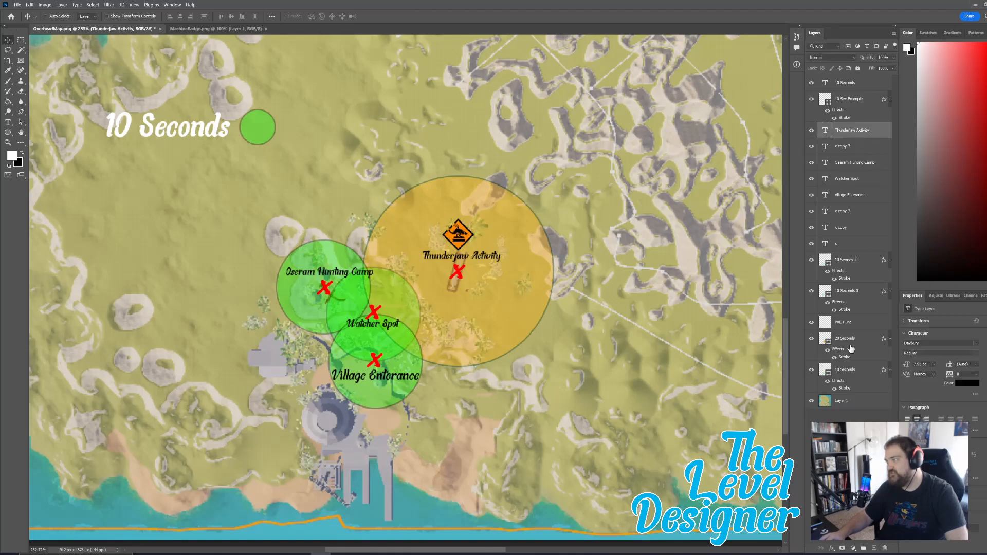
{"action": "left_click", "coordinate": [846, 324]}
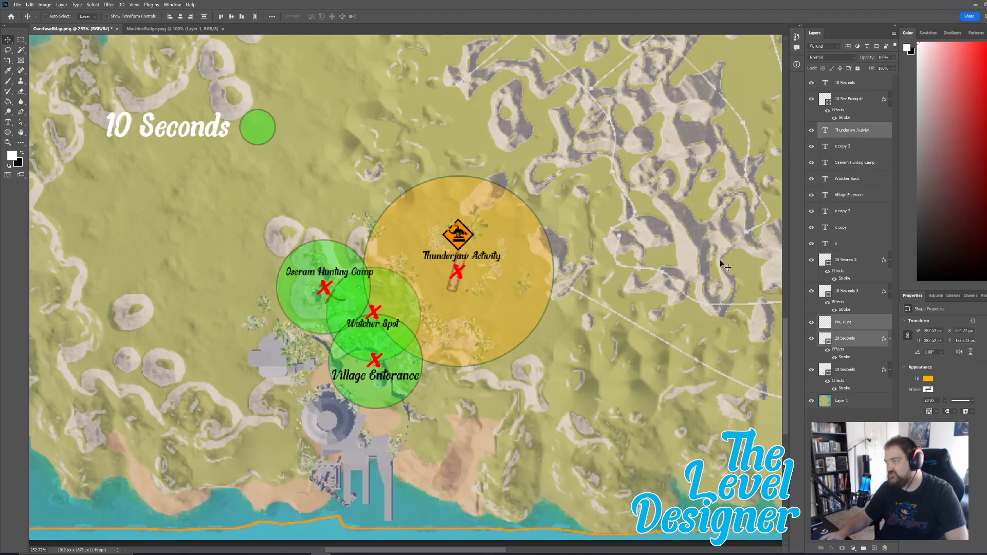
{"action": "right_click", "coordinate": [852, 135]}
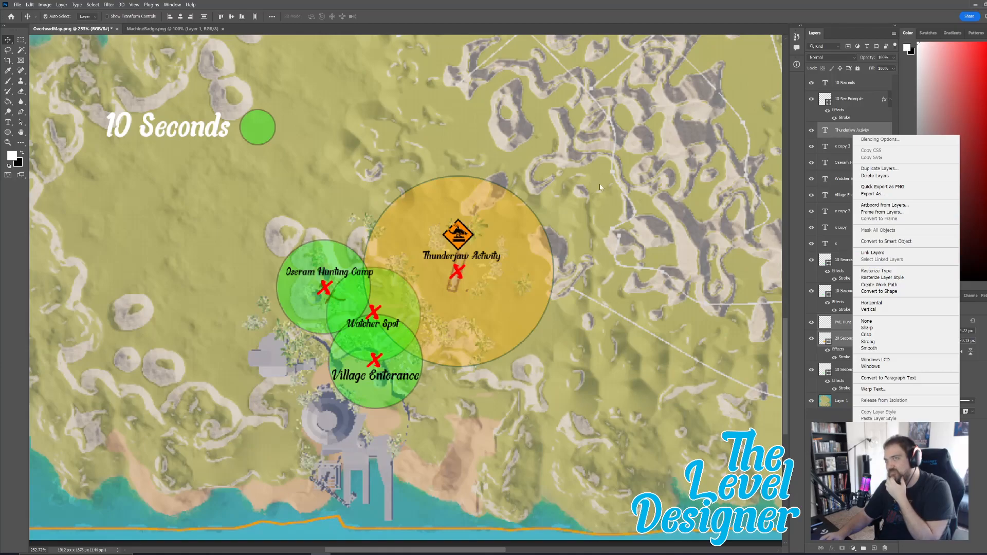
{"action": "left_click", "coordinate": [827, 421]}
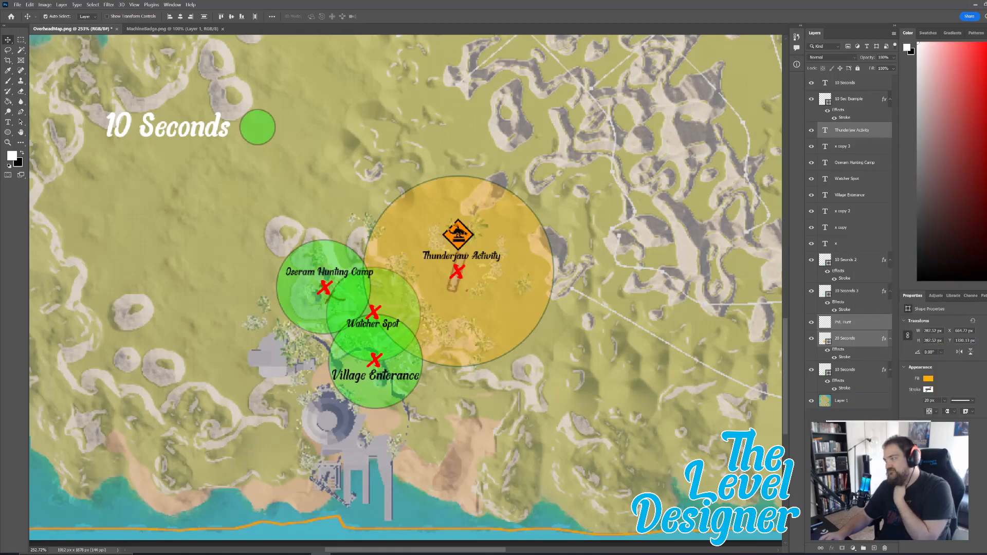
{"action": "left_click", "coordinate": [864, 549]}
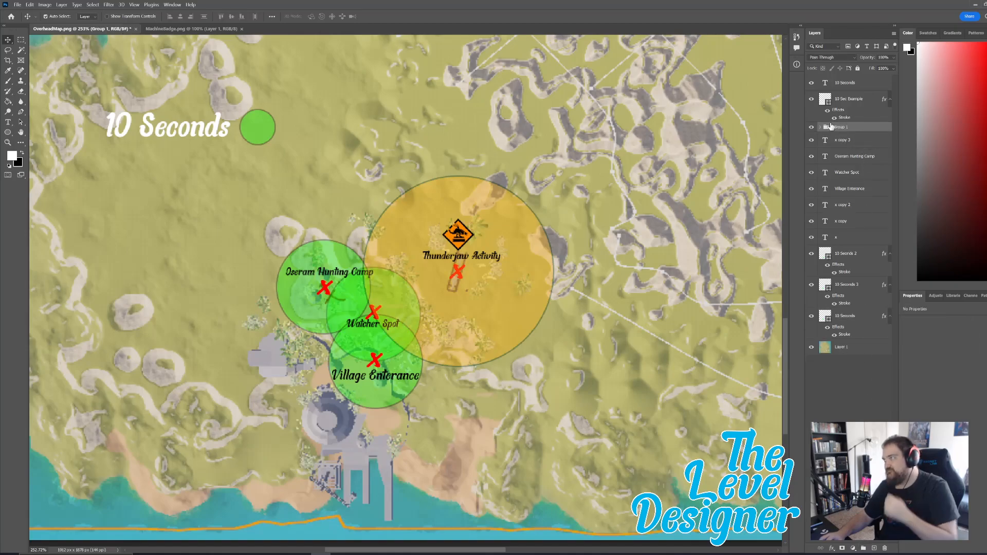
Name the new layer group "Thunderjaw Activity".
{"action": "double_click", "coordinate": [836, 127]}
{"action": "type", "text": "T"}
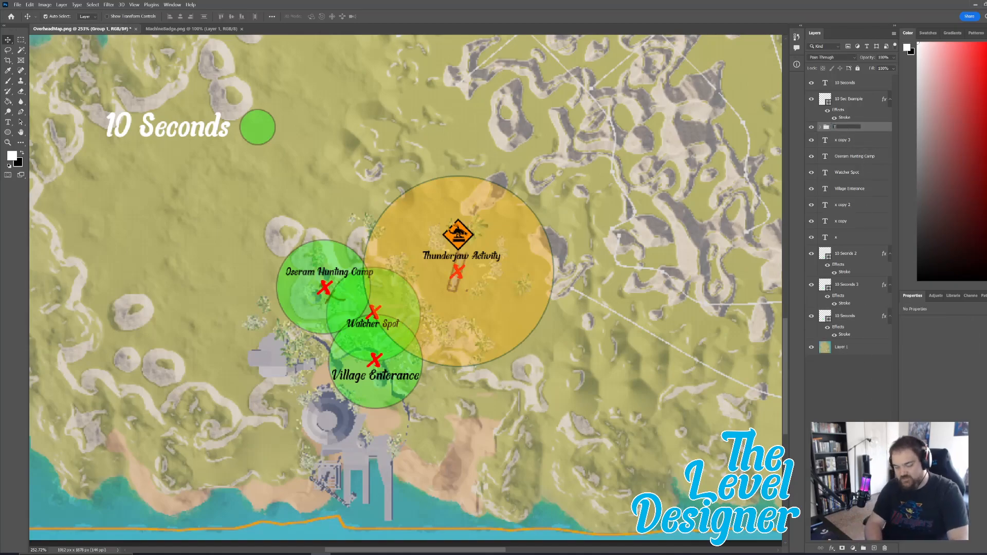
{"action": "type", "text": "hunderjaw"}
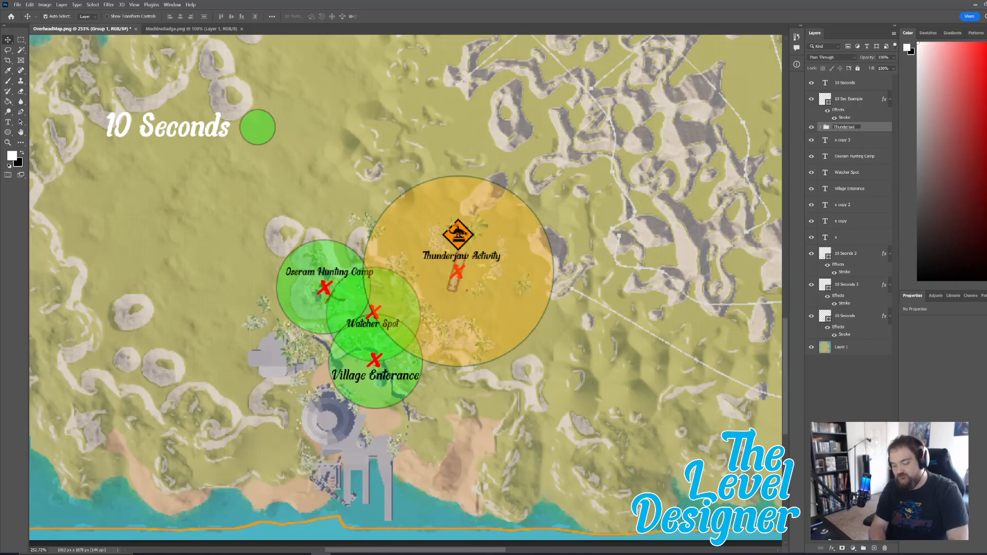
{"action": "type", "text": "Activity"}
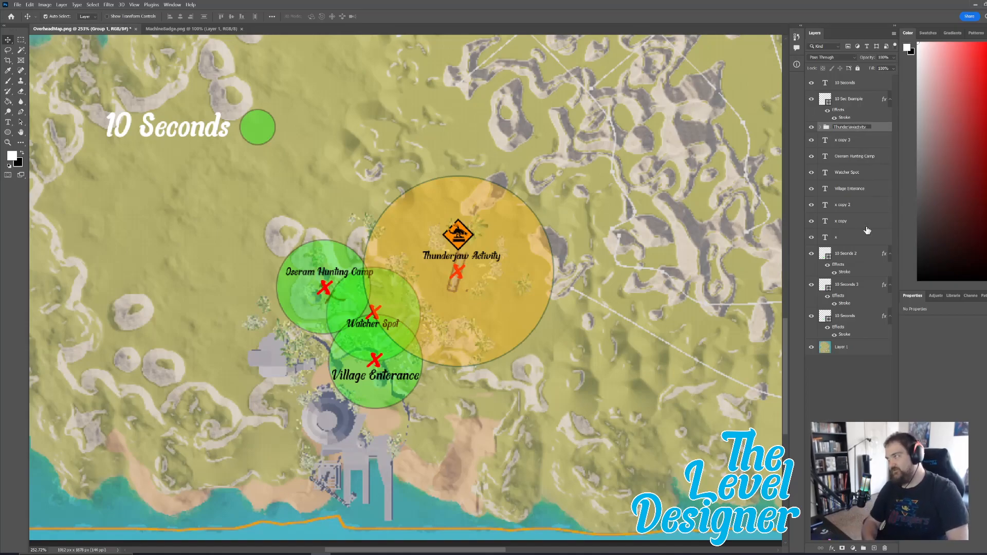
{"action": "key", "text": "Left"}
{"action": "key", "text": "Left"}
{"action": "key", "text": "Left"}
{"action": "key", "text": "Left"}
{"action": "key", "text": "Left"}
{"action": "key", "text": "Left"}
{"action": "key", "text": "Left"}
{"action": "key", "text": "BackSpace"}
{"action": "type", "text": "A"}
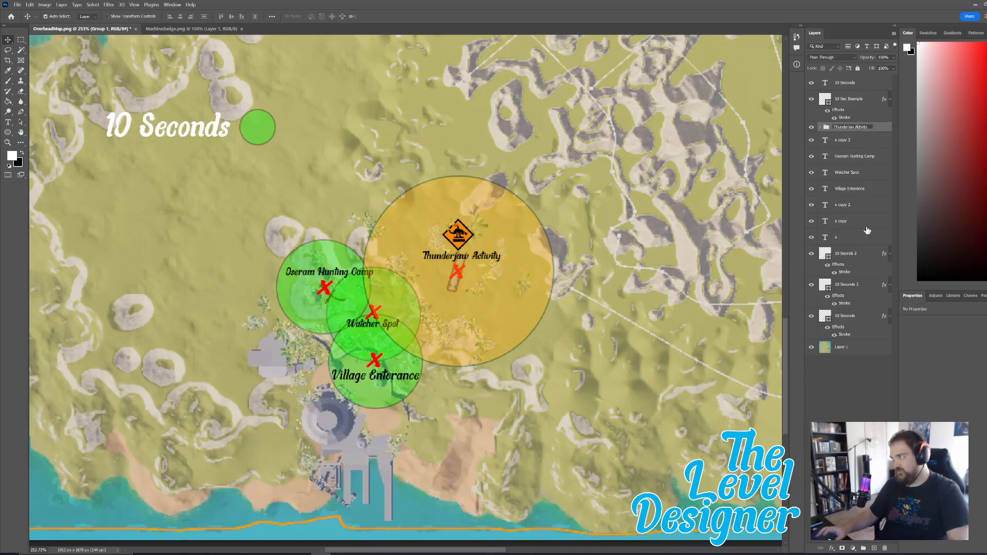
{"action": "left_click", "coordinate": [835, 408]}
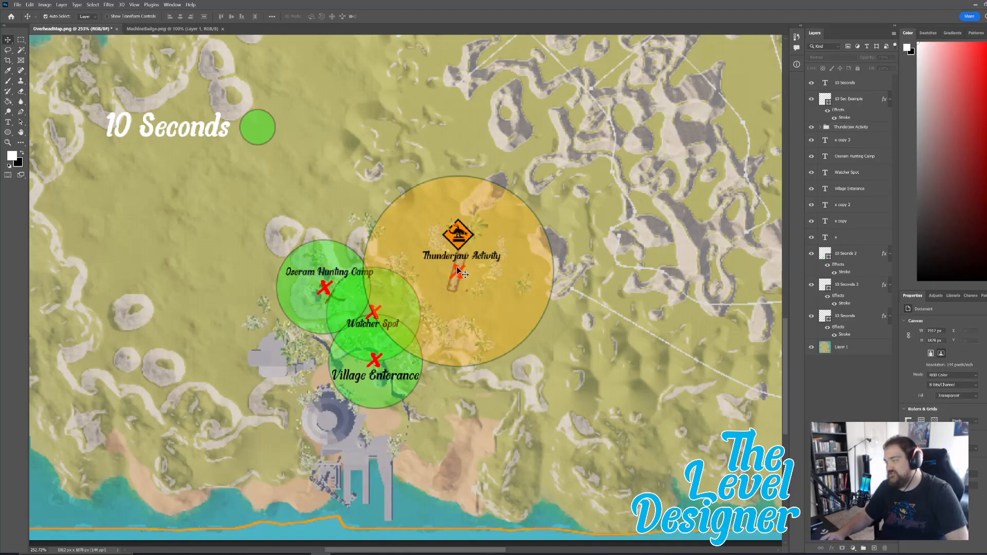
Add the Thunderjaw red x marker layer, x copy 3, to the top of the Thunderjaw Activity group.
{"action": "left_click", "coordinate": [843, 127]}
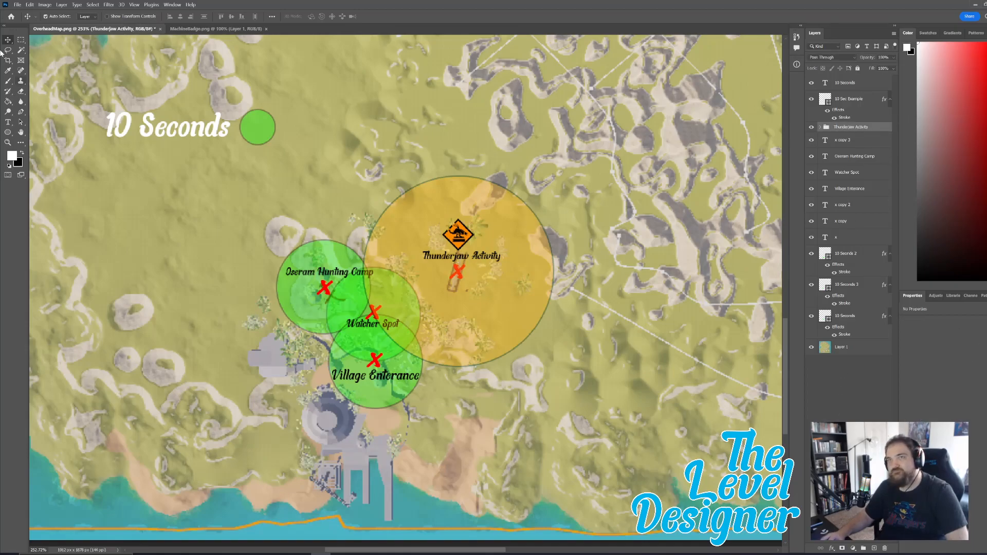
{"action": "mouse_move", "coordinate": [468, 270]}
{"action": "left_mouse_down"}
{"action": "mouse_move", "coordinate": [498, 281]}
{"action": "mouse_move", "coordinate": [466, 263]}
{"action": "mouse_move", "coordinate": [538, 247]}
{"action": "mouse_move", "coordinate": [493, 250]}
{"action": "mouse_move", "coordinate": [462, 268]}
{"action": "left_mouse_up"}
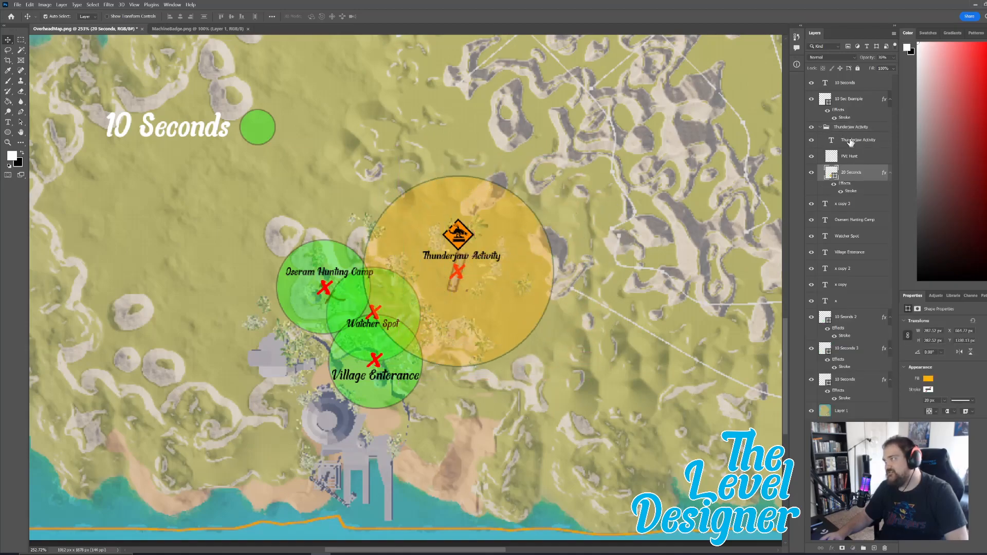
{"action": "left_click", "coordinate": [851, 142]}
{"action": "left_click", "coordinate": [853, 171], "text": "shift"}
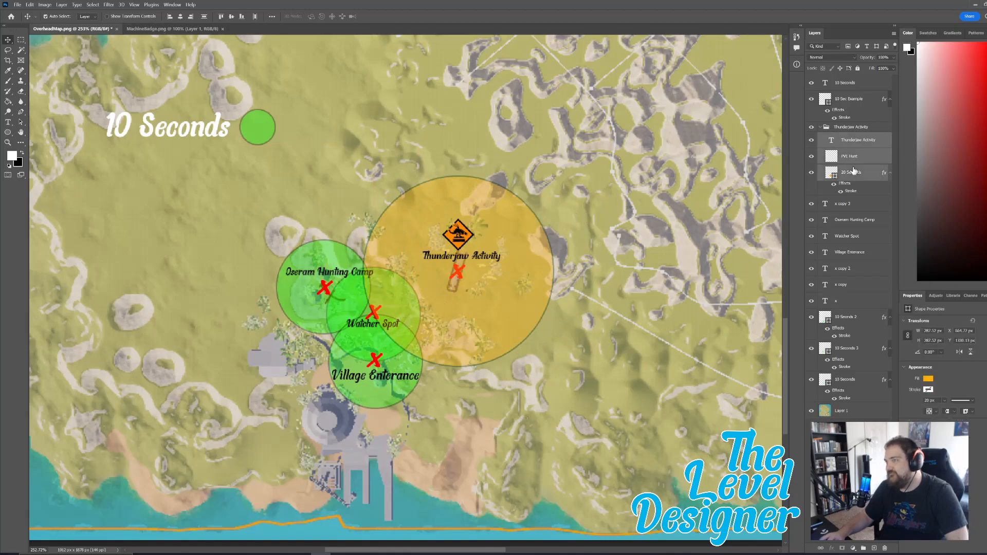
{"action": "left_click", "coordinate": [811, 205]}
{"action": "left_click_drag", "start_coordinate": [843, 204], "coordinate": [846, 138]}
{"action": "left_click", "coordinate": [843, 129]}
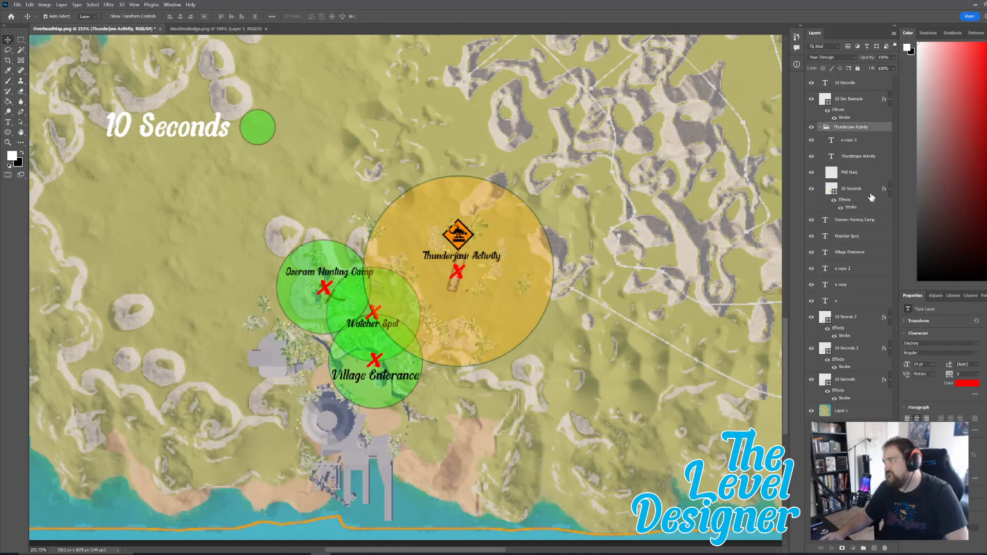
Move all four layers of the Thunderjaw Activity group together to the open land just below the 10 Seconds legend.
{"action": "left_click", "coordinate": [844, 143]}
{"action": "left_click", "coordinate": [862, 193], "text": "shift"}
{"action": "mouse_move", "coordinate": [464, 259]}
{"action": "left_mouse_down"}
{"action": "mouse_move", "coordinate": [508, 252]}
{"action": "mouse_move", "coordinate": [465, 240]}
{"action": "mouse_move", "coordinate": [506, 185]}
{"action": "mouse_move", "coordinate": [257, 207]}
{"action": "mouse_move", "coordinate": [208, 323]}
{"action": "mouse_move", "coordinate": [268, 352]}
{"action": "mouse_move", "coordinate": [206, 193]}
{"action": "mouse_move", "coordinate": [234, 205]}
{"action": "mouse_move", "coordinate": [195, 197]}
{"action": "mouse_move", "coordinate": [434, 161]}
{"action": "mouse_move", "coordinate": [507, 269]}
{"action": "mouse_move", "coordinate": [454, 258]}
{"action": "mouse_move", "coordinate": [463, 257]}
{"action": "left_mouse_up"}
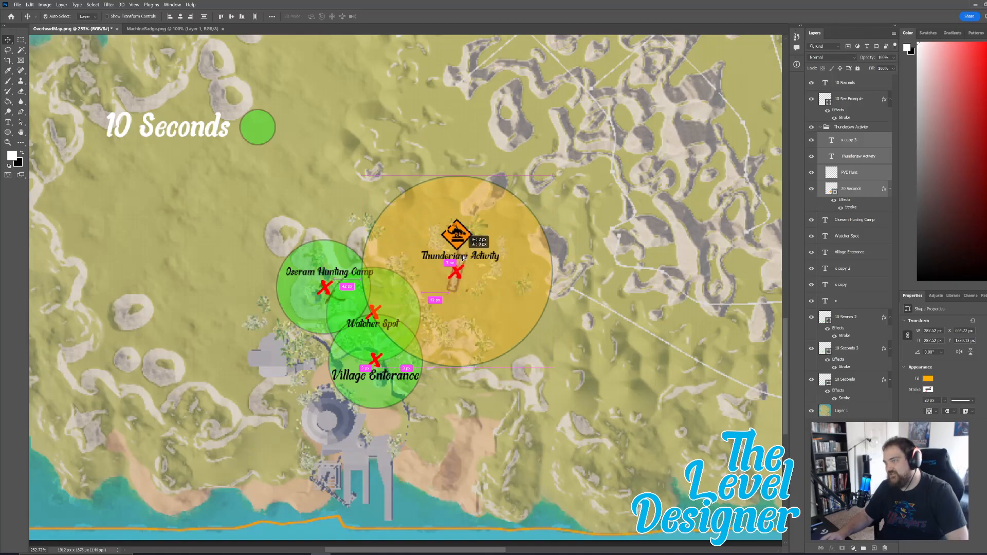
{"action": "left_click_drag", "start_coordinate": [465, 257], "coordinate": [173, 193]}
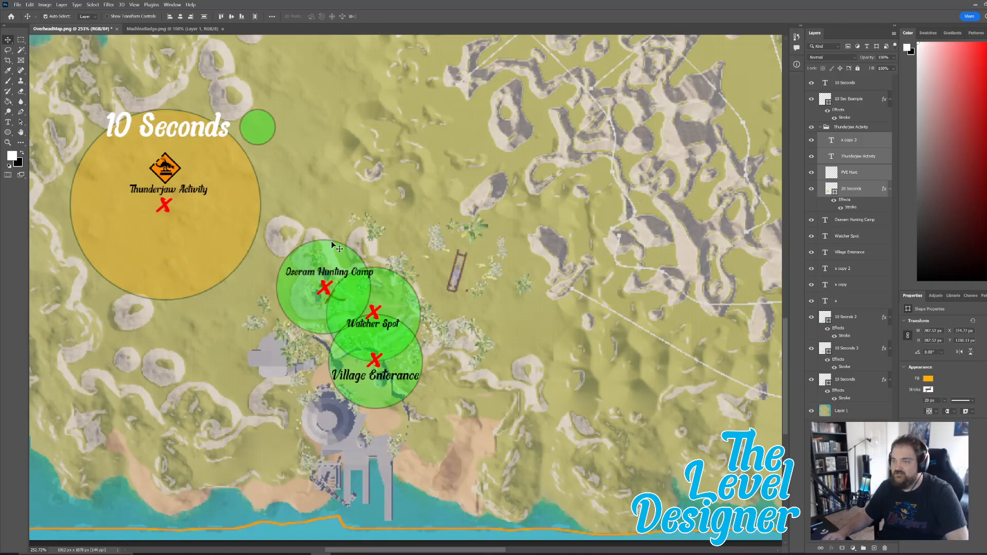
{"action": "left_click_drag", "start_coordinate": [300, 211], "coordinate": [344, 223]}
{"action": "key", "text": "ctrl+z"}
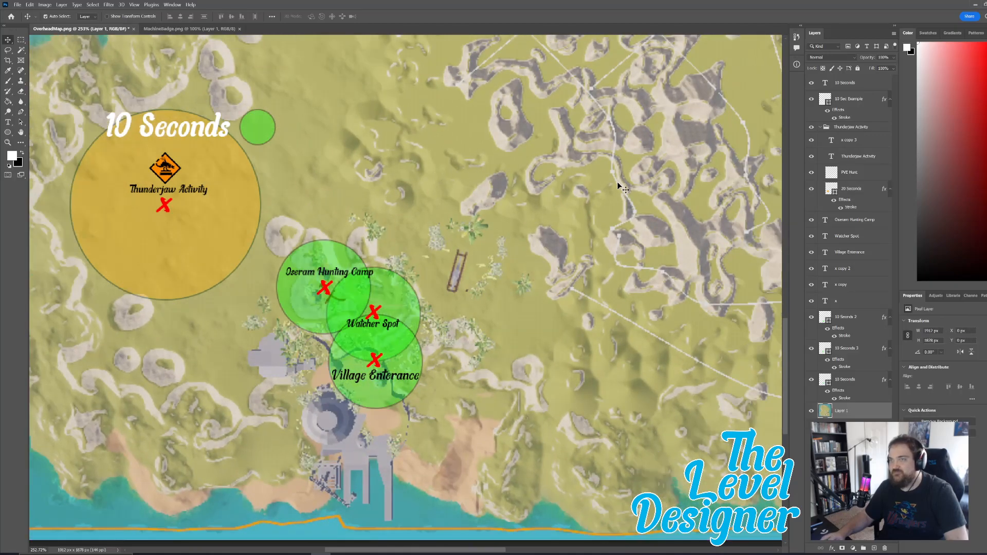
{"action": "scroll", "coordinate": [303, 221], "scroll_direction": "down", "scroll_amount": 4}
{"action": "scroll", "coordinate": [300, 208], "scroll_direction": "up", "scroll_amount": 1}
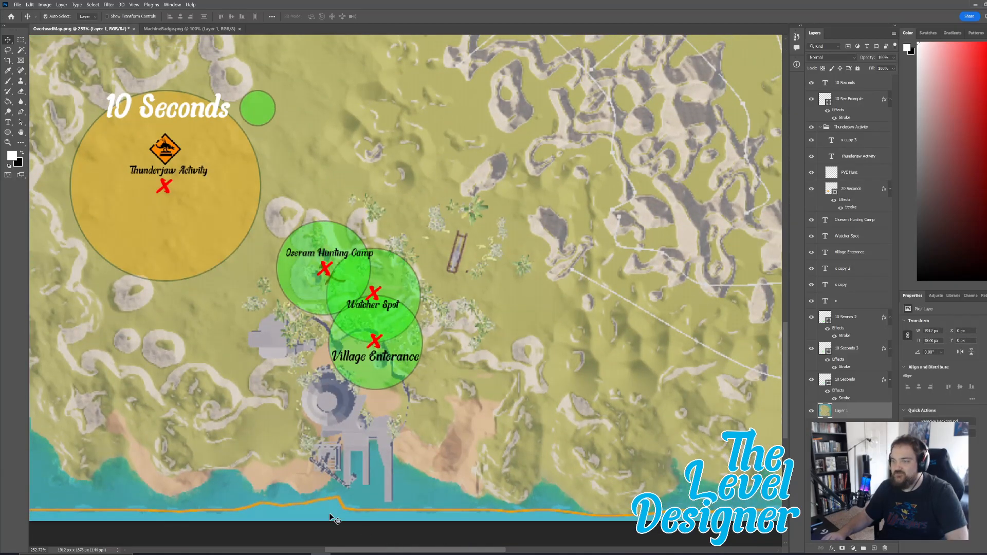
{"action": "right_click", "coordinate": [315, 538]}
{"action": "left_click", "coordinate": [274, 540]}
{"action": "key", "text": "a"}
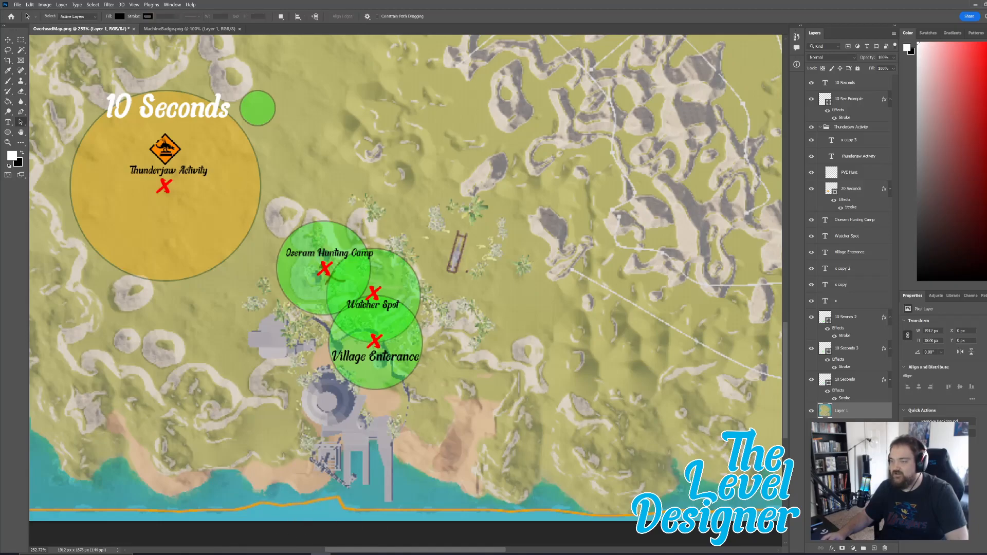
Move the white 10 Seconds legend text and its small green sample circle together to the water at the map's southwest corner.
{"action": "left_click_drag", "start_coordinate": [353, 550], "coordinate": [314, 551]}
{"action": "scroll", "coordinate": [368, 393], "scroll_direction": "up", "scroll_amount": 3}
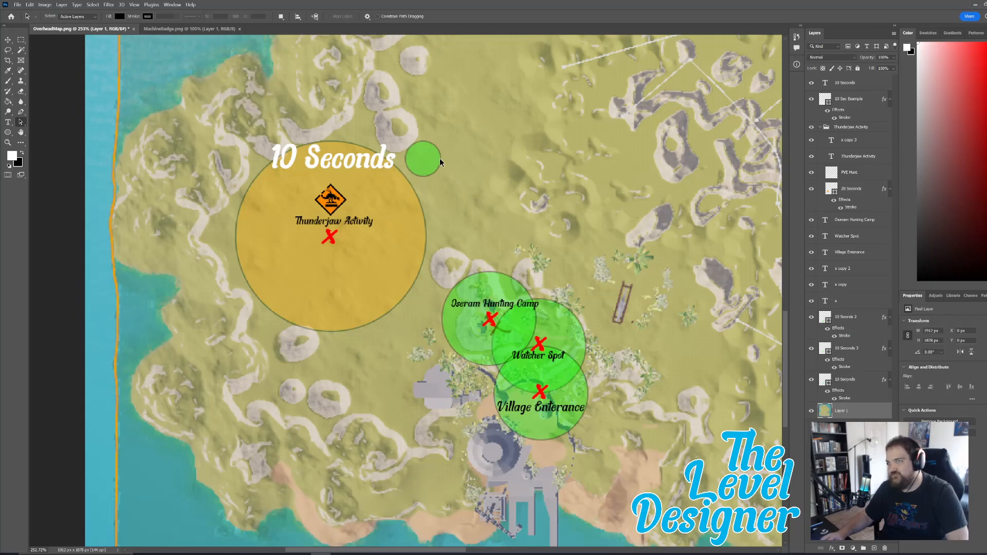
{"action": "left_click", "coordinate": [7, 40]}
{"action": "left_click", "coordinate": [380, 163]}
{"action": "left_click", "coordinate": [419, 153], "text": "shift"}
{"action": "left_click_drag", "start_coordinate": [426, 162], "coordinate": [319, 486]}
{"action": "scroll", "coordinate": [316, 472], "scroll_direction": "down", "scroll_amount": 5}
{"action": "scroll", "coordinate": [319, 458], "scroll_direction": "down", "scroll_amount": 3}
{"action": "left_click_drag", "start_coordinate": [324, 257], "coordinate": [264, 321]}
{"action": "left_click", "coordinate": [409, 263]}
{"action": "scroll", "coordinate": [526, 213], "scroll_direction": "up", "scroll_amount": 5}
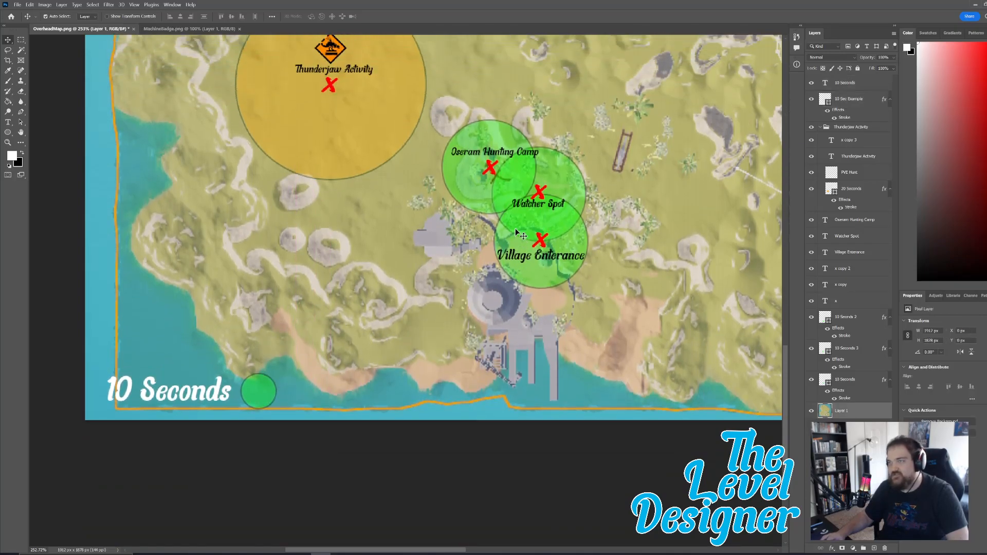
{"action": "scroll", "coordinate": [514, 227], "scroll_direction": "down", "scroll_amount": 1}
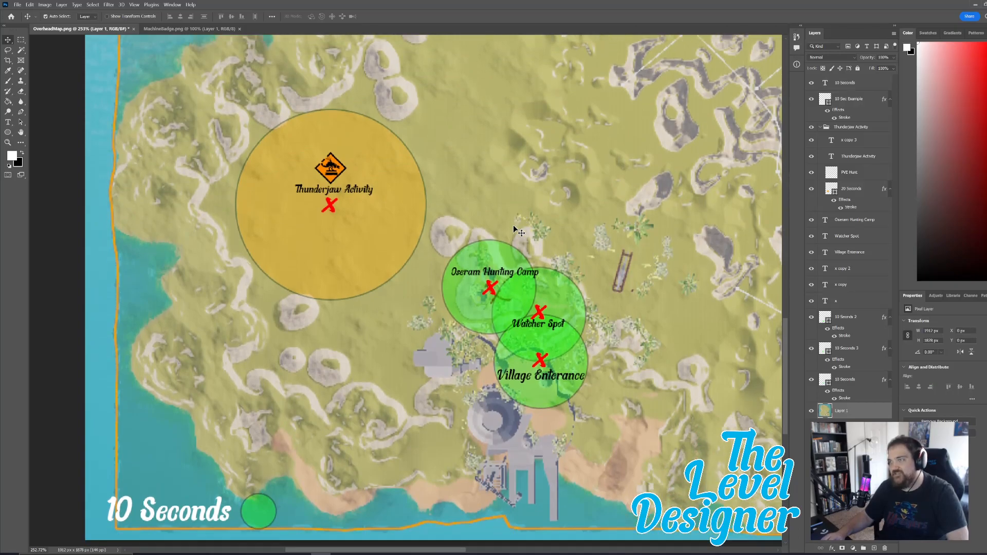
Move the four Thunderjaw Activity layers together to try them east of the Watcher Spot, and return them to the open land northwest of the camp.
{"action": "left_click", "coordinate": [856, 142]}
{"action": "left_click", "coordinate": [858, 222], "text": "shift"}
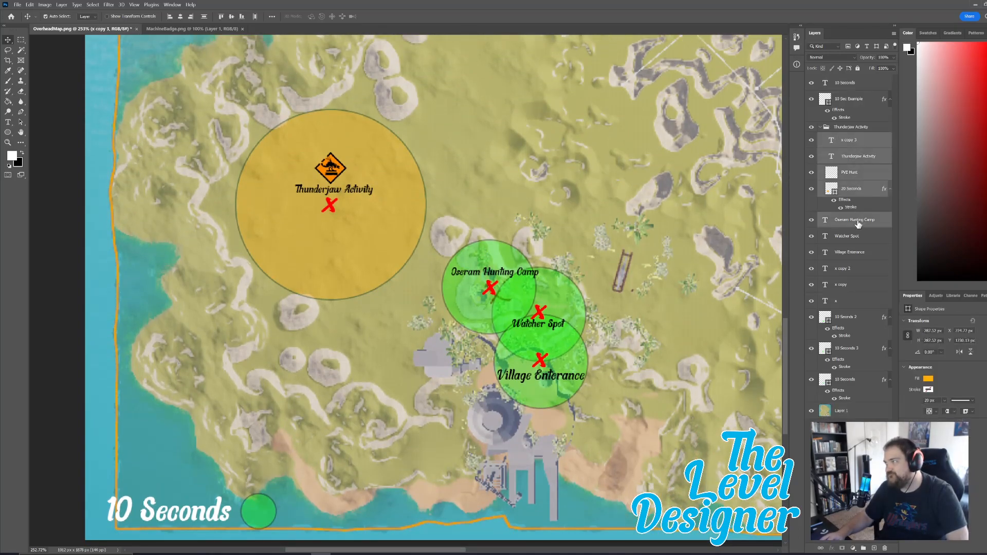
{"action": "left_click", "coordinate": [860, 143]}
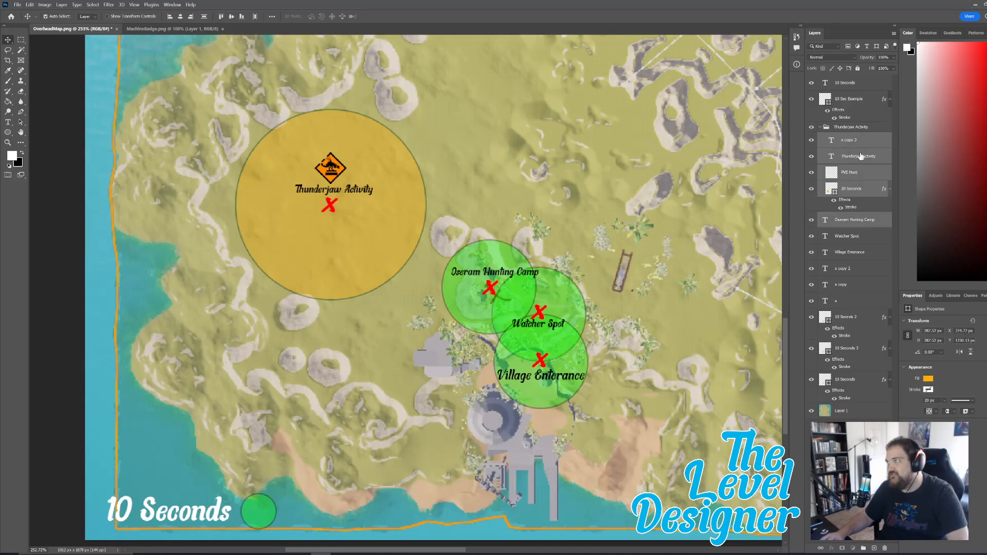
{"action": "left_click", "coordinate": [855, 190], "text": "shift"}
{"action": "left_click_drag", "start_coordinate": [343, 193], "coordinate": [653, 211]}
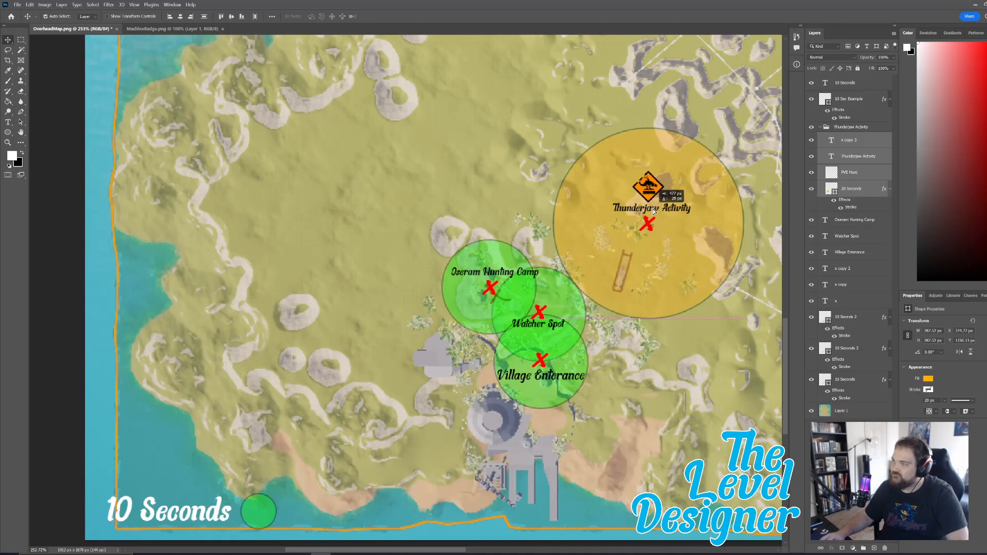
{"action": "left_click_drag", "start_coordinate": [654, 211], "coordinate": [340, 192]}
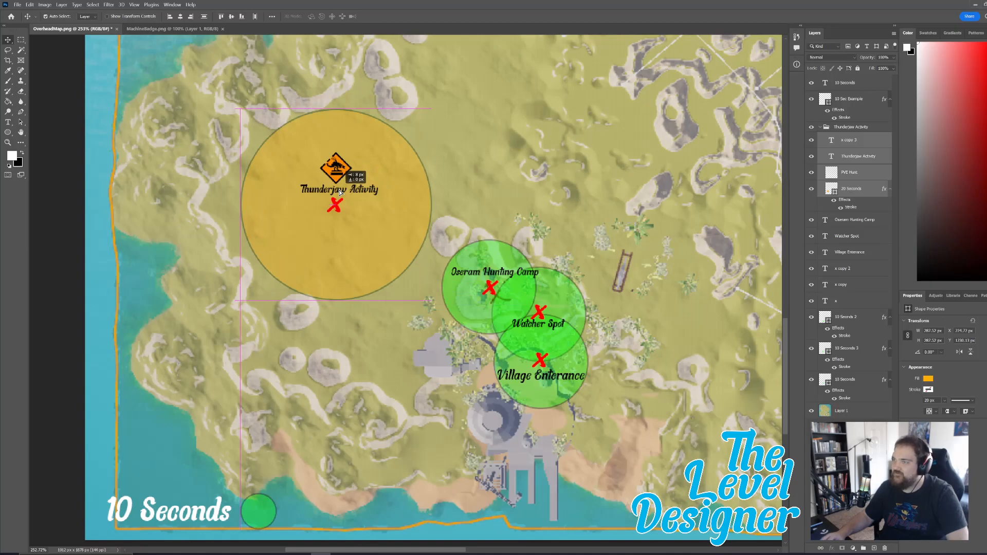
{"action": "left_click_drag", "start_coordinate": [340, 192], "coordinate": [335, 204]}
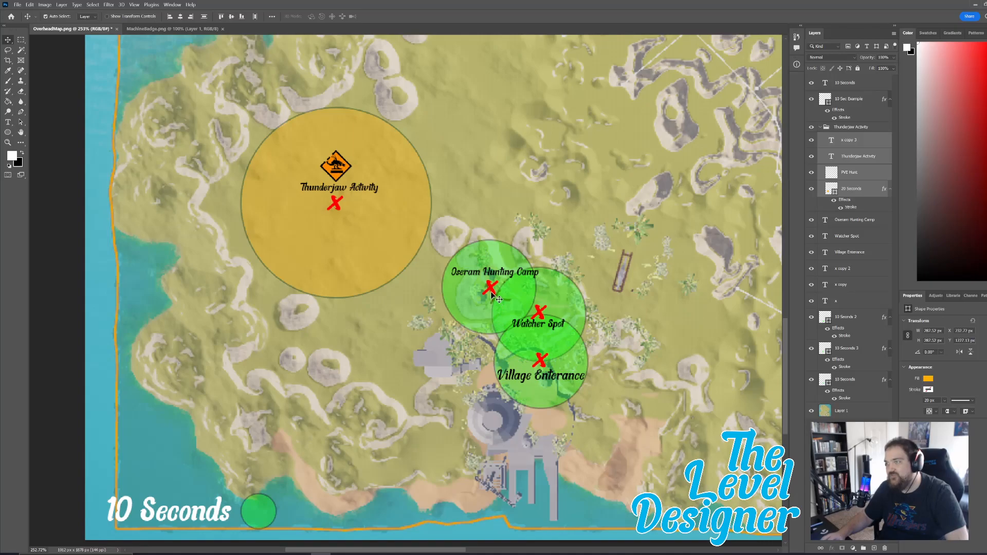
Duplicate the Village Enterance label, its red x and its green 10 Seconds circle, and place the copies on the village's west side.
{"action": "left_click", "coordinate": [542, 364]}
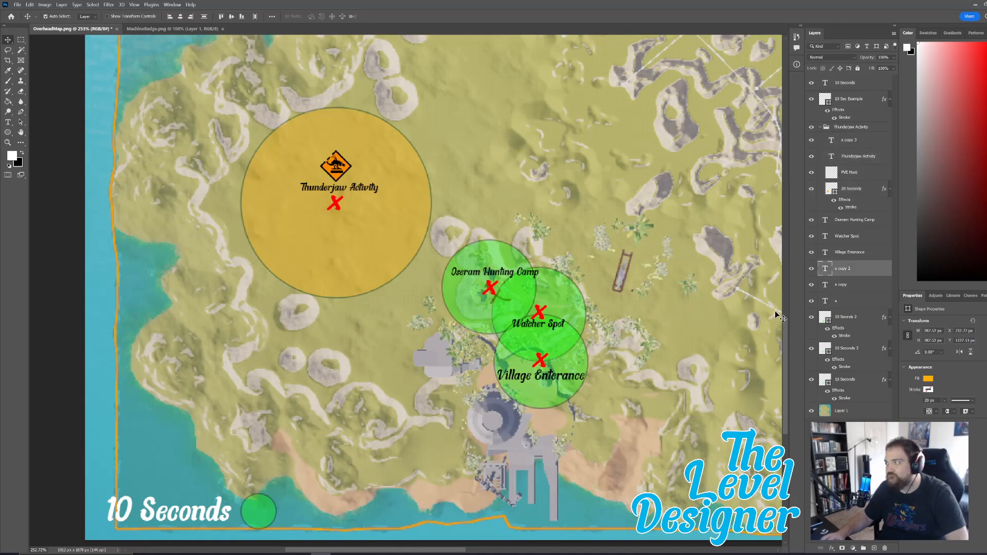
{"action": "left_click", "coordinate": [854, 254], "text": "shift"}
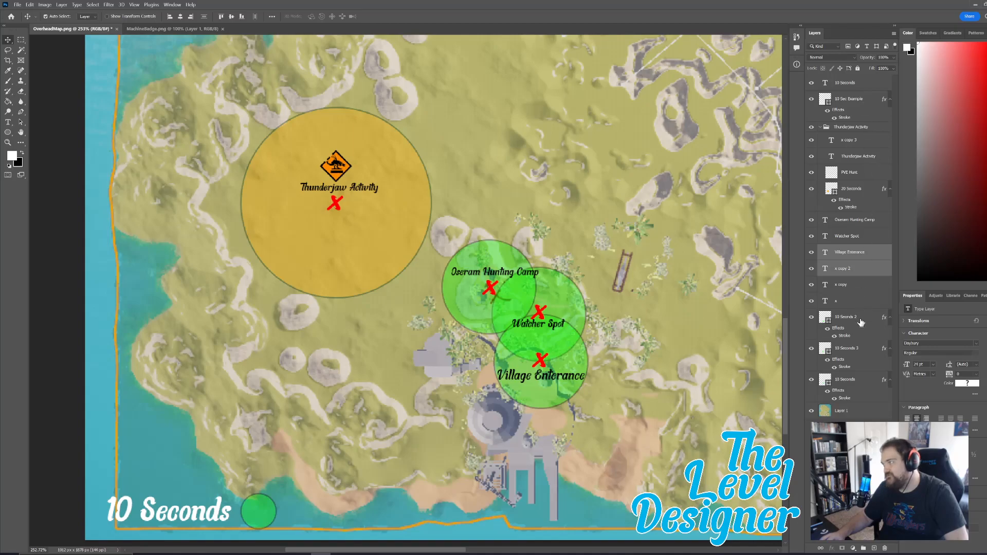
{"action": "left_click", "coordinate": [811, 380]}
{"action": "left_click", "coordinate": [811, 381]}
{"action": "left_click", "coordinate": [811, 353]}
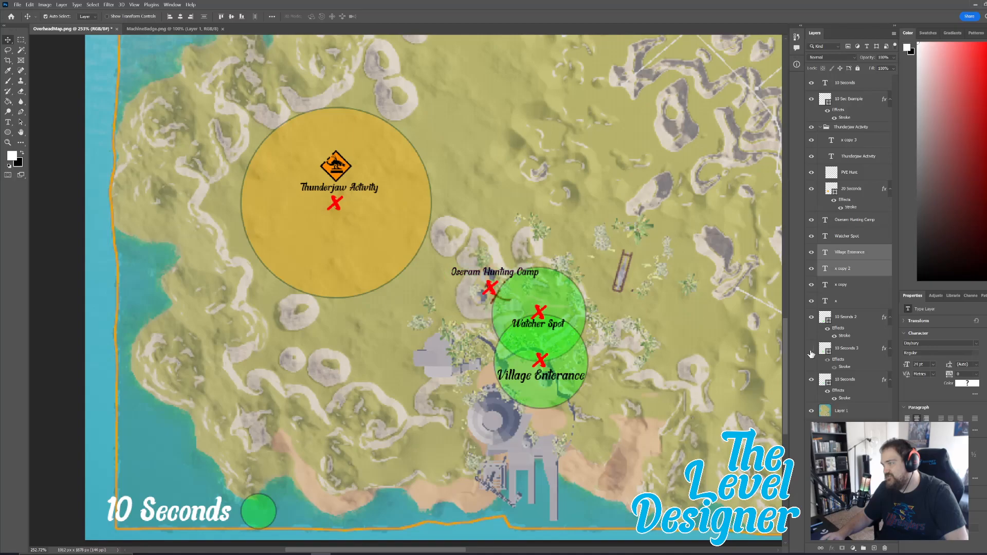
{"action": "left_click", "coordinate": [813, 320]}
{"action": "left_click", "coordinate": [812, 319]}
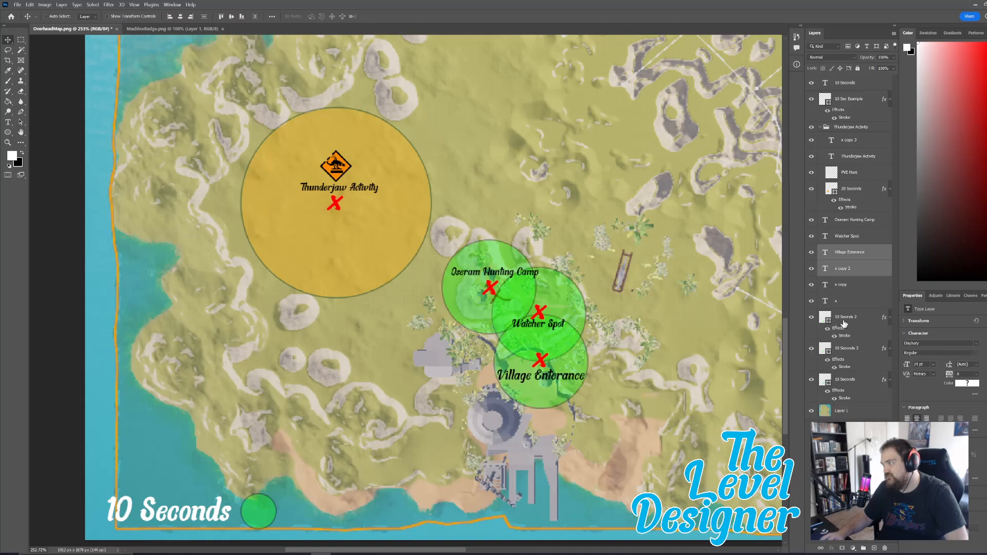
{"action": "left_click", "coordinate": [844, 322]}
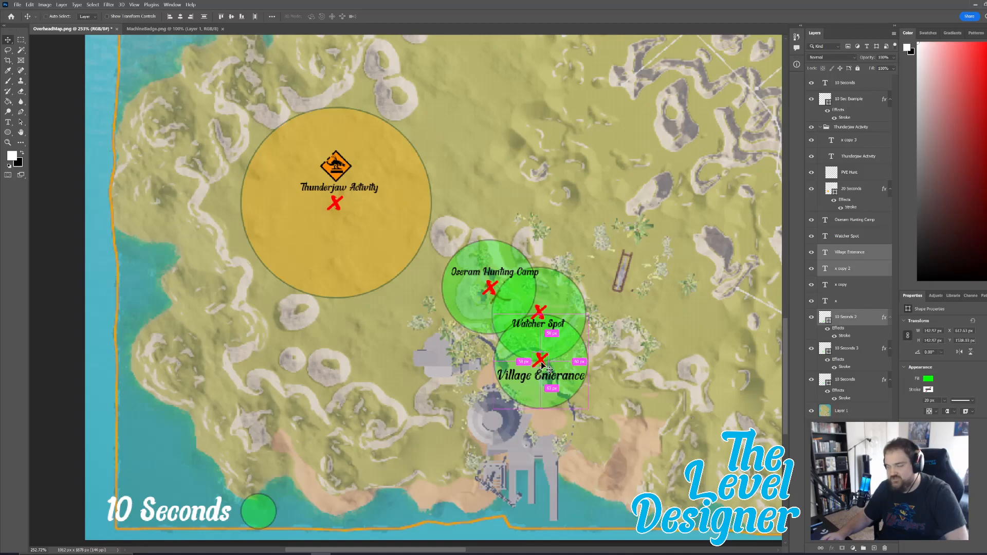
{"action": "left_click_drag", "start_coordinate": [542, 362], "coordinate": [539, 375]}
{"action": "key", "text": "ctrl+z"}
{"action": "right_click", "coordinate": [851, 271]}
{"action": "left_click", "coordinate": [882, 215]}
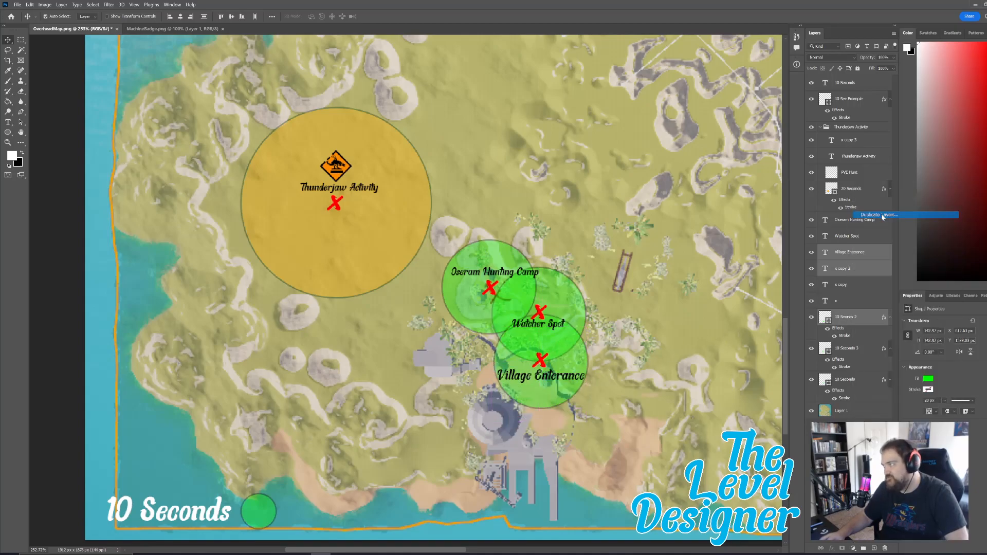
{"action": "left_click", "coordinate": [571, 164]}
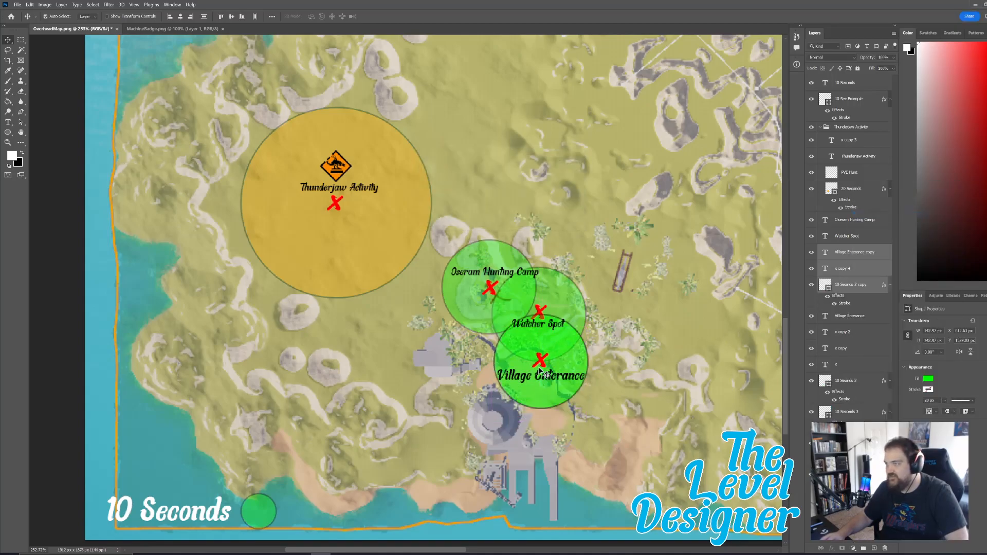
{"action": "left_click_drag", "start_coordinate": [534, 359], "coordinate": [417, 360]}
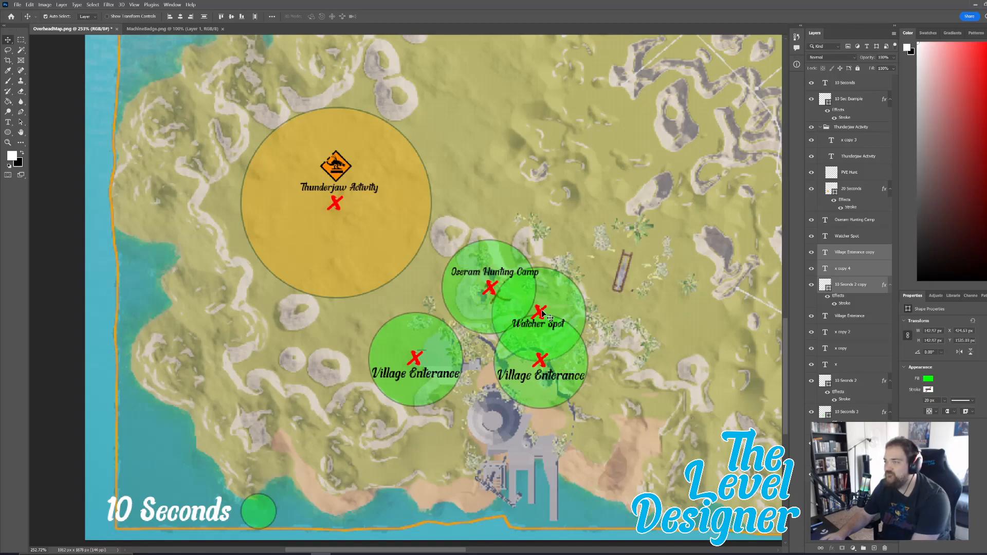
Duplicate the western Village Enterance's red x and green circle, and place the copies between that entrance and the Oseram Hunting Camp, overlapping both circles.
{"action": "left_click_drag", "start_coordinate": [540, 311], "coordinate": [540, 311]}
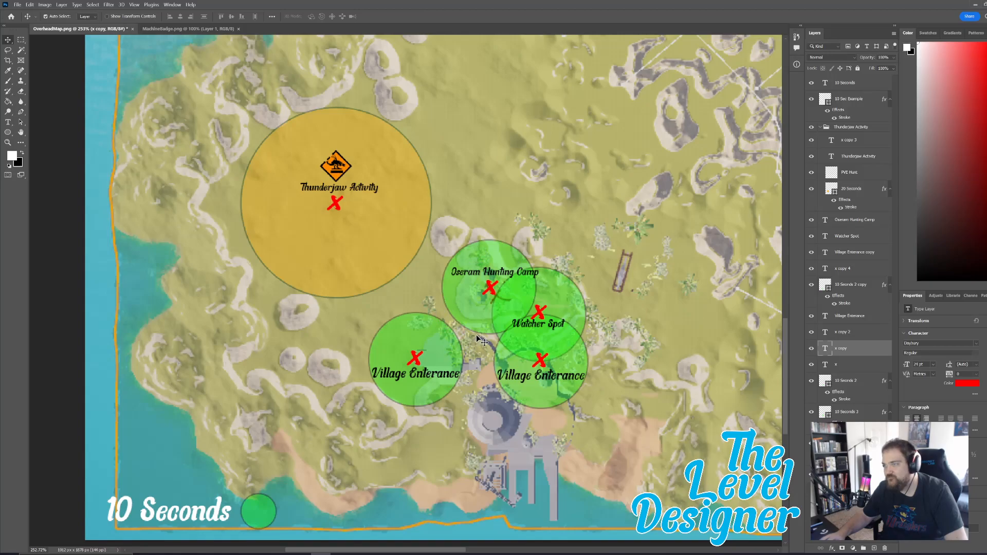
{"action": "left_click", "coordinate": [417, 358]}
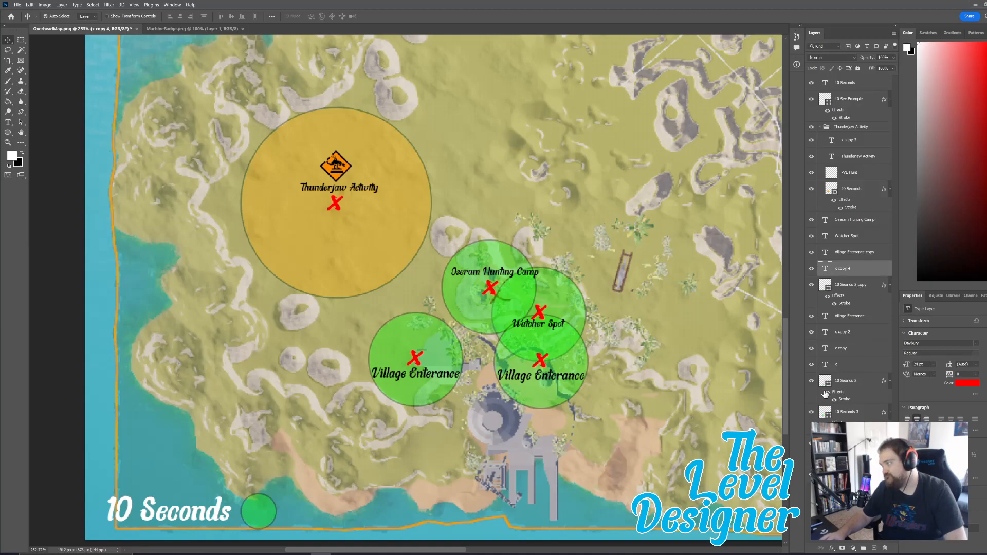
{"action": "left_click", "coordinate": [812, 286]}
{"action": "left_click", "coordinate": [812, 285]}
{"action": "left_click", "coordinate": [852, 287]}
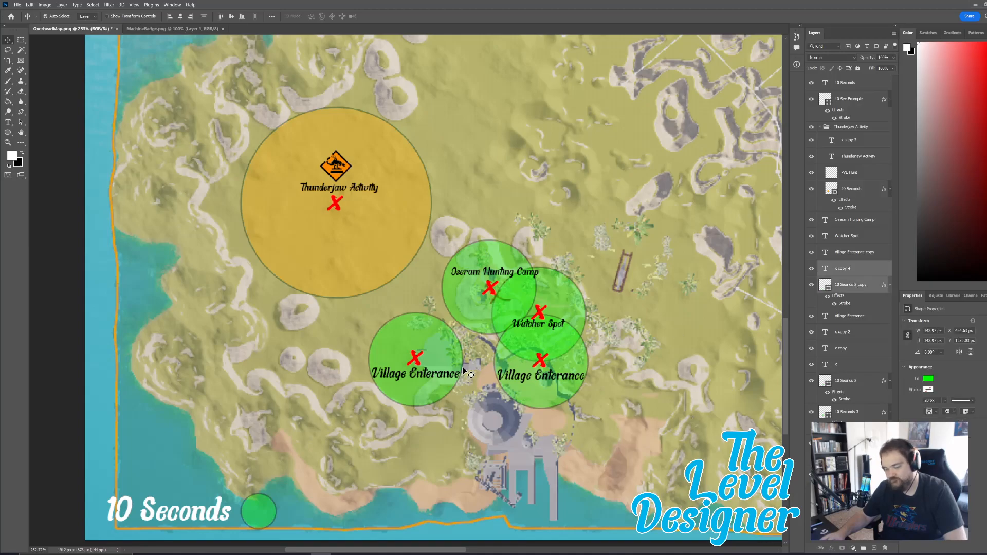
{"action": "right_click", "coordinate": [864, 271]}
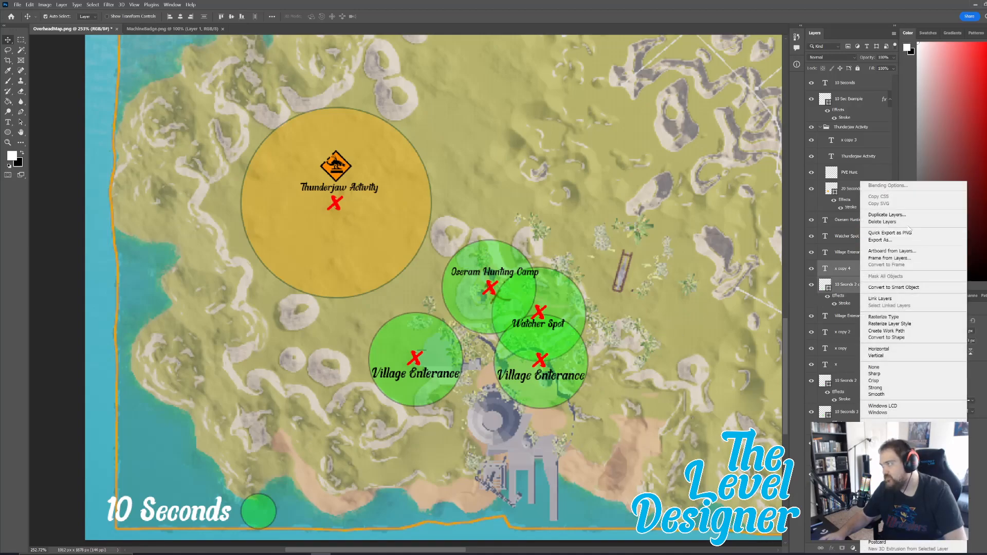
{"action": "left_click", "coordinate": [886, 215]}
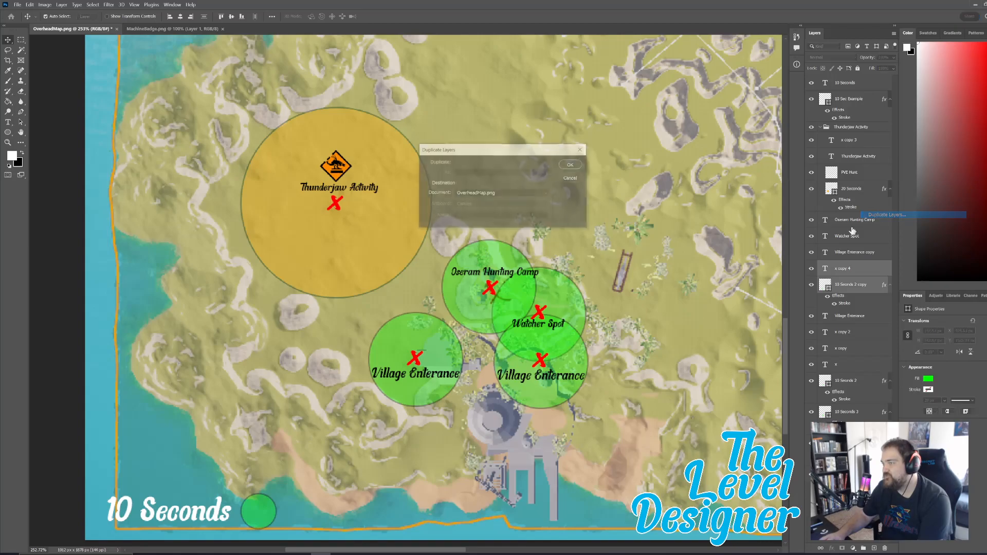
{"action": "left_click", "coordinate": [571, 165]}
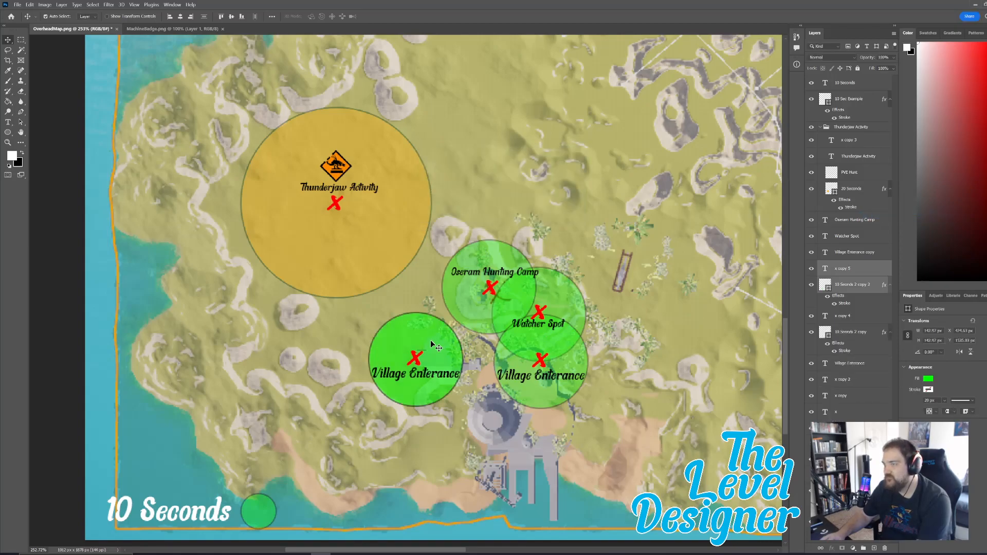
{"action": "left_click_drag", "start_coordinate": [424, 365], "coordinate": [445, 317]}
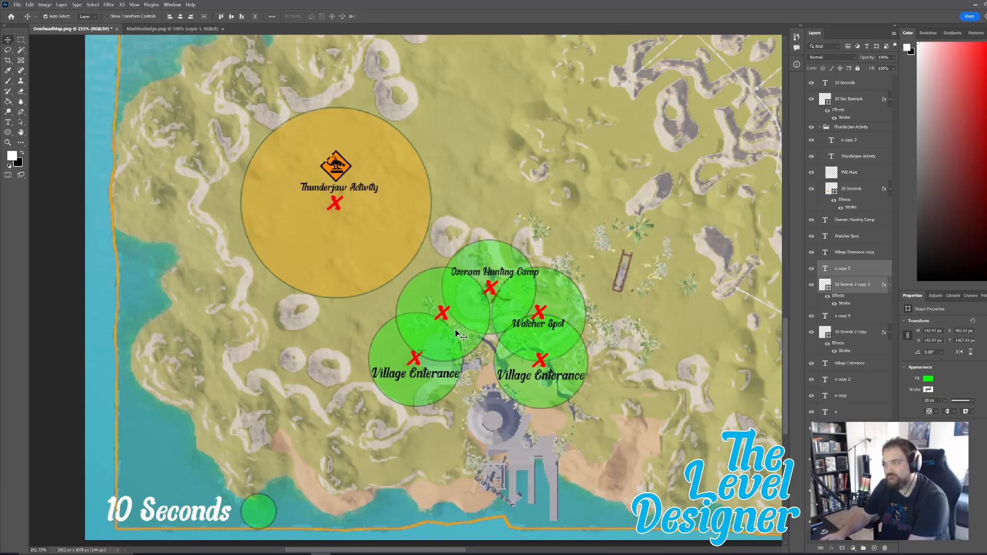
{"action": "left_click_drag", "start_coordinate": [445, 317], "coordinate": [431, 308]}
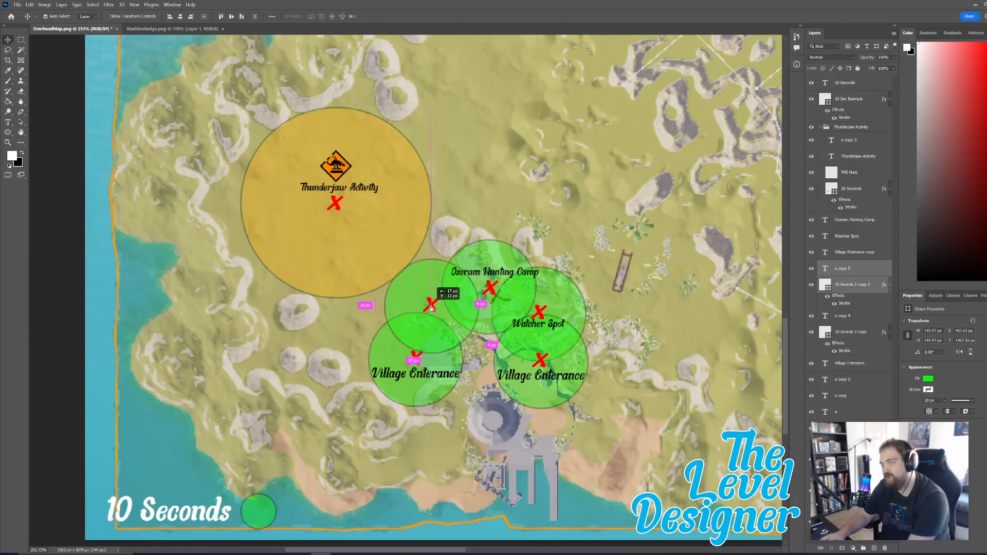
{"action": "left_click_drag", "start_coordinate": [431, 308], "coordinate": [444, 311]}
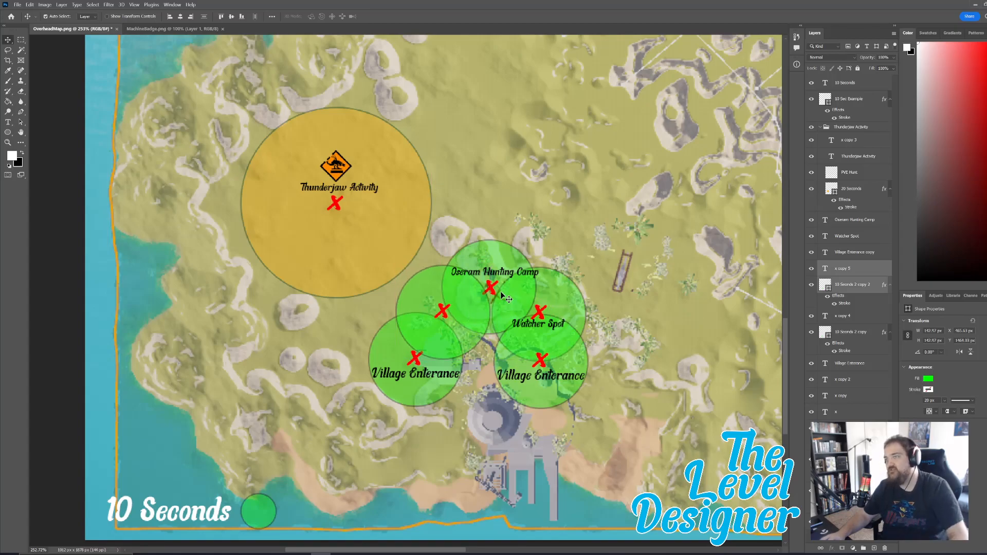
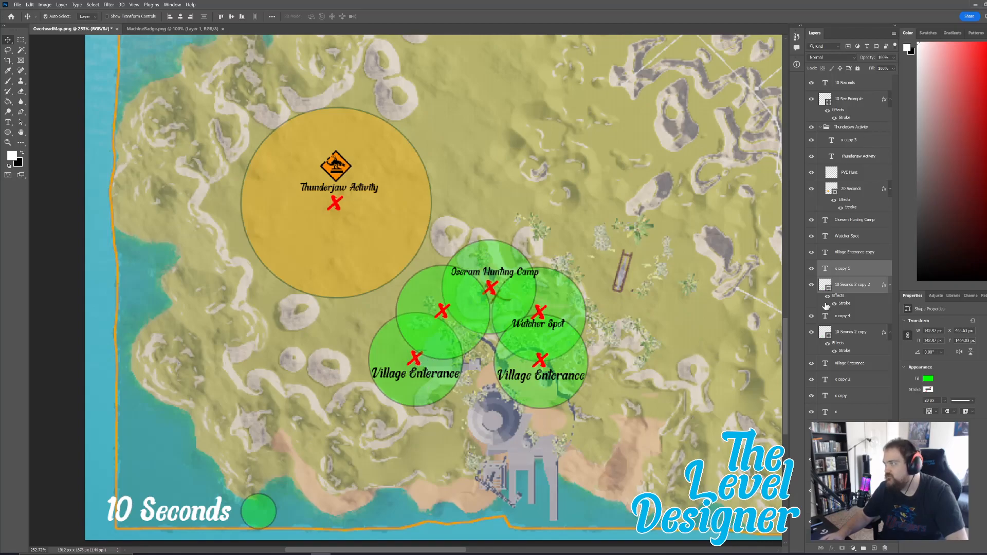
Duplicate the unlabelled red x and green circle, and place the copies against the northeast edge of the orange Thunderjaw Activity circle.
{"action": "right_click", "coordinate": [849, 273]}
{"action": "left_click", "coordinate": [872, 222]}
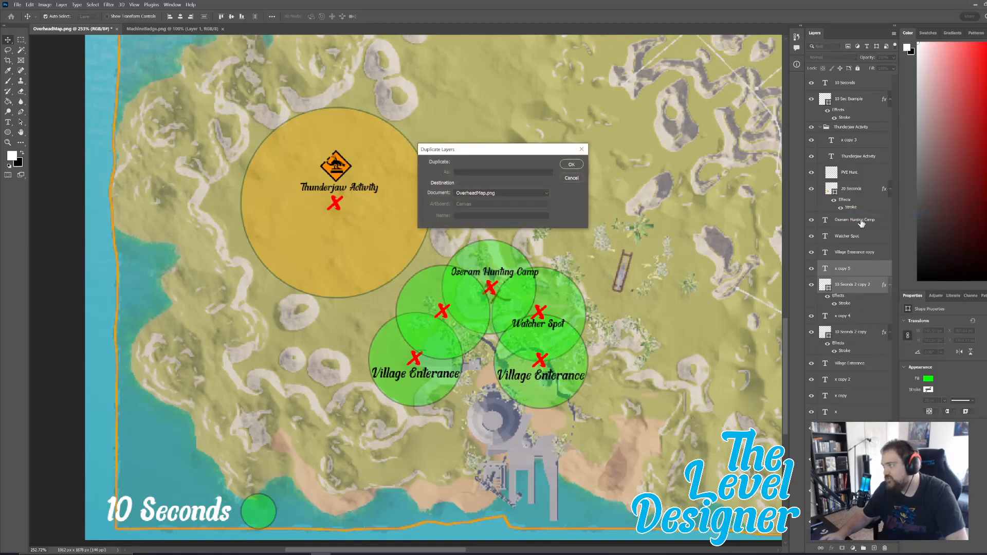
{"action": "left_click", "coordinate": [570, 164]}
{"action": "left_click_drag", "start_coordinate": [442, 311], "coordinate": [427, 105]}
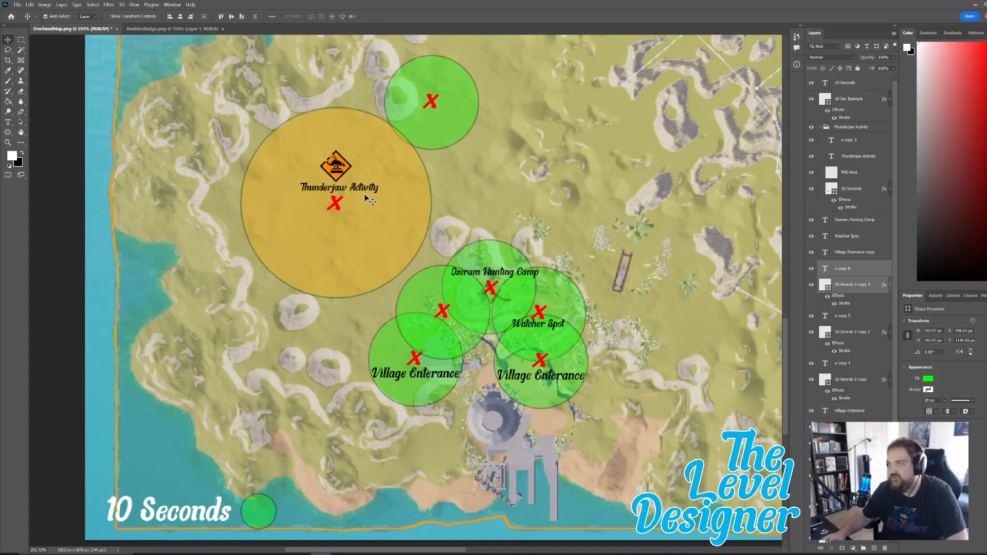
Duplicate the northeastern red x and green circle, and place the copies on the coast against the orange circle's southwest edge.
{"action": "right_click", "coordinate": [845, 271]}
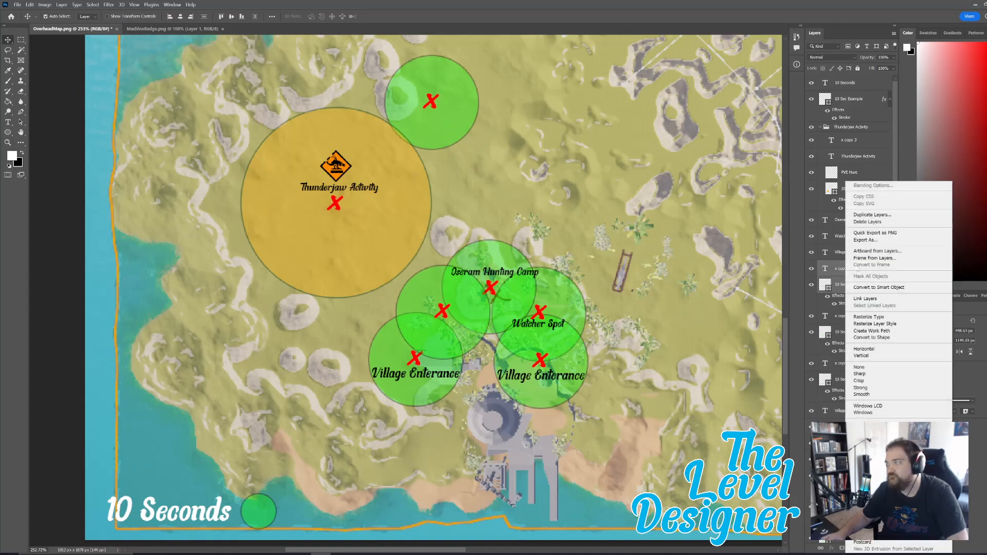
{"action": "left_click", "coordinate": [876, 215]}
{"action": "left_click", "coordinate": [570, 165]}
{"action": "left_click_drag", "start_coordinate": [420, 105], "coordinate": [204, 251]}
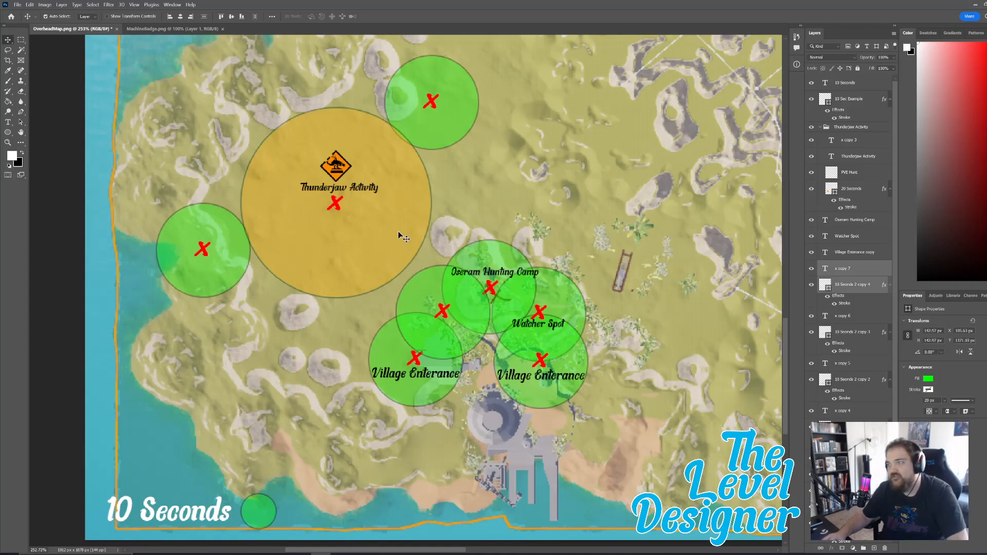
Duplicate the coastal red x and green circle southwest of the Thunderjaw Activity, and place the copies farther west, overlapping the original circle.
{"action": "scroll", "coordinate": [435, 291], "scroll_direction": "up", "scroll_amount": 1}
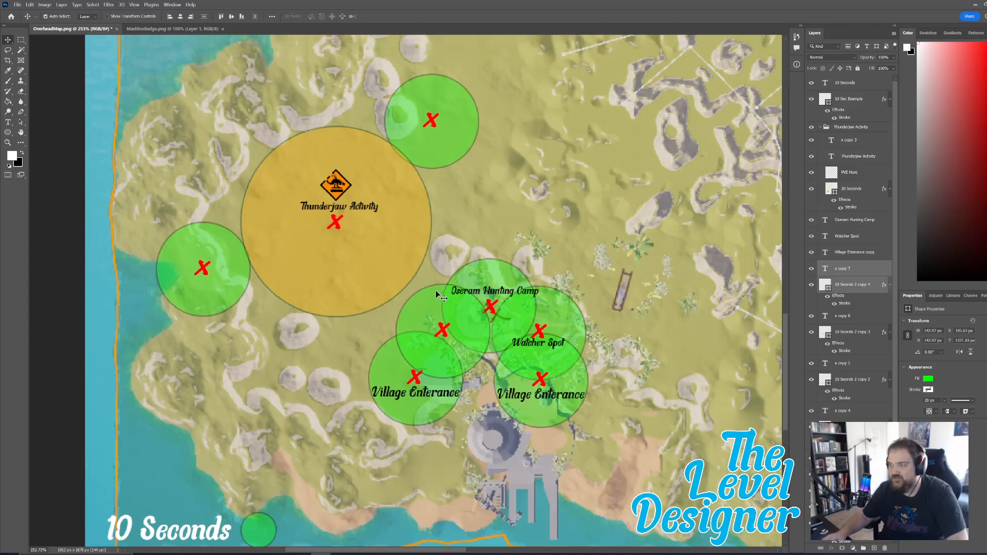
{"action": "scroll", "coordinate": [436, 290], "scroll_direction": "up", "scroll_amount": 2}
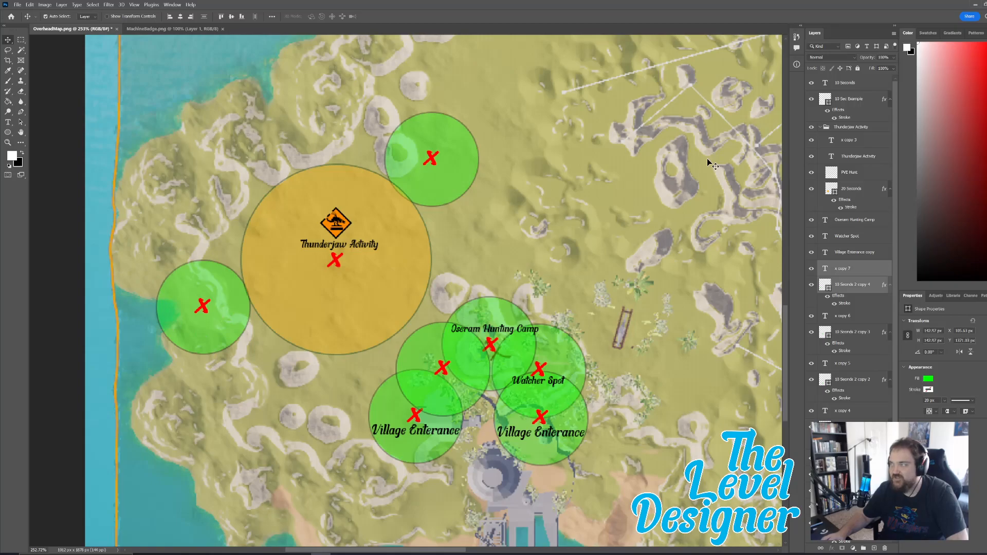
{"action": "right_click", "coordinate": [847, 273]}
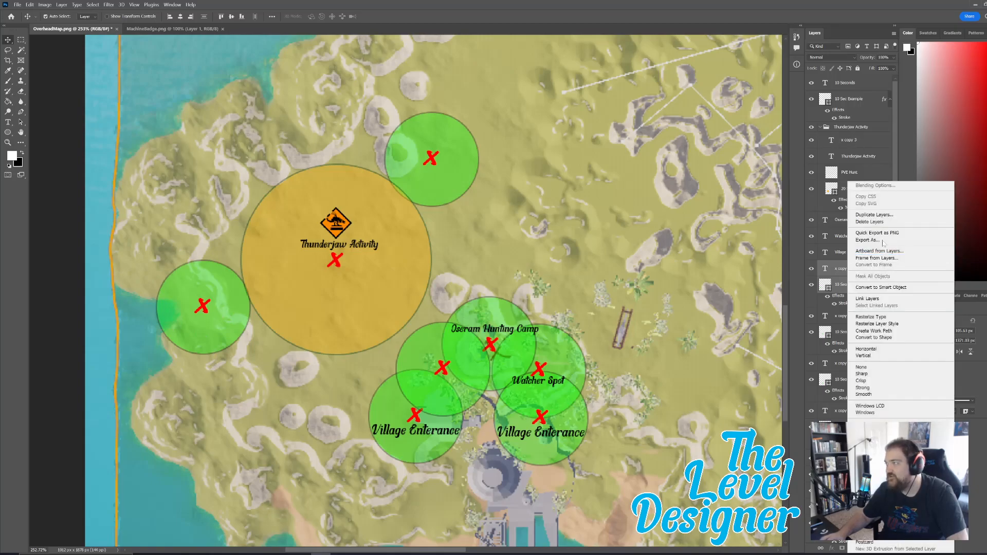
{"action": "left_click", "coordinate": [888, 215]}
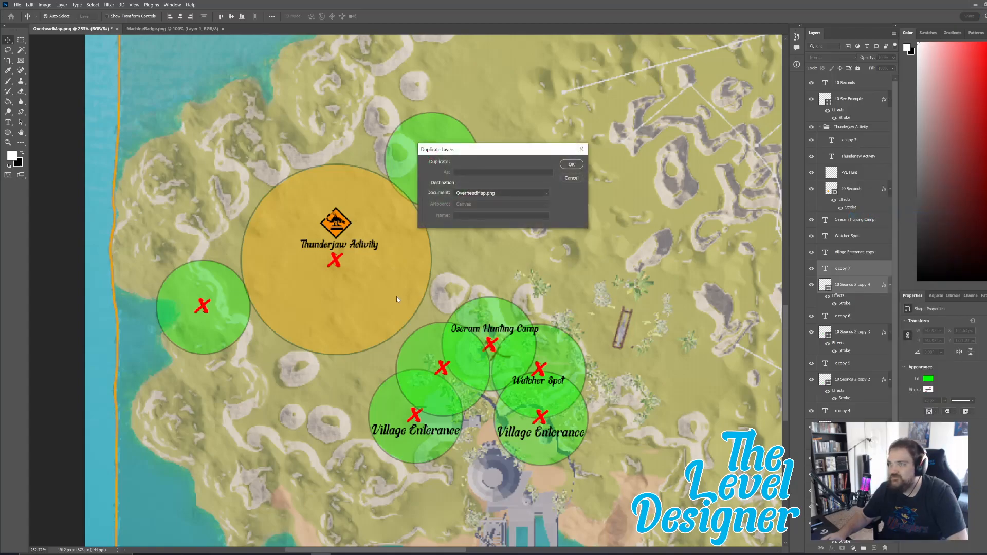
{"action": "left_click", "coordinate": [574, 165]}
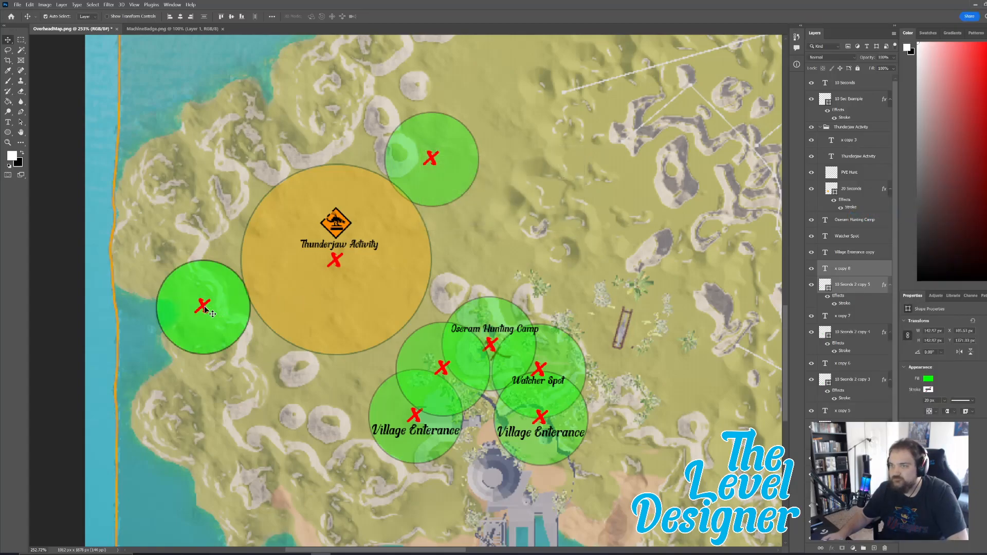
{"action": "left_click_drag", "start_coordinate": [208, 314], "coordinate": [157, 296]}
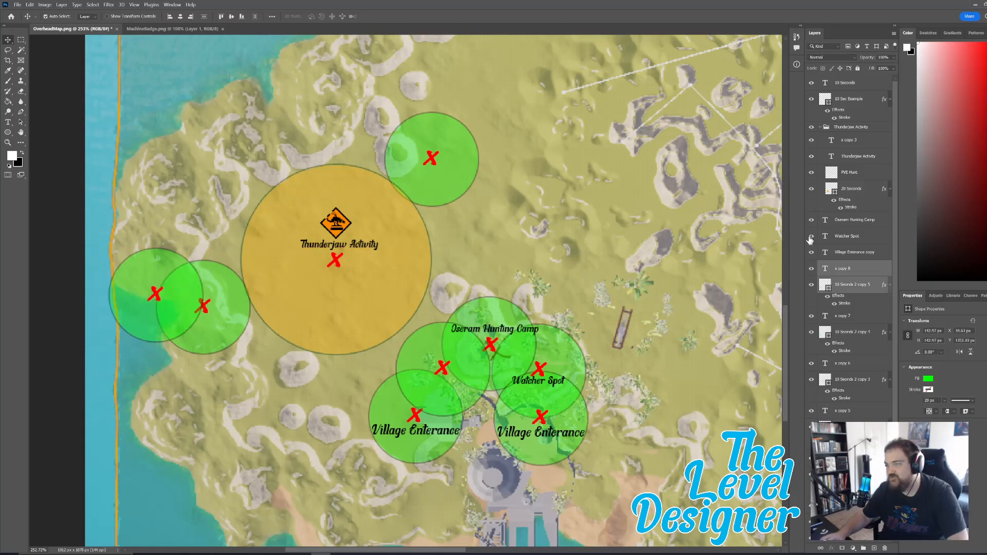
Duplicate the westernmost red x and green circle, and place the copies directly north of the northeastern green circle, overlapping it.
{"action": "scroll", "coordinate": [658, 303], "scroll_direction": "down", "scroll_amount": 3}
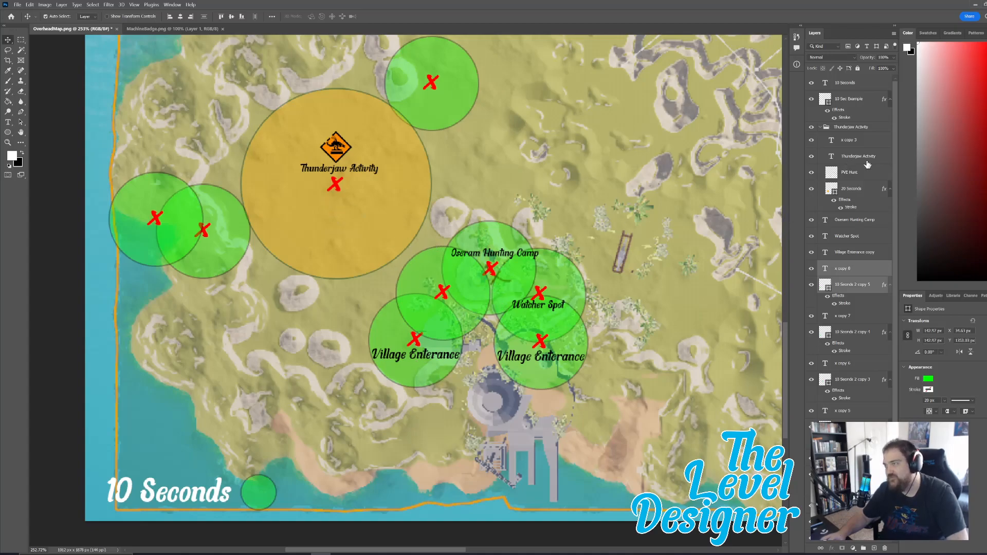
{"action": "scroll", "coordinate": [457, 132], "scroll_direction": "up", "scroll_amount": 1}
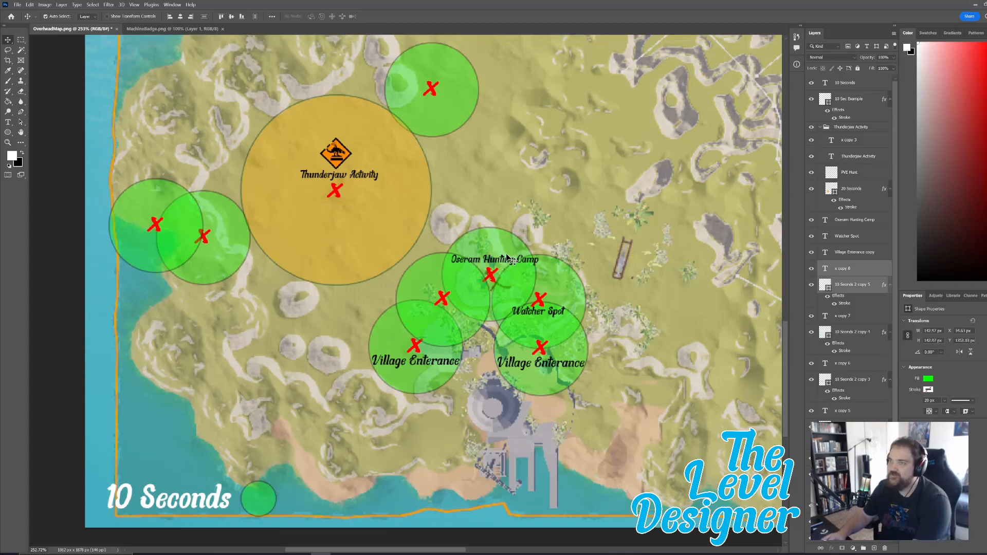
{"action": "scroll", "coordinate": [458, 134], "scroll_direction": "up", "scroll_amount": 1}
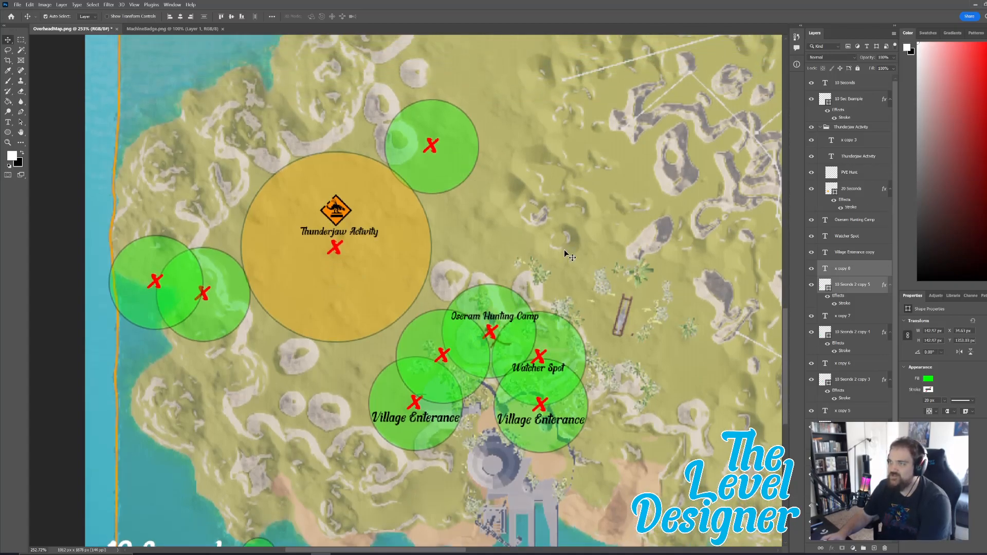
{"action": "scroll", "coordinate": [647, 274], "scroll_direction": "up", "scroll_amount": 1}
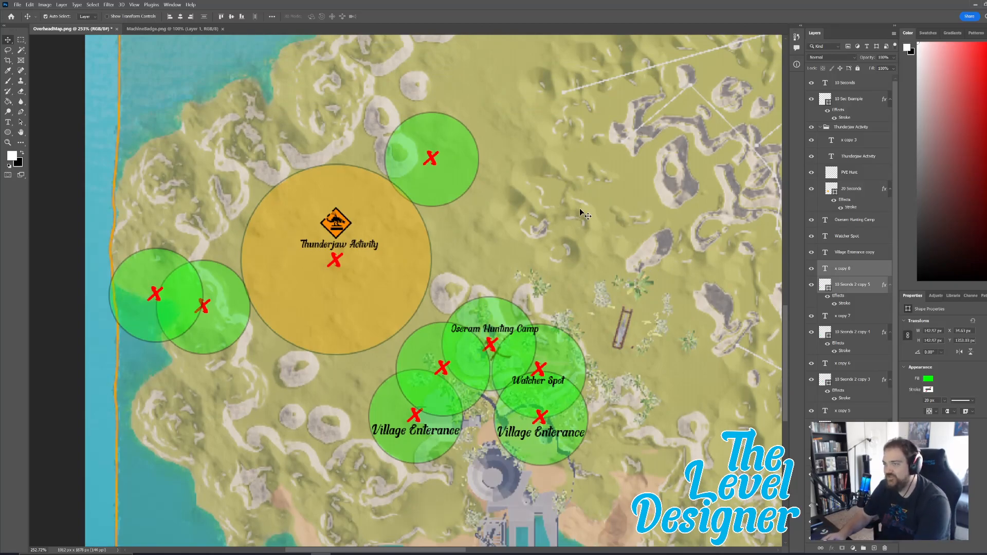
{"action": "right_click", "coordinate": [845, 269]}
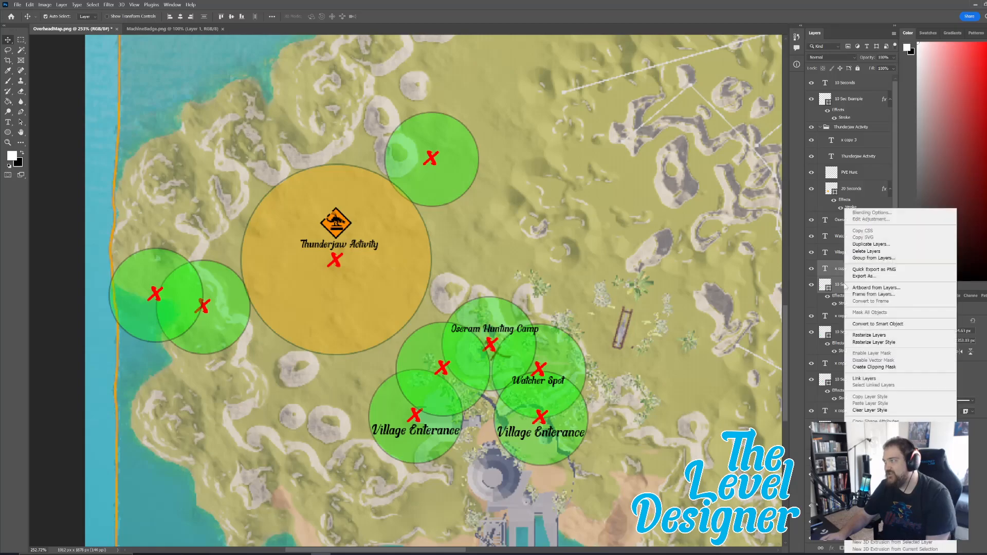
{"action": "left_click", "coordinate": [894, 246]}
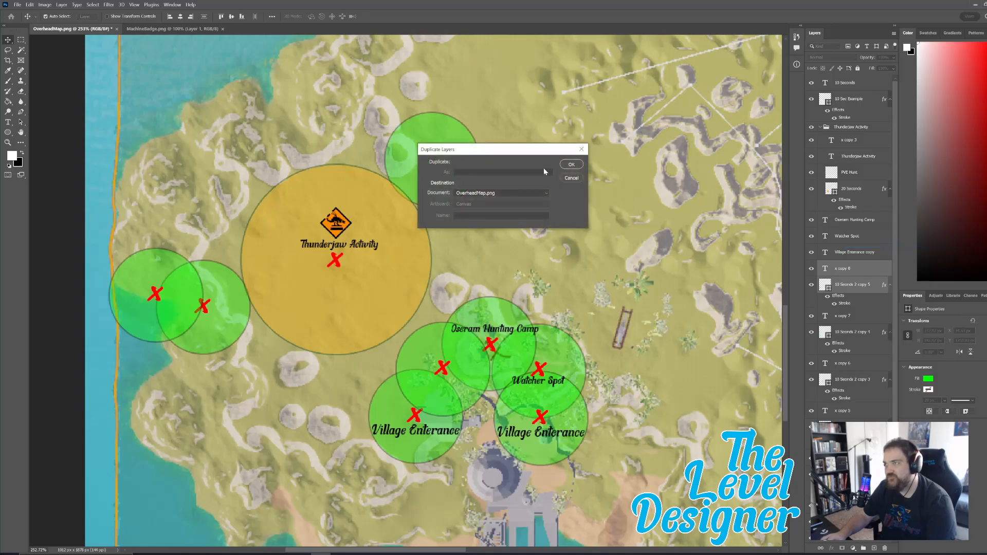
{"action": "left_click", "coordinate": [572, 164]}
{"action": "left_click_drag", "start_coordinate": [154, 303], "coordinate": [431, 111]}
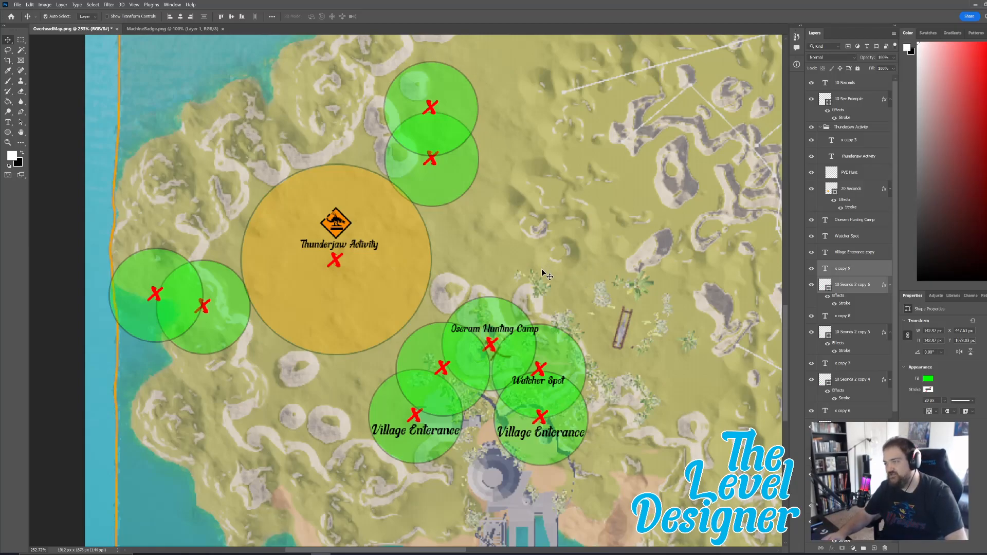
Move the Thunderjaw Activity label, red x, machine badge and orange circle together slightly southeast.
{"action": "scroll", "coordinate": [540, 280], "scroll_direction": "down", "scroll_amount": 1}
{"action": "scroll", "coordinate": [482, 322], "scroll_direction": "up", "scroll_amount": 4}
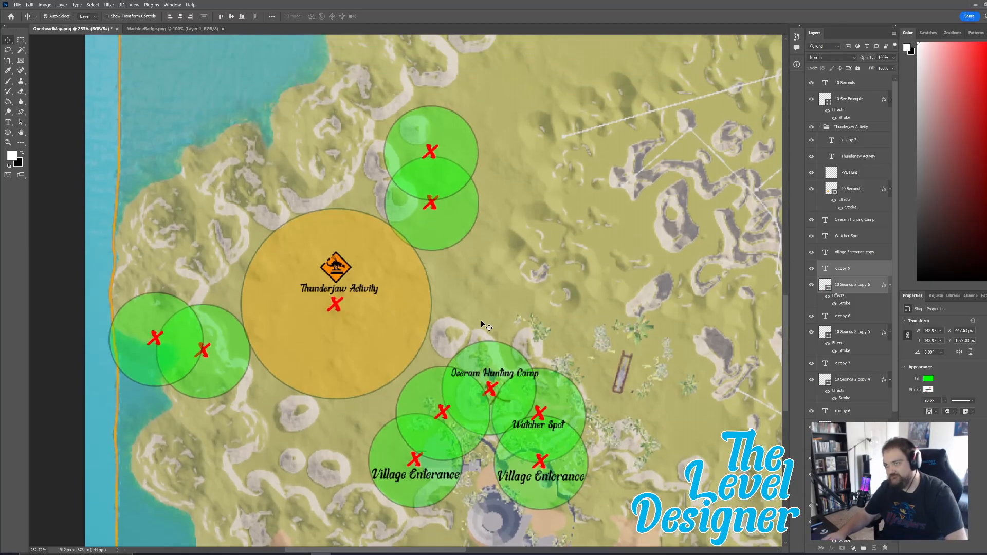
{"action": "left_click", "coordinate": [335, 305]}
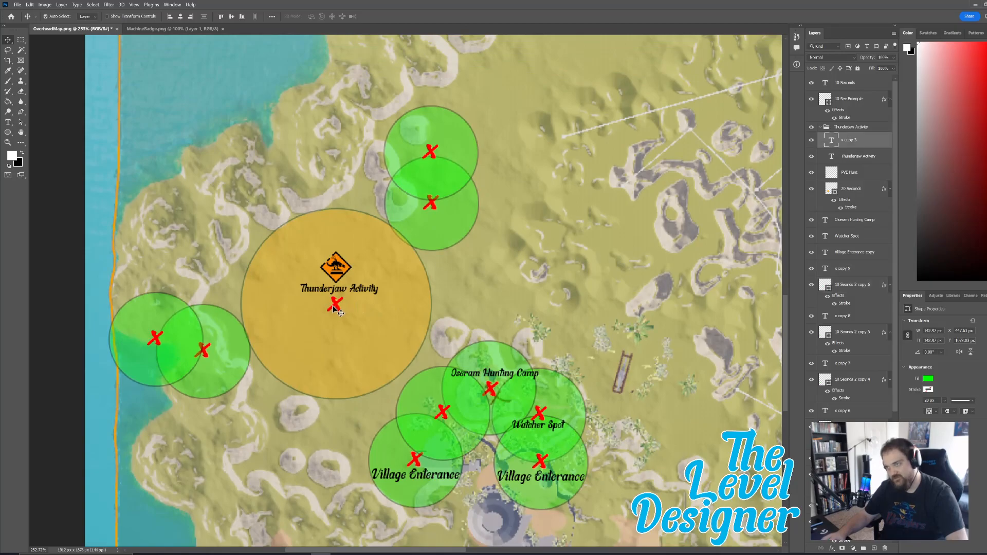
{"action": "left_click", "coordinate": [856, 156], "text": "shift"}
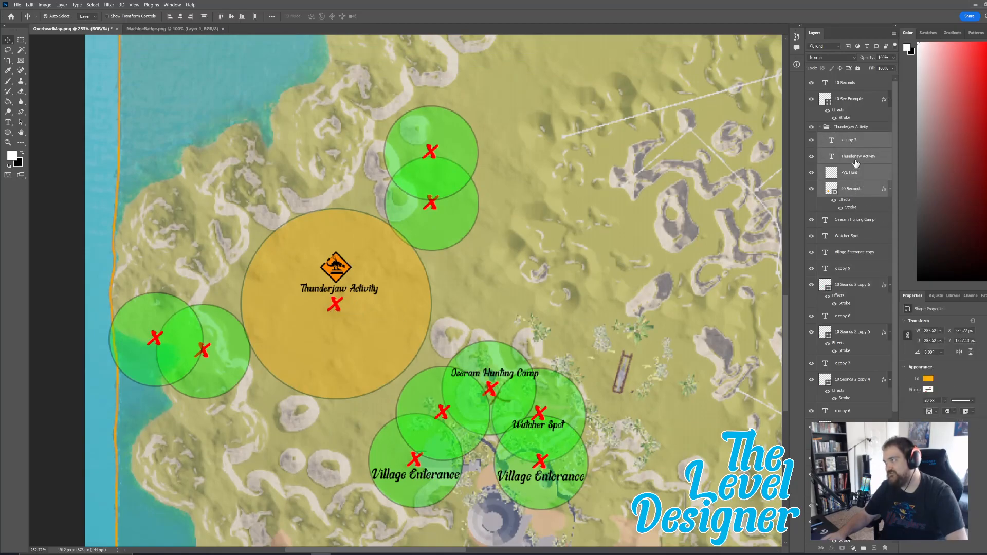
{"action": "left_click", "coordinate": [862, 191], "text": "shift"}
{"action": "left_click_drag", "start_coordinate": [337, 304], "coordinate": [342, 315]}
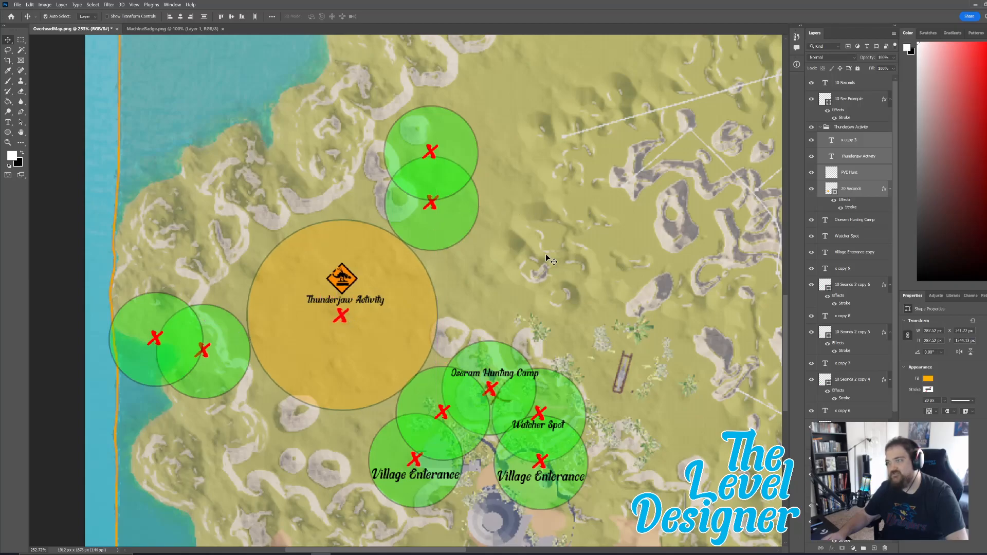
{"action": "scroll", "coordinate": [549, 257], "scroll_direction": "down", "scroll_amount": 1}
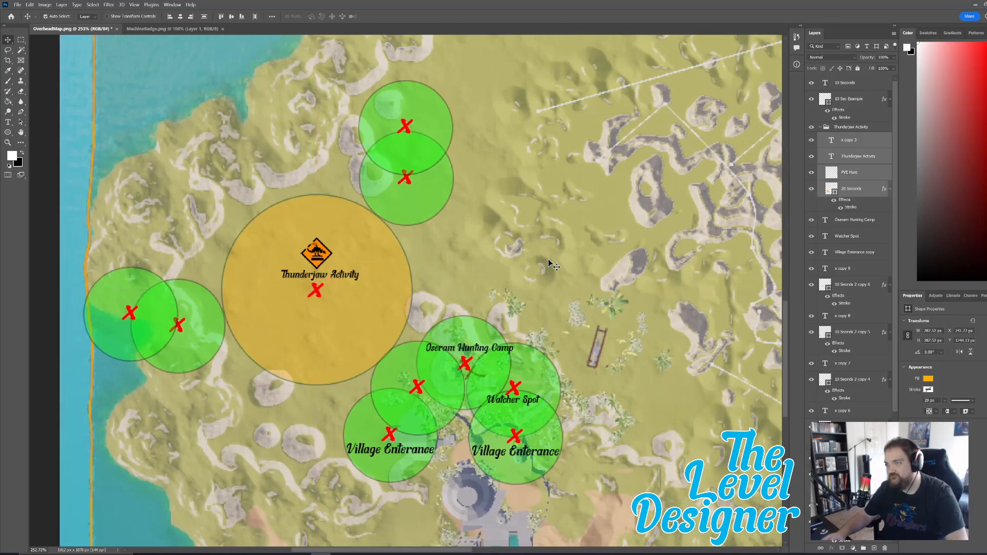
{"action": "scroll", "coordinate": [548, 265], "scroll_direction": "down", "scroll_amount": 5, "text": "alt"}
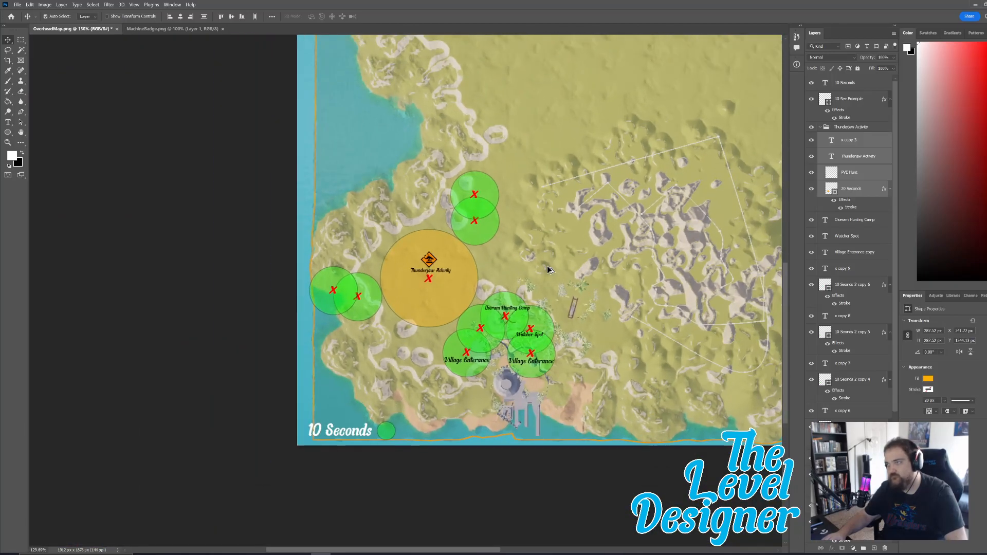
{"action": "scroll", "coordinate": [548, 265], "scroll_direction": "down", "scroll_amount": 1, "text": "alt"}
{"action": "scroll", "coordinate": [562, 261], "scroll_direction": "up", "scroll_amount": 1, "text": "alt"}
{"action": "scroll", "coordinate": [559, 269], "scroll_direction": "up", "scroll_amount": 4, "text": "alt"}
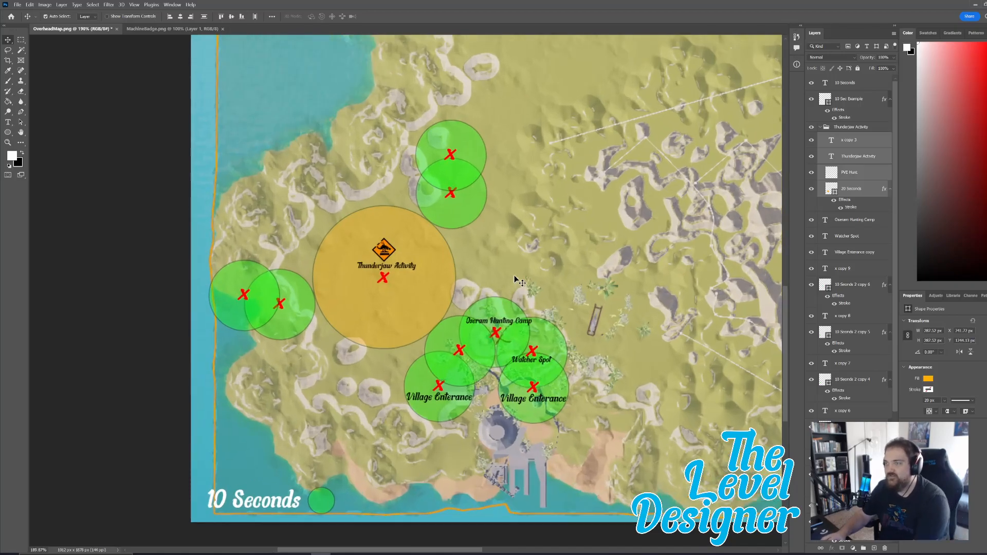
{"action": "scroll", "coordinate": [550, 312], "scroll_direction": "down", "scroll_amount": 4, "text": "alt"}
Switch to Unreal Editor and move Enemy_Thunderjaw, Teleporter2 and the Thunderjaw lens item together to the open field northwest of the village.
{"action": "left_click_drag", "start_coordinate": [582, 4], "coordinate": [0, 197]}
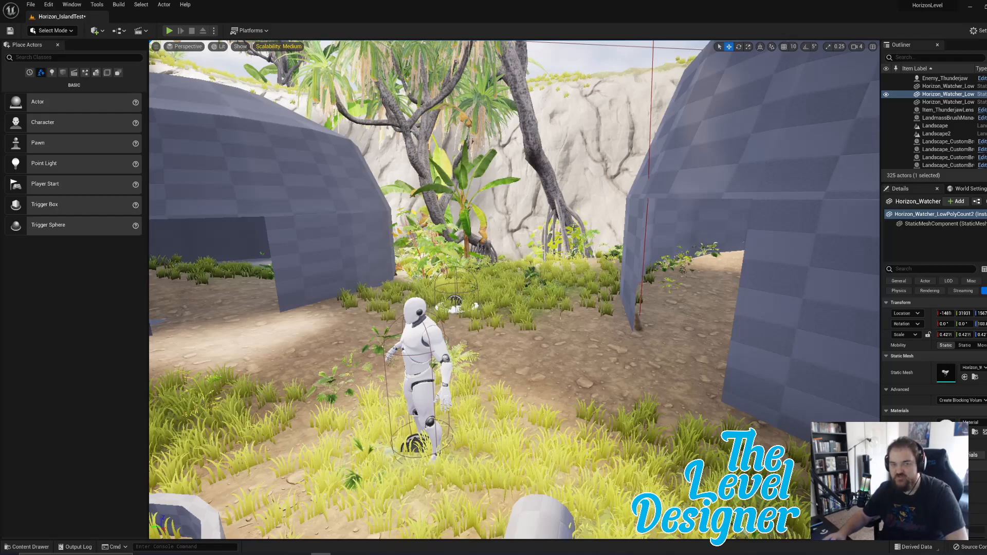
{"action": "right_click_drag", "start_coordinate": [621, 286], "coordinate": [635, 322]}
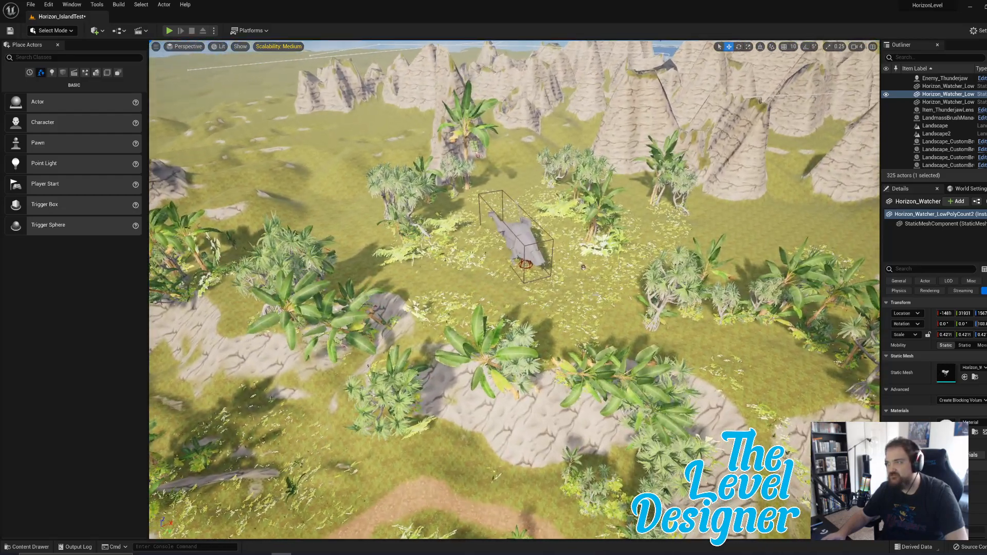
{"action": "left_click", "coordinate": [521, 239]}
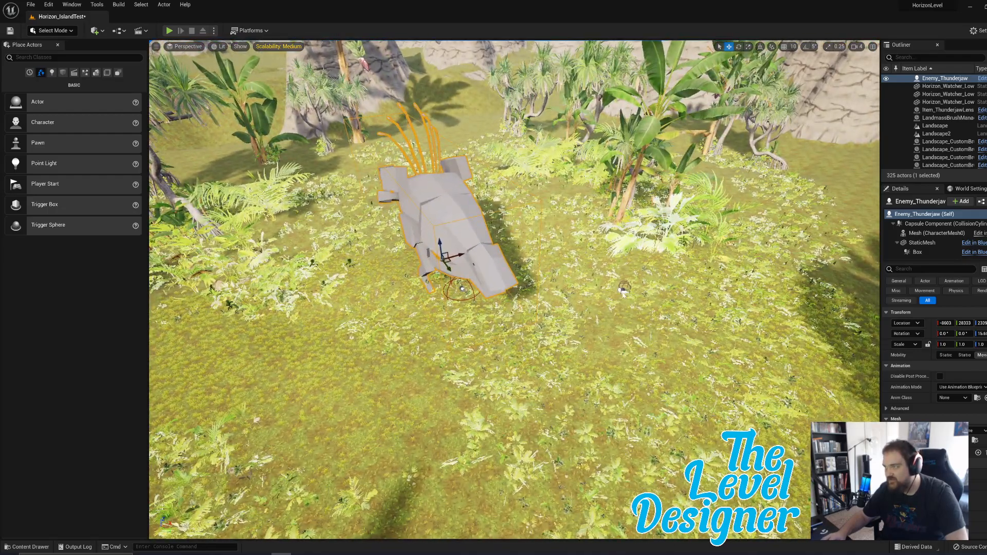
{"action": "left_click", "coordinate": [622, 291], "text": "ctrl"}
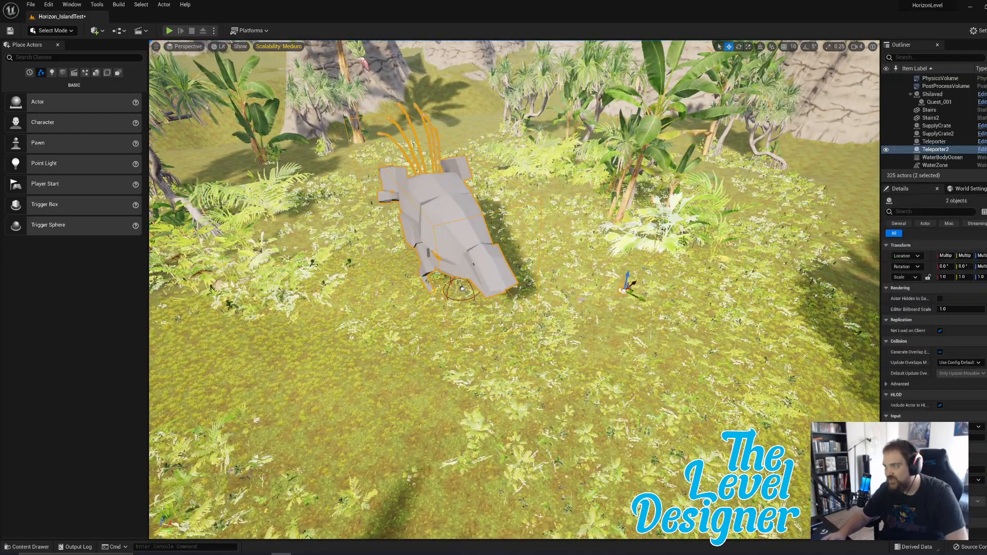
{"action": "left_click", "coordinate": [447, 299], "text": "ctrl"}
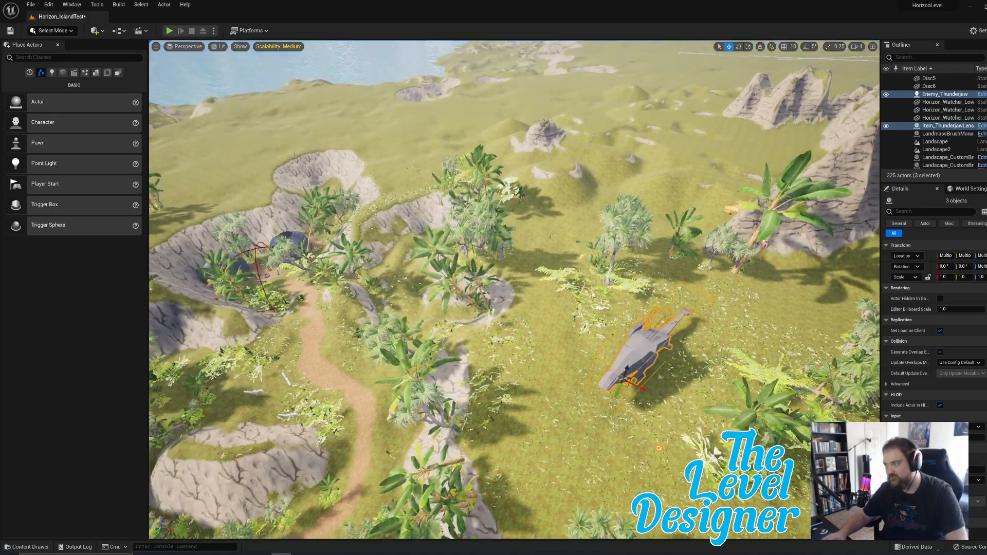
{"action": "right_click_drag", "start_coordinate": [514, 296], "coordinate": [514, 289]}
{"action": "left_click_drag", "start_coordinate": [620, 386], "coordinate": [225, 150]}
{"action": "right_click_drag", "start_coordinate": [225, 150], "coordinate": [206, 150]}
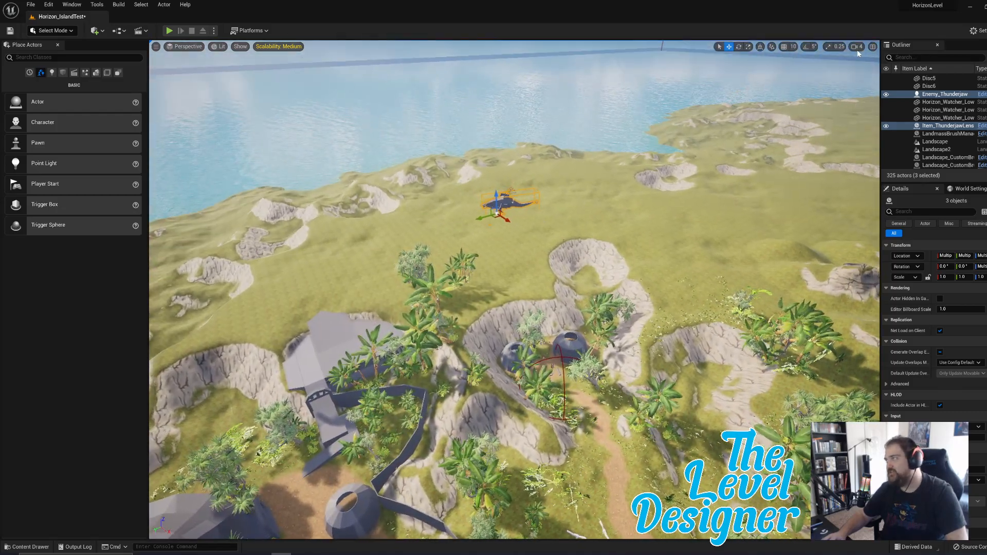
Set the camera speed to 6, and nudge the selected Thunderjaw, teleporter and lens item slightly south while viewing from overhead.
{"action": "left_click", "coordinate": [856, 48]}
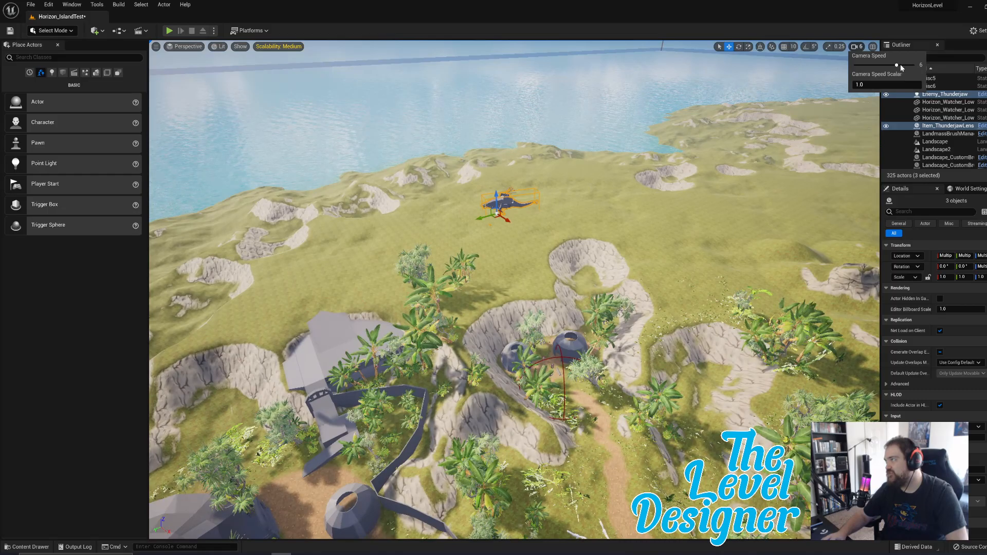
{"action": "left_click", "coordinate": [856, 48]}
{"action": "key", "text": "a"}
{"action": "right_click_drag", "start_coordinate": [514, 257], "coordinate": [641, 308]}
{"action": "key", "text": "w"}
{"action": "key", "text": "s"}
{"action": "key", "text": "w"}
{"action": "key", "text": "w"}
{"action": "key", "text": "s"}
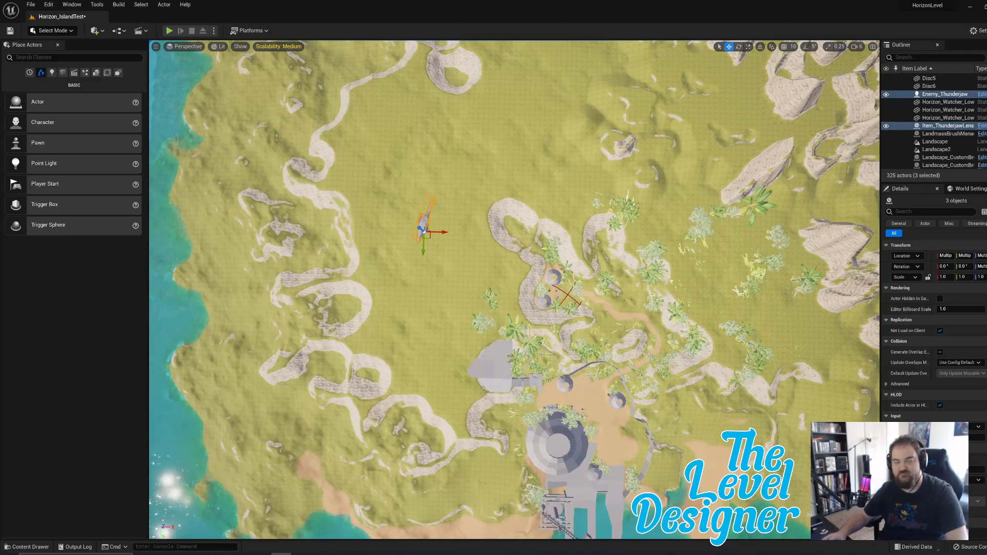
{"action": "right_click_drag", "start_coordinate": [514, 289], "coordinate": [524, 279]}
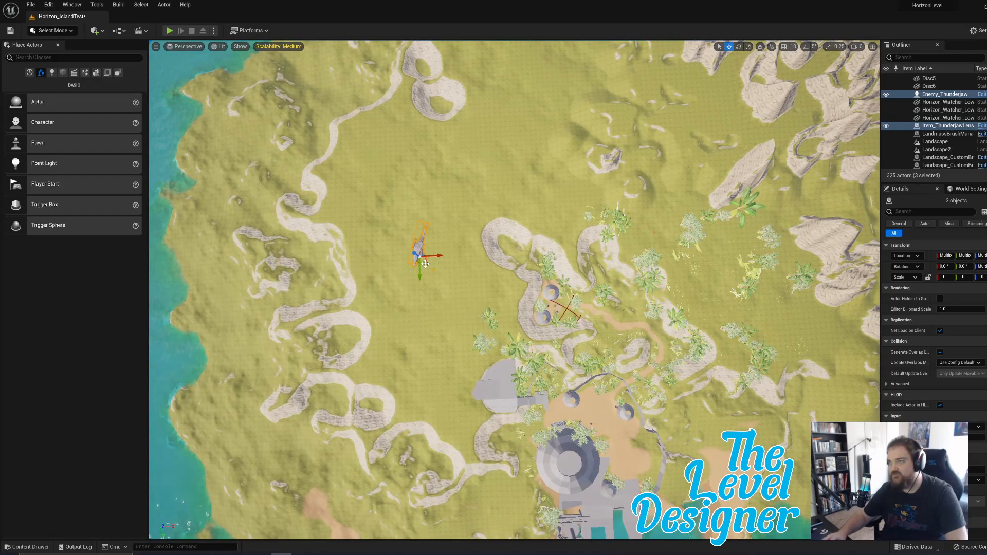
{"action": "left_click_drag", "start_coordinate": [425, 262], "coordinate": [430, 275]}
Frame the whole island from directly overhead, clear the ocean's selection outline, and capture a rectangular screenshot of the island.
{"action": "scroll", "coordinate": [431, 275], "scroll_direction": "down", "scroll_amount": 6}
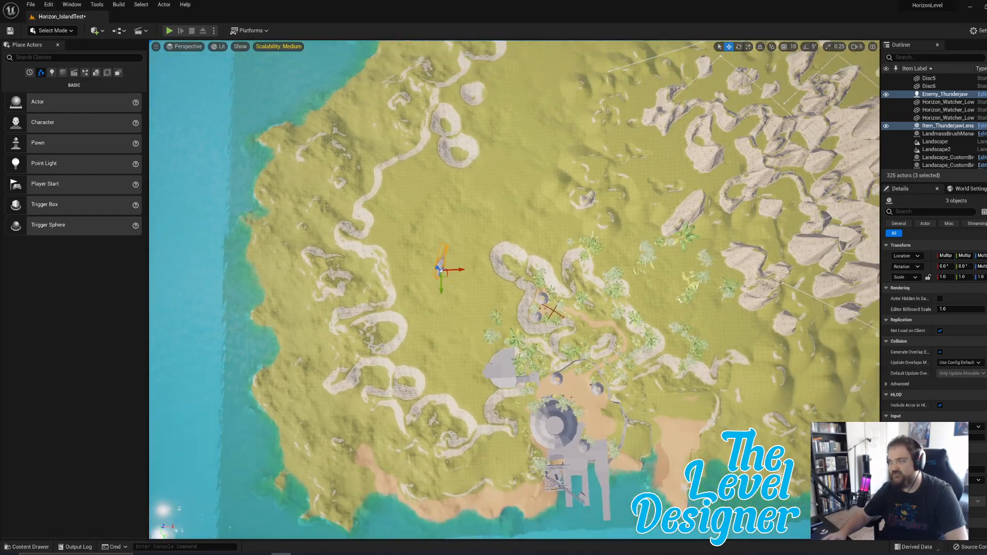
{"action": "right_click_drag", "start_coordinate": [431, 275], "coordinate": [428, 256]}
{"action": "left_click", "coordinate": [805, 191]}
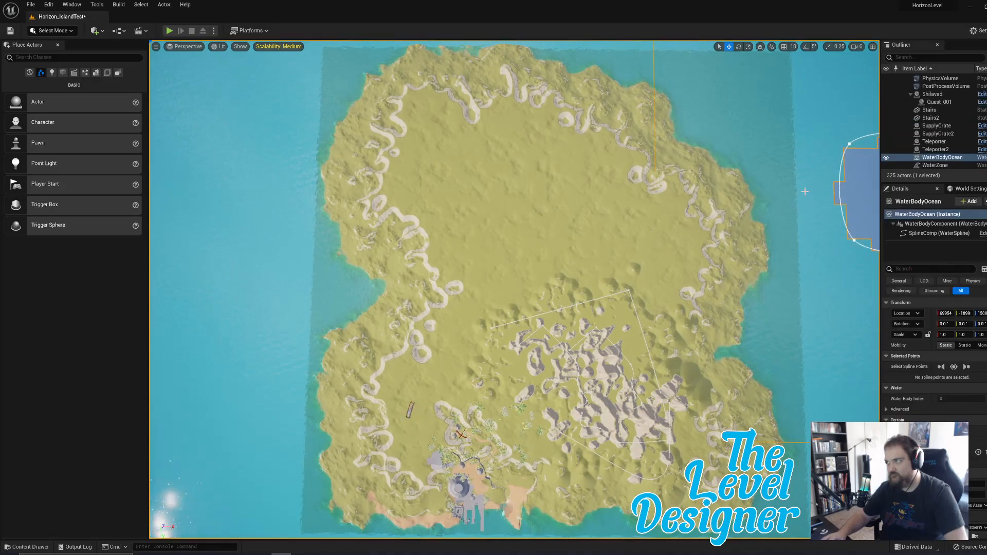
{"action": "left_click", "coordinate": [872, 189]}
{"action": "right_click_drag", "start_coordinate": [872, 190], "coordinate": [871, 190]}
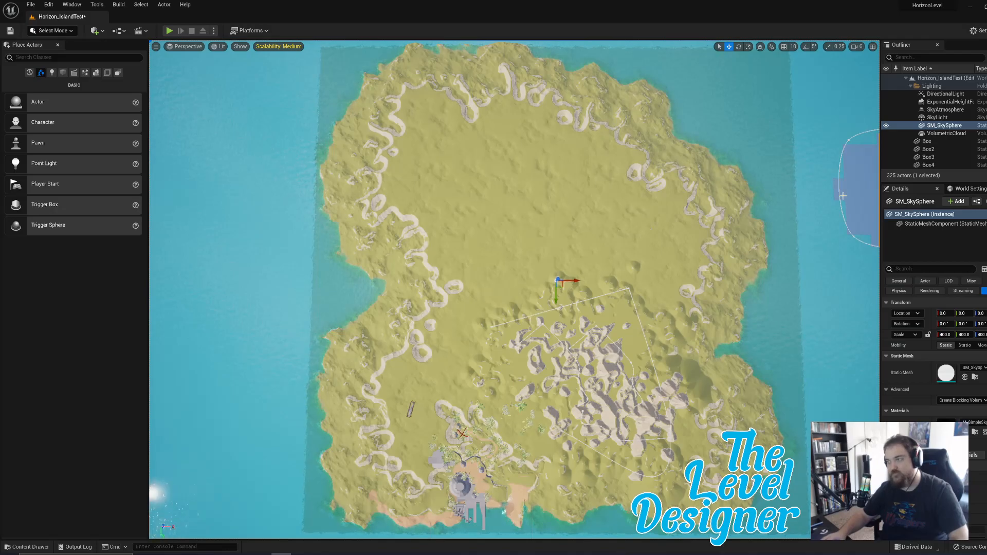
{"action": "key", "text": "super+shift+s"}
{"action": "mouse_move", "coordinate": [317, 43]}
{"action": "left_mouse_down"}
{"action": "mouse_move", "coordinate": [692, 348]}
{"action": "mouse_move", "coordinate": [806, 502]}
{"action": "mouse_move", "coordinate": [813, 538]}
{"action": "mouse_move", "coordinate": [409, 112]}
{"action": "mouse_move", "coordinate": [325, 43]}
{"action": "left_mouse_up"}
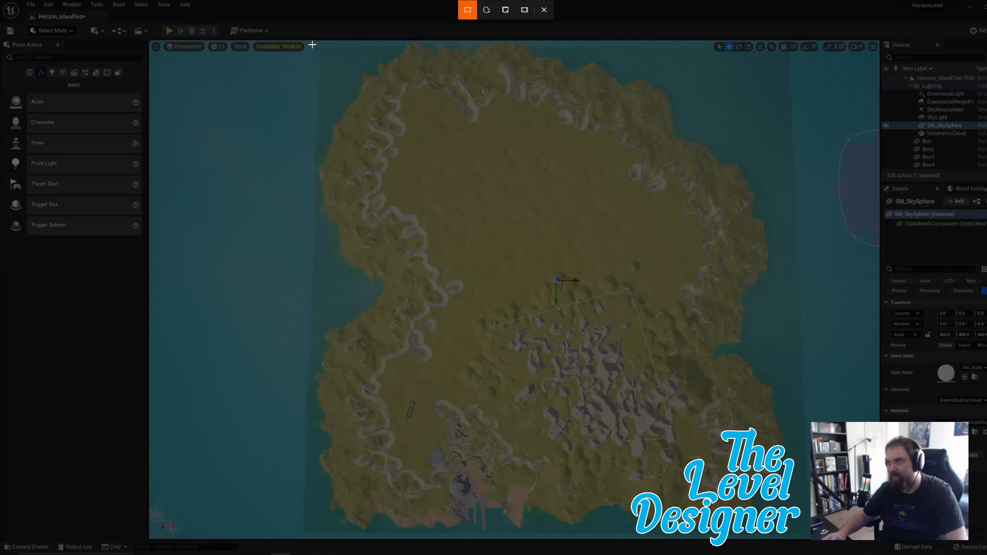
{"action": "left_click_drag", "start_coordinate": [305, 44], "coordinate": [811, 537]}
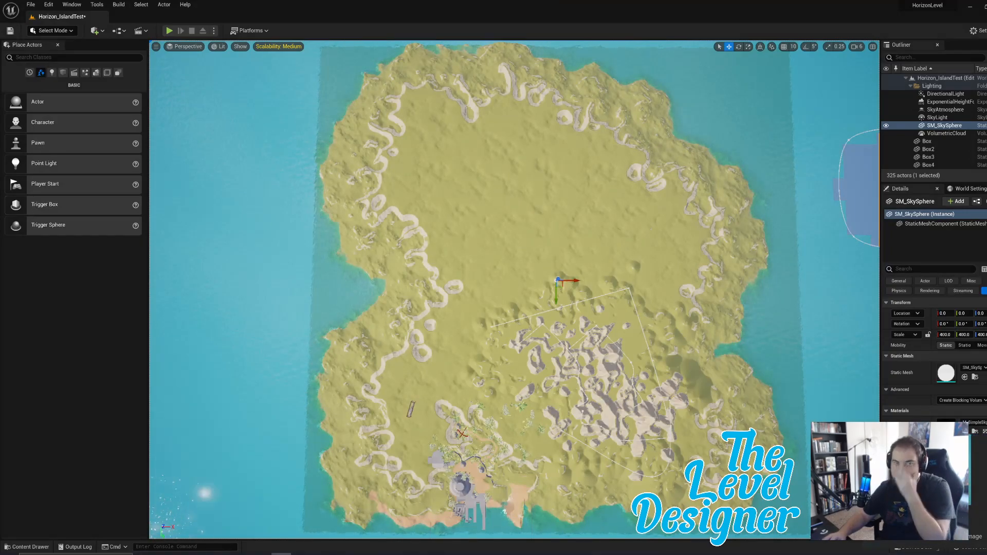
Switch to Photoshop, paste the captured island screenshot into OverheadMap.png, and reorder its layer beneath all the circles, x marks and labels.
{"action": "left_click_drag", "start_coordinate": [0, 304], "coordinate": [554, 177]}
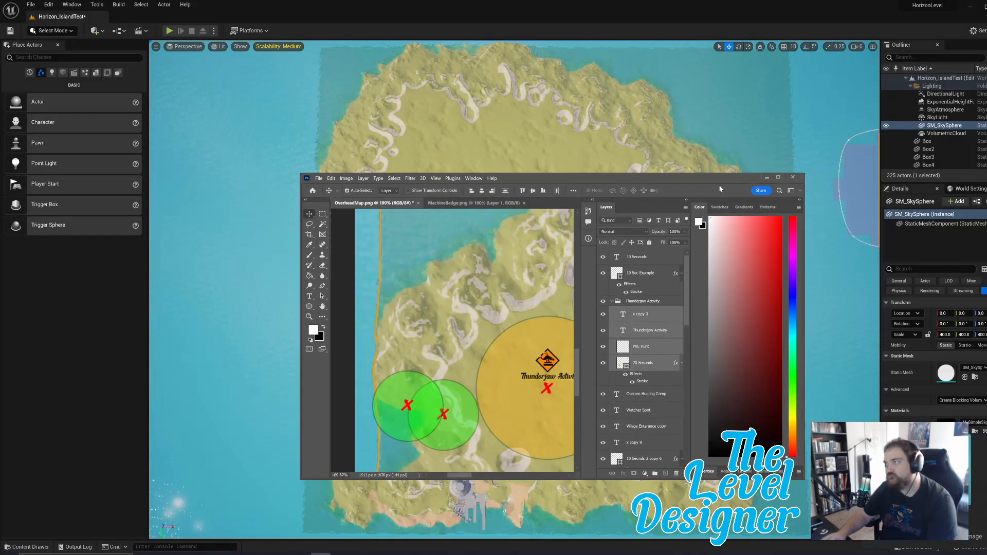
{"action": "left_click", "coordinate": [777, 177]}
{"action": "scroll", "coordinate": [589, 244], "scroll_direction": "down", "scroll_amount": 4}
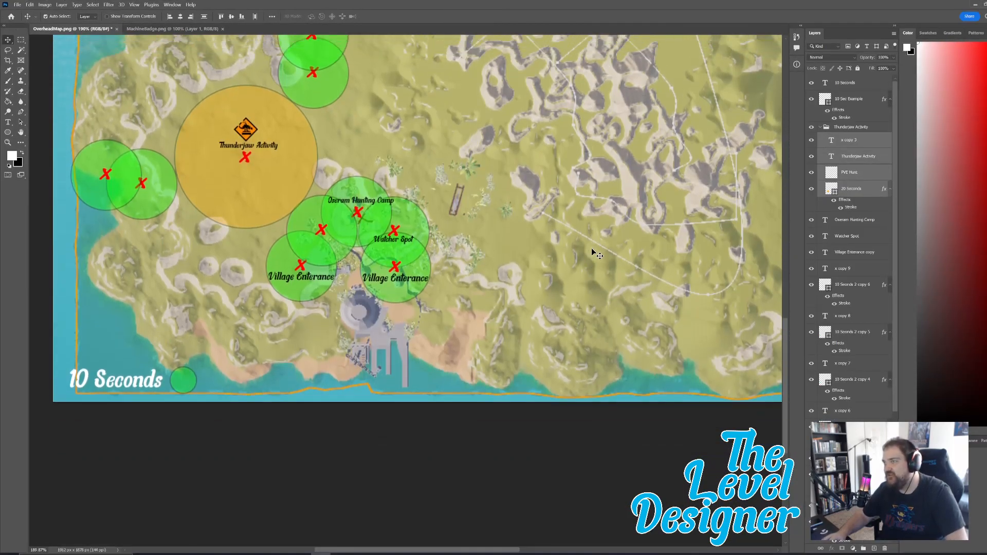
{"action": "scroll", "coordinate": [594, 248], "scroll_direction": "down", "scroll_amount": 3, "text": "alt"}
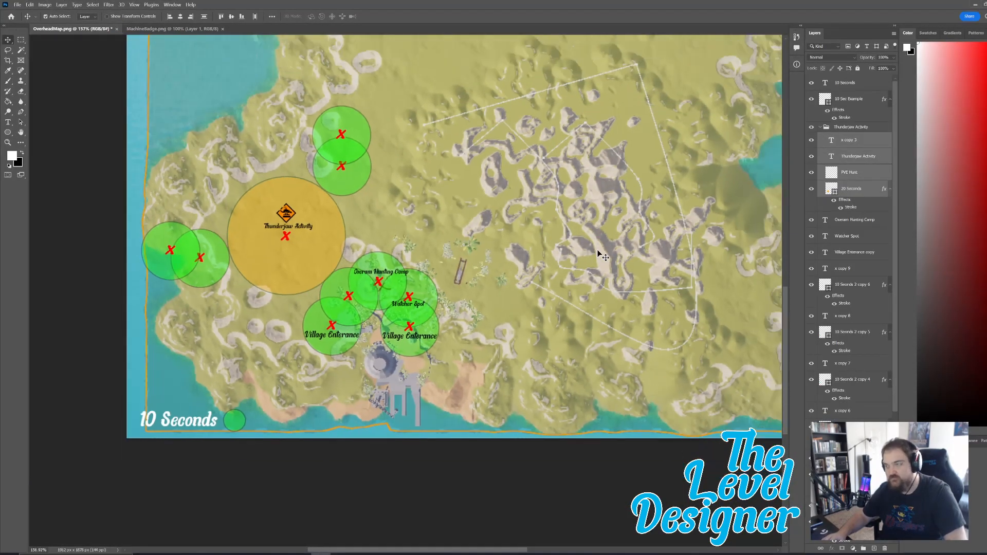
{"action": "scroll", "coordinate": [597, 249], "scroll_direction": "down", "scroll_amount": 5, "text": "alt"}
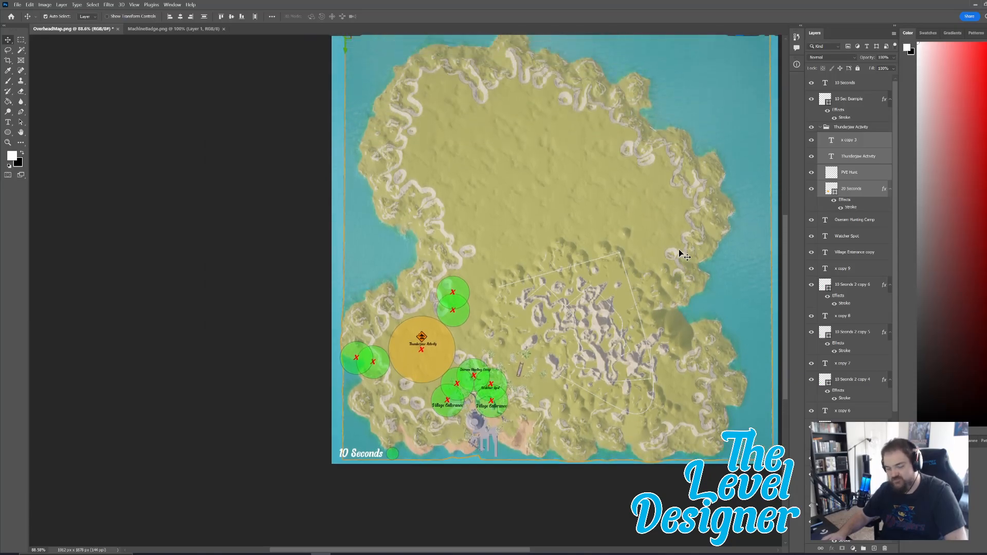
{"action": "key", "text": "ctrl+v"}
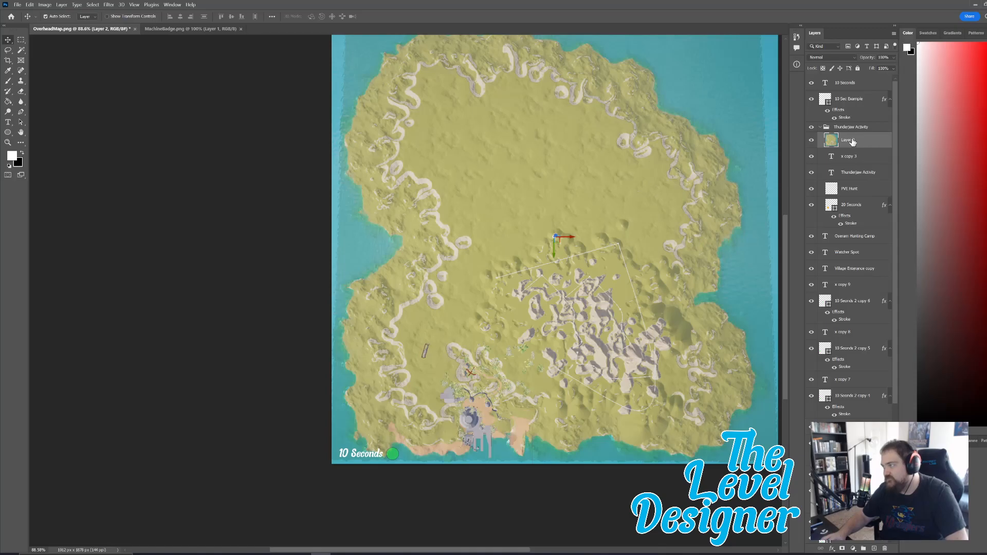
{"action": "left_click_drag", "start_coordinate": [843, 140], "coordinate": [852, 550]}
{"action": "scroll", "coordinate": [539, 422], "scroll_direction": "up", "scroll_amount": 5}
{"action": "scroll", "coordinate": [539, 423], "scroll_direction": "down", "scroll_amount": 4}
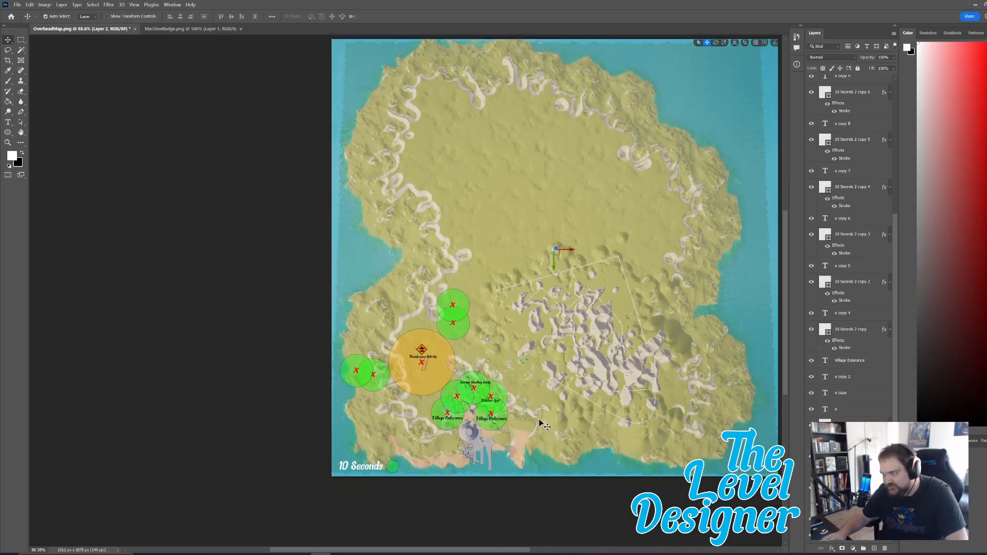
Move the eastern Village Enterance label, red x and green circle together aside to the southeast, clear of the village.
{"action": "scroll", "coordinate": [525, 444], "scroll_direction": "up", "scroll_amount": 5, "text": "ctrl"}
{"action": "scroll", "coordinate": [524, 443], "scroll_direction": "down", "scroll_amount": 1, "text": "ctrl"}
{"action": "scroll", "coordinate": [524, 441], "scroll_direction": "up", "scroll_amount": 5, "text": "alt"}
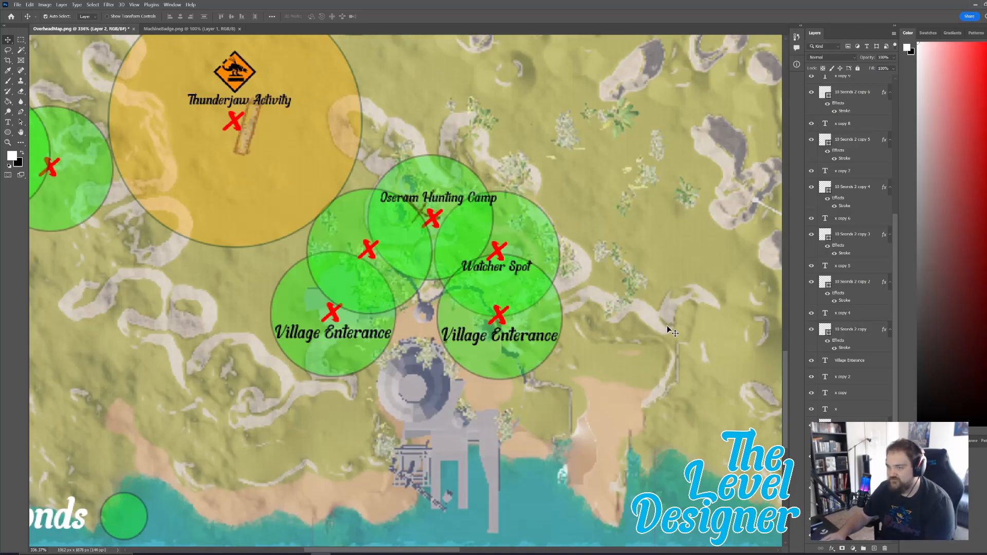
{"action": "scroll", "coordinate": [665, 324], "scroll_direction": "down", "scroll_amount": 4, "text": "ctrl"}
{"action": "scroll", "coordinate": [665, 324], "scroll_direction": "up", "scroll_amount": 1}
{"action": "scroll", "coordinate": [654, 317], "scroll_direction": "down", "scroll_amount": 4, "text": "alt"}
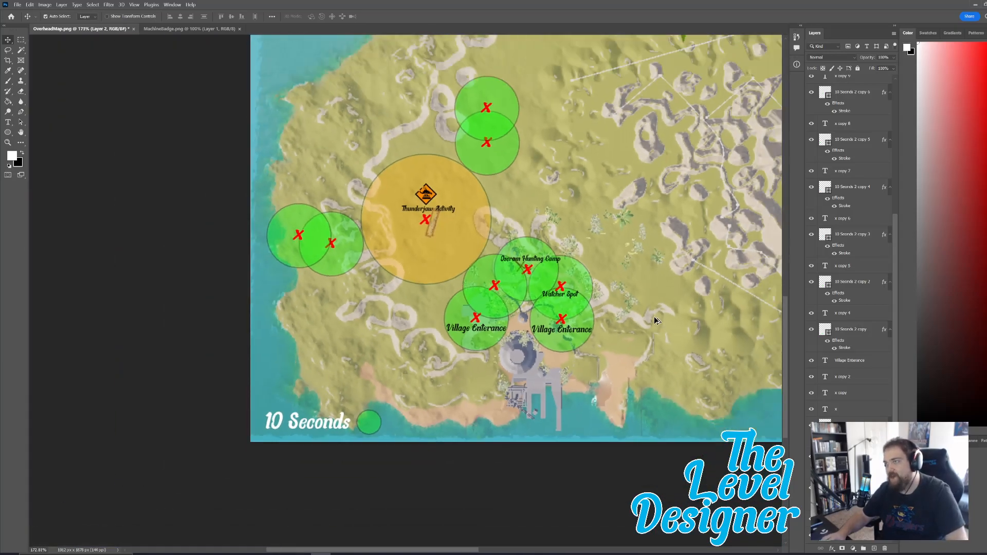
{"action": "scroll", "coordinate": [655, 320], "scroll_direction": "up", "scroll_amount": 4, "text": "alt"}
{"action": "left_click", "coordinate": [491, 329]}
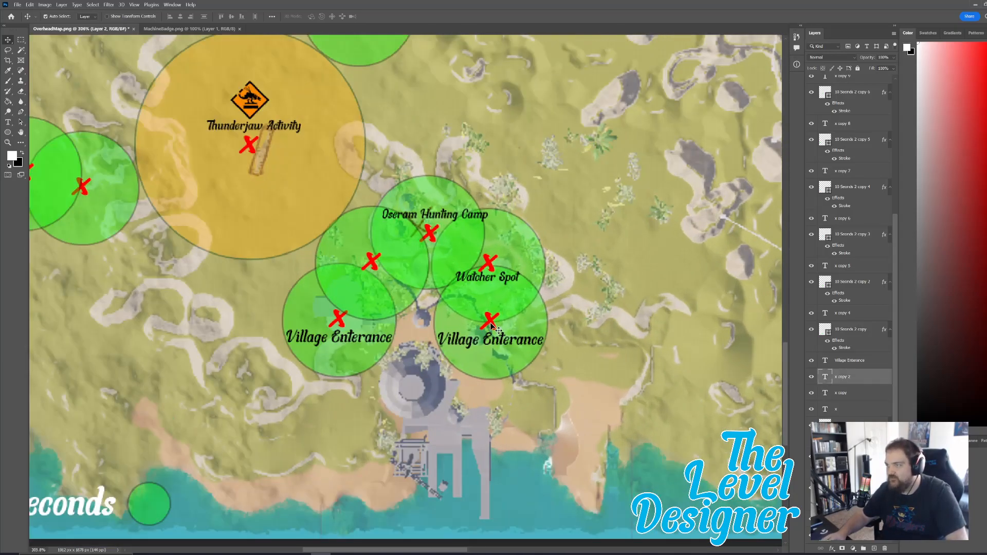
{"action": "left_click", "coordinate": [505, 343], "text": "shift"}
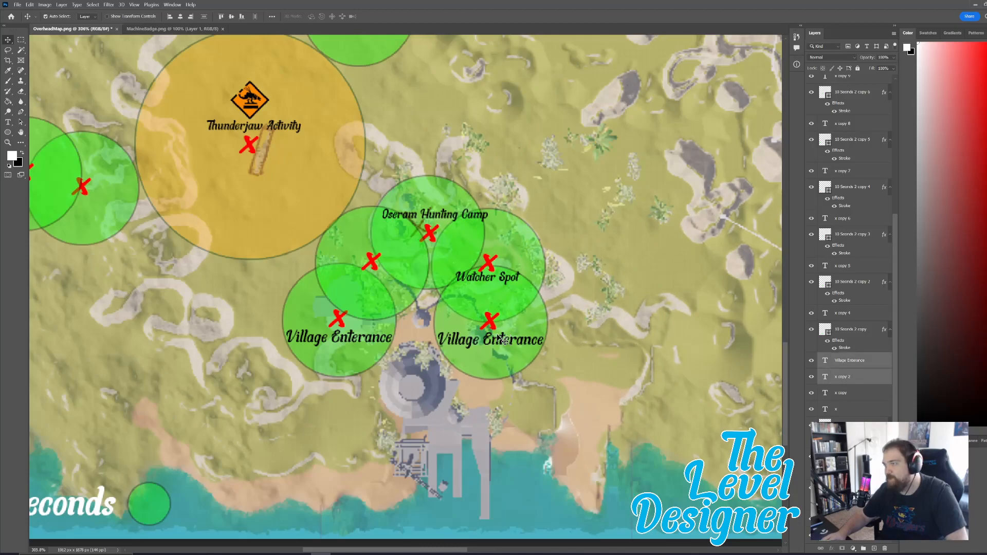
{"action": "mouse_move", "coordinate": [517, 333]}
{"action": "left_mouse_down"}
{"action": "mouse_move", "coordinate": [556, 360]}
{"action": "mouse_move", "coordinate": [675, 396]}
{"action": "mouse_move", "coordinate": [679, 431]}
{"action": "mouse_move", "coordinate": [547, 364]}
{"action": "mouse_move", "coordinate": [509, 308]}
{"action": "mouse_move", "coordinate": [503, 320]}
{"action": "mouse_move", "coordinate": [667, 412]}
{"action": "left_mouse_up"}
Move the Watcher Spot marker group aside to the northeast and the Oseram Hunting Camp group north, clear of the terrain they cover.
{"action": "left_click", "coordinate": [491, 267]}
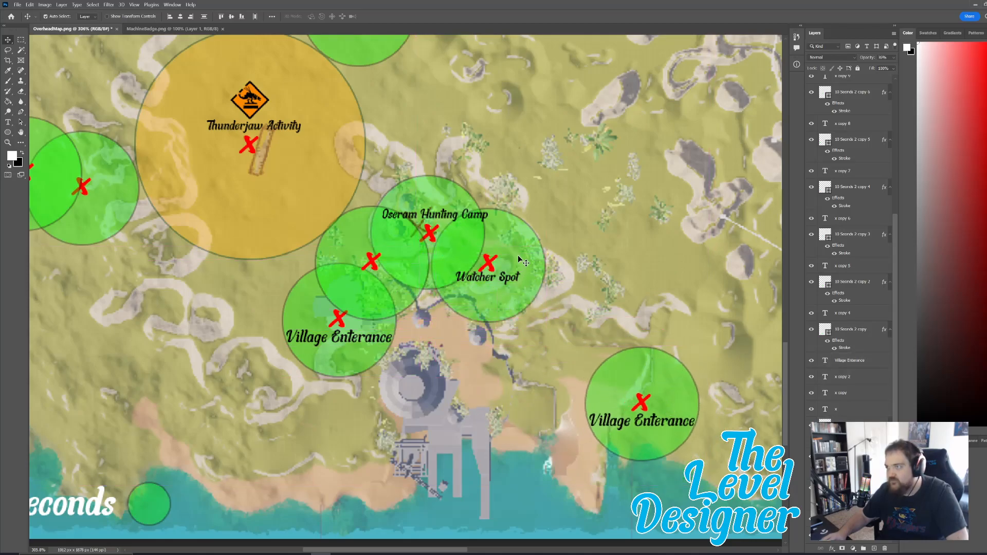
{"action": "left_click", "coordinate": [491, 268]}
{"action": "mouse_move", "coordinate": [522, 258]}
{"action": "left_mouse_down"}
{"action": "mouse_move", "coordinate": [593, 277]}
{"action": "mouse_move", "coordinate": [733, 188]}
{"action": "left_mouse_up"}
{"action": "left_click", "coordinate": [459, 241]}
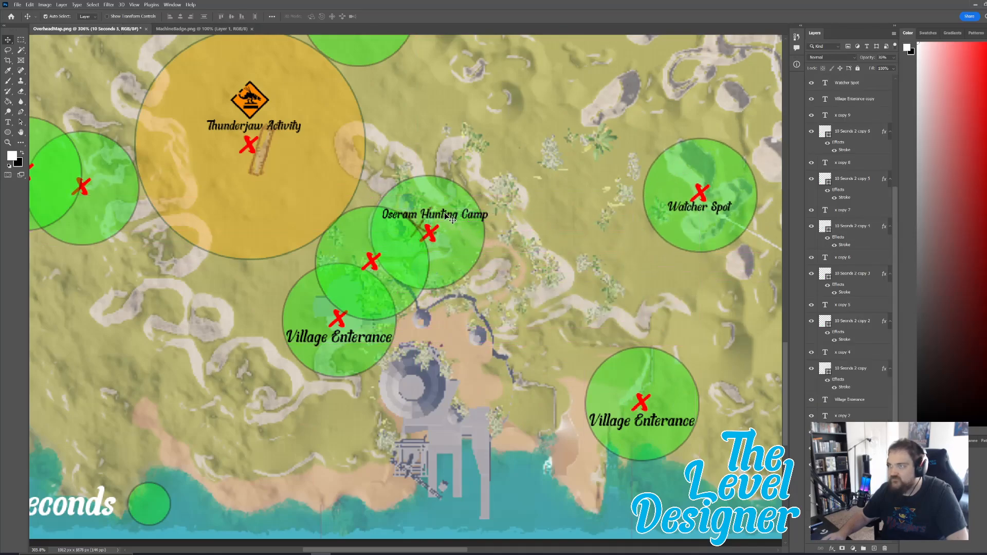
{"action": "mouse_move", "coordinate": [461, 254]}
{"action": "left_mouse_down"}
{"action": "mouse_move", "coordinate": [538, 206]}
{"action": "mouse_move", "coordinate": [551, 141]}
{"action": "left_mouse_up"}
{"action": "key", "text": "ctrl+z"}
Move the unlabelled green circle and red x above the western Village Enterance aside to the southwest coast.
{"action": "left_click", "coordinate": [376, 264]}
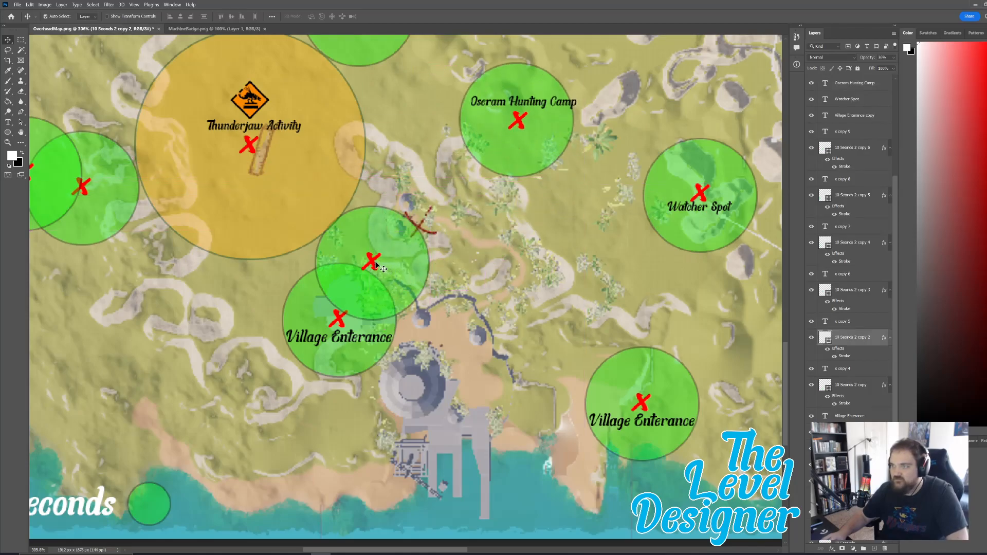
{"action": "left_click", "coordinate": [377, 264], "text": "shift"}
{"action": "left_click_drag", "start_coordinate": [402, 276], "coordinate": [212, 482]}
Move the western Village Enterance label, red x and circle together slightly northwest to match the village entrance on the new map.
{"action": "left_click", "coordinate": [351, 327]}
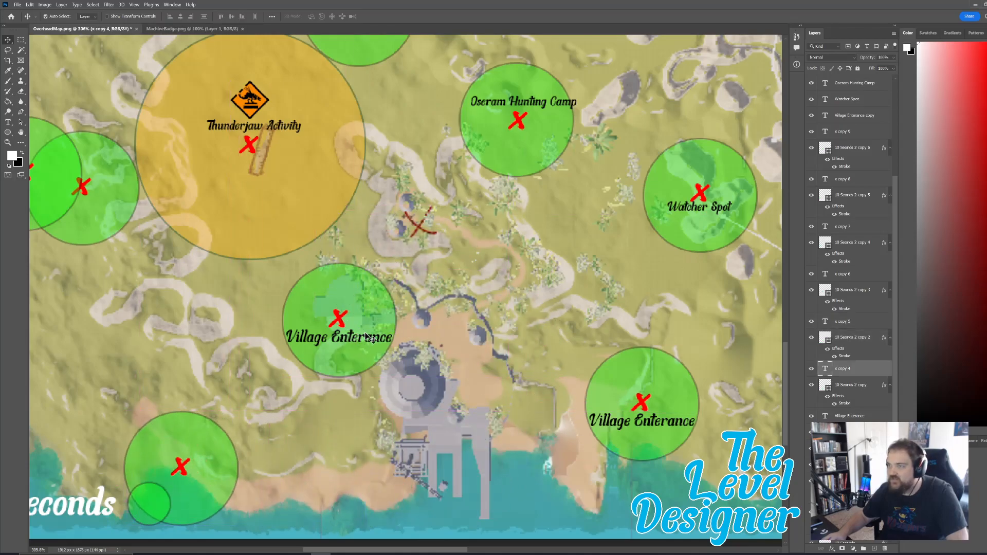
{"action": "left_click", "coordinate": [373, 339], "text": "shift"}
{"action": "left_click", "coordinate": [369, 320], "text": "shift"}
{"action": "left_click_drag", "start_coordinate": [381, 313], "coordinate": [360, 299]}
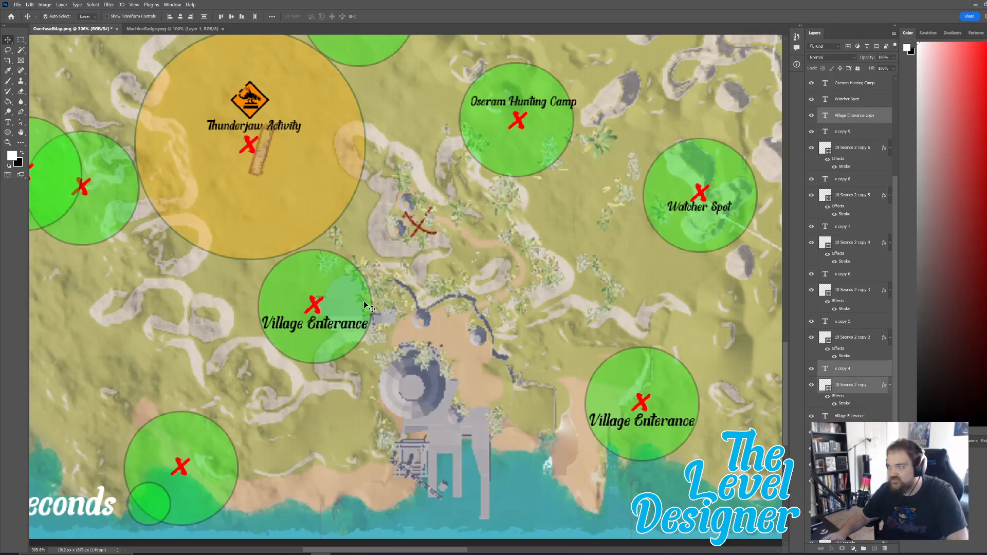
Move the eastern Village Enterance label, red x and circle back to the entrance northeast of the round village building.
{"action": "left_click", "coordinate": [670, 400]}
{"action": "left_click", "coordinate": [641, 402], "text": "shift"}
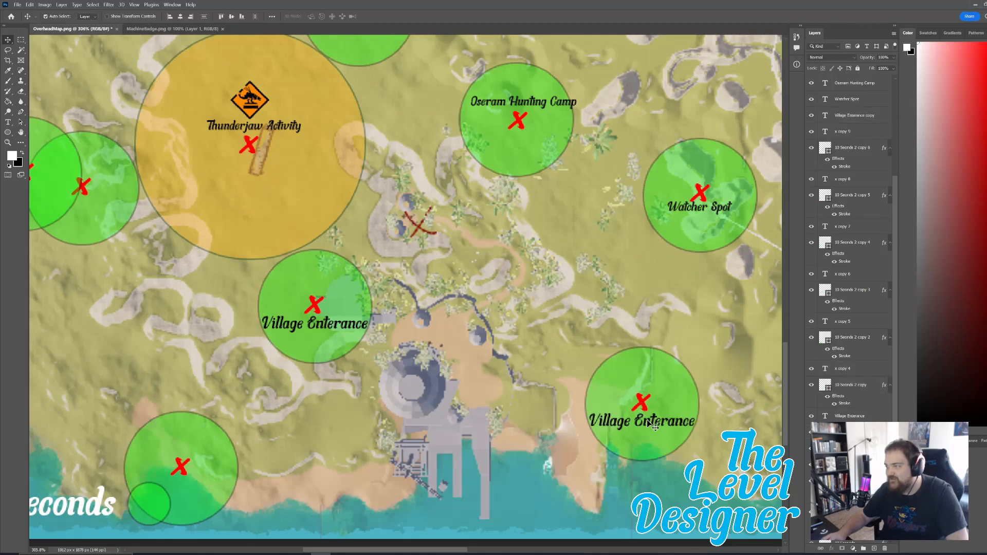
{"action": "left_click", "coordinate": [652, 428]}
{"action": "left_click_drag", "start_coordinate": [631, 371], "coordinate": [514, 299]}
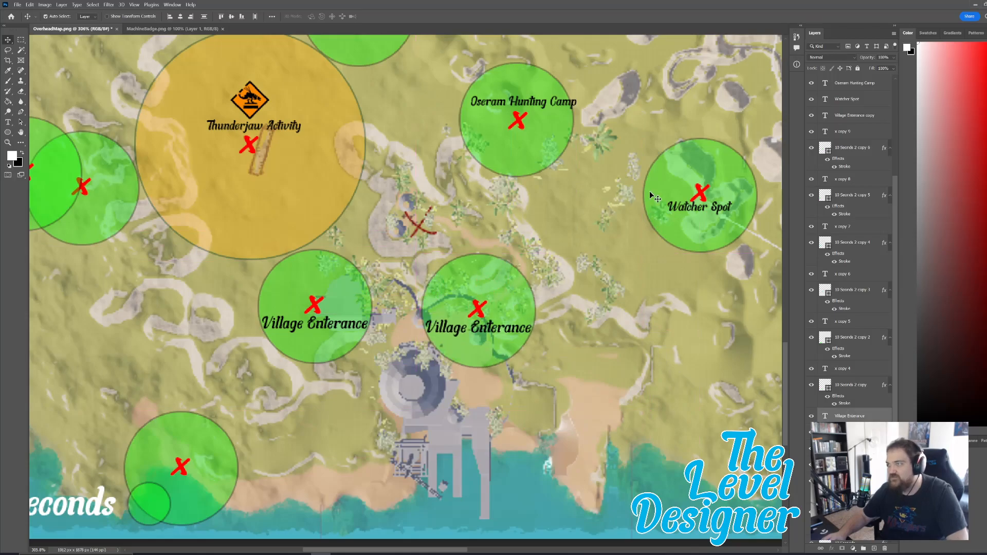
Place the Watcher Spot group just north of the eastern Village Enterance, and the Oseram Hunting Camp group over the red camp structure.
{"action": "left_click", "coordinate": [715, 196]}
{"action": "left_click", "coordinate": [702, 193], "text": "shift"}
{"action": "left_click_drag", "start_coordinate": [728, 206], "coordinate": [512, 240]}
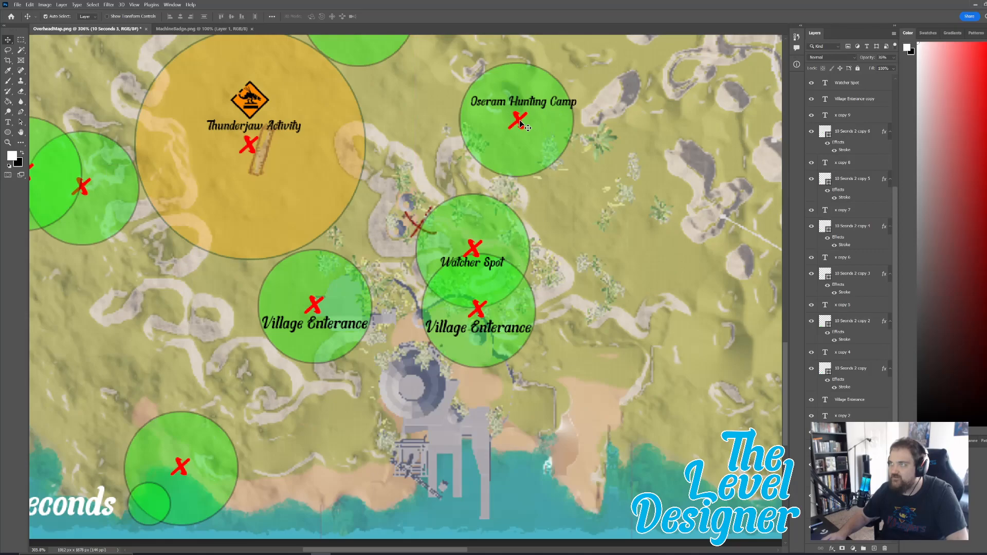
{"action": "left_click_drag", "start_coordinate": [560, 124], "coordinate": [455, 230]}
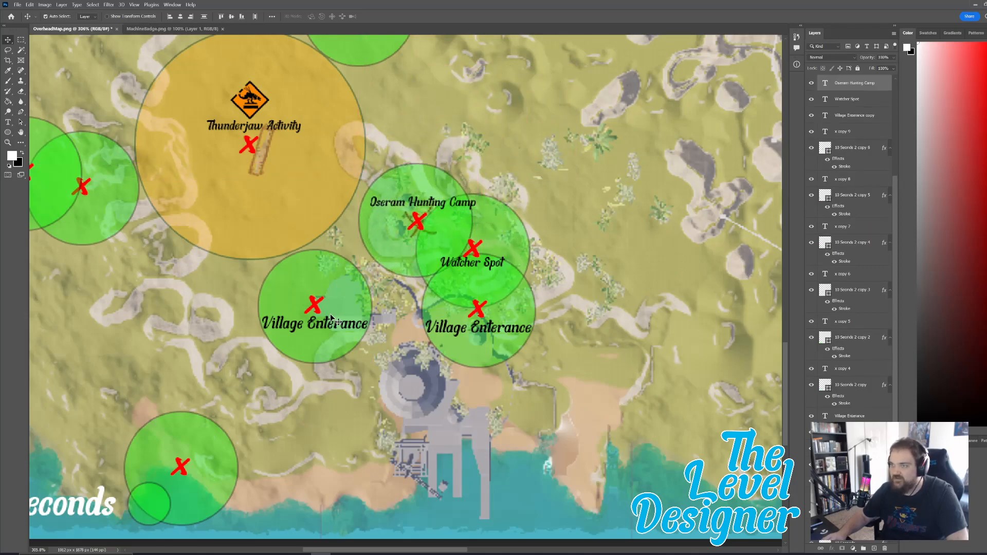
Move the unlabelled circle and red x from the southwest coast to between the western Village Enterance and Oseram Hunting Camp circles.
{"action": "left_click", "coordinate": [181, 469]}
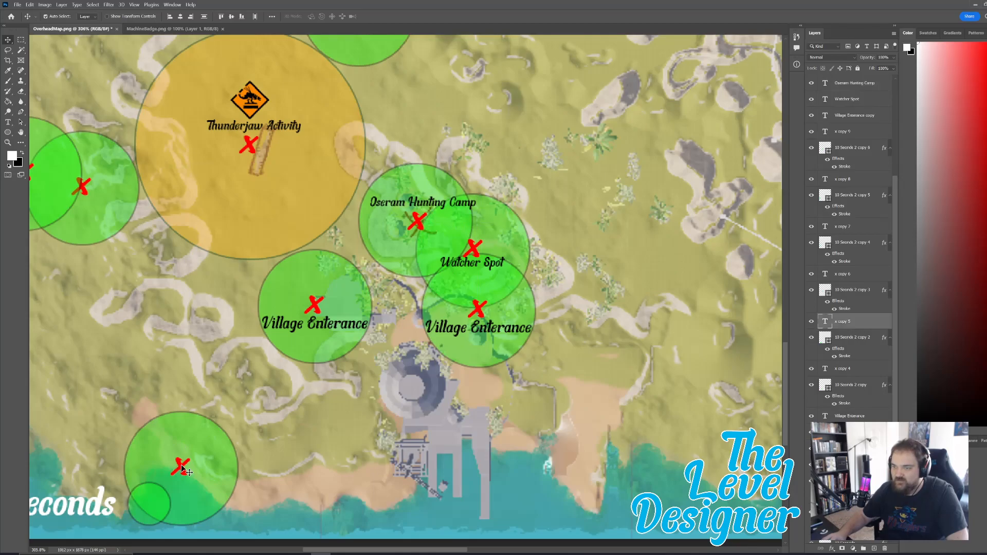
{"action": "left_click", "coordinate": [214, 465], "text": "shift"}
{"action": "left_click_drag", "start_coordinate": [214, 465], "coordinate": [392, 258]}
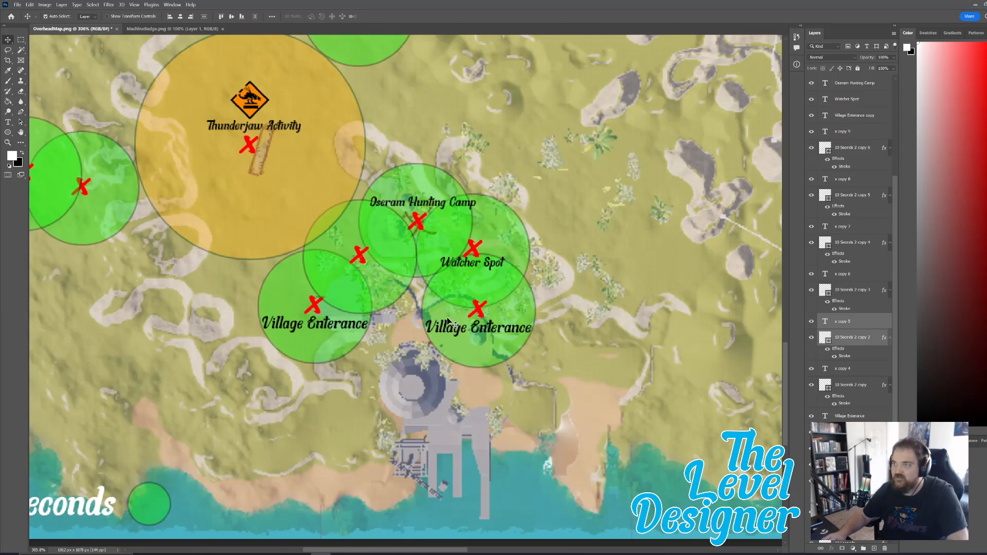
Move the Thunderjaw Activity label, red x, machine badge and orange circle together slightly east, placing the x at the fallen log's upper end.
{"action": "scroll", "coordinate": [424, 329], "scroll_direction": "down", "scroll_amount": 1}
{"action": "scroll", "coordinate": [421, 320], "scroll_direction": "up", "scroll_amount": 4}
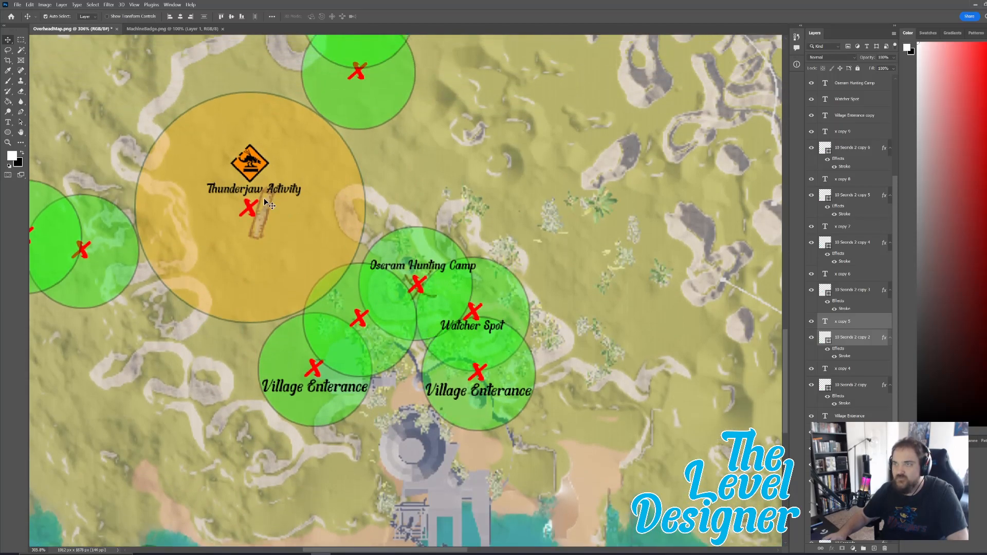
{"action": "left_click", "coordinate": [246, 210]}
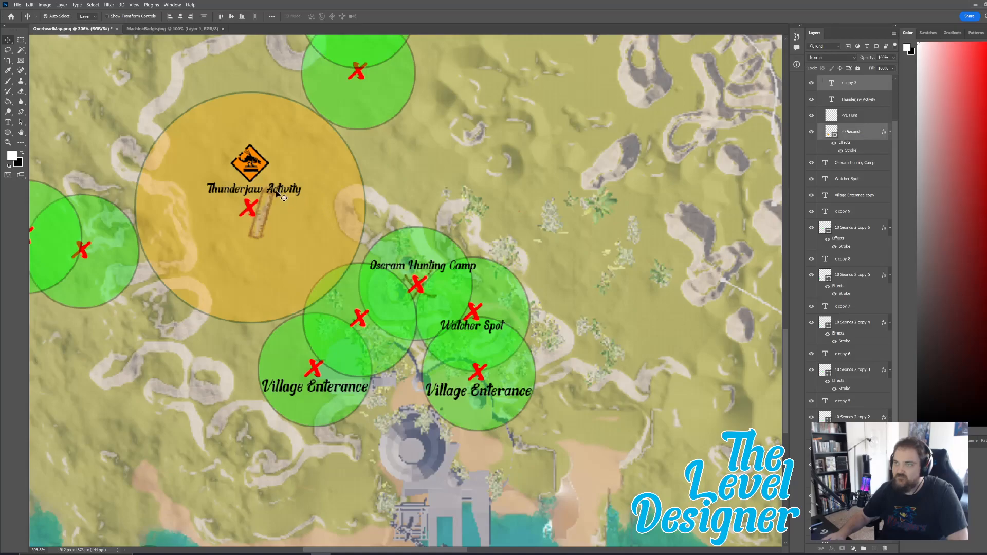
{"action": "left_click", "coordinate": [255, 176], "text": "shift"}
{"action": "left_click", "coordinate": [254, 171], "text": "shift"}
{"action": "mouse_move", "coordinate": [329, 205]}
{"action": "left_mouse_down"}
{"action": "mouse_move", "coordinate": [351, 209]}
{"action": "mouse_move", "coordinate": [336, 211]}
{"action": "mouse_move", "coordinate": [326, 184]}
{"action": "mouse_move", "coordinate": [340, 202]}
{"action": "left_mouse_up"}
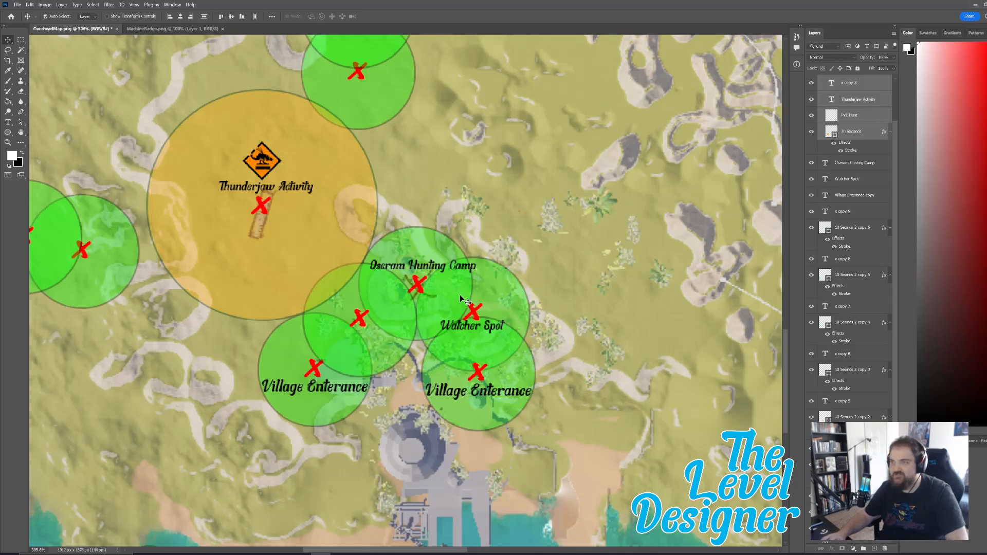
Move the two unlabelled green circles north of the Thunderjaw circle, each with its red x, west onto the pale rock path.
{"action": "scroll", "coordinate": [395, 302], "scroll_direction": "down", "scroll_amount": 1}
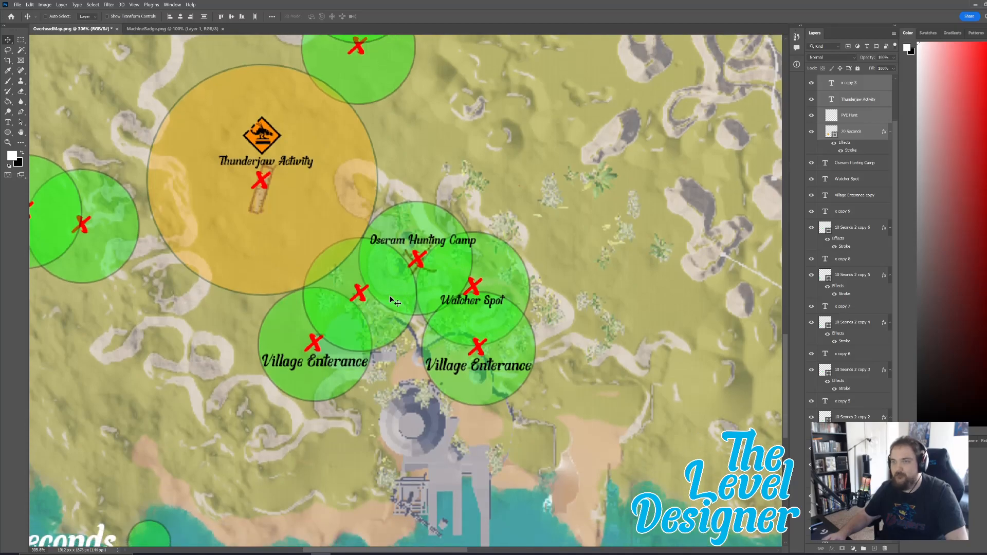
{"action": "scroll", "coordinate": [387, 294], "scroll_direction": "down", "scroll_amount": 1, "text": "ctrl"}
{"action": "scroll", "coordinate": [386, 295], "scroll_direction": "up", "scroll_amount": 3, "text": "ctrl"}
{"action": "scroll", "coordinate": [386, 295], "scroll_direction": "up", "scroll_amount": 2, "text": "ctrl"}
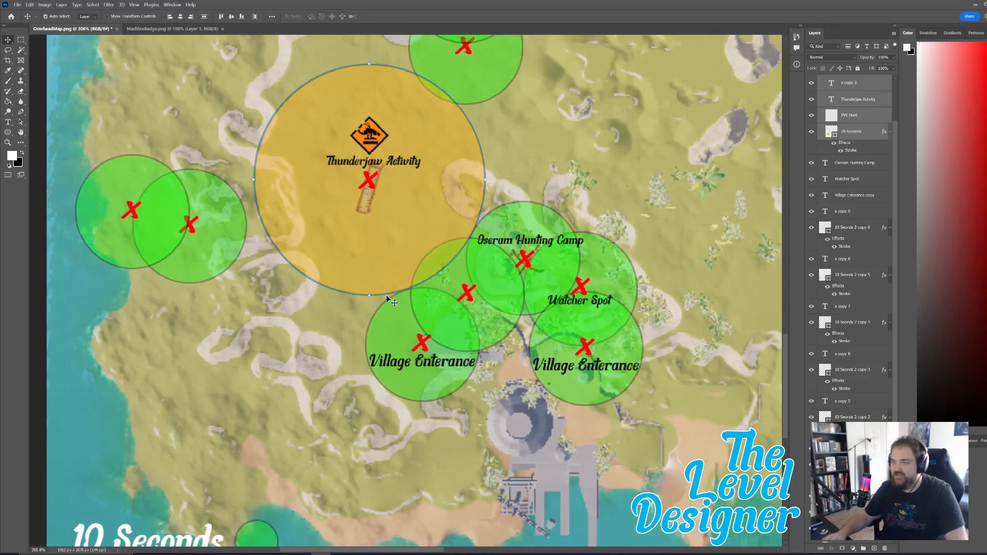
{"action": "scroll", "coordinate": [387, 294], "scroll_direction": "down", "scroll_amount": 3, "text": "alt"}
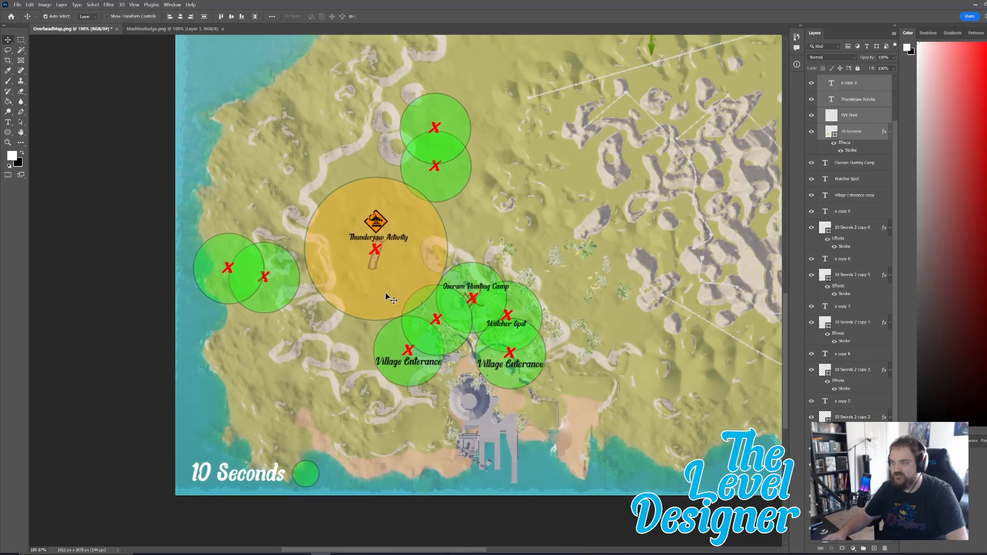
{"action": "scroll", "coordinate": [394, 288], "scroll_direction": "up", "scroll_amount": 3}
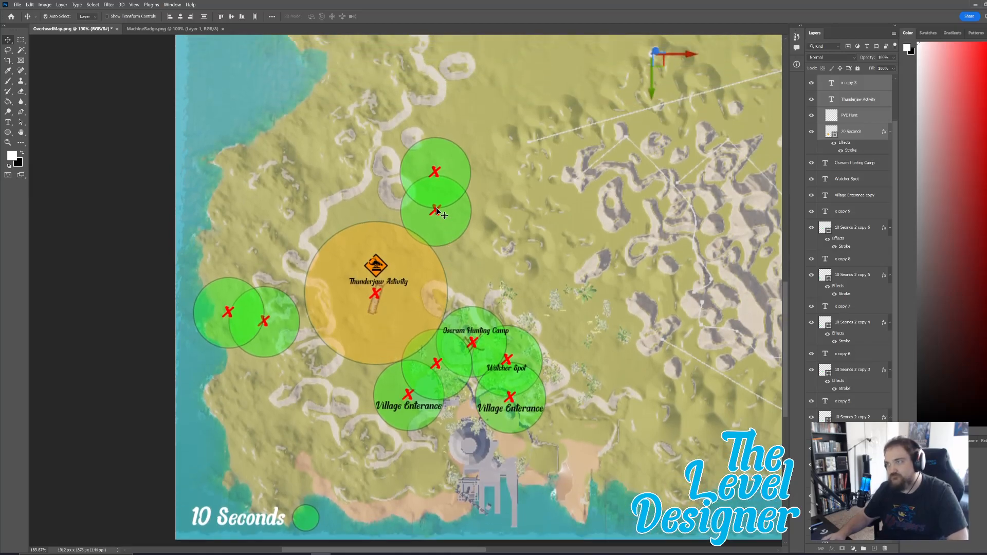
{"action": "left_click", "coordinate": [436, 212]}
{"action": "left_click", "coordinate": [451, 216], "text": "shift"}
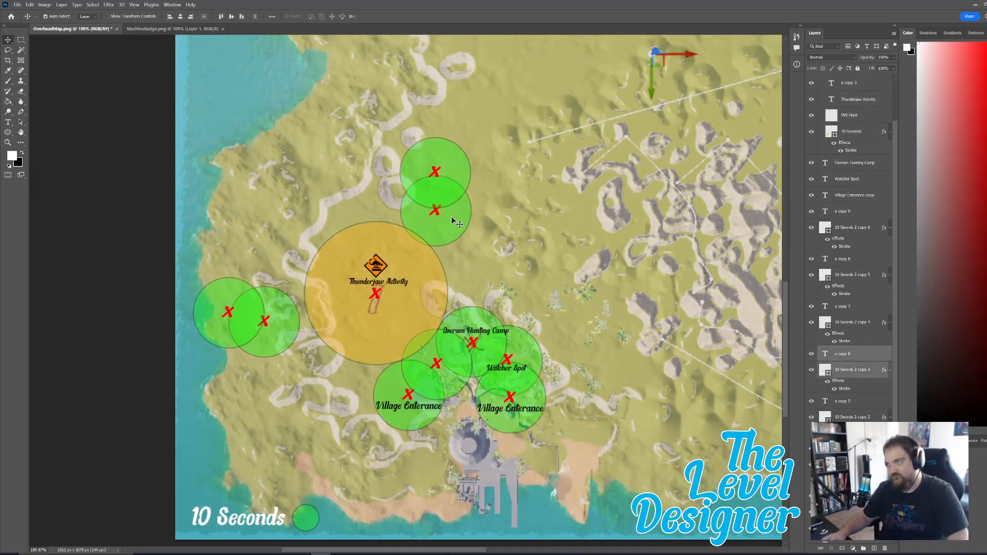
{"action": "left_click_drag", "start_coordinate": [451, 217], "coordinate": [436, 210]}
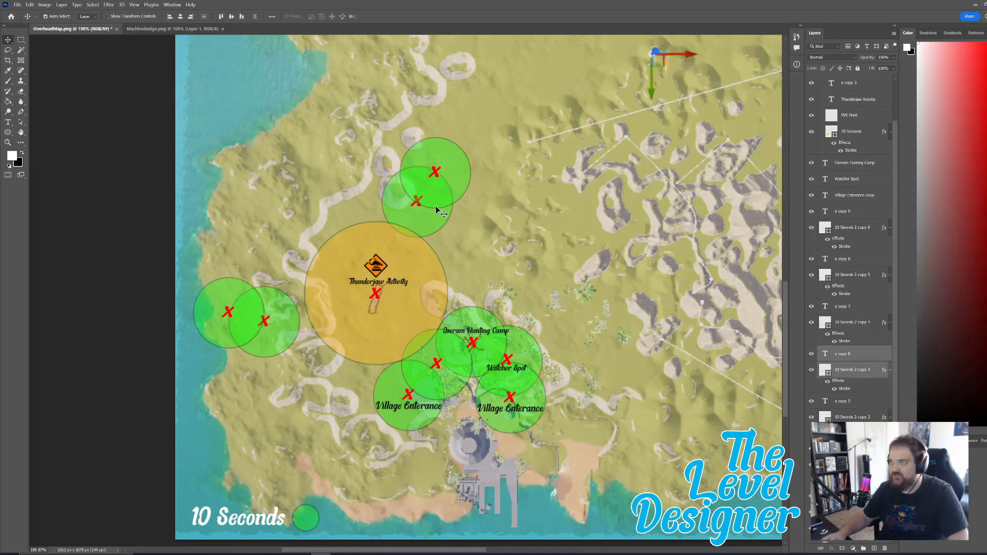
{"action": "left_click", "coordinate": [446, 171]}
{"action": "left_click", "coordinate": [437, 170], "text": "shift"}
{"action": "left_click_drag", "start_coordinate": [451, 169], "coordinate": [424, 165]}
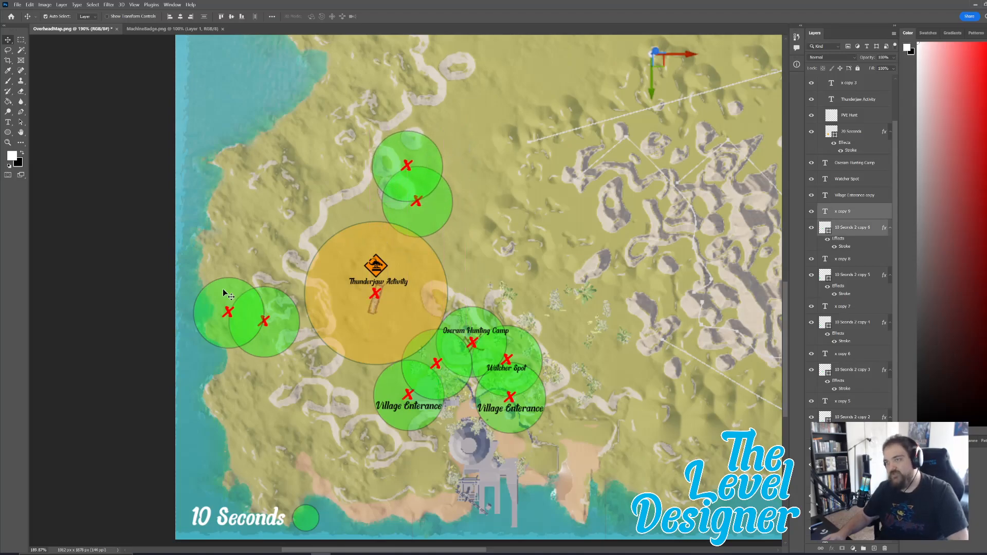
Move the two western unlabelled circles with their x marks northeast, stacking them at the Thunderjaw circle's northwest edge, and clear the selection.
{"action": "left_click", "coordinate": [279, 327]}
{"action": "left_click", "coordinate": [265, 321], "text": "shift"}
{"action": "left_click_drag", "start_coordinate": [278, 327], "coordinate": [301, 267]}
{"action": "left_click", "coordinate": [226, 312]}
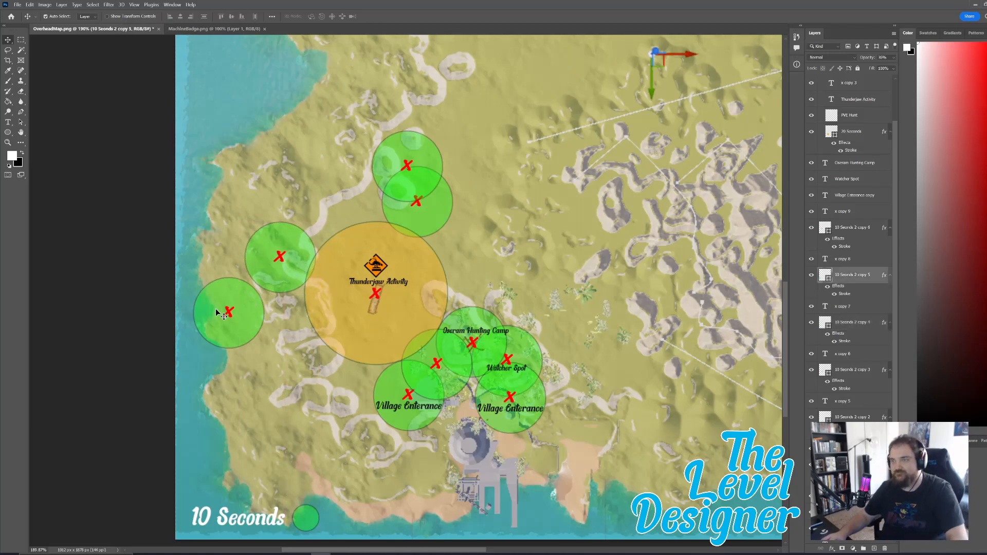
{"action": "left_click_drag", "start_coordinate": [228, 314], "coordinate": [300, 223]}
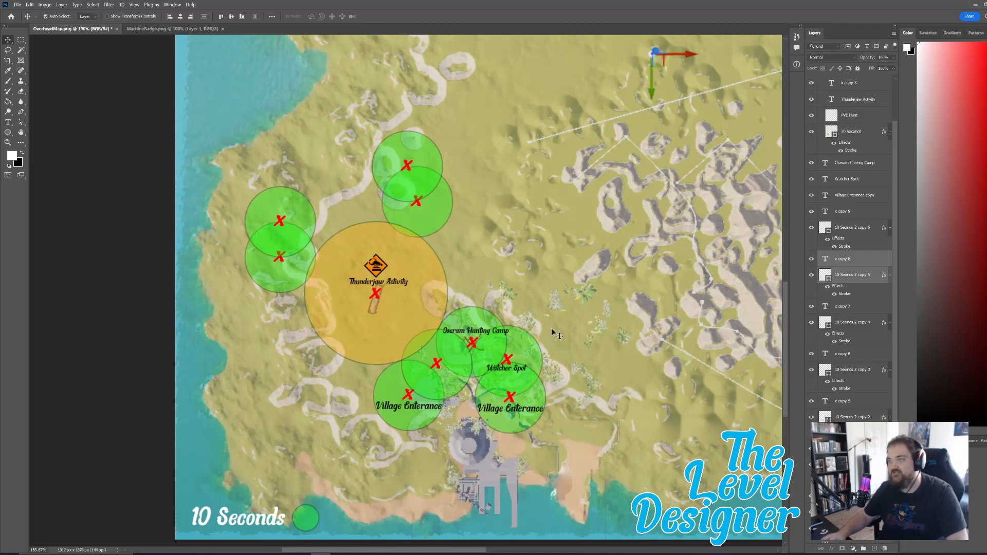
{"action": "scroll", "coordinate": [629, 311], "scroll_direction": "down", "scroll_amount": 1}
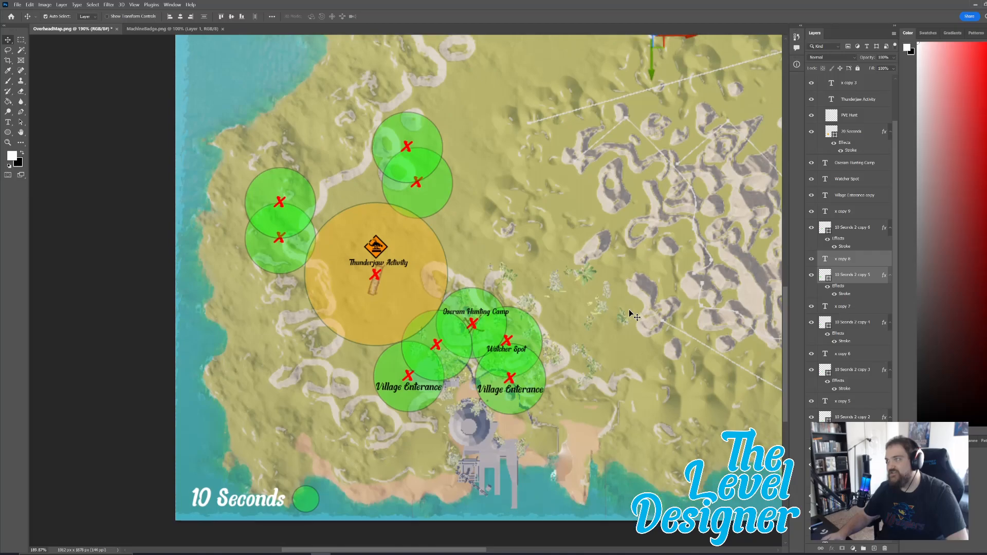
{"action": "scroll", "coordinate": [630, 312], "scroll_direction": "up", "scroll_amount": 5}
{"action": "left_click", "coordinate": [138, 293]}
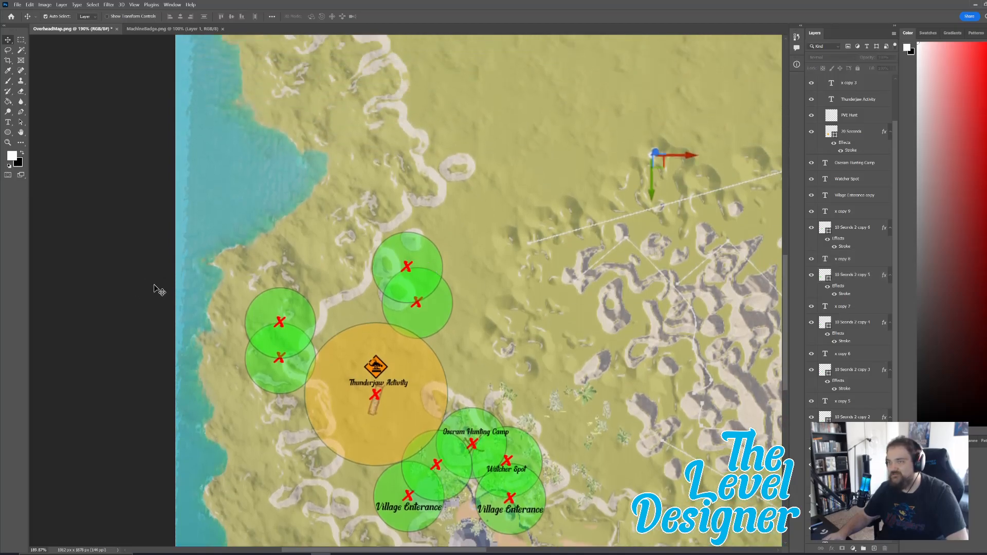
Save the map as OverheadMap.psd in Photoshop format with Maximize Compatibility, and close the MachineBadge document.
{"action": "left_click", "coordinate": [20, 5]}
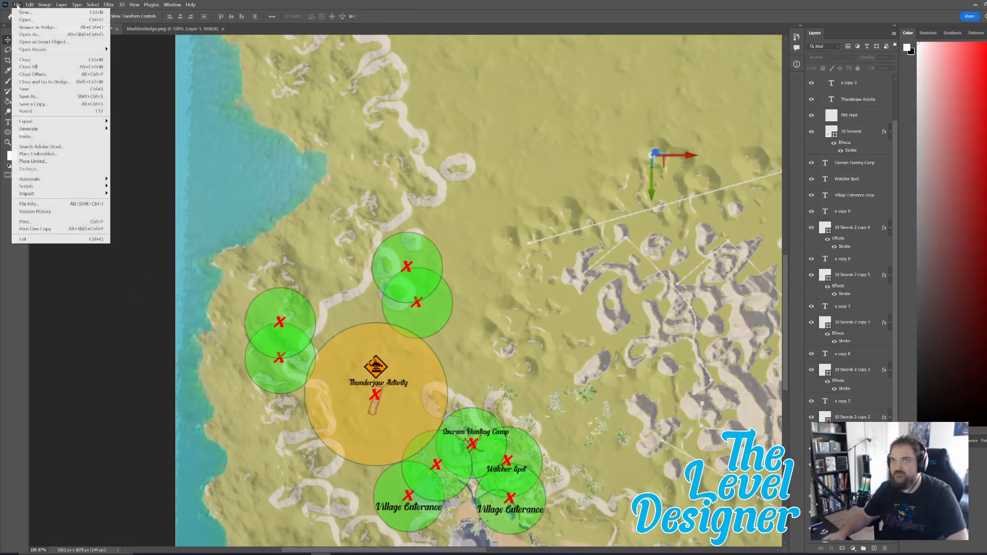
{"action": "left_click", "coordinate": [44, 91]}
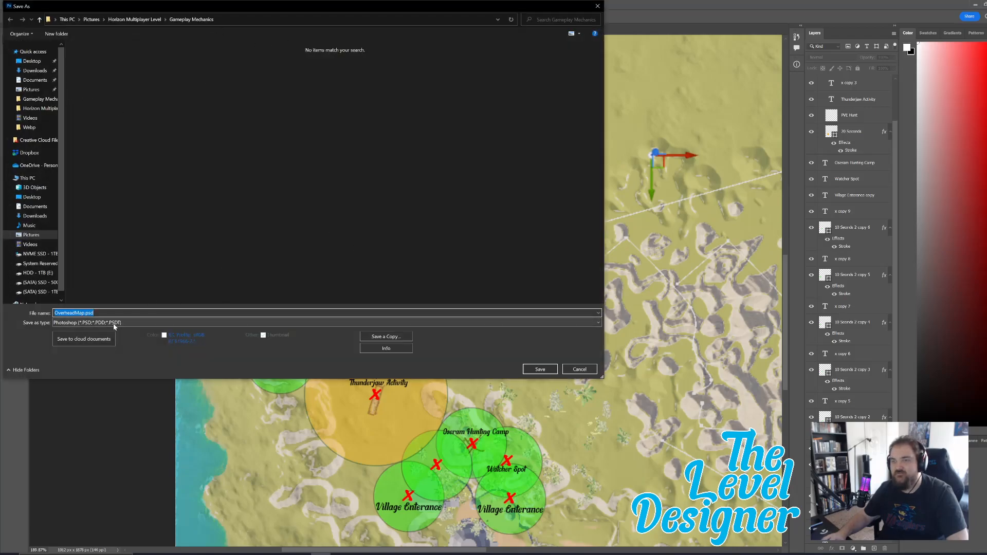
{"action": "left_click", "coordinate": [543, 368]}
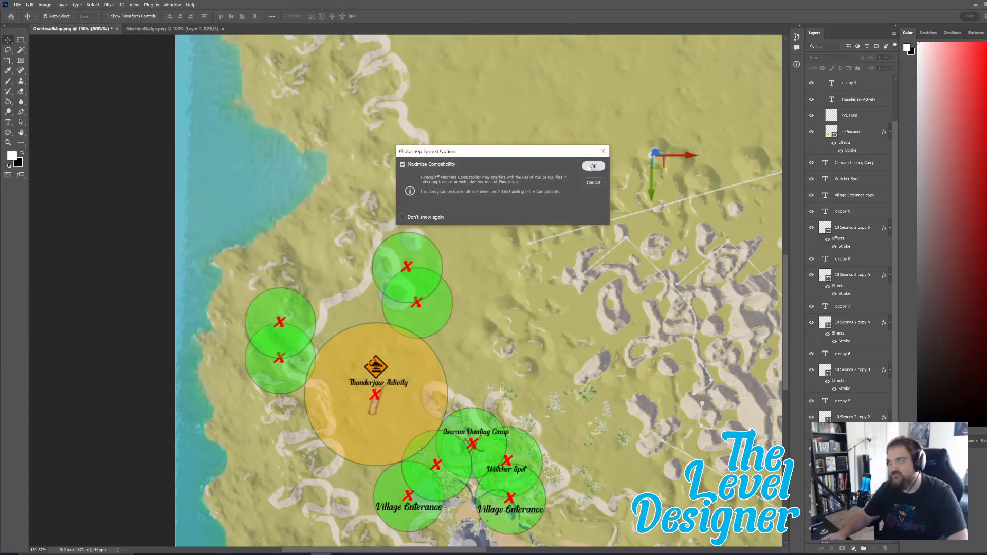
{"action": "left_click", "coordinate": [591, 166]}
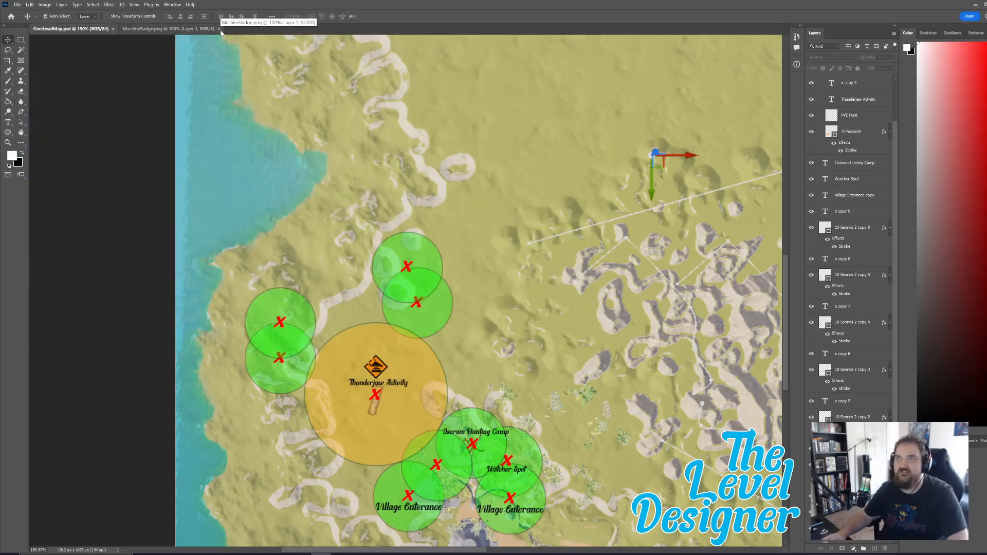
{"action": "left_click", "coordinate": [219, 30]}
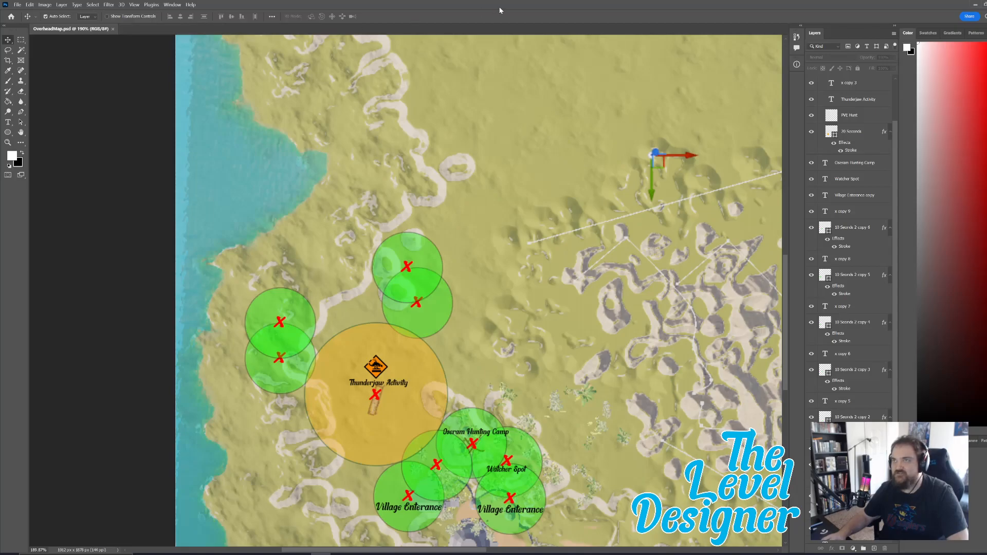
Switch to Unreal Editor and place a basic cube on the grey structure at the village's western entrance.
{"action": "left_click_drag", "start_coordinate": [364, 5], "coordinate": [0, 265]}
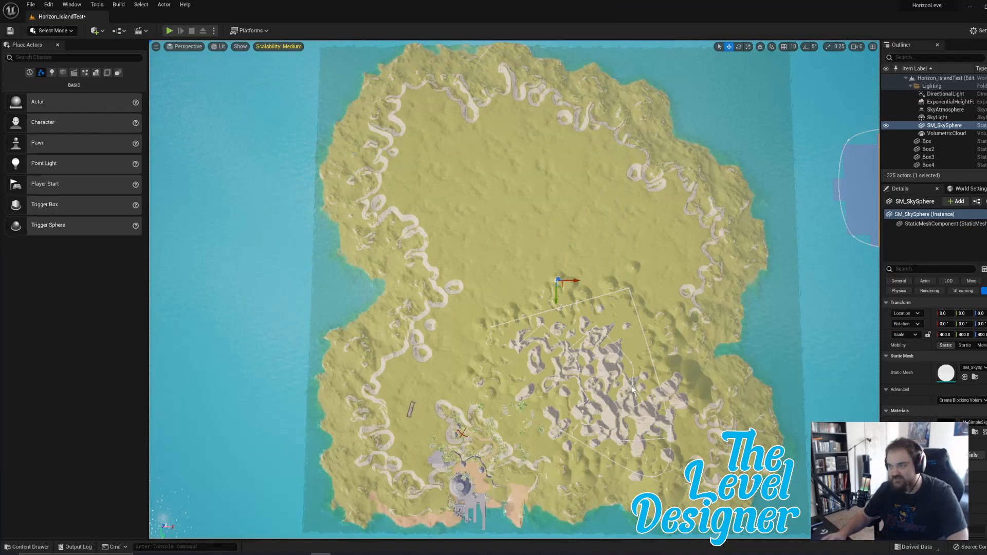
{"action": "right_click_drag", "start_coordinate": [514, 289], "coordinate": [434, 277]}
{"action": "key", "text": "w"}
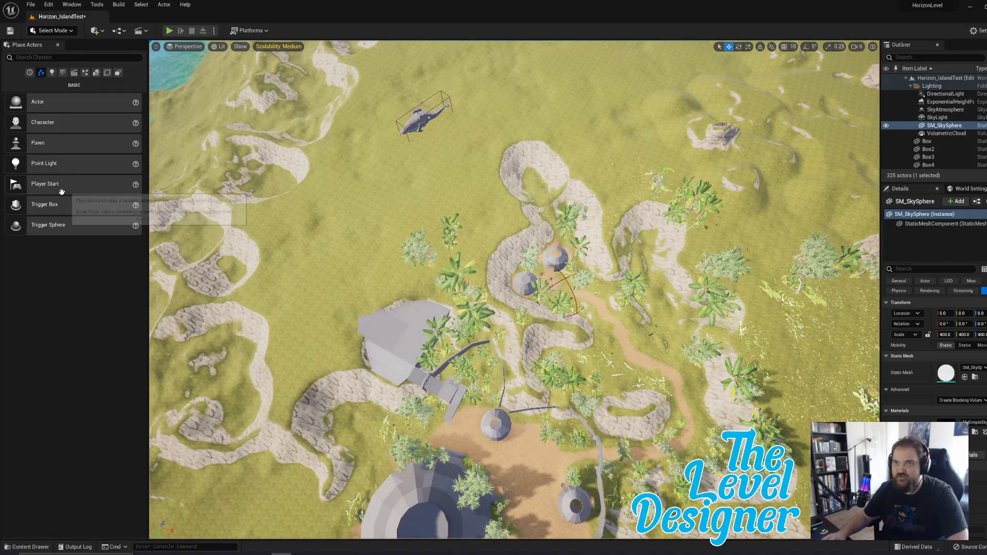
{"action": "left_click", "coordinate": [63, 73]}
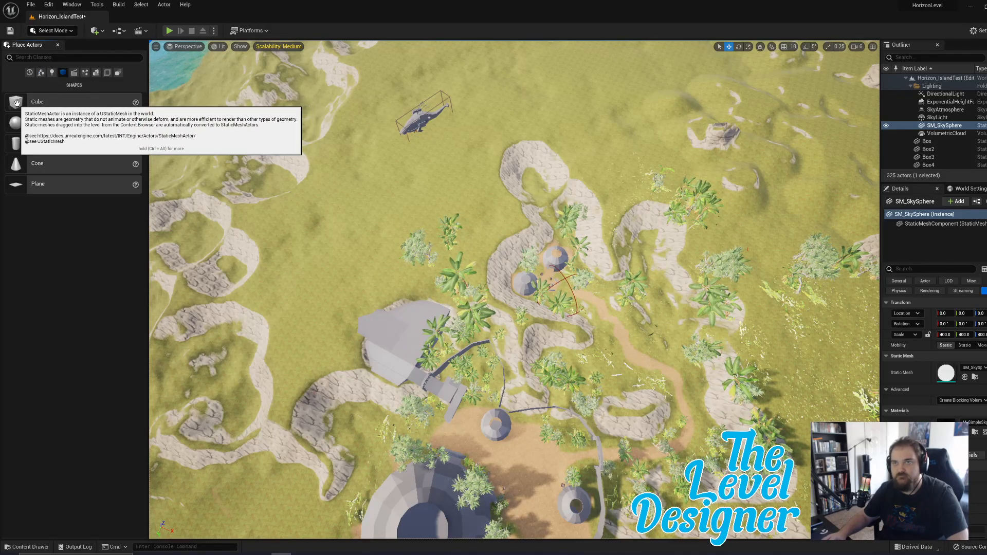
{"action": "left_click_drag", "start_coordinate": [32, 101], "coordinate": [405, 257]}
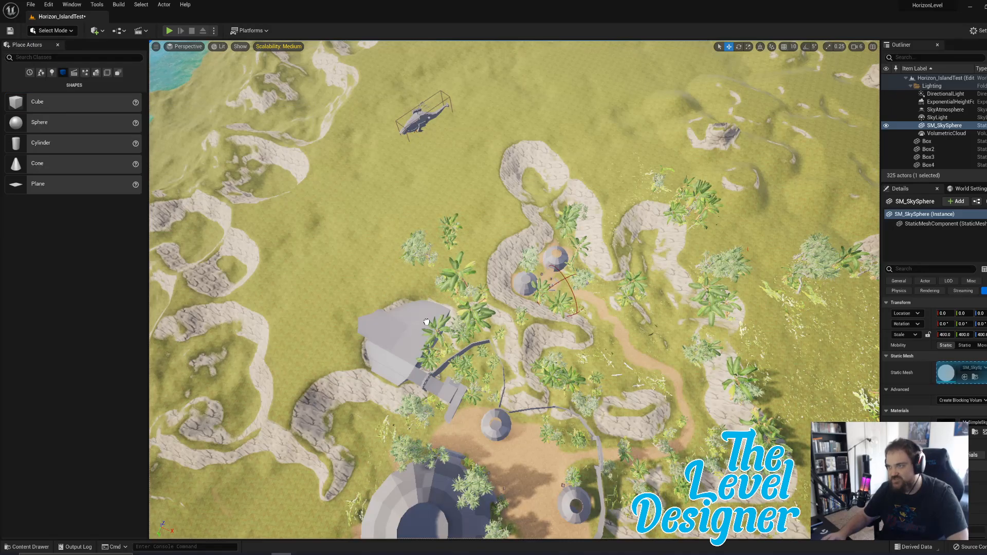
{"action": "left_click_drag", "start_coordinate": [418, 323], "coordinate": [416, 324]}
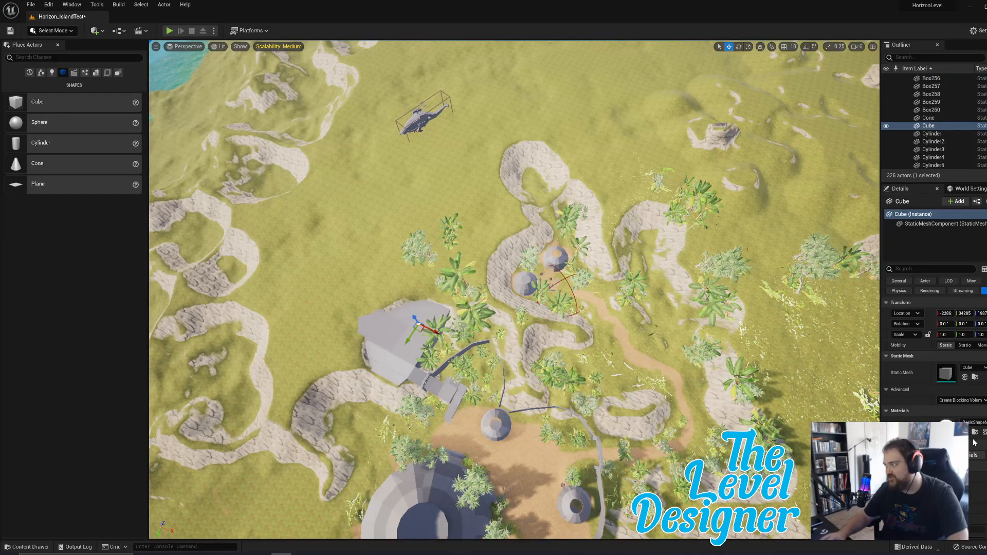
Raise the cube slightly and scale it into a tall pillar, about 2.4 wide on both sides and 43 high.
{"action": "key", "text": "f"}
{"action": "right_click_drag", "start_coordinate": [416, 324], "coordinate": [380, 277]}
{"action": "right_click_drag", "start_coordinate": [477, 376], "coordinate": [453, 383]}
{"action": "left_click_drag", "start_coordinate": [455, 369], "coordinate": [453, 360]}
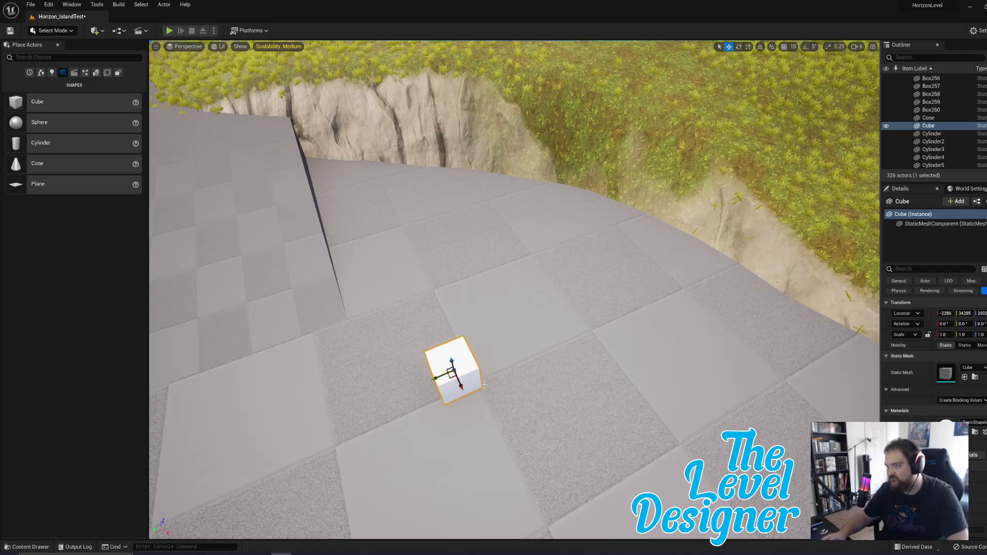
{"action": "key", "text": "e"}
{"action": "key", "text": "r"}
{"action": "left_click_drag", "start_coordinate": [449, 380], "coordinate": [481, 399]}
{"action": "left_click_drag", "start_coordinate": [460, 362], "coordinate": [544, 494]}
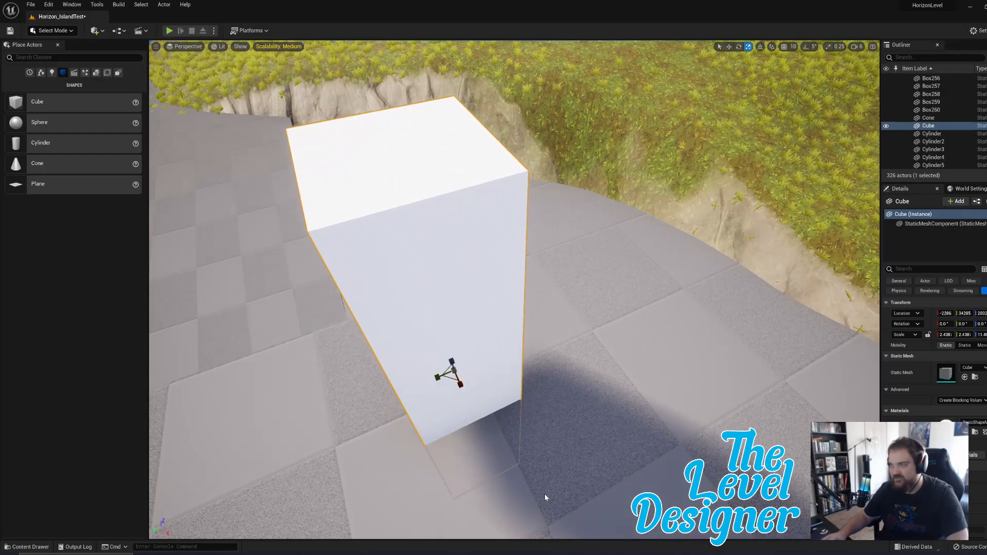
{"action": "key", "text": "s"}
{"action": "right_click_drag", "start_coordinate": [573, 440], "coordinate": [543, 420]}
{"action": "left_click_drag", "start_coordinate": [532, 343], "coordinate": [533, 308]}
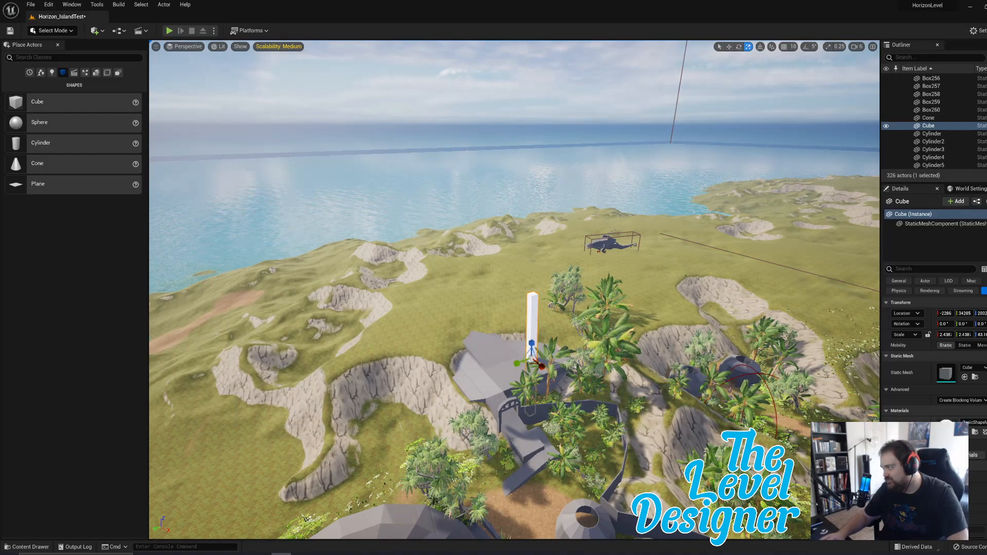
Give the pillar the bright green VertexColorViewMode material and raise it above the structure's roof.
{"action": "left_click", "coordinate": [974, 423]}
{"action": "type", "text": "Green"}
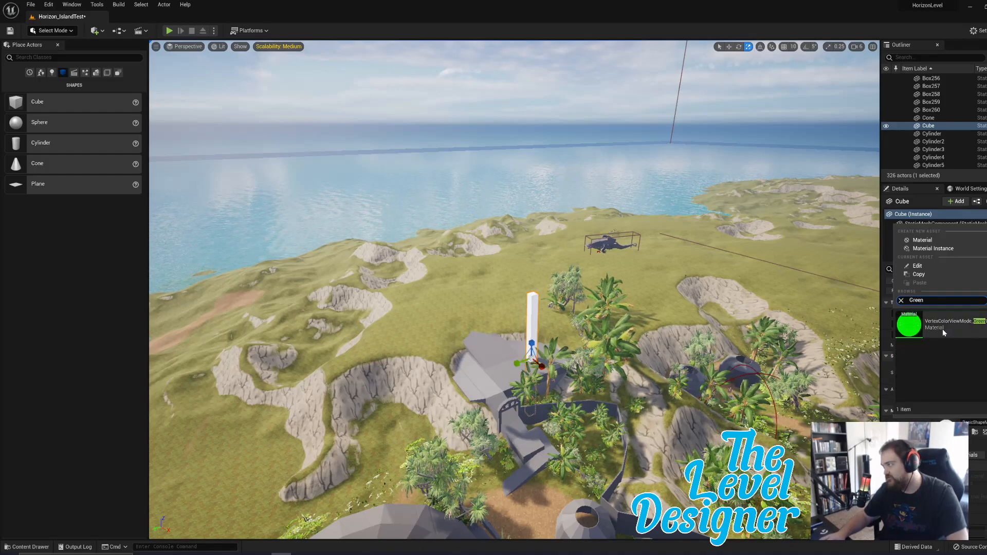
{"action": "left_click", "coordinate": [943, 329]}
{"action": "key", "text": "w"}
{"action": "left_click_drag", "start_coordinate": [532, 343], "coordinate": [533, 284]}
Duplicate the green pillar to the village wall's eastern entrance and lower it to the ground.
{"action": "mouse_move", "coordinate": [627, 430]}
{"action": "right_mouse_down"}
{"action": "mouse_move", "coordinate": [639, 436]}
{"action": "mouse_move", "coordinate": [627, 431]}
{"action": "right_mouse_up"}
{"action": "key", "text": "s"}
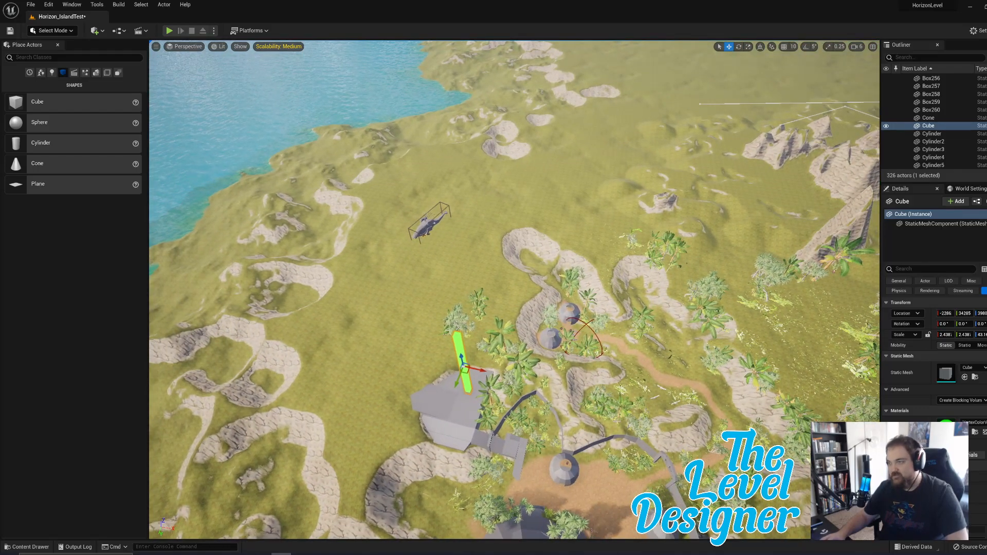
{"action": "left_click_drag", "start_coordinate": [466, 371], "coordinate": [688, 448]}
{"action": "key", "text": "w"}
{"action": "right_click_drag", "start_coordinate": [689, 456], "coordinate": [647, 395]}
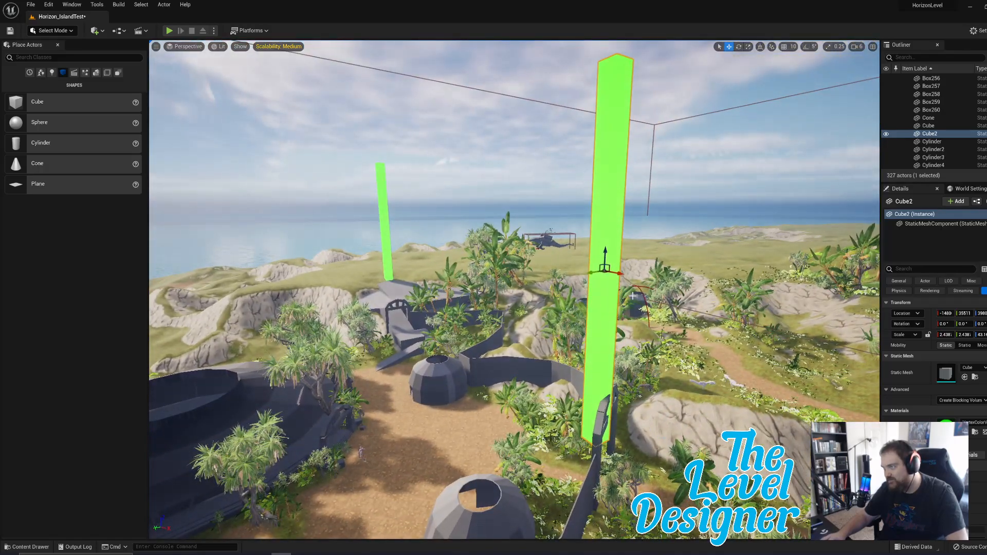
{"action": "left_click_drag", "start_coordinate": [621, 273], "coordinate": [629, 308]}
Fine-tune the eastern pillar's position so it stands in the gap of the village wall.
{"action": "right_click_drag", "start_coordinate": [629, 307], "coordinate": [663, 387]}
{"action": "key", "text": "w"}
{"action": "key", "text": "e"}
{"action": "key", "text": "d"}
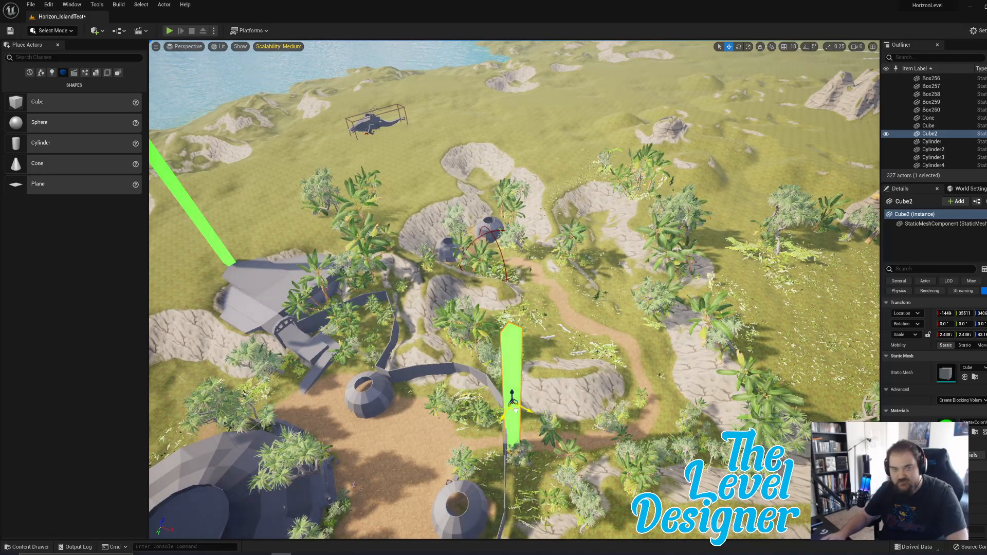
{"action": "left_click_drag", "start_coordinate": [516, 410], "coordinate": [505, 405]}
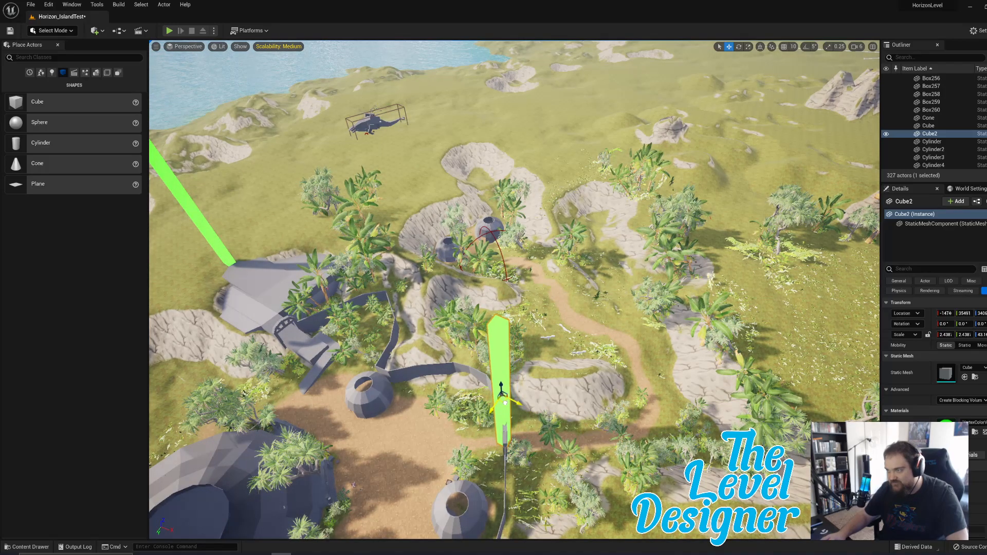
{"action": "right_click_drag", "start_coordinate": [550, 404], "coordinate": [521, 386]}
{"action": "key", "text": "d"}
{"action": "right_click_drag", "start_coordinate": [410, 402], "coordinate": [377, 419]}
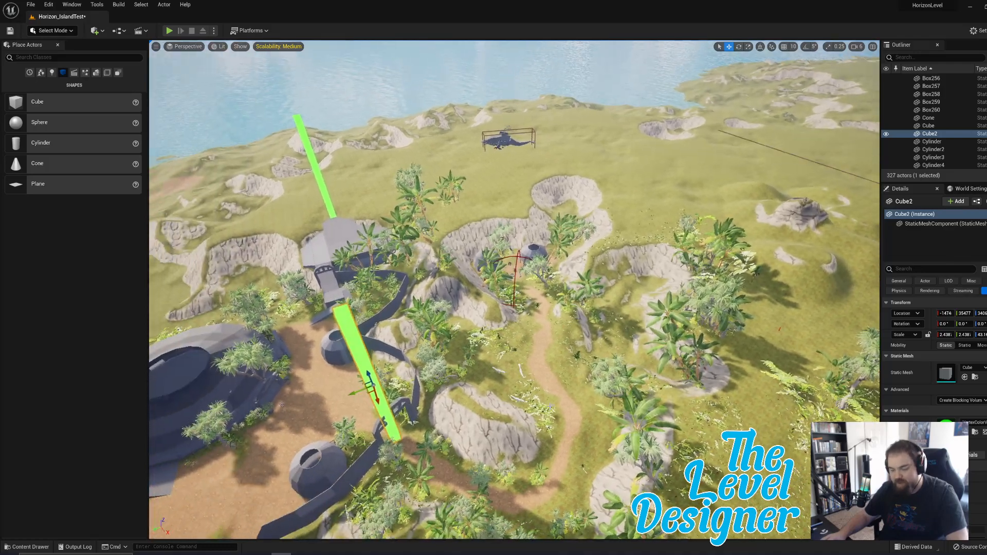
Duplicate the pillar northward to the Watcher spot beside the dirt path outside the wall.
{"action": "key", "text": "ctrl+d"}
{"action": "left_click_drag", "start_coordinate": [371, 394], "coordinate": [517, 317]}
{"action": "right_click_drag", "start_coordinate": [517, 316], "coordinate": [431, 297]}
Duplicate the Watcher spot pillar to the hunting camp and place it beside the two domed huts.
{"action": "key", "text": "ctrl+d"}
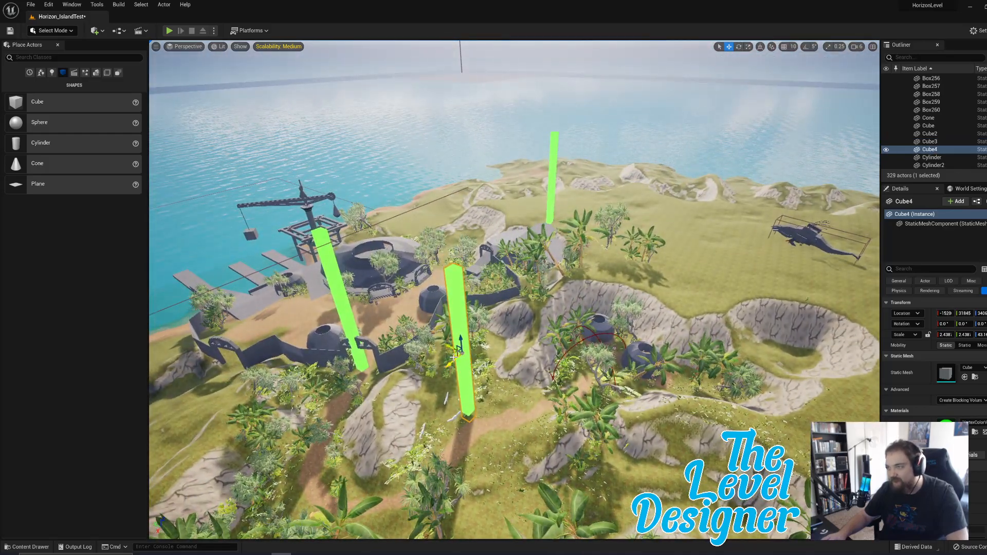
{"action": "left_click_drag", "start_coordinate": [452, 355], "coordinate": [619, 301]}
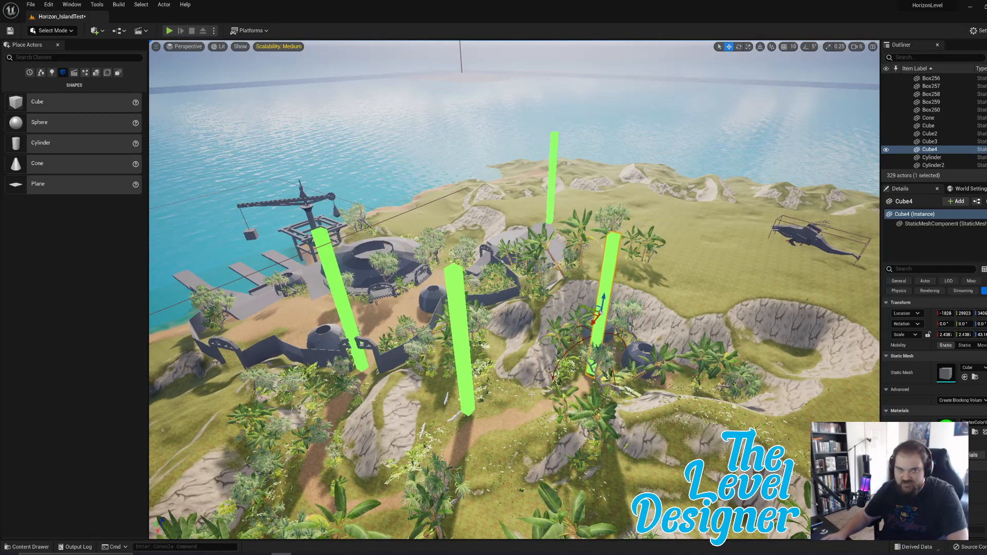
{"action": "right_click_drag", "start_coordinate": [593, 285], "coordinate": [624, 383]}
{"action": "right_click_drag", "start_coordinate": [560, 288], "coordinate": [499, 280]}
{"action": "left_click_drag", "start_coordinate": [473, 230], "coordinate": [466, 224]}
{"action": "right_click_drag", "start_coordinate": [530, 257], "coordinate": [610, 285]}
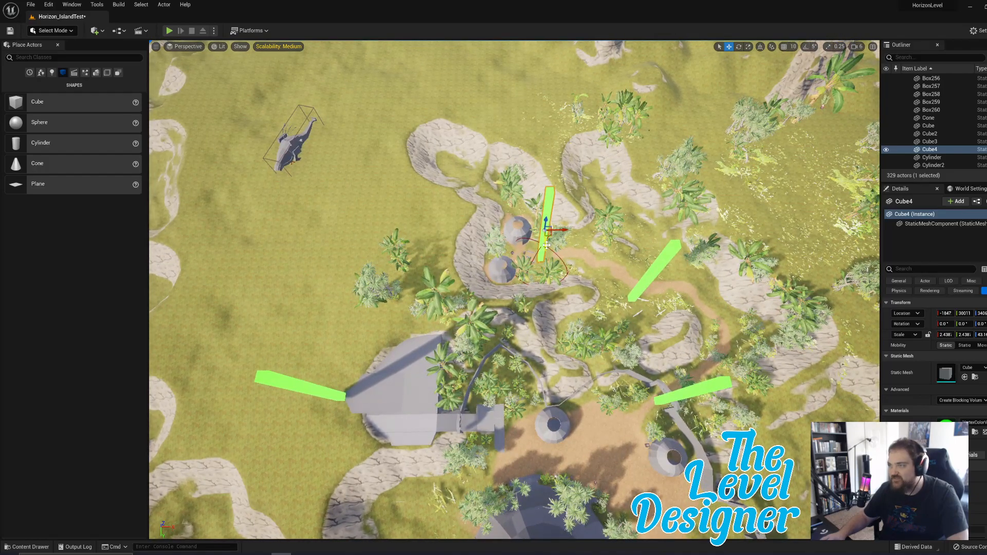
Duplicate the hunting camp pillar to the trees north of the western entrance structure.
{"action": "key", "text": "ctrl+d"}
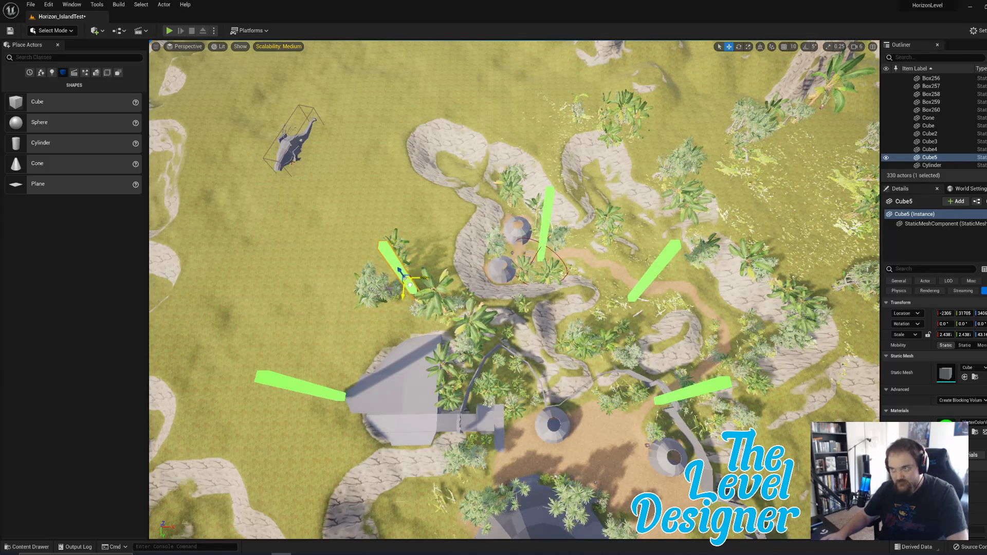
{"action": "key", "text": "w"}
{"action": "right_click_drag", "start_coordinate": [430, 298], "coordinate": [356, 287]}
{"action": "key", "text": "q"}
{"action": "key", "text": "w"}
{"action": "key", "text": "e"}
{"action": "key", "text": "s"}
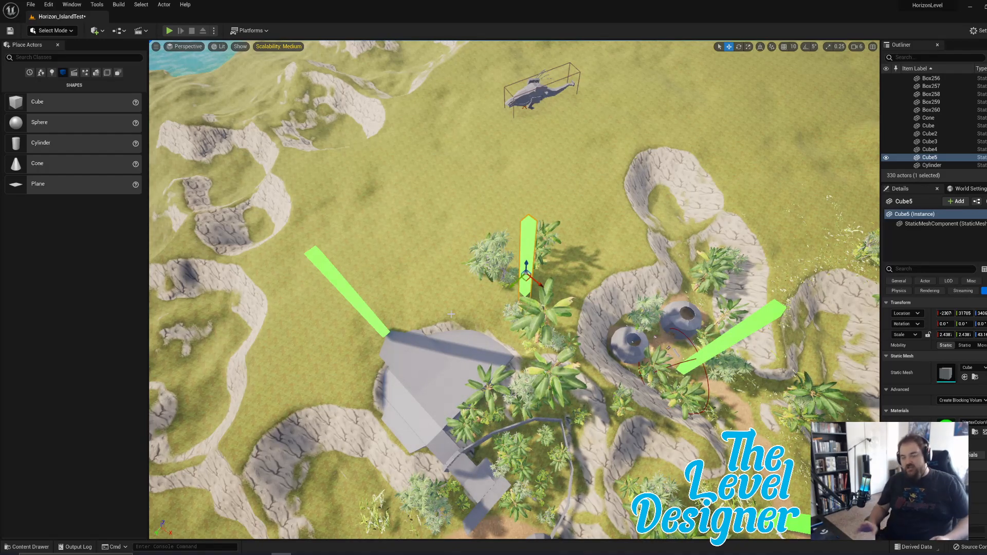
Duplicate the pillar by the trees and move it northwest of the Thunderjaw, beside the bend in the pale rock path.
{"action": "right_click_drag", "start_coordinate": [597, 240], "coordinate": [624, 205]}
{"action": "key", "text": "w"}
{"action": "key", "text": "s"}
{"action": "key", "text": "a"}
{"action": "key", "text": "s"}
{"action": "key", "text": "w"}
{"action": "key", "text": "e"}
{"action": "key", "text": "s"}
{"action": "key", "text": "ctrl+d"}
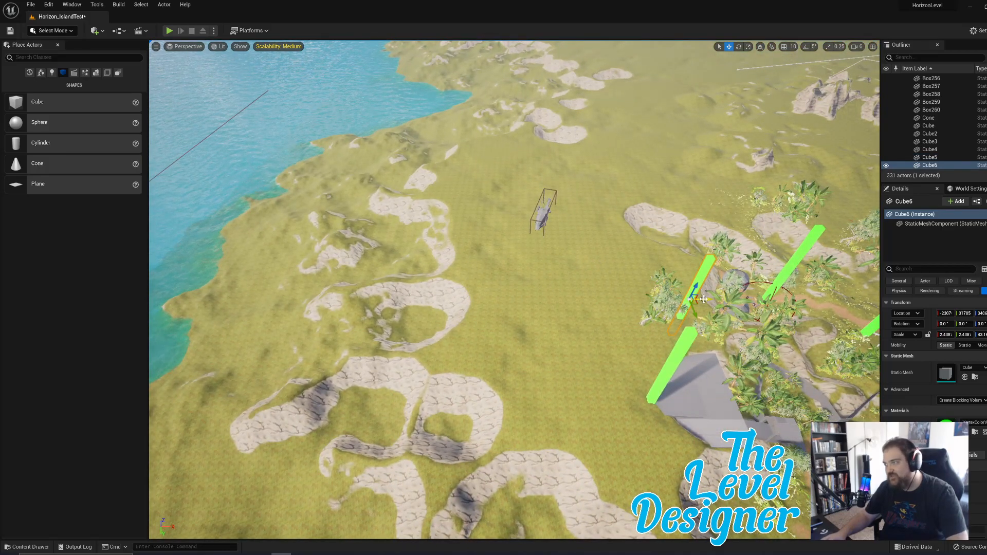
{"action": "key", "text": "w"}
{"action": "right_click_drag", "start_coordinate": [342, 295], "coordinate": [304, 371]}
{"action": "key", "text": "e"}
{"action": "key", "text": "e"}
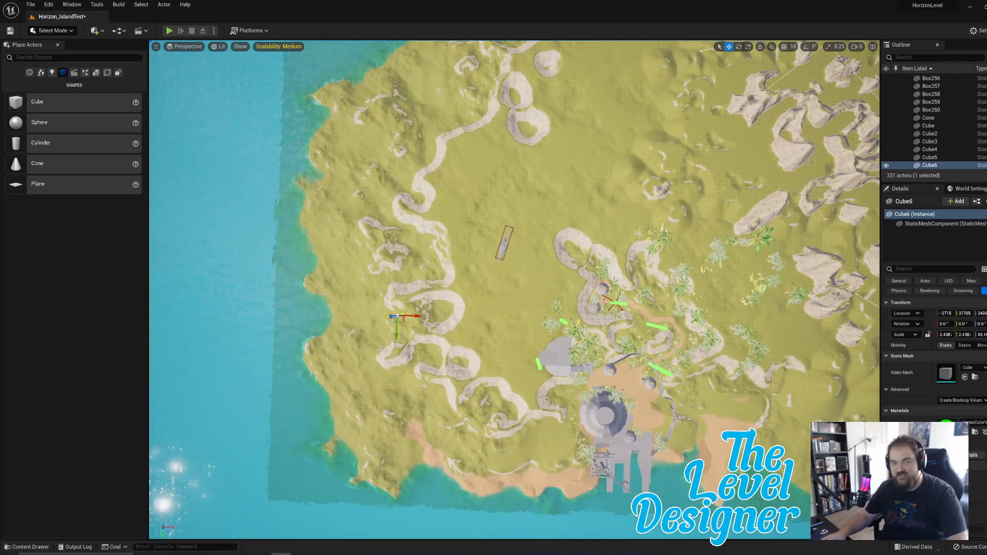
{"action": "mouse_move", "coordinate": [405, 320]}
{"action": "right_mouse_down"}
{"action": "mouse_move", "coordinate": [417, 306]}
{"action": "mouse_move", "coordinate": [411, 311]}
{"action": "right_mouse_up"}
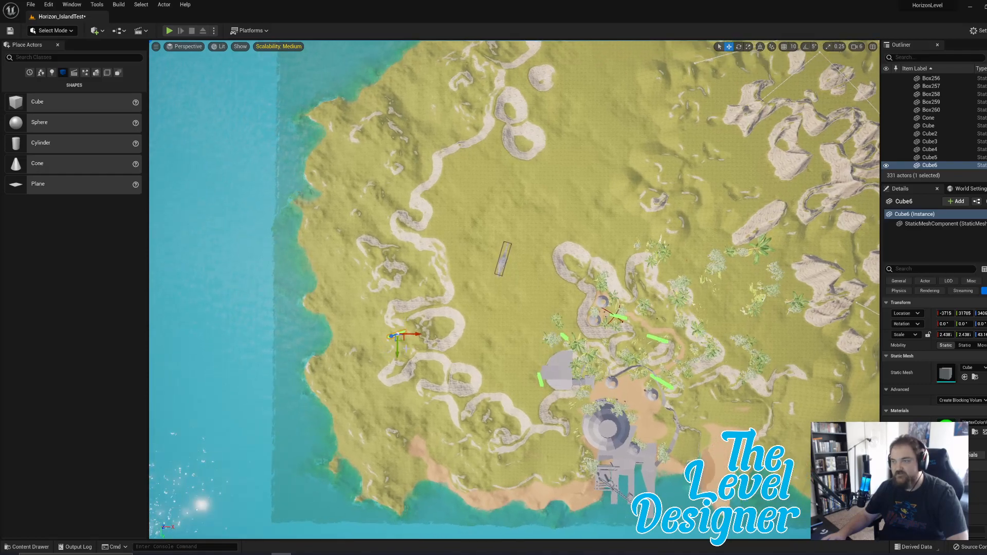
{"action": "left_click_drag", "start_coordinate": [405, 341], "coordinate": [407, 299]}
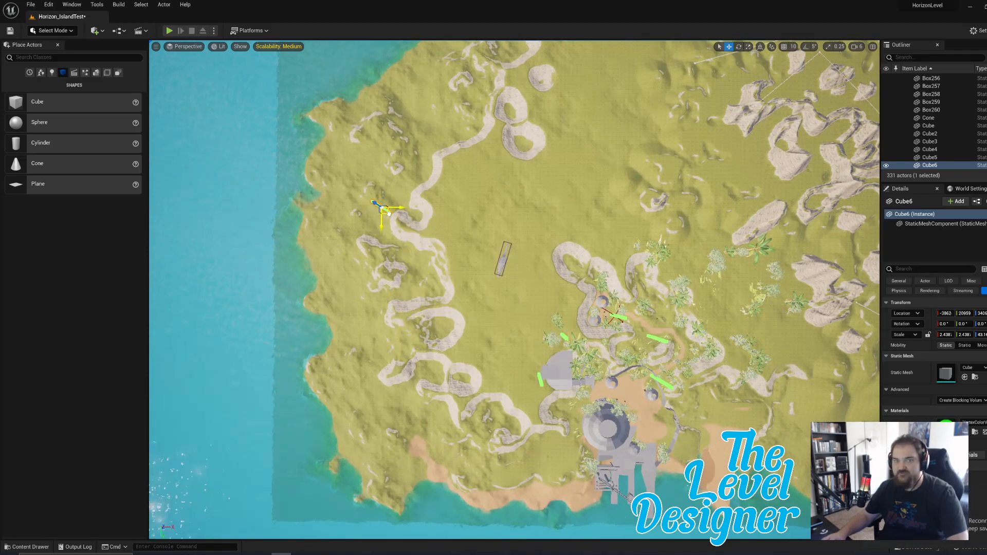
Duplicate the northwestern pillar and place the copy a short distance north of it.
{"action": "mouse_move", "coordinate": [480, 257]}
{"action": "right_mouse_down"}
{"action": "mouse_move", "coordinate": [459, 237]}
{"action": "mouse_move", "coordinate": [455, 254]}
{"action": "mouse_move", "coordinate": [479, 257]}
{"action": "right_mouse_up"}
{"action": "key", "text": "s"}
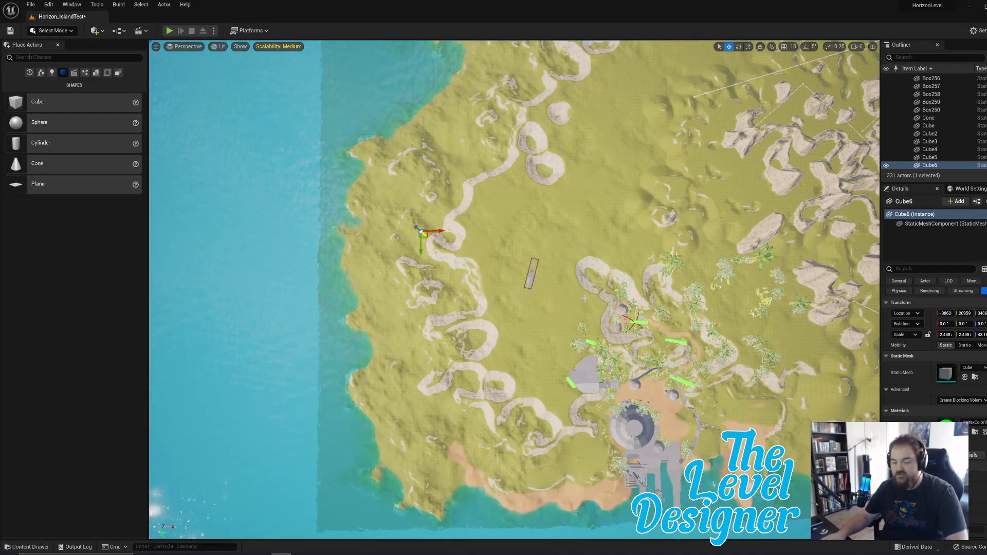
{"action": "key", "text": "ctrl+d"}
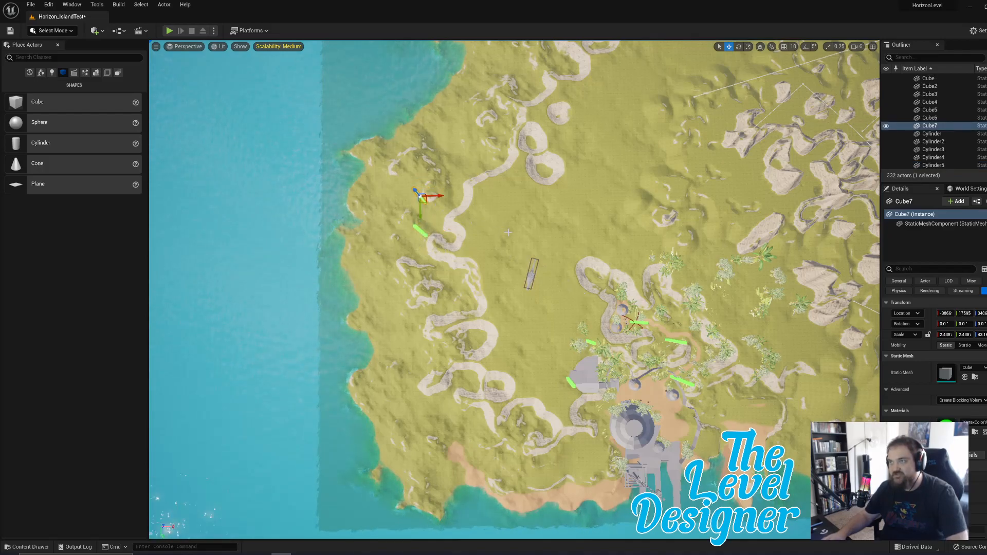
Examine the terrain around the two northwestern pillars at ground level and the open field towards the Thunderjaw.
{"action": "key", "text": "w"}
{"action": "right_click_drag", "start_coordinate": [508, 233], "coordinate": [191, 138]}
{"action": "key", "text": "s"}
{"action": "key", "text": "w"}
{"action": "key", "text": "w"}
{"action": "key", "text": "s"}
{"action": "key", "text": "q"}
{"action": "key", "text": "e"}
{"action": "key", "text": "a"}
{"action": "key", "text": "d"}
{"action": "key", "text": "w"}
{"action": "key", "text": "a"}
{"action": "right_click_drag", "start_coordinate": [575, 297], "coordinate": [606, 341]}
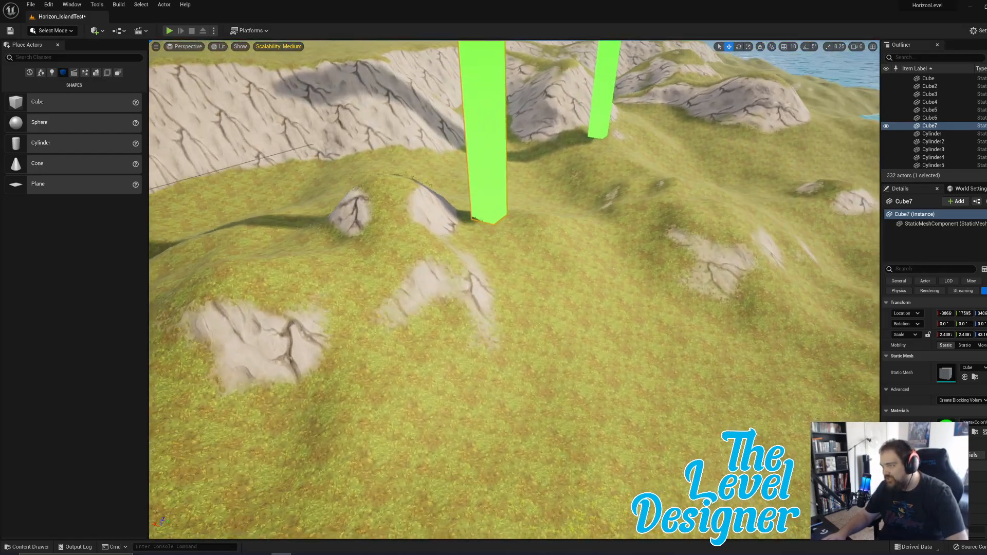
{"action": "right_click_drag", "start_coordinate": [619, 249], "coordinate": [663, 213]}
{"action": "key", "text": "w"}
{"action": "key", "text": "a"}
{"action": "key", "text": "d"}
{"action": "right_click_drag", "start_coordinate": [492, 274], "coordinate": [484, 241]}
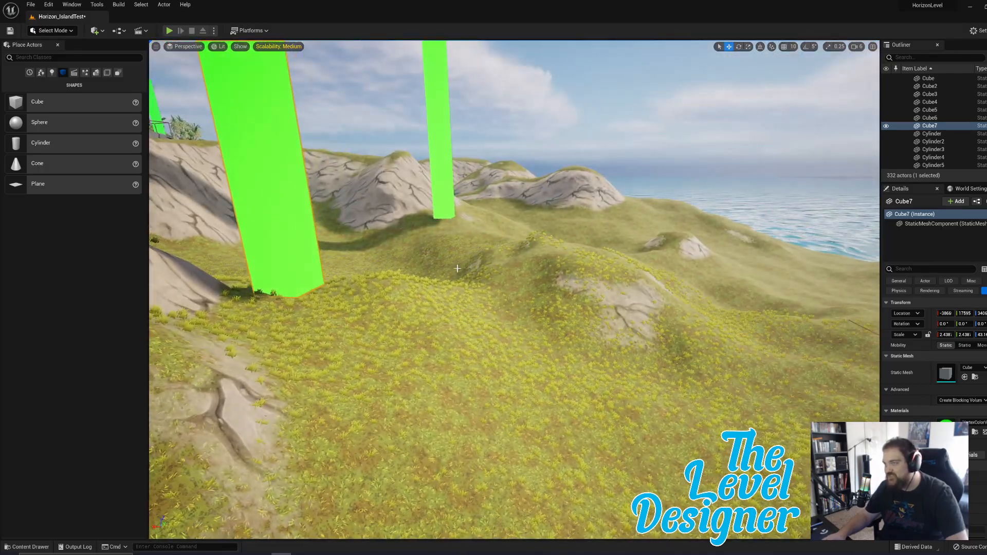
{"action": "key", "text": "w"}
{"action": "key", "text": "e"}
{"action": "right_click_drag", "start_coordinate": [508, 343], "coordinate": [375, 357]}
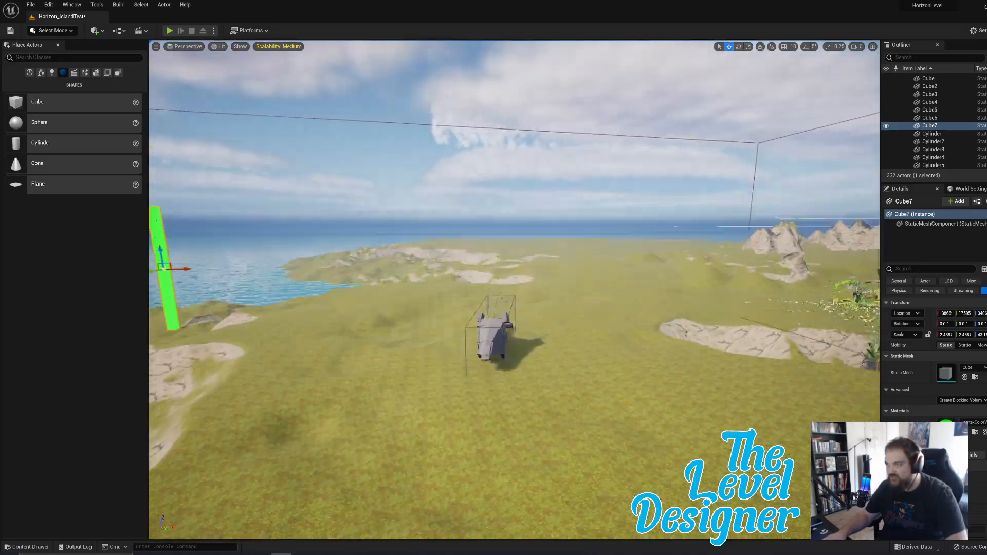
{"action": "right_click_drag", "start_coordinate": [514, 289], "coordinate": [513, 334]}
{"action": "key", "text": "w"}
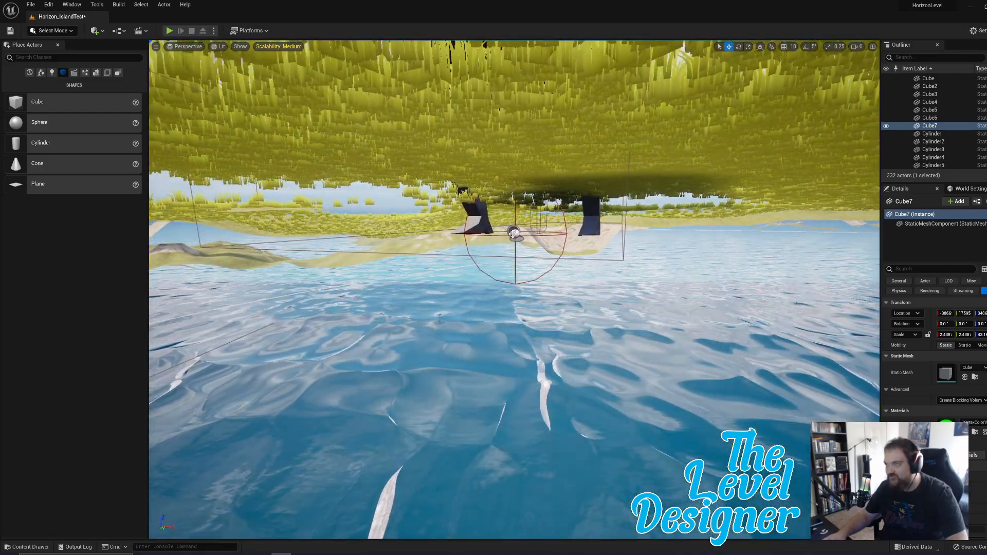
{"action": "left_click", "coordinate": [514, 234]}
{"action": "left_click", "coordinate": [595, 201], "text": "ctrl"}
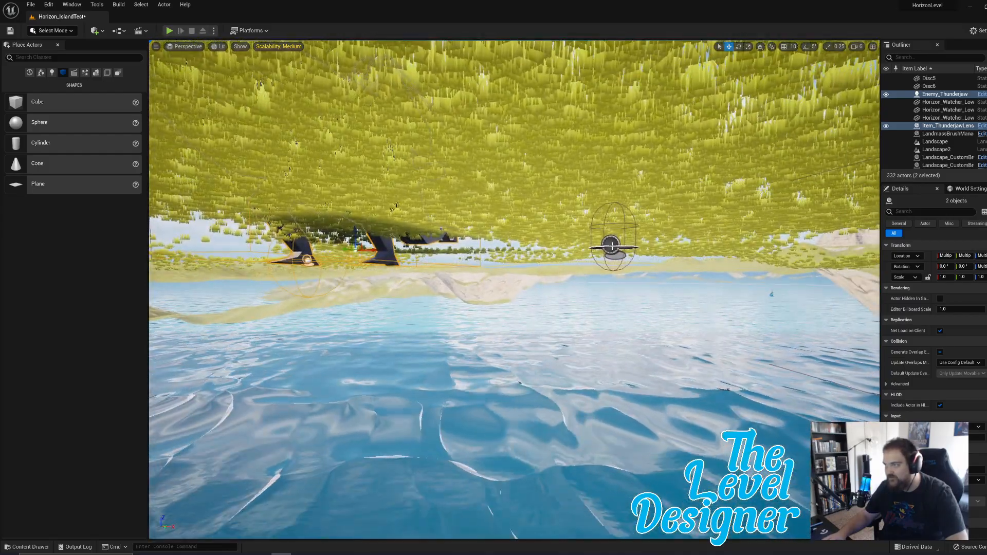
{"action": "left_click", "coordinate": [612, 245], "text": "ctrl"}
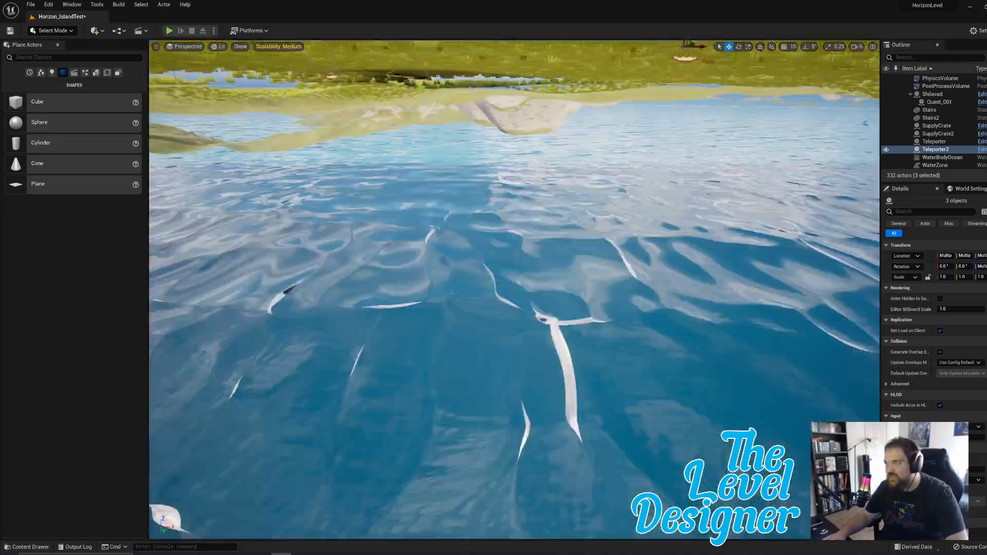
Duplicate the two northwestern pillars together and move the copies east to the rock rings north of the Thunderjaw.
{"action": "key", "text": "w"}
{"action": "right_click_drag", "start_coordinate": [612, 246], "coordinate": [673, 316]}
{"action": "key", "text": "a"}
{"action": "key", "text": "e"}
{"action": "key", "text": "s"}
{"action": "right_click_drag", "start_coordinate": [370, 301], "coordinate": [358, 230]}
{"action": "left_click", "coordinate": [331, 246]}
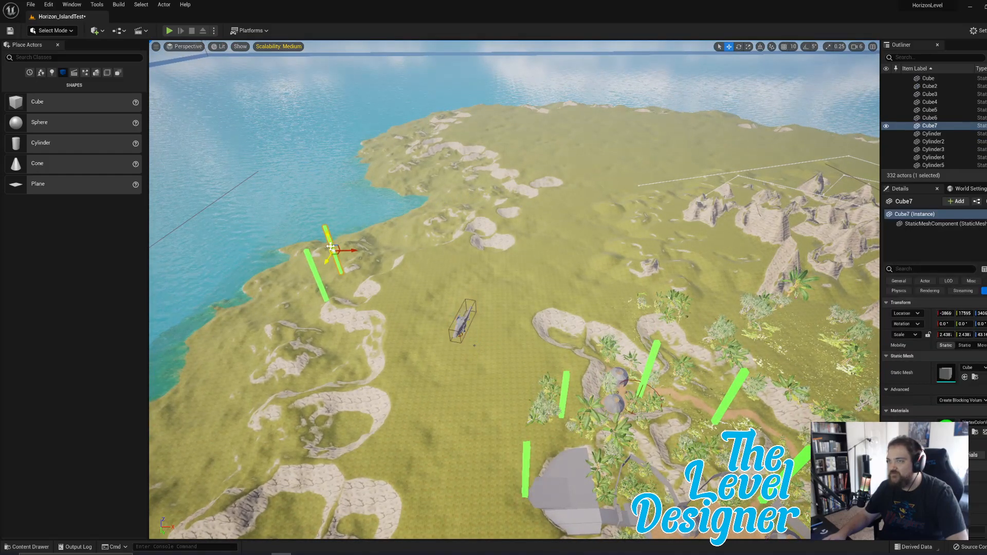
{"action": "left_click", "coordinate": [320, 286], "text": "ctrl"}
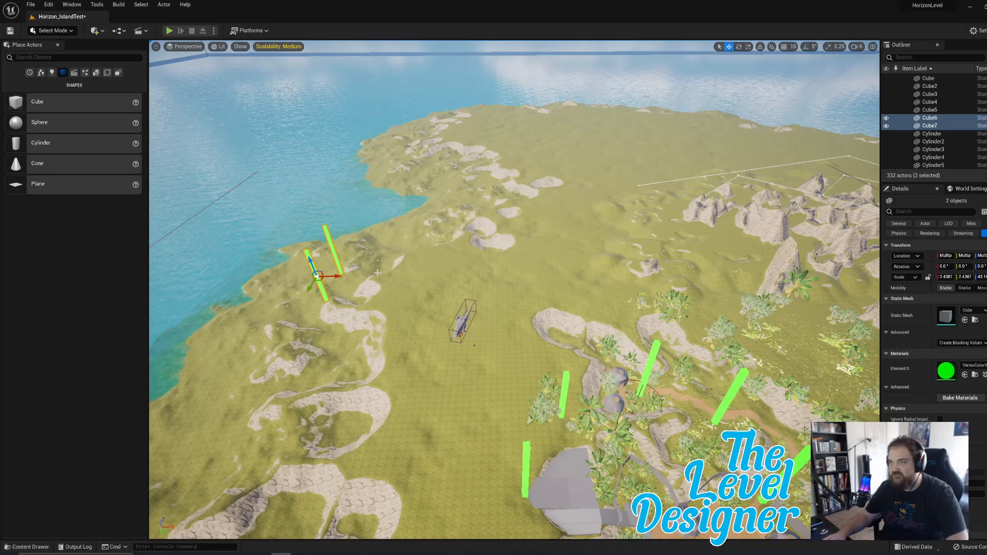
{"action": "key", "text": "ctrl+d"}
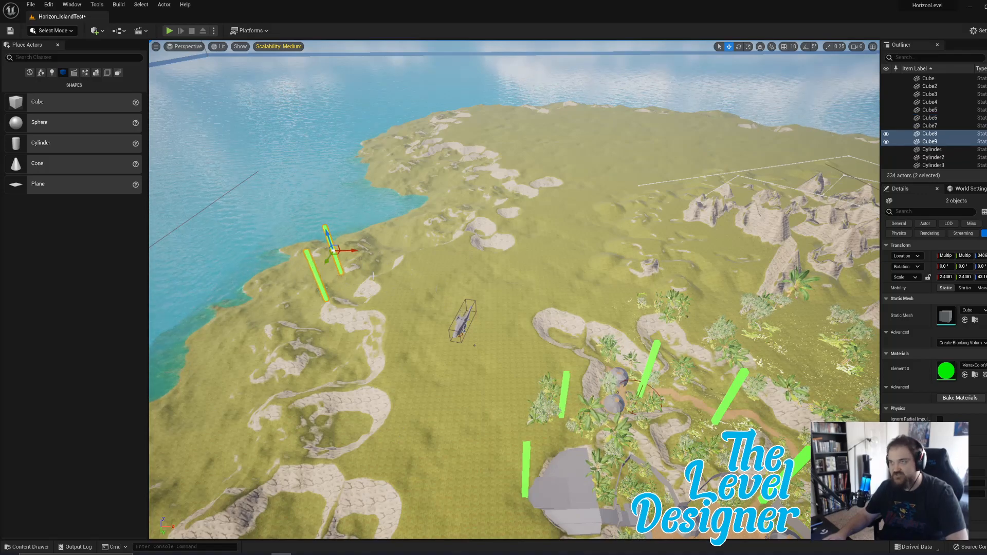
{"action": "left_click_drag", "start_coordinate": [350, 251], "coordinate": [543, 246]}
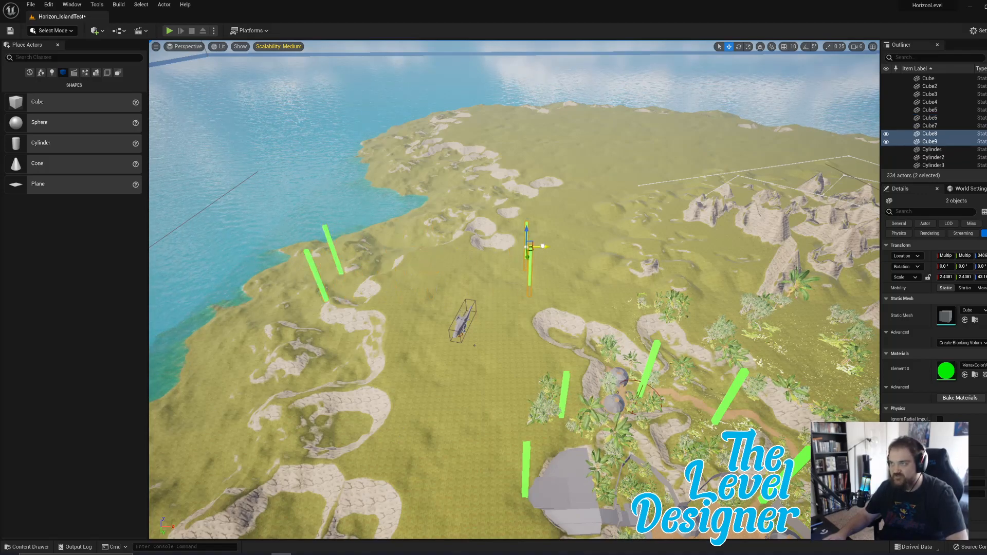
Move the northern of the two copied pillars west, close against the middle rock ring.
{"action": "right_click_drag", "start_coordinate": [588, 296], "coordinate": [588, 344]}
{"action": "right_click_drag", "start_coordinate": [518, 334], "coordinate": [518, 308]}
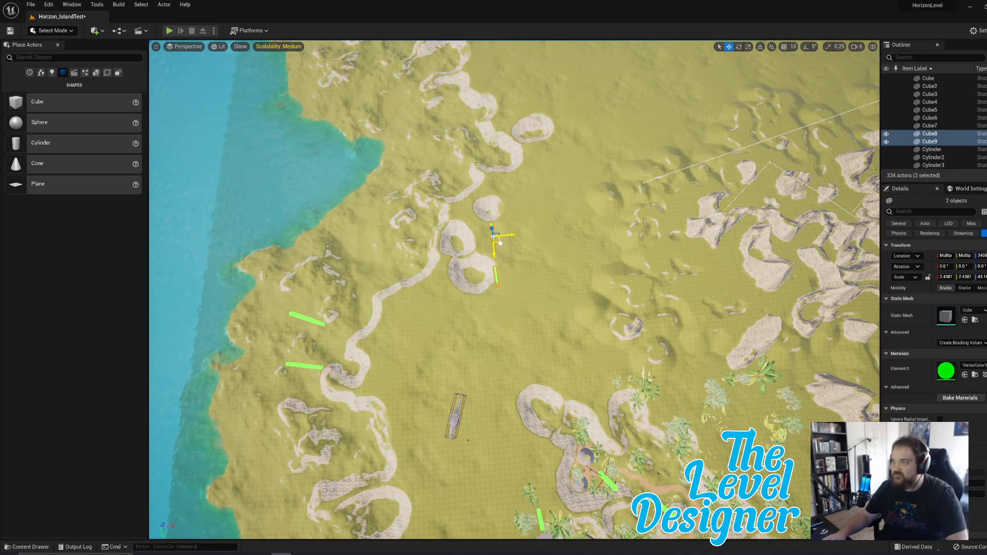
{"action": "key", "text": "w"}
{"action": "right_click_drag", "start_coordinate": [515, 257], "coordinate": [464, 210]}
{"action": "key", "text": "d"}
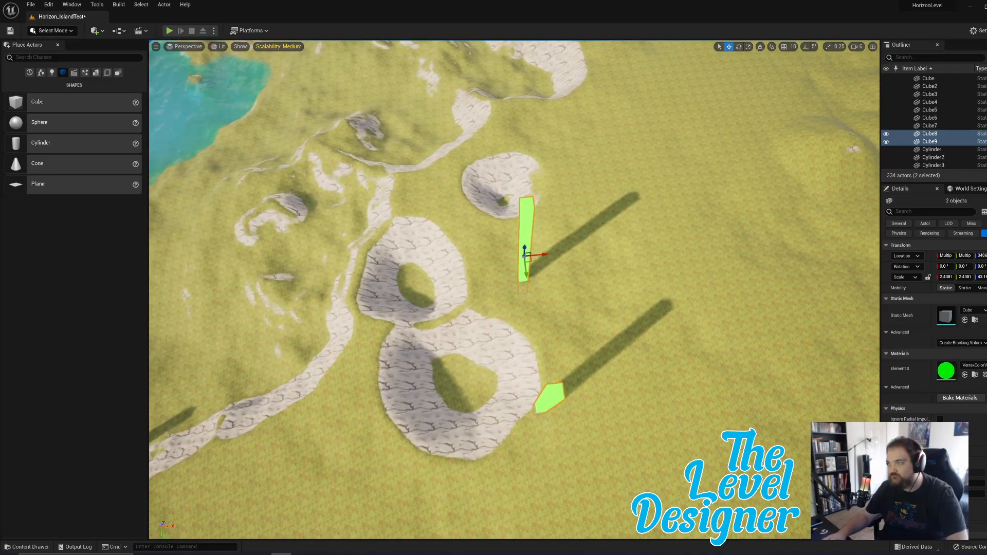
{"action": "left_click", "coordinate": [525, 234]}
{"action": "left_click_drag", "start_coordinate": [547, 255], "coordinate": [499, 260]}
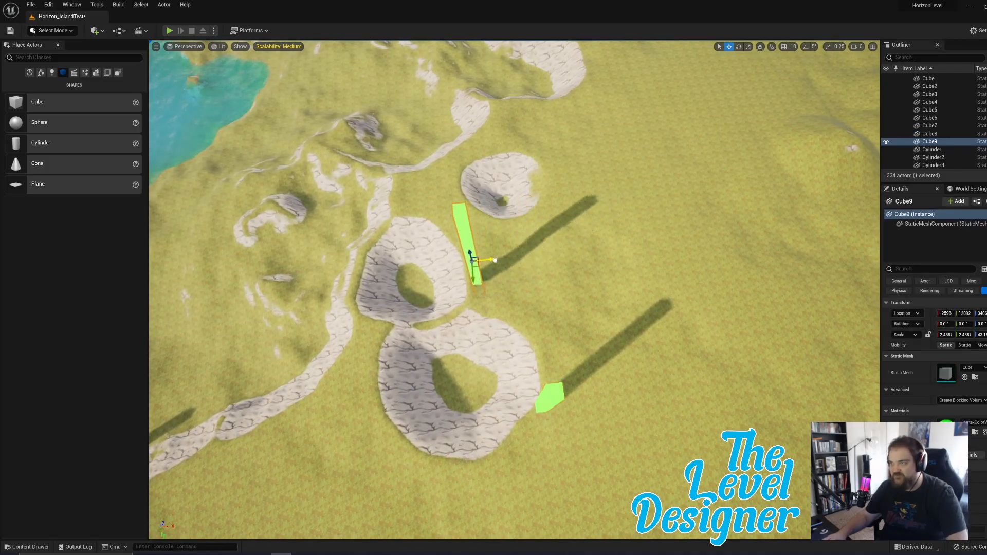
Duplicate the pillar beside the southern rock ring and place the copy on the Thunderjaw.
{"action": "key", "text": "d"}
{"action": "right_click_drag", "start_coordinate": [568, 268], "coordinate": [458, 200]}
{"action": "key", "text": "s"}
{"action": "key", "text": "w"}
{"action": "left_click", "coordinate": [587, 294]}
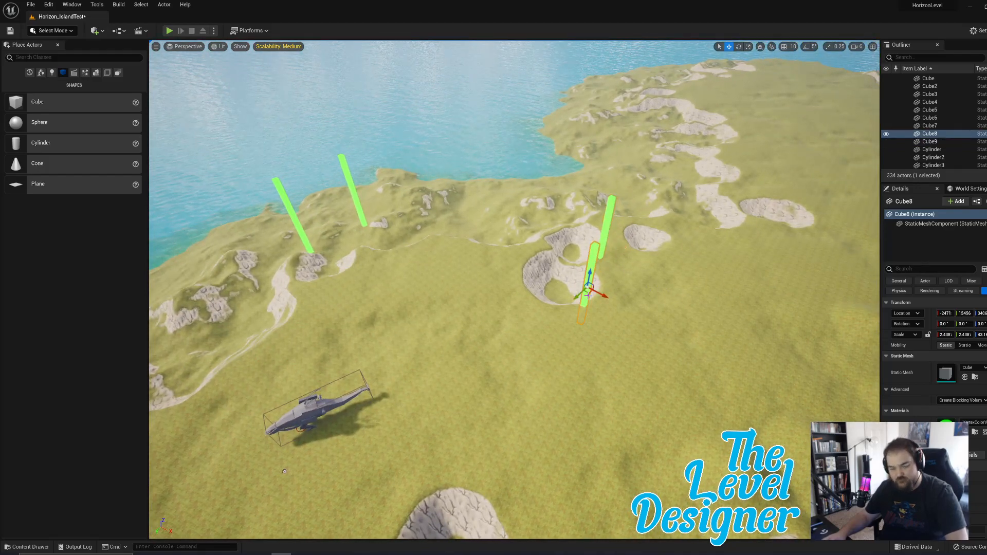
{"action": "key", "text": "ctrl+d"}
{"action": "left_click_drag", "start_coordinate": [591, 292], "coordinate": [296, 406]}
Find the orange materials and assign MI_Template_BaseOrange to the Thunderjaw's pillar.
{"action": "left_click", "coordinate": [976, 425]}
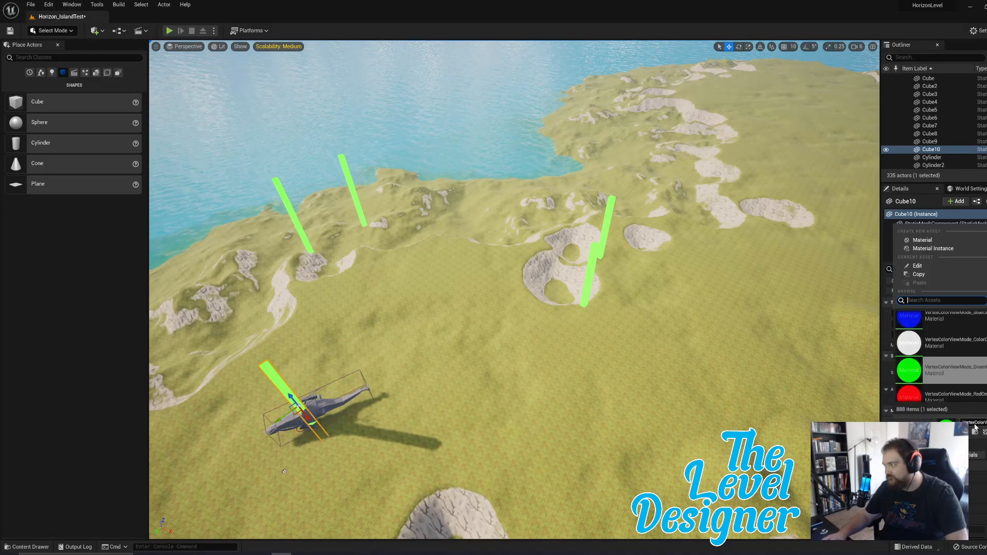
{"action": "scroll", "coordinate": [972, 376], "scroll_direction": "down", "scroll_amount": 2}
{"action": "scroll", "coordinate": [972, 377], "scroll_direction": "up", "scroll_amount": 6}
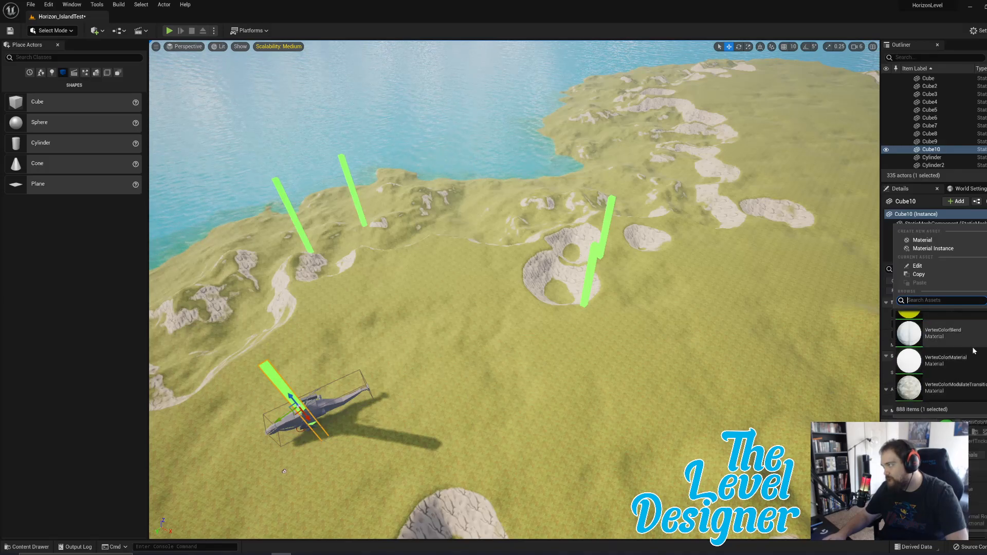
{"action": "scroll", "coordinate": [962, 355], "scroll_direction": "up", "scroll_amount": 1}
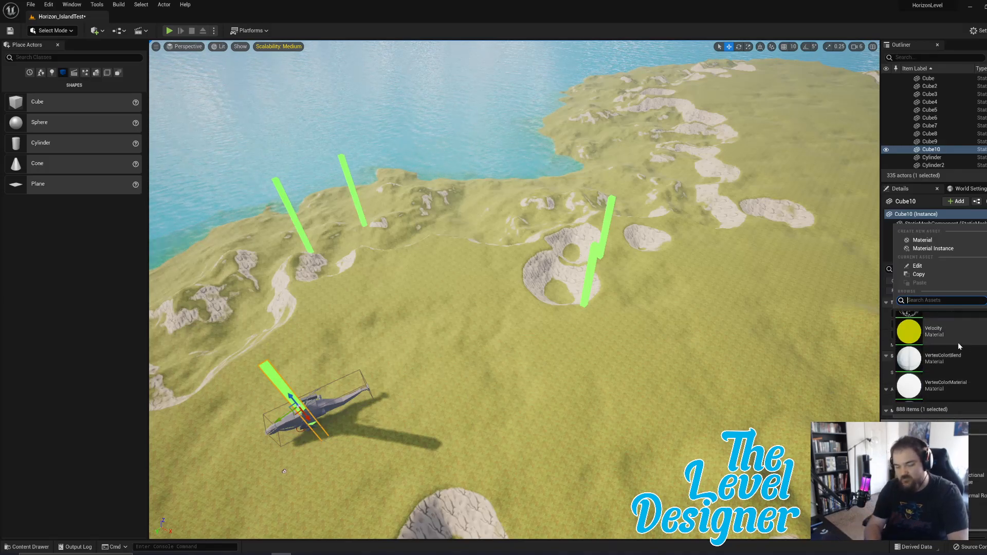
{"action": "type", "text": "Orange"}
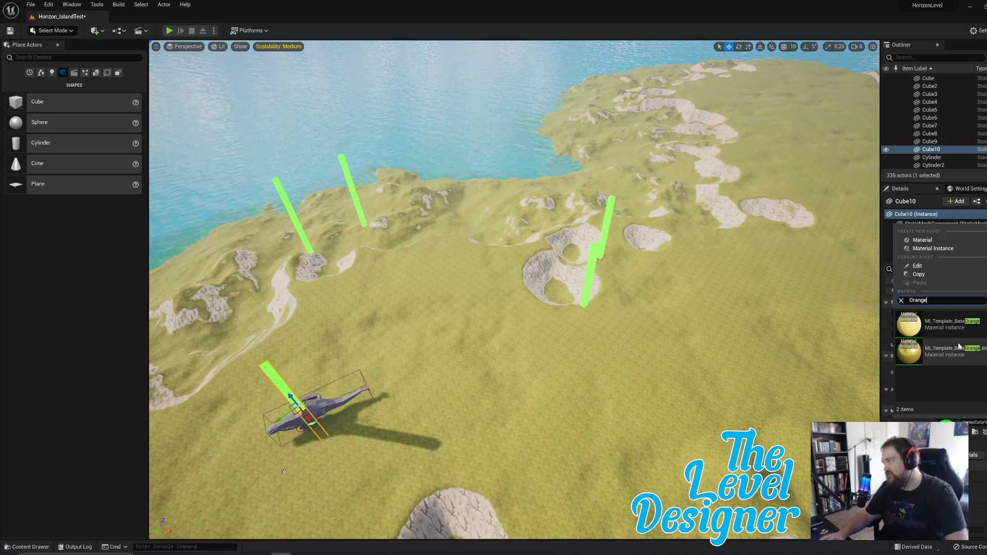
{"action": "left_click", "coordinate": [947, 329]}
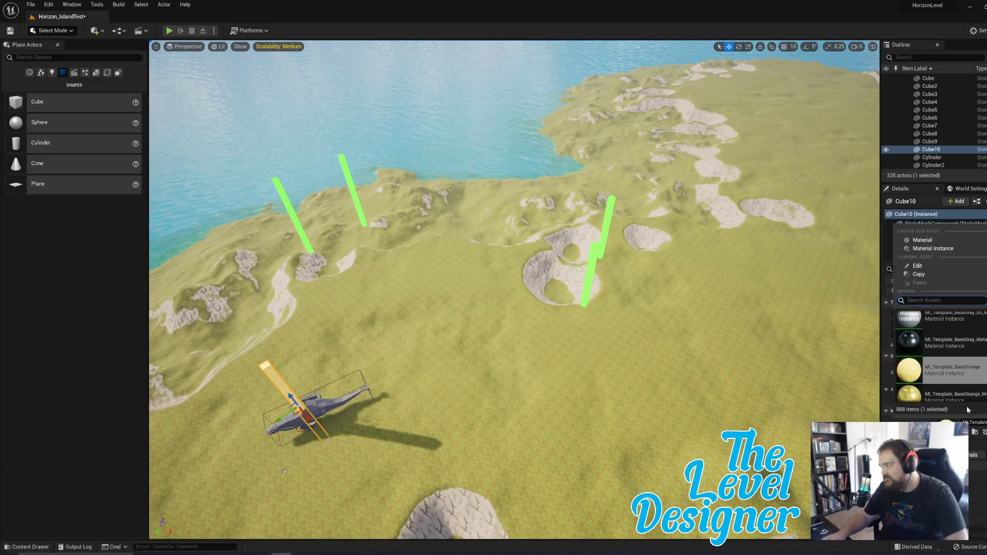
Examine the Thunderjaw's orange pillar near ground level in relation to the surrounding green pillars.
{"action": "key", "text": "w"}
{"action": "right_click_drag", "start_coordinate": [514, 288], "coordinate": [629, 226]}
{"action": "key", "text": "a"}
{"action": "key", "text": "s"}
{"action": "right_click_drag", "start_coordinate": [511, 87], "coordinate": [622, 59]}
{"action": "key", "text": "q"}
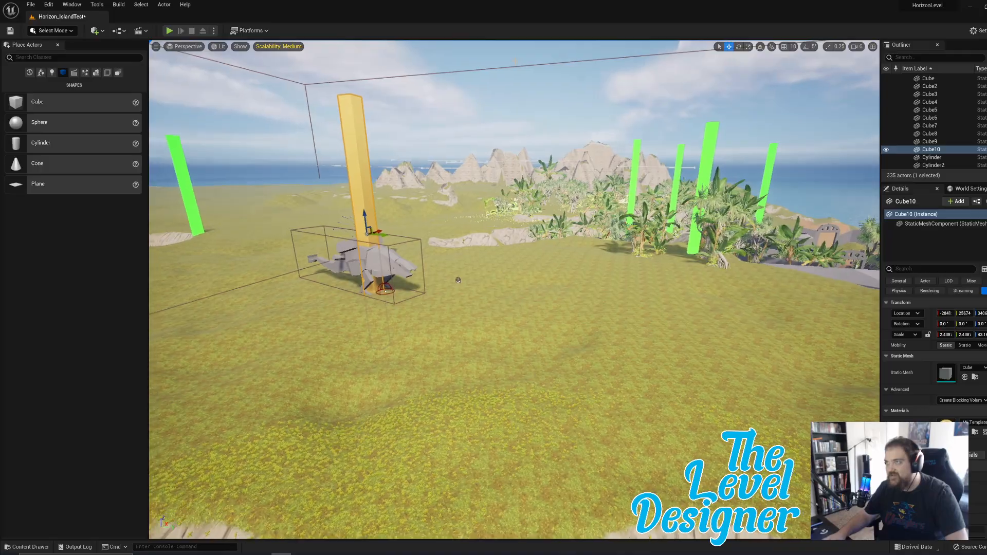
{"action": "left_click", "coordinate": [510, 88]}
{"action": "key", "text": "d"}
{"action": "right_click_drag", "start_coordinate": [511, 88], "coordinate": [324, 95]}
{"action": "key", "text": "w"}
{"action": "key", "text": "e"}
{"action": "key", "text": "a"}
{"action": "key", "text": "s"}
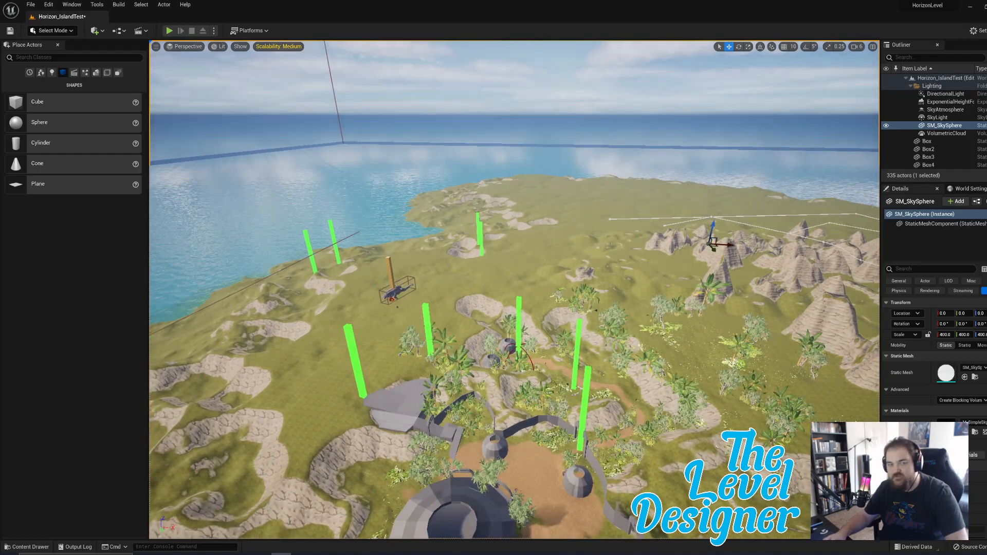
Survey the spacing of all the activity pillars across the island from above the settlement.
{"action": "key", "text": "w"}
{"action": "right_click_drag", "start_coordinate": [718, 326], "coordinate": [719, 326]}
{"action": "key", "text": "s"}
{"action": "key", "text": "w"}
{"action": "key", "text": "w"}
{"action": "right_click_drag", "start_coordinate": [651, 326], "coordinate": [652, 326]}
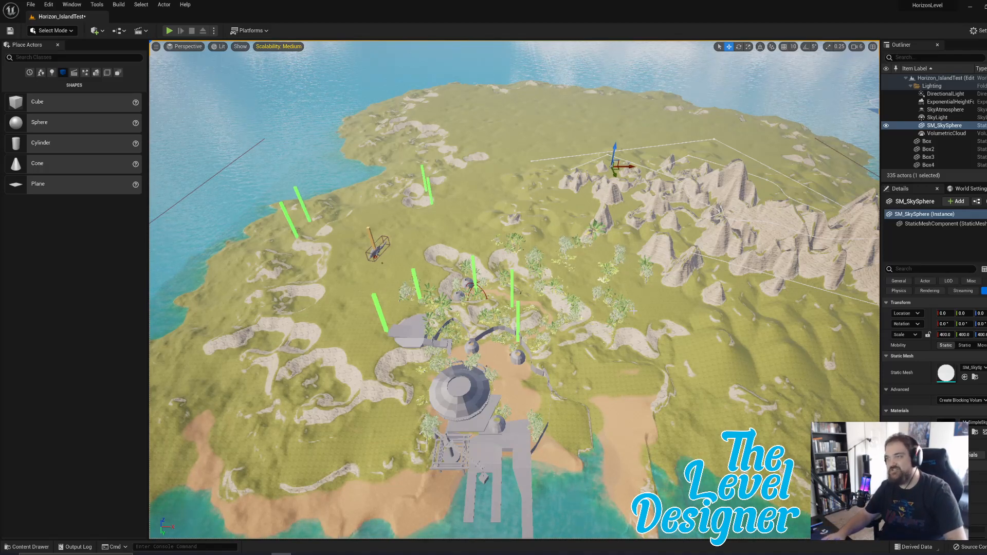
{"action": "key", "text": "w"}
{"action": "right_click_drag", "start_coordinate": [582, 296], "coordinate": [528, 272]}
{"action": "key", "text": "a"}
{"action": "key", "text": "s"}
{"action": "key", "text": "w"}
{"action": "key", "text": "s"}
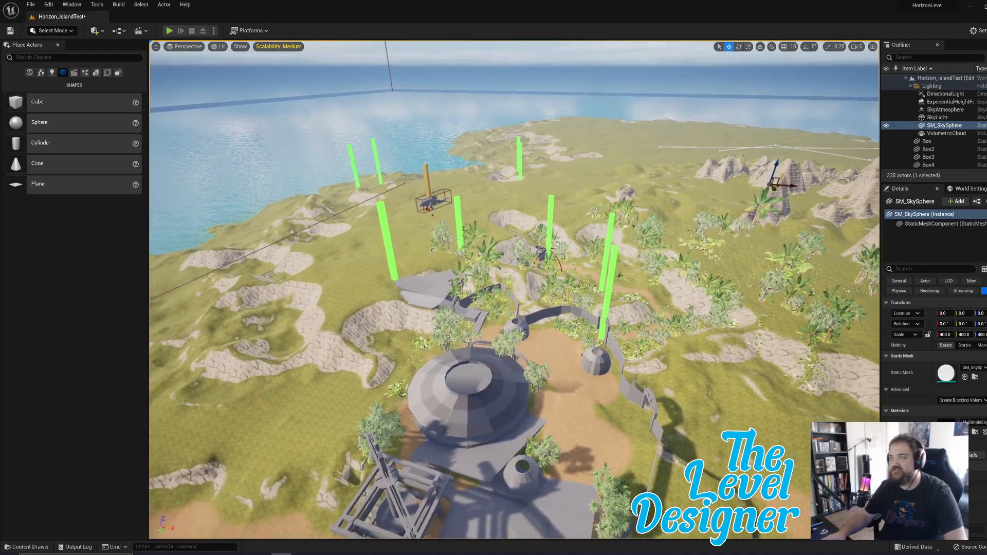